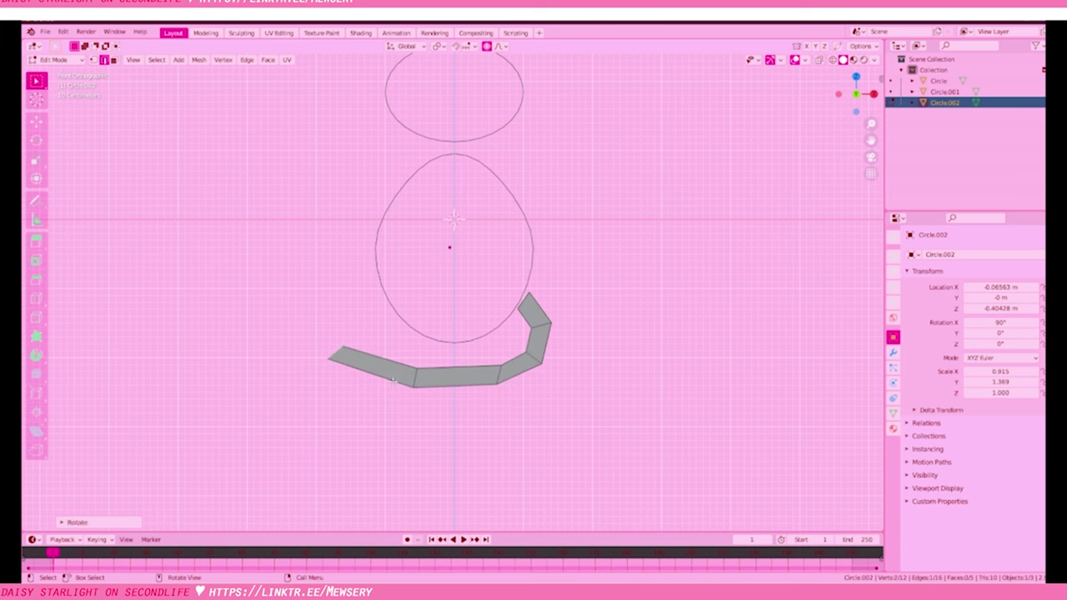
Dissolve the tail strip's extra edges and pull its lower edge into a curl without the bent tip
scroll(469, 390, up, 1)
key(ctrl+x)
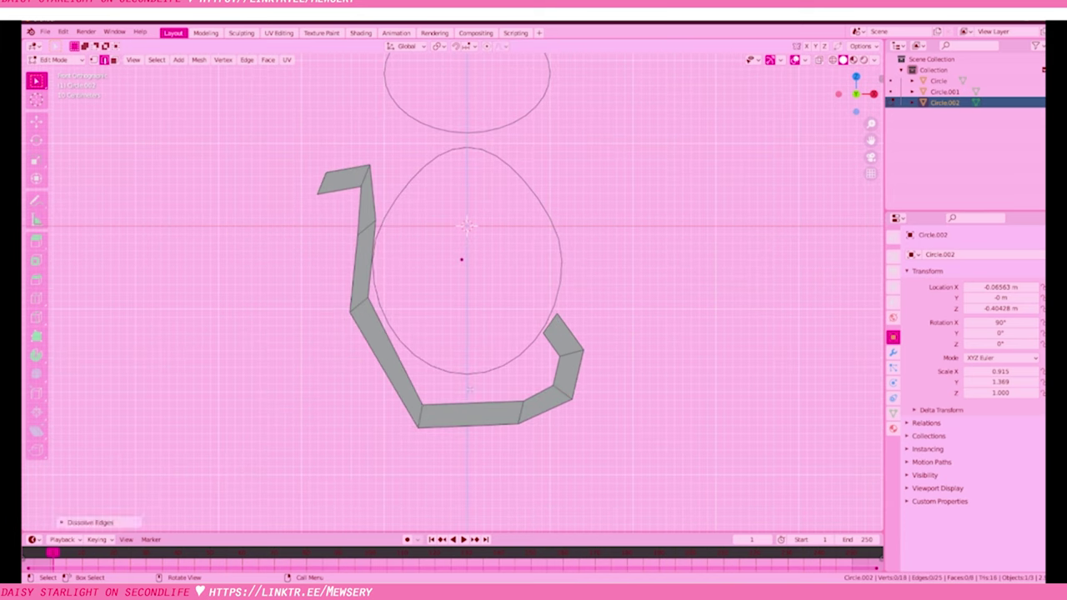
drag(465, 395, 534, 401)
key(ctrl+z)
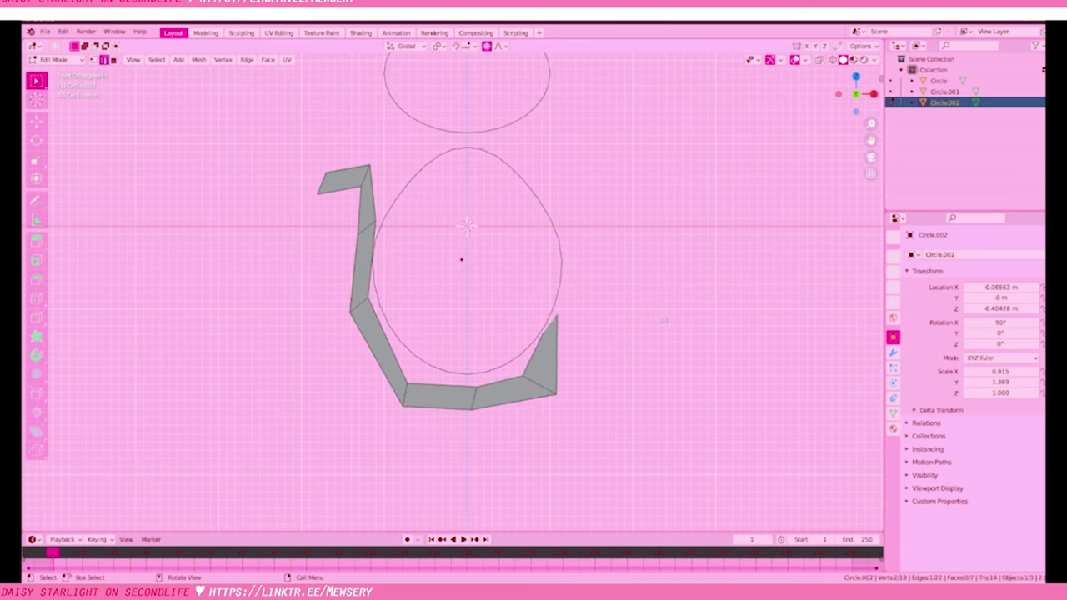
click(314, 183)
Add a Subdivision Surface modifier to smooth the tail
click(892, 353)
click(976, 255)
click(775, 438)
scroll(386, 208, up, 2)
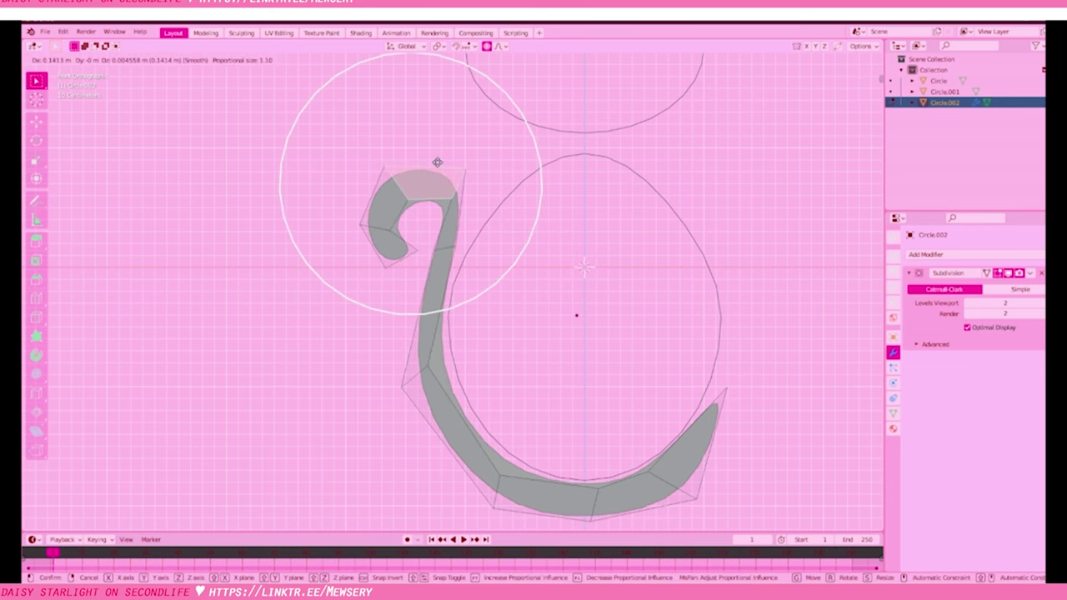
Push the tail's lower left section outward and leave Edit Mode
scroll(710, 321, down, 2)
scroll(710, 321, down, 1)
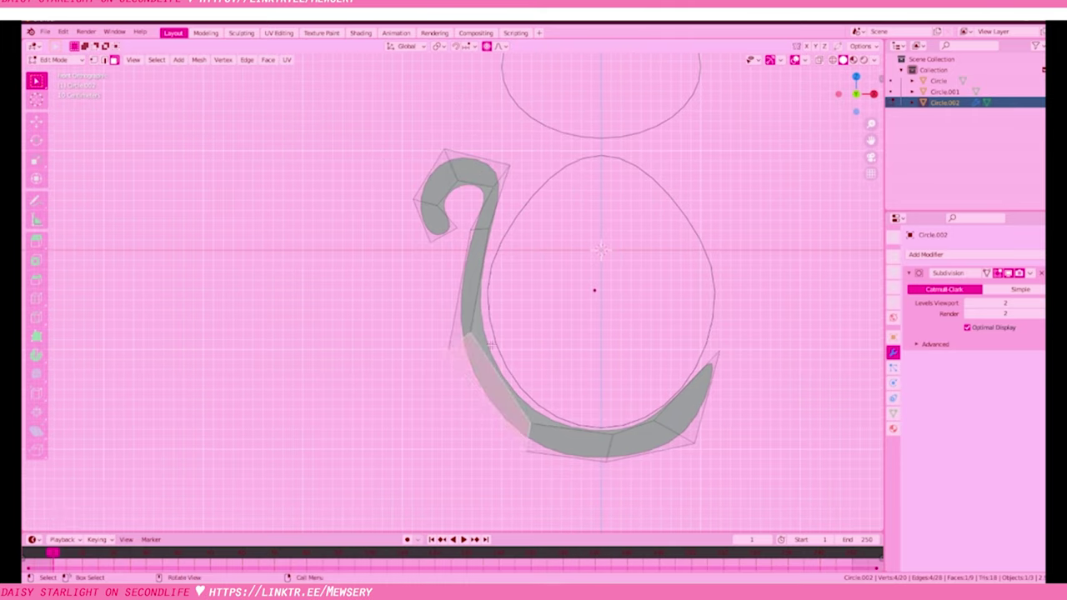
click(453, 405)
shift+middle_drag(802, 321, 710, 321)
key(Tab)
Fill the body and head circles with faces
click(529, 288)
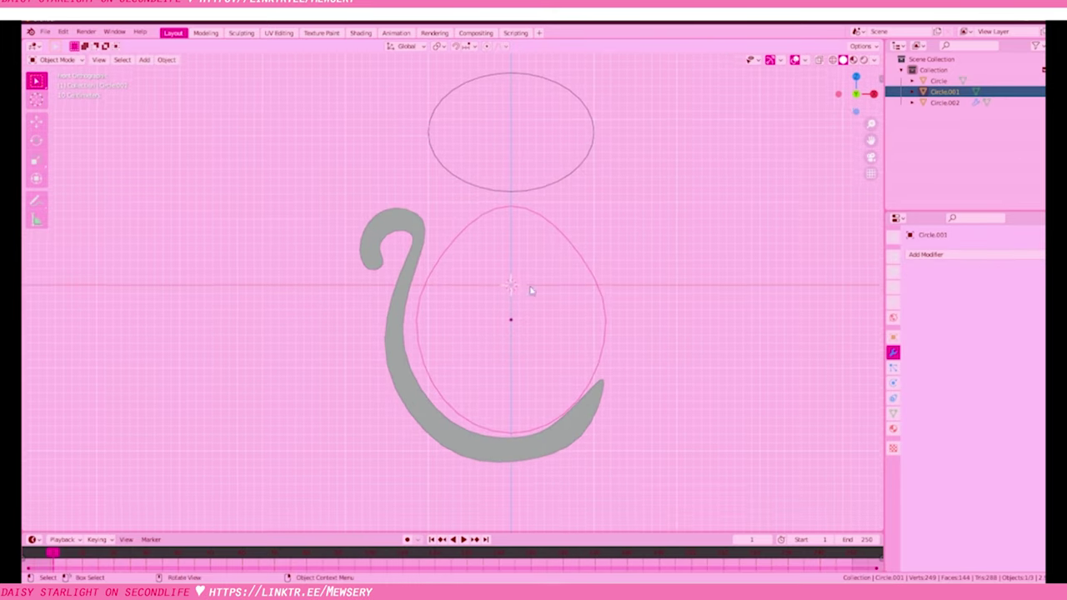
key(Tab)
key(f)
key(Tab)
click(596, 165)
key(Tab)
key(f)
Add a smooth-shaded UV sphere and delete its lower half to form a dome
key(Tab)
scroll(600, 364, down, 3)
shift+middle_drag(600, 365, 600, 258)
key(shift+a)
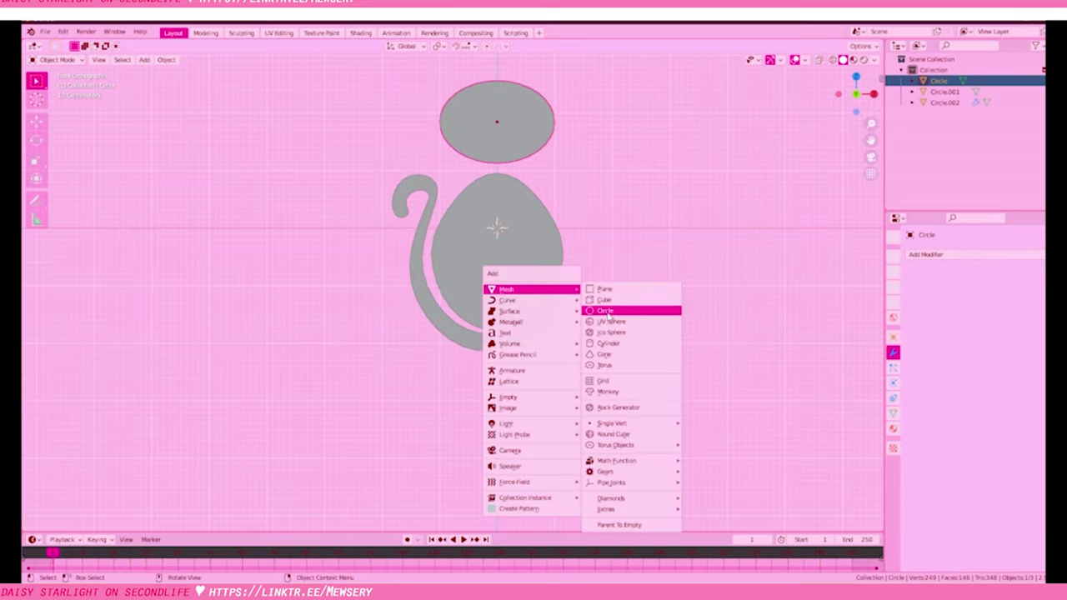
click(633, 332)
double_click(158, 415)
right_click(450, 264)
click(450, 264)
key(Tab)
key(x)
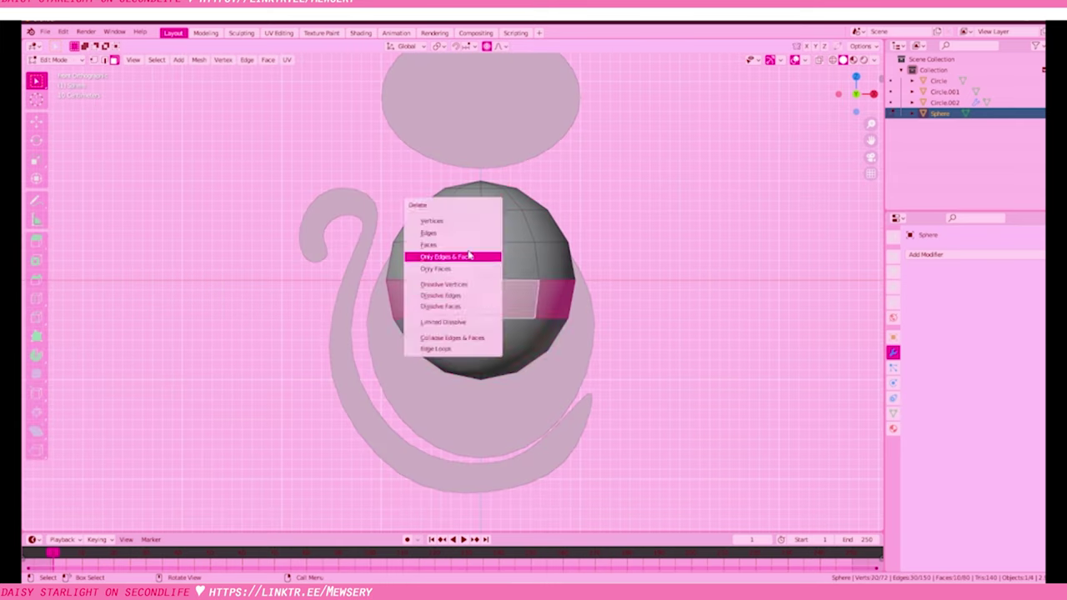
click(442, 255)
key(Tab)
Give the dome a gem material with raised metallic and lowered roughness, previewed in the viewport
click(892, 428)
click(1004, 413)
click(853, 59)
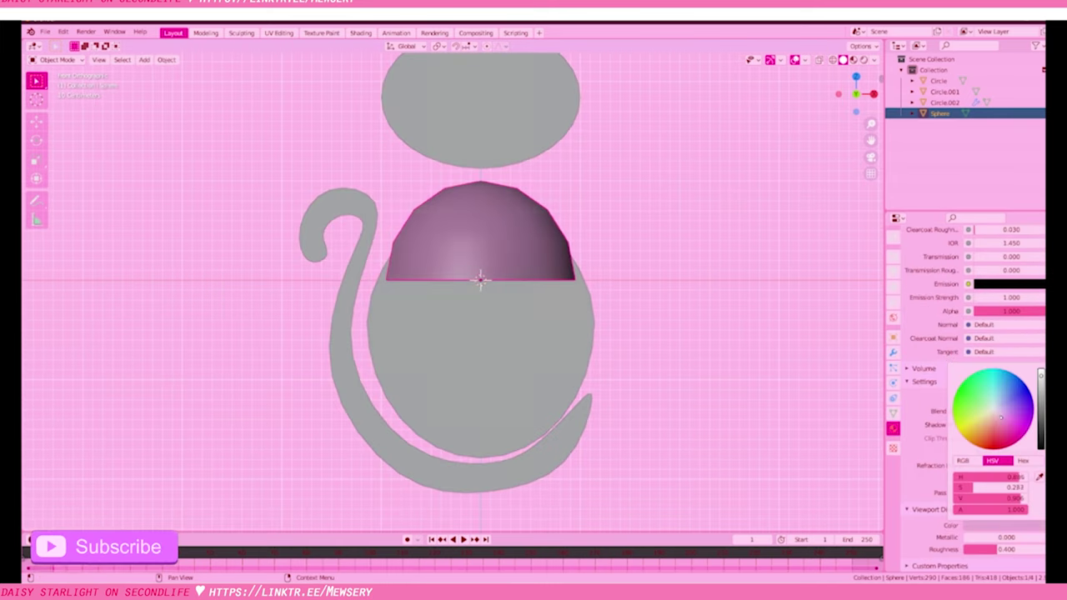
click(1004, 306)
drag(992, 488, 1009, 488)
drag(992, 529, 980, 530)
scroll(498, 258, down, 2)
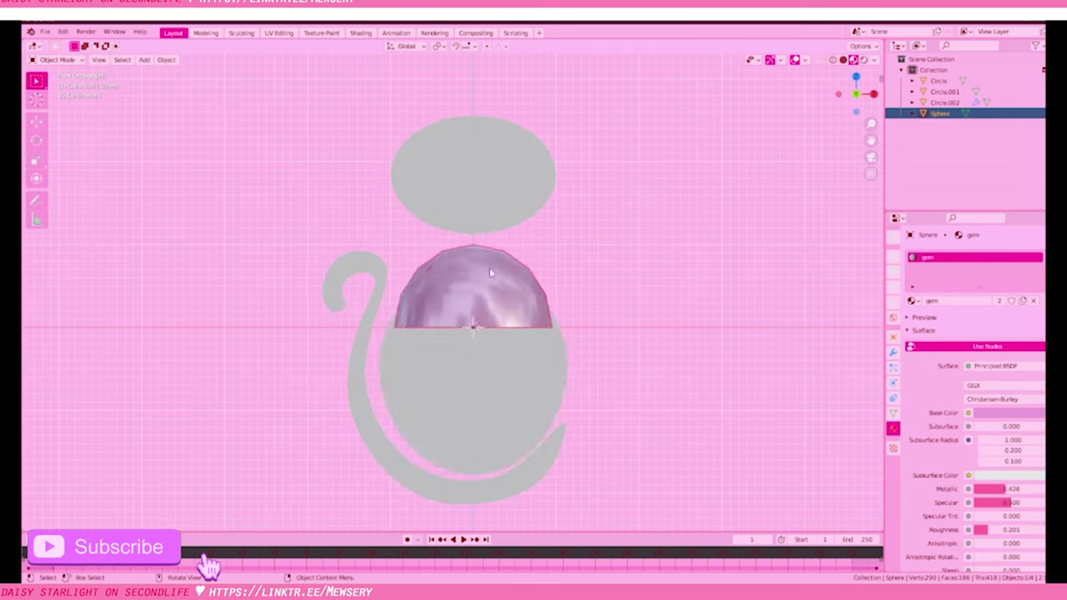
Rotate the dome 90 degrees and move it up onto the head
key(r)
key(9)
key(0)
key(Return)
key(shift+z)
key(g)
click(564, 296)
scroll(564, 297, up, 1)
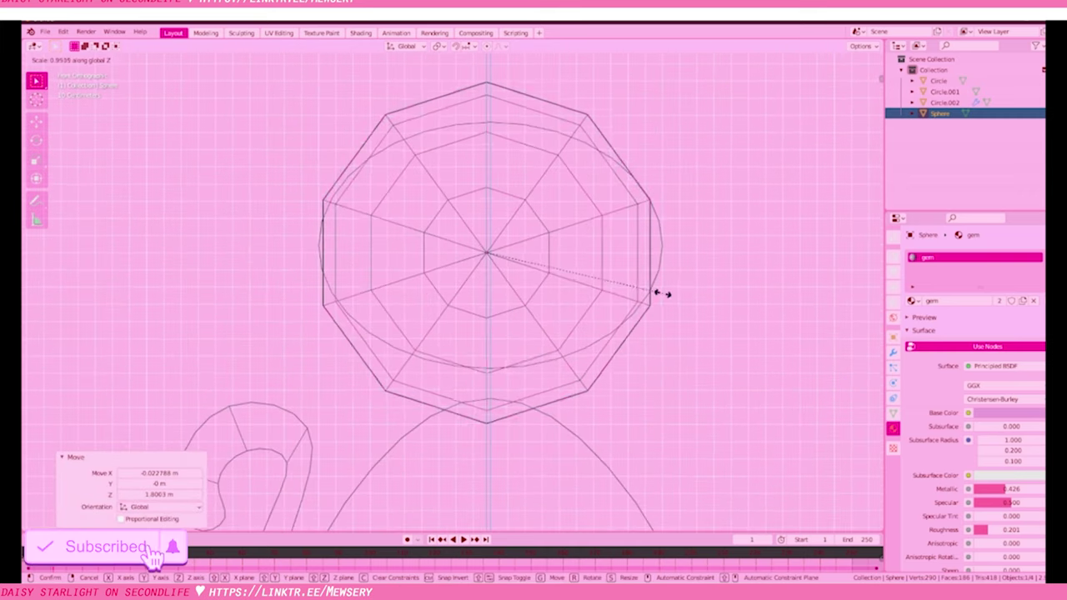
Scale the head gem along its depth
key(g)
key(x)
click(615, 317)
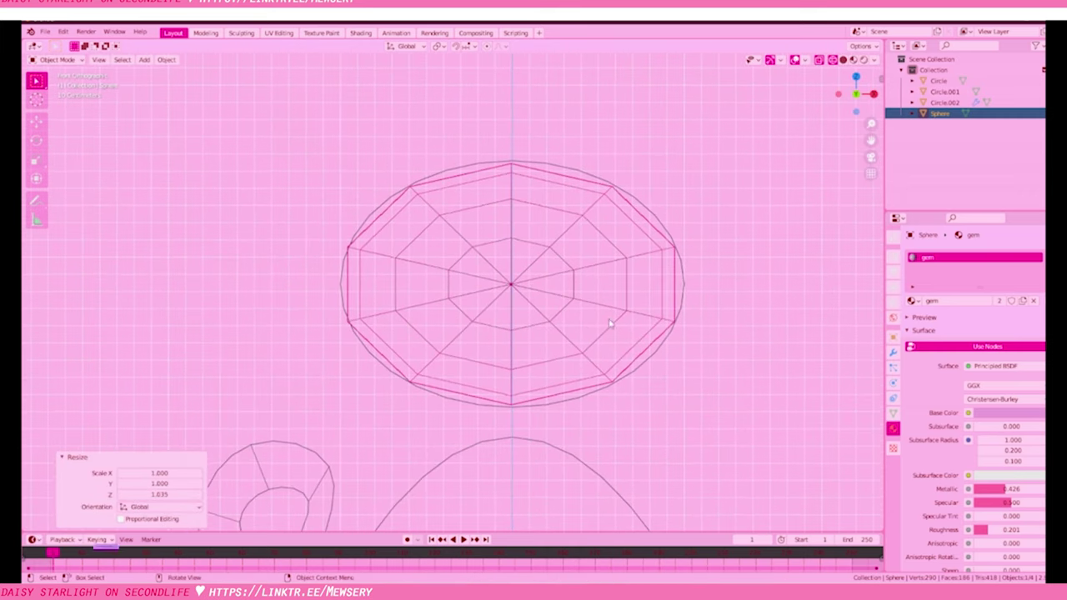
scroll(579, 352, up, 2)
scroll(575, 340, down, 4)
Duplicate the head gem and move the copy down onto the body
key(g)
key(z)
click(588, 350)
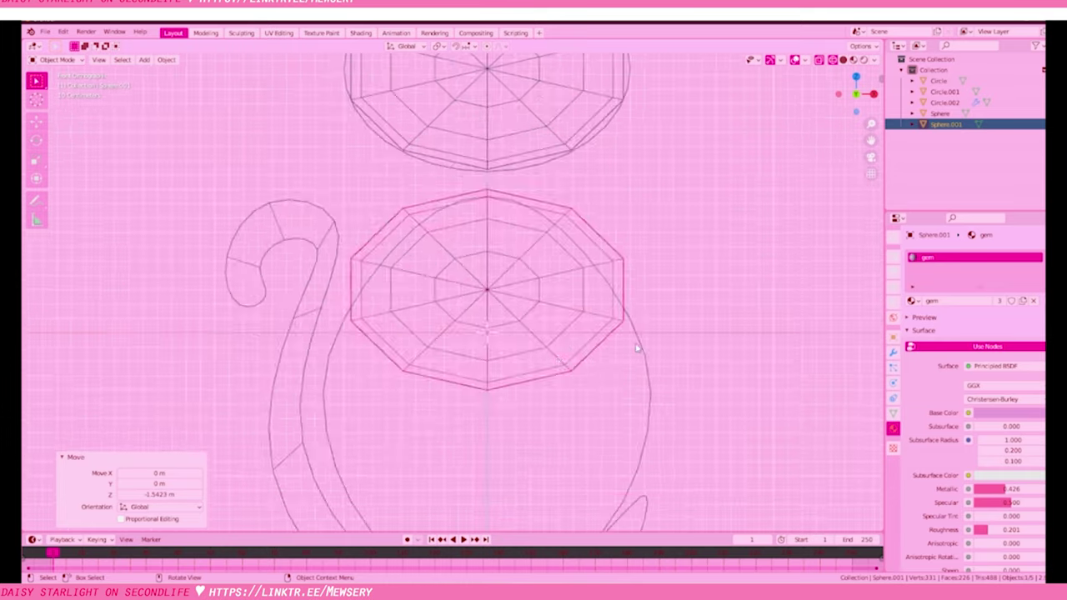
scroll(576, 250, up, 2)
scroll(575, 246, up, 2)
scroll(577, 244, up, 1)
Stretch the body gem downward and widen its lower part into an egg shape
key(Tab)
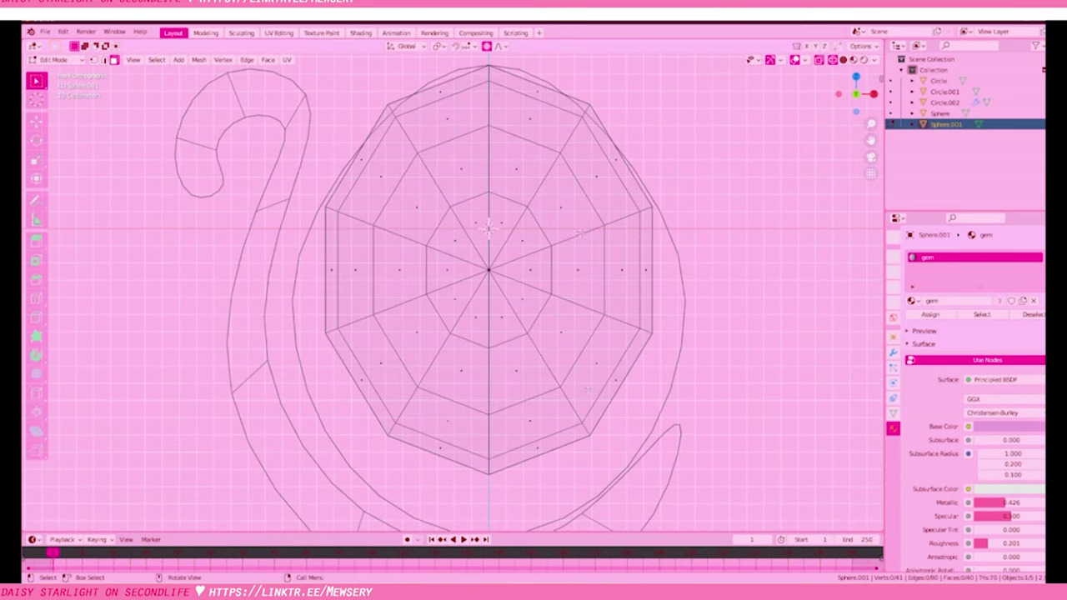
middle_drag(500, 267, 564, 362)
key(g)
key(z)
click(564, 361)
key(g)
key(z)
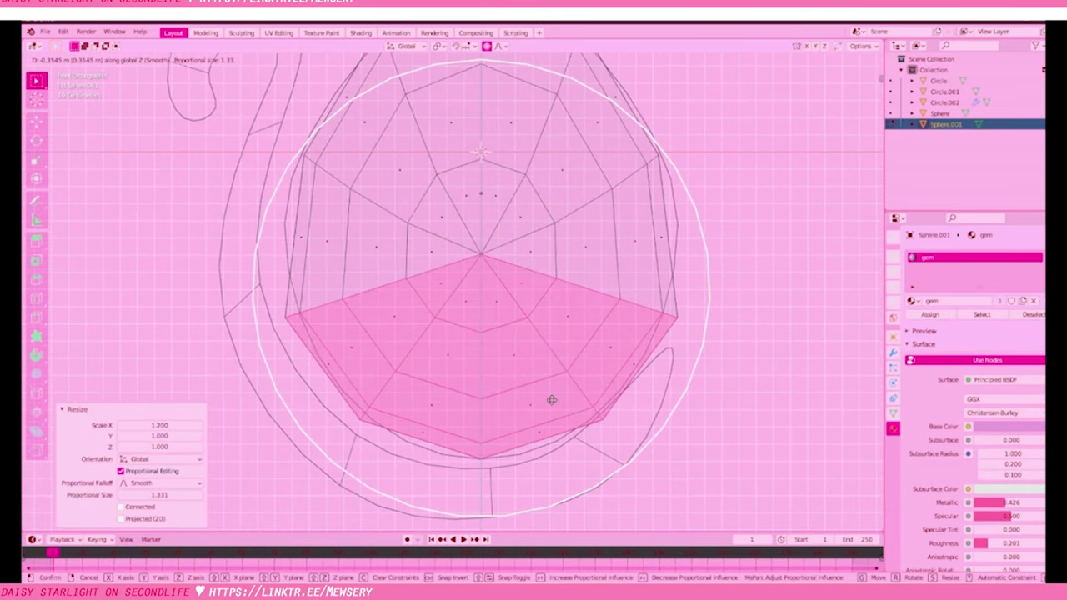
click(550, 400)
key(s)
click(619, 322)
Narrow the top of the body gem from the top view and shift those vertices in depth
key(KP_7)
key(alt+a)
key(b)
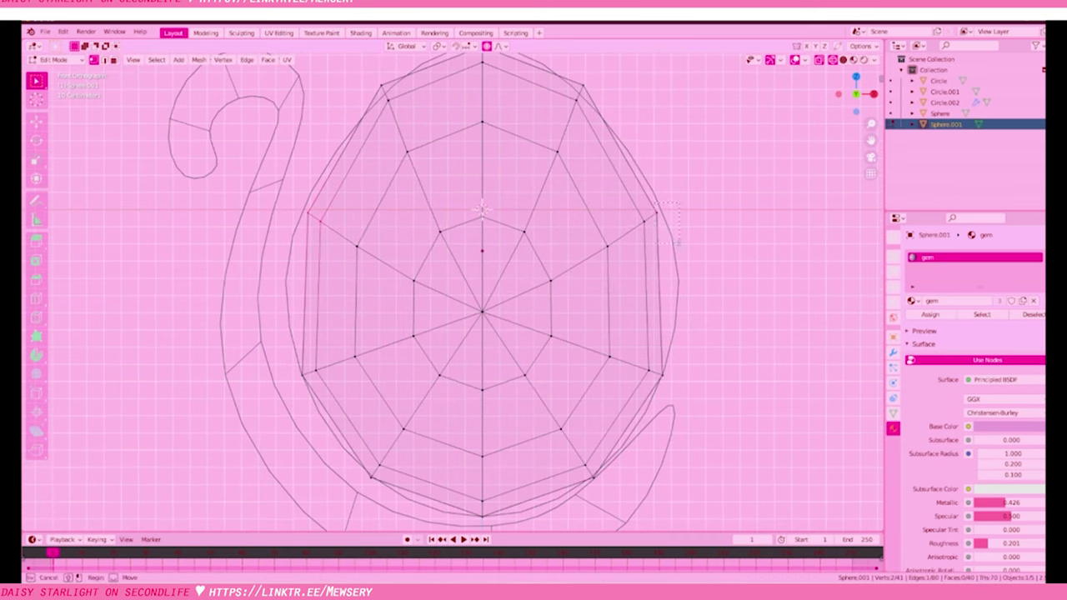
click(543, 254)
key(s)
click(603, 207)
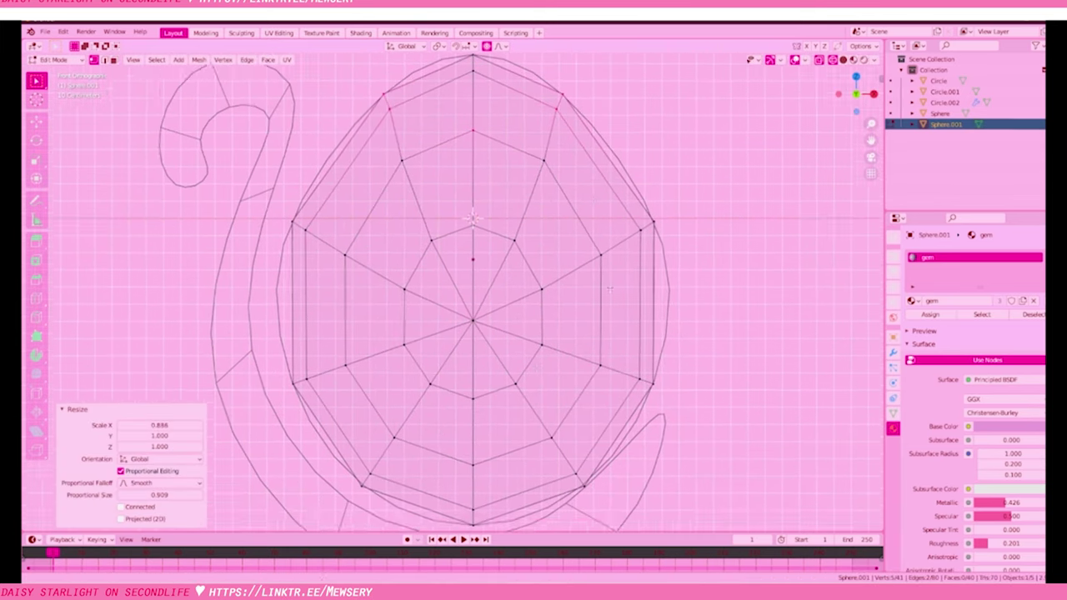
key(g)
key(z)
click(536, 349)
key(Tab)
Flatten the gems front to back and join them into one object with Ctrl+J
scroll(538, 331, down, 4)
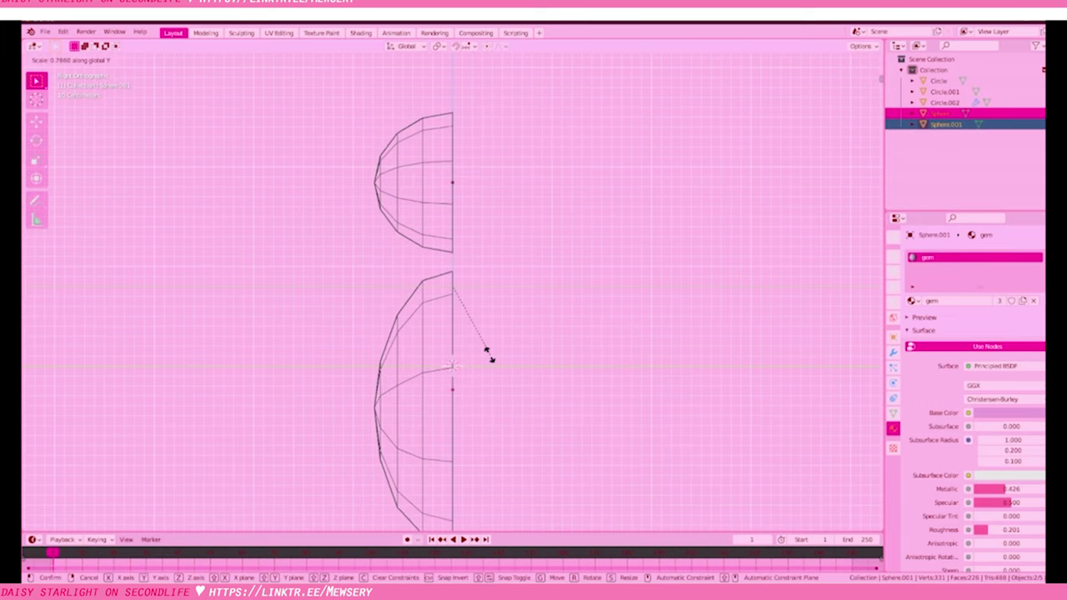
click(424, 338)
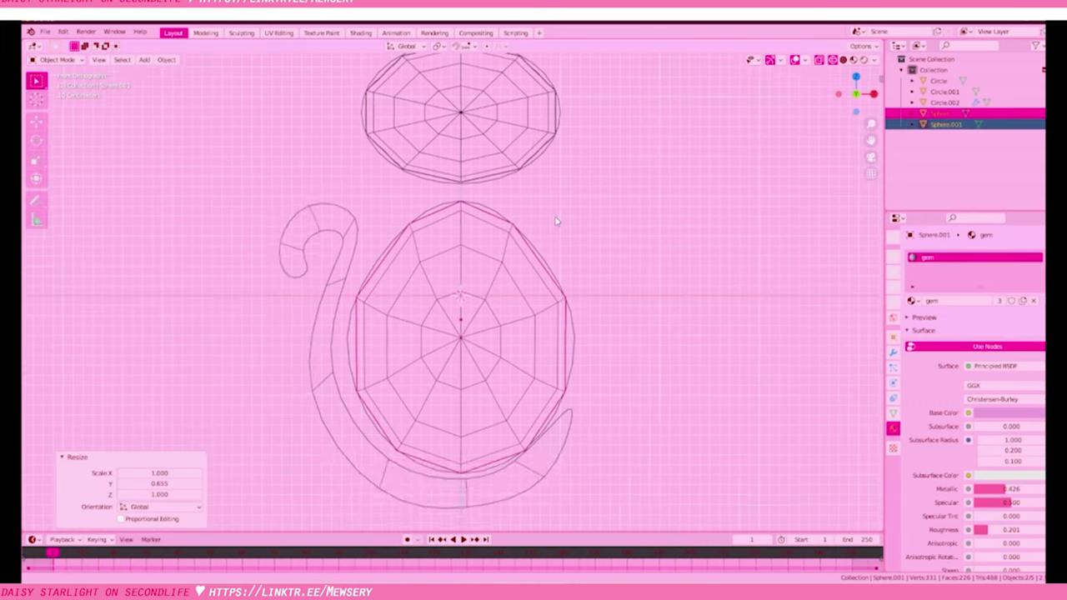
key(KP_Decimal)
key(ctrl+j)
click(892, 352)
Add and apply a Subdivision modifier on the joined gems, then rescale them
click(925, 254)
click(834, 454)
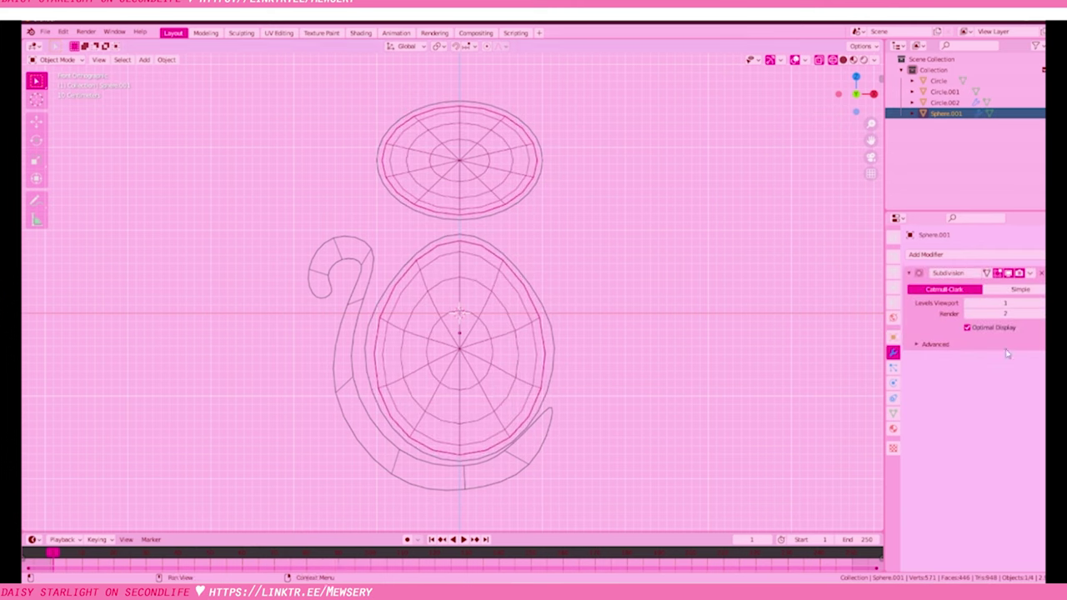
key(ctrl+a)
key(s)
click(575, 323)
Separate the selection into its own object and set its origin to geometry
key(p)
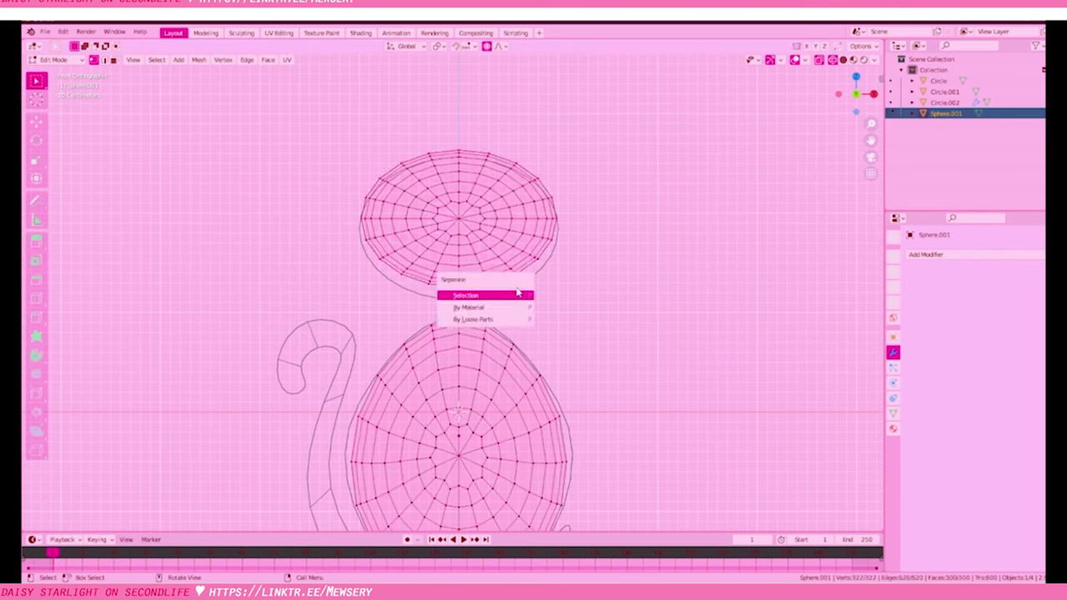
click(484, 291)
scroll(529, 245, up, 3)
key(Tab)
click(167, 60)
click(309, 93)
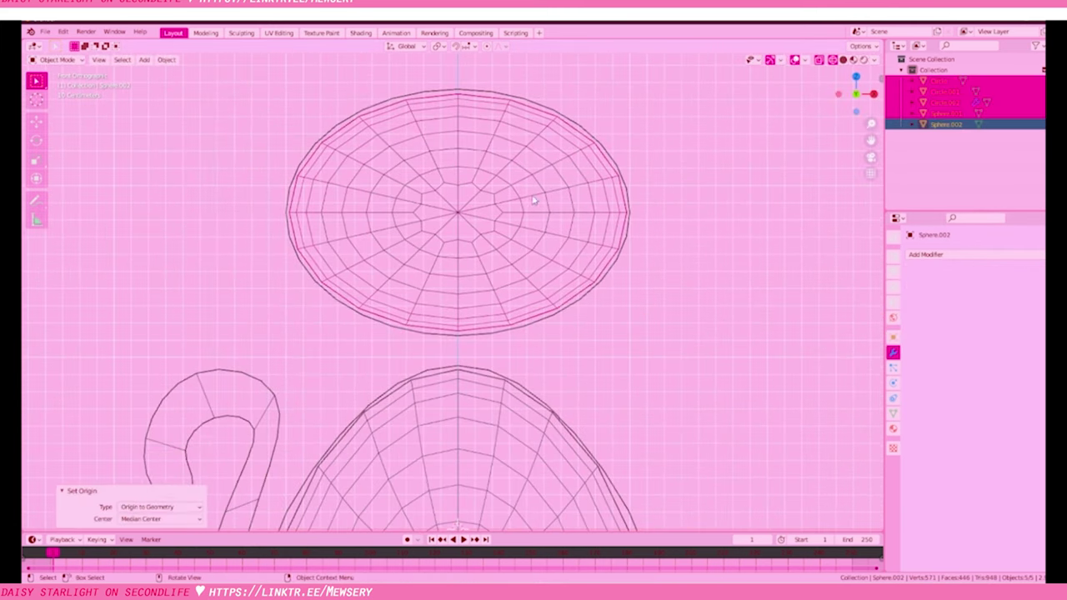
click(536, 219)
key(KP_Decimal)
key(Escape)
Delete the separated frame's centre faces to open holes in it
scroll(524, 301, down, 3)
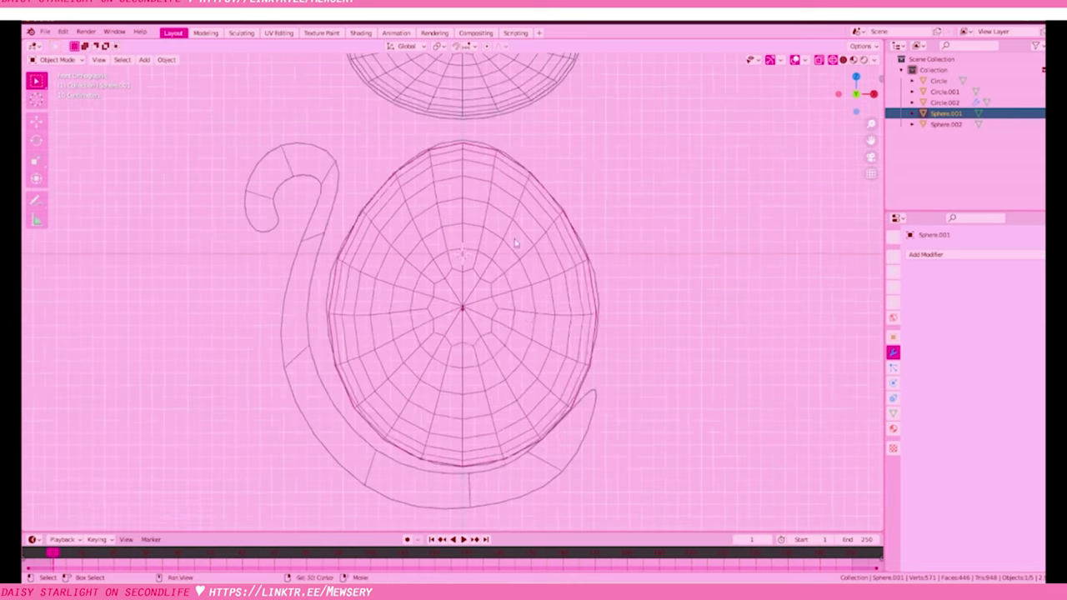
click(166, 60)
click(470, 161)
key(KP_Decimal)
ctrl+scroll(491, 237, down, 3)
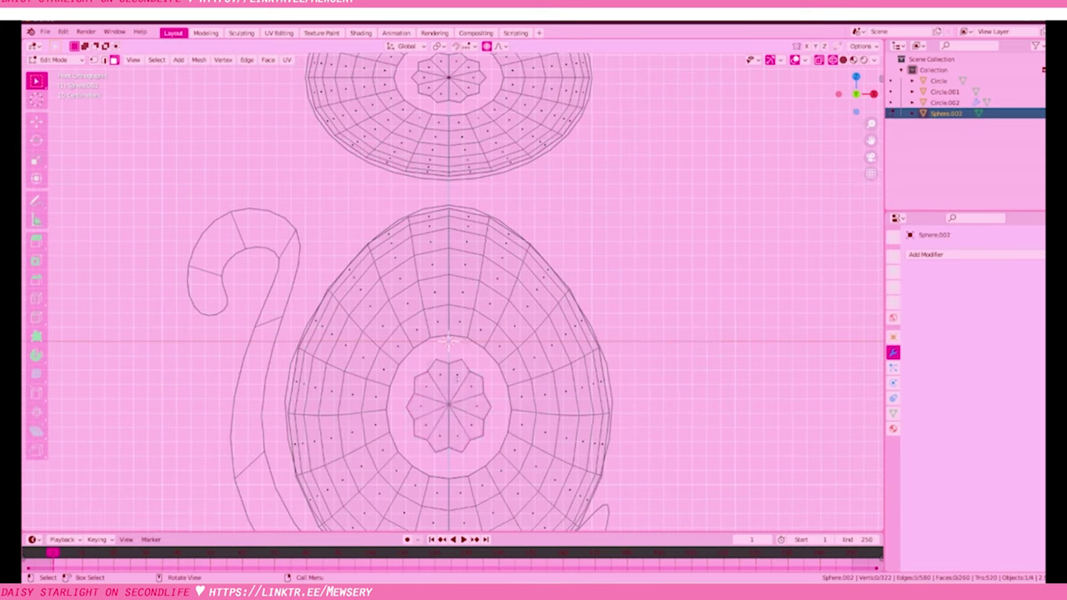
key(x)
key(f)
scroll(465, 99, up, 2)
scroll(547, 417, down, 3)
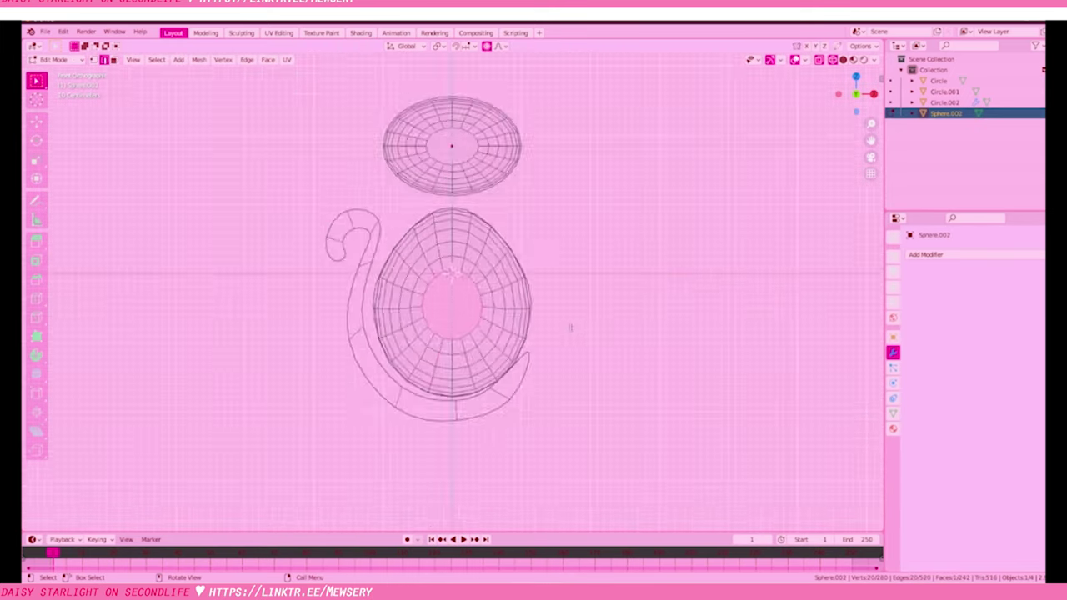
middle_drag(567, 329, 558, 250)
scroll(558, 150, up, 3)
key(Tab)
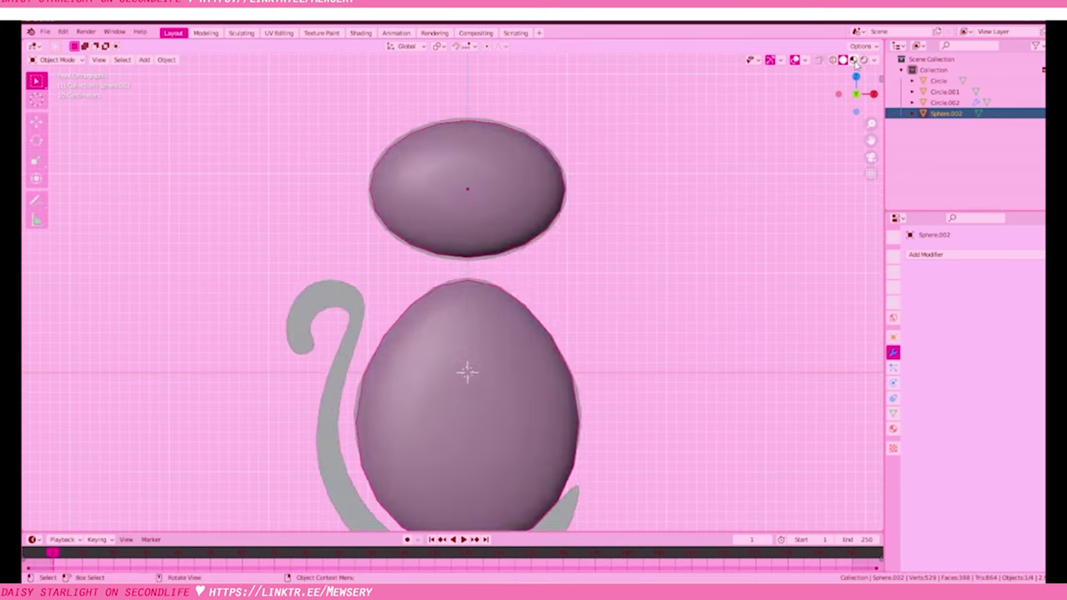
Select everything and raise the whole cat upward along Z
key(a)
key(g)
key(z)
click(561, 272)
Enable screen space reflections in Render properties and make the viewport see-through
scroll(561, 273, up, 2)
click(893, 256)
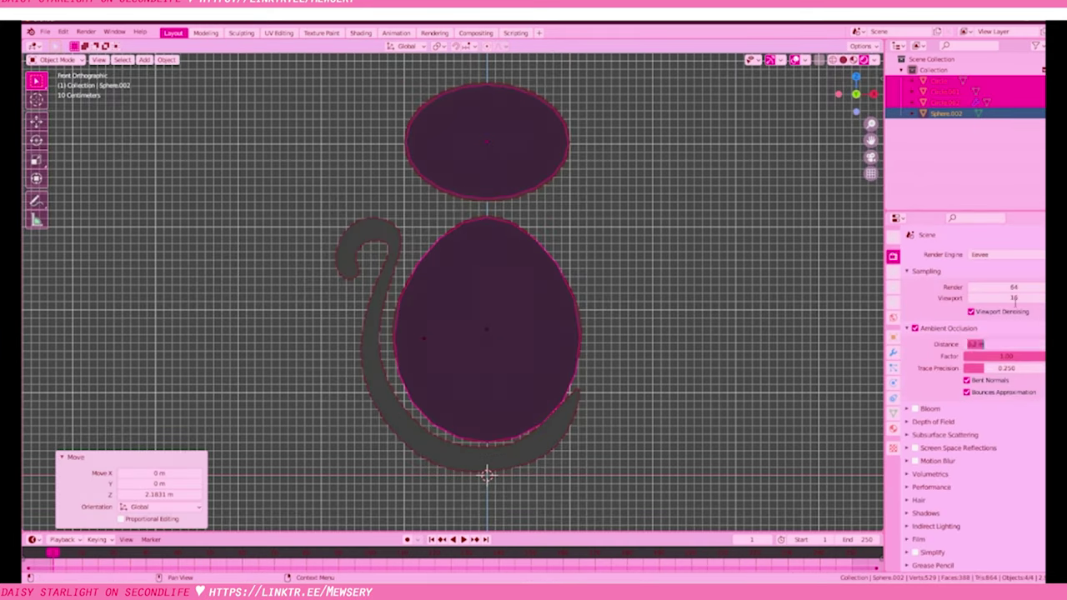
click(914, 328)
key(alt+z)
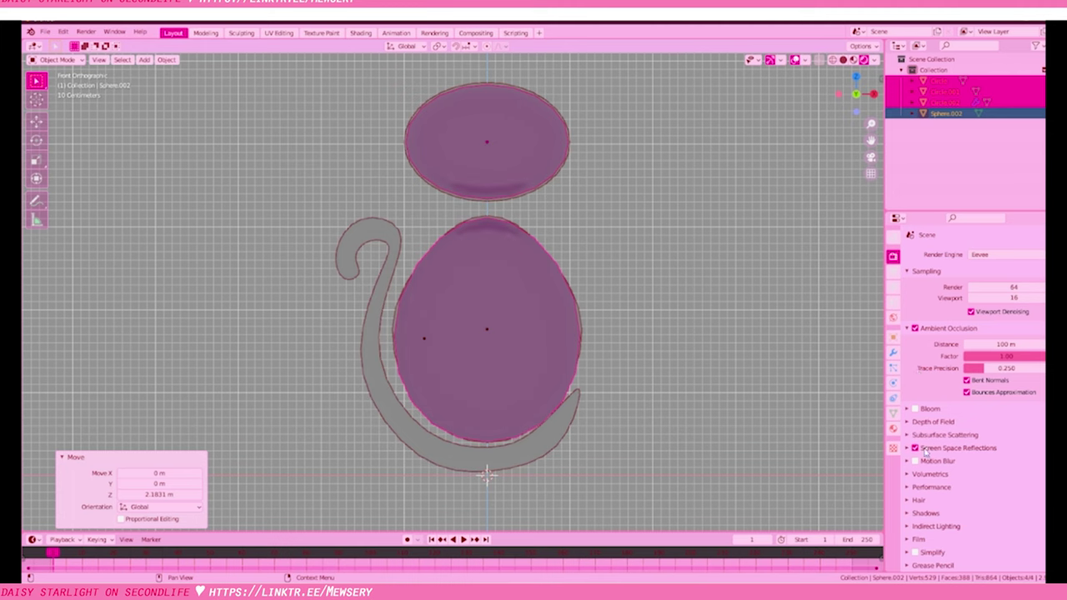
scroll(926, 450, down, 1)
middle_drag(488, 450, 481, 350)
Set the world background colour to white and assign a volume shader to the world
click(893, 318)
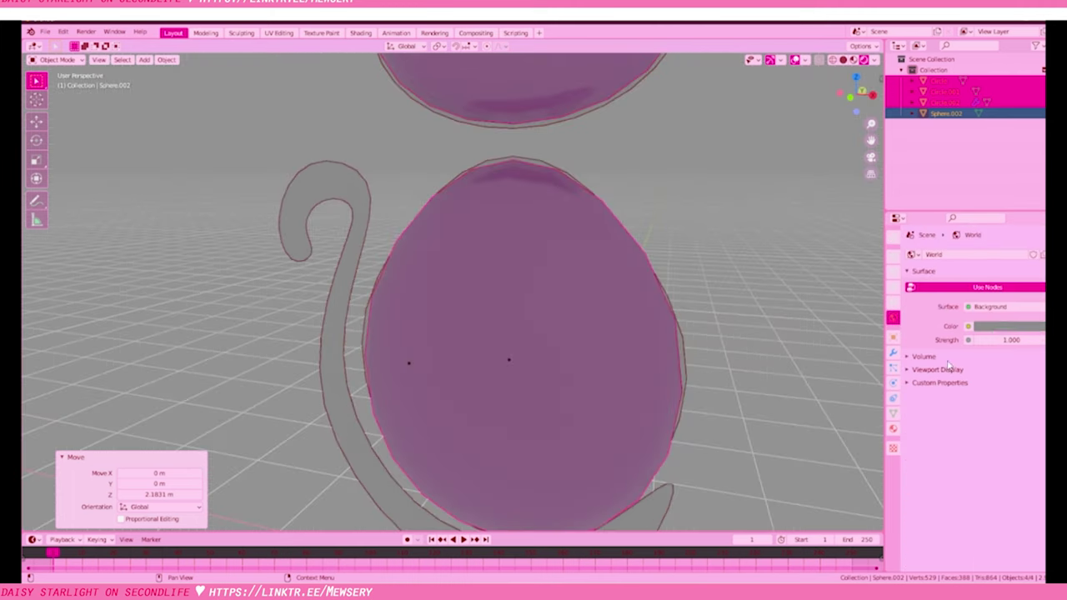
click(1004, 326)
click(923, 356)
click(992, 371)
click(988, 369)
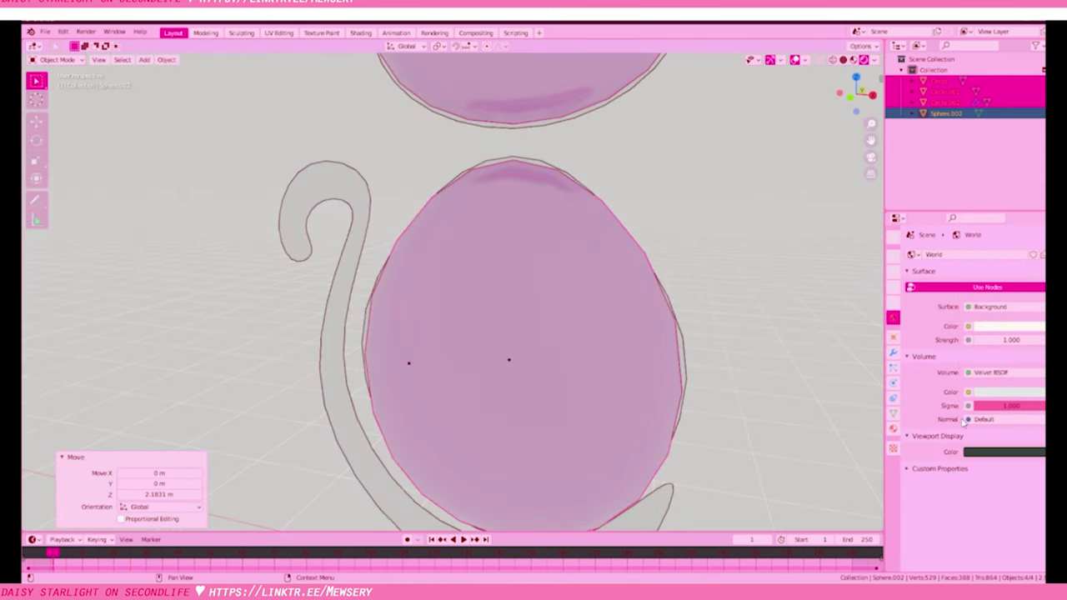
key(KP_1)
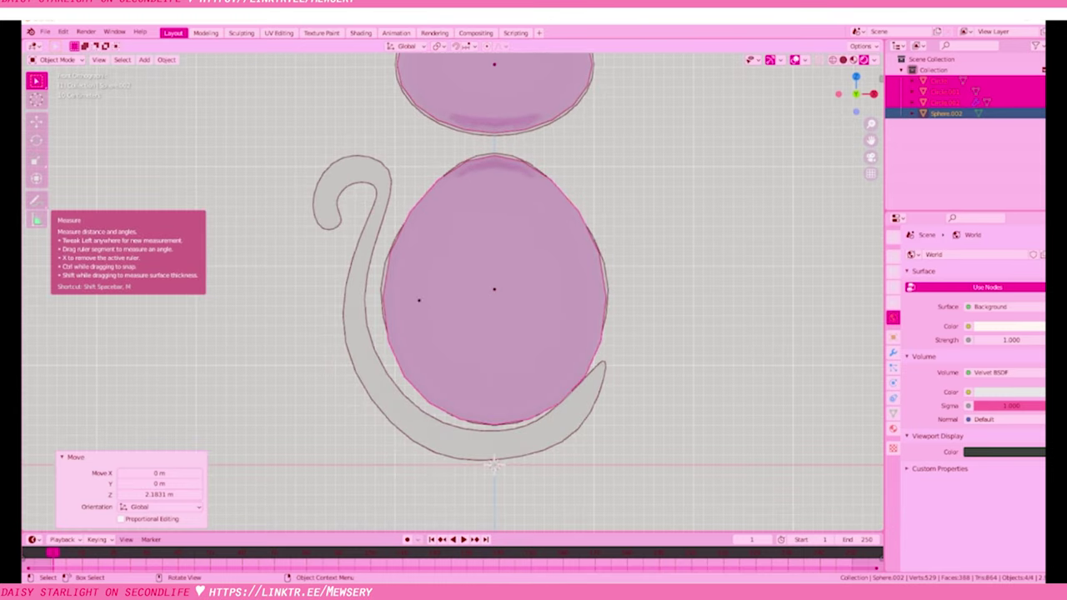
Switch the enlarged bottom area to the Shader Editor and delete the Velvet BSDF node
drag(493, 532, 494, 390)
click(32, 397)
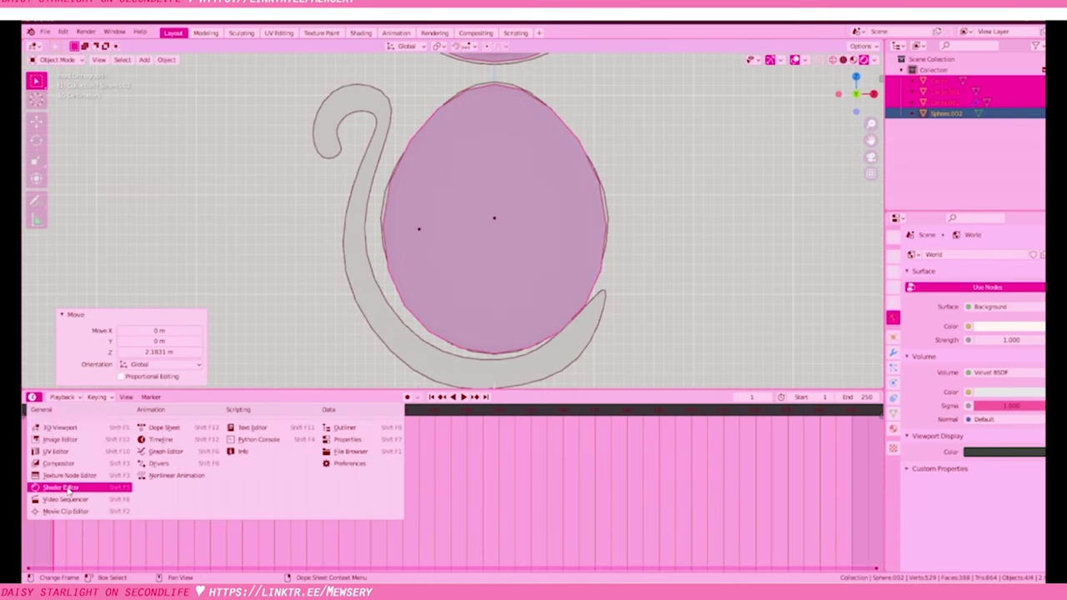
click(62, 486)
scroll(500, 455, up, 1)
key(x)
Wire a colour Mix node into the Background Color input, removing the unneeded Mix Shader
key(shift+a)
click(309, 484)
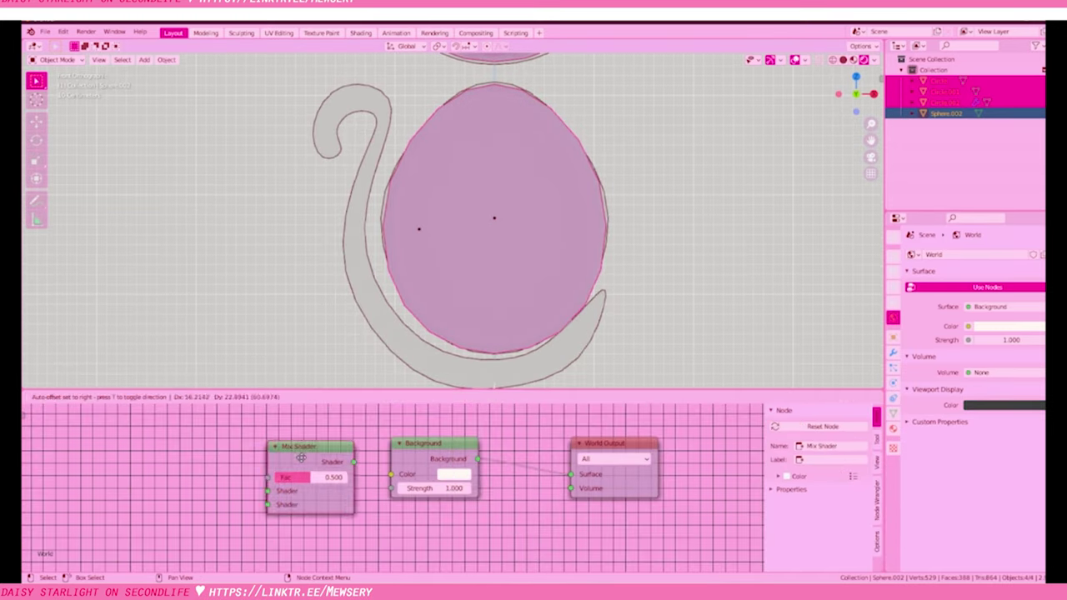
key(shift+a)
click(250, 464)
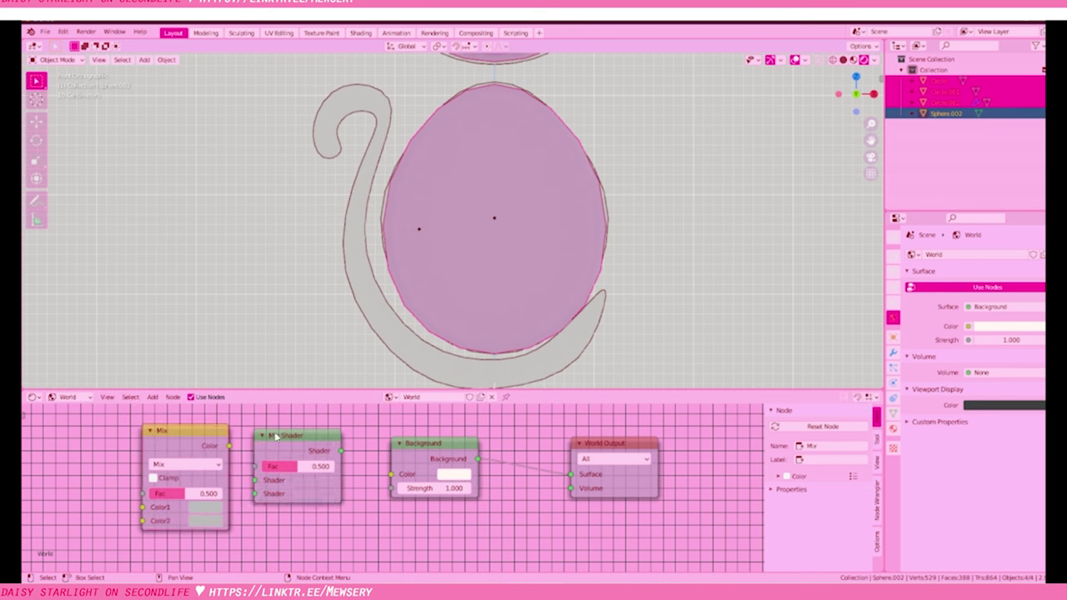
click(183, 467)
drag(341, 451, 391, 474)
middle_drag(168, 482, 290, 485)
key(ctrl+x)
drag(283, 442, 392, 442)
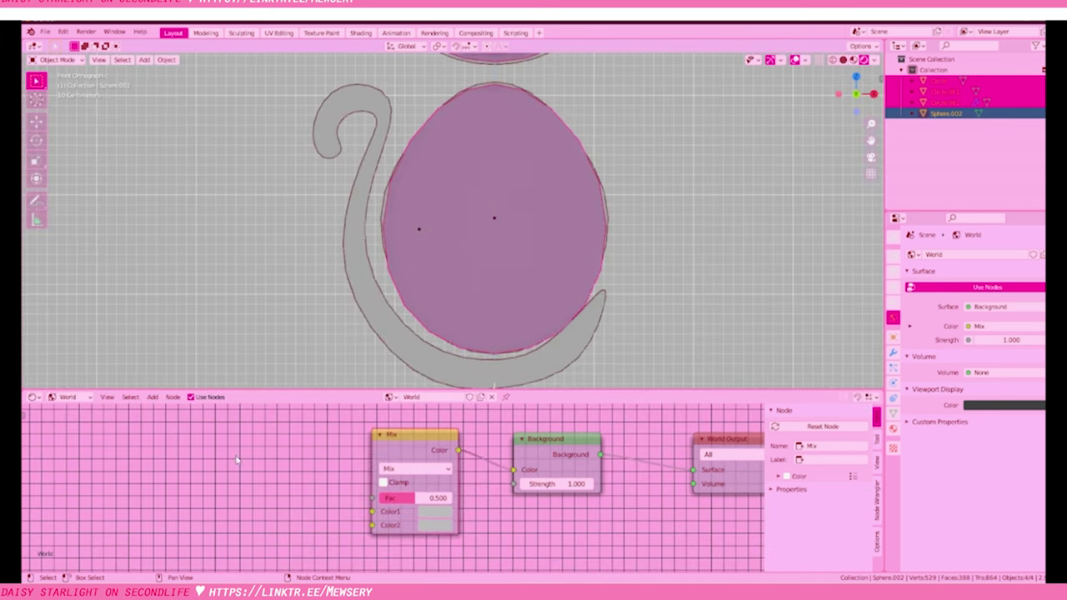
Add the Sky Texture node and set the Mix blending mode to Soft Light
key(shift+a)
key(Escape)
key(shift+a)
click(272, 444)
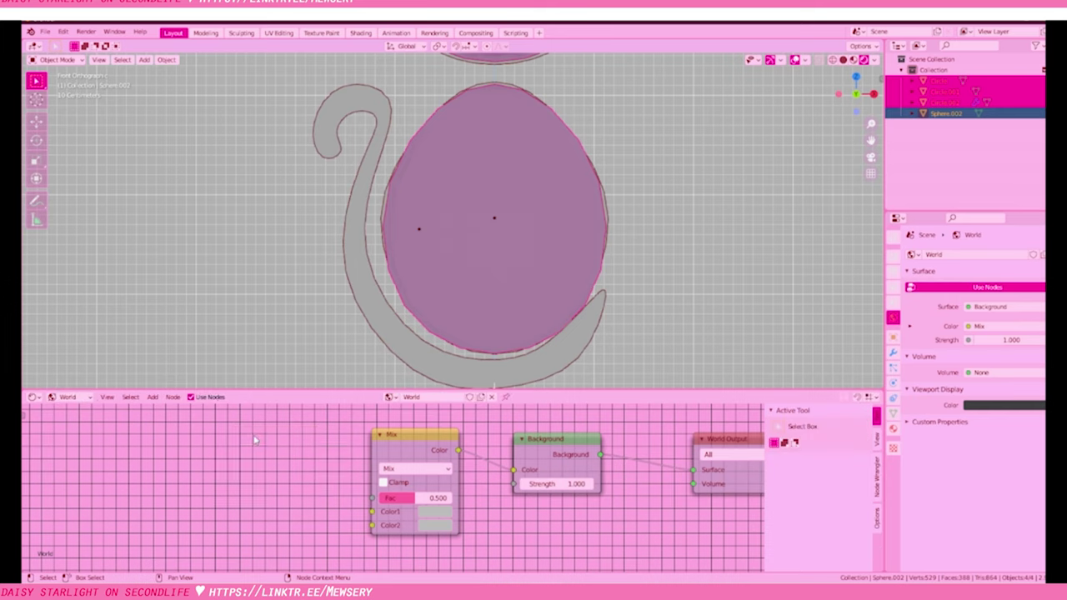
key(shift+a)
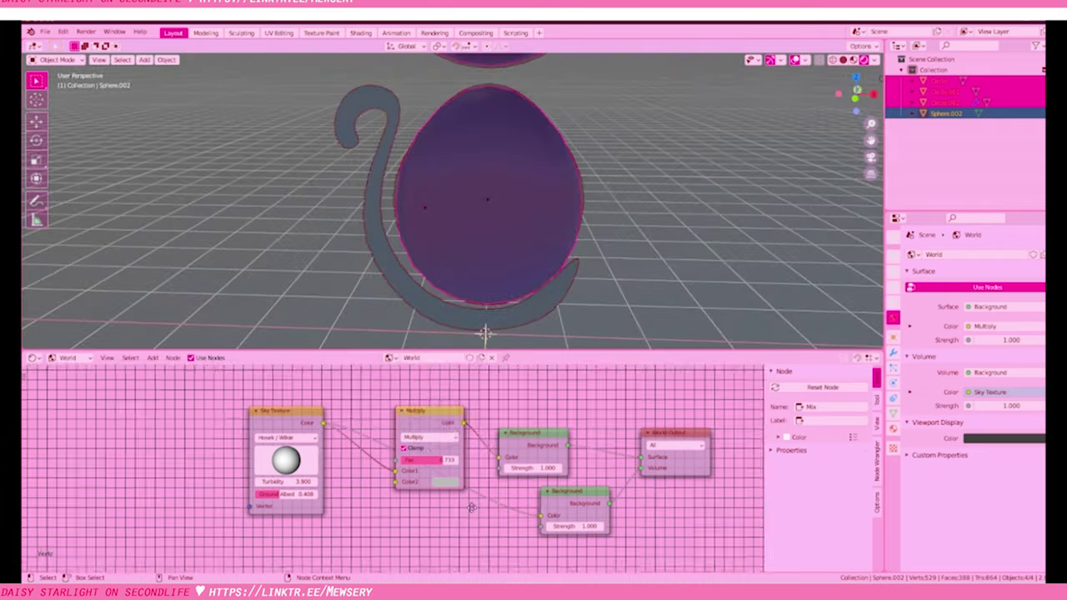
click(449, 446)
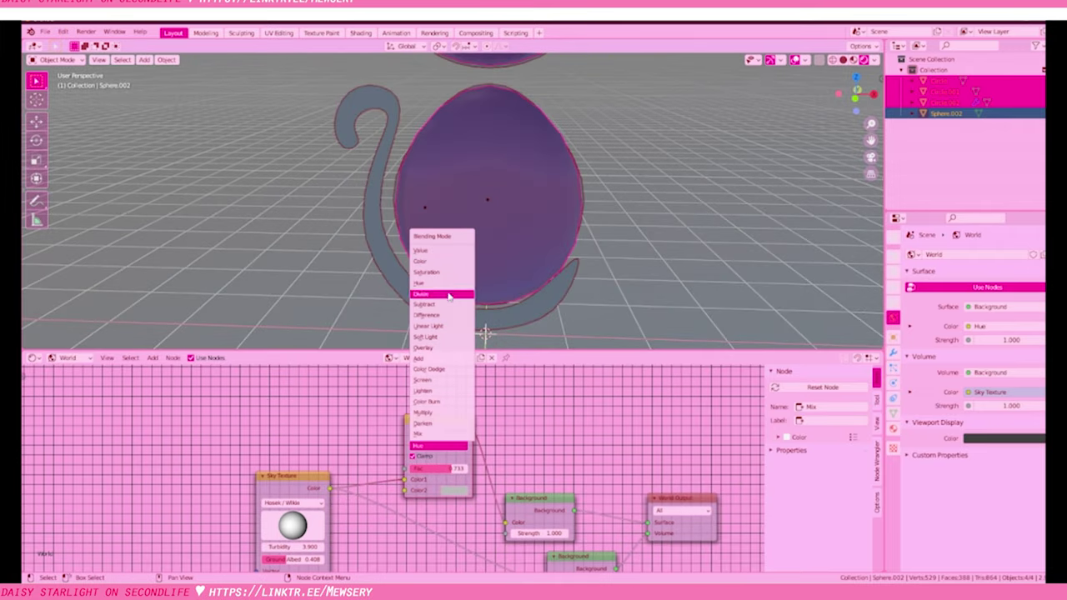
click(425, 337)
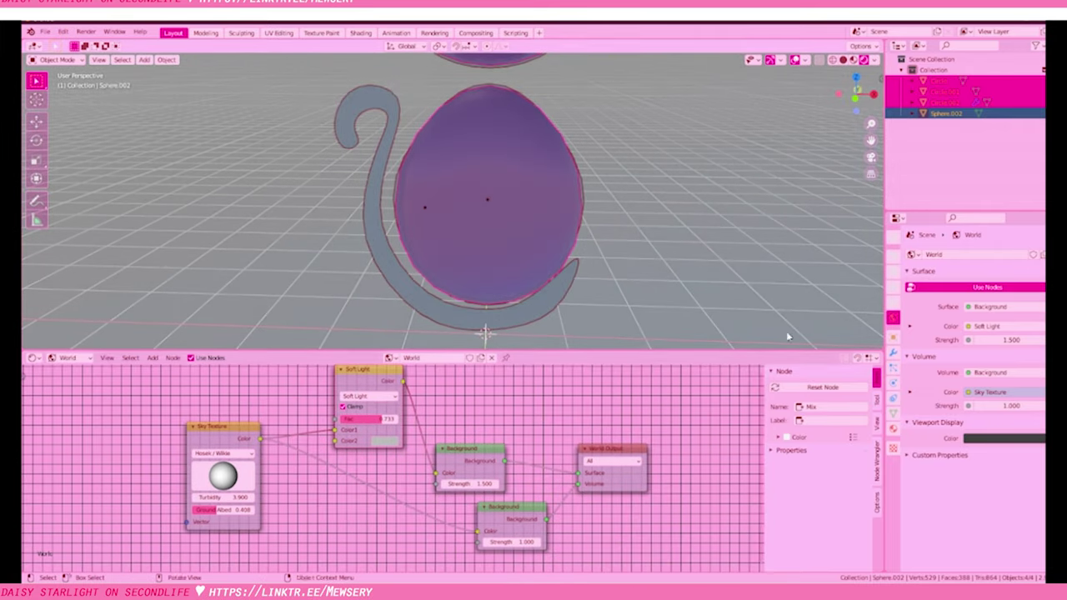
Expand the Bloom settings in Render properties and shrink the node editor area
click(893, 256)
click(942, 409)
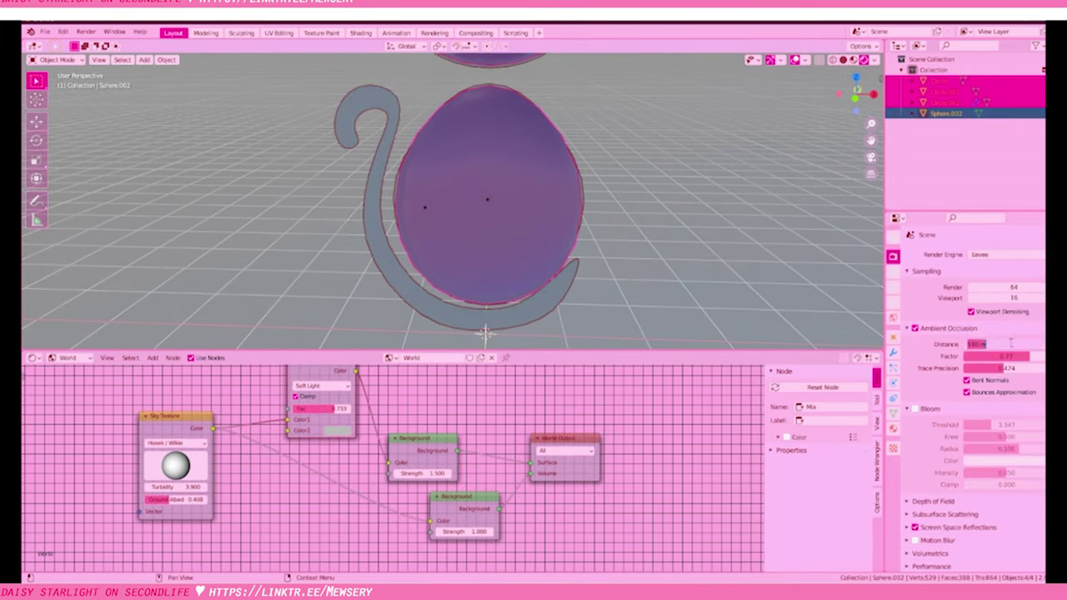
alt+middle_drag(500, 250, 567, 250)
drag(486, 351, 486, 494)
mouse_move(533, 333)
alt+middle_down()
mouse_move(597, 340)
mouse_move(543, 358)
mouse_move(591, 238)
alt+middle_up()
key(shift+a)
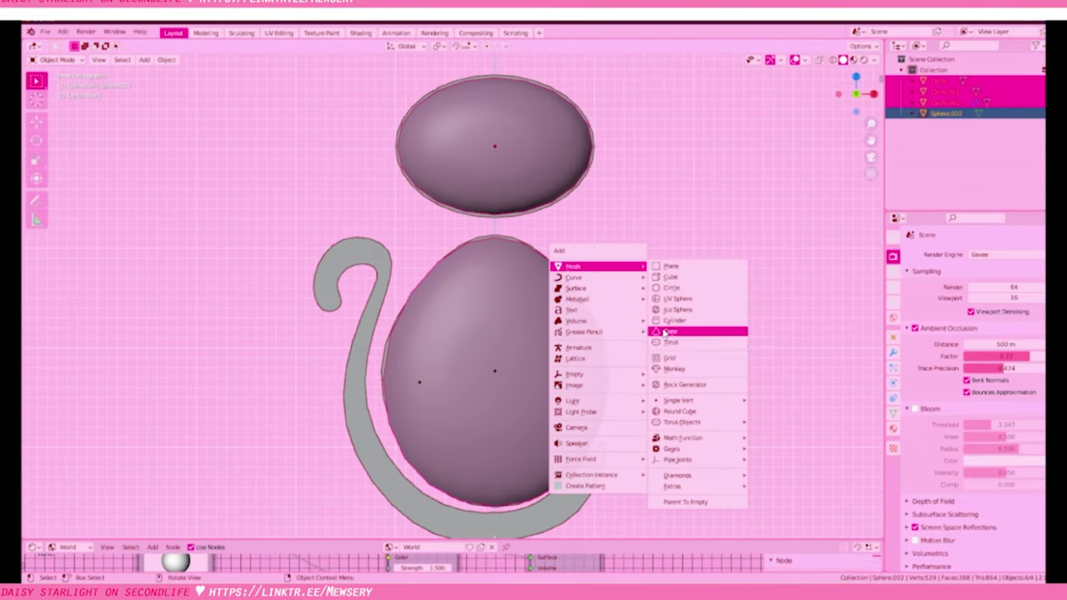
Add a plane, merge it into a triangle, and tilt it onto the head as an ear
key(Escape)
key(shift+a)
click(601, 358)
key(r)
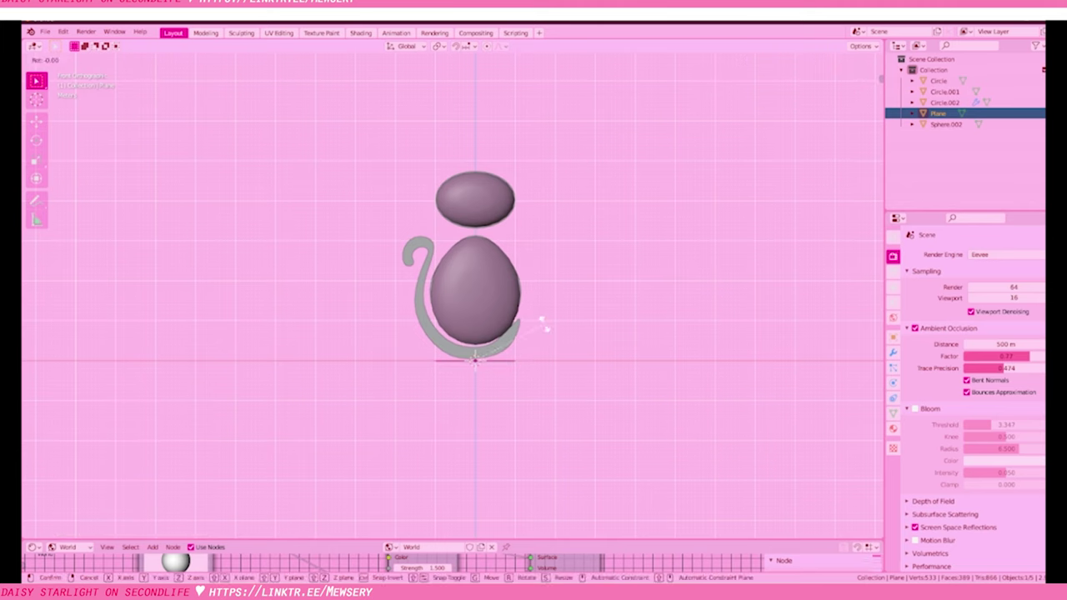
click(542, 321)
key(Tab)
key(m)
key(r)
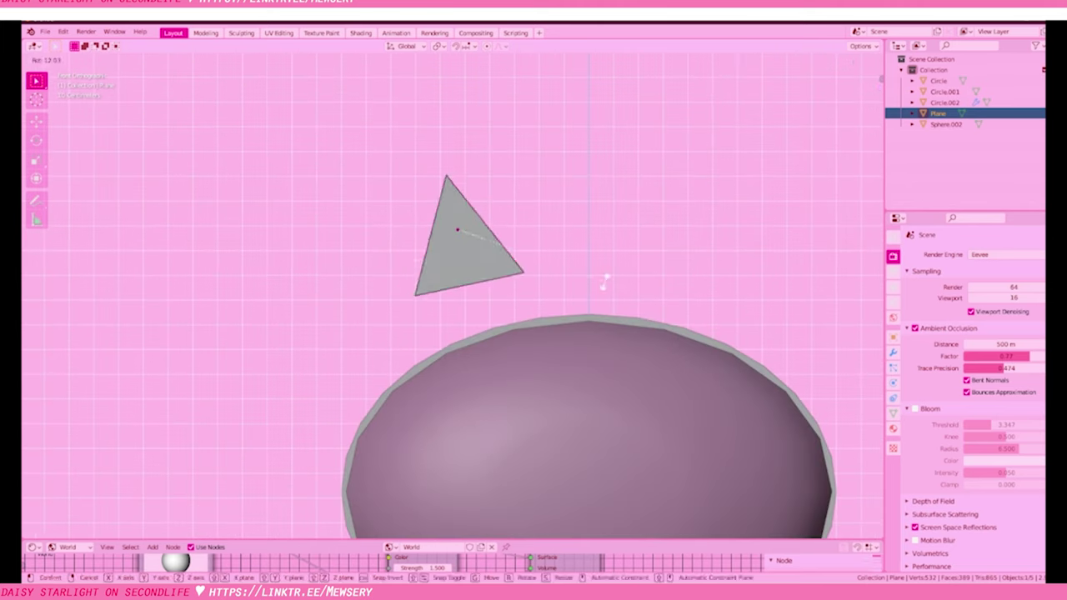
click(605, 280)
key(g)
click(614, 351)
Add a mesh circle rotated 90° around Z with rz90
scroll(516, 274, down, 3)
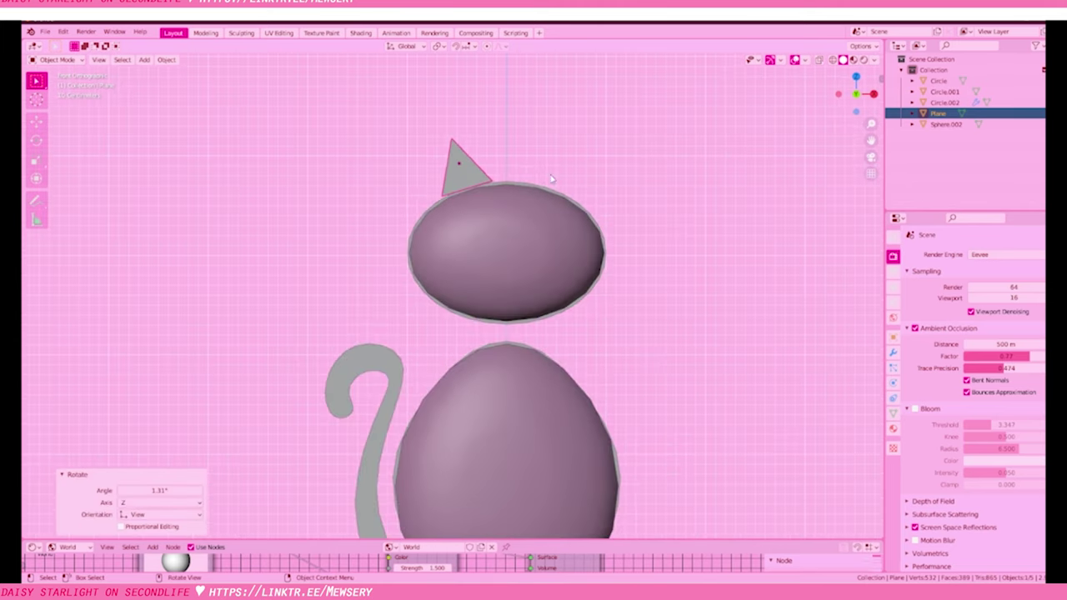
key(shift+a)
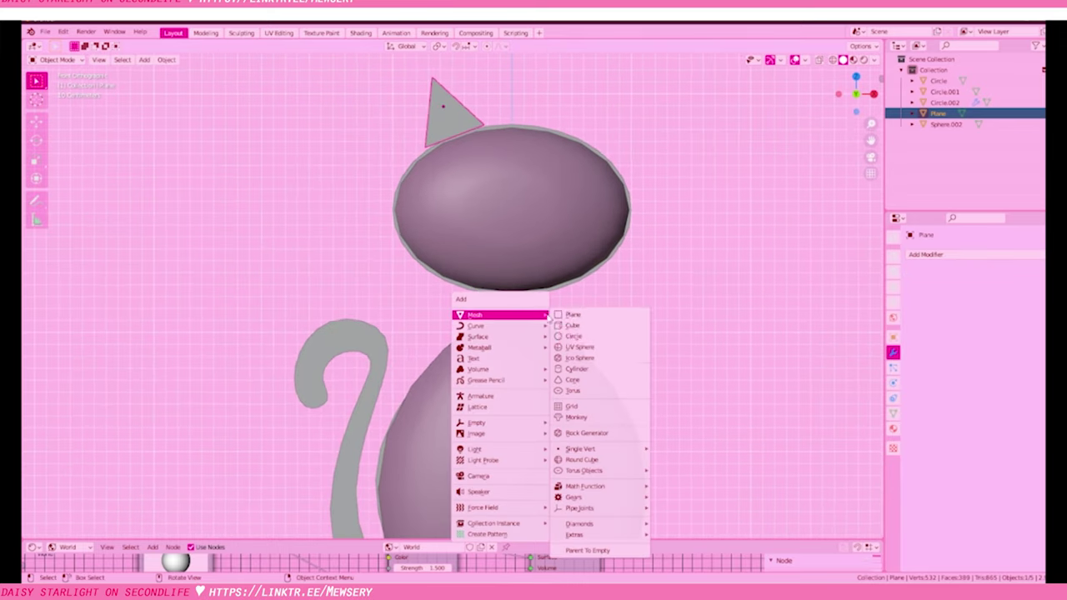
click(576, 334)
scroll(583, 341, down, 3)
text(rz90)
key(Return)
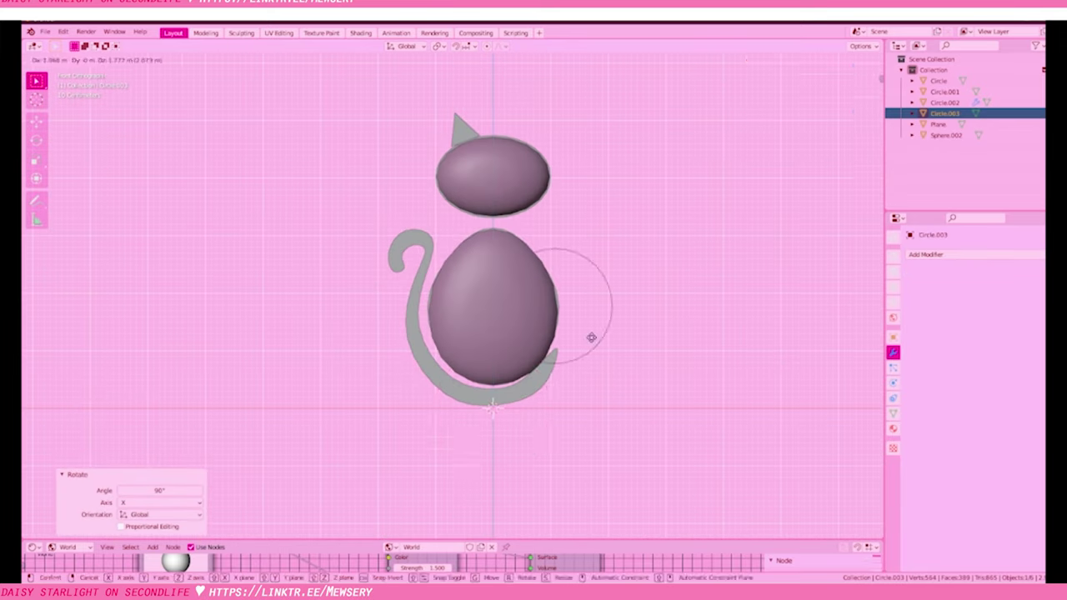
Stretch the circle along X and proportionally enlarge its right side into a teardrop
scroll(591, 338, up, 3)
key(s)
key(x)
key(Tab)
scroll(597, 322, up, 2)
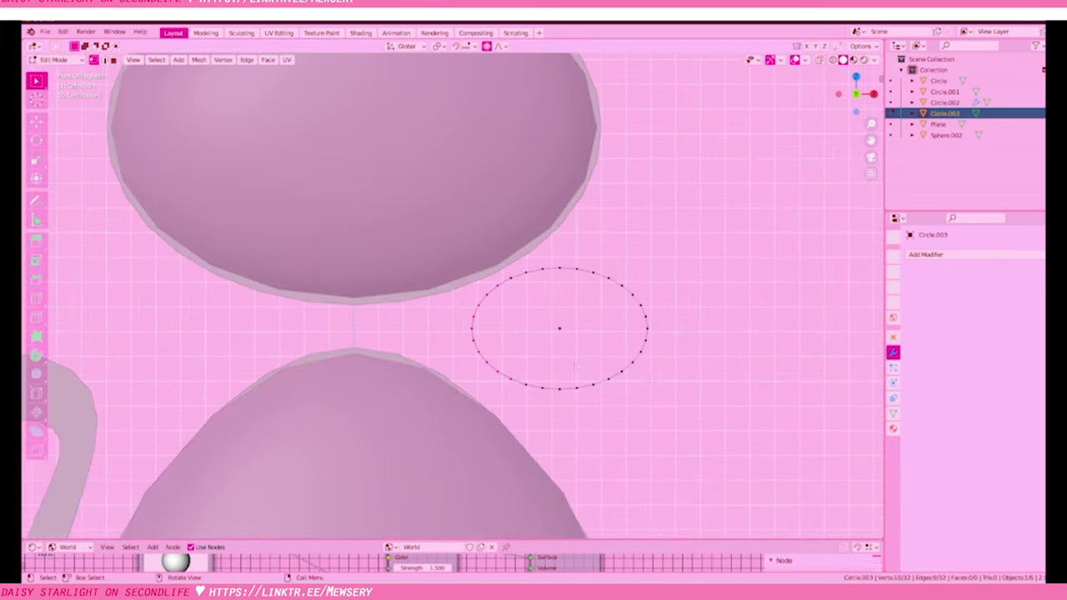
key(s)
key(Escape)
key(s)
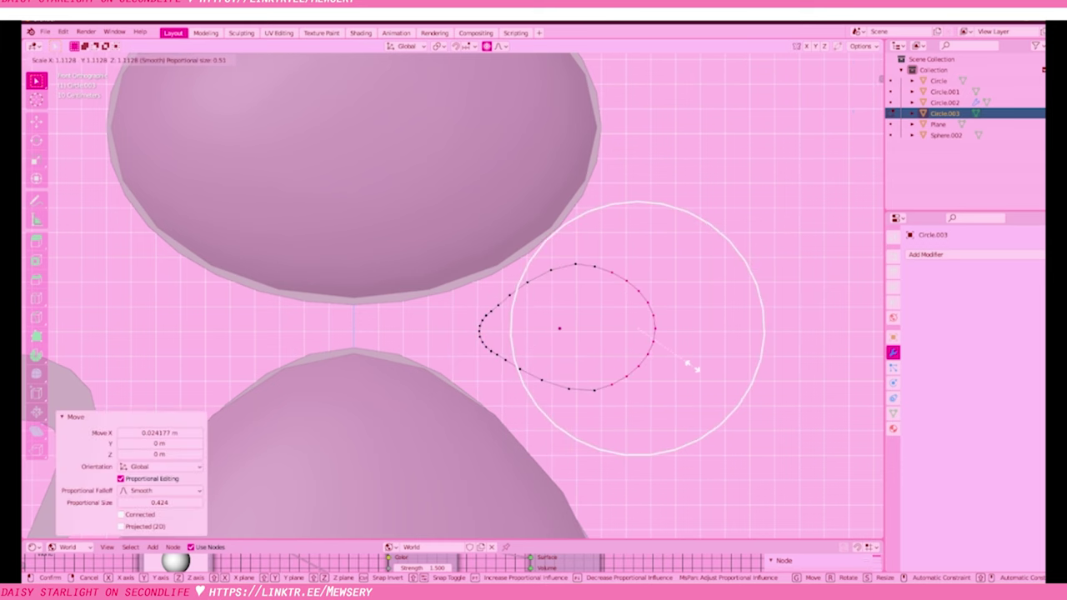
click(734, 350)
Move the teardrop bow loop beside the cat's neck
scroll(734, 350, down, 3)
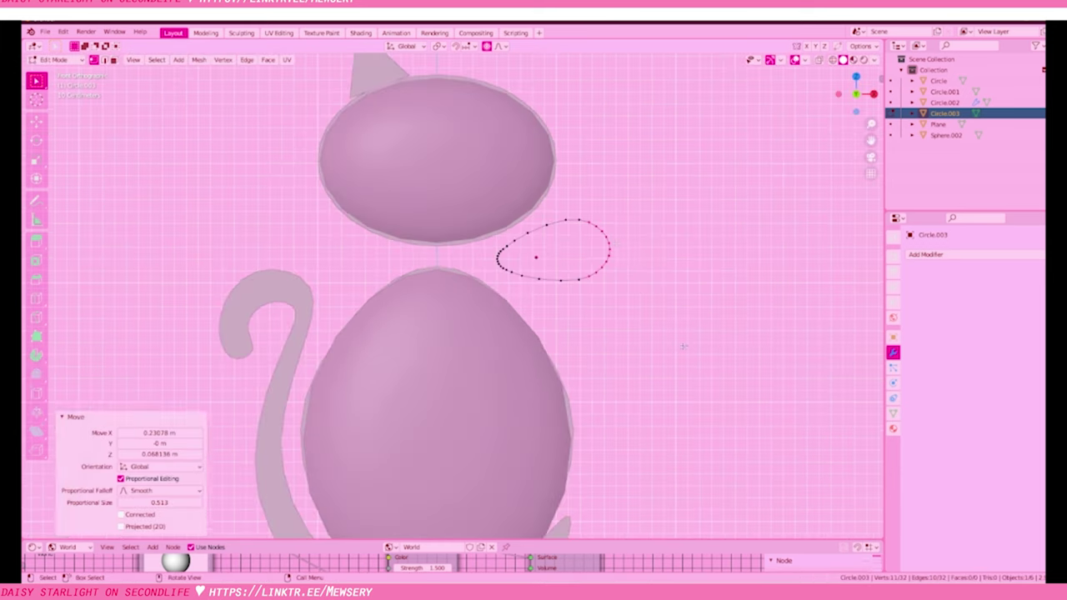
key(Tab)
key(g)
scroll(629, 247, up, 2)
key(shift+a)
Add a torus and isolate it in local view, seen from the top
click(518, 295)
scroll(518, 295, down, 3)
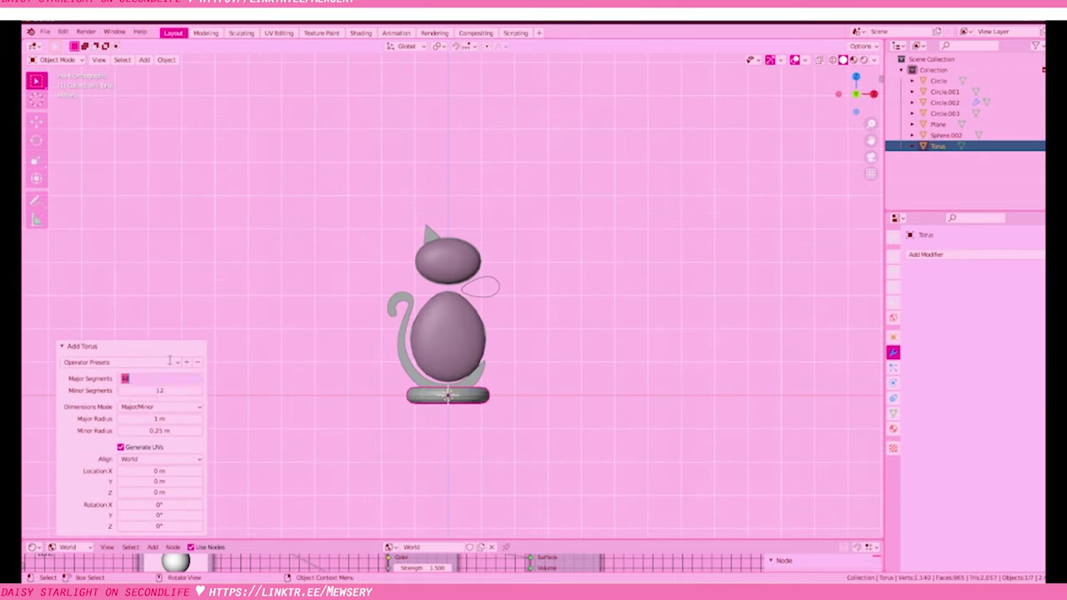
scroll(450, 367, up, 2)
key(slash)
key(Tab)
mouse_move(450, 295)
middle_down()
mouse_move(631, 254)
mouse_move(492, 191)
middle_up()
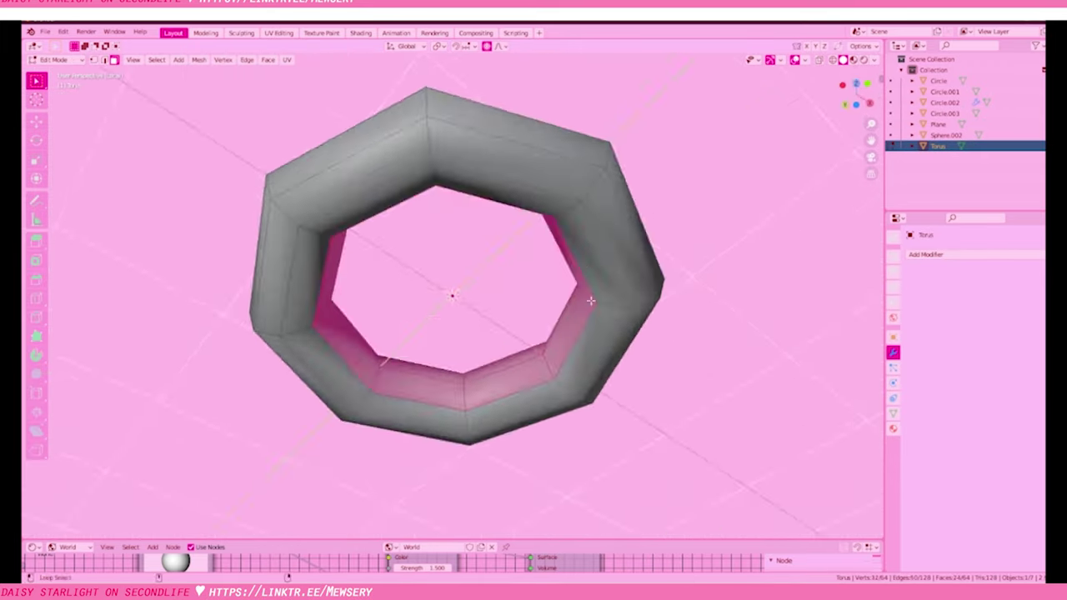
key(KP_7)
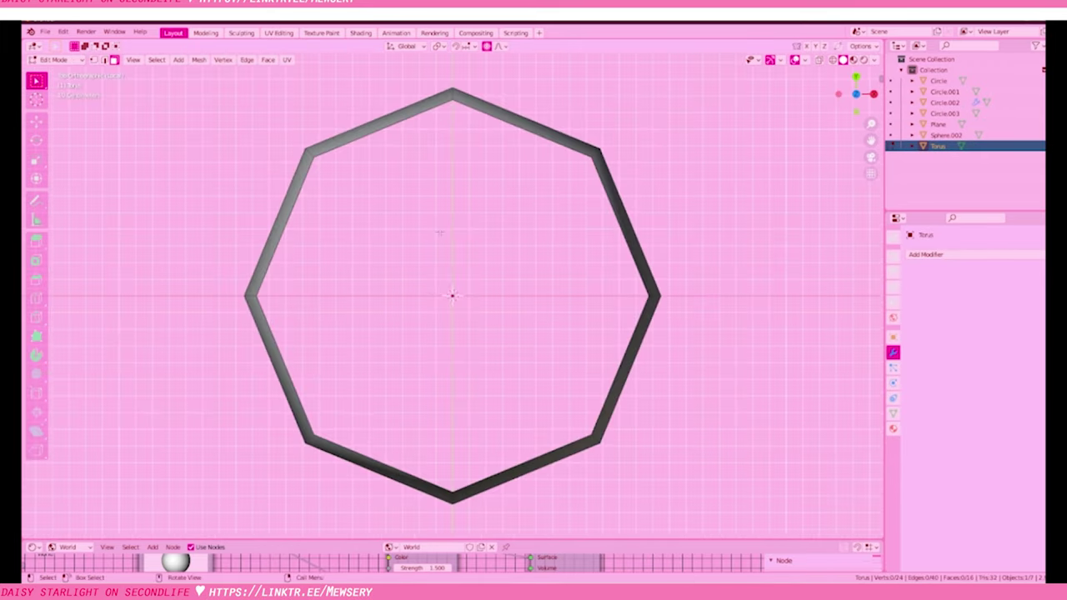
Add a Subdivision Surface modifier to the torus and delete the right half of the ring
click(925, 254)
click(850, 439)
key(Tab)
key(ctrl+a)
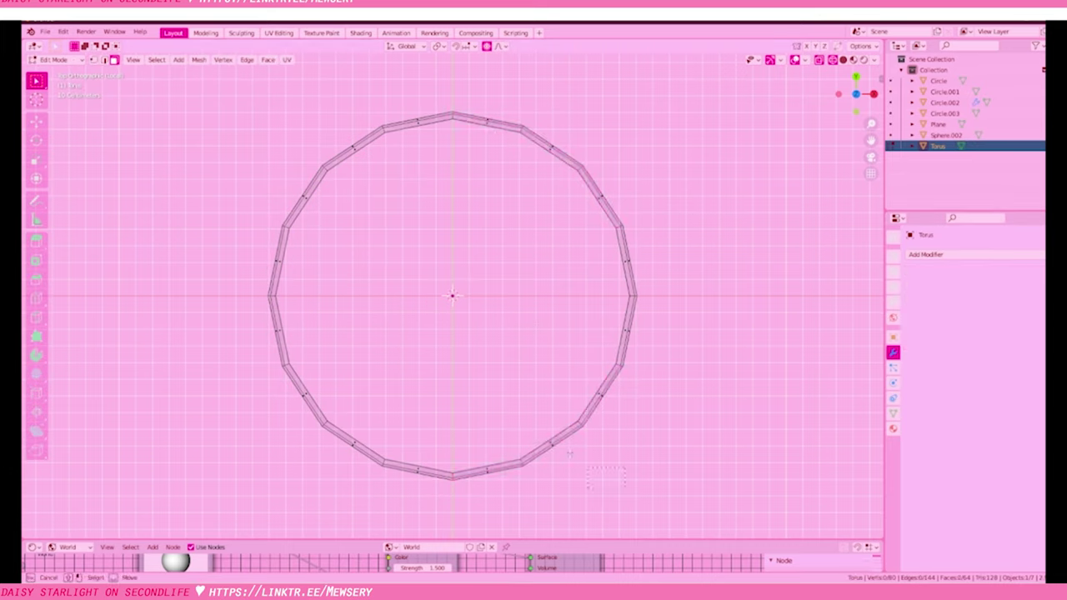
key(x)
click(591, 209)
key(Tab)
key(s)
key(y)
click(490, 223)
key(KP_1)
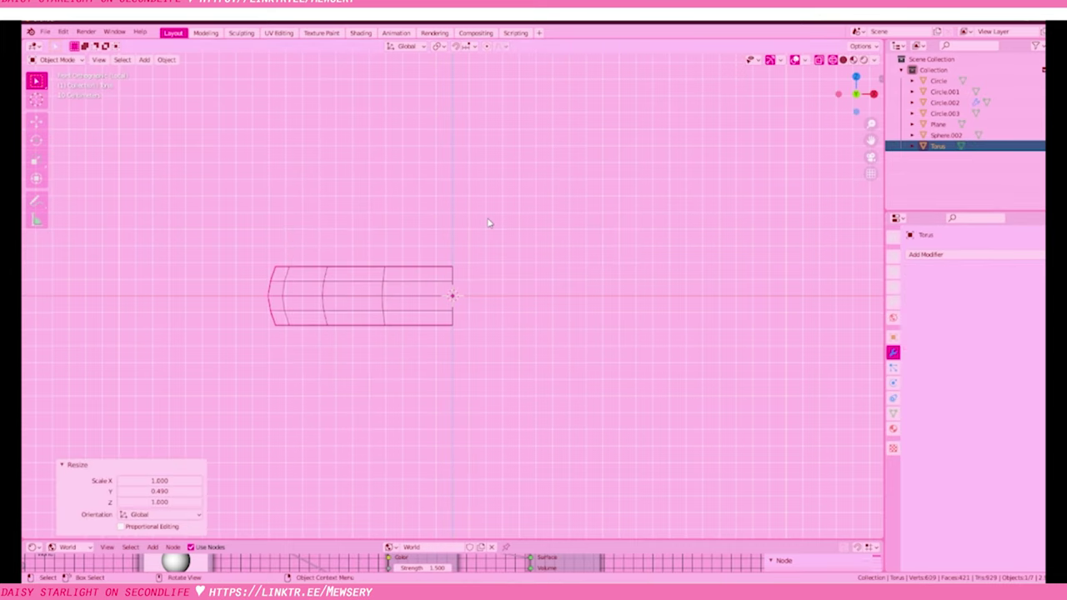
key(Escape)
Rotate the half ring 90° on Y and raise it to the cat's neck
key(r)
key(y)
key(9)
key(0)
key(Return)
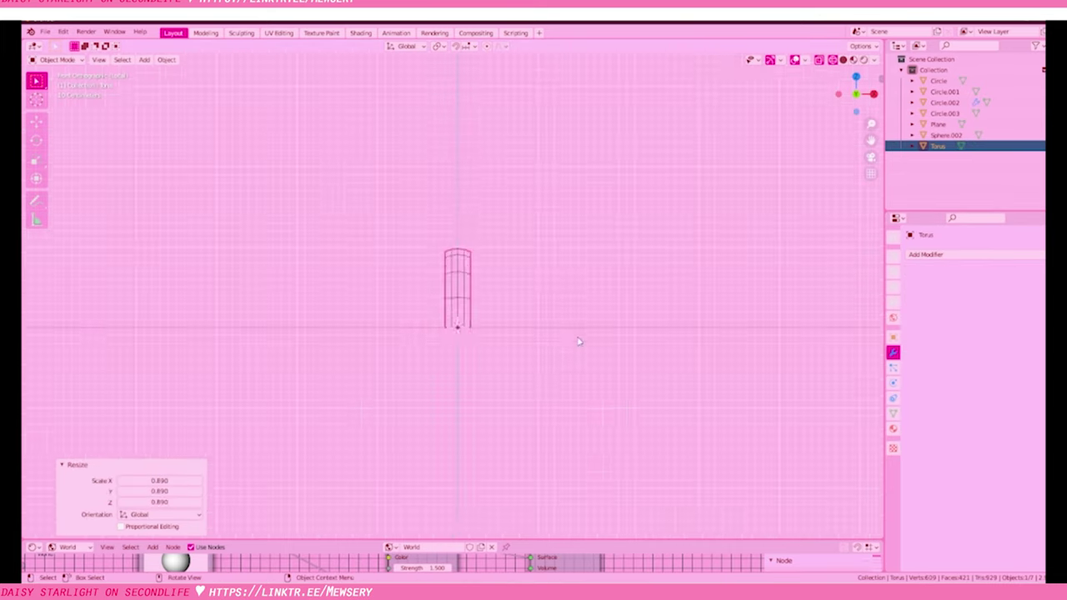
key(KP_Divide)
click(565, 230)
scroll(571, 342, up, 4)
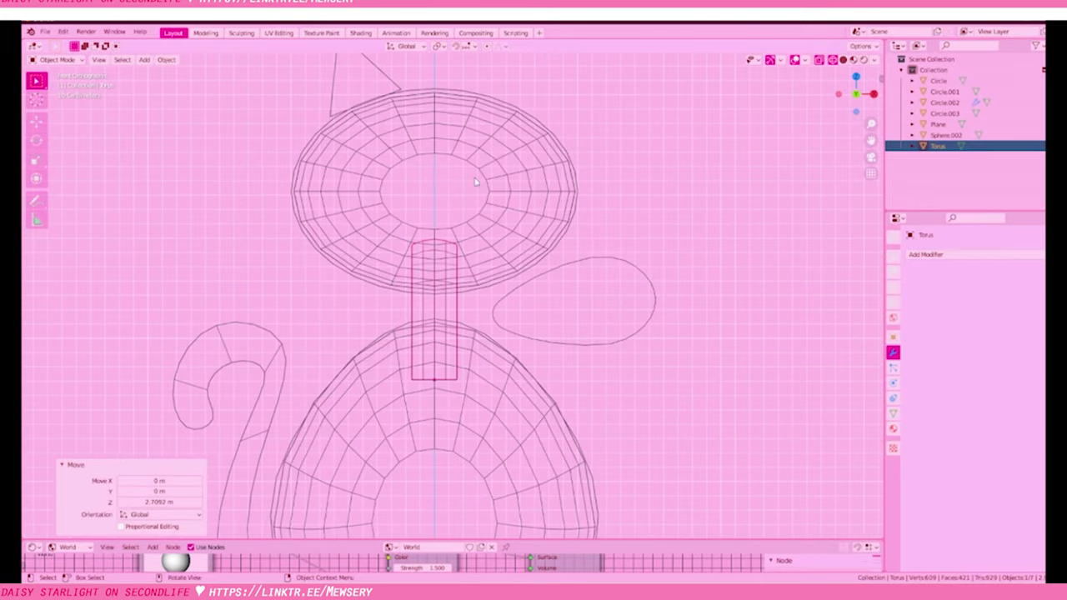
scroll(475, 182, up, 4)
Turn the neck piece 90° and scale it along one axis into a slim band
key(ctrl+z)
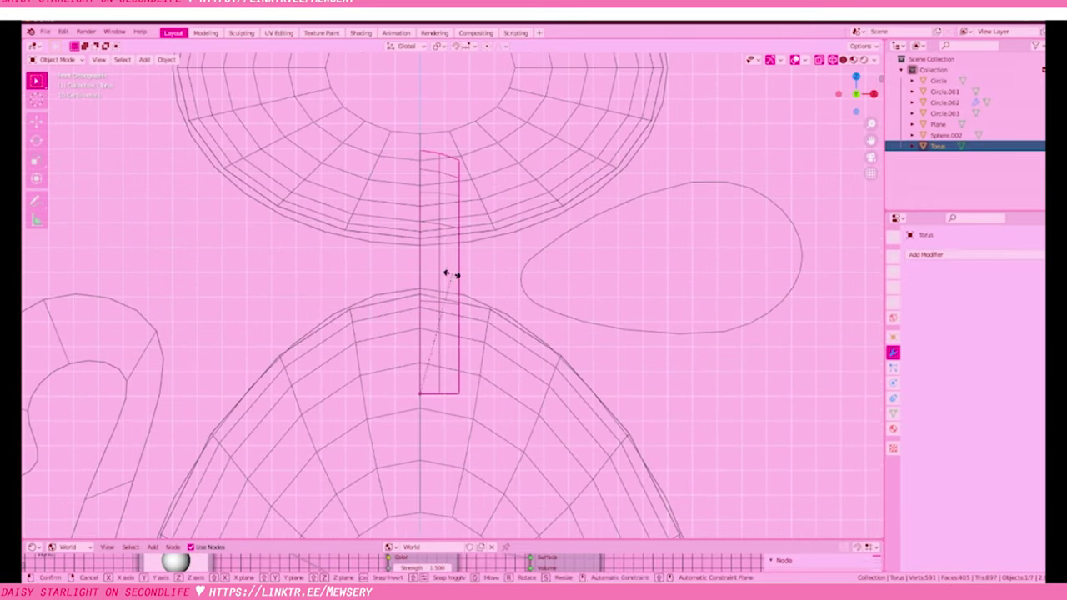
click(451, 274)
key(KP_3)
key(s)
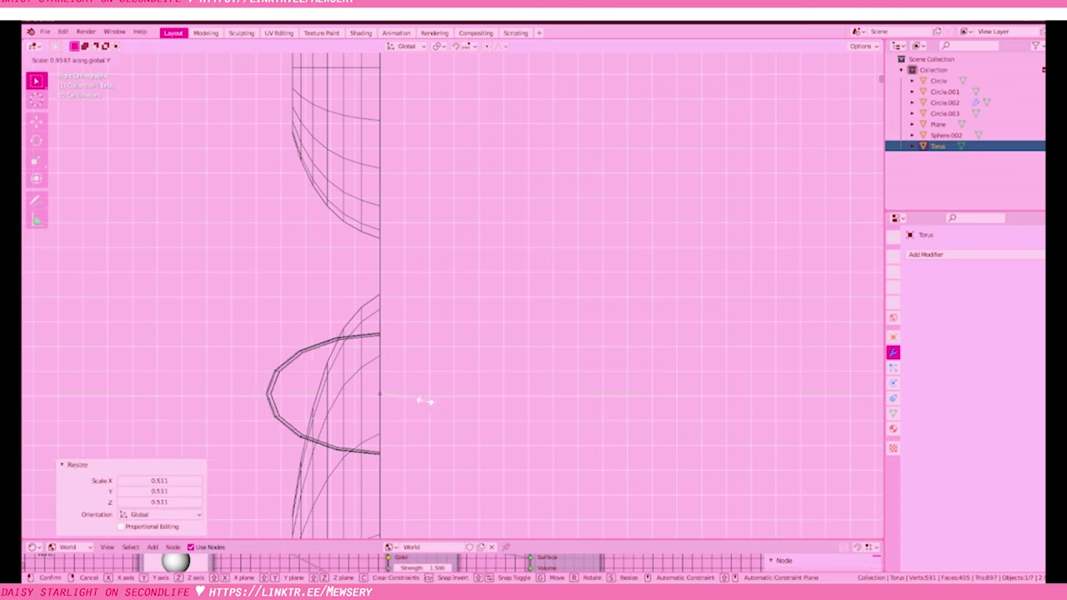
click(425, 401)
key(KP_1)
Move the bow loop vertically beside the neck band and select the loop curve
click(483, 263)
scroll(467, 250, down, 2)
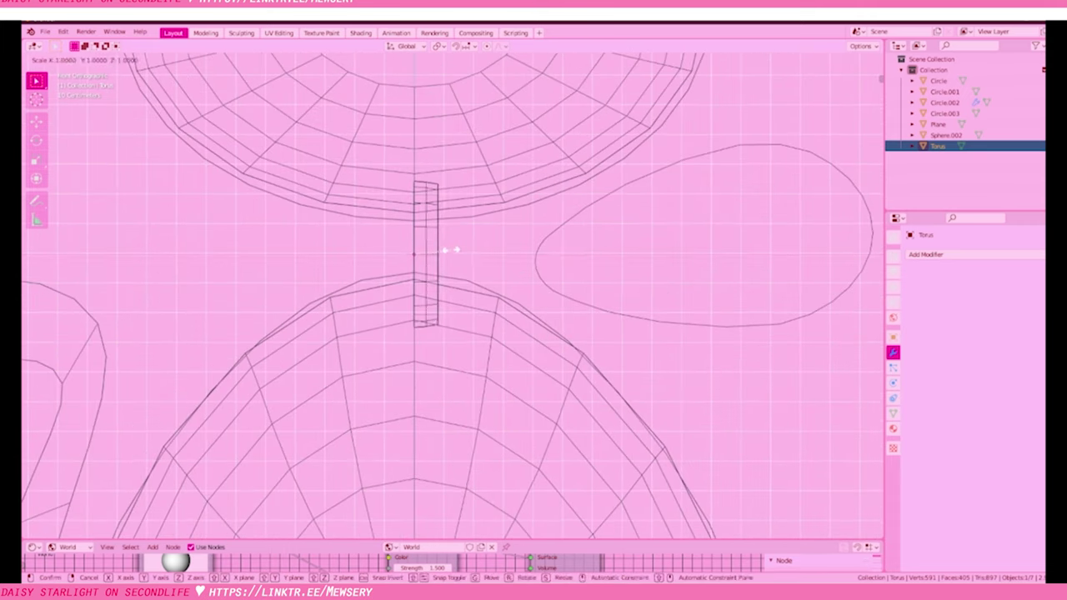
key(g)
click(594, 310)
click(437, 250)
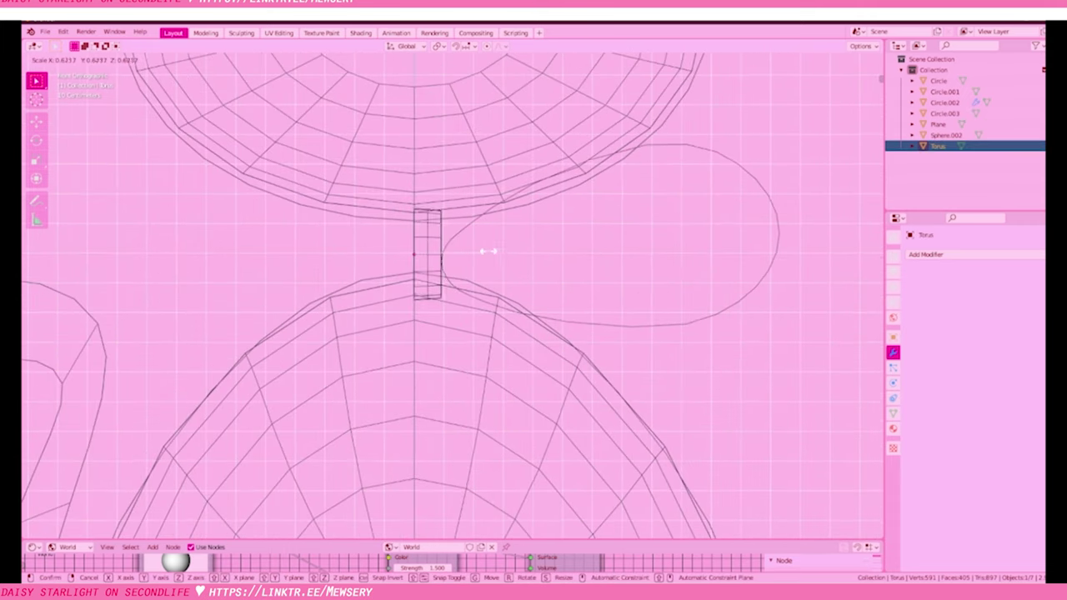
middle_drag(486, 250, 471, 286)
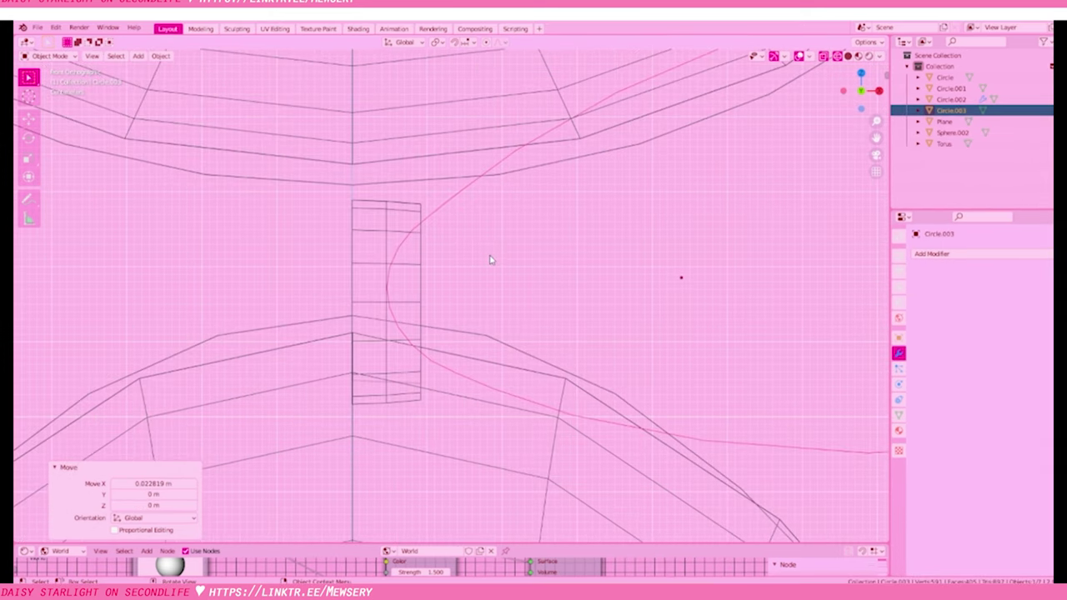
click(523, 258)
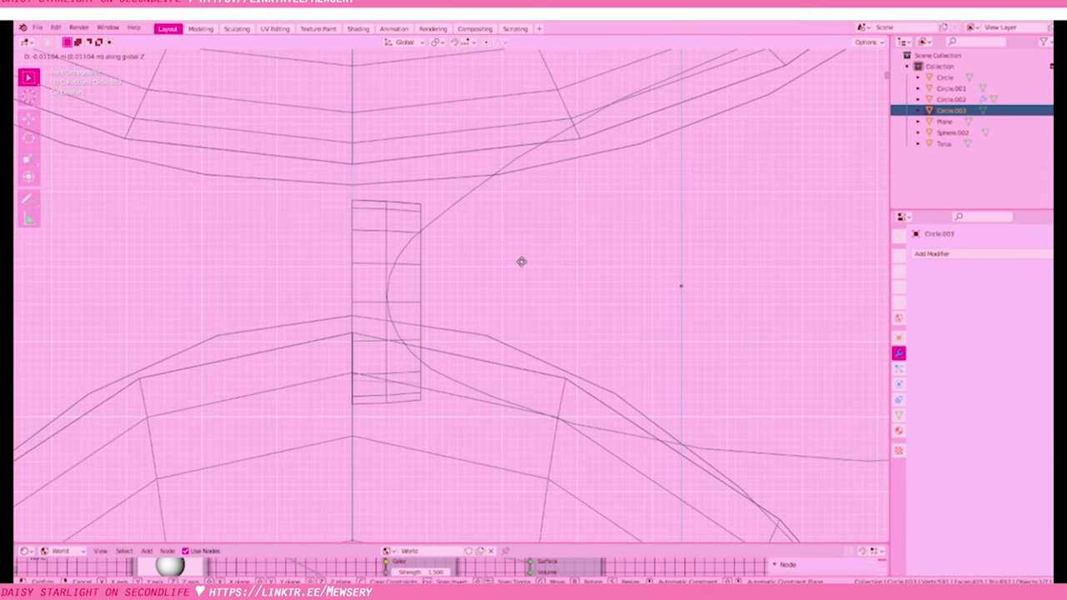
Lower the loop curve, scale it and the Torus to 0.851, and shift both left
click(504, 246)
scroll(412, 267, down, 5)
scroll(500, 233, down, 3)
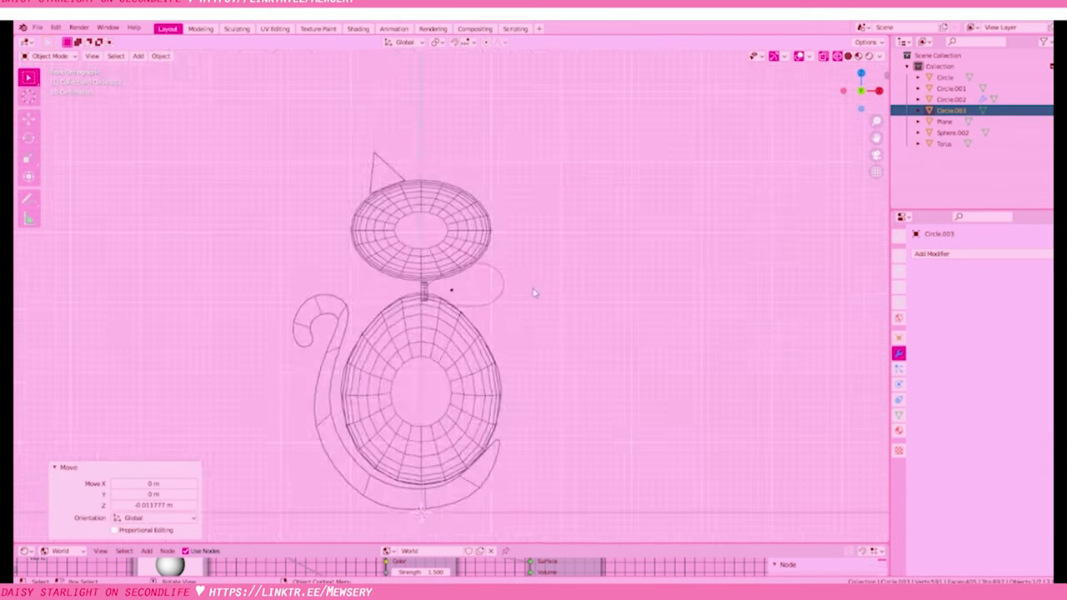
scroll(533, 291, up, 3)
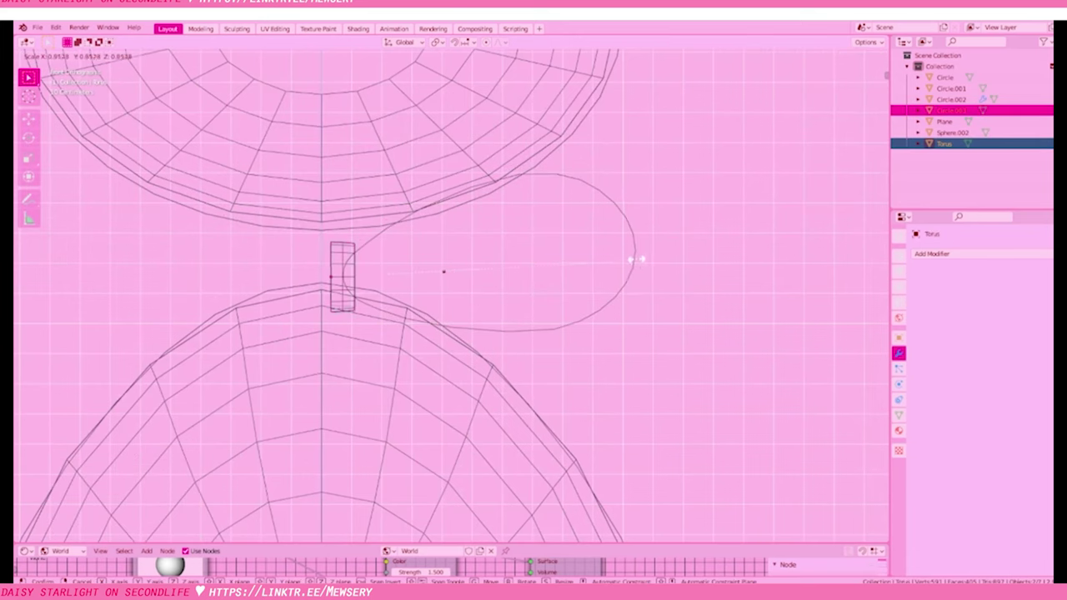
click(635, 259)
key(g)
click(527, 245)
Zoom around the neck area and select the head frame Sphere.002
scroll(436, 253, up, 2)
scroll(498, 291, up, 5)
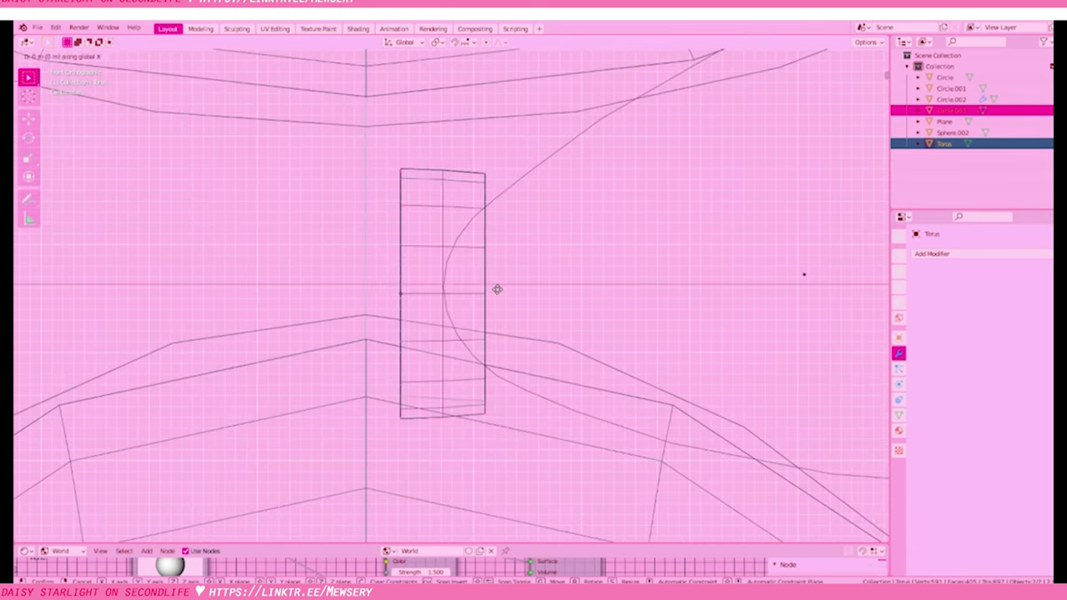
scroll(583, 250, up, 1)
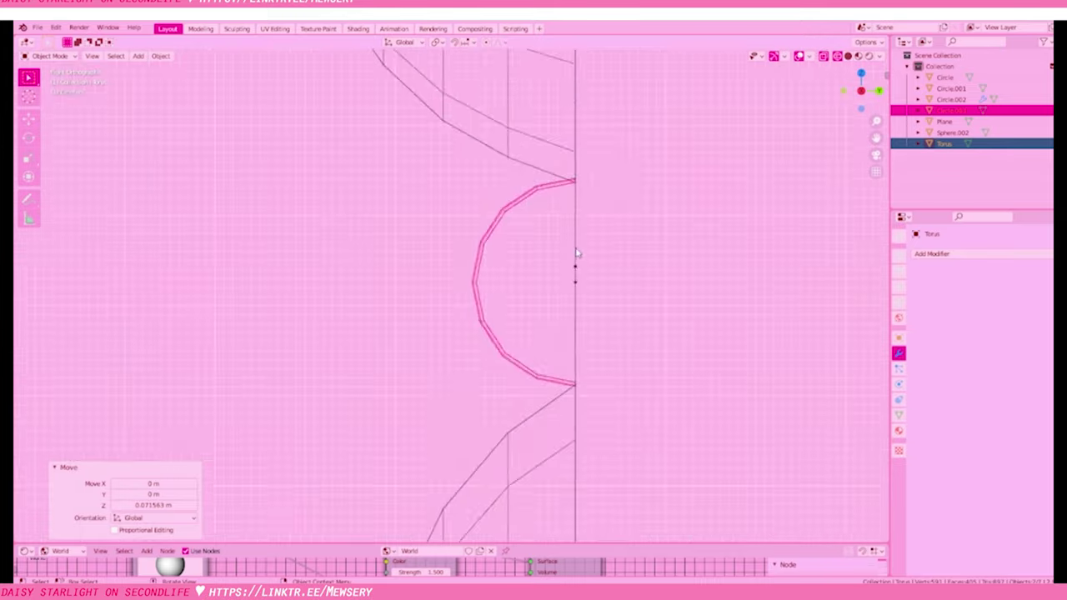
scroll(593, 279, down, 4)
scroll(742, 215, up, 1)
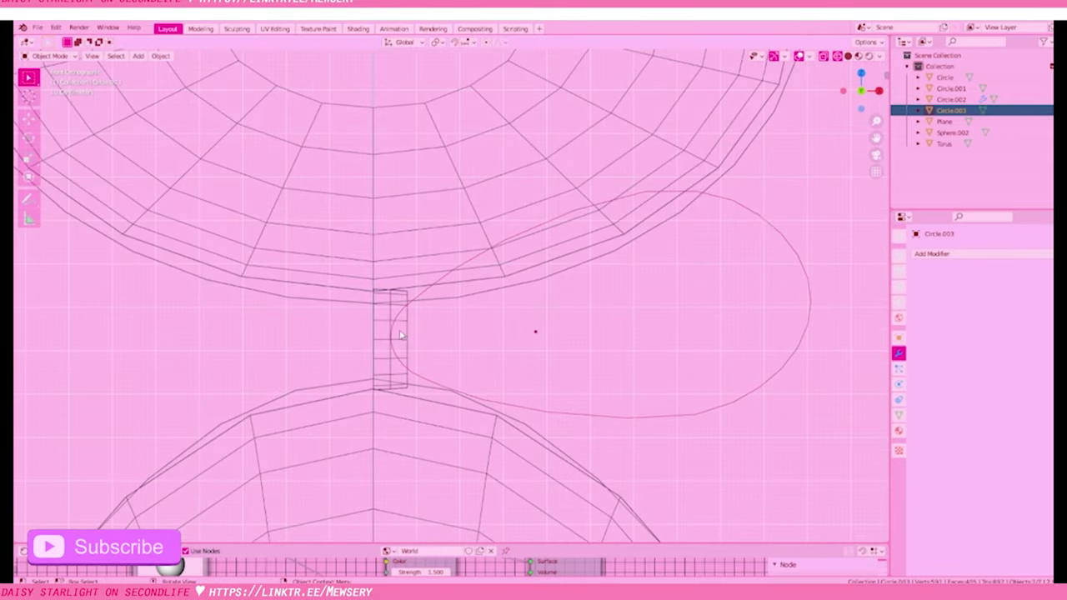
scroll(433, 321, down, 4)
scroll(483, 350, down, 1)
scroll(504, 391, up, 2)
scroll(542, 317, down, 1)
click(572, 248)
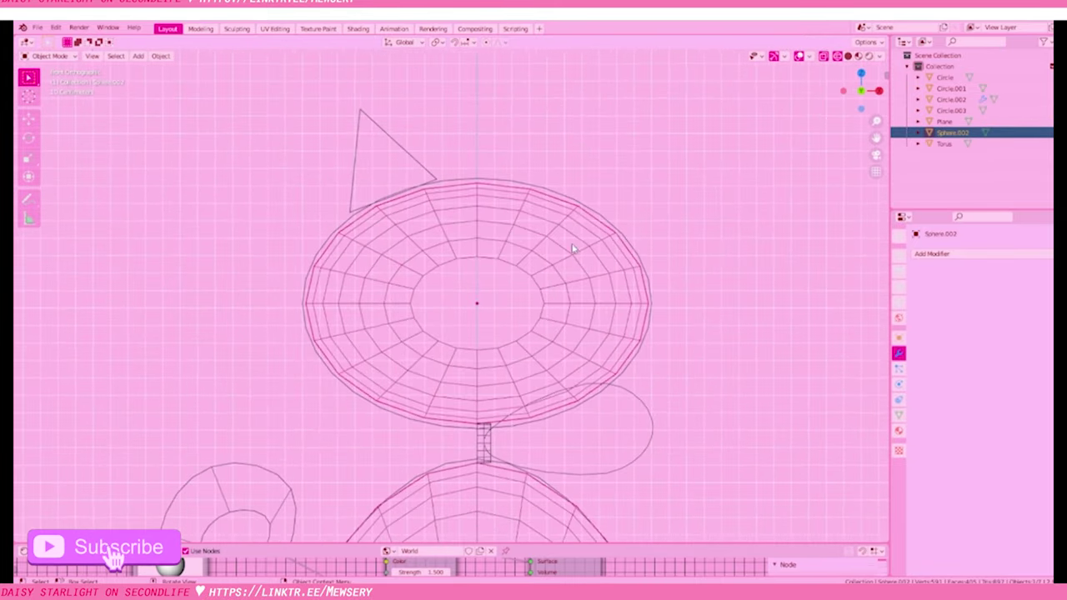
Duplicate one rim face of the head frame Sphere.002 and separate it into its own object
key(Tab)
middle_drag(571, 248, 500, 242)
click(388, 194)
middle_drag(388, 194, 464, 230)
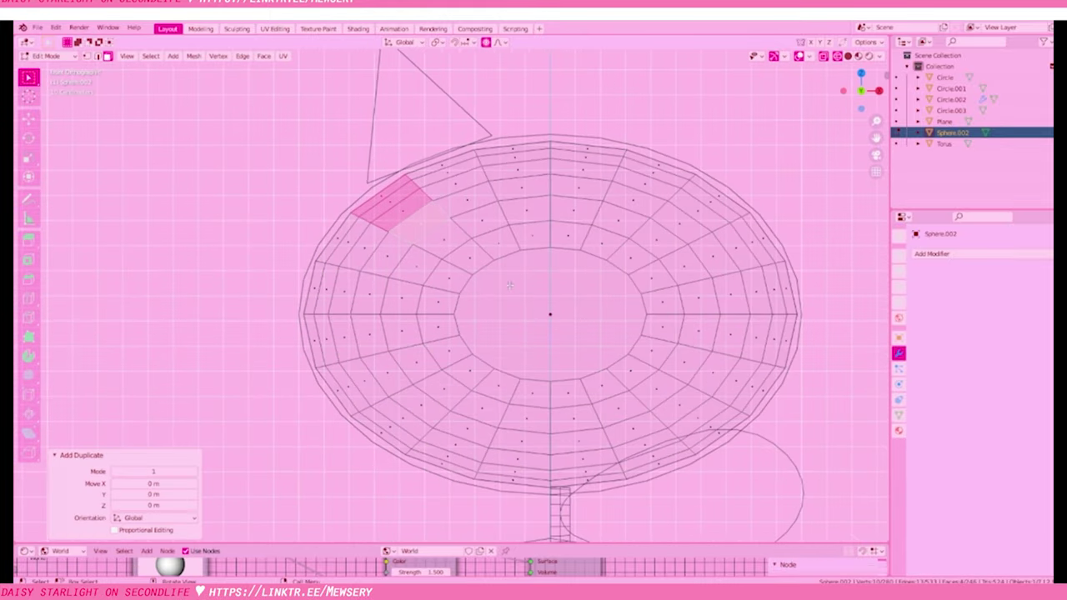
key(p)
click(550, 189)
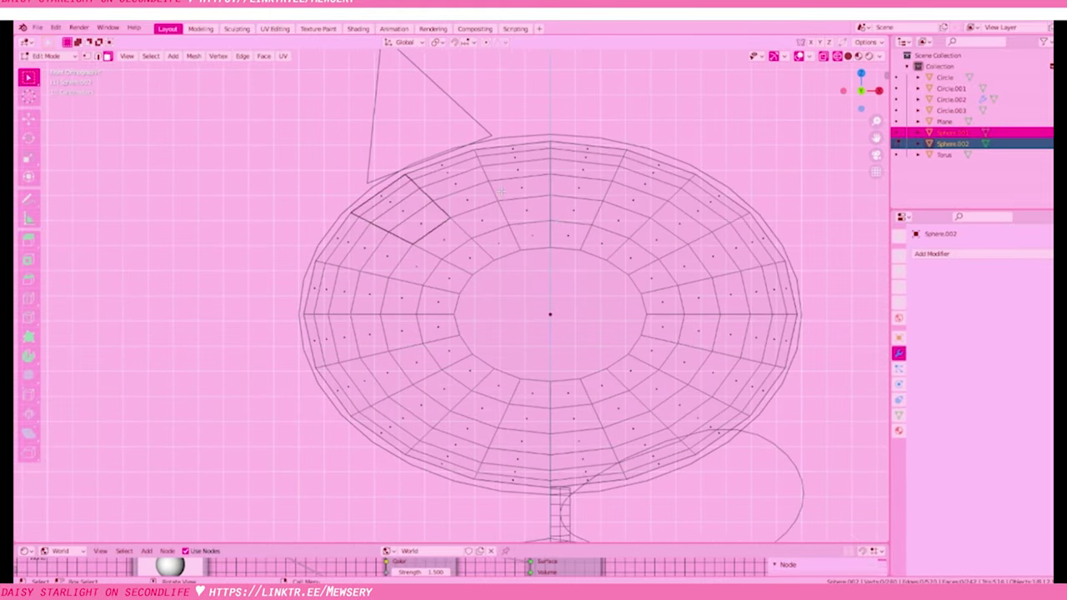
click(932, 253)
Add a Subdivision Surface modifier to the separated face piece Sphere.001
click(846, 444)
key(Tab)
click(952, 133)
click(932, 253)
click(809, 441)
Delete the trial face piece and the Circle object
scroll(581, 309, up, 5)
scroll(581, 309, up, 2)
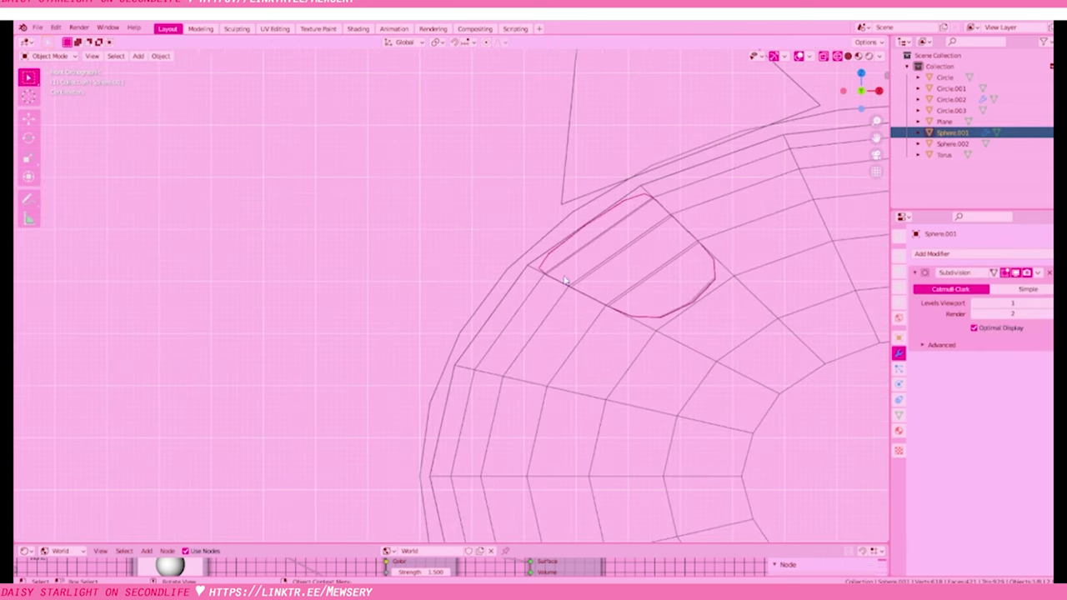
click(950, 144)
click(642, 222)
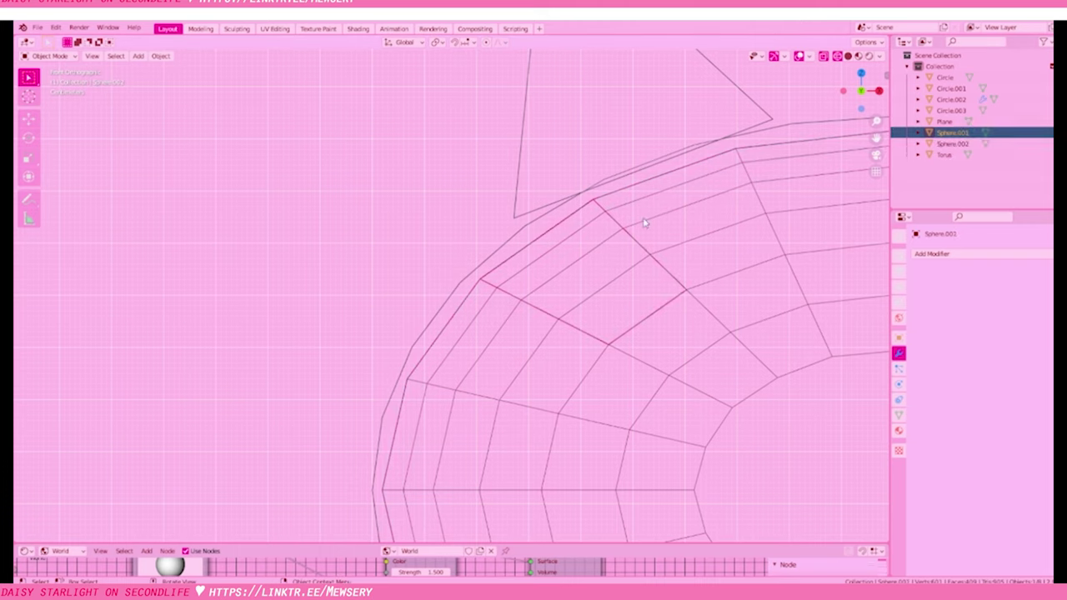
key(Delete)
key(Delete)
Duplicate the head frame's outer outline loop in place from a side view
key(KP_3)
click(524, 238)
key(Tab)
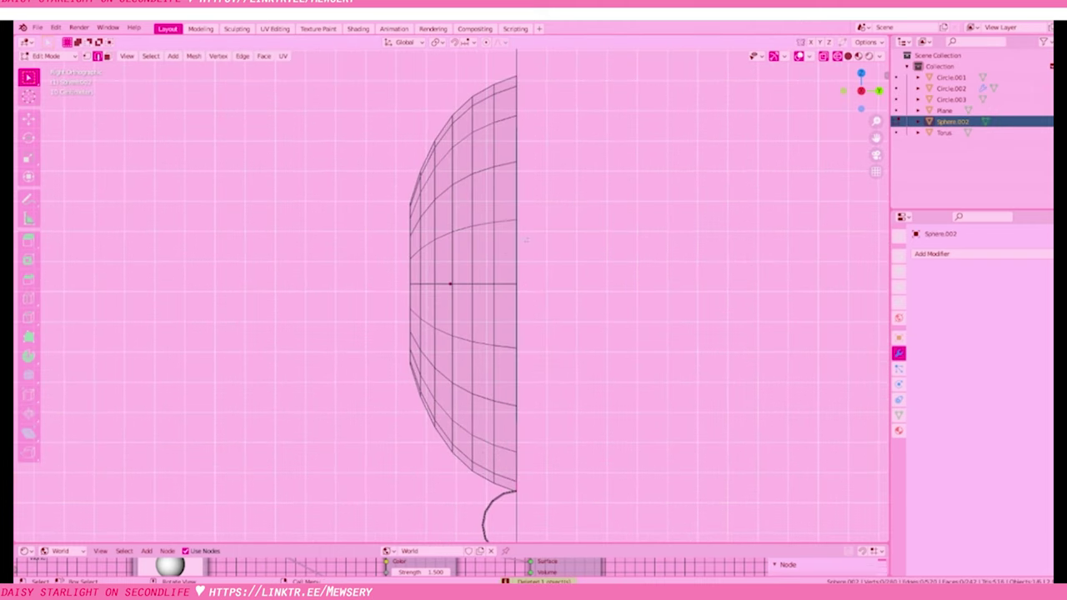
right_click(590, 270)
key(Tab)
Fill the copied oval outline of Sphere.001 with a face, viewed from the front
click(950, 122)
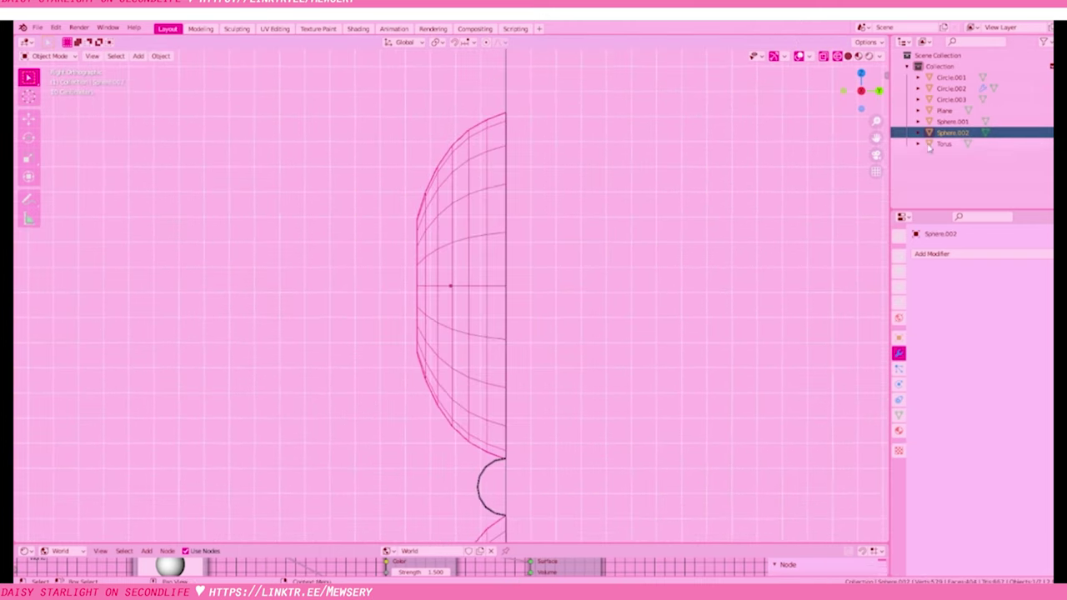
key(KP_7)
key(KP_Decimal)
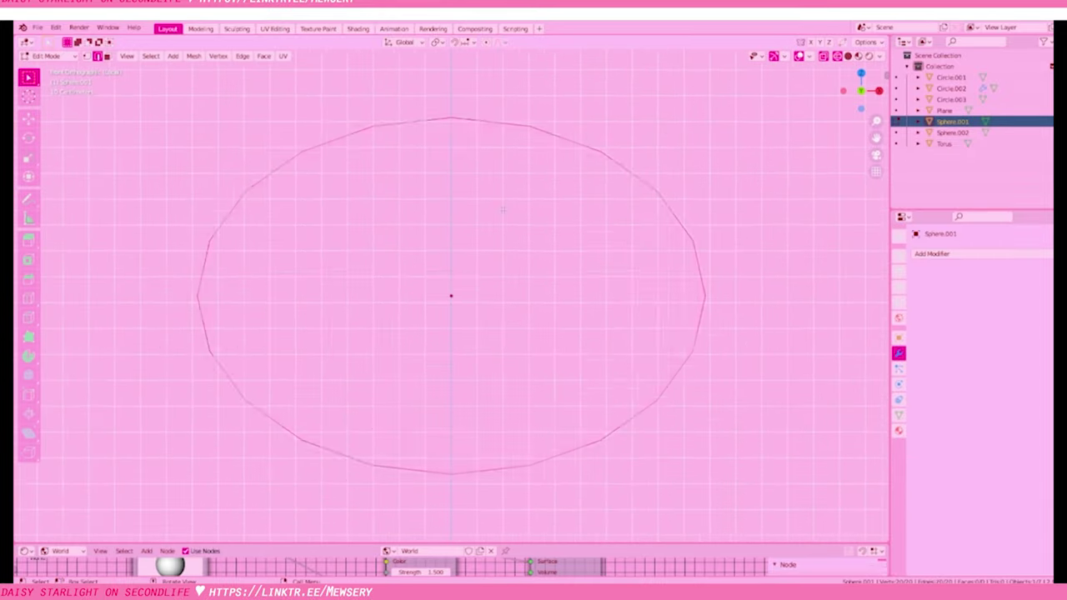
key(a)
Inset the oval face into three rings and merge the innermost face at the centre
key(i)
click(736, 280)
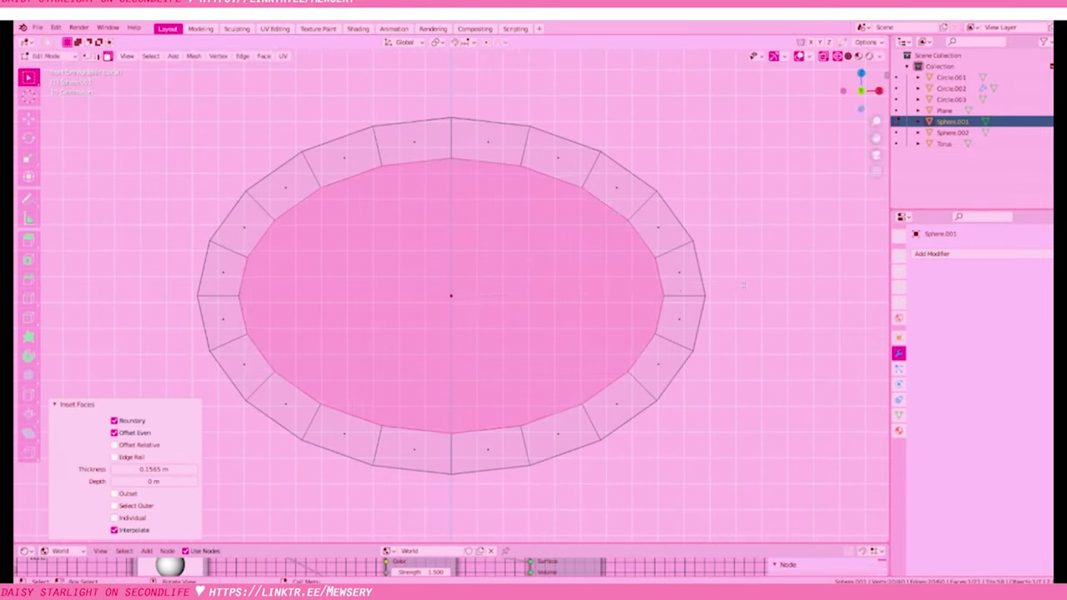
key(i)
click(701, 285)
key(i)
key(Escape)
key(m)
click(671, 289)
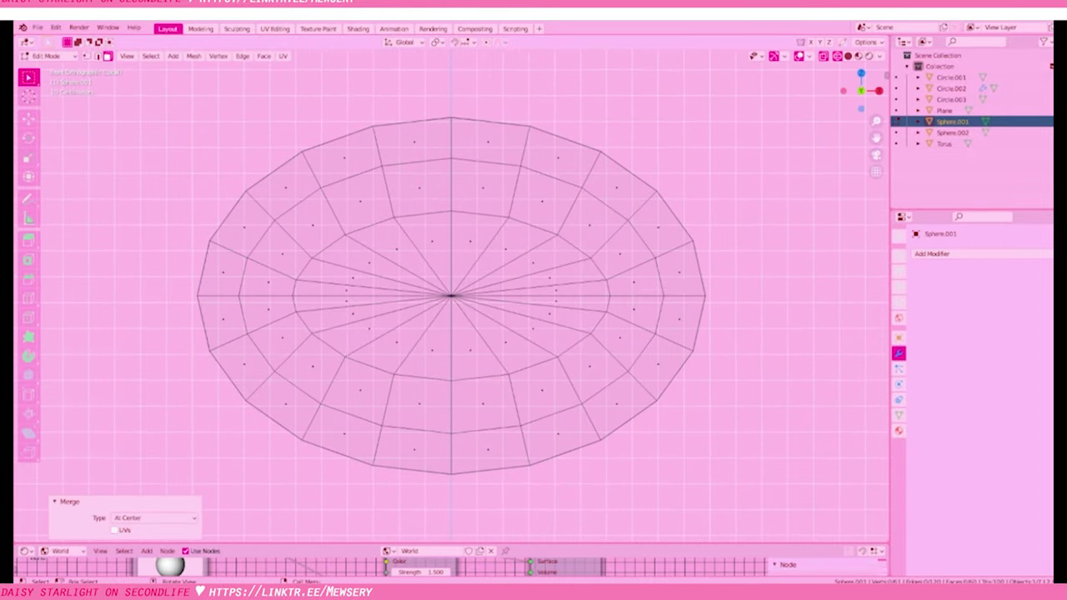
key(Tab)
Extrude the gem face along its depth and scale the back face to 0.967
key(h)
key(KP_1)
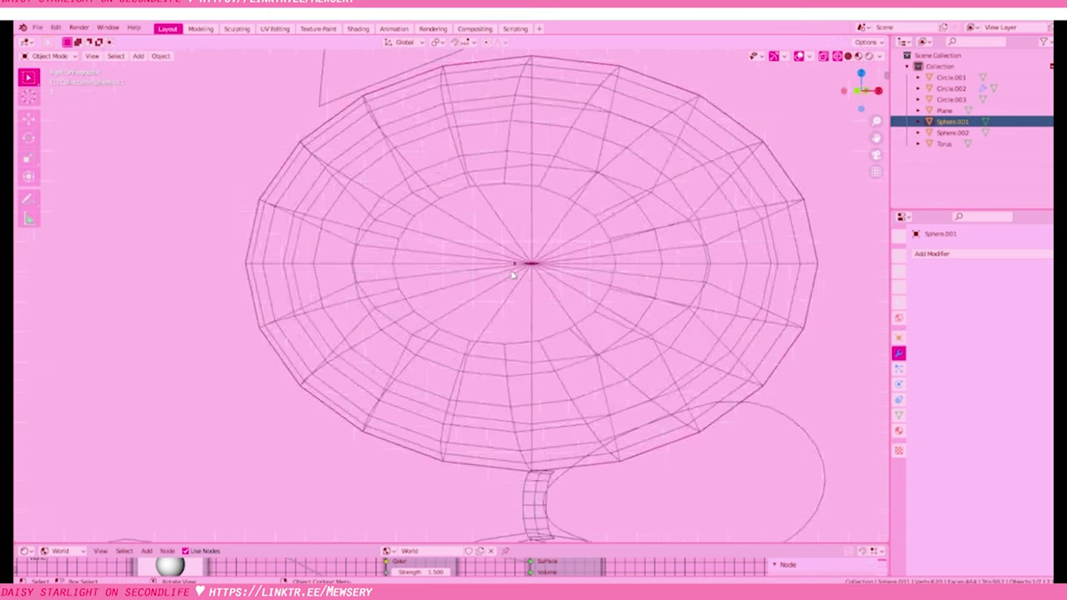
key(alt+h)
key(Tab)
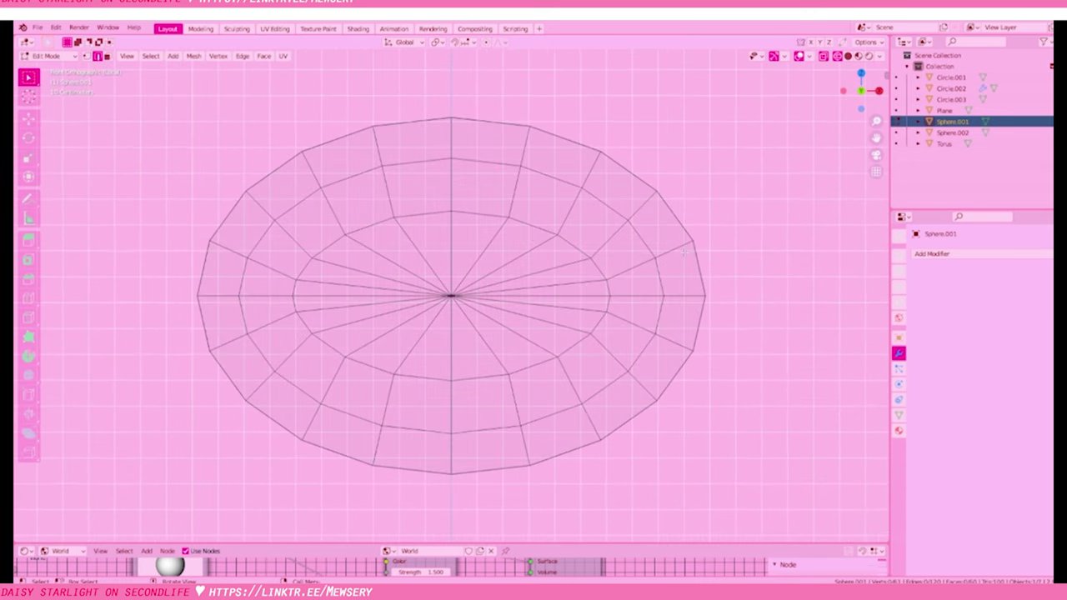
key(KP_3)
key(e)
click(565, 313)
key(KP_1)
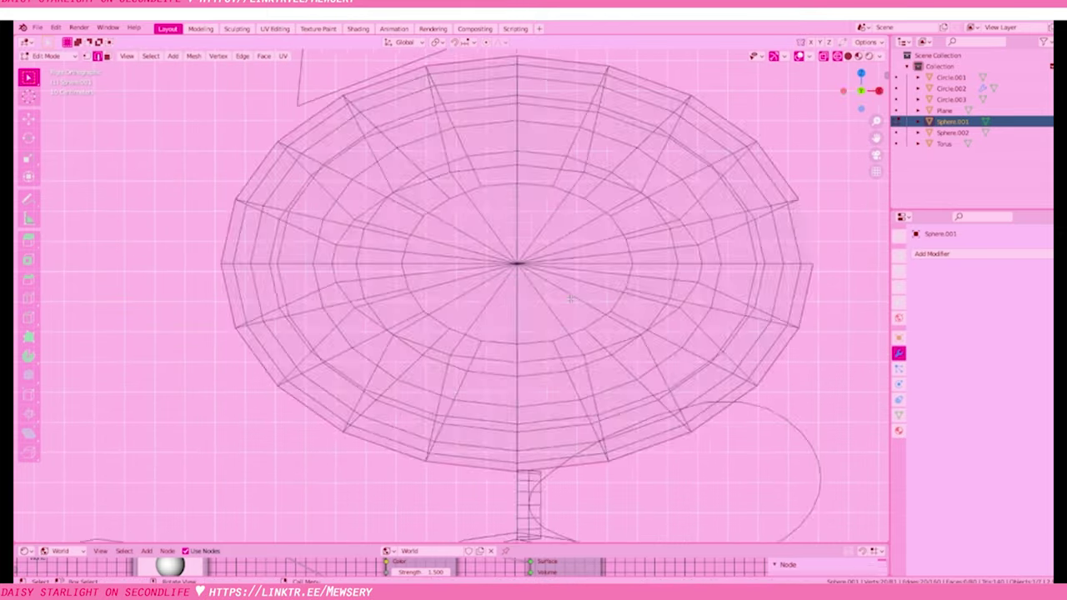
key(KP_3)
key(s)
click(596, 295)
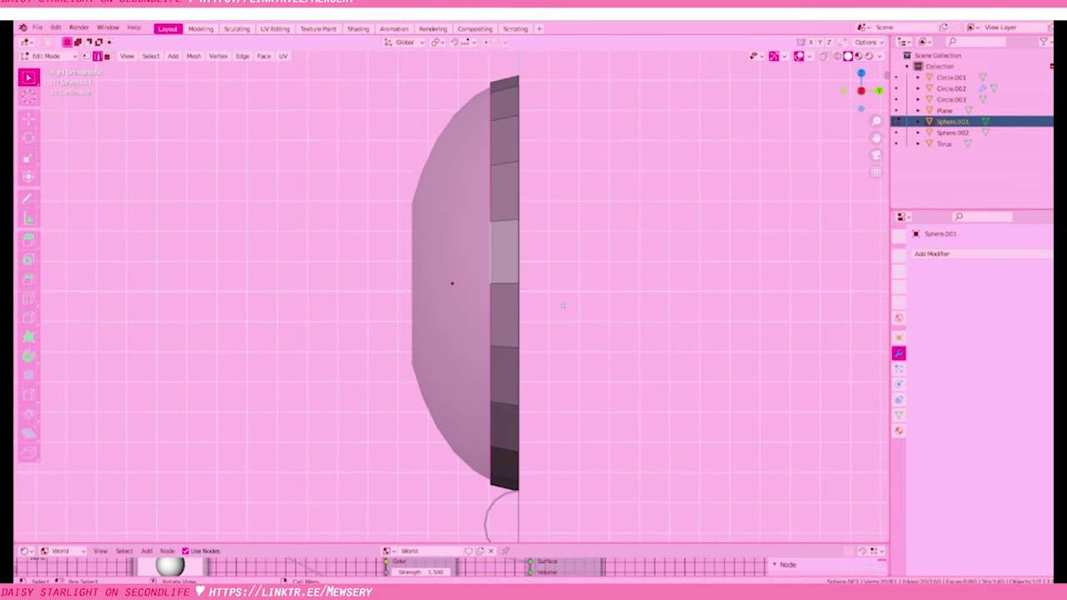
Confirm the slight final scale and inspect the gem's depth from front and side views
click(567, 302)
key(KP_1)
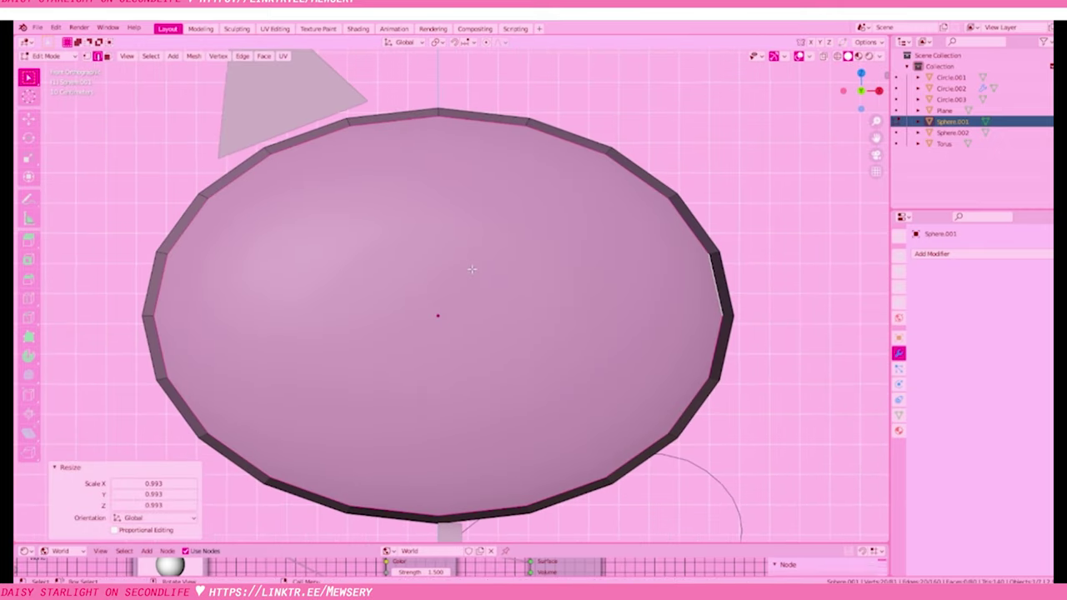
key(KP_3)
middle_drag(542, 263, 591, 285)
key(KP_3)
middle_drag(329, 216, 483, 329)
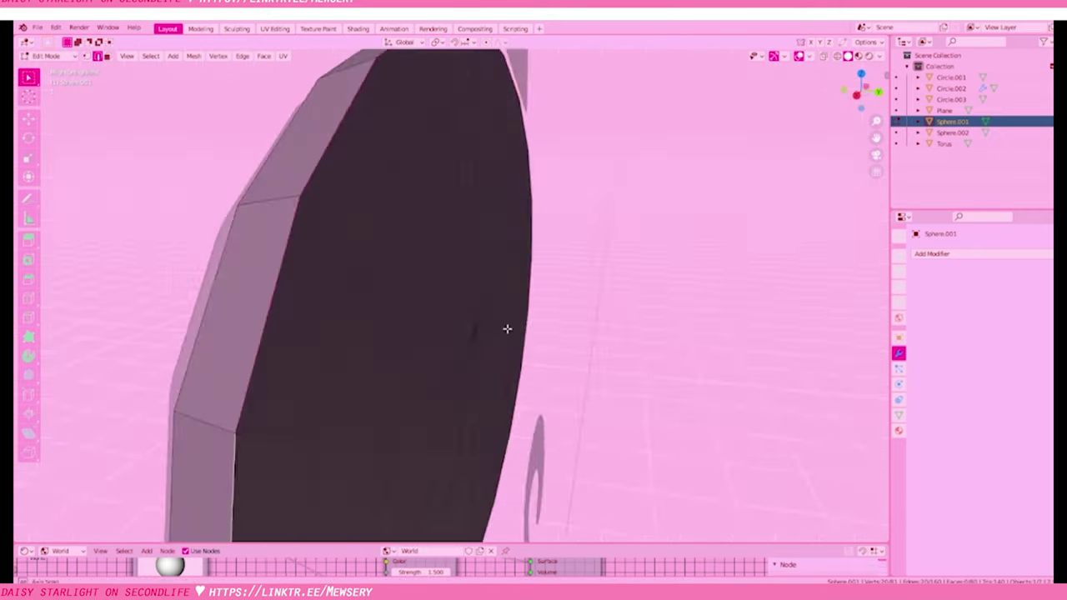
key(KP_3)
scroll(484, 328, up, 2)
Try a bevel on the gem's edge, then undo it
key(ctrl+b)
click(546, 290)
key(ctrl+z)
scroll(457, 263, down, 1)
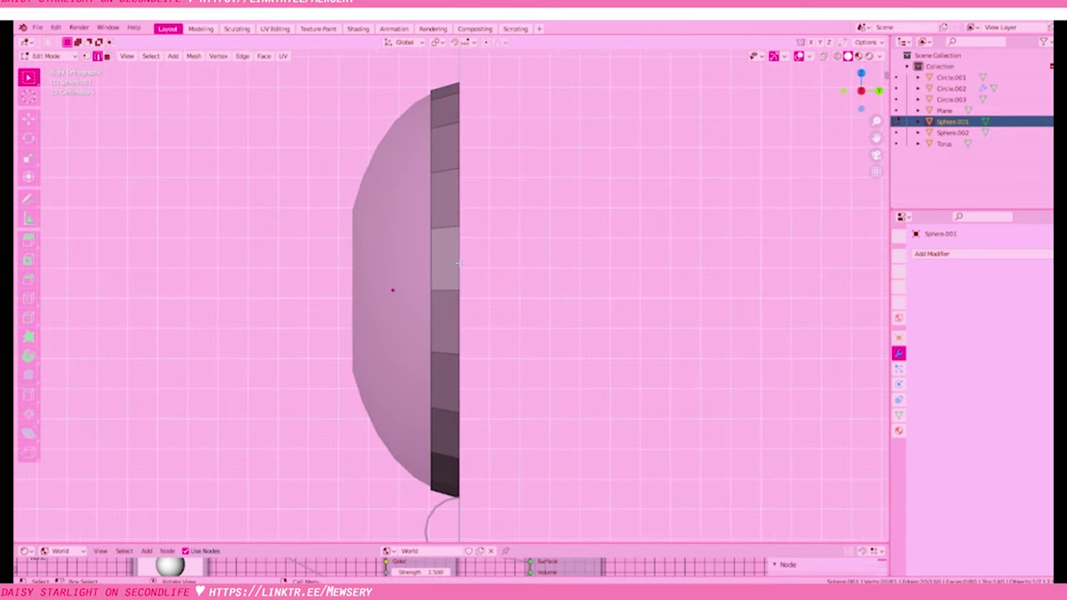
middle_drag(431, 198, 467, 250)
key(ctrl+KP_3)
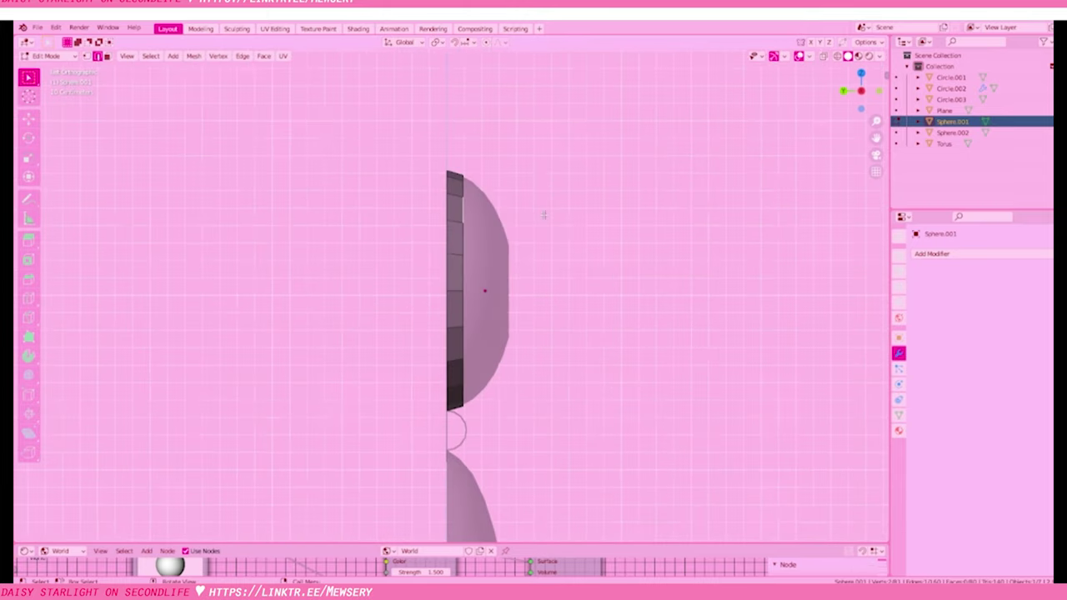
Move the selected rim section outward and check it from front, top and side views
key(g)
click(511, 226)
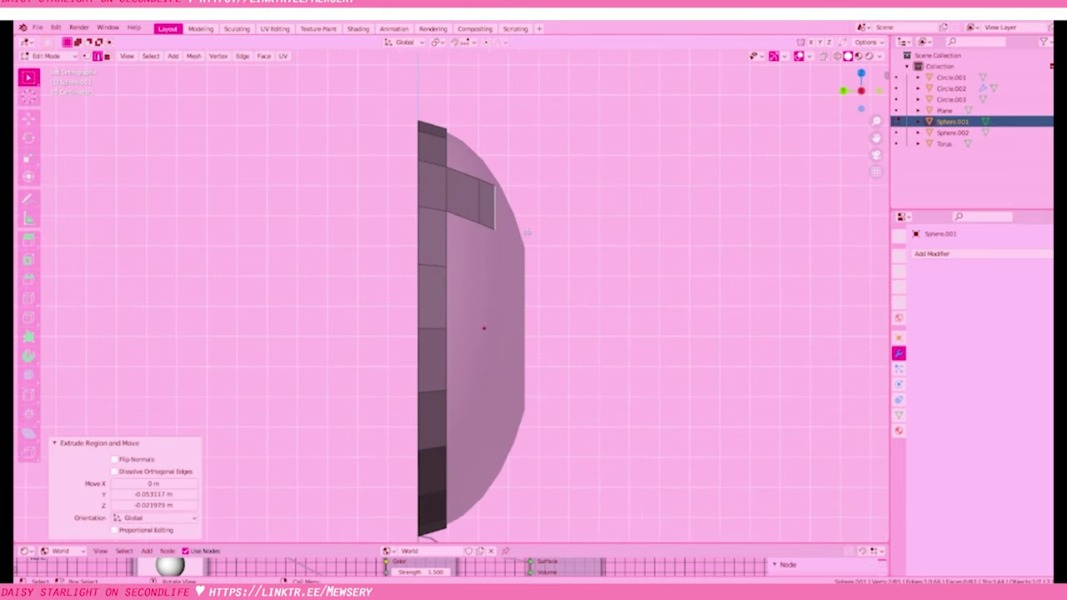
scroll(454, 194, up, 2)
middle_drag(465, 190, 592, 219)
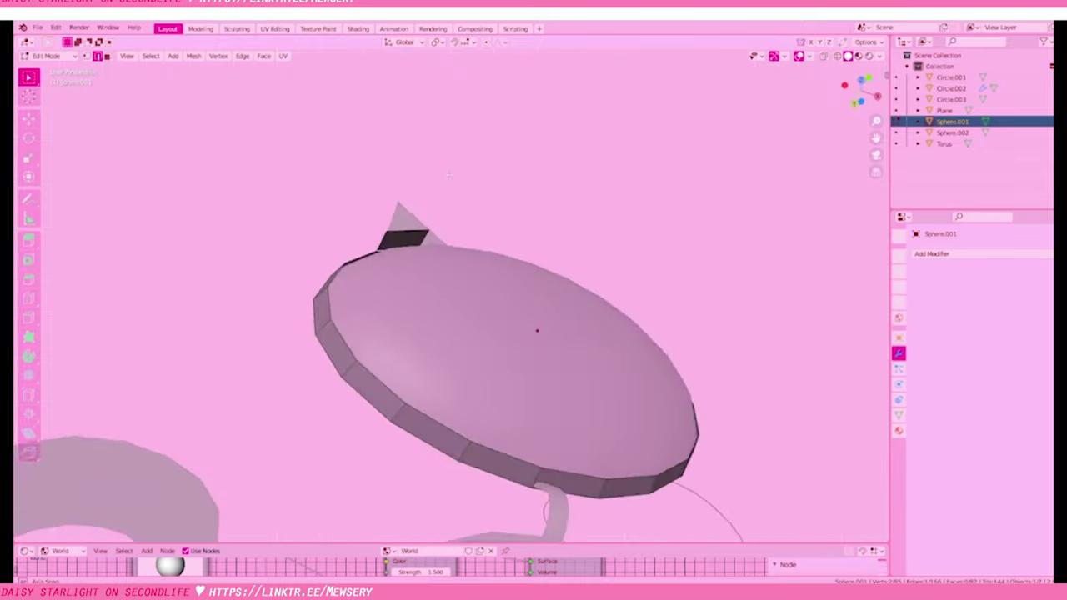
key(KP_1)
key(KP_7)
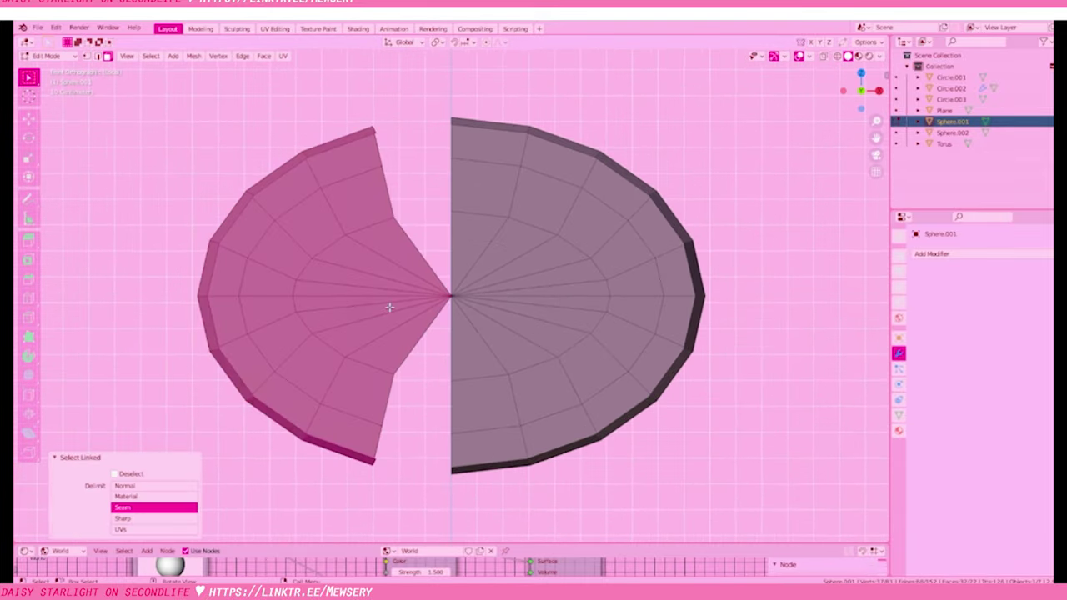
middle_drag(492, 243, 512, 283)
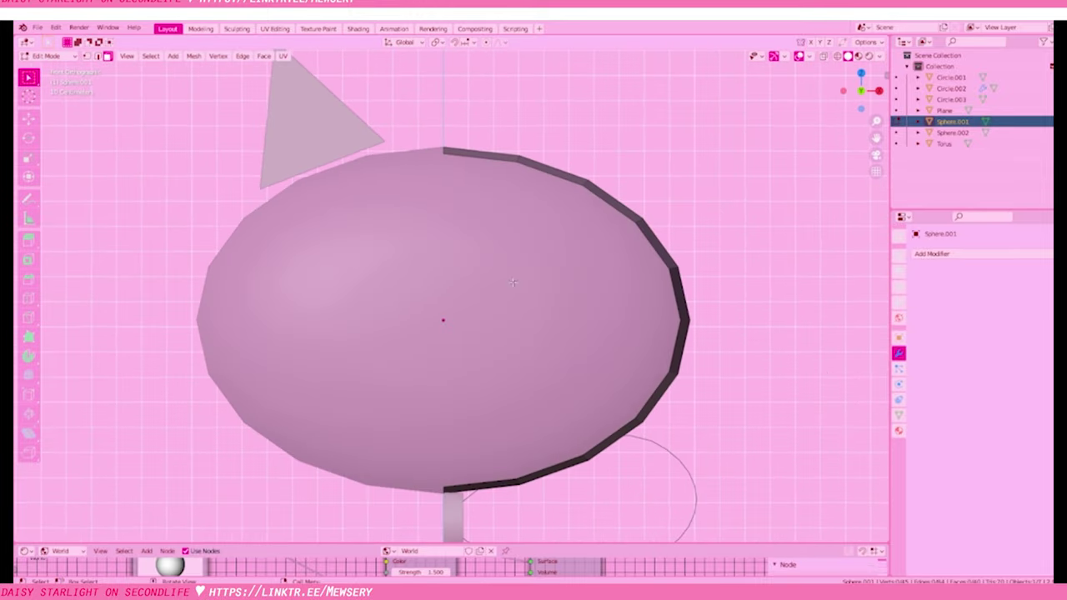
key(KP_3)
key(KP_1)
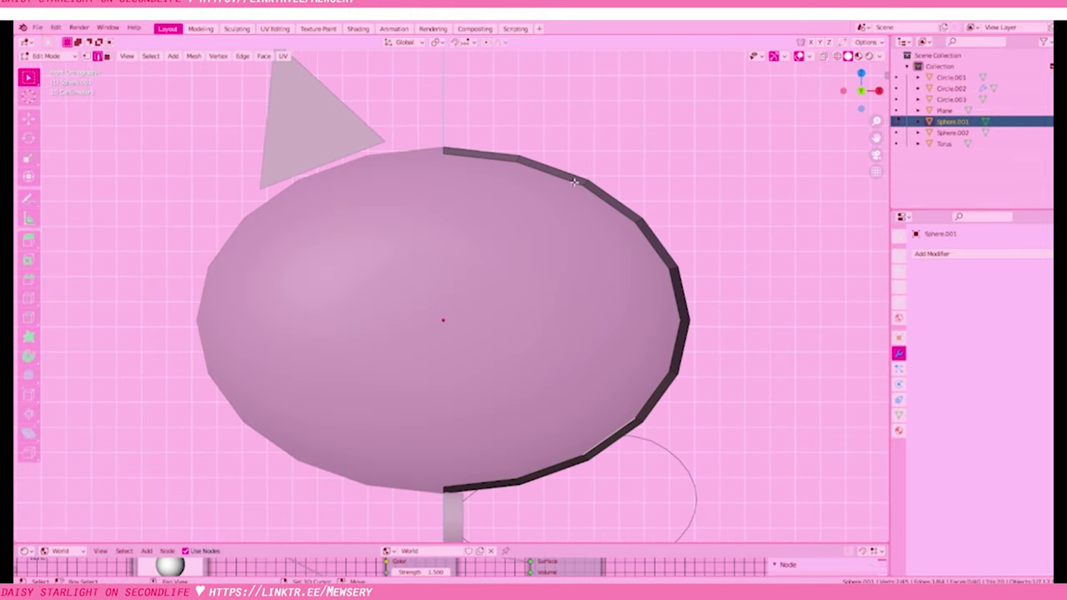
key(KP_3)
key(KP_1)
Extrude the top and bottom rim faces sideways into prong blocks and resize them
key(KP_3)
key(e)
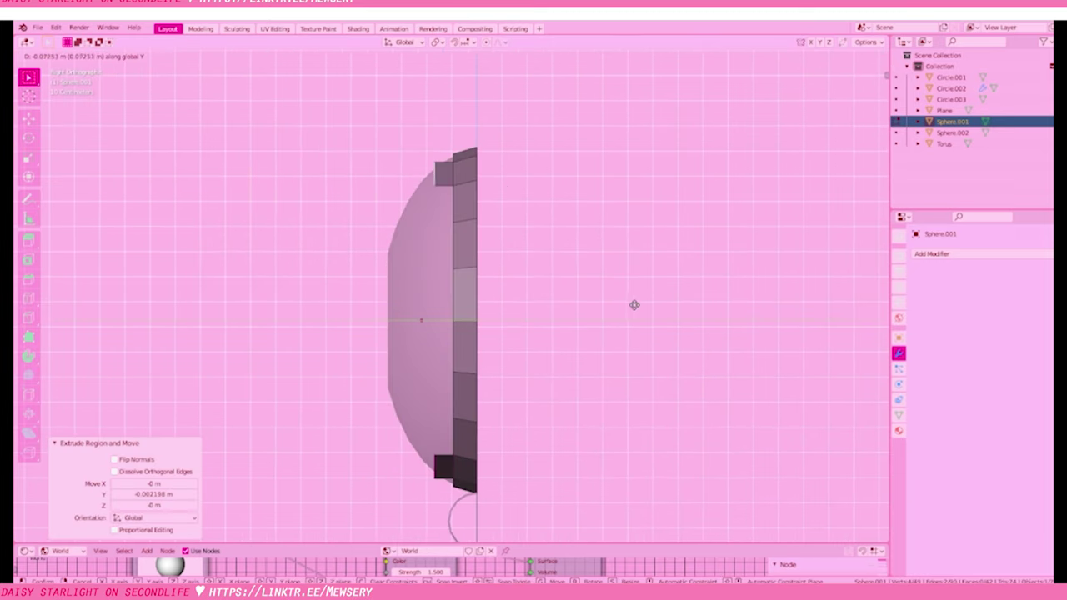
click(629, 352)
click(428, 462)
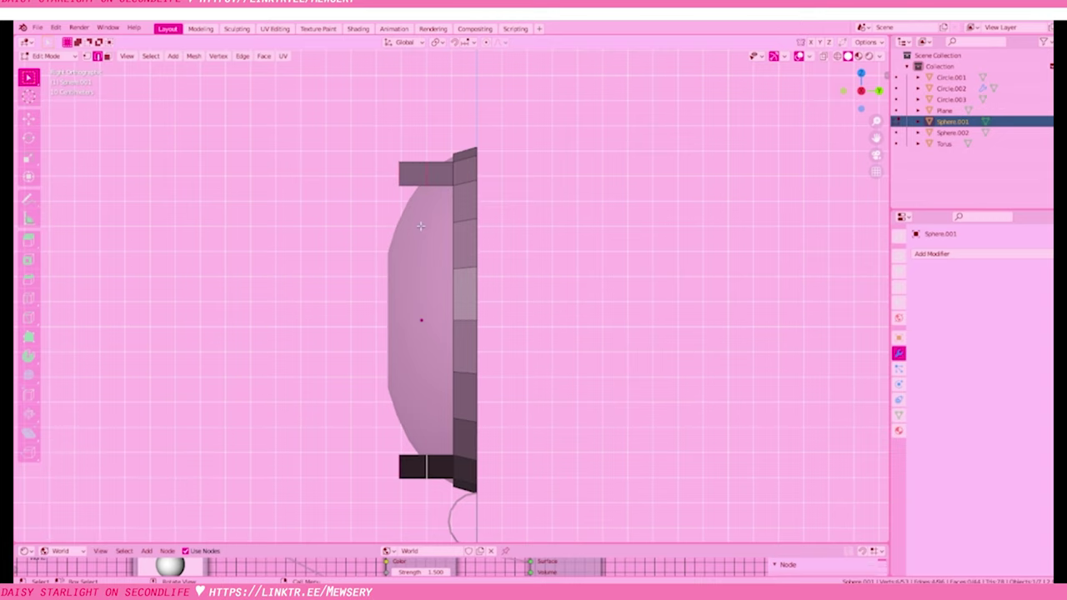
key(s)
click(688, 367)
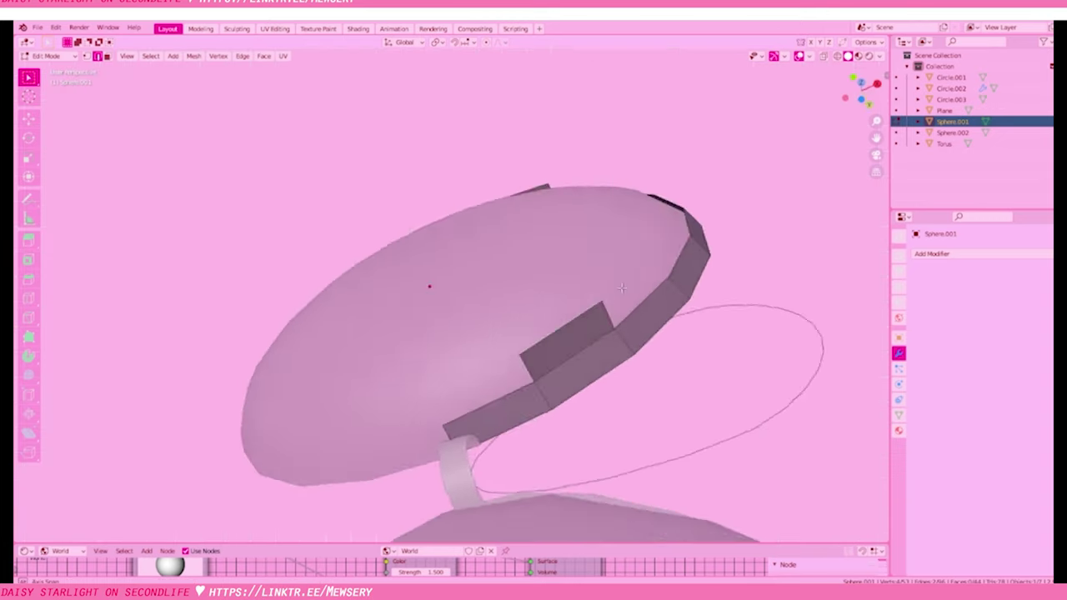
middle_drag(688, 367, 734, 355)
Dissolve the stray vertices and rescale the selection from the side view
key(x)
key(Escape)
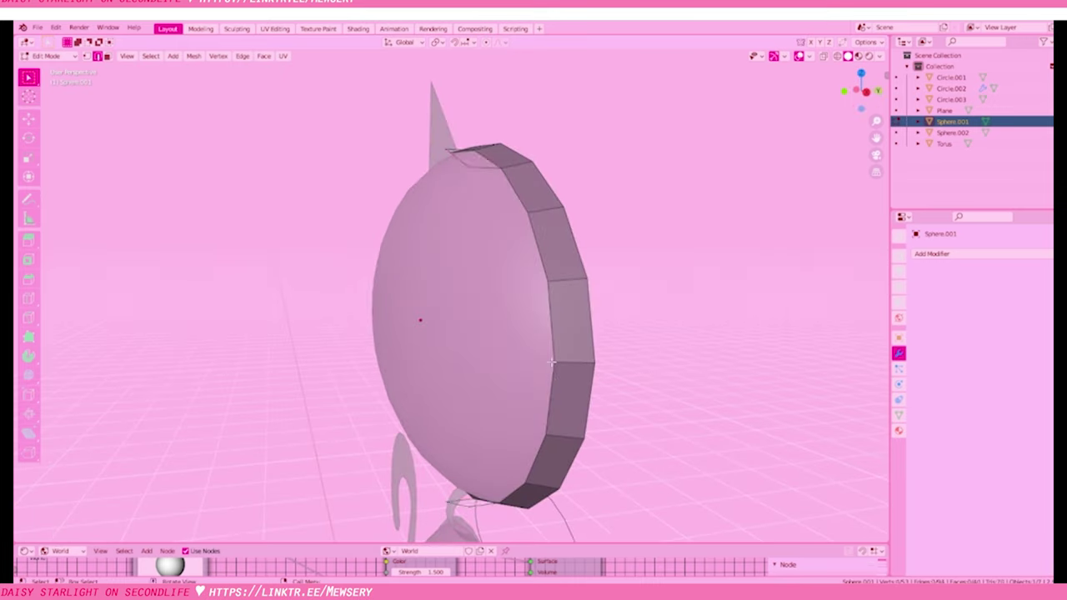
middle_drag(583, 377, 651, 333)
key(x)
click(603, 355)
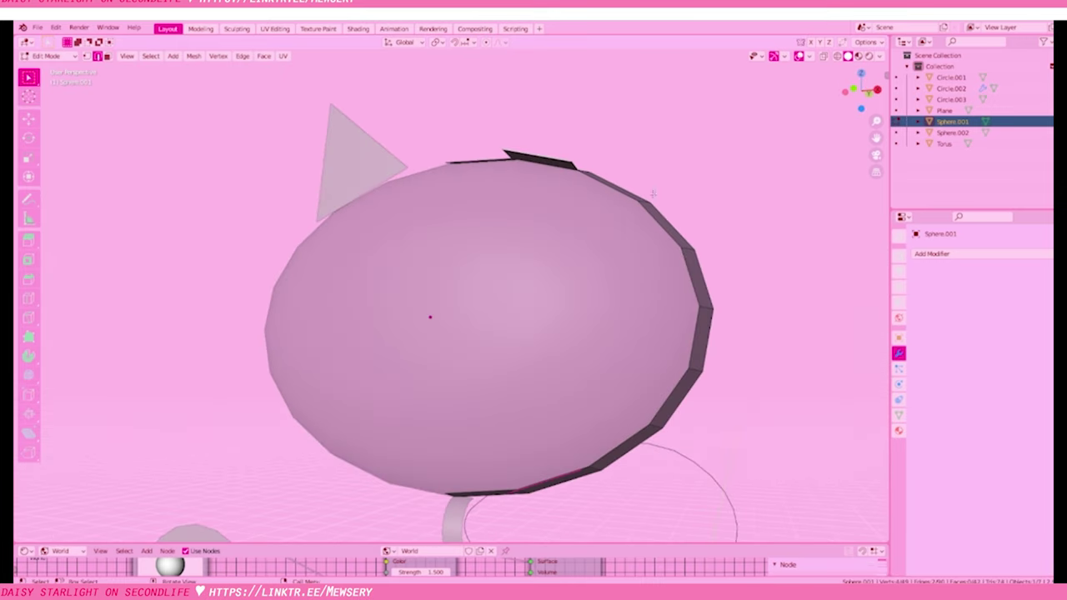
key(KP_3)
key(s)
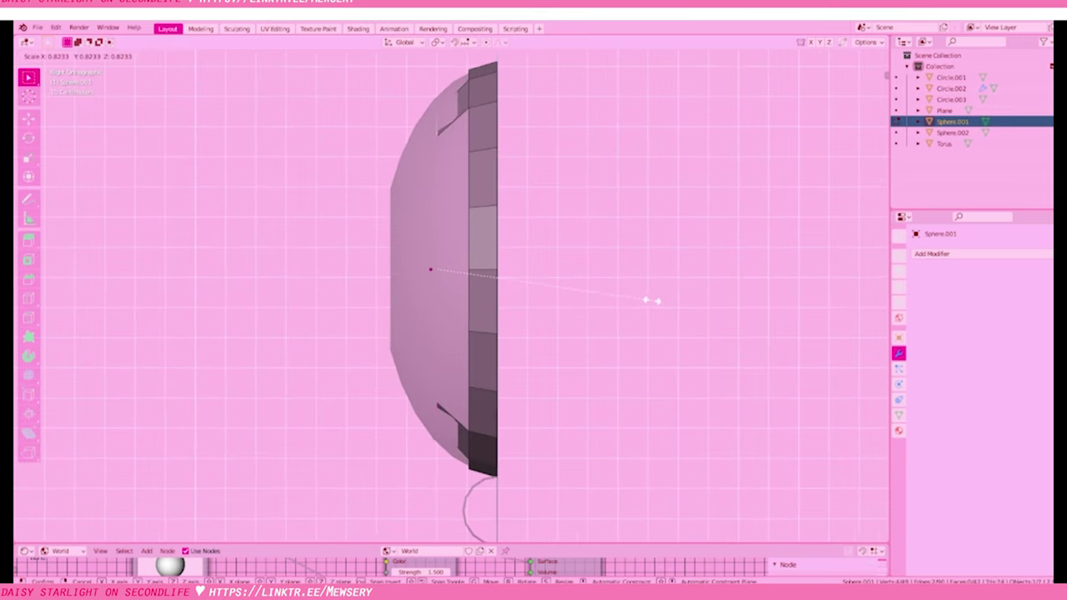
click(656, 301)
Change the scaling pivot, then shrink and reposition the prong blocks
click(435, 42)
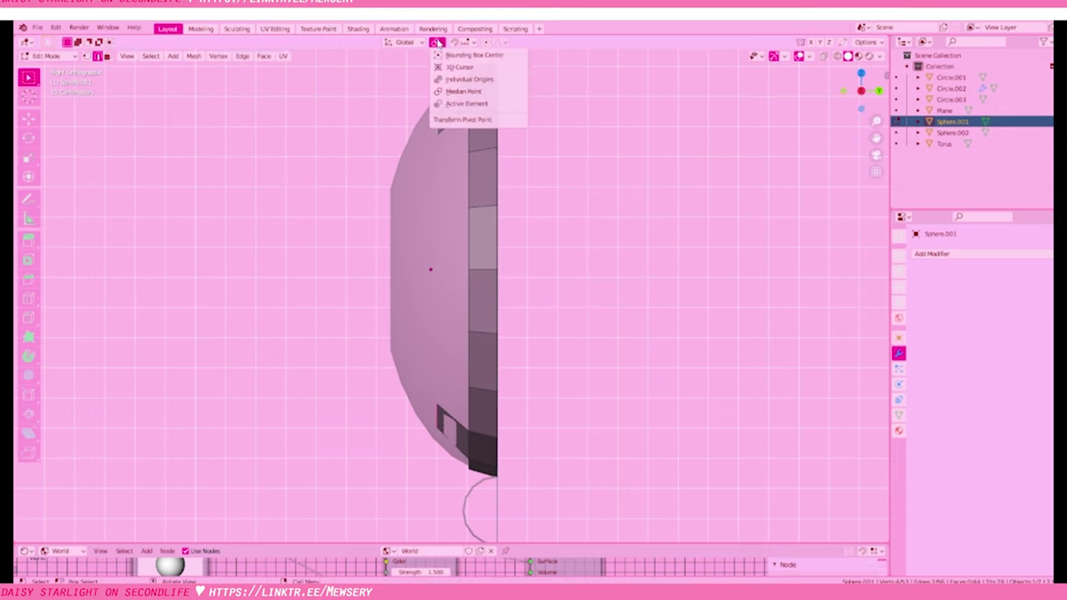
click(454, 65)
key(s)
click(601, 294)
key(g)
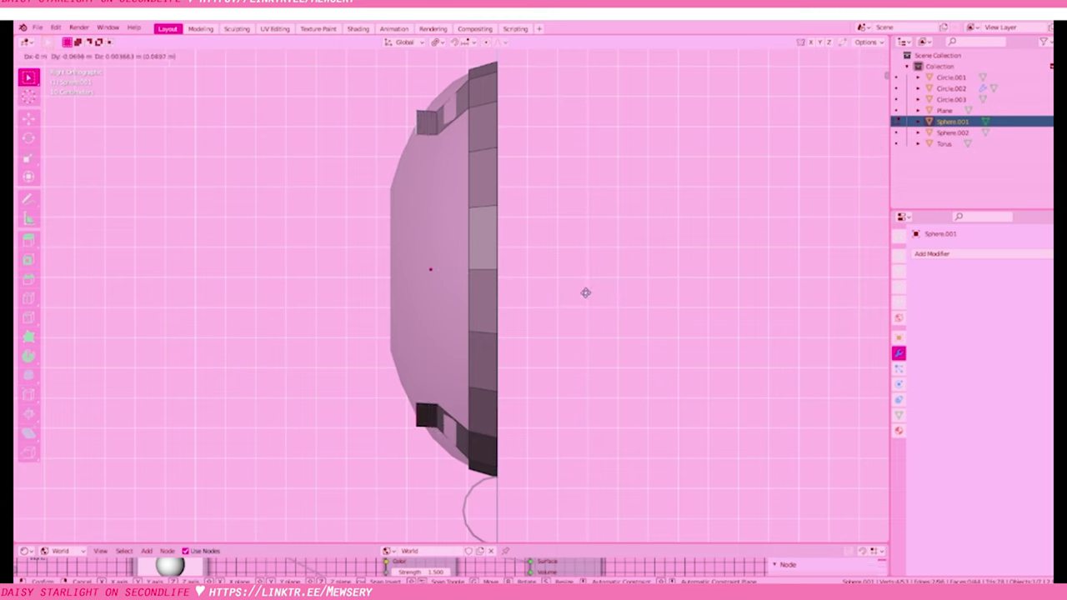
click(643, 311)
key(KP_1)
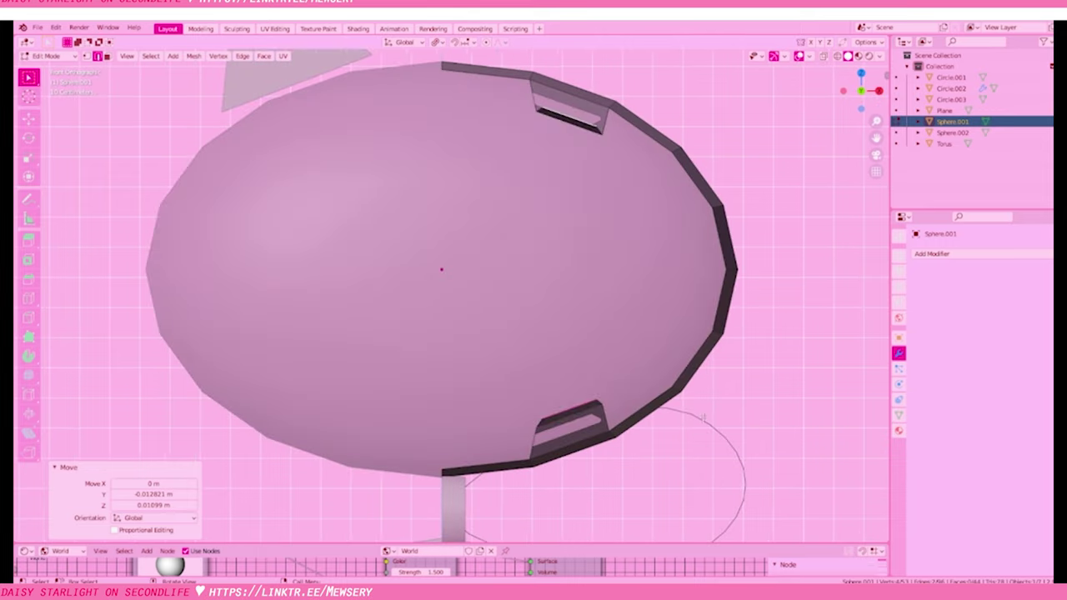
key(ctrl+z)
key(KP_3)
click(56, 27)
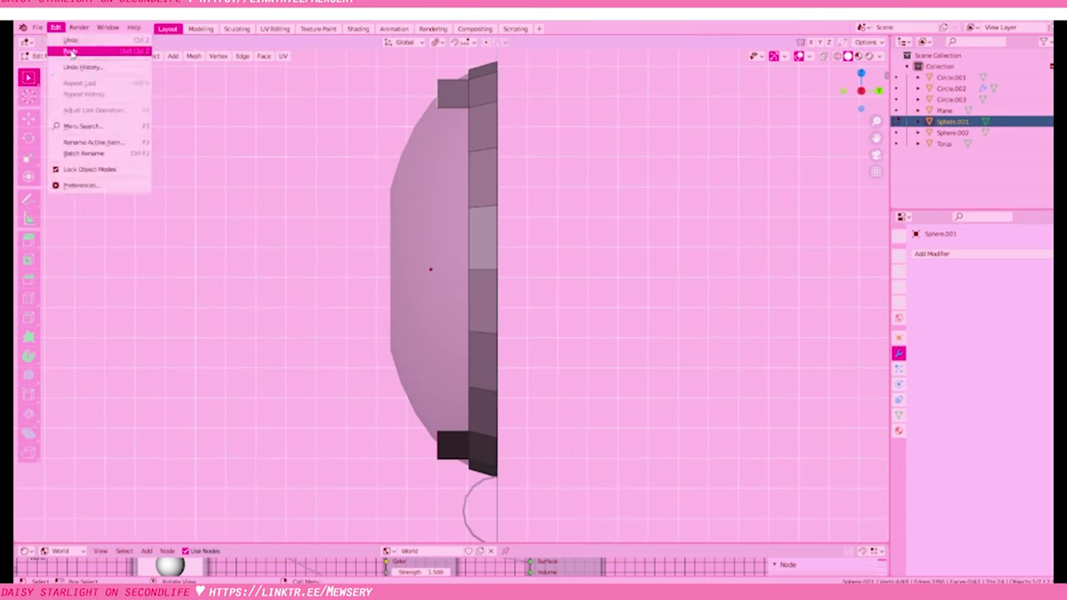
click(70, 53)
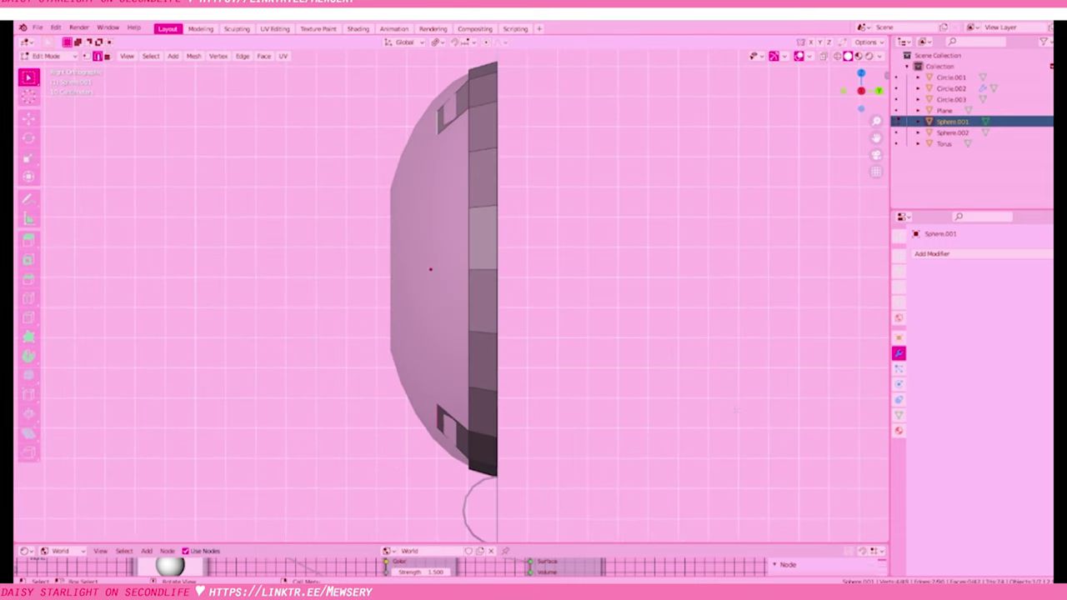
Add an edge loop across the shell and return to Object Mode
click(454, 114)
right_click(457, 427)
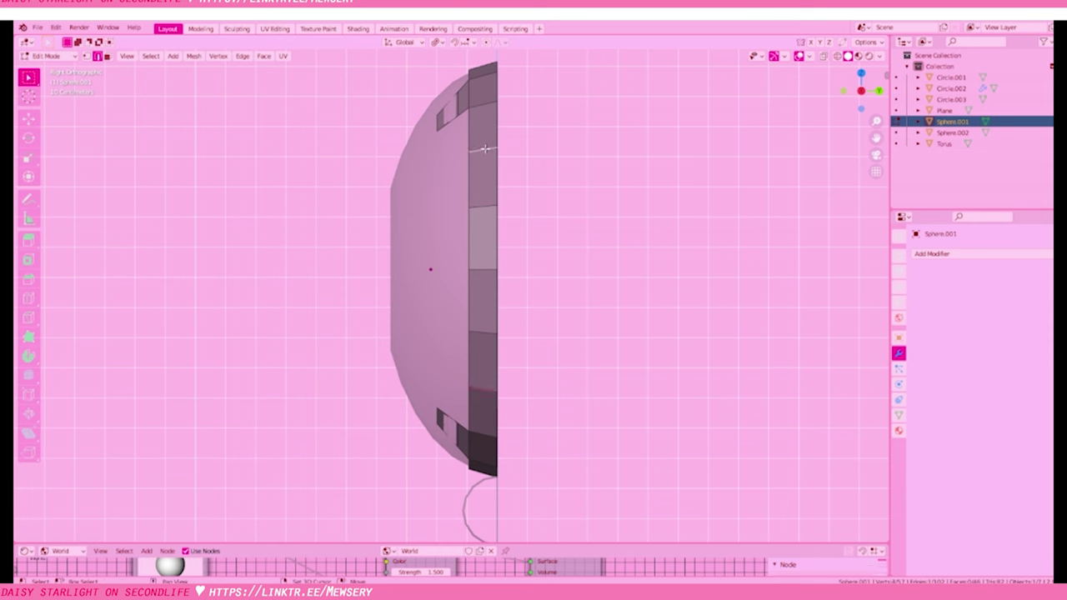
key(KP_1)
key(KP_3)
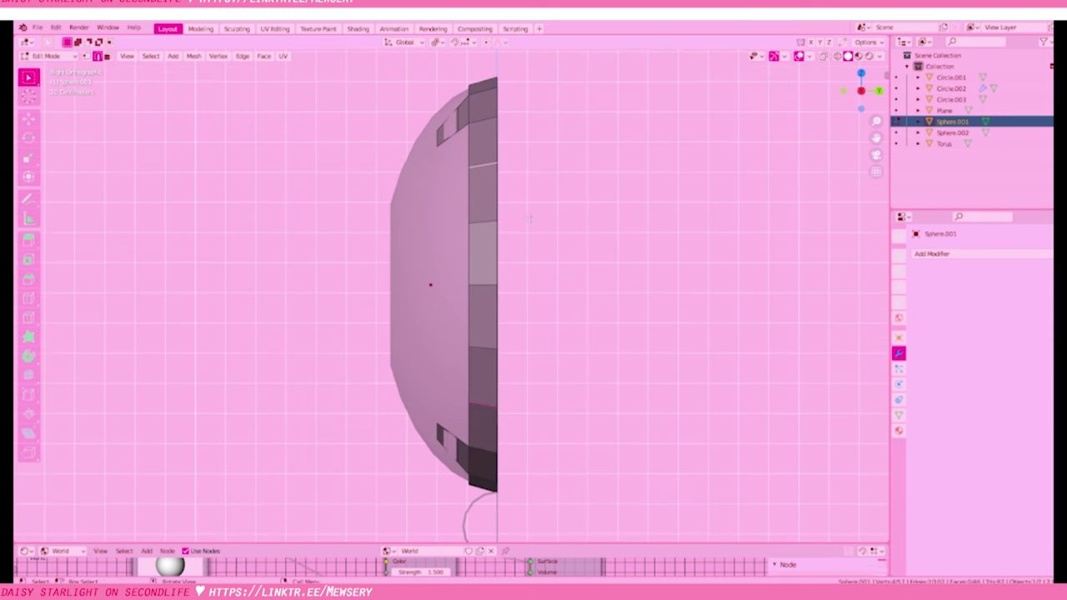
click(434, 42)
key(Tab)
key(Tab)
key(Tab)
Add a Solidify modifier to the head shell with 0.03 m Even Thickness
click(931, 254)
click(861, 432)
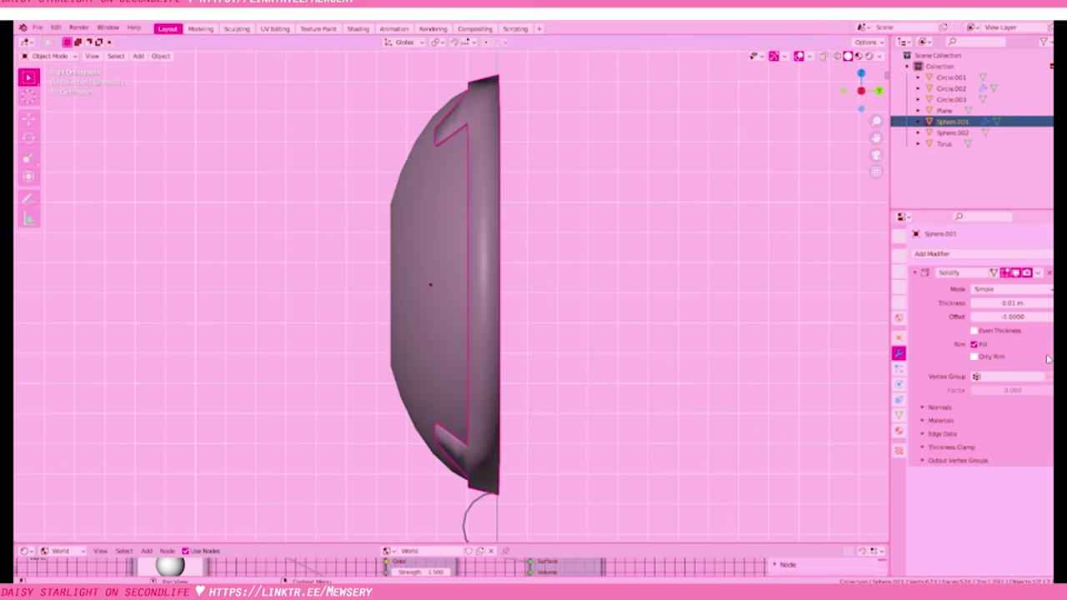
drag(1012, 303, 1042, 302)
click(974, 330)
middle_drag(733, 250, 678, 314)
scroll(639, 326, down, 3)
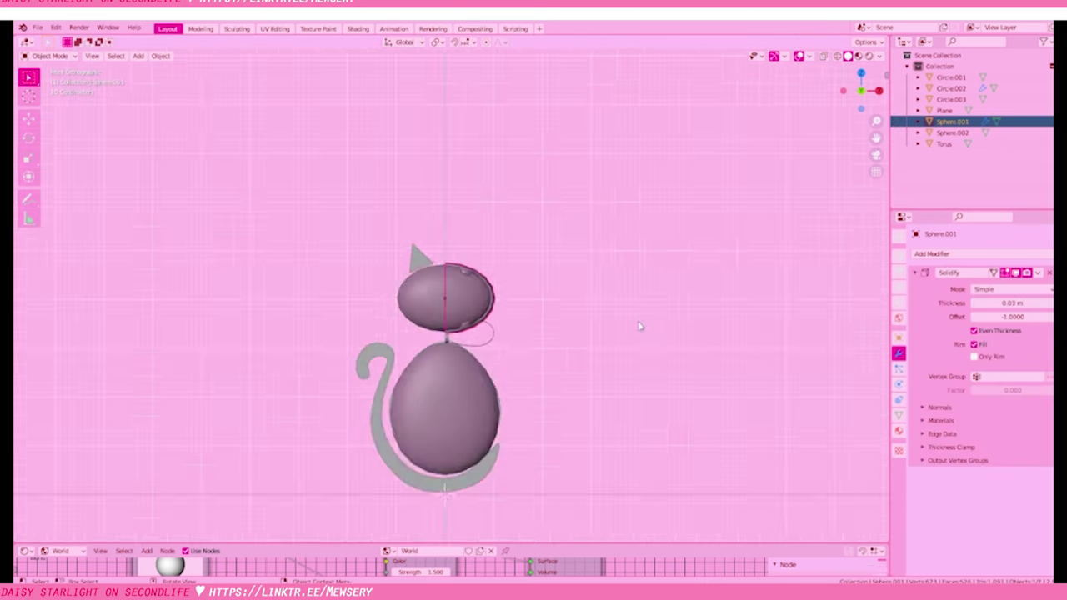
scroll(479, 236, up, 6)
Merge the head shell's selected vertices at their centre in Edit Mode
click(479, 236)
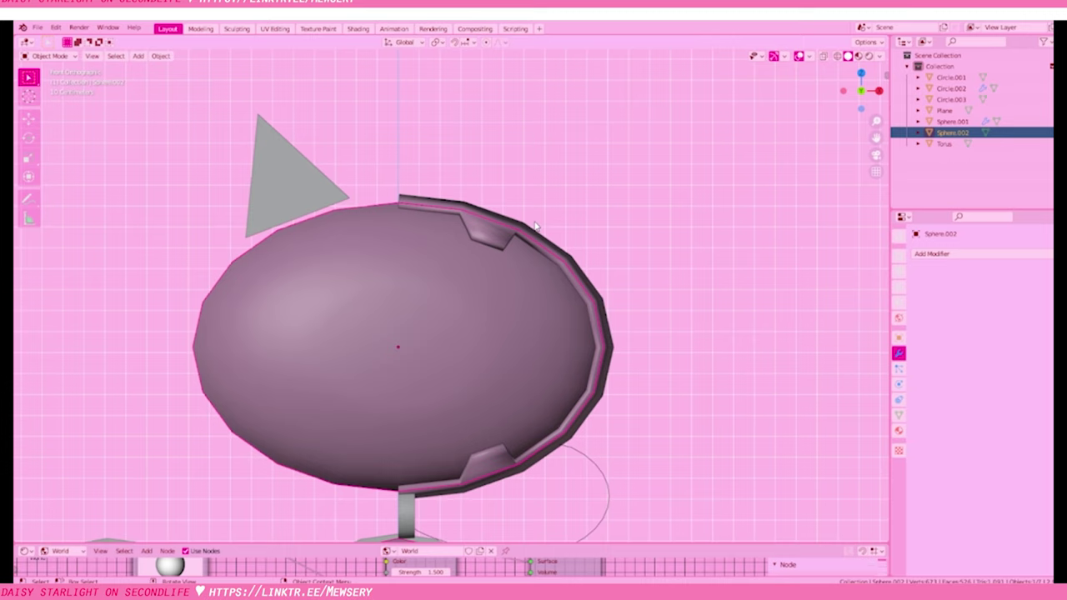
click(536, 226)
key(KP_3)
key(Tab)
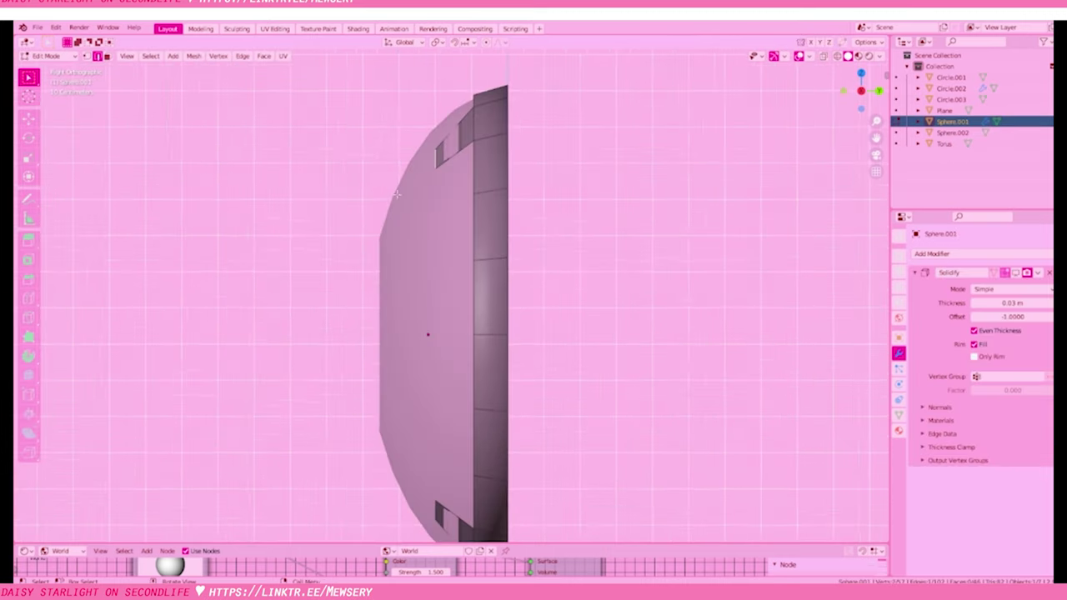
click(463, 414)
key(KP_1)
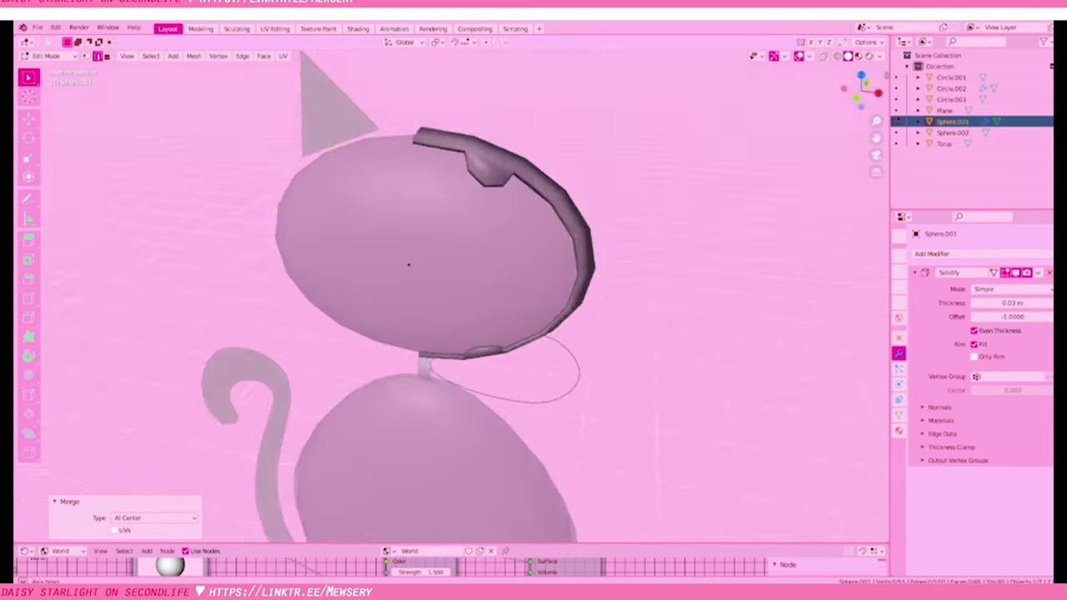
click(1017, 274)
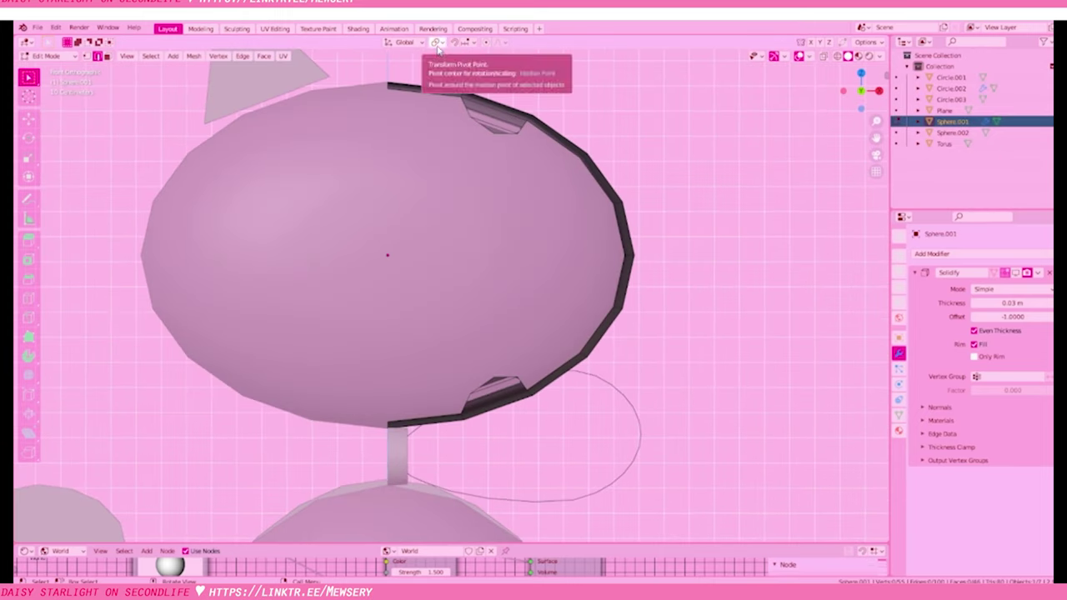
click(1017, 274)
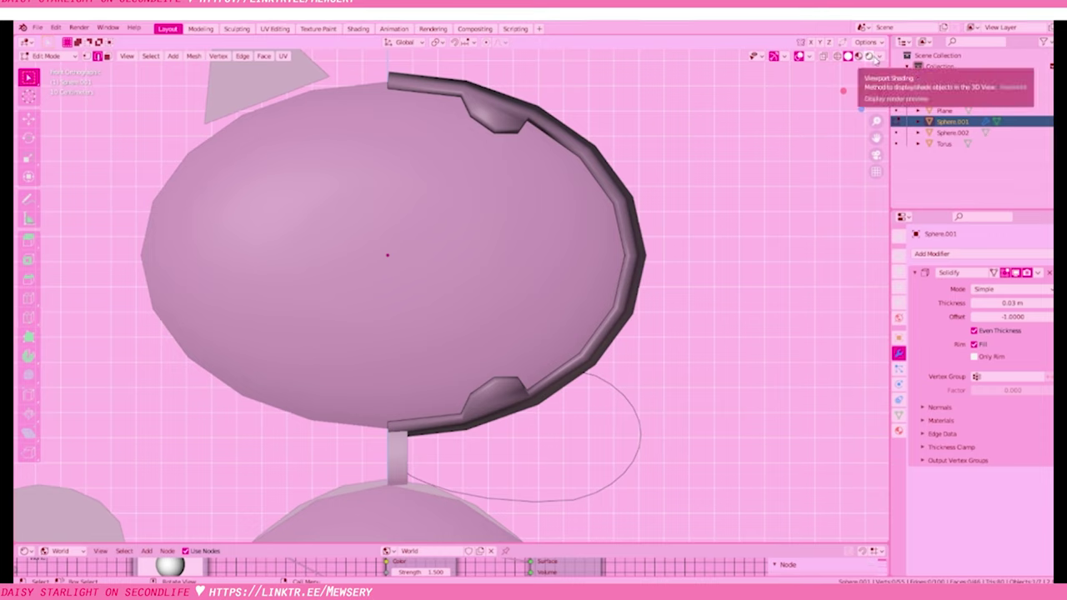
click(932, 253)
Set the head frame's Subdivision render level to 1 and Solidify thickness to 0.08 m
click(859, 444)
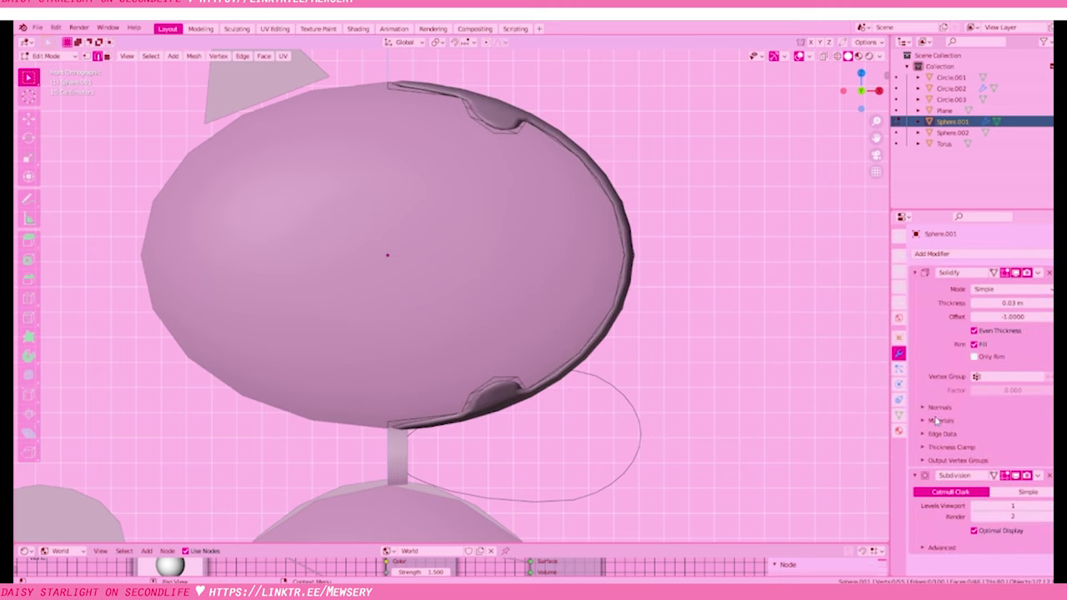
click(975, 518)
scroll(683, 300, down, 4)
mouse_move(684, 300)
middle_down()
mouse_move(505, 300)
mouse_move(659, 285)
mouse_move(681, 363)
middle_up()
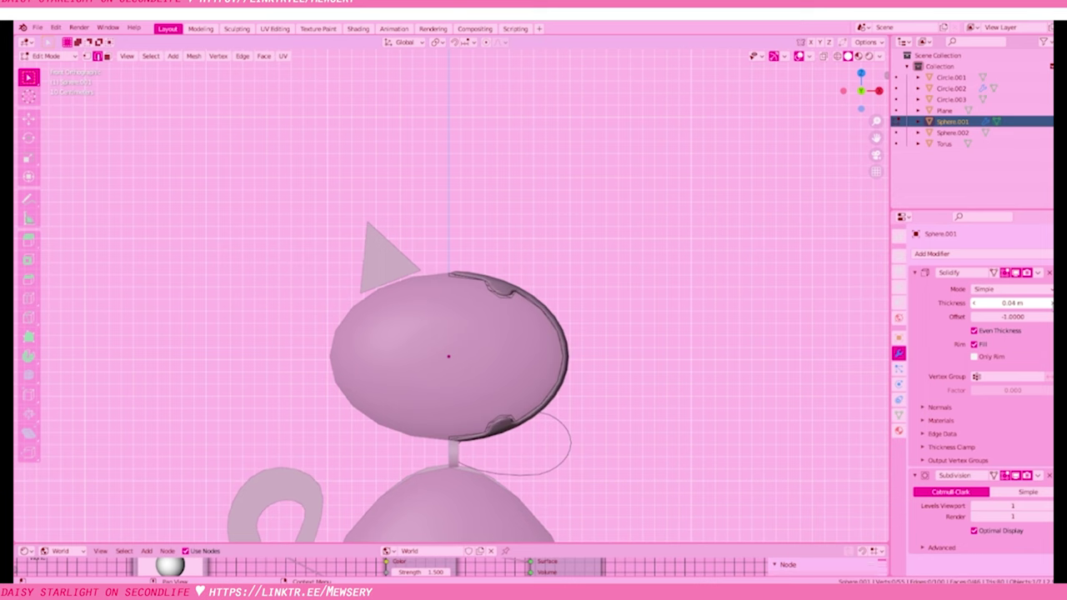
click(1047, 303)
scroll(709, 312, up, 3)
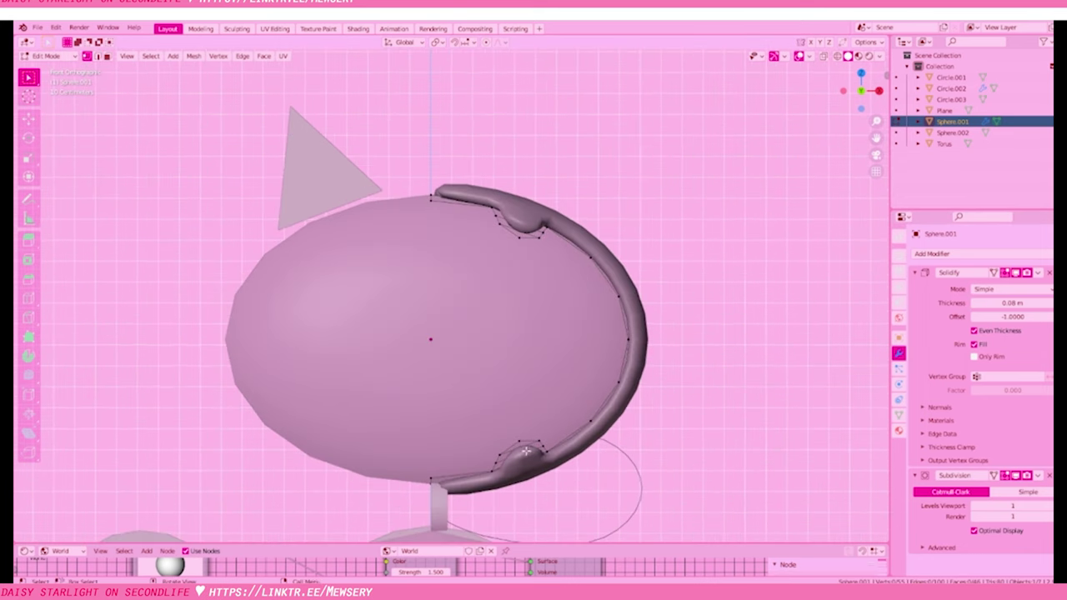
Refine the prong vertices: move them along X, shrink slightly, then move along Y
key(g)
key(x)
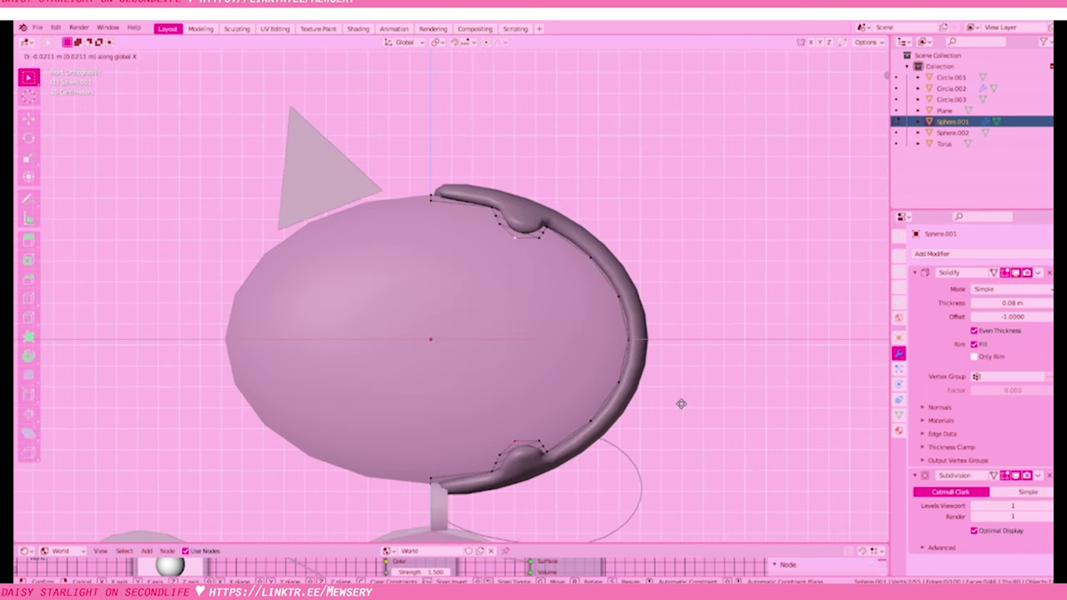
click(681, 403)
key(s)
click(758, 413)
key(KP_3)
key(g)
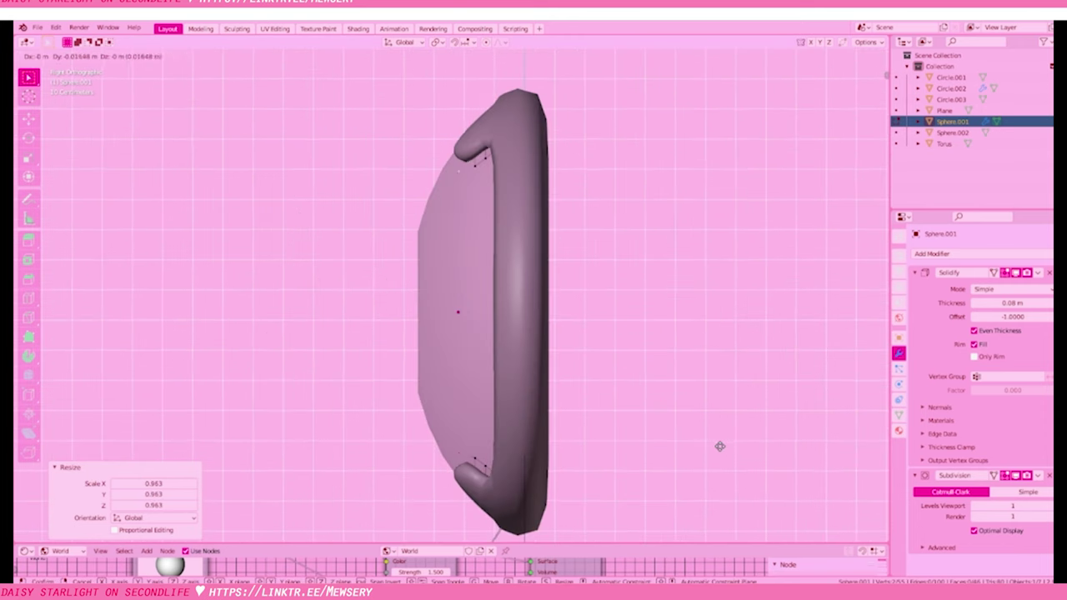
key(y)
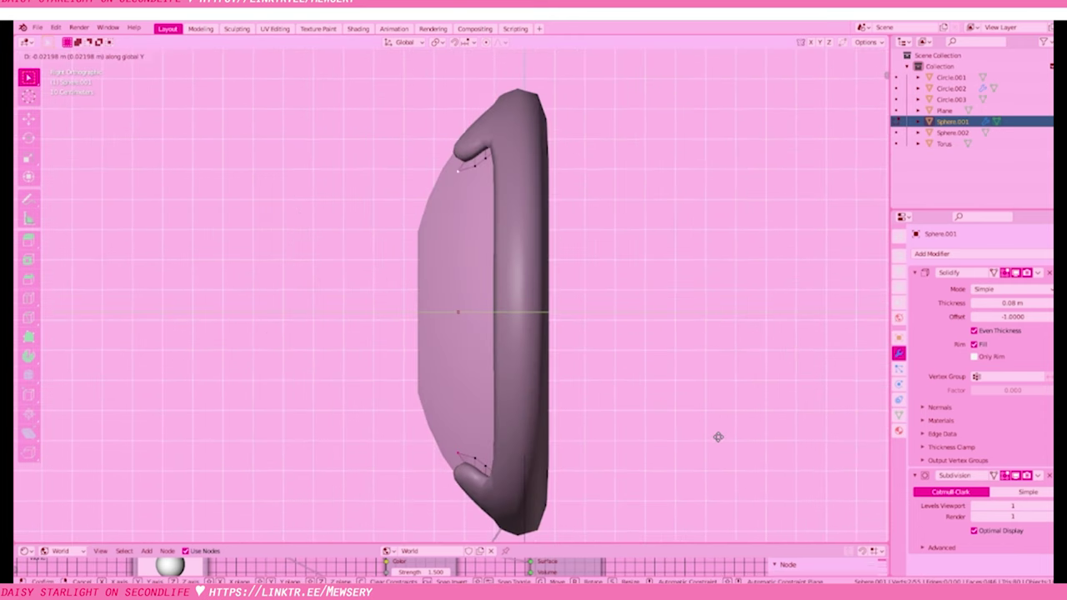
click(718, 437)
key(KP_1)
middle_drag(719, 436, 656, 283)
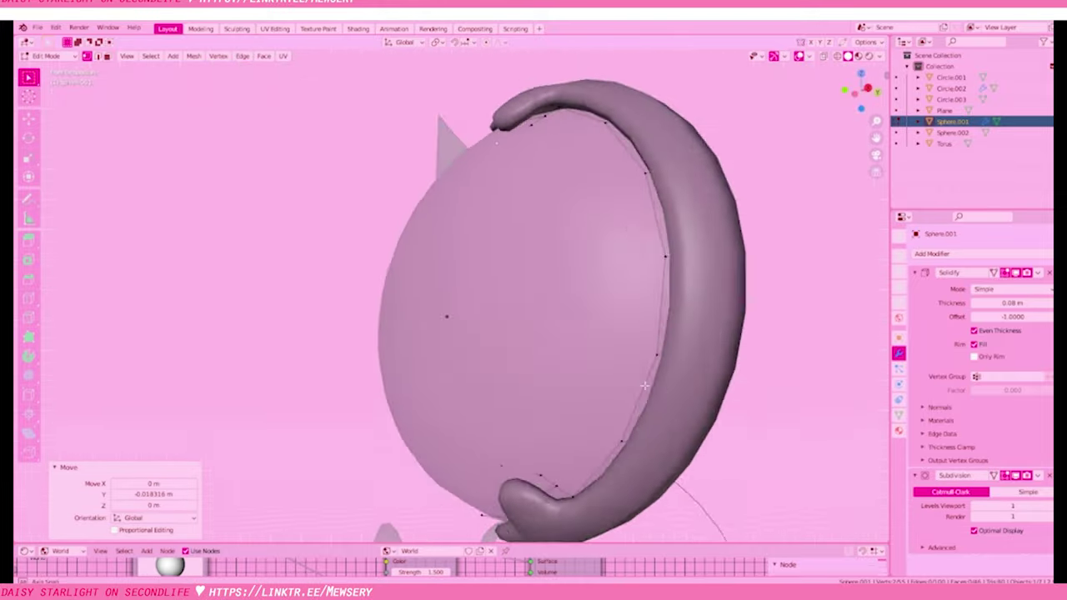
scroll(656, 284, up, 4)
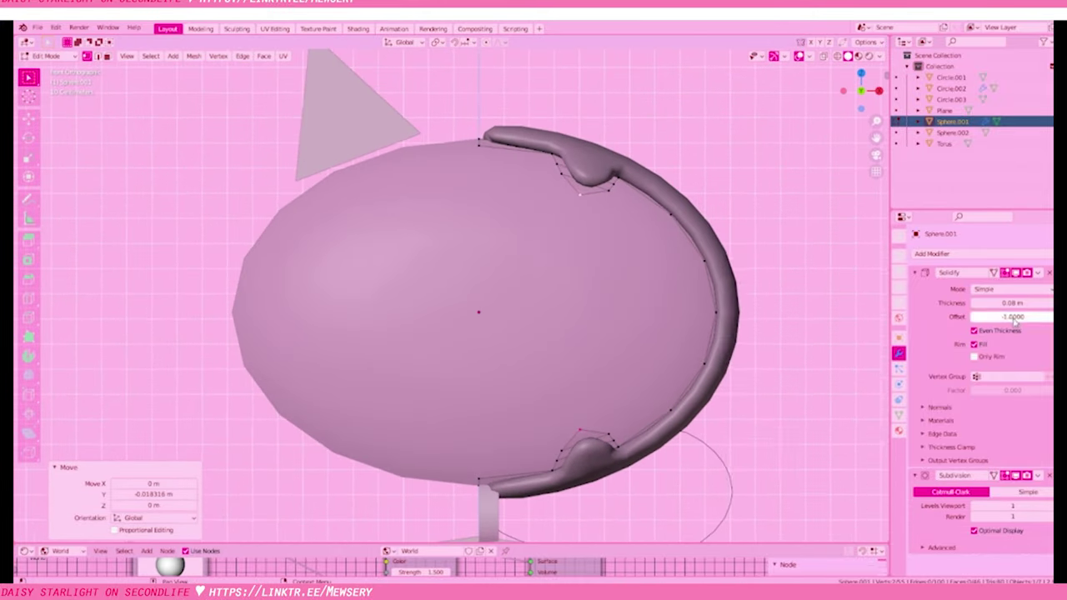
Add a Mirror modifier with Sphere.002 as mirror object, placed first in the stack
click(931, 253)
click(846, 431)
scroll(984, 375, down, 2)
scroll(516, 250, down, 2)
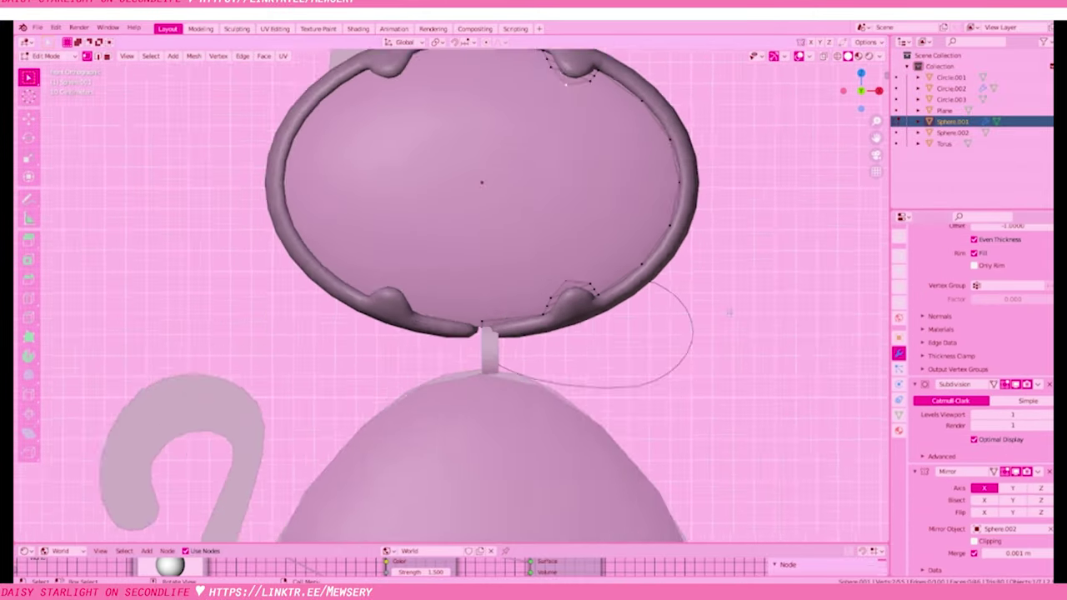
scroll(516, 250, down, 1)
scroll(984, 375, up, 3)
scroll(517, 250, up, 2)
scroll(655, 258, down, 3)
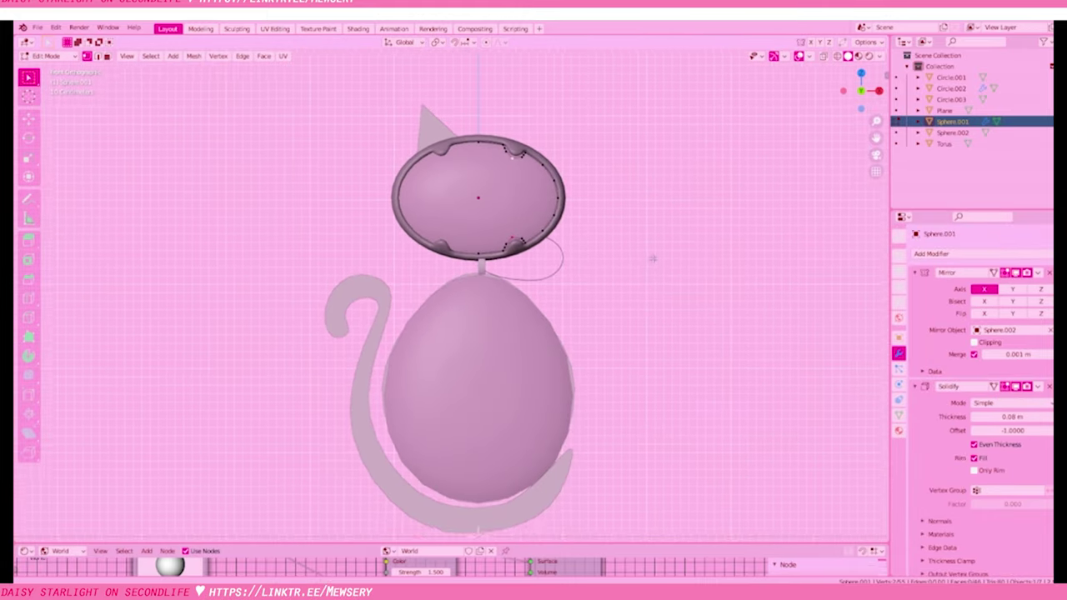
middle_drag(655, 258, 628, 298)
scroll(628, 297, down, 3)
mouse_move(523, 320)
middle_down()
mouse_move(600, 344)
mouse_move(616, 293)
middle_up()
scroll(600, 344, up, 3)
key(Tab)
click(656, 361)
Delete the leftover outline circle and separate a duplicate of the body's egg loop
key(Delete)
click(596, 358)
key(Tab)
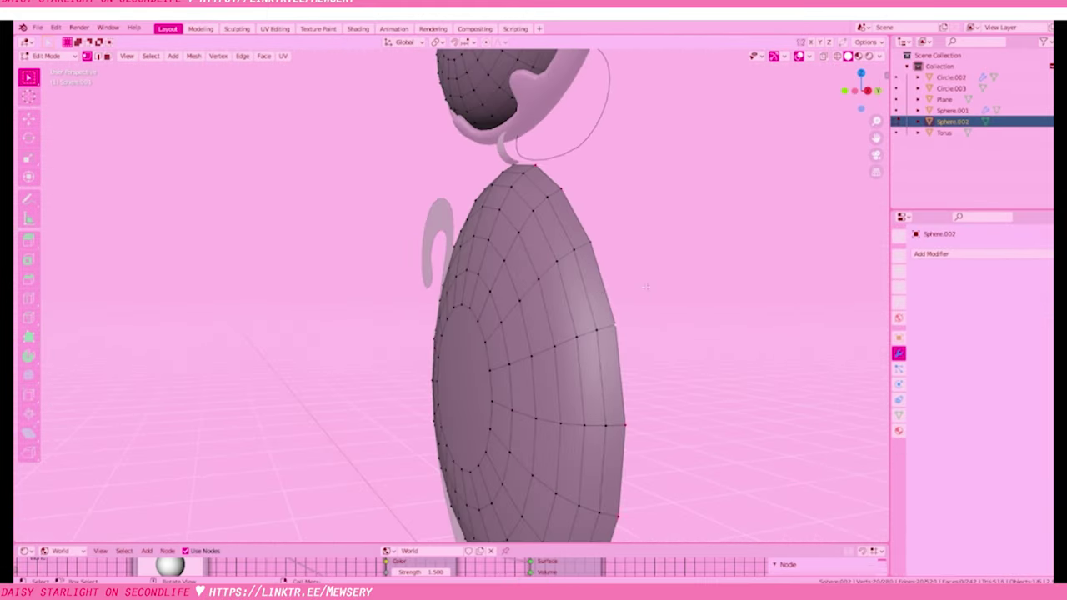
key(KP_1)
right_click(647, 285)
key(p)
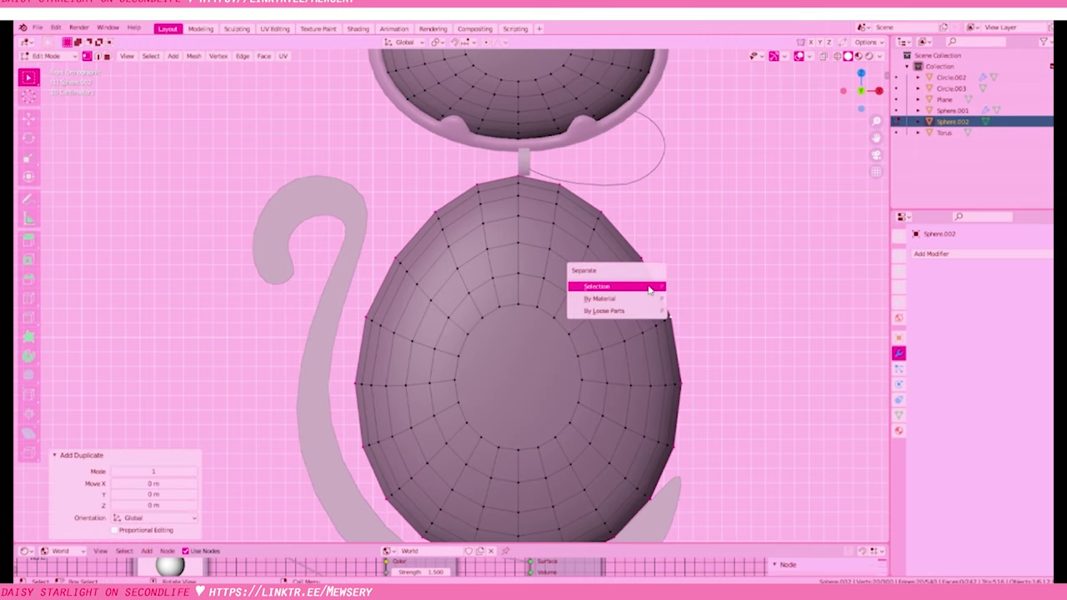
click(636, 276)
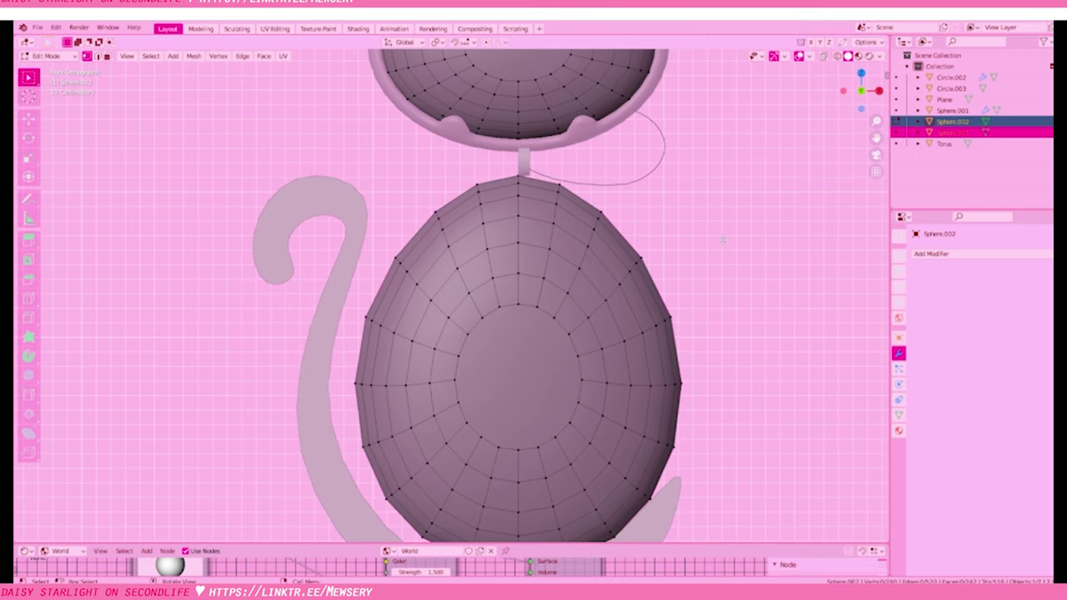
Inset the filled egg face, merge its inner faces at center, and extrude it along Y
click(692, 265)
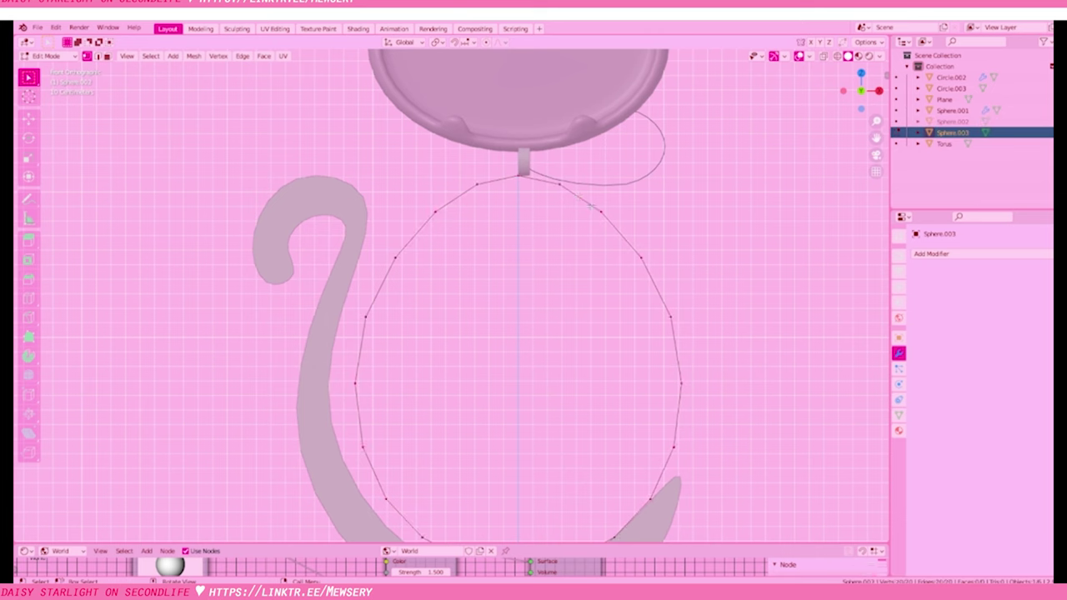
key(i)
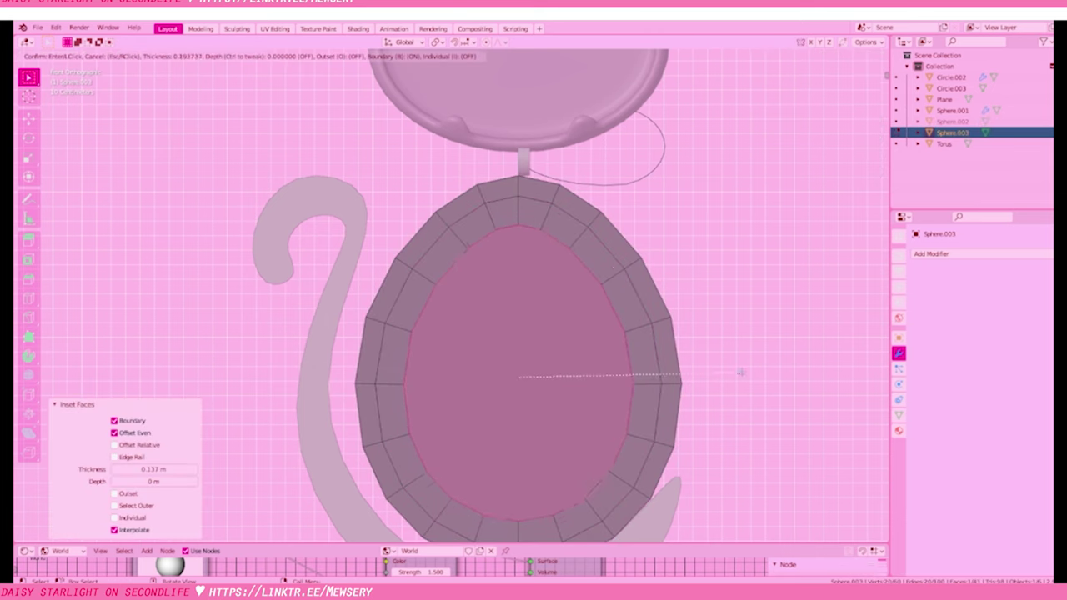
click(692, 378)
key(m)
click(691, 377)
key(KP_3)
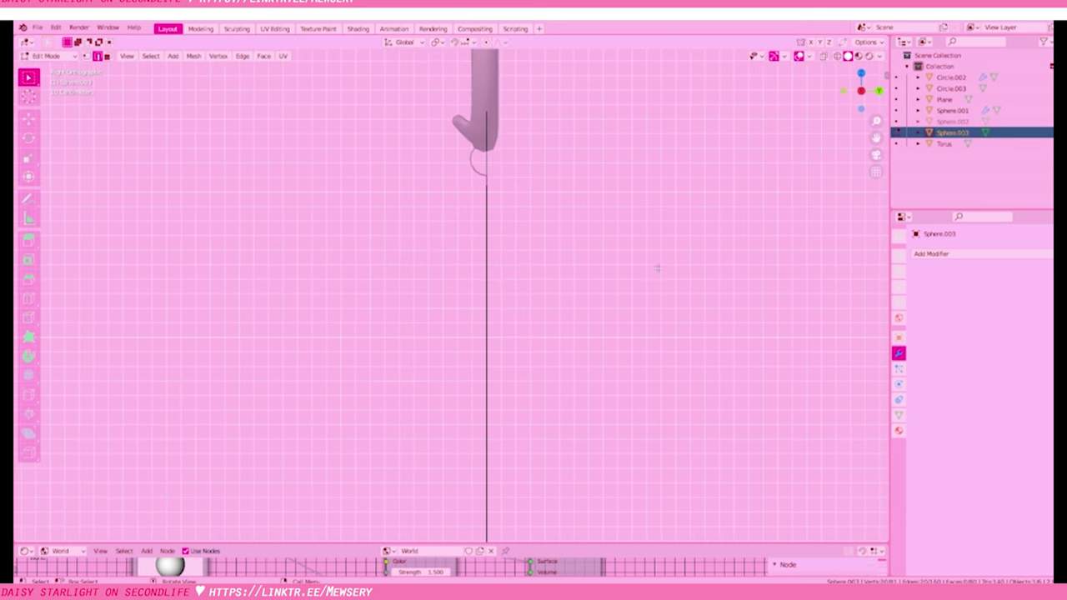
key(e)
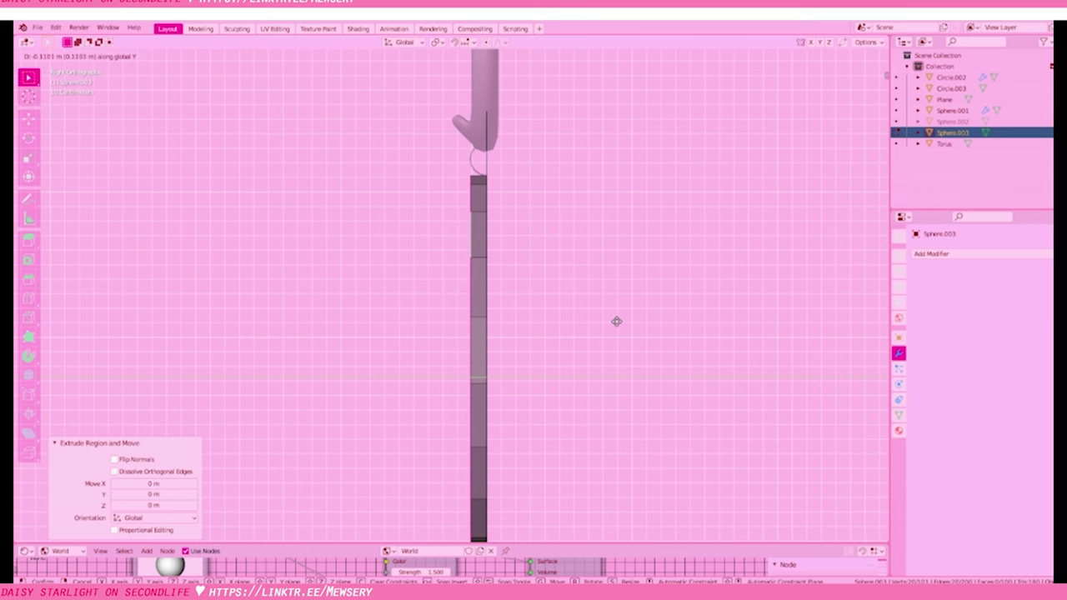
click(616, 321)
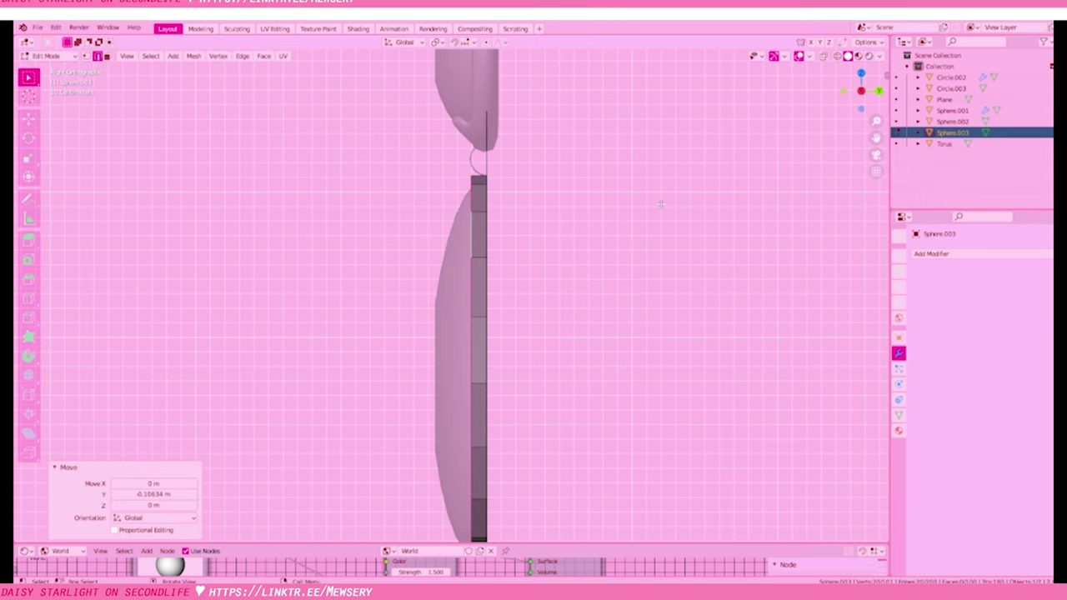
In local view, delete the egg plate's centre strip of faces and its left half
key(KP_1)
key(KP_Divide)
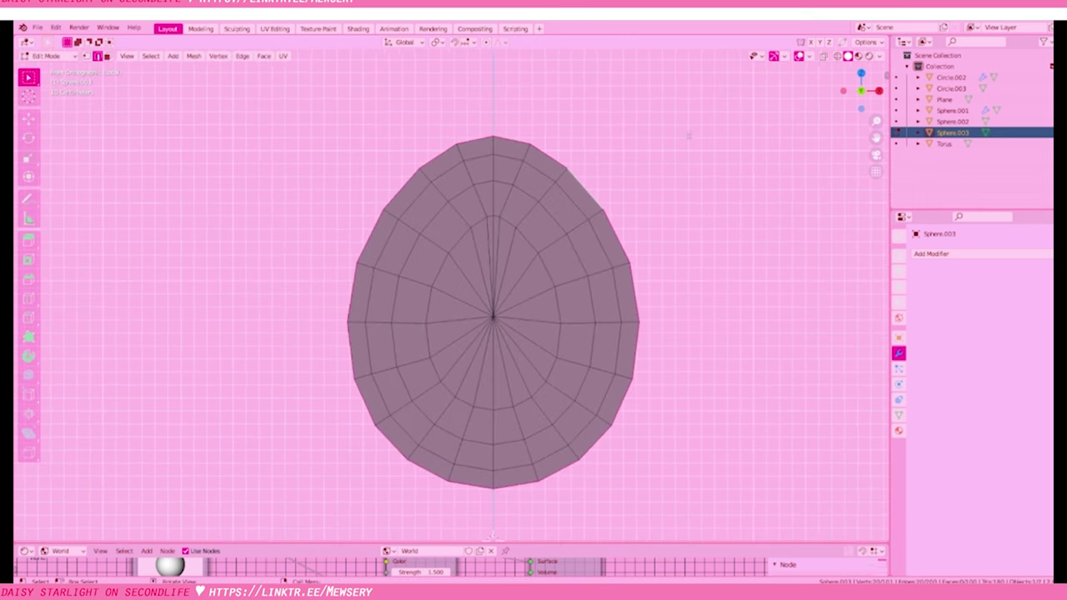
key(x)
click(467, 219)
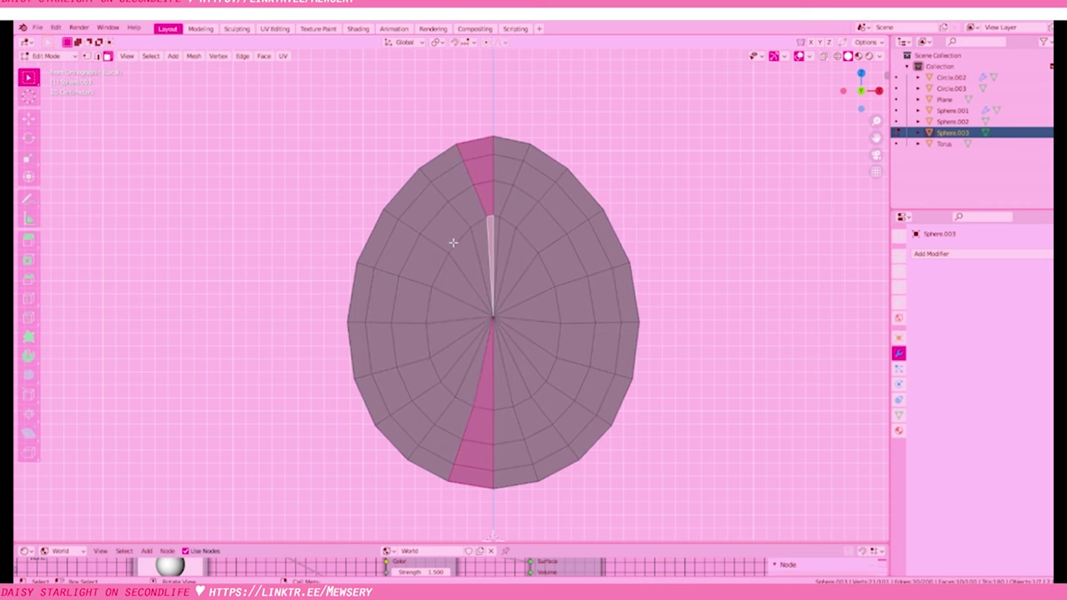
key(l)
key(x)
click(511, 272)
key(Tab)
key(KP_Divide)
key(KP_3)
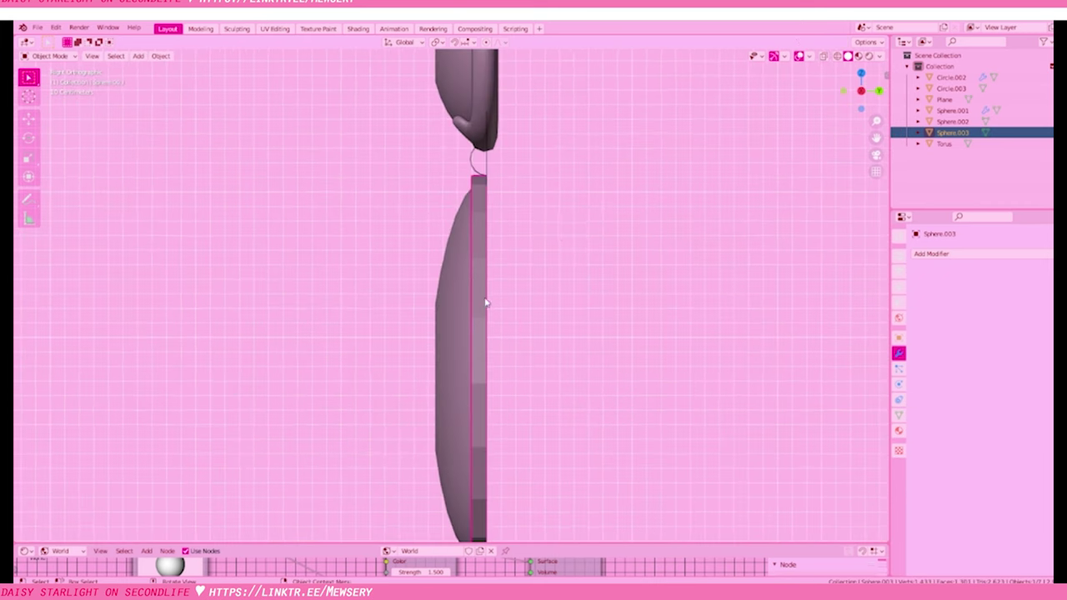
Give the plate its own copy of the gem material with a yellow viewport display colour
click(899, 430)
click(1030, 300)
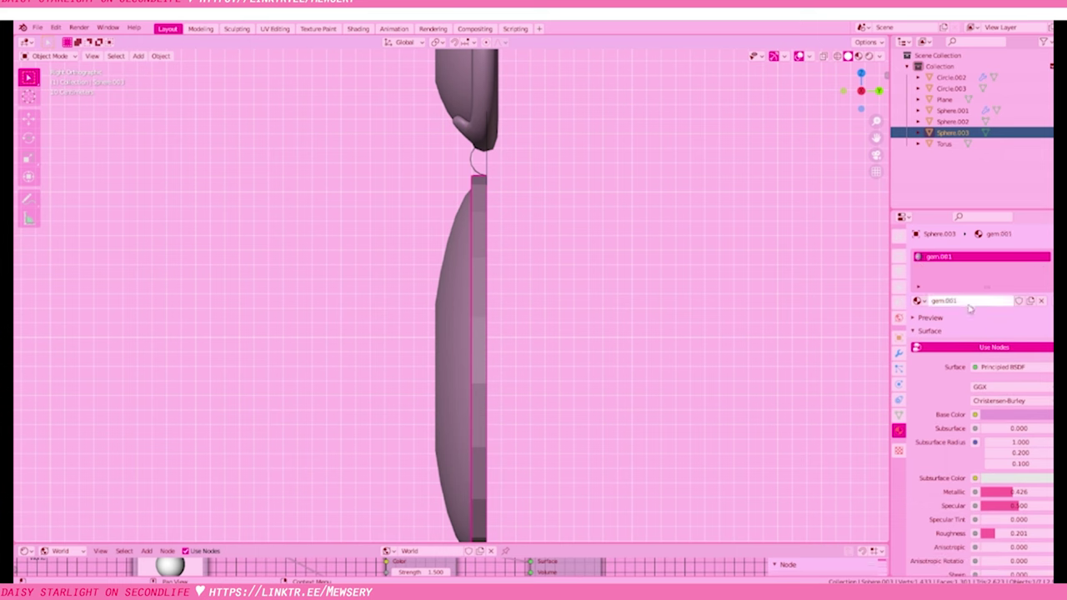
scroll(904, 284, down, 10)
click(1011, 529)
click(1021, 388)
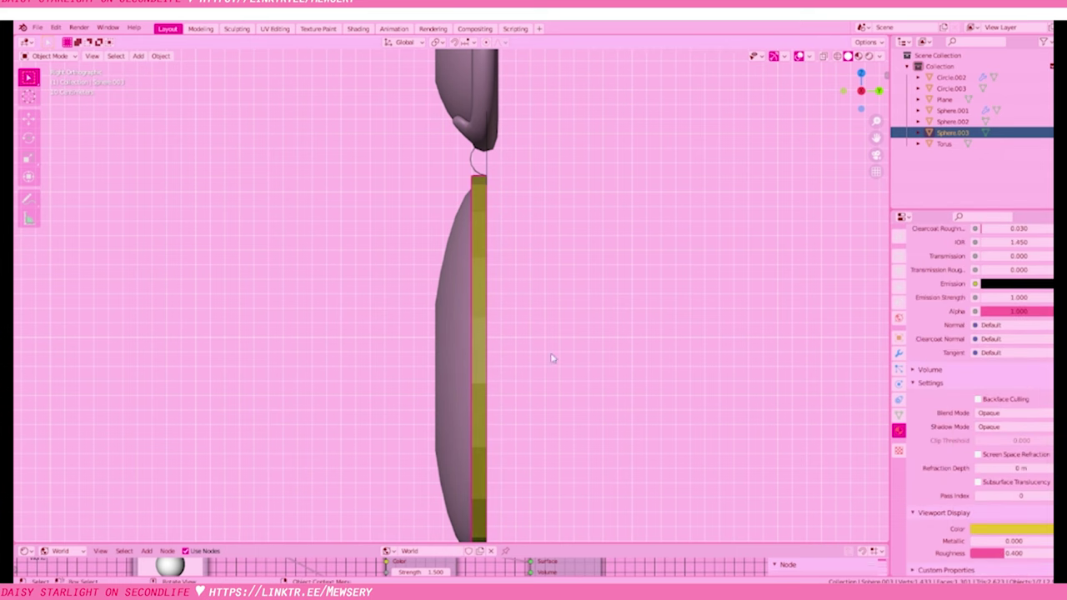
scroll(582, 348, up, 2)
scroll(582, 348, down, 2)
Scale the plate's mesh in Edit Mode so it sits over the cat's body
key(Tab)
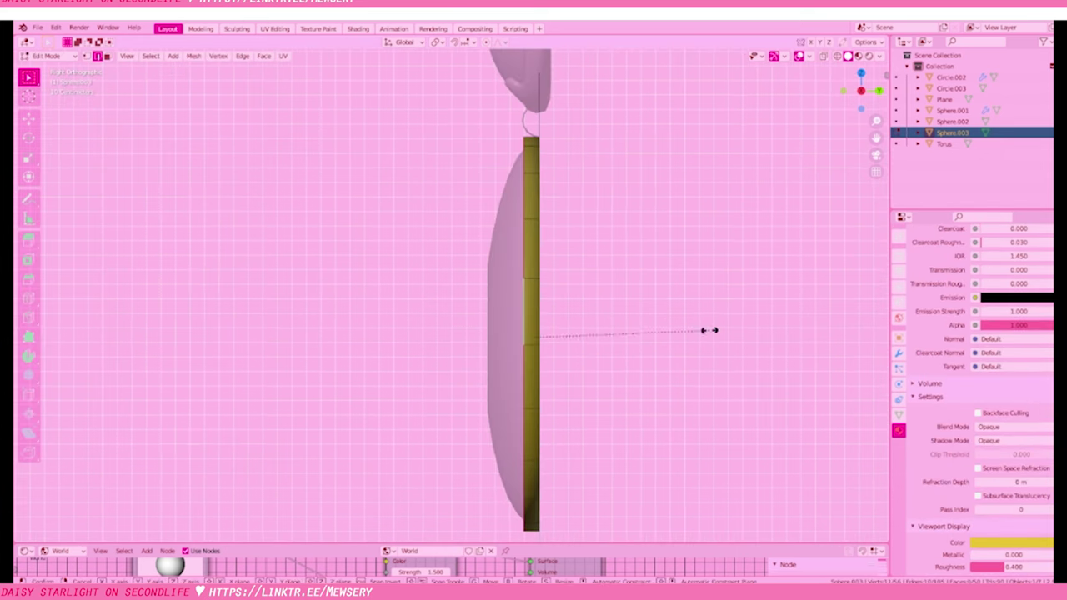
click(708, 330)
key(KP_1)
key(Tab)
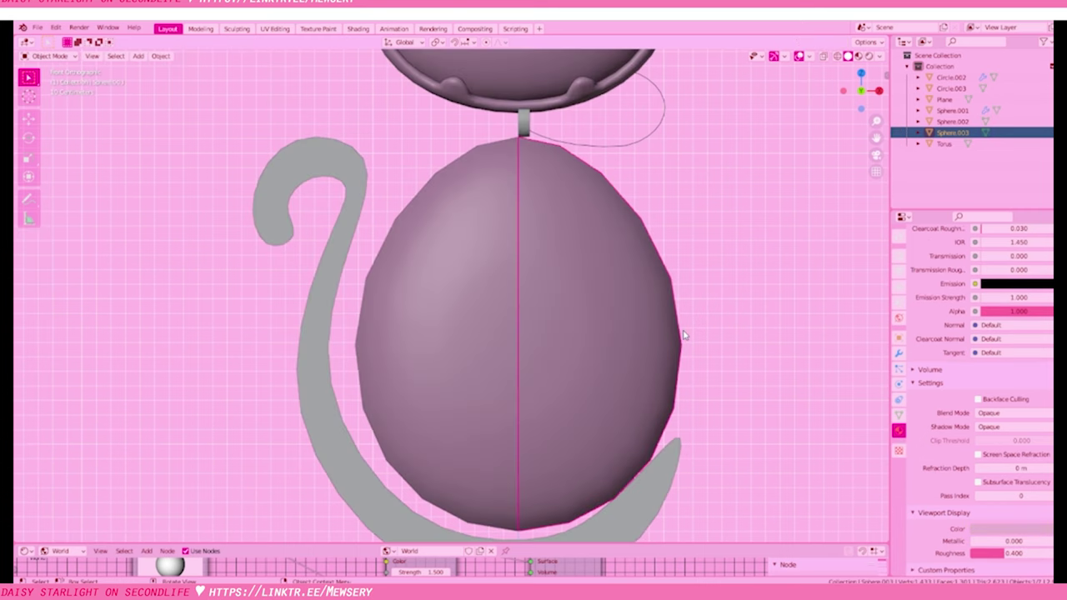
scroll(975, 375, up, 10)
key(Tab)
key(Tab)
key(KP_3)
In the right side view, scale the egg plate down to 0.944
middle_drag(579, 291, 613, 257)
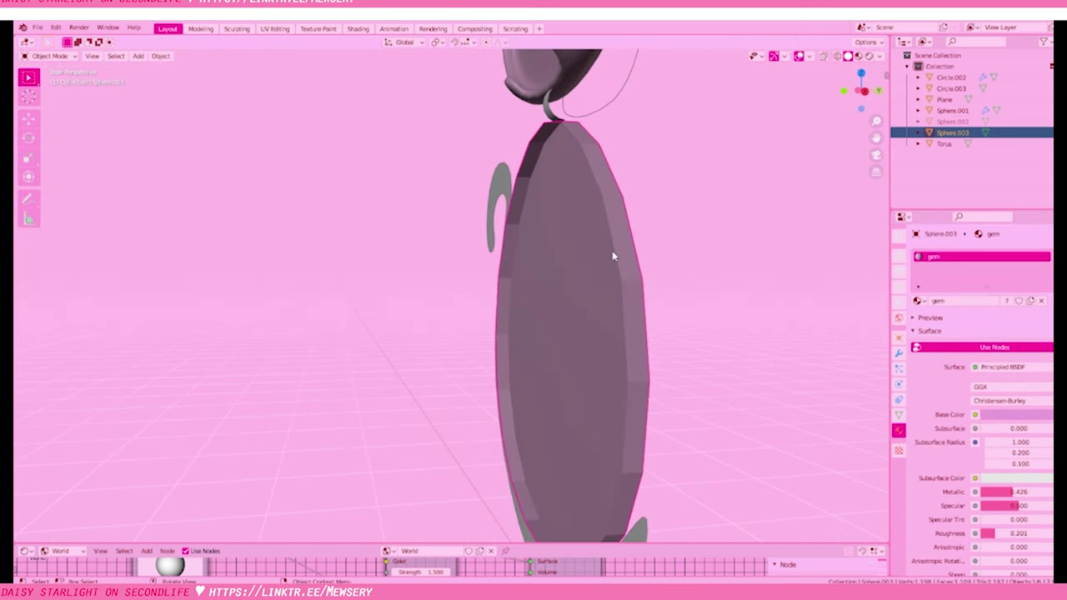
key(Tab)
key(KP_3)
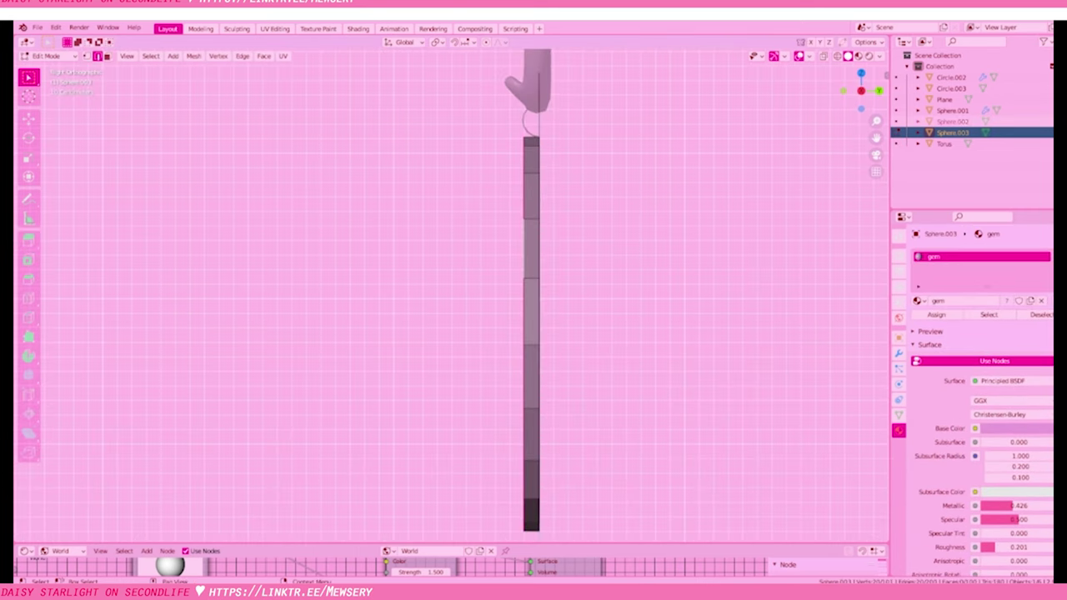
key(s)
click(746, 333)
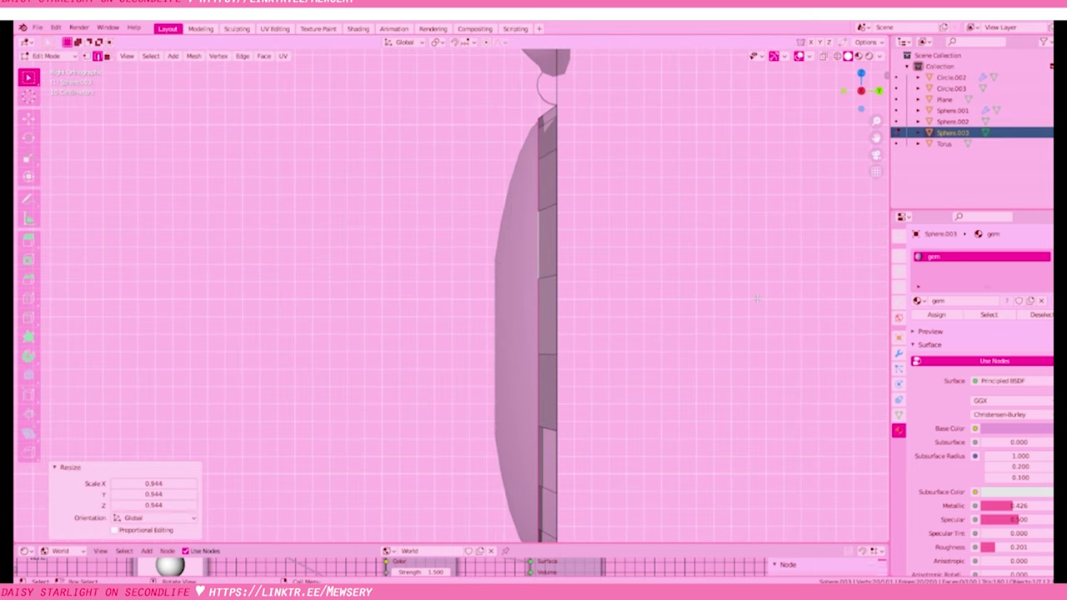
Extrude the plate's outer ring along Y and scale it to 0.317 for an angled lip
key(KP_1)
scroll(609, 173, down, 4)
scroll(596, 350, up, 3)
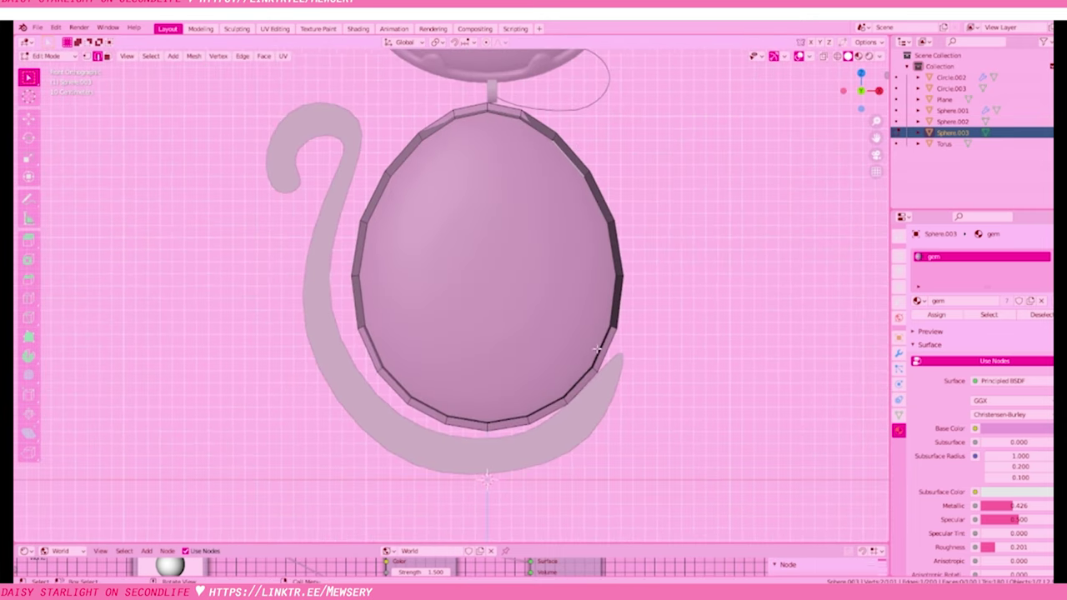
key(KP_3)
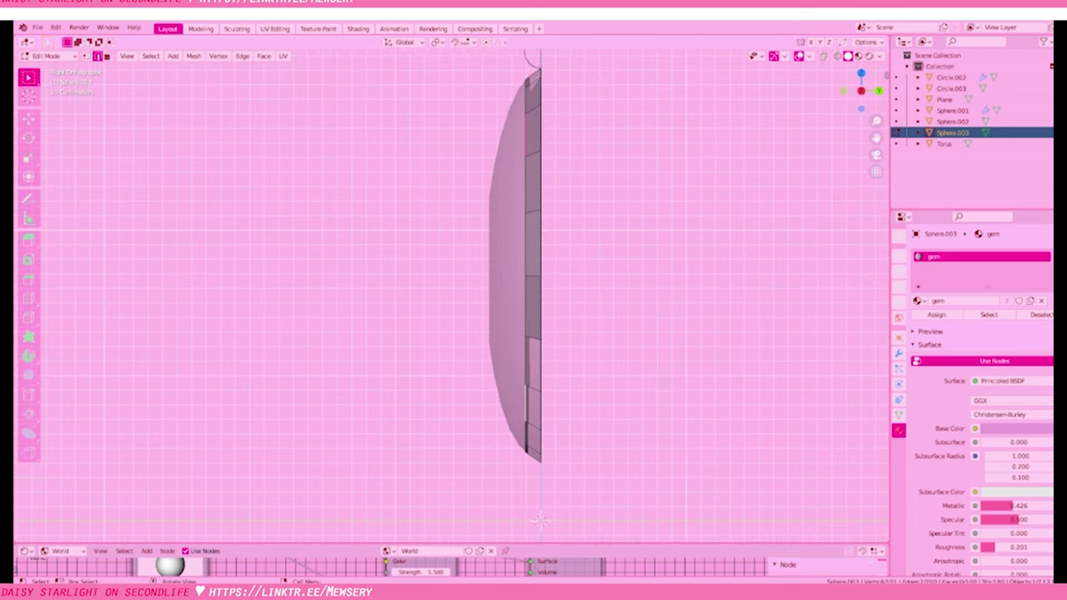
key(KP_1)
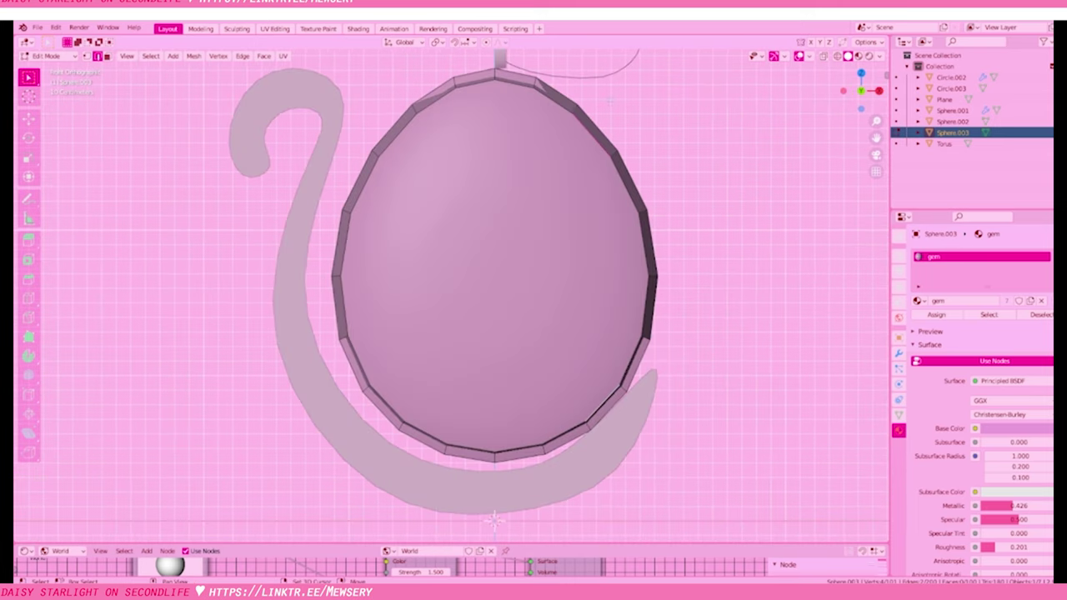
key(KP_3)
key(e)
right_click(714, 334)
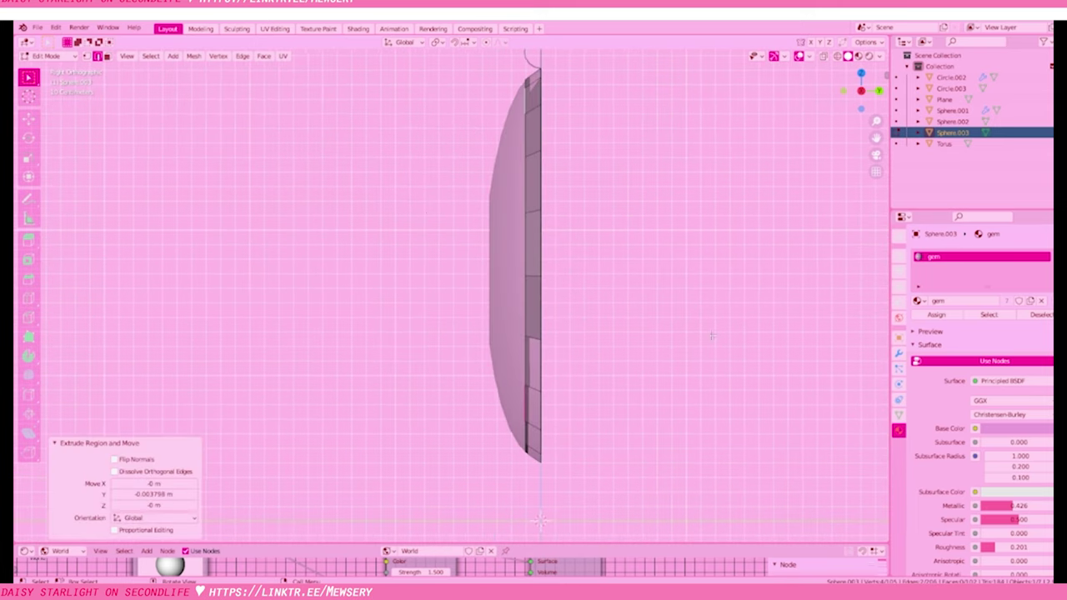
key(g)
key(y)
click(832, 381)
key(s)
click(605, 327)
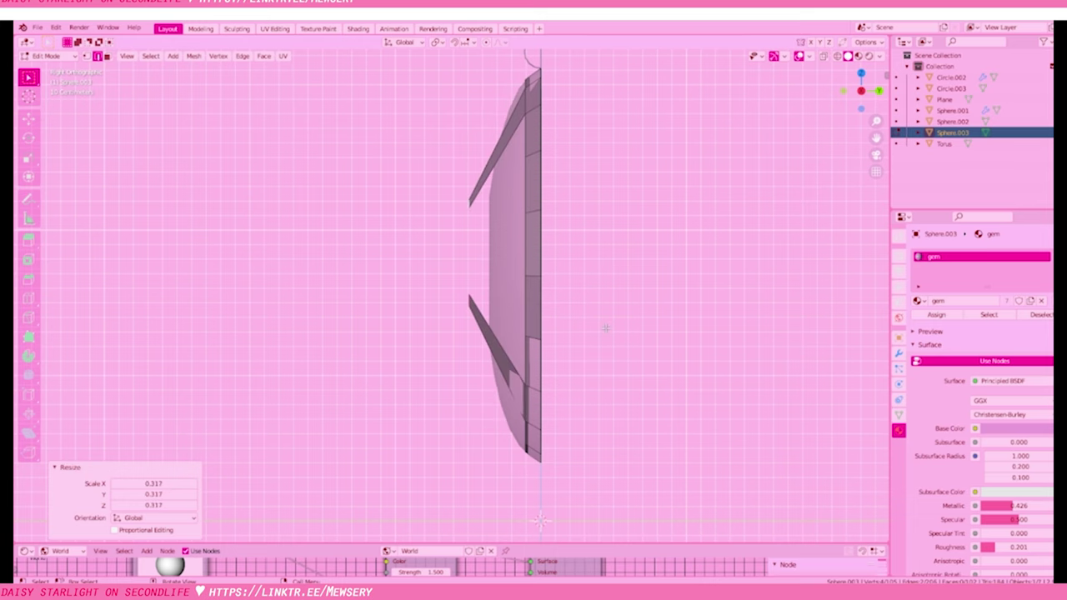
Enlarge the selected corner faces and nudge them slightly along Y in side view
key(KP_1)
key(KP_3)
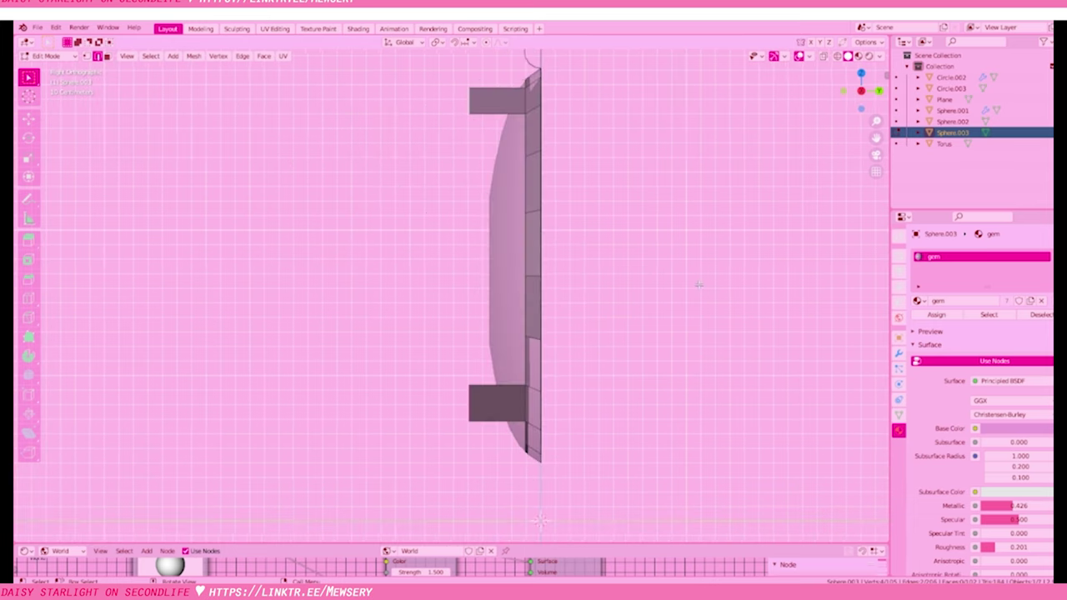
key(s)
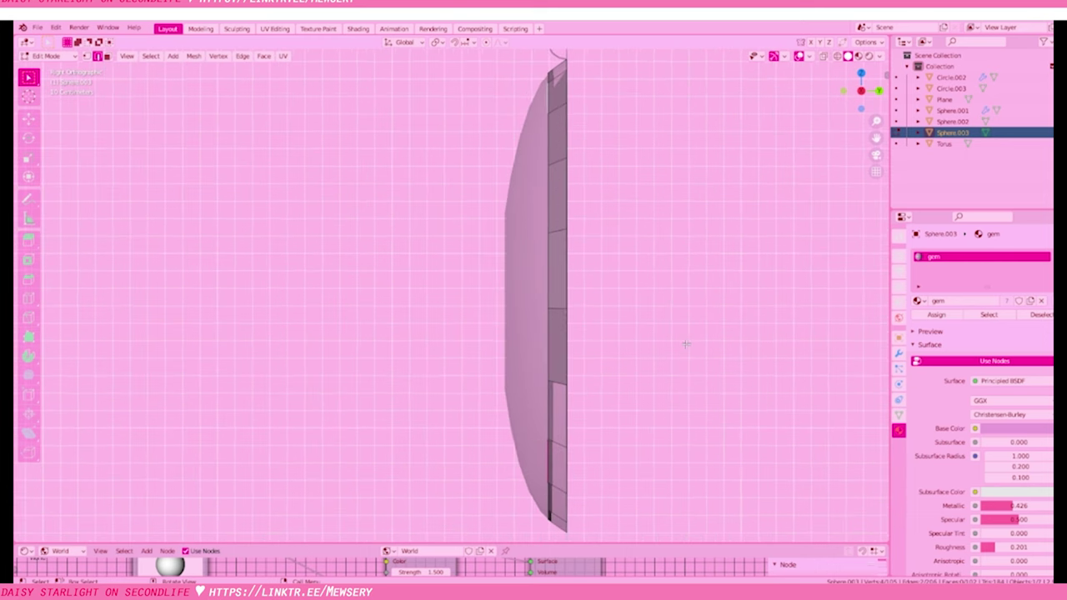
click(692, 354)
key(g)
key(y)
click(664, 360)
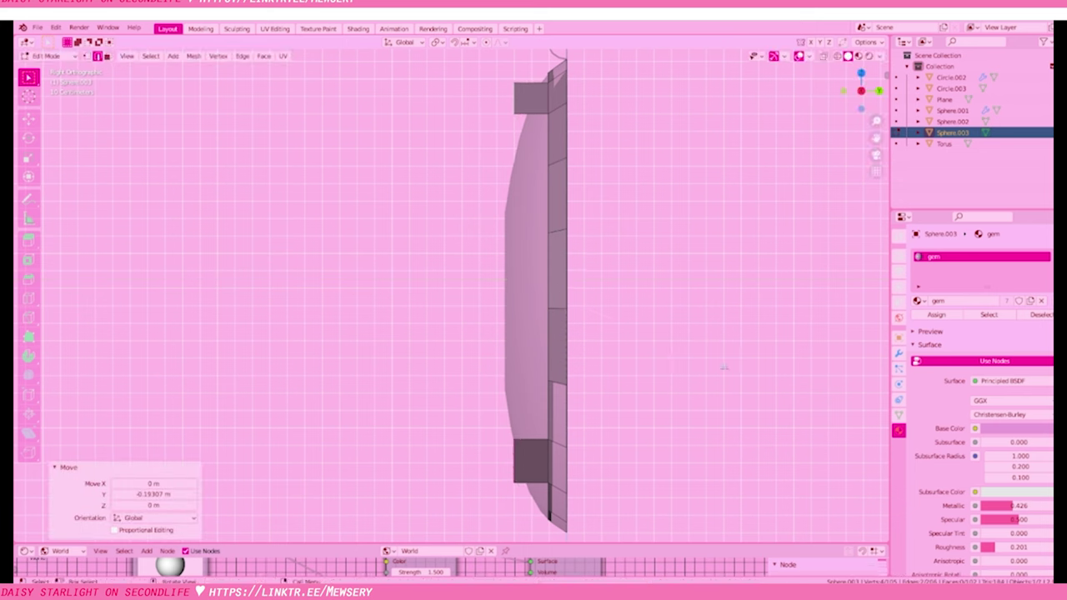
Switch the pivot to Individual Origins and shrink the rim pieces to 0.704
key(KP_1)
click(435, 42)
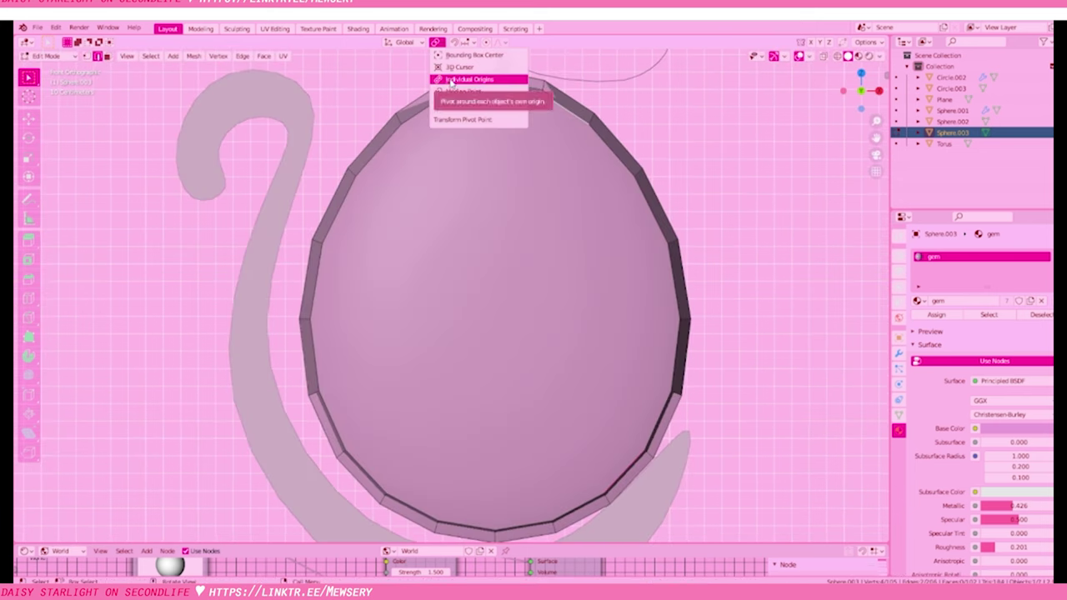
click(452, 78)
key(KP_3)
key(s)
click(761, 317)
Set Normal transform orientation and move the corner faces along Y
key(KP_1)
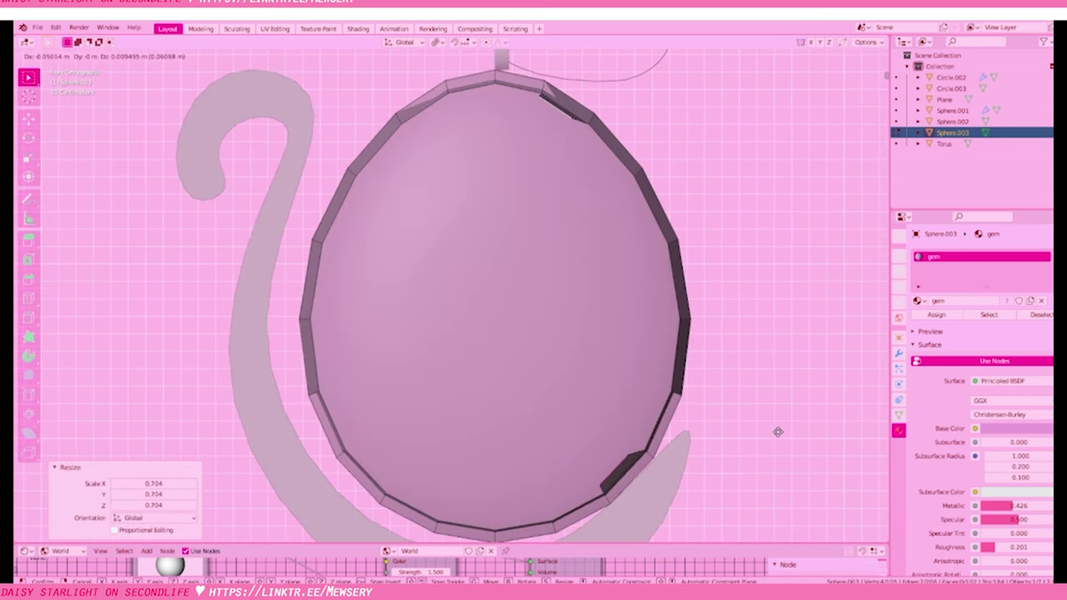
key(KP_3)
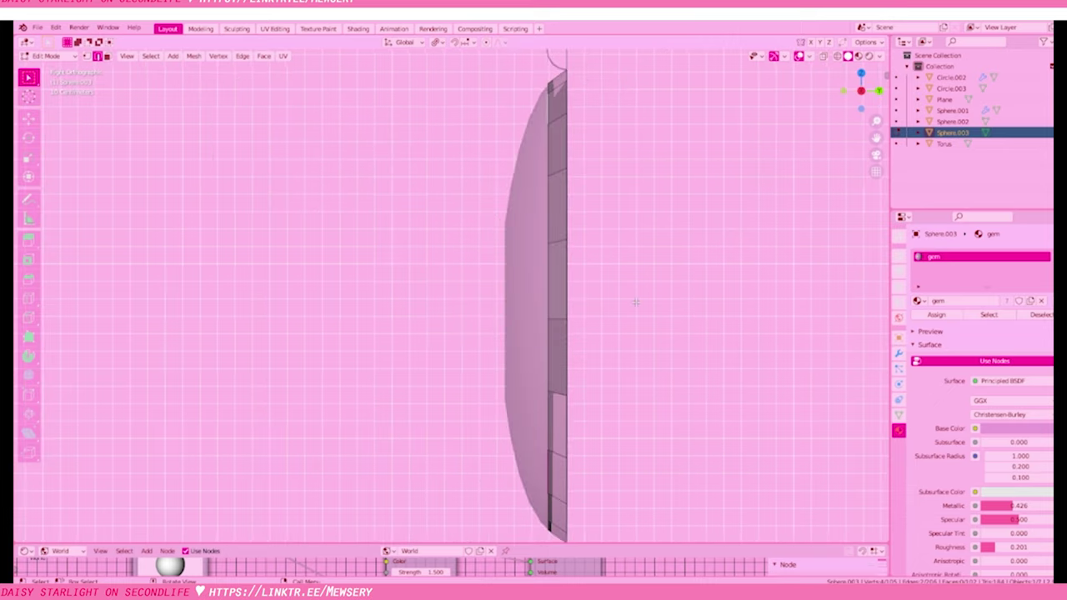
key(g)
click(637, 304)
click(406, 42)
click(392, 101)
click(440, 42)
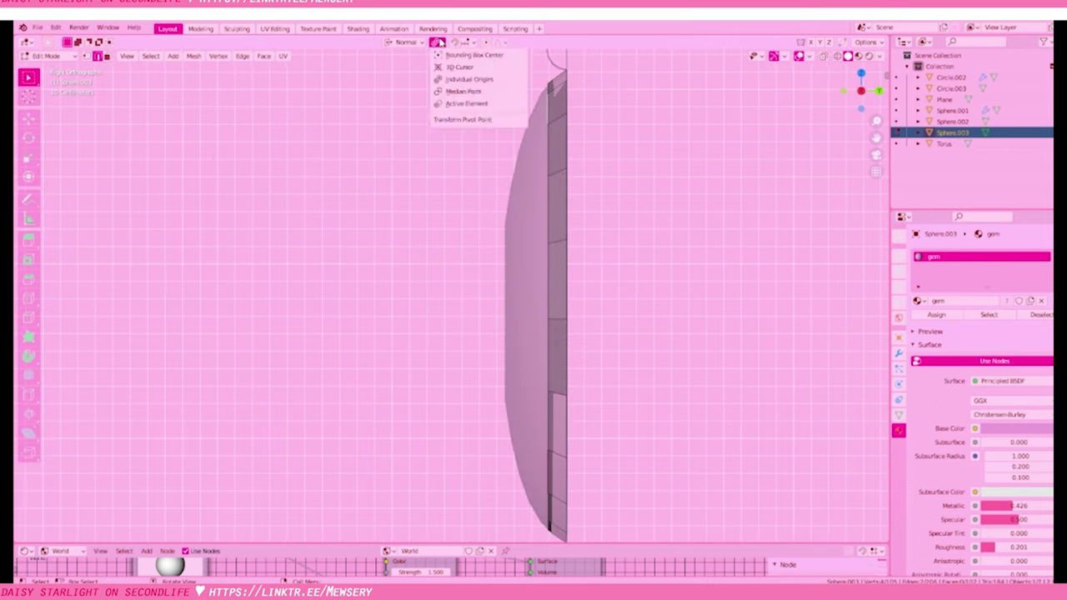
key(g)
key(y)
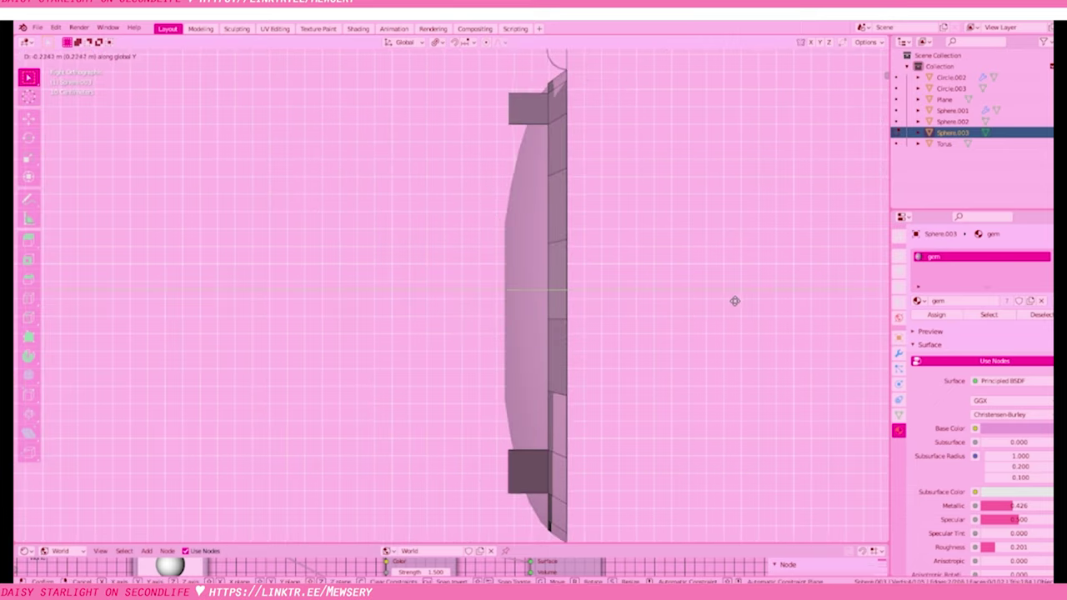
click(741, 300)
Rescale the corner faces about their own centres to 0.703, then shift them along X
key(s)
click(691, 303)
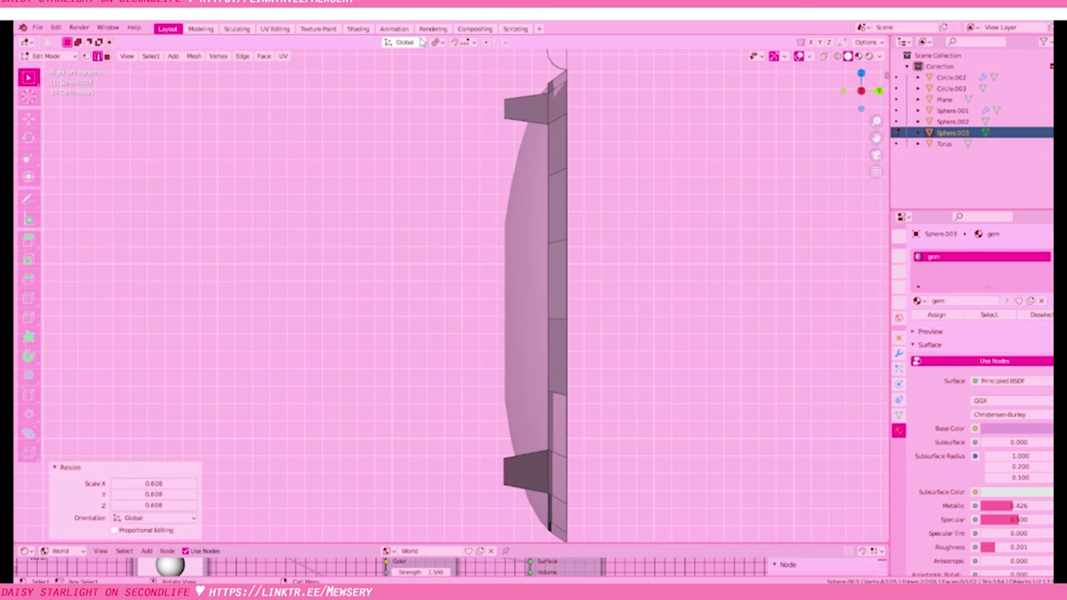
click(436, 42)
click(451, 84)
key(s)
click(736, 317)
key(KP_1)
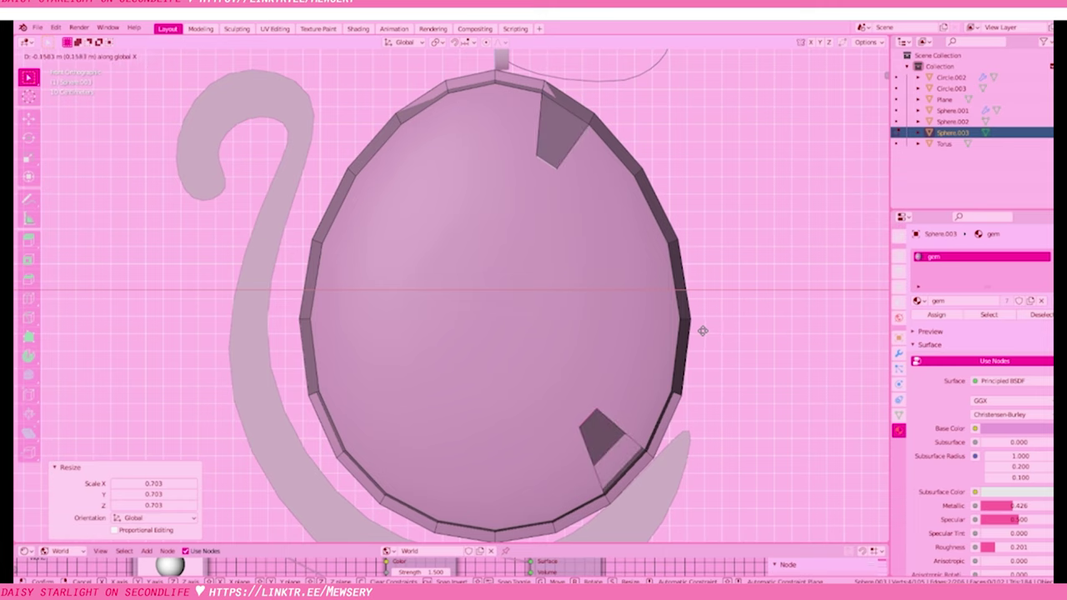
click(722, 342)
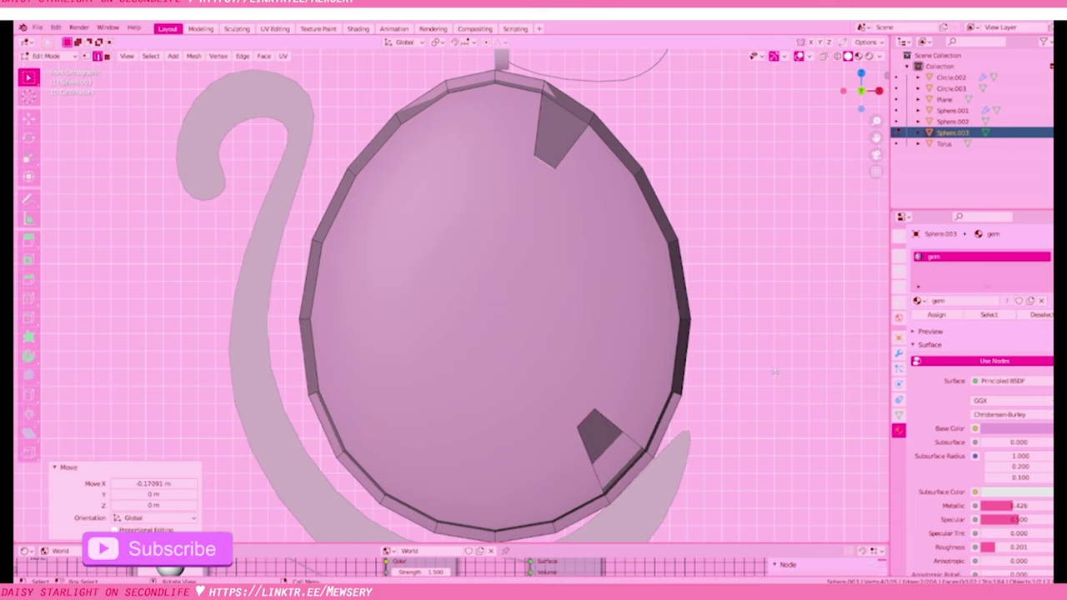
Move the corner faces in depth along Y and scale them to 1.059
key(s)
key(Escape)
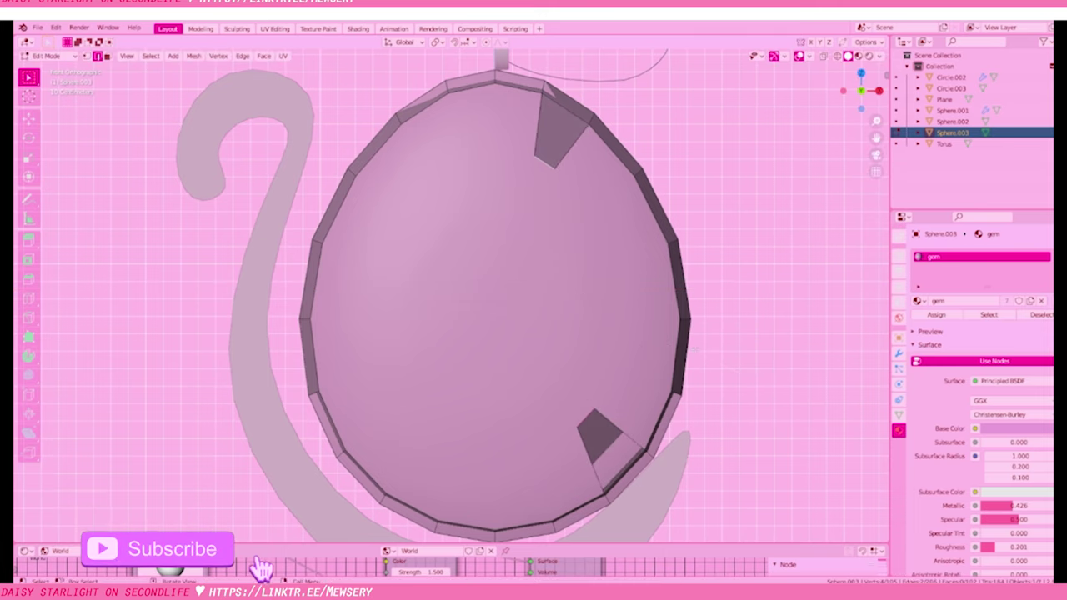
key(KP_3)
key(g)
key(y)
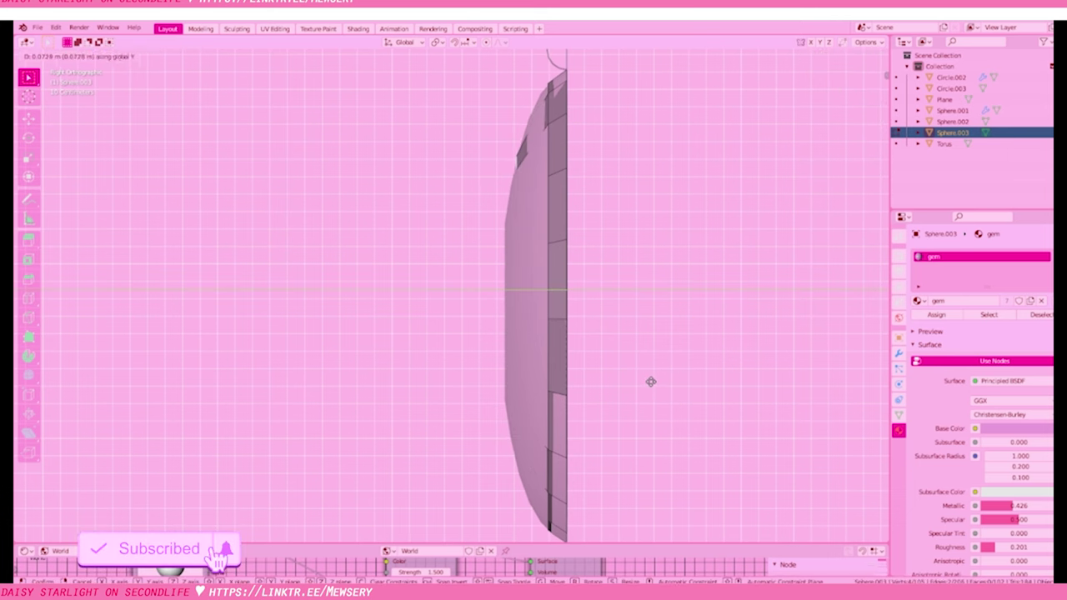
click(649, 382)
key(KP_1)
key(s)
click(684, 330)
Move the faces 0.00633 m in Y, then raise and reposition the corner piece in front view
key(KP_3)
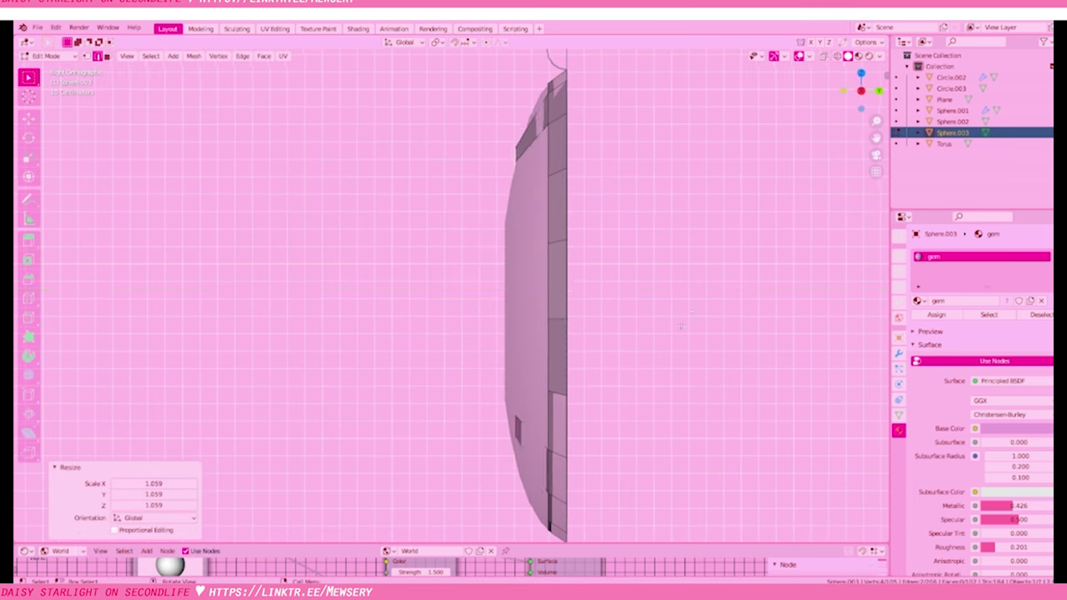
key(g)
key(y)
click(682, 337)
key(KP_1)
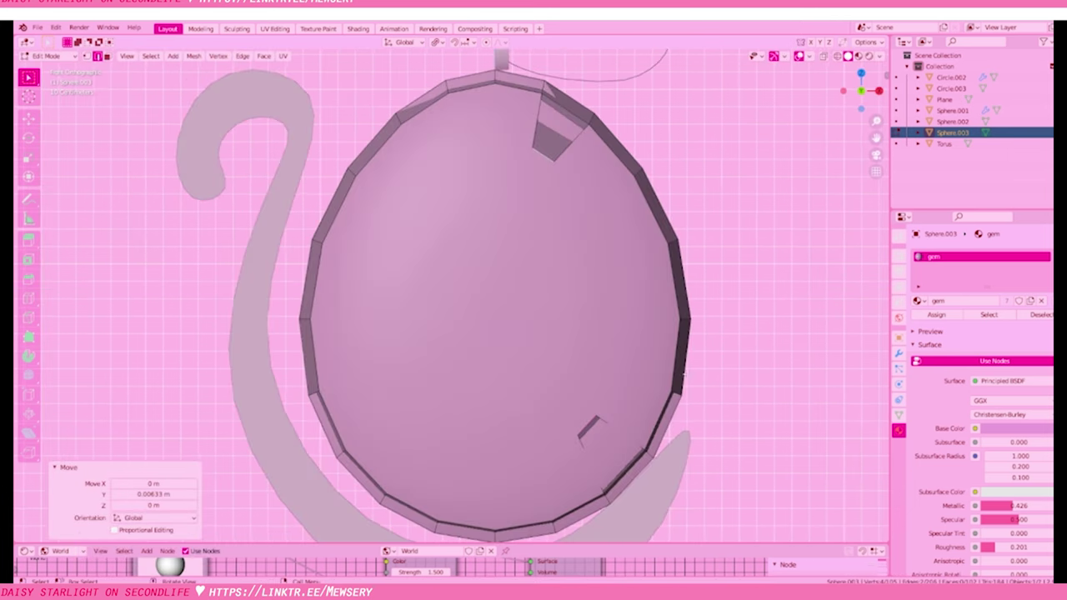
key(g)
right_click(699, 360)
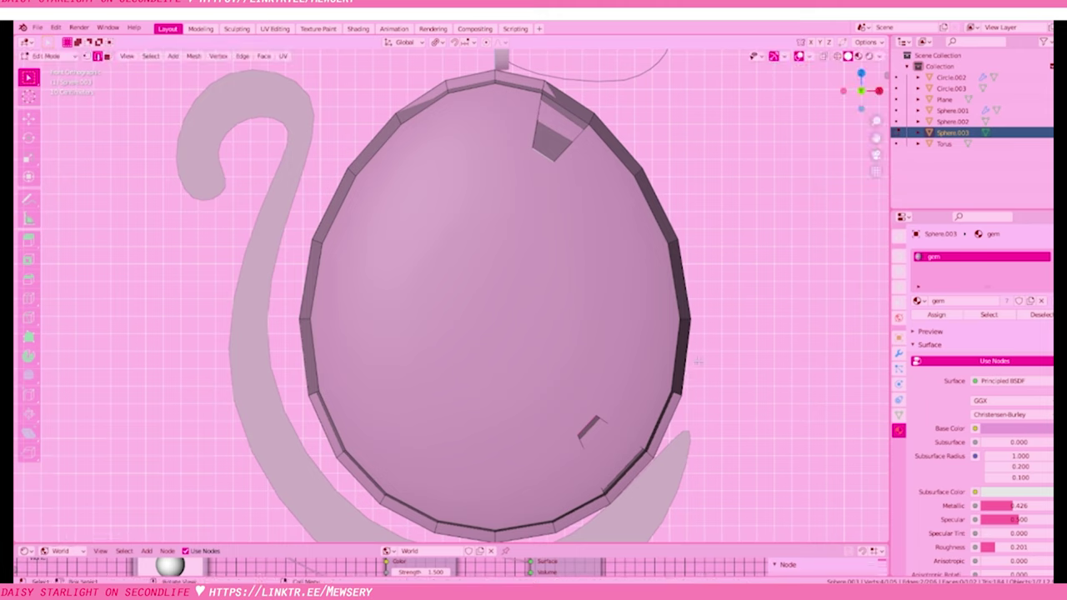
click(602, 170)
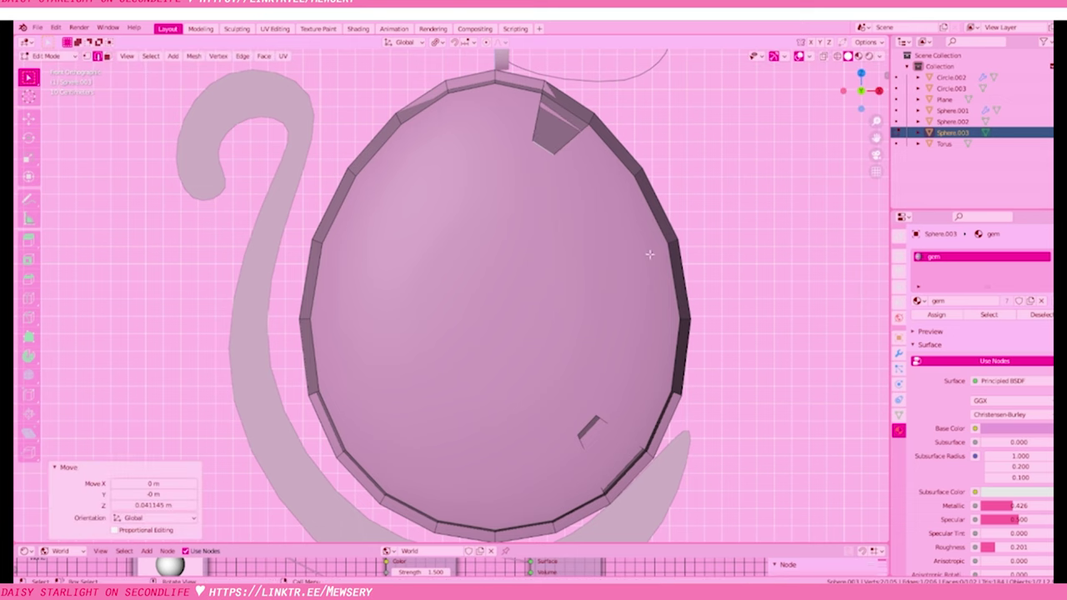
key(g)
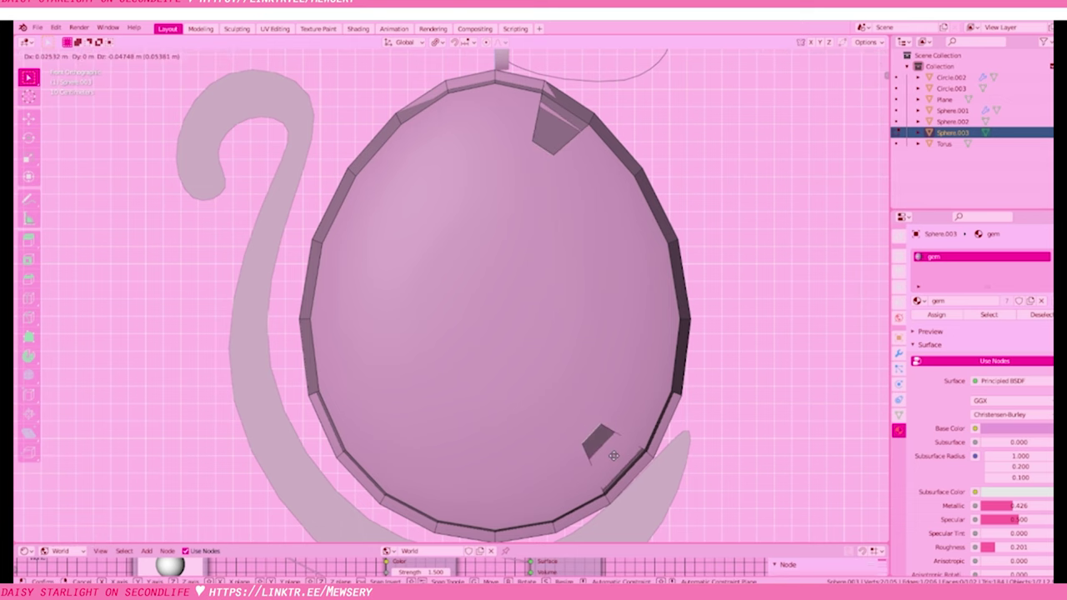
click(613, 456)
Push the corner piece 0.0158 m along Y, then check it from front and top
key(KP_3)
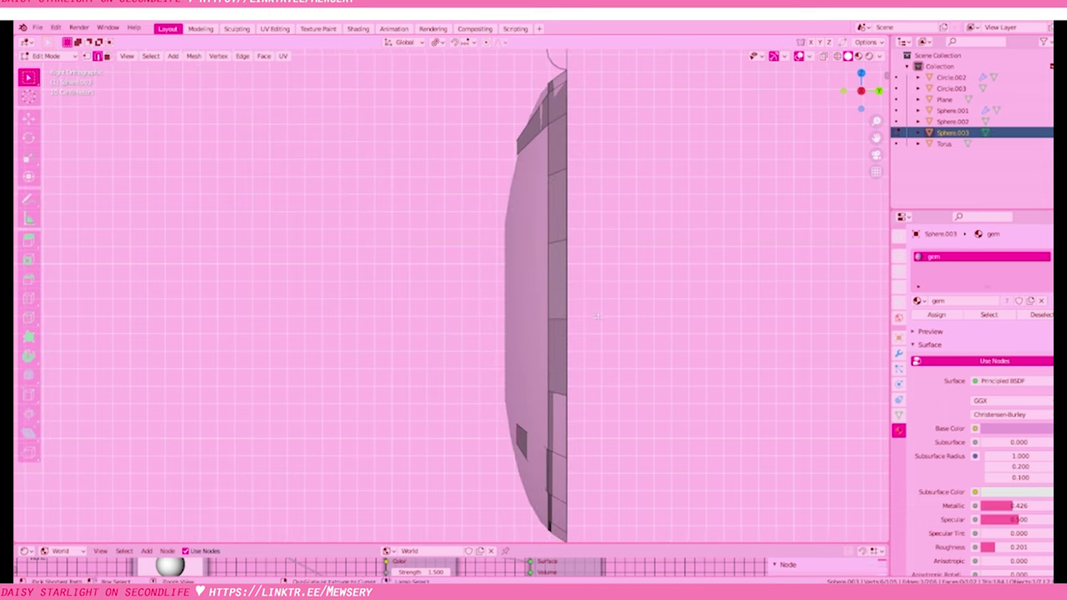
key(KP_1)
key(KP_3)
key(g)
key(y)
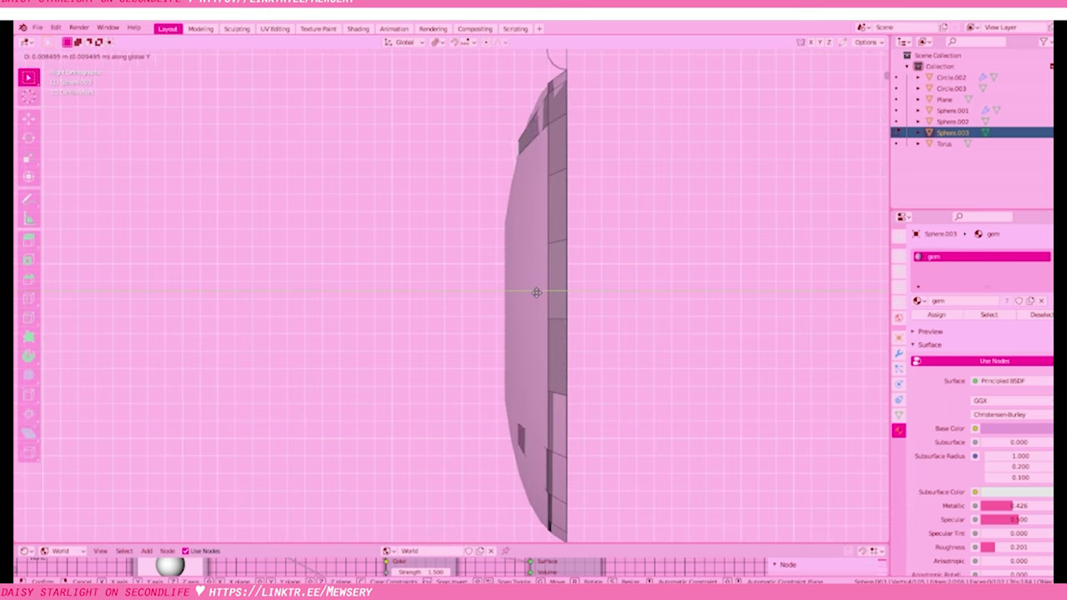
click(537, 292)
click(587, 232)
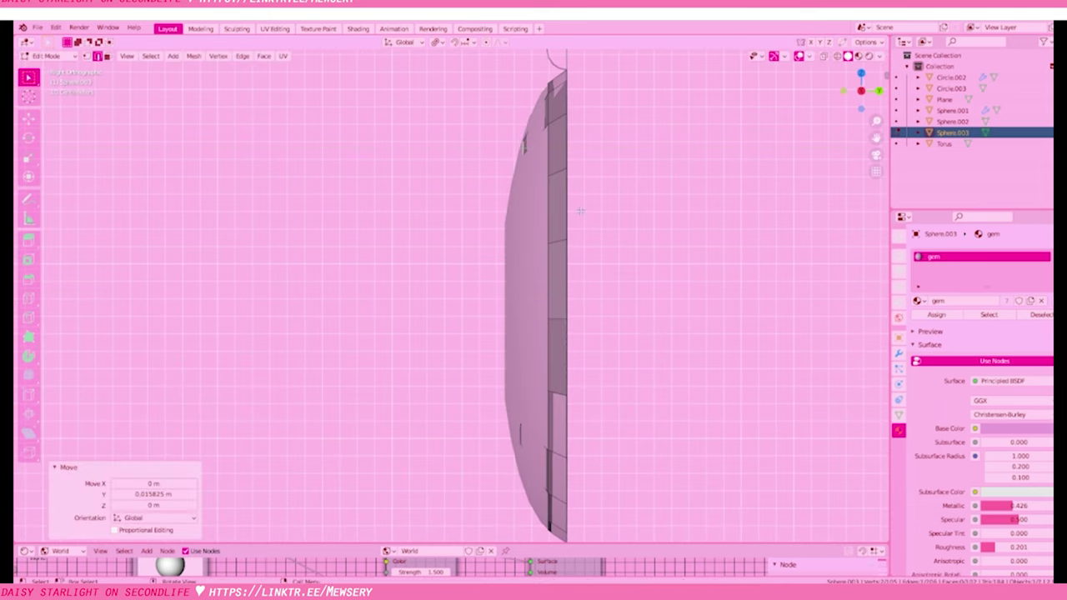
key(KP_1)
key(KP_7)
Delete the egg's middle face strip and its left half, then return to Object Mode
key(3)
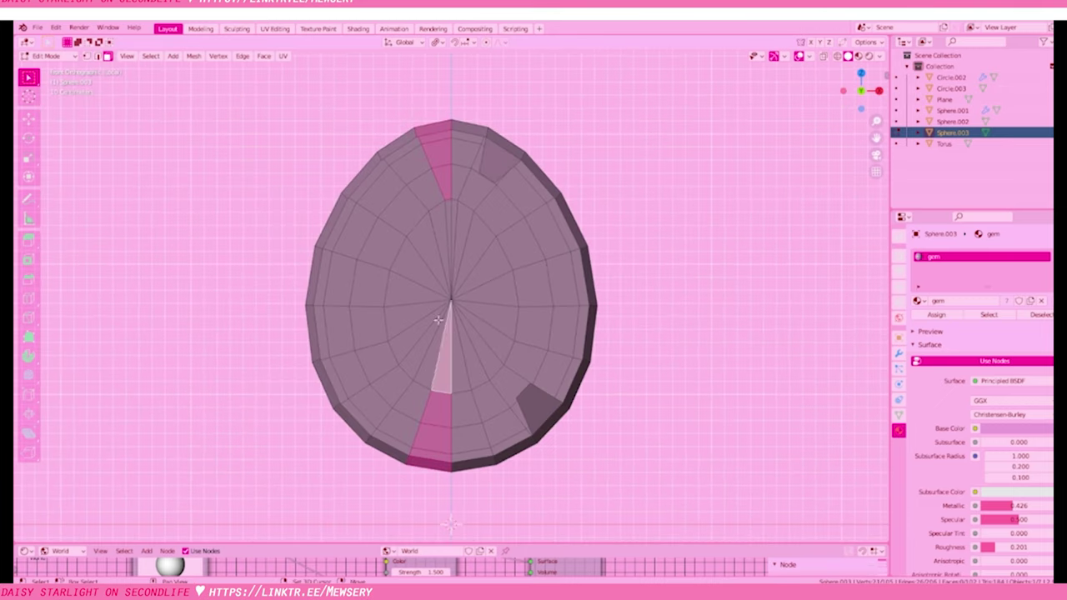
key(x)
click(448, 211)
key(l)
key(x)
click(395, 235)
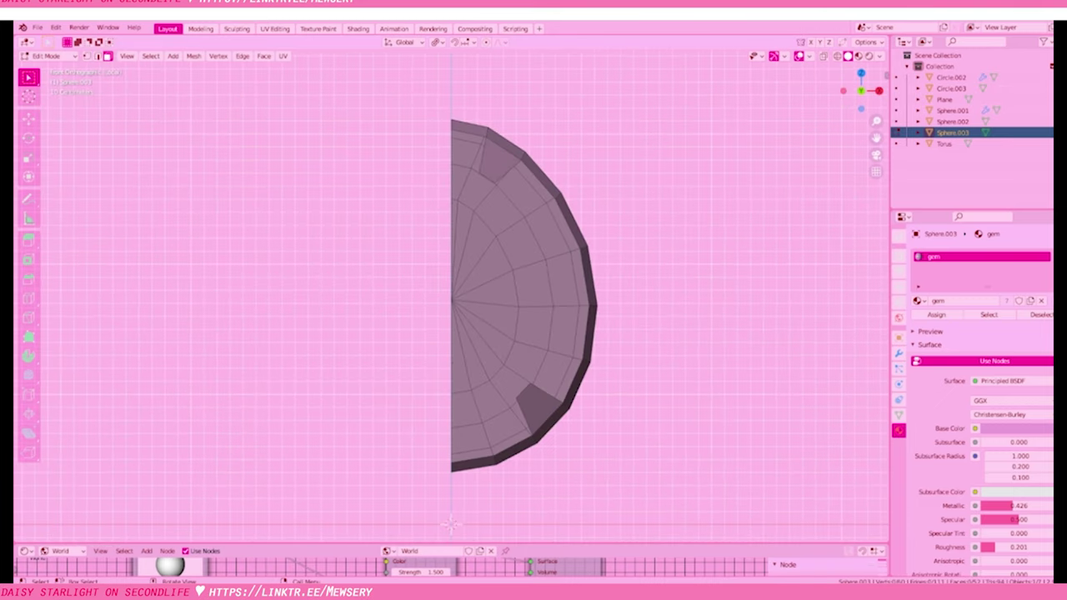
key(Tab)
Add Mirror, Solidify at 0.05 m, and Subdivision Surface modifiers to the egg
click(899, 354)
click(934, 255)
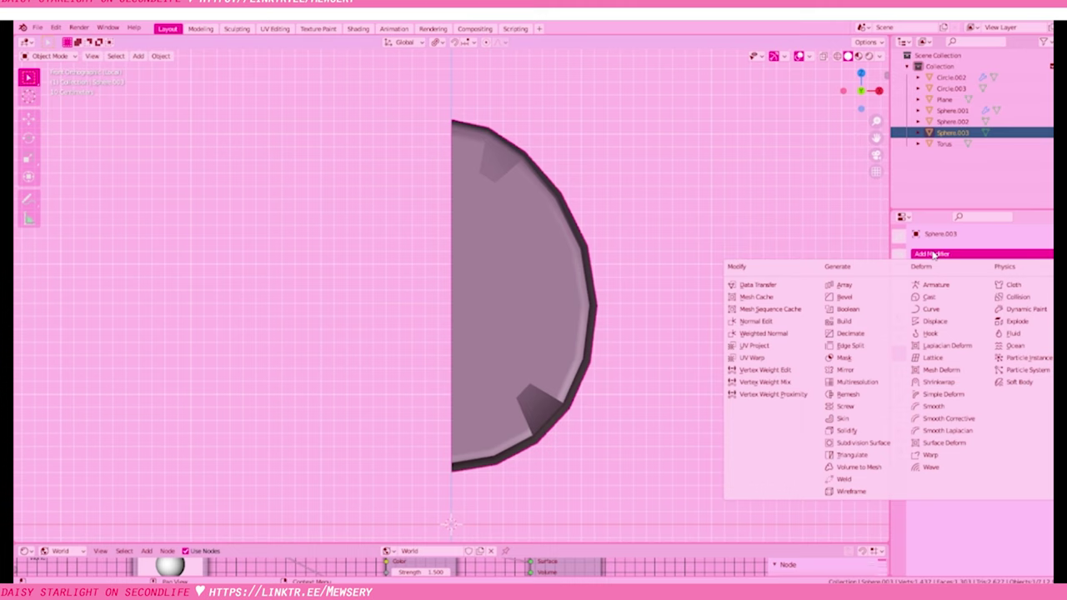
click(863, 370)
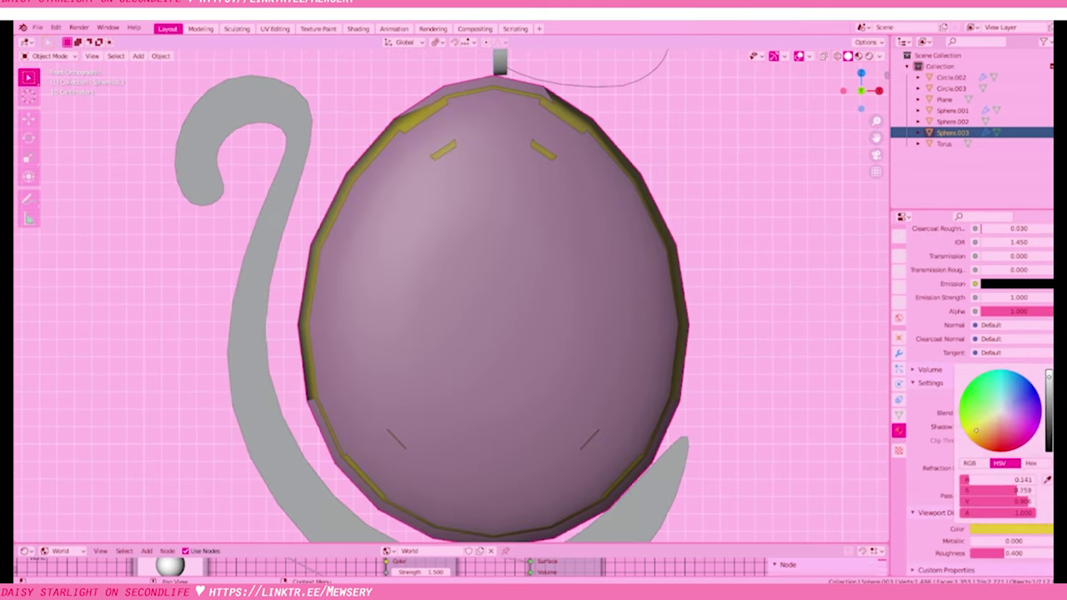
click(965, 255)
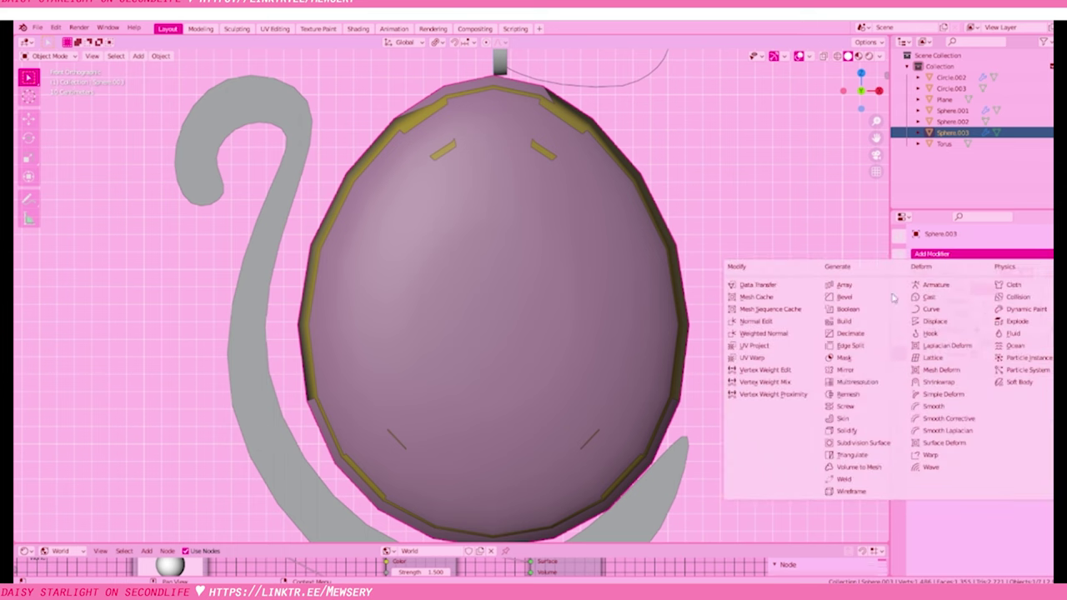
click(859, 432)
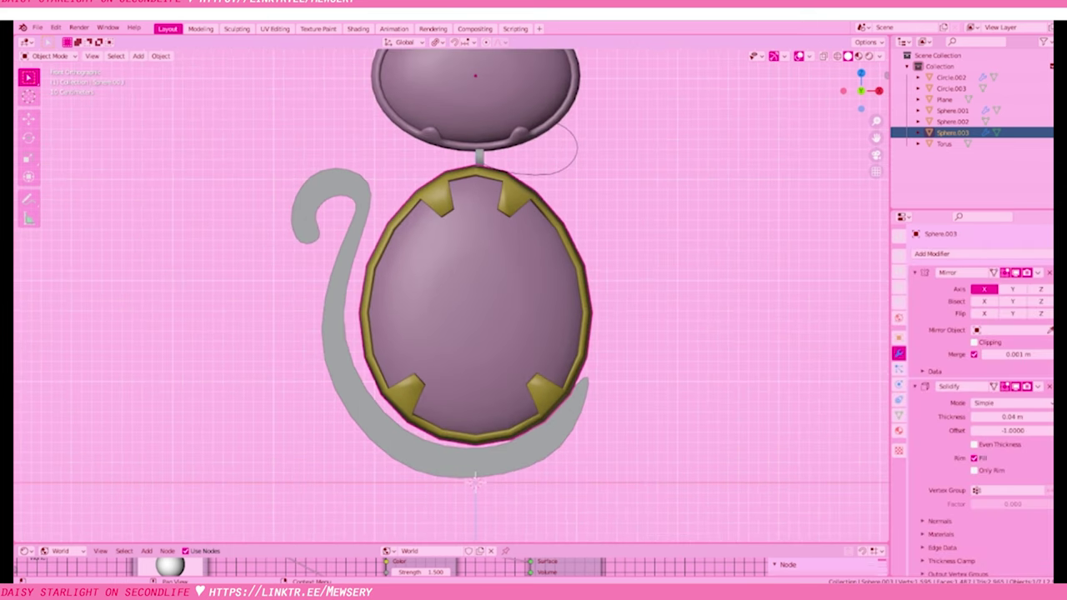
drag(1005, 417, 1021, 417)
click(932, 253)
click(859, 444)
scroll(932, 379, down, 1)
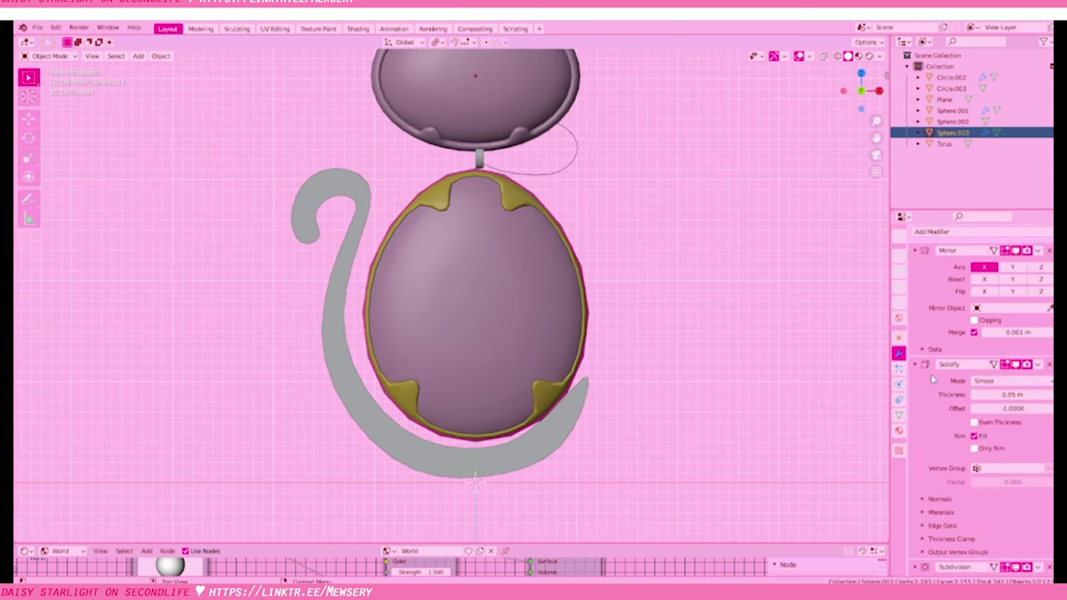
key(Tab)
scroll(504, 221, up, 3)
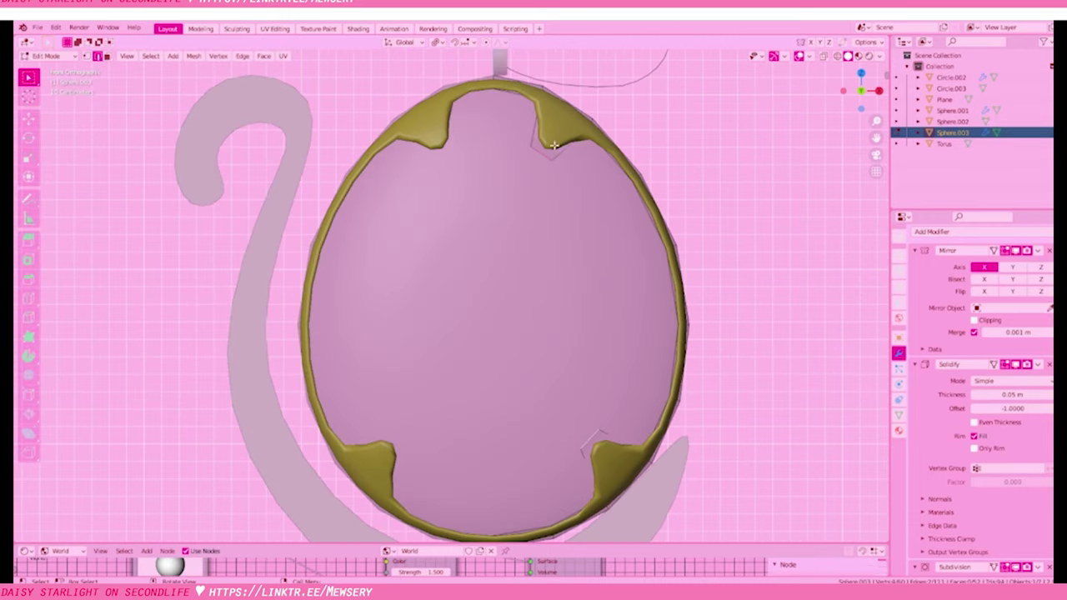
Merge the notch vertices At Center and add loop cuts around the egg
key(m)
click(554, 145)
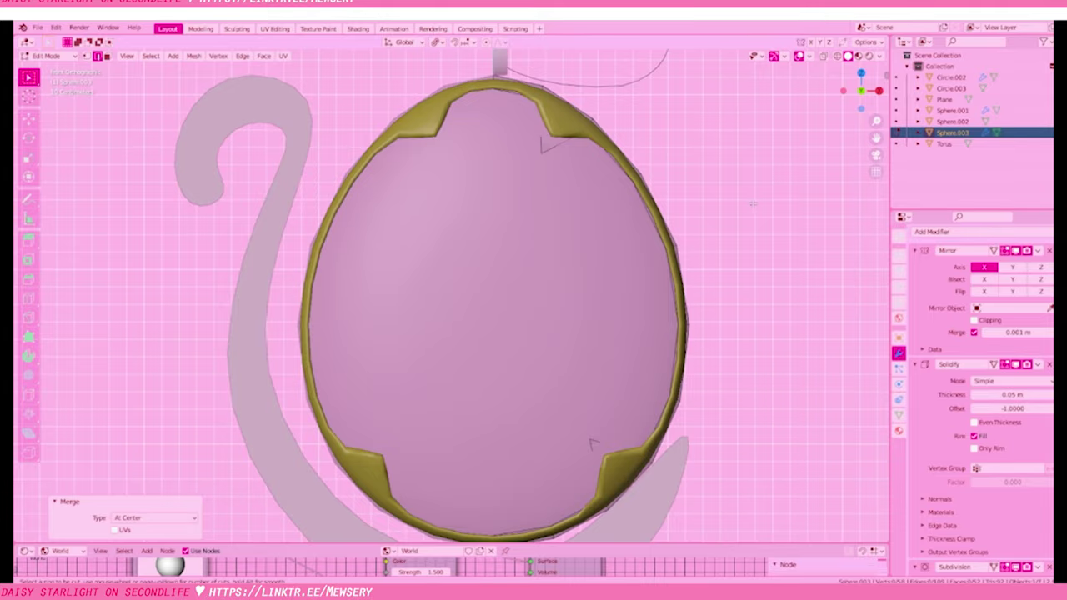
click(590, 444)
click(1016, 365)
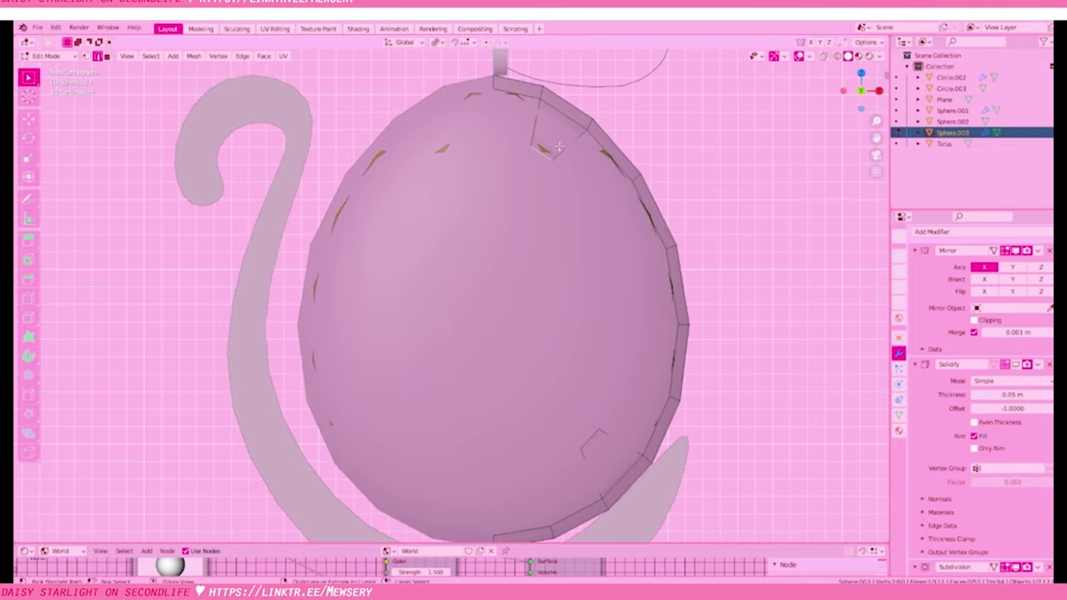
click(558, 147)
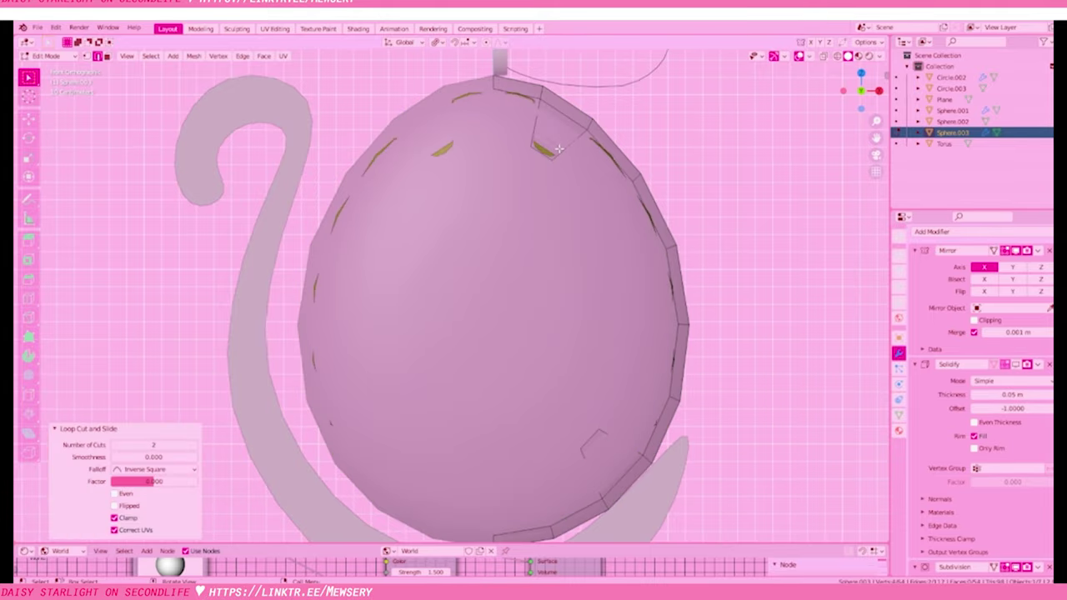
key(m)
click(590, 434)
click(547, 154)
key(m)
click(512, 157)
Raise the gold frame's Solidify thickness to 0.14 m
scroll(479, 300, down, 2)
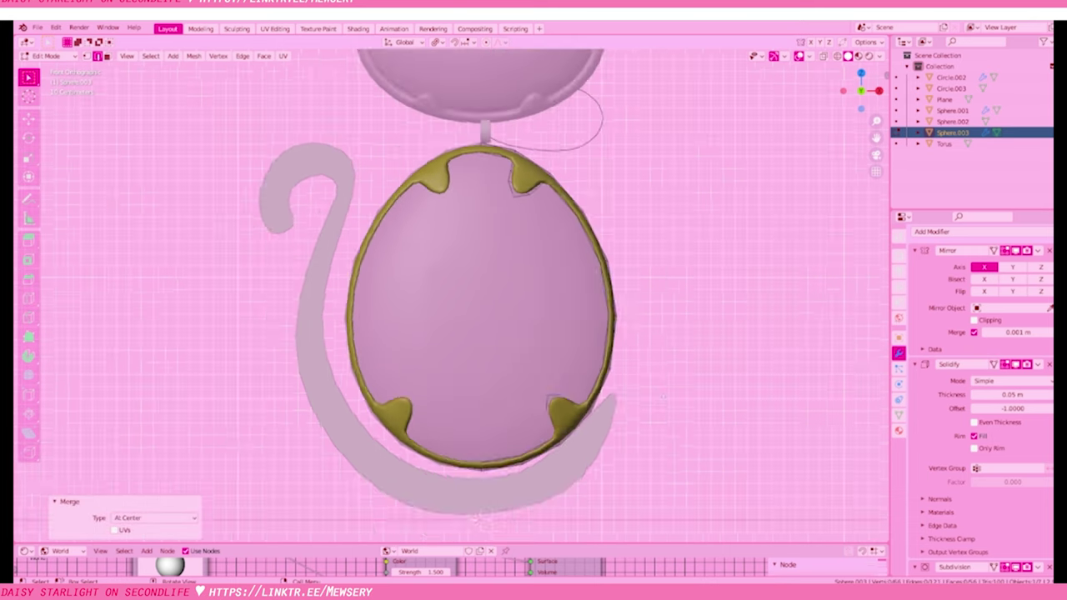
drag(1013, 394, 1046, 350)
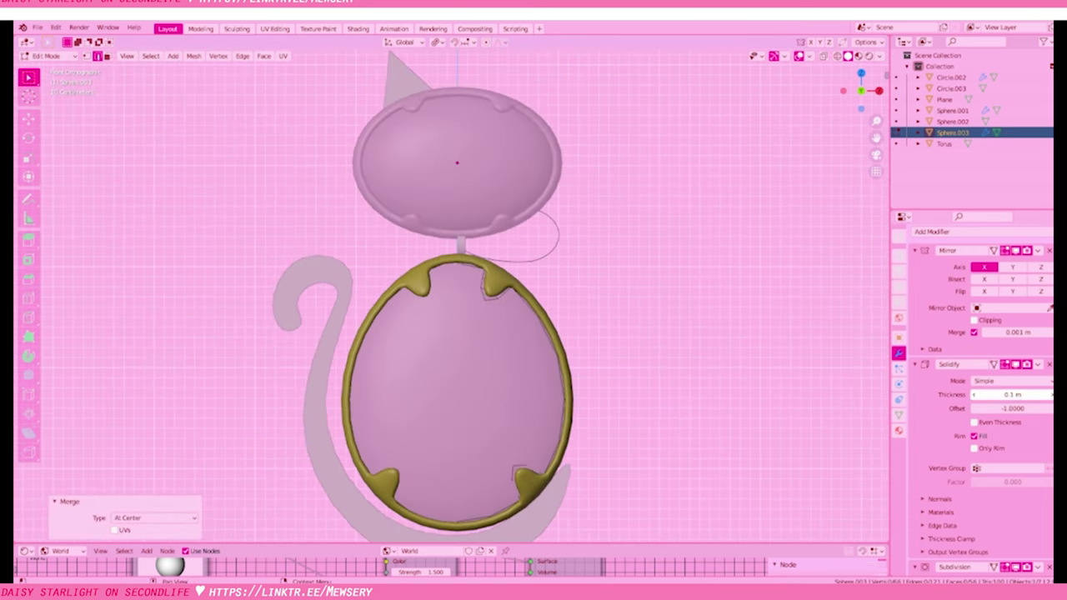
drag(1013, 394, 1029, 394)
scroll(457, 250, up, 1)
scroll(456, 251, up, 3)
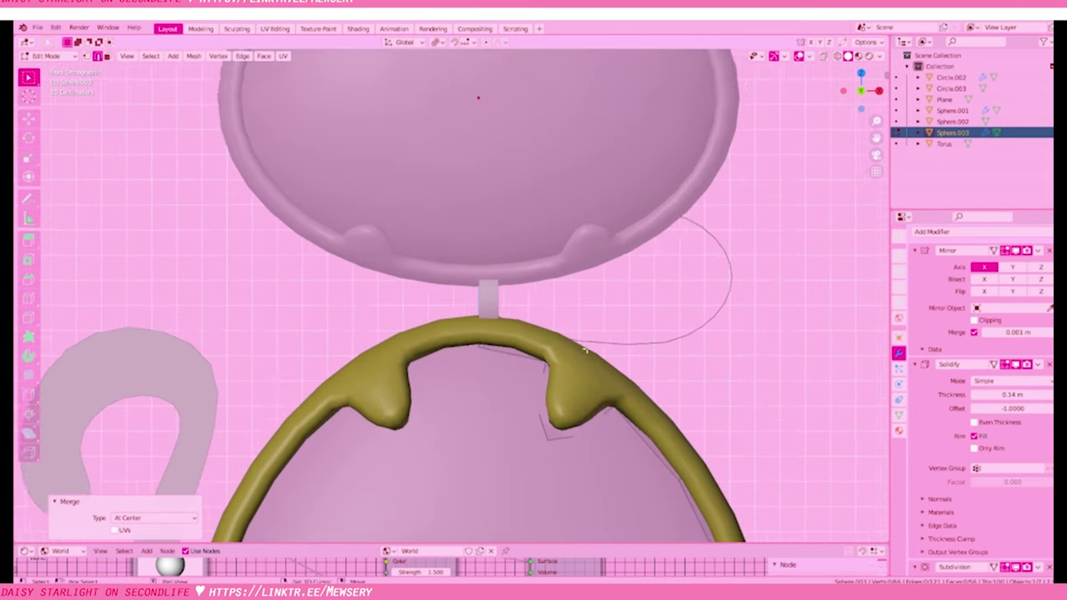
scroll(457, 250, down, 5)
middle_drag(457, 300, 517, 283)
Move the Torus ring -0.2132 m along Y to sit between head and body
key(Tab)
click(624, 279)
key(KP_3)
key(KP_Decimal)
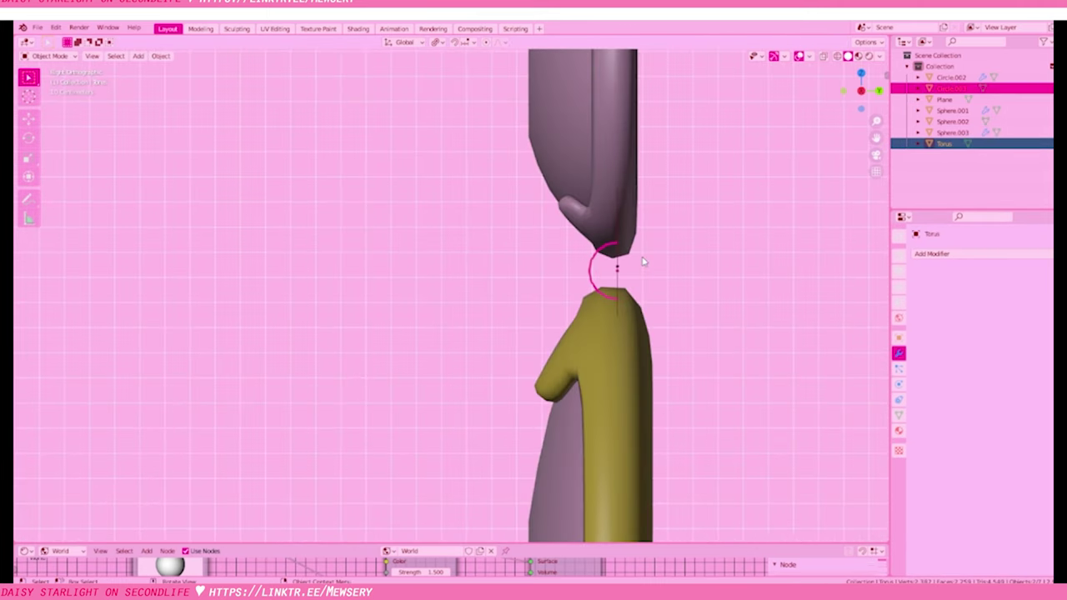
key(g)
key(y)
click(593, 259)
key(KP_1)
shift+middle_drag(593, 259, 552, 292)
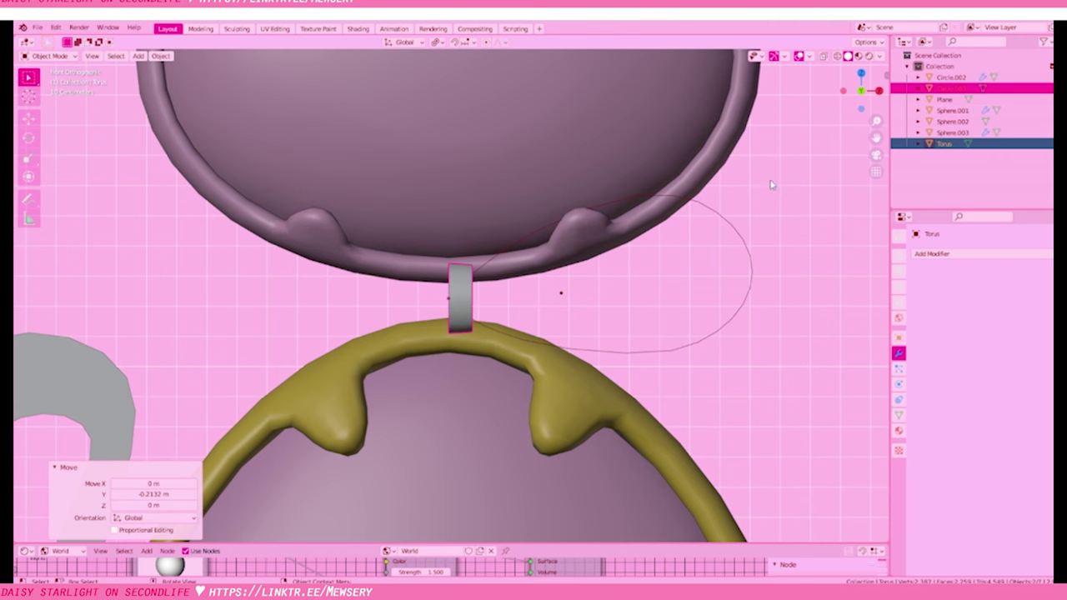
scroll(633, 392, down, 5)
scroll(627, 413, up, 4)
Select oval curve Circle.003, duplicate it, and place the copy beside it
scroll(627, 413, down, 1)
click(695, 302)
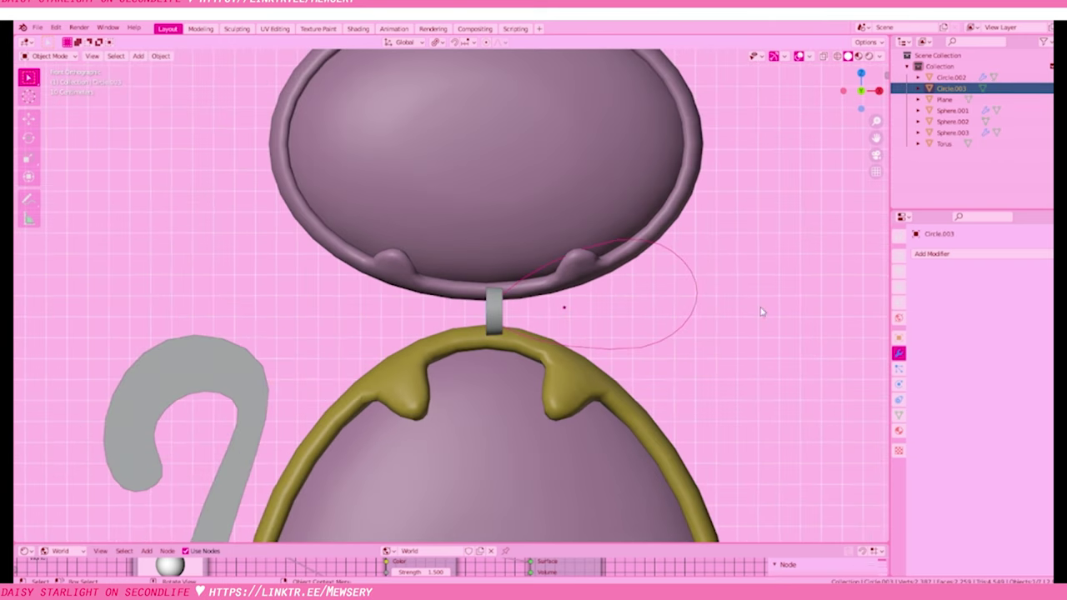
click(898, 414)
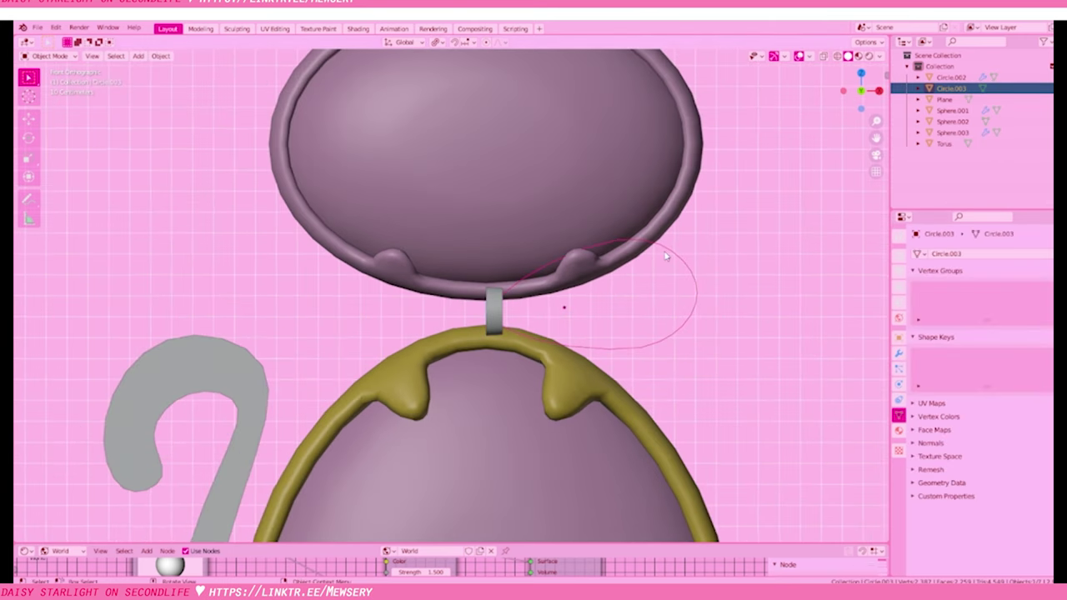
key(KP_3)
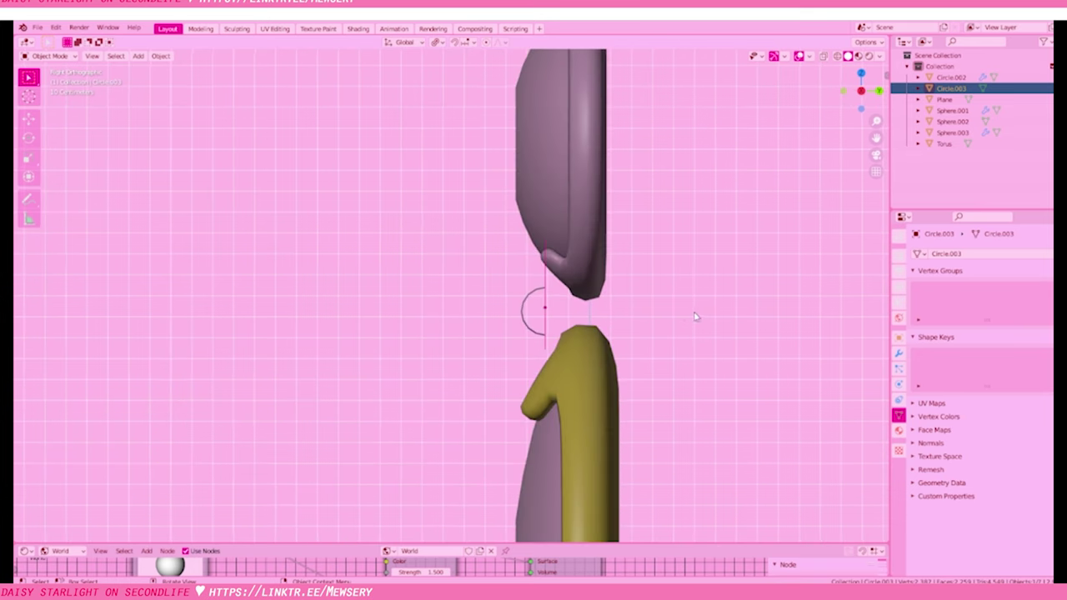
key(shift+d)
click(681, 312)
key(g)
click(681, 315)
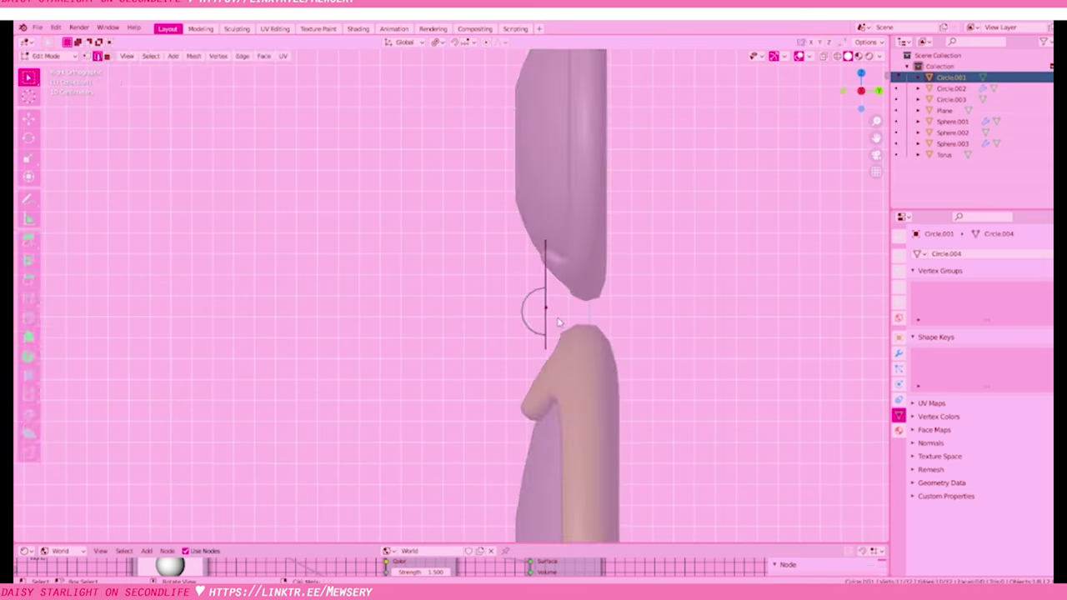
mouse_move(557, 327)
middle_down()
mouse_move(559, 305)
mouse_move(600, 334)
mouse_move(687, 336)
middle_up()
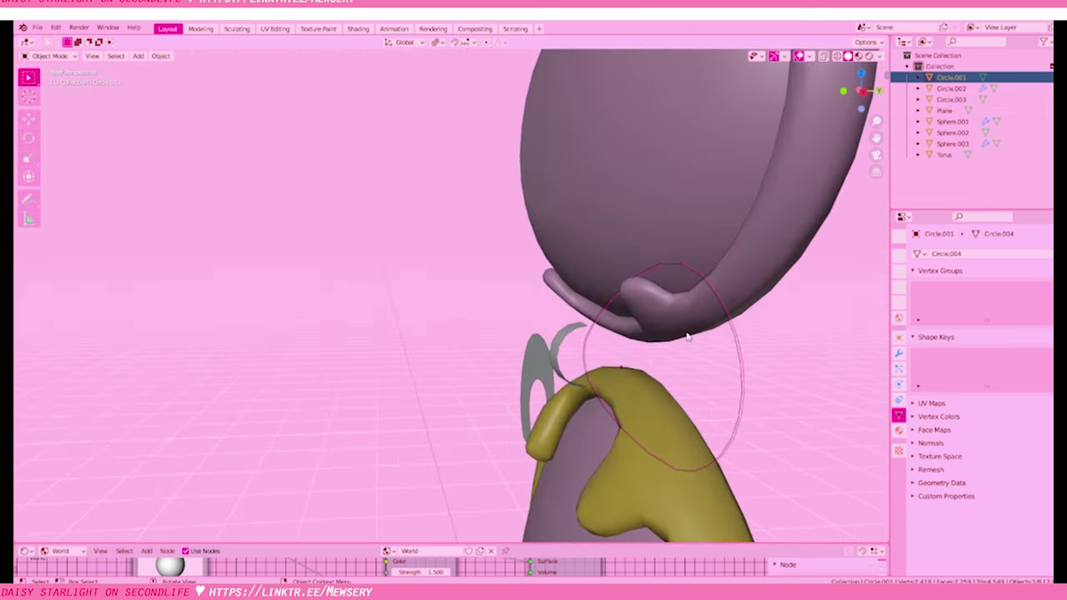
click(734, 331)
key(KP_1)
Convert the oval to a mesh and then back into a curve
scroll(488, 288, up, 3)
click(160, 56)
click(300, 348)
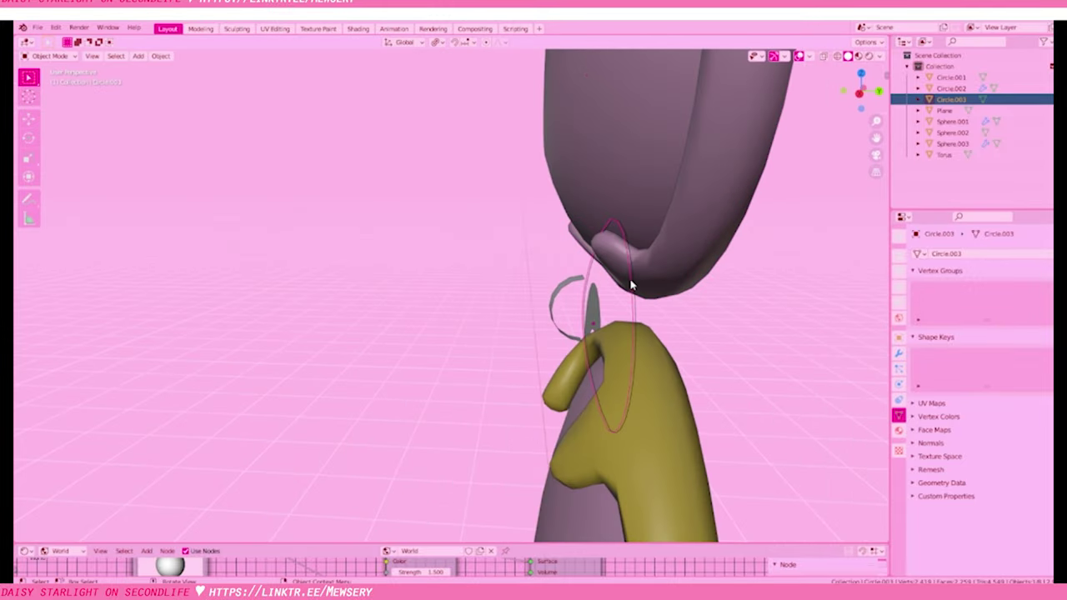
click(160, 56)
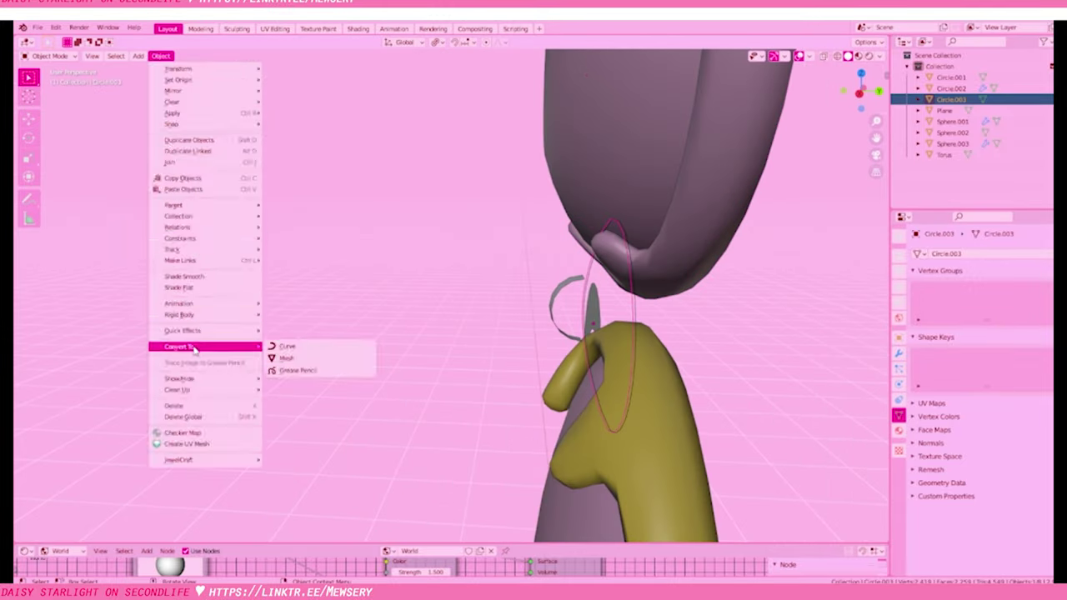
click(304, 342)
Set the curve's Bevel Depth to 0.27 m and convert it to a mesh
click(932, 446)
scroll(975, 417, down, 3)
drag(996, 463, 1009, 464)
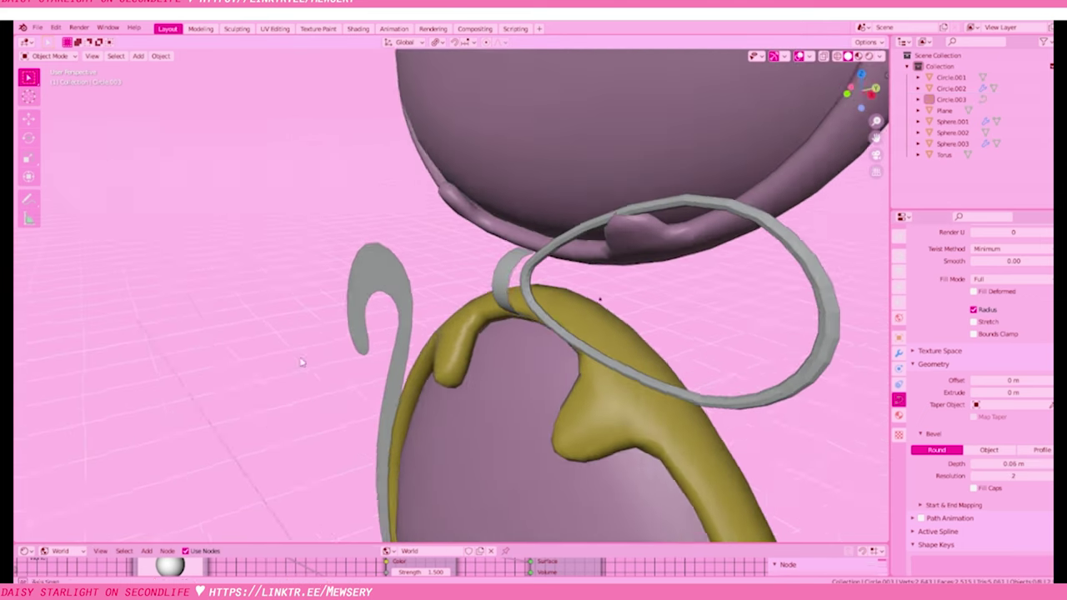
key(KP_1)
drag(1013, 463, 1034, 463)
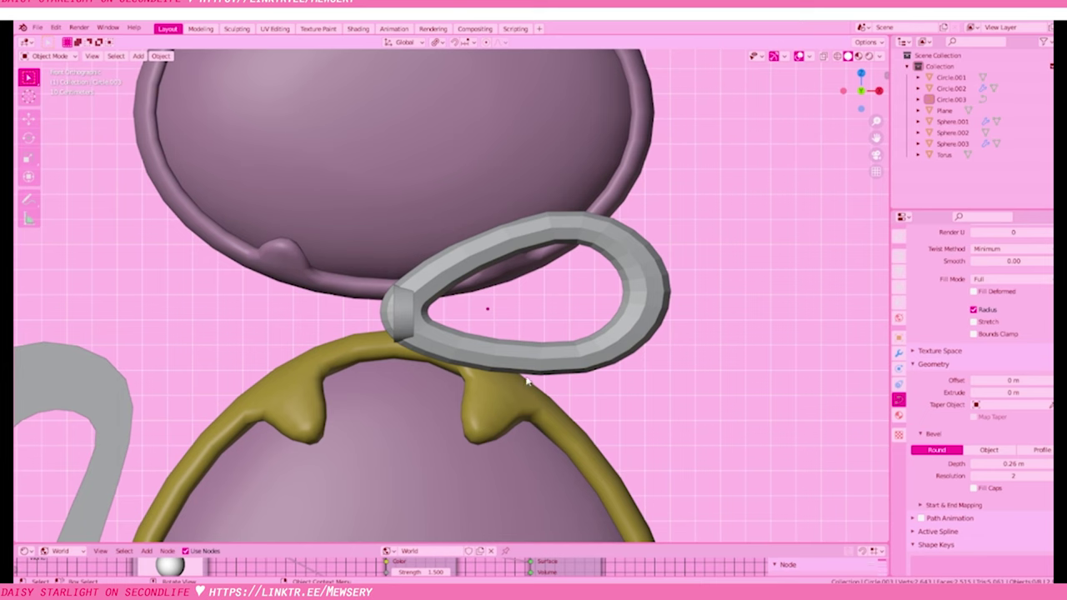
drag(1012, 464, 1025, 463)
scroll(673, 367, down, 2)
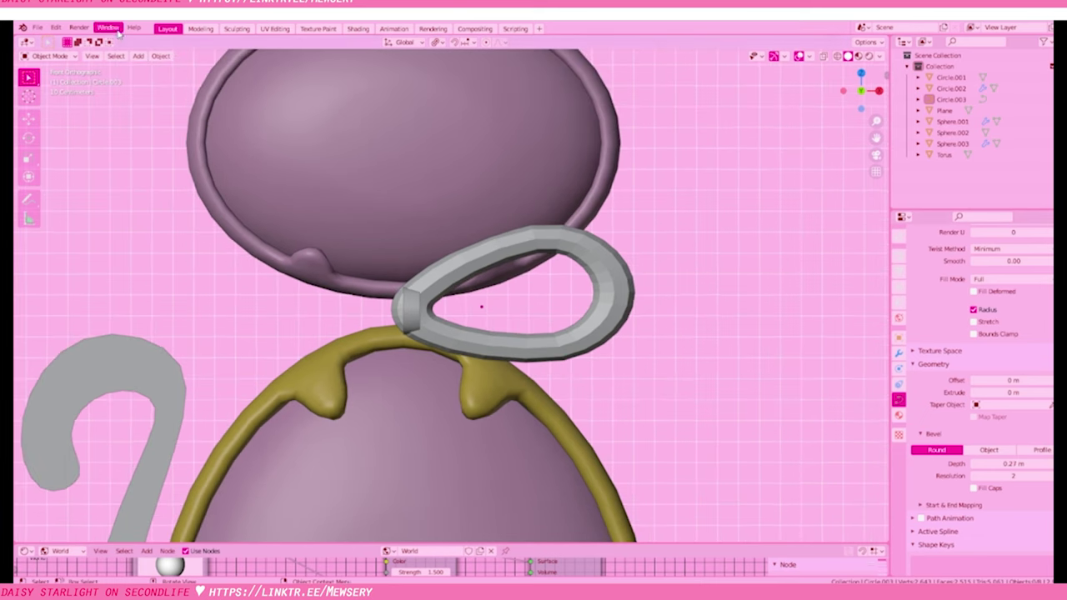
click(161, 56)
click(161, 56)
click(281, 350)
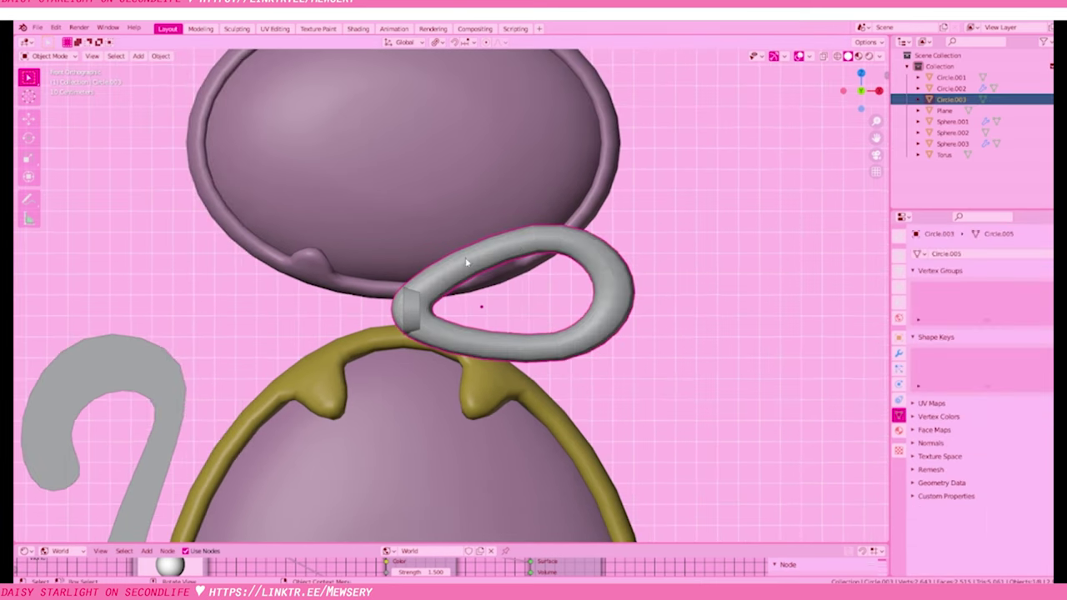
Remove the small Torus band from the cat's neck
scroll(466, 264, up, 3)
click(377, 321)
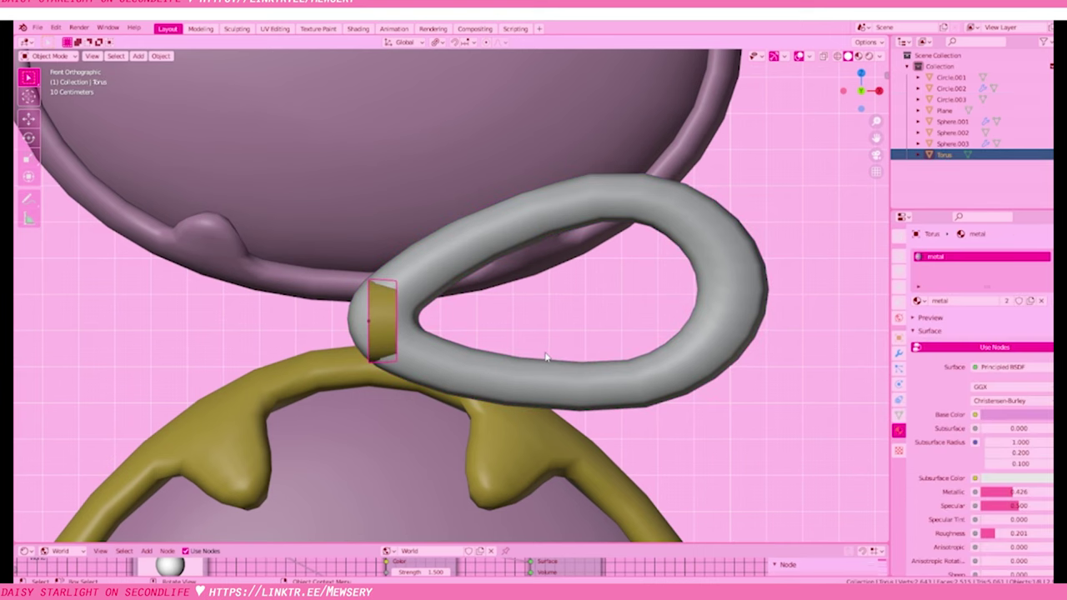
key(s)
key(ctrl+z)
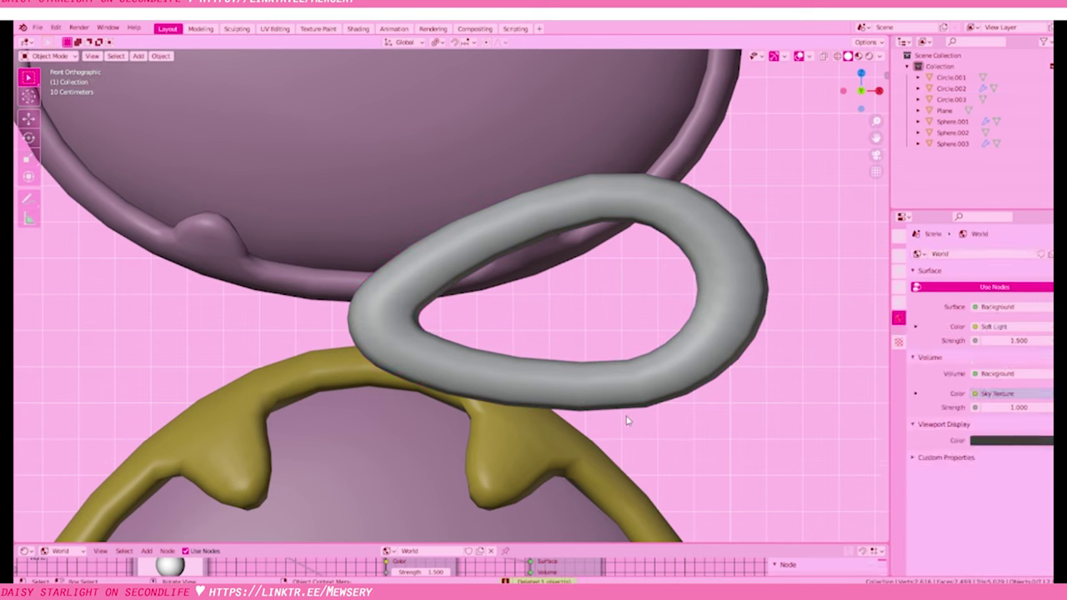
scroll(627, 421, up, 3)
scroll(445, 424, down, 3)
scroll(479, 305, down, 2)
scroll(493, 309, up, 2)
key(ctrl+z)
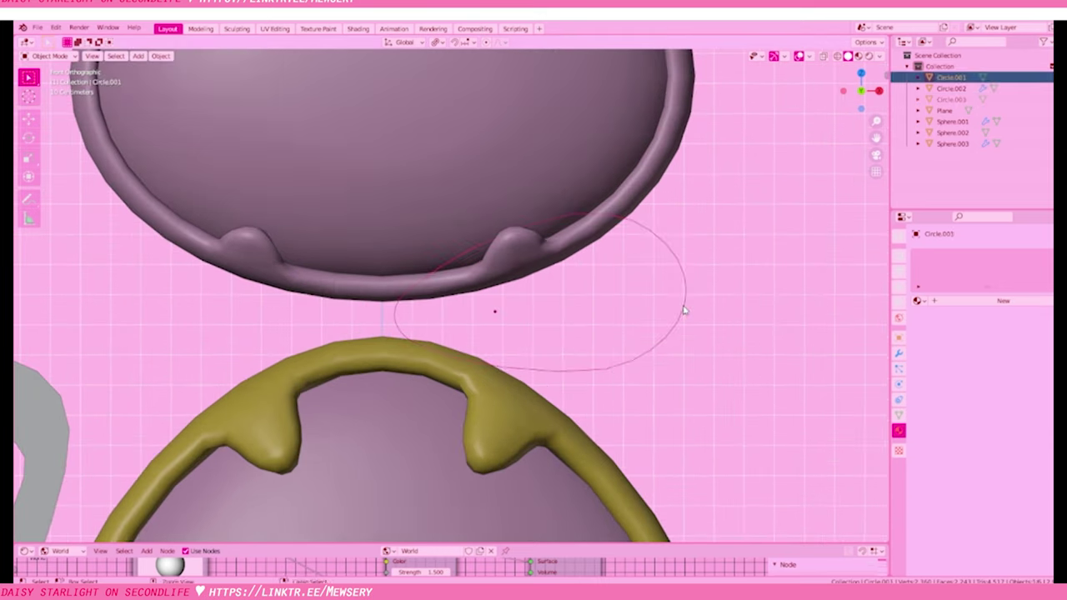
key(ctrl+z)
Assign the gold metal material to the bow loop Circle.003
scroll(691, 303, up, 2)
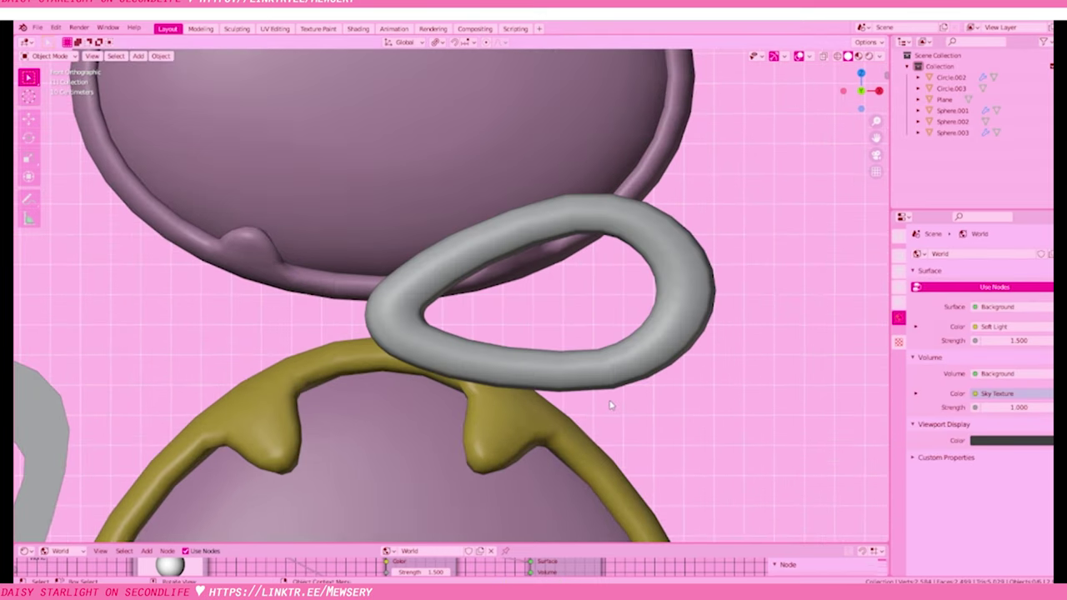
scroll(611, 406, down, 3)
key(ctrl+z)
click(918, 300)
click(942, 333)
scroll(631, 370, down, 3)
scroll(631, 369, up, 1)
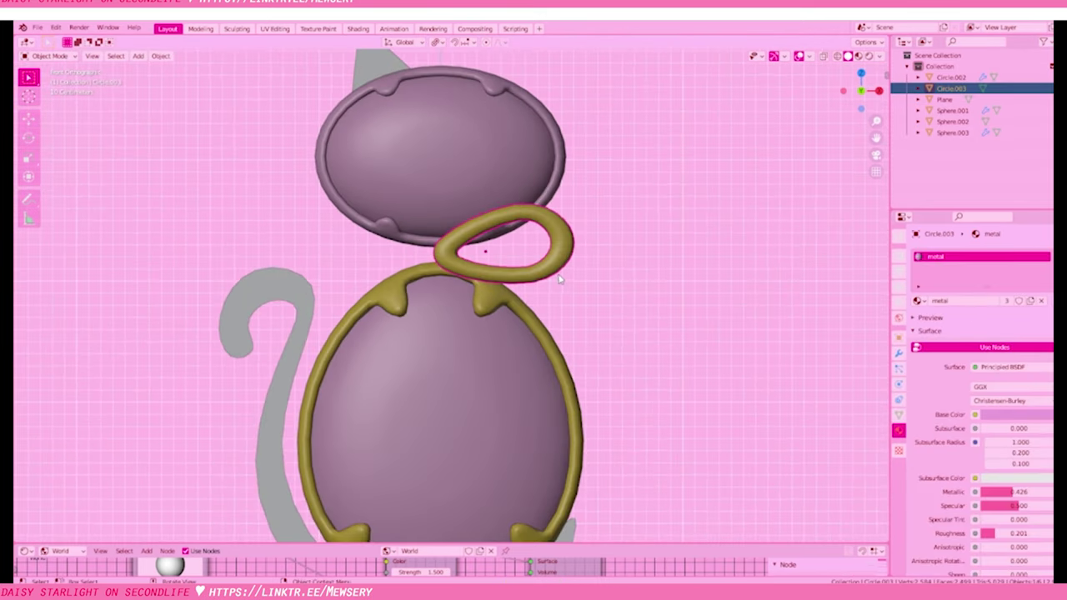
scroll(489, 245, up, 2)
Shift the bow loop 0.05275 m along the X axis
key(g)
key(x)
click(450, 231)
scroll(517, 284, down, 2)
scroll(565, 262, down, 3)
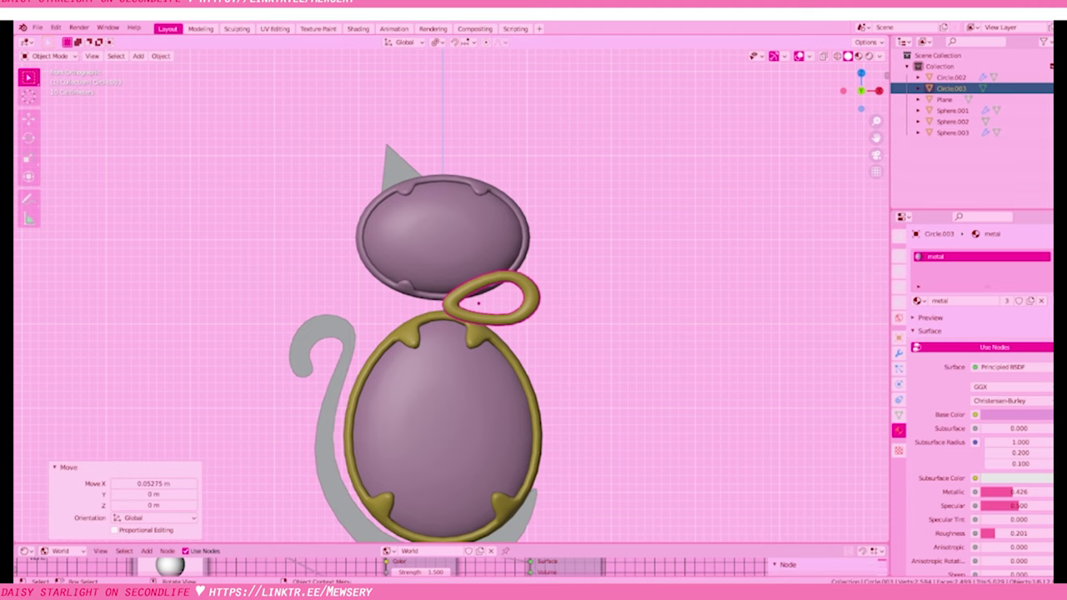
scroll(426, 295, up, 4)
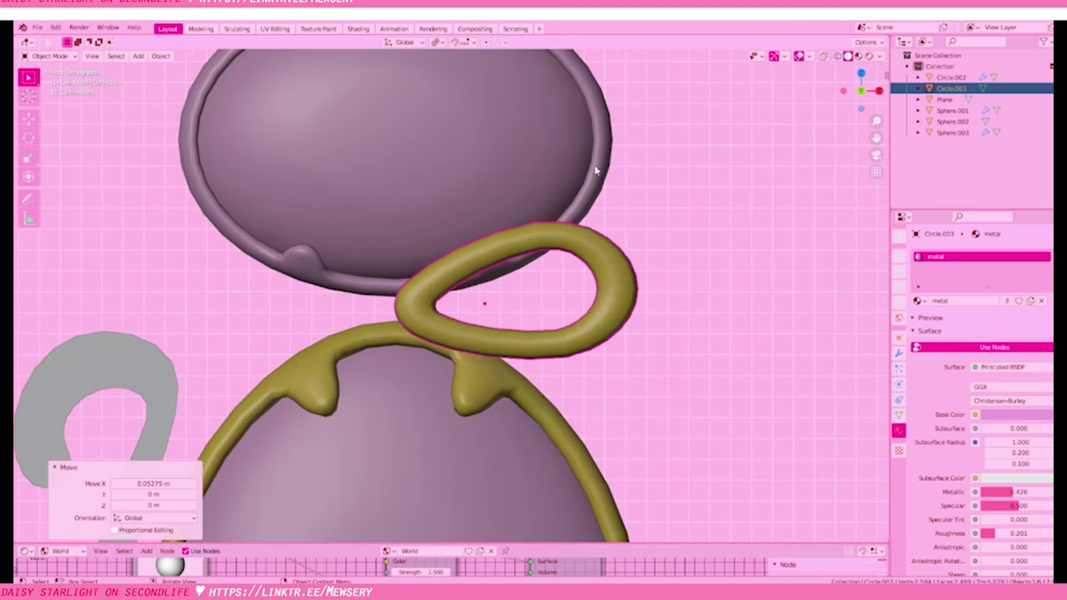
Centre the view on the cat's head, then reselect the gold bow loop
click(484, 303)
key(KP_Decimal)
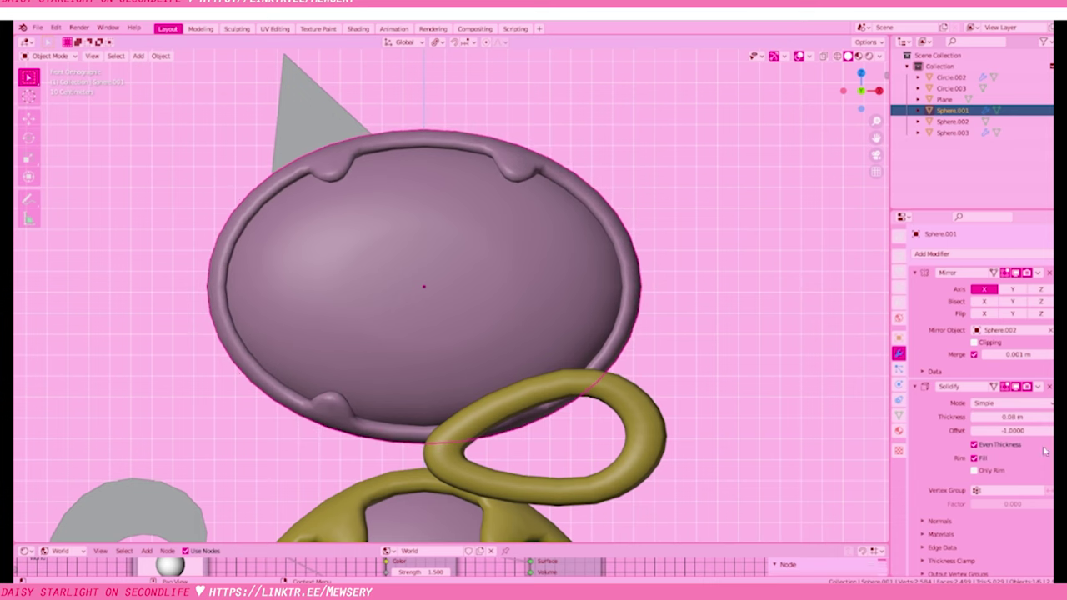
click(655, 438)
scroll(722, 459, down, 1)
scroll(722, 460, up, 1)
scroll(716, 395, up, 1)
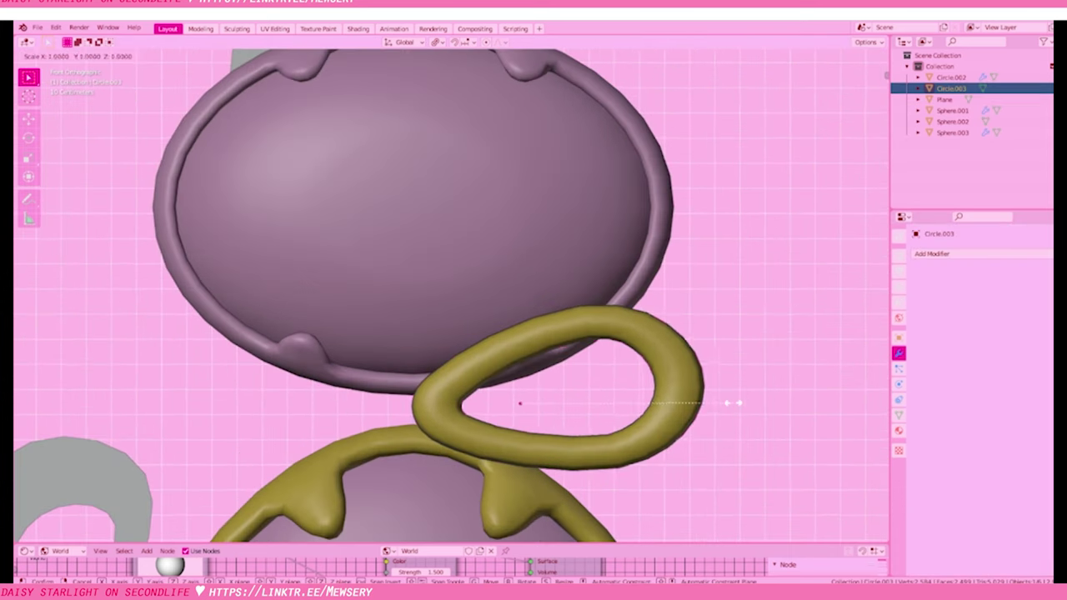
Flatten the bow loop to 0.974 along Z
key(s)
key(z)
click(646, 355)
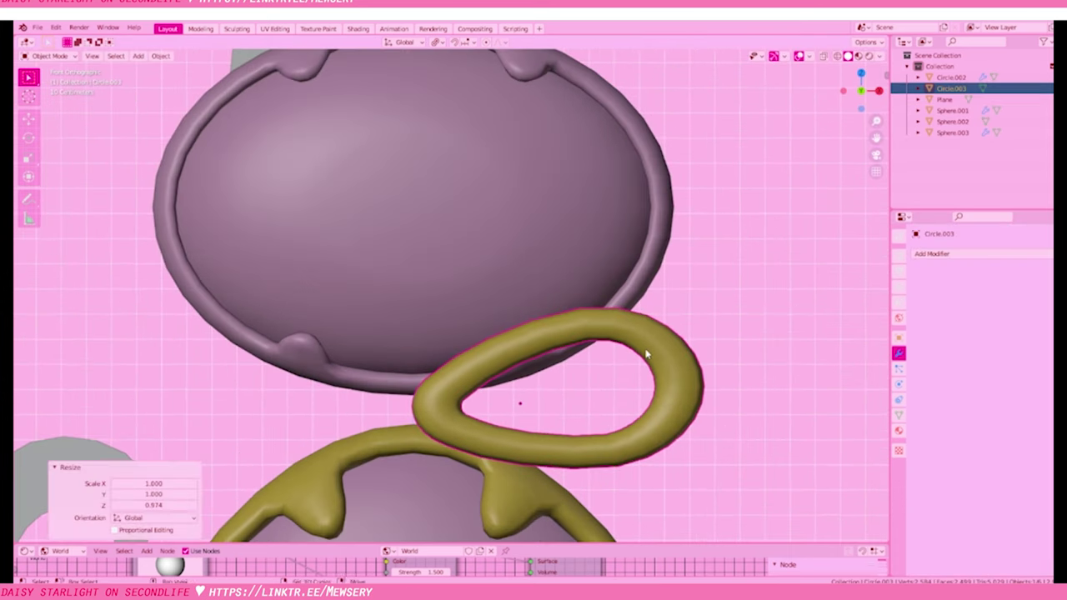
In Edit Mode, dissolve the extra edge rings around the loop's tube
key(Tab)
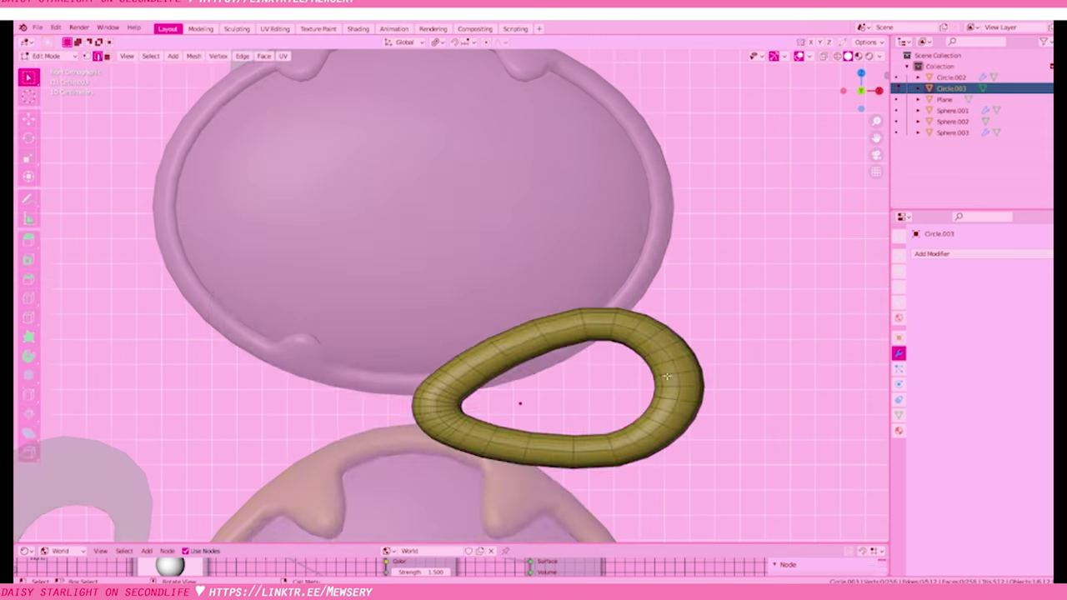
middle_drag(654, 390, 550, 404)
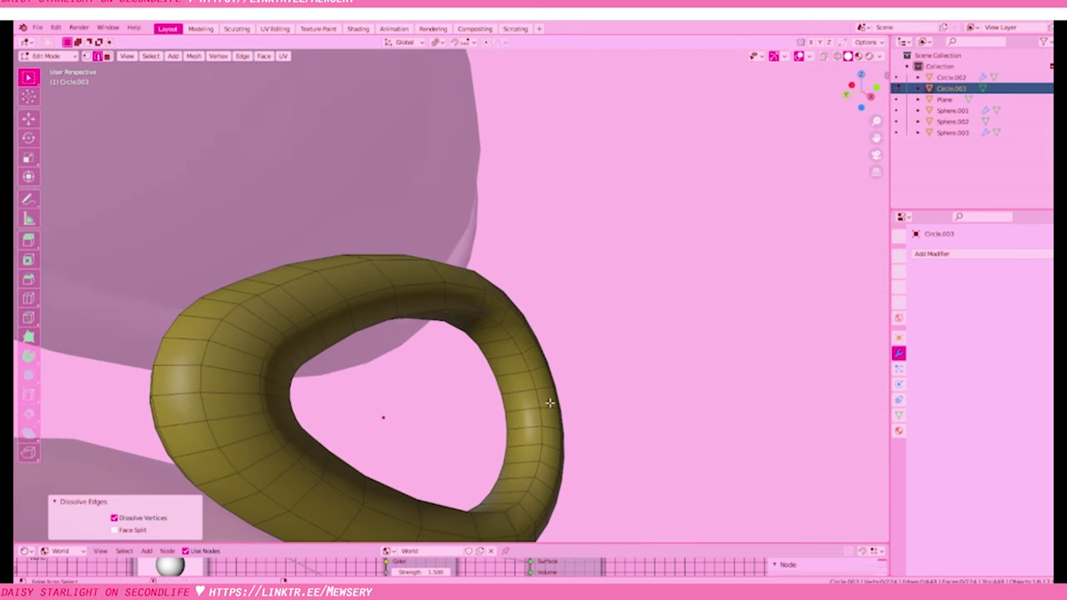
alt+click(550, 403)
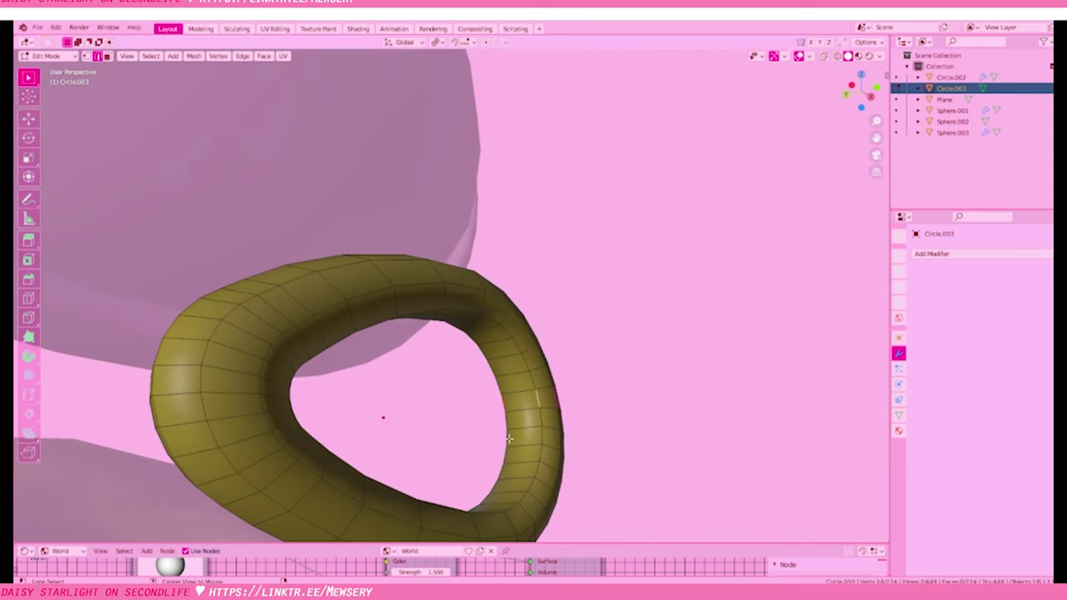
key(x)
click(183, 147)
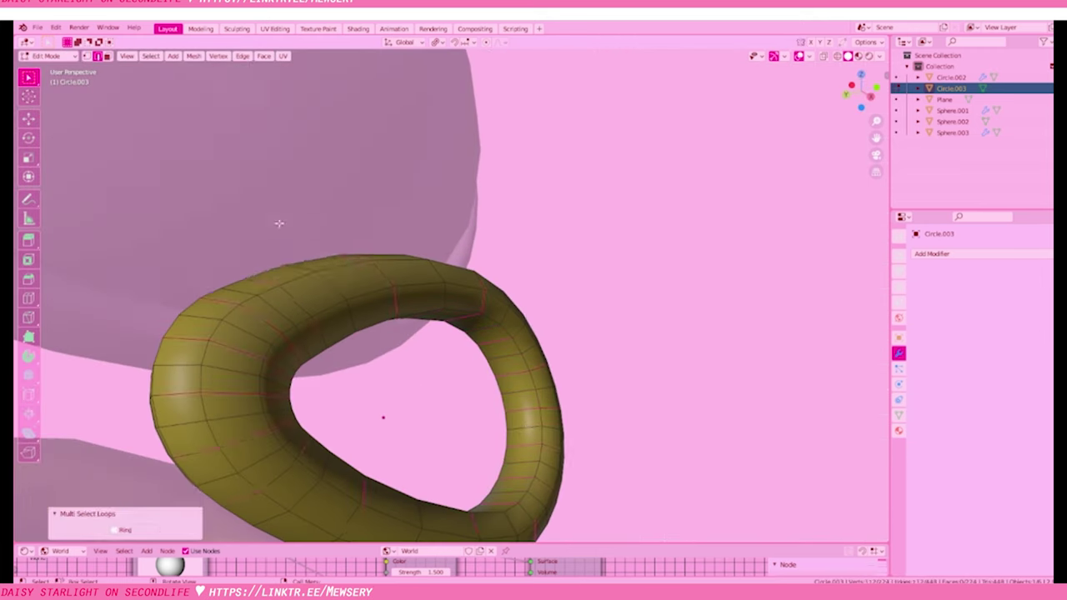
key(KP_1)
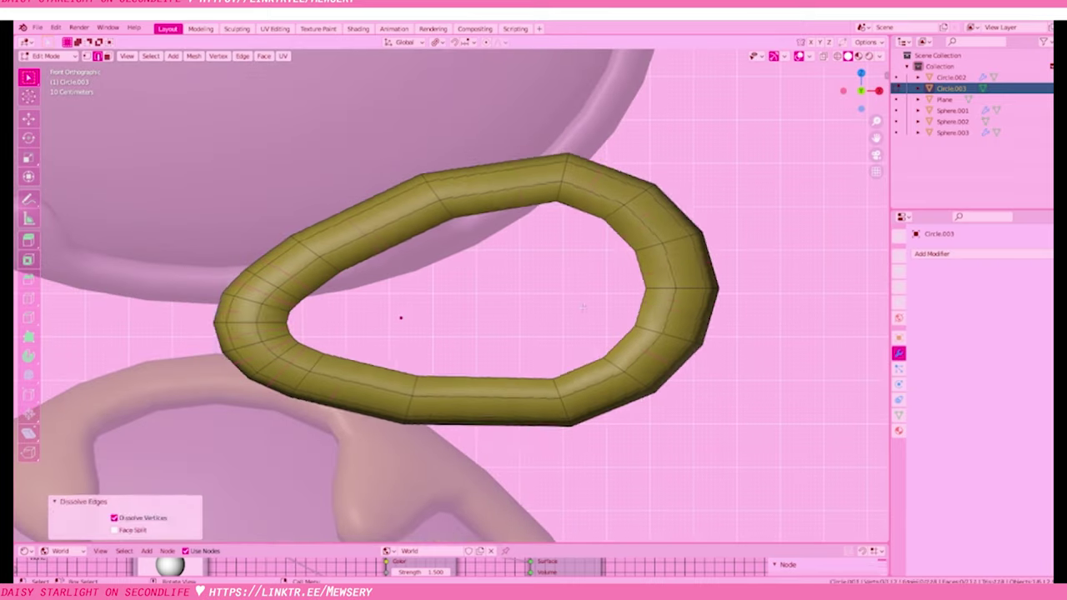
key(ctrl+r)
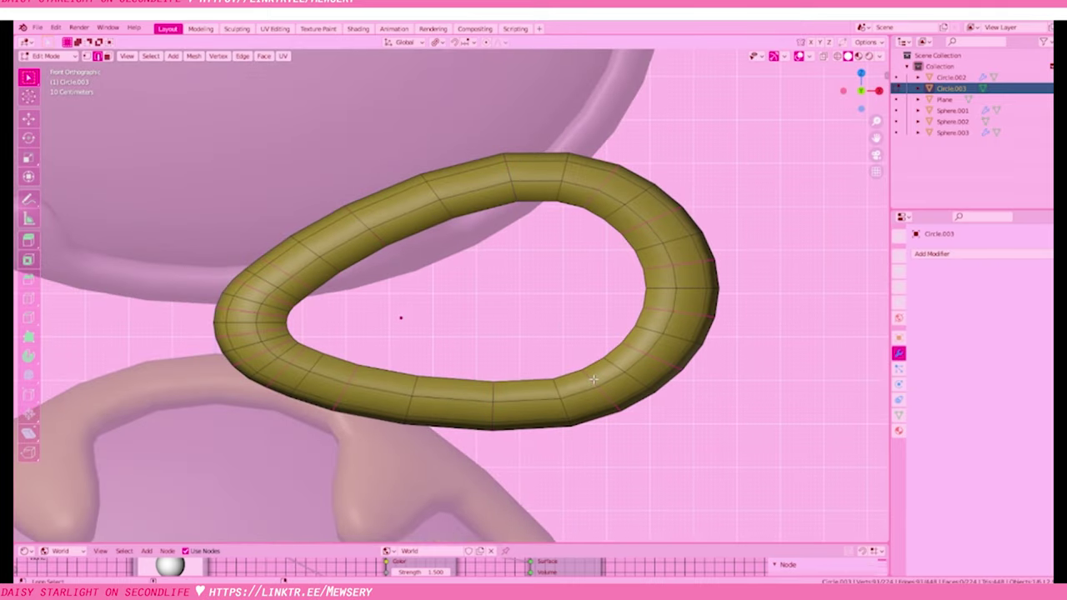
key(x)
click(595, 348)
Isolate the ring in local view and inset its inner face
key(KP_Divide)
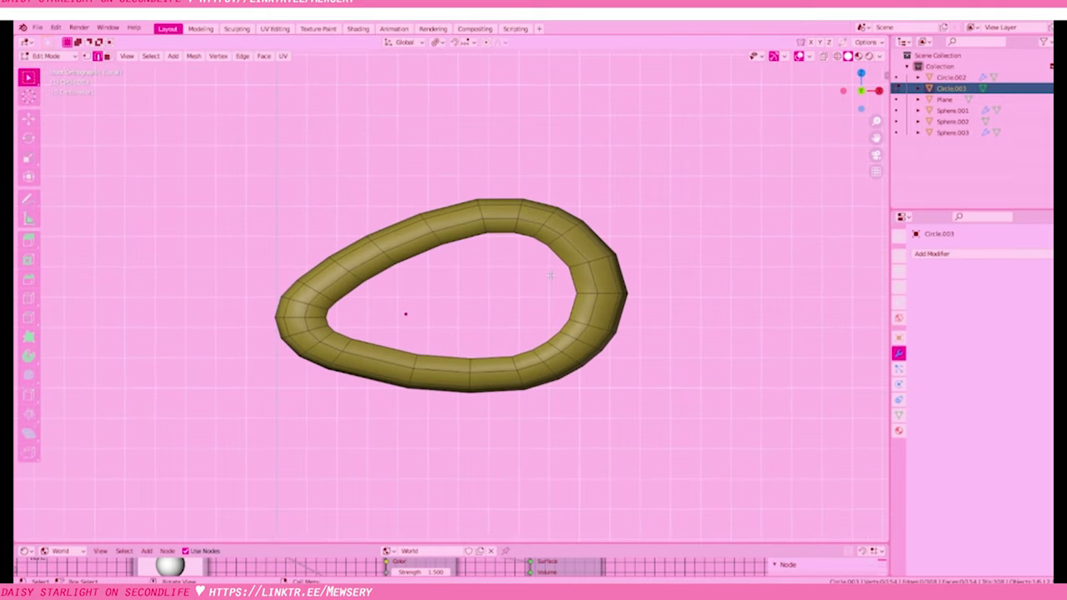
middle_drag(551, 275, 515, 336)
key(KP_3)
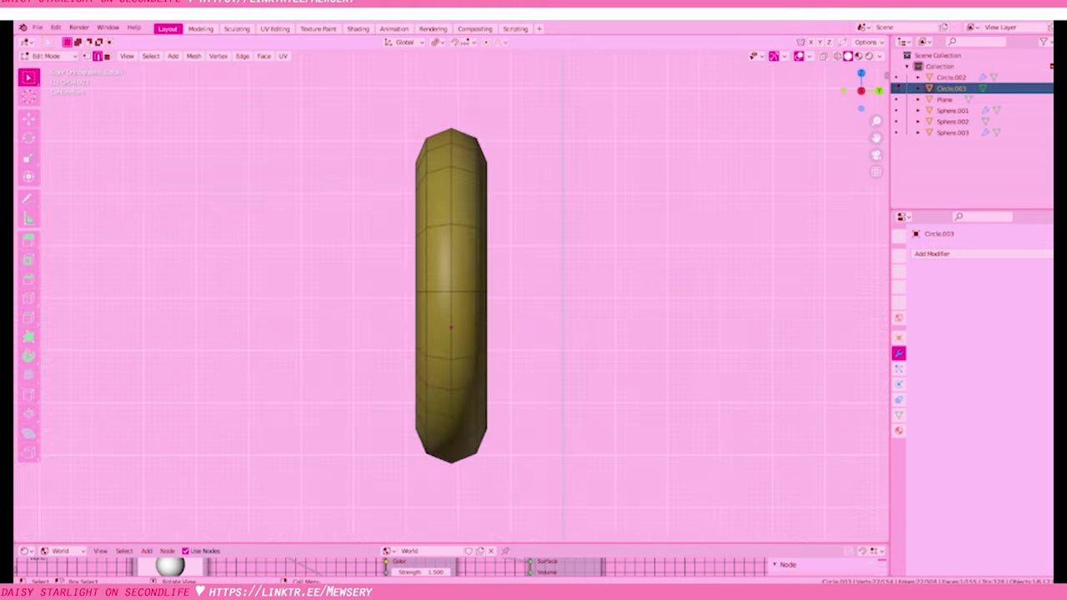
key(KP_7)
key(i)
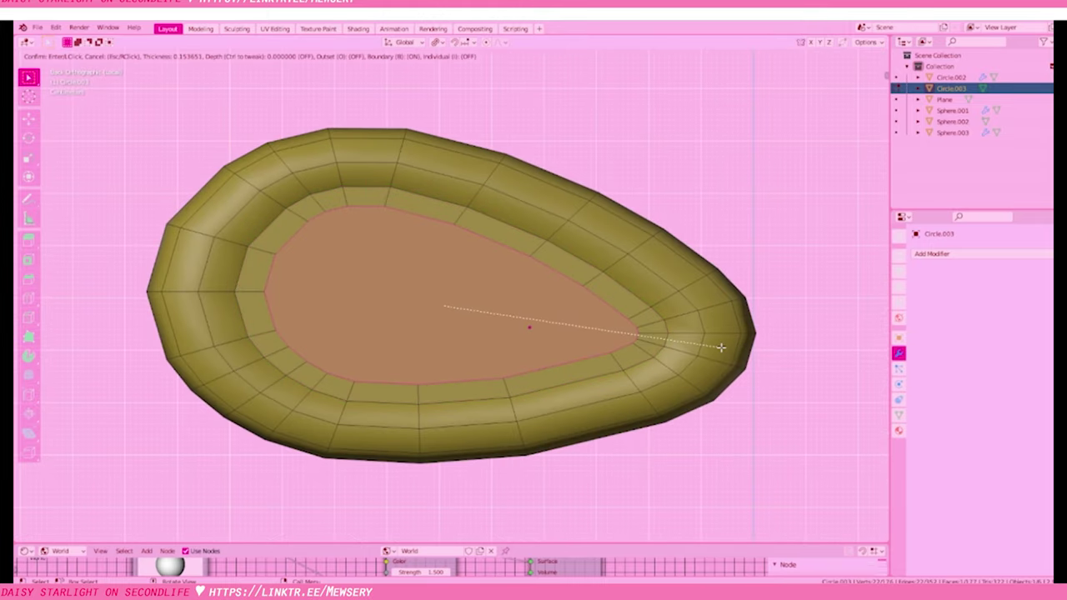
click(722, 347)
Merge the inset face to its centre, dissolve surplus edges, and show material colours in Object Mode
key(m)
click(531, 310)
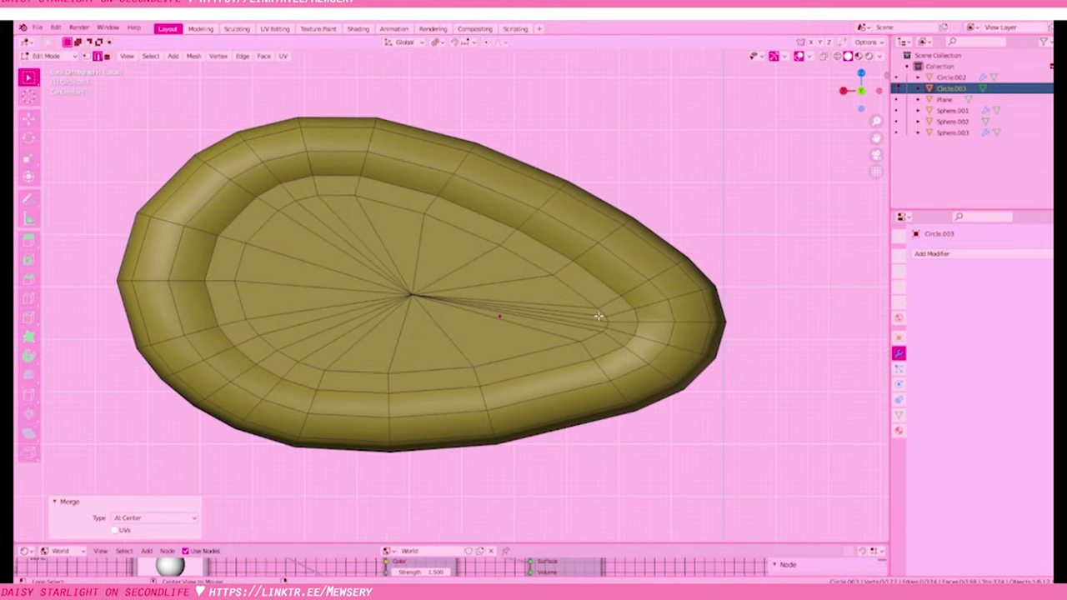
alt+click(598, 316)
right_click(644, 357)
click(648, 302)
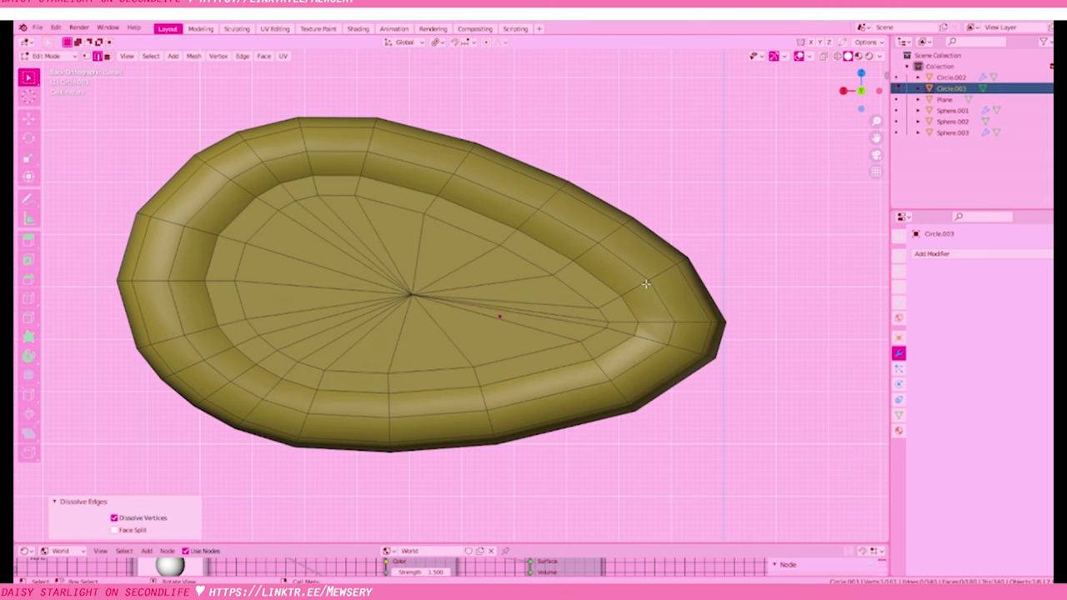
middle_drag(647, 286, 403, 319)
key(x)
click(408, 318)
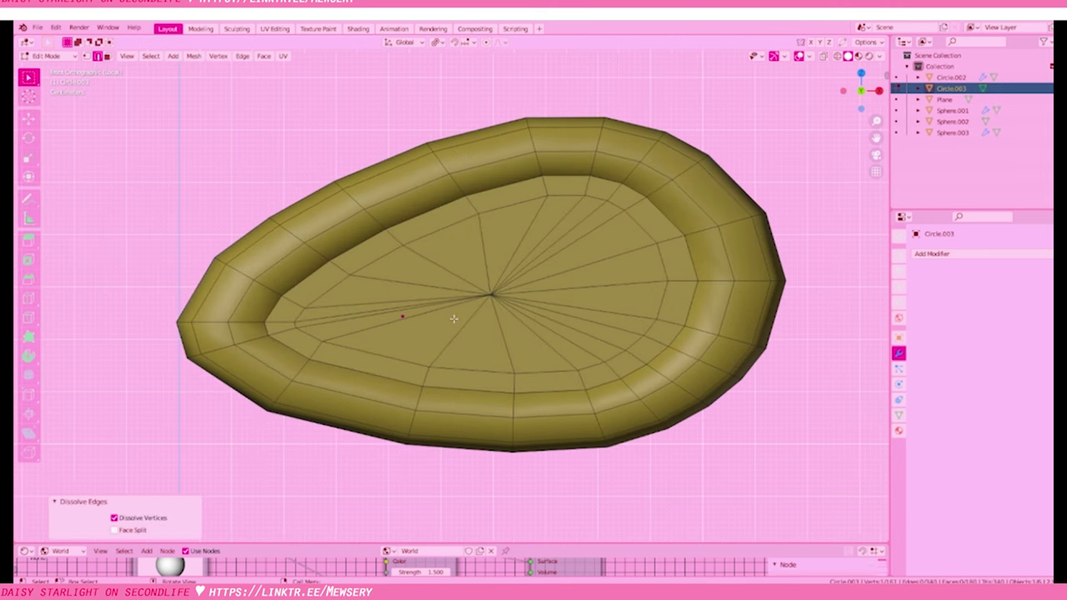
key(Tab)
click(808, 56)
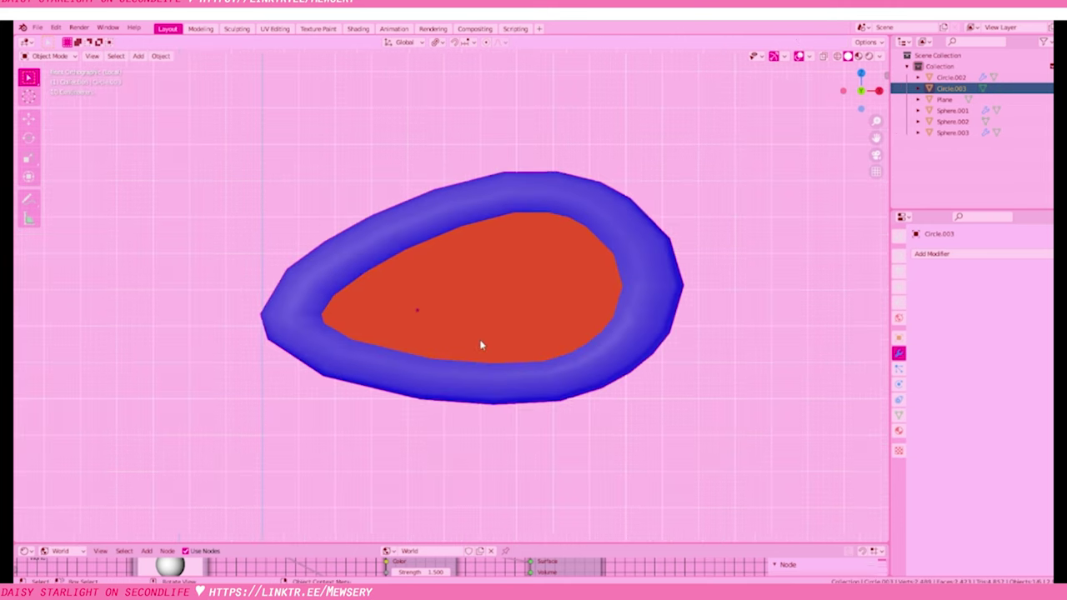
Leave local view and nudge the bow loop up along Z
key(KP_Divide)
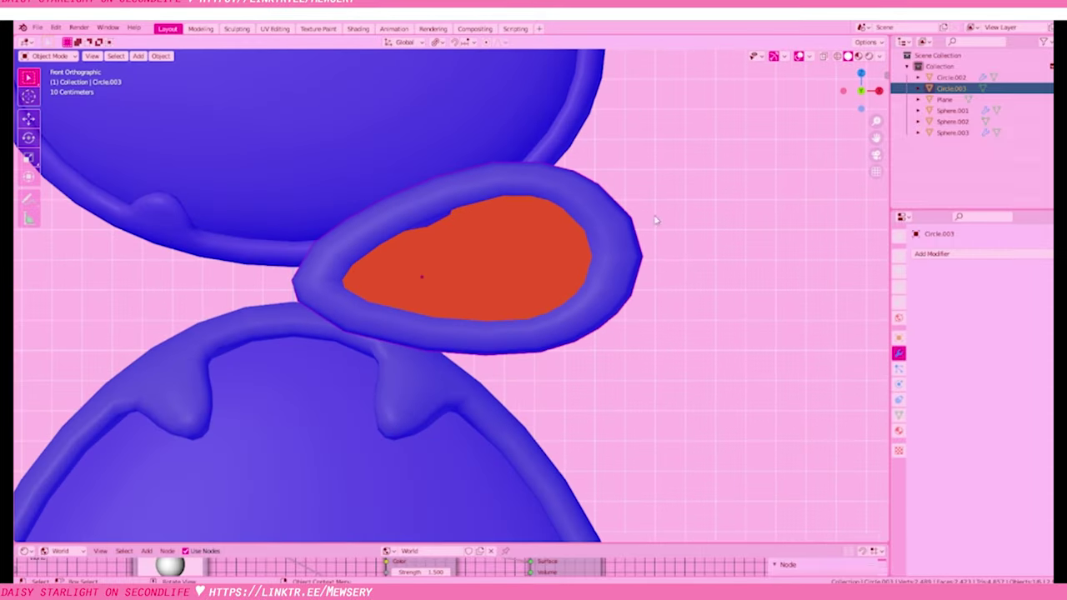
scroll(602, 273, up, 2)
key(g)
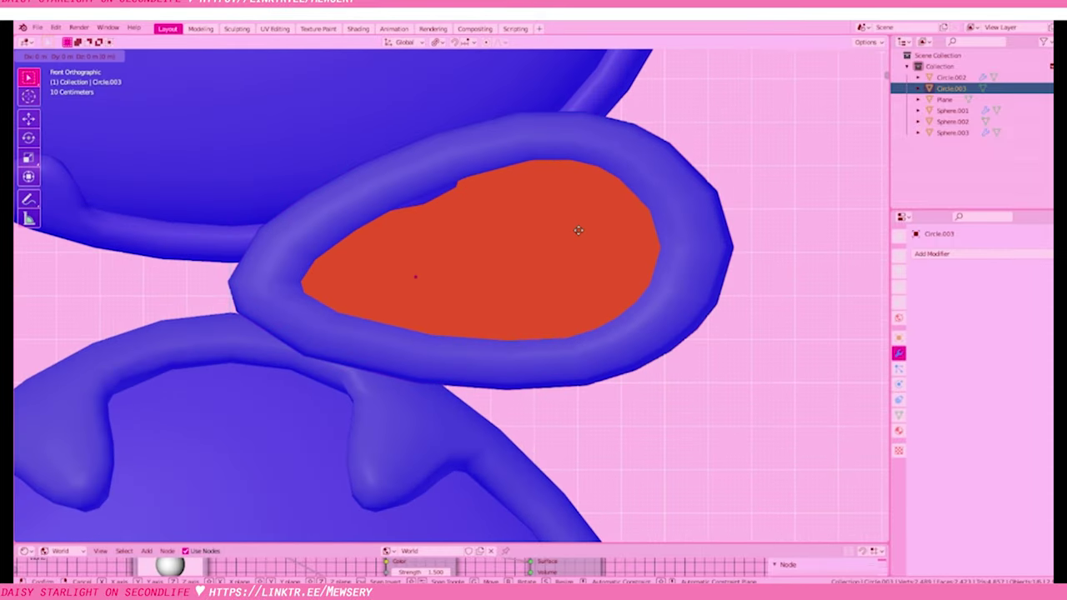
key(z)
click(678, 265)
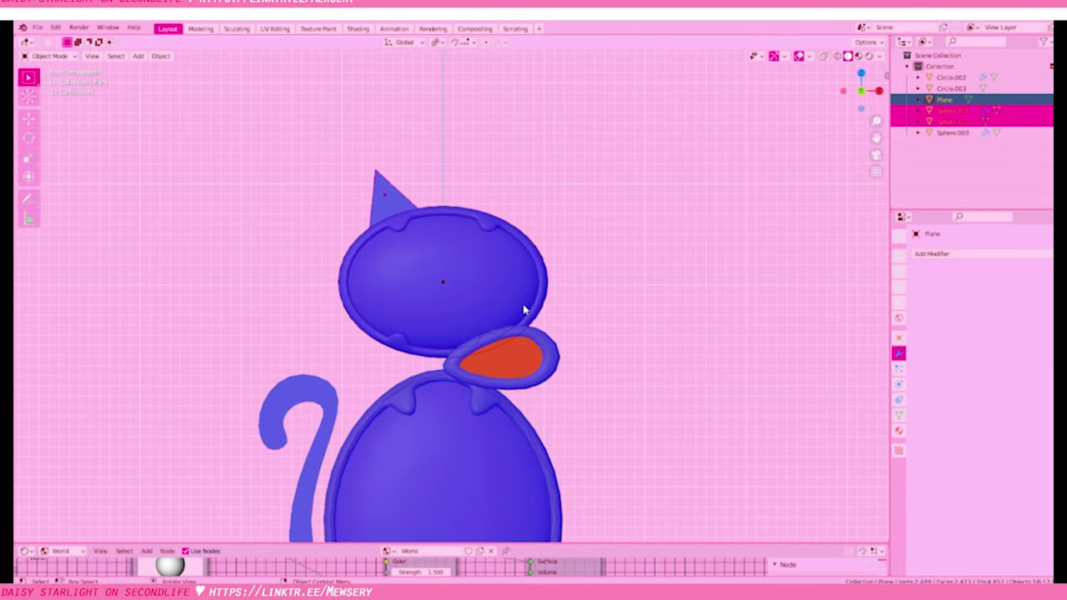
Raise the cat's head along Z
click(523, 310)
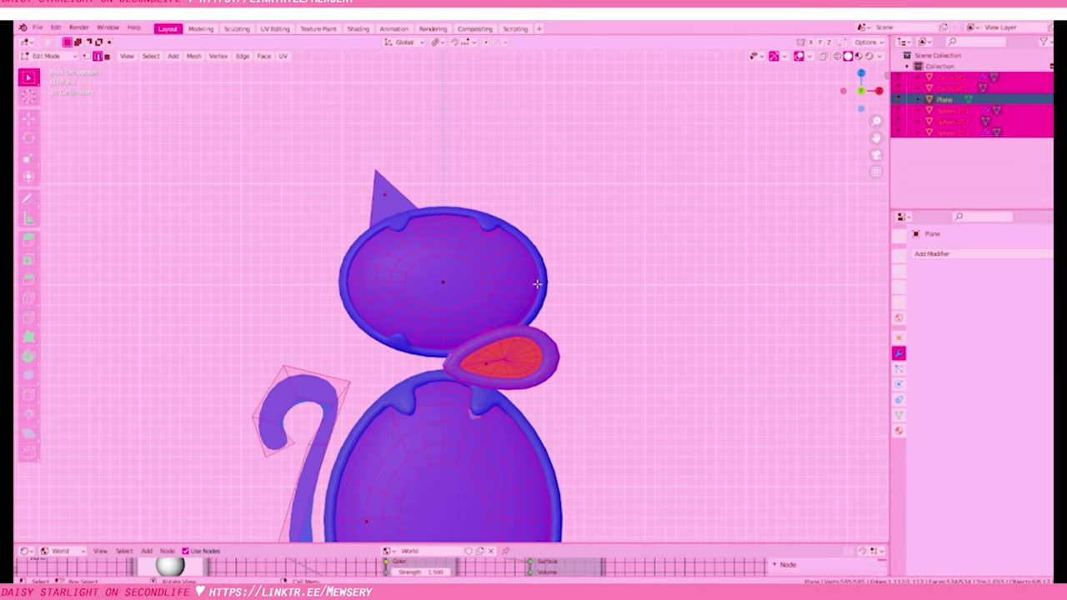
scroll(389, 215, up, 3)
key(g)
key(z)
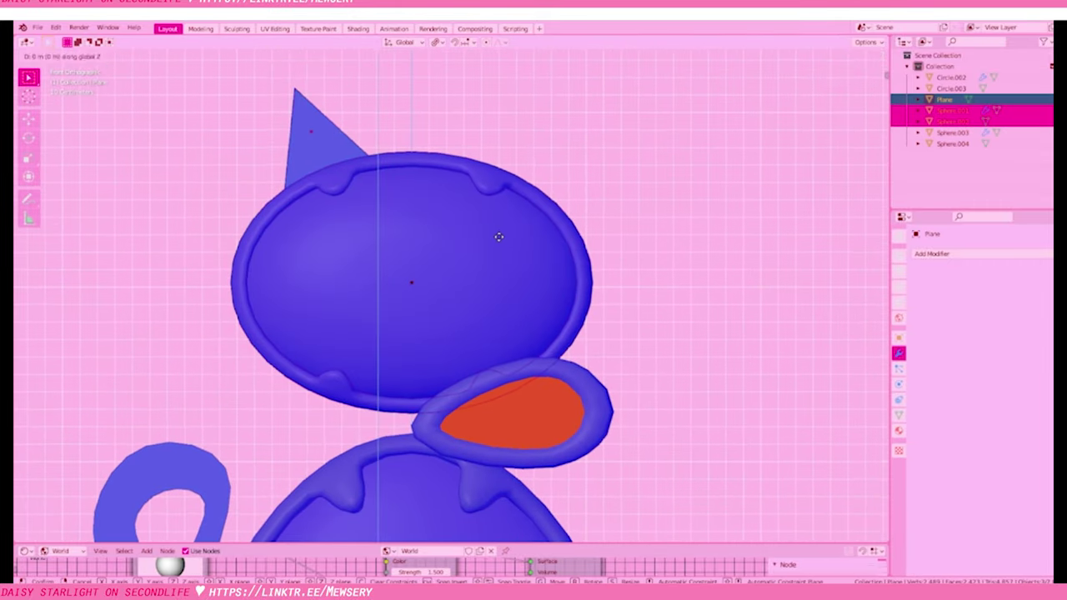
click(588, 290)
Move the bow loop vertically to sit between the head and body
click(574, 376)
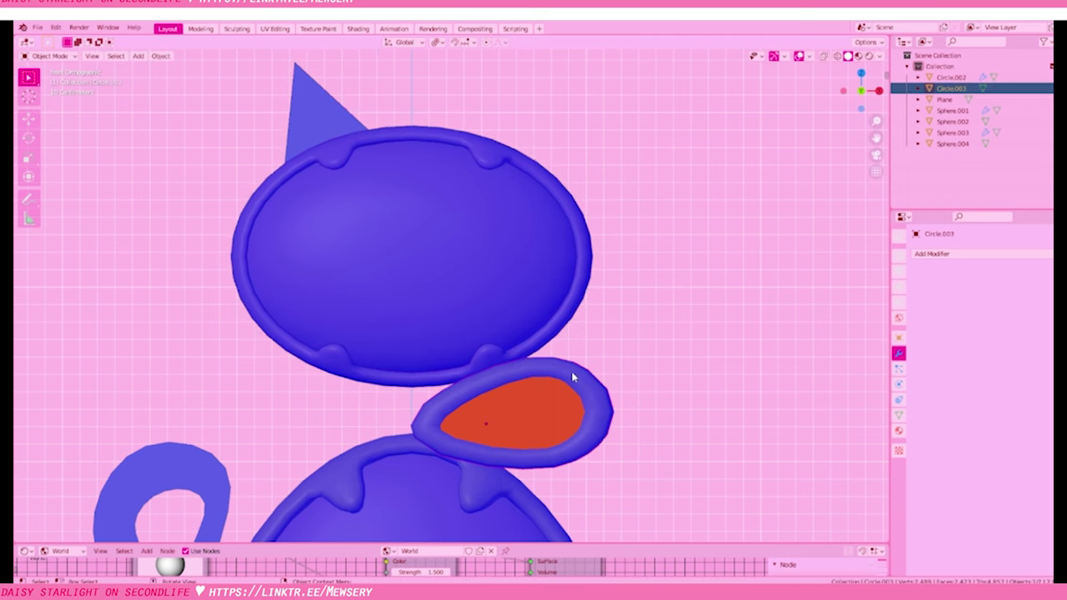
scroll(574, 367, up, 3)
key(g)
key(z)
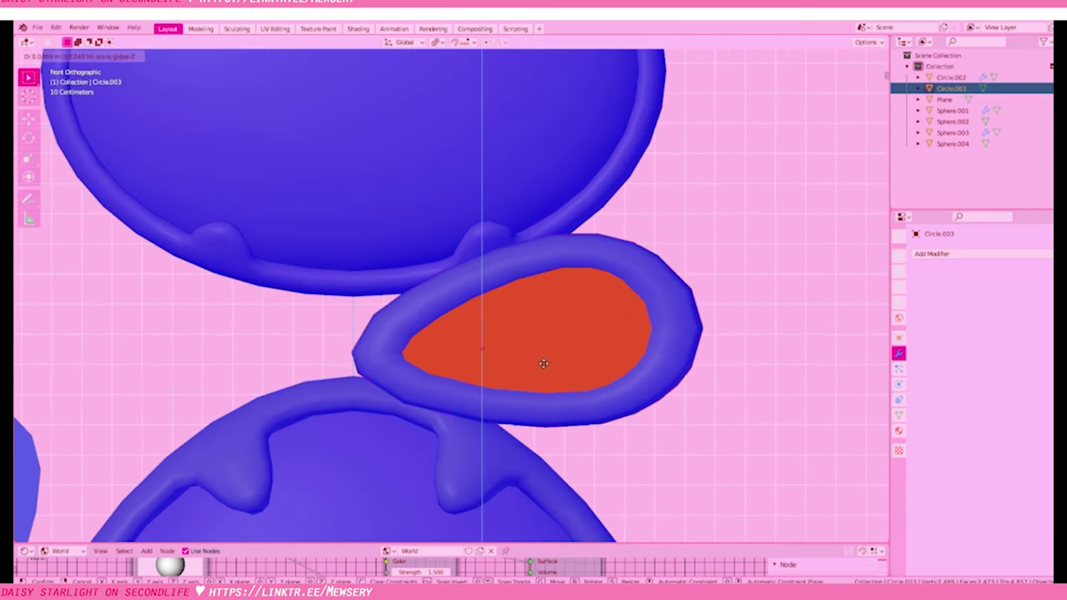
click(530, 375)
scroll(530, 375, down, 3)
Add a Mirror modifier to the loop with Sphere.002 as the mirror object
click(932, 254)
click(845, 369)
click(488, 255)
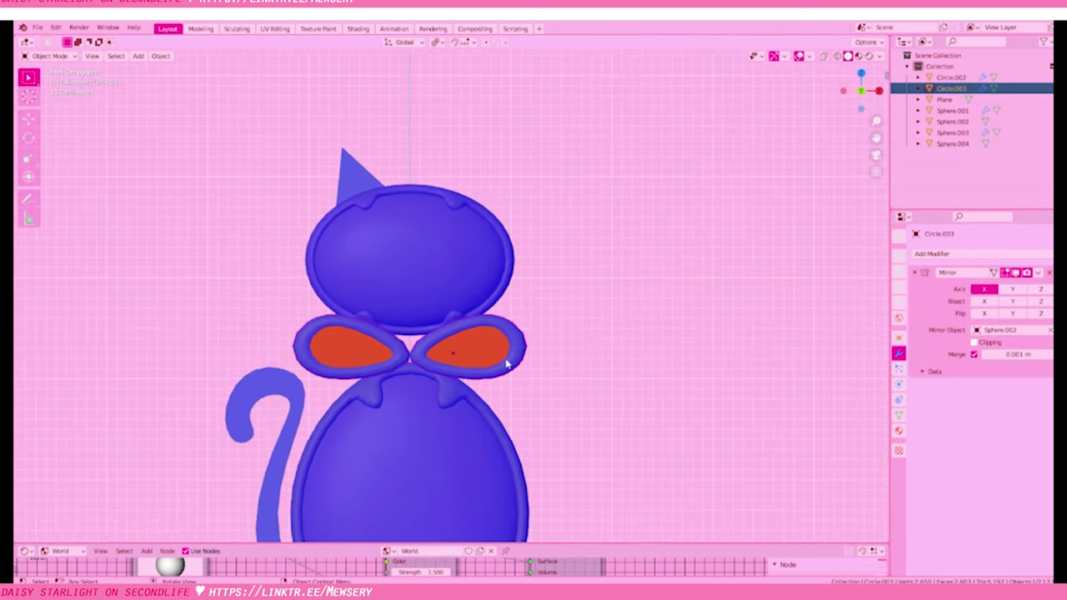
scroll(517, 325, down, 3)
scroll(576, 276, up, 5)
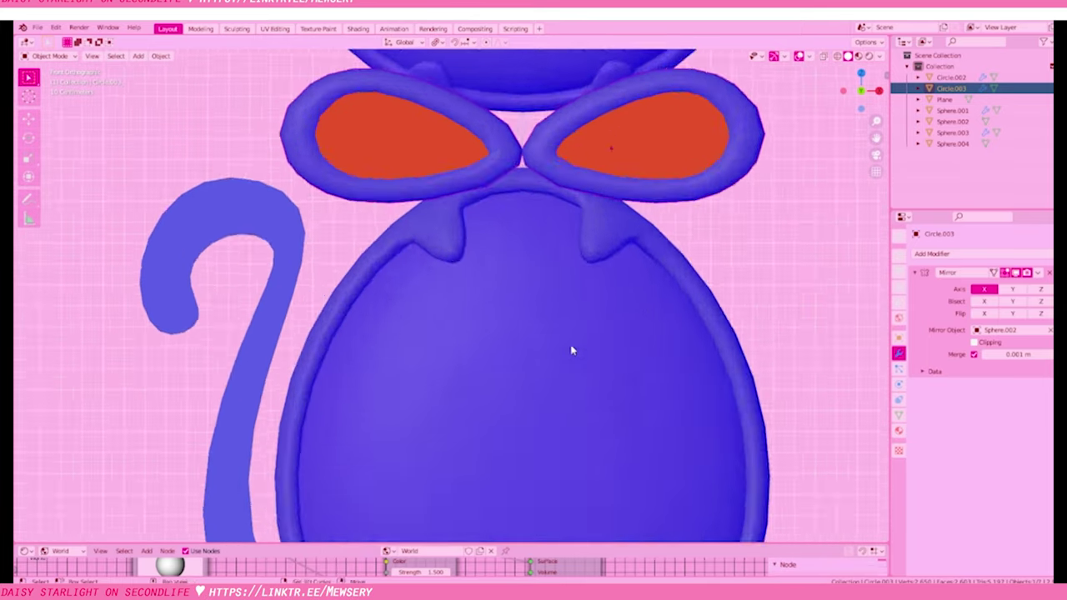
scroll(572, 352, down, 2)
Add a Cushion-cut gem from the Gems sidebar panel
key(n)
click(816, 138)
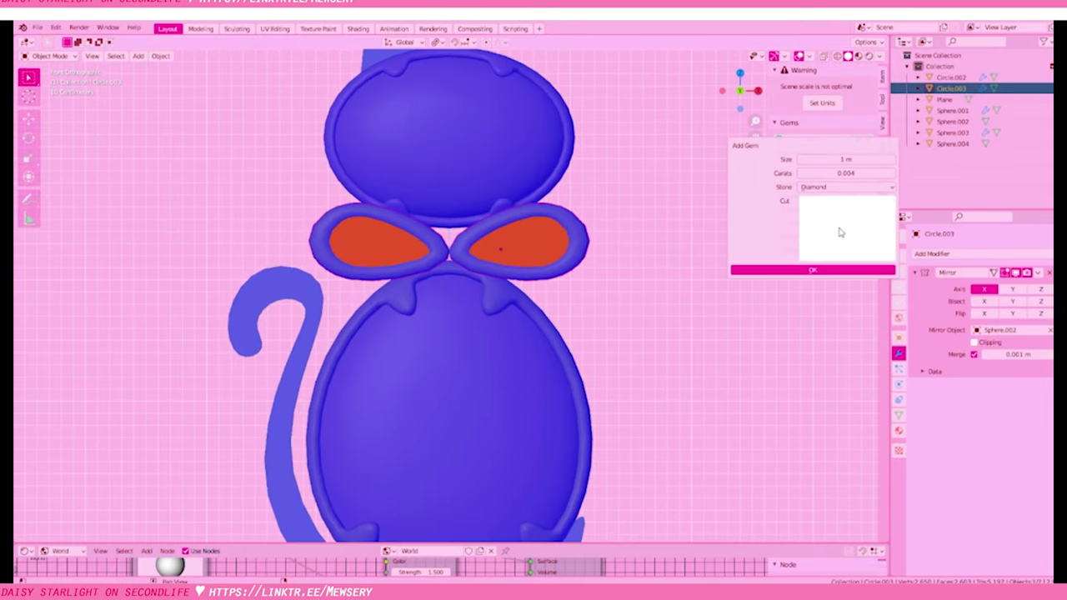
click(841, 233)
click(598, 313)
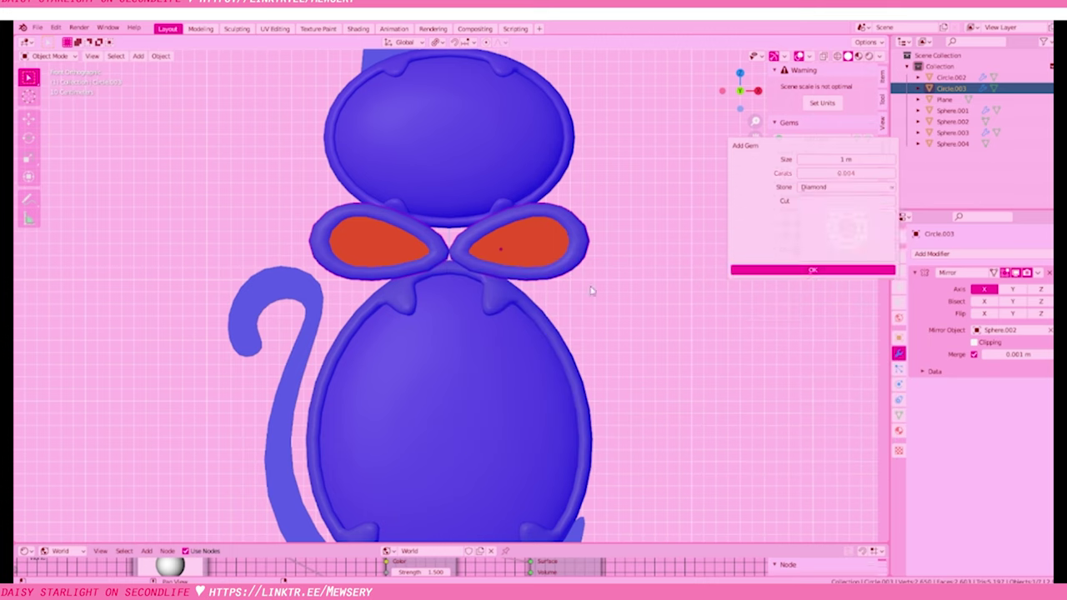
click(776, 274)
Rotate the cushion gem 90 degrees about Z
key(KP_3)
key(r)
key(z)
key(9)
key(0)
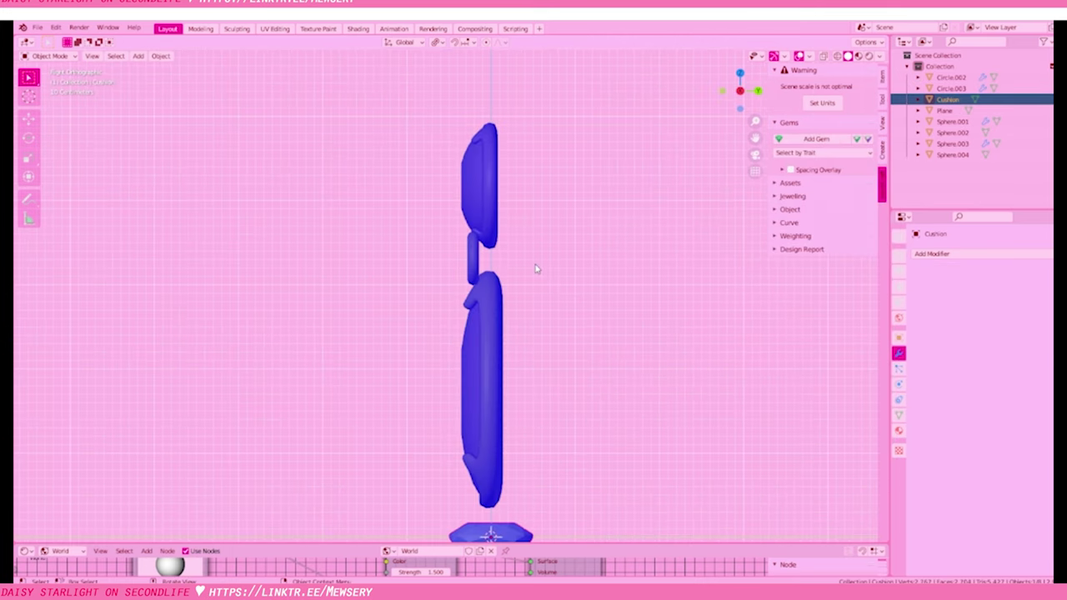
key(Return)
key(KP_1)
shift+scroll(534, 276, down, 5)
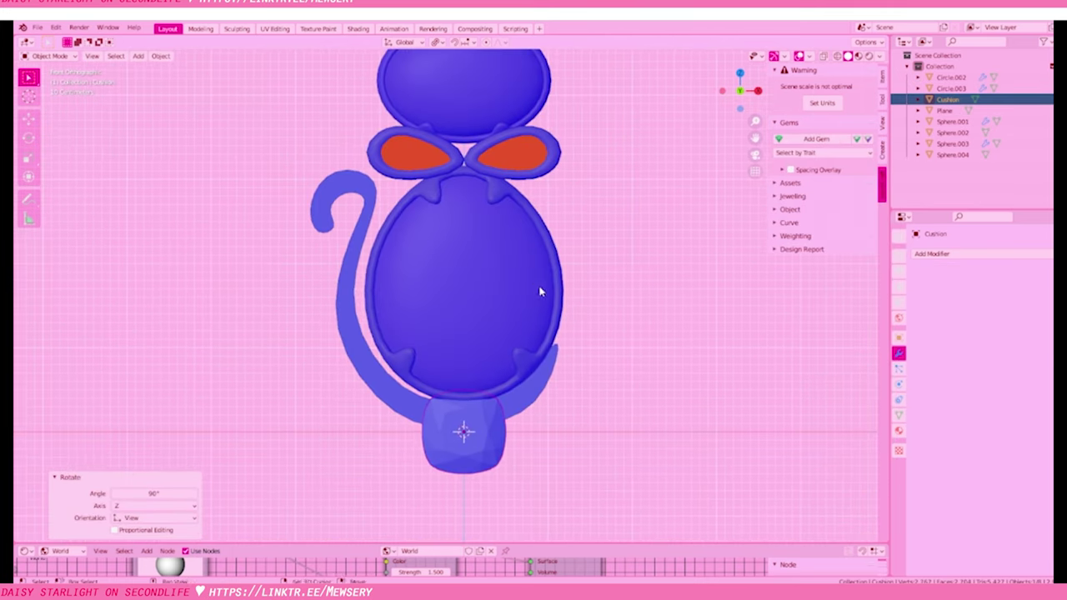
Lift the gem up to the bow and shrink it to under half size
key(g)
key(z)
click(617, 150)
scroll(614, 250, up, 3)
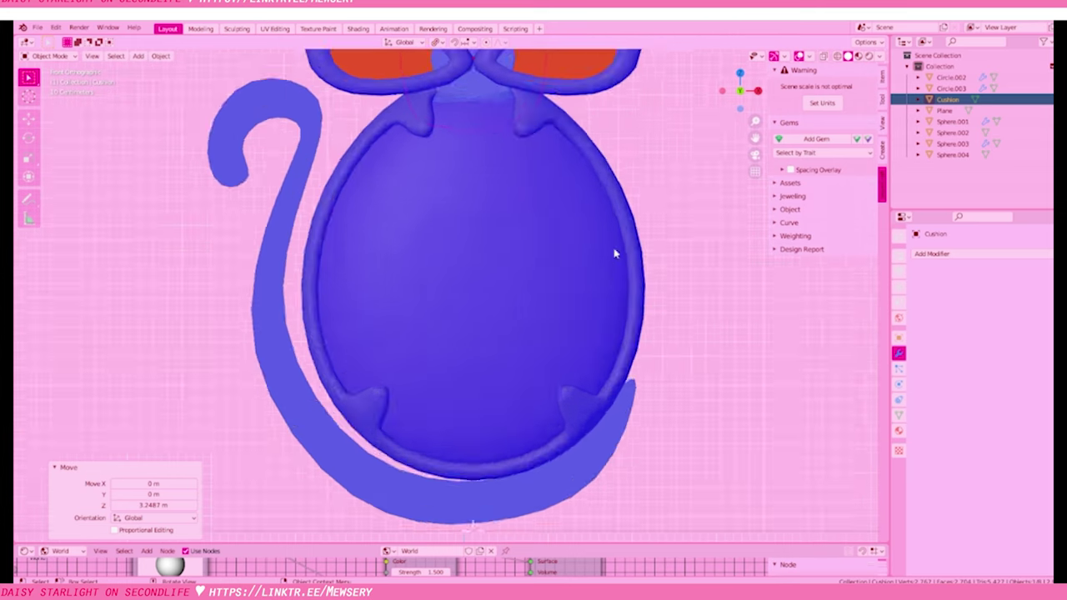
scroll(638, 362, up, 3)
key(s)
click(523, 367)
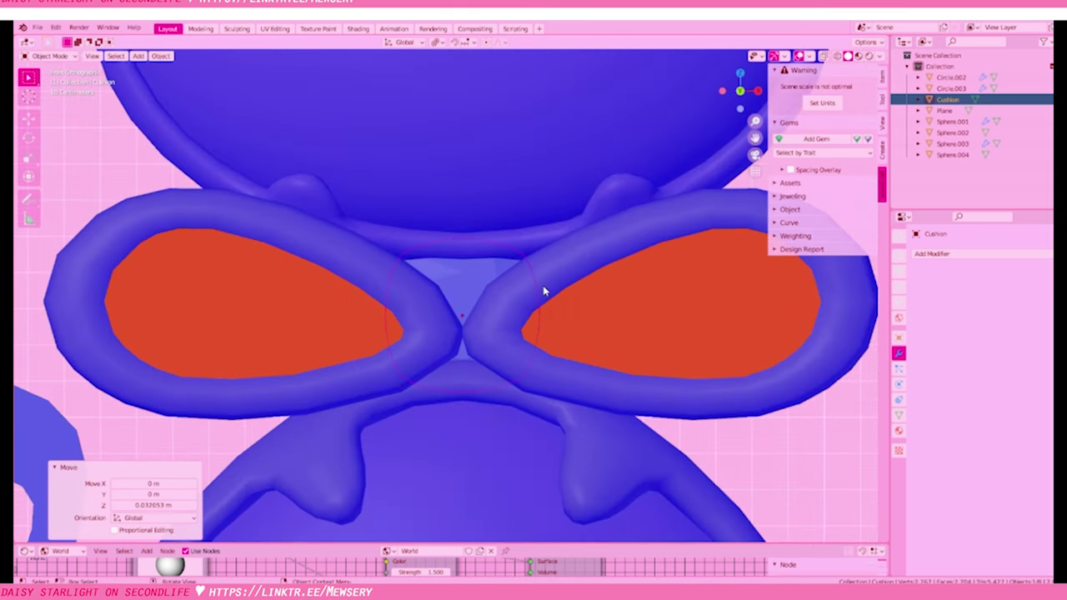
Set the gem's depth in front of the bow and nudge it vertically into place
key(KP_3)
key(g)
key(y)
click(517, 325)
key(KP_1)
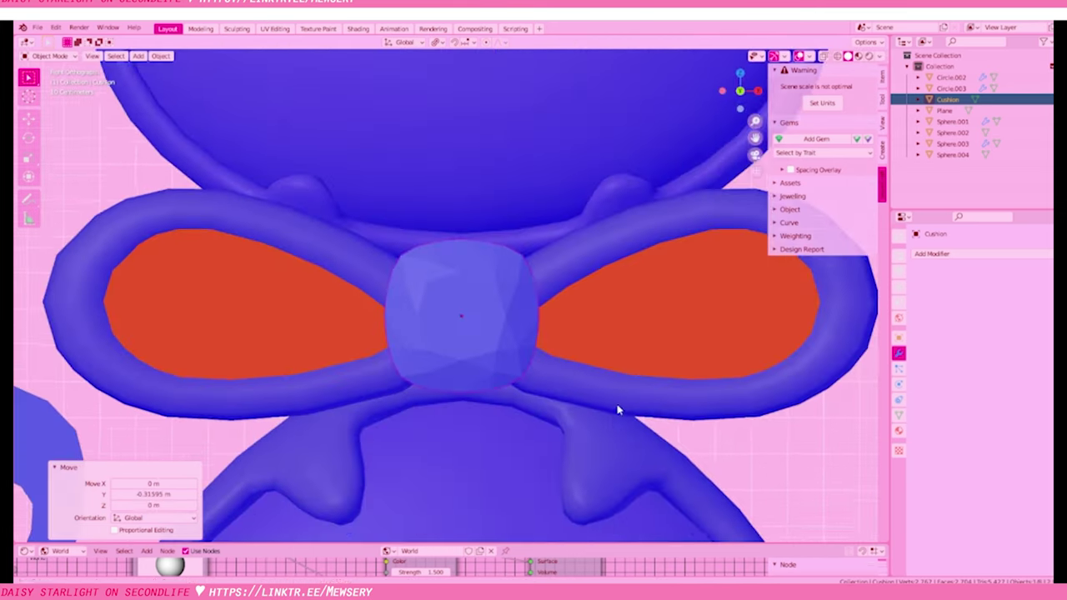
key(g)
key(z)
click(540, 315)
key(KP_3)
key(KP_1)
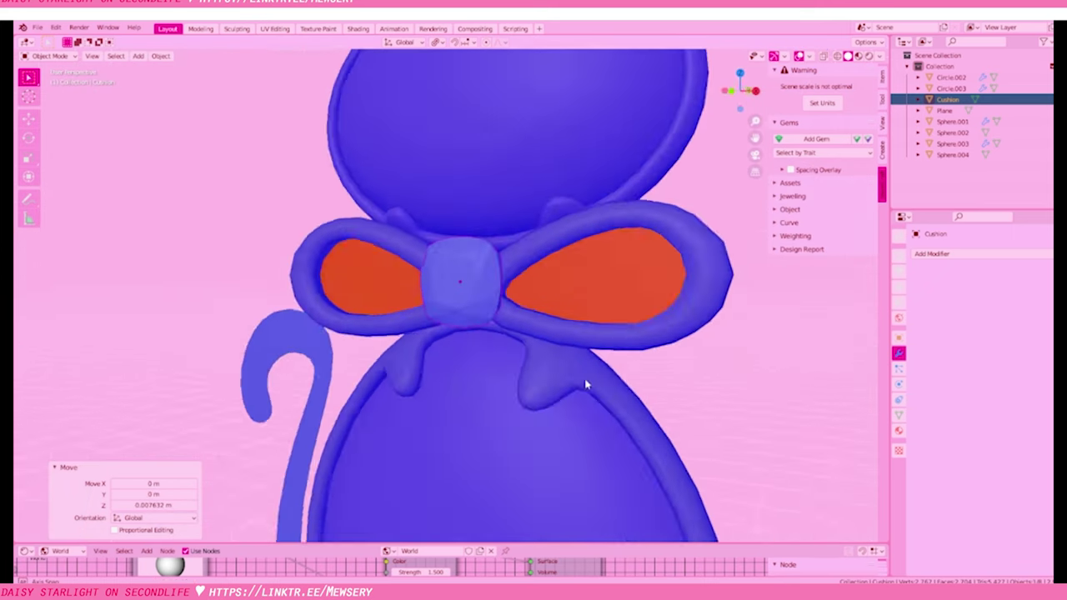
Move the bow loop back in depth so it sits behind the gem
click(453, 267)
key(KP_3)
scroll(534, 251, up, 4)
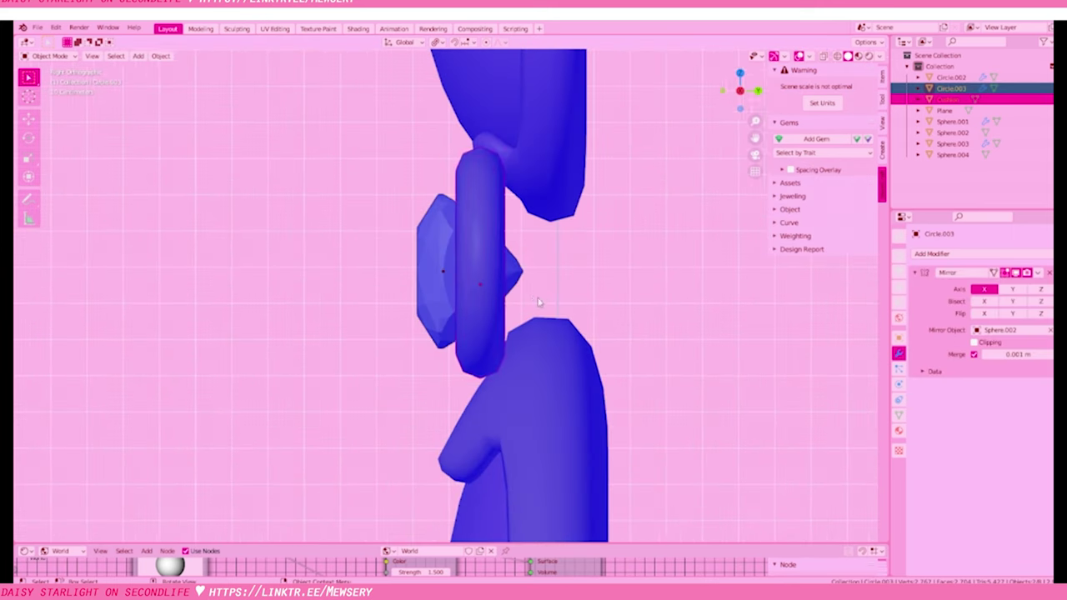
key(g)
key(y)
click(595, 317)
key(KP_1)
scroll(597, 287, down, 3)
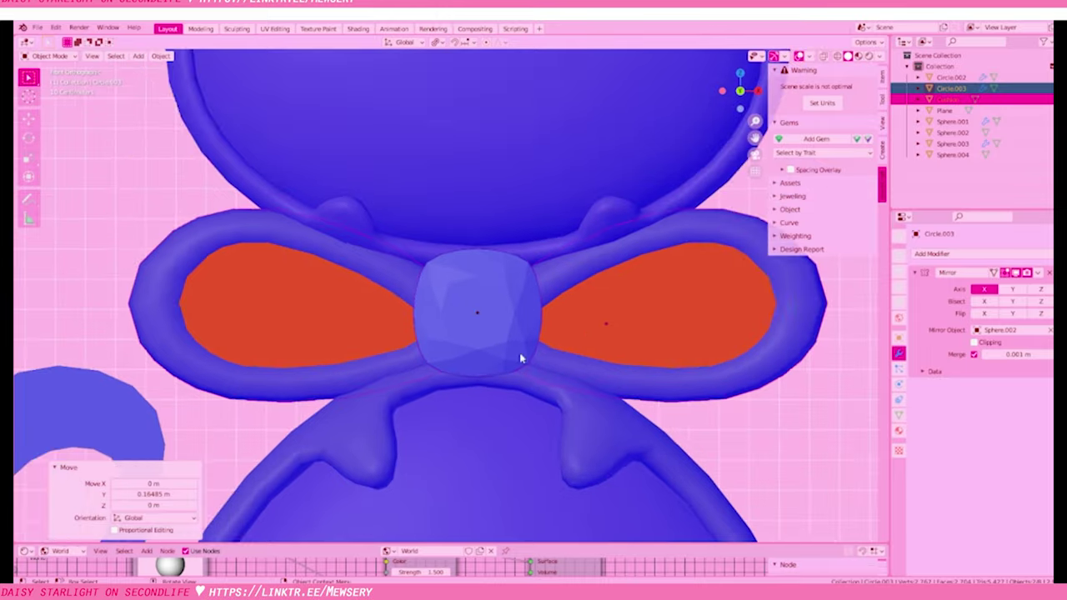
Raise the selected bow parts along Z
click(525, 239)
scroll(581, 332, up, 3)
key(g)
key(z)
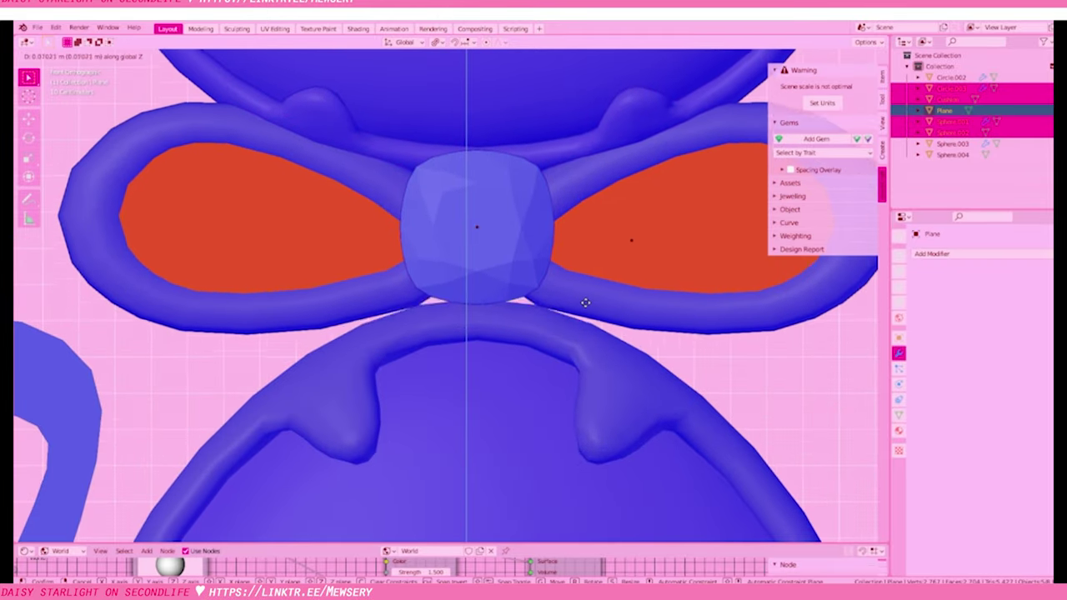
click(590, 314)
scroll(345, 255, down, 3)
Fine-tune the height of another selection along Z, ending with the cushion gem selected
click(507, 319)
scroll(506, 320, up, 4)
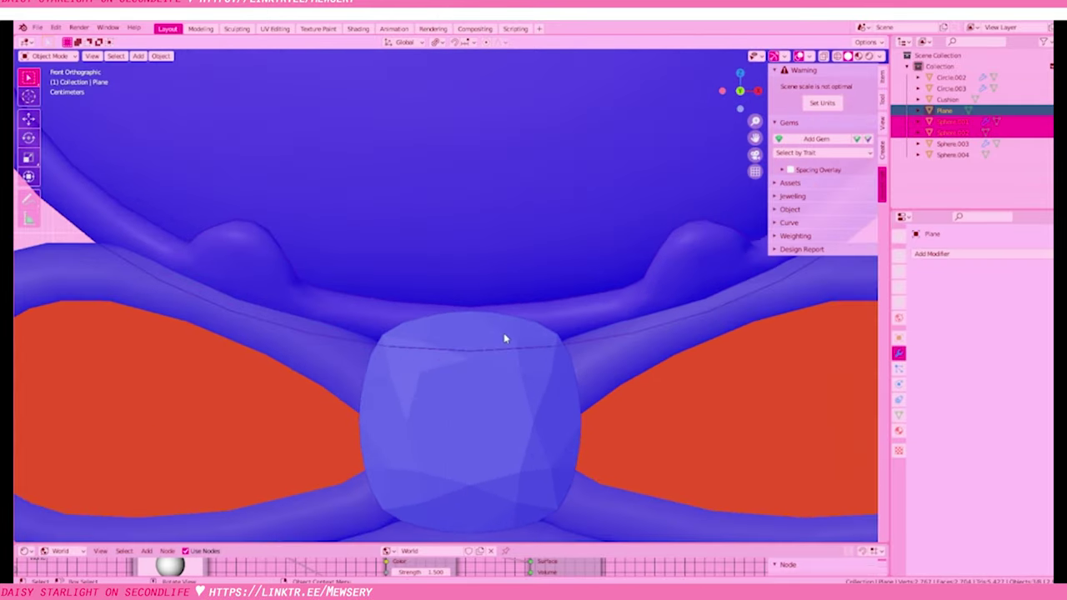
key(g)
key(z)
click(532, 315)
scroll(547, 310, down, 3)
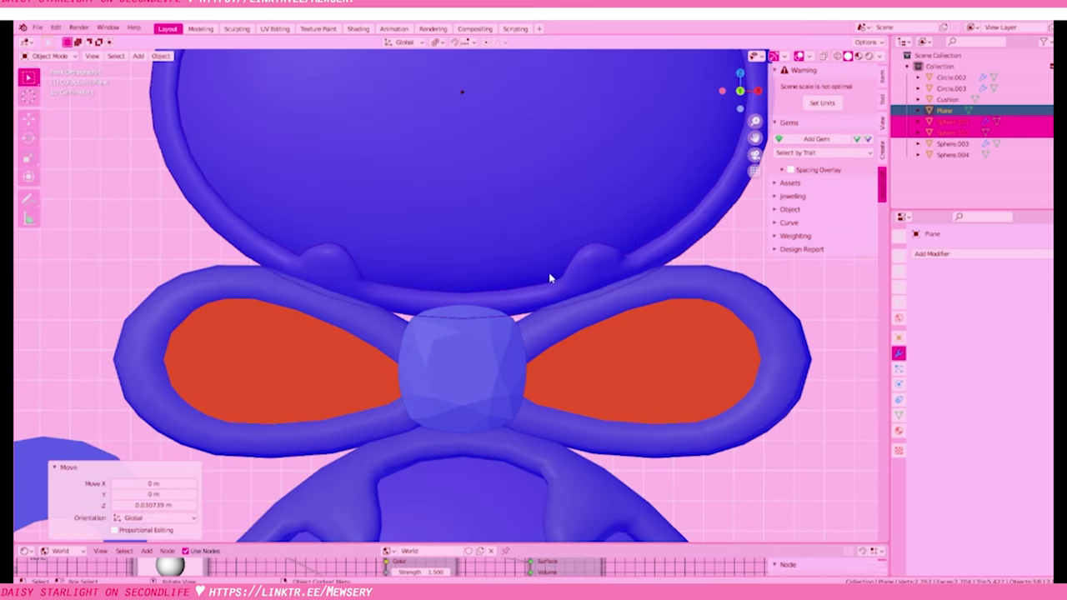
scroll(549, 278, down, 2)
scroll(549, 301, down, 3)
scroll(533, 321, up, 5)
scroll(467, 258, up, 1)
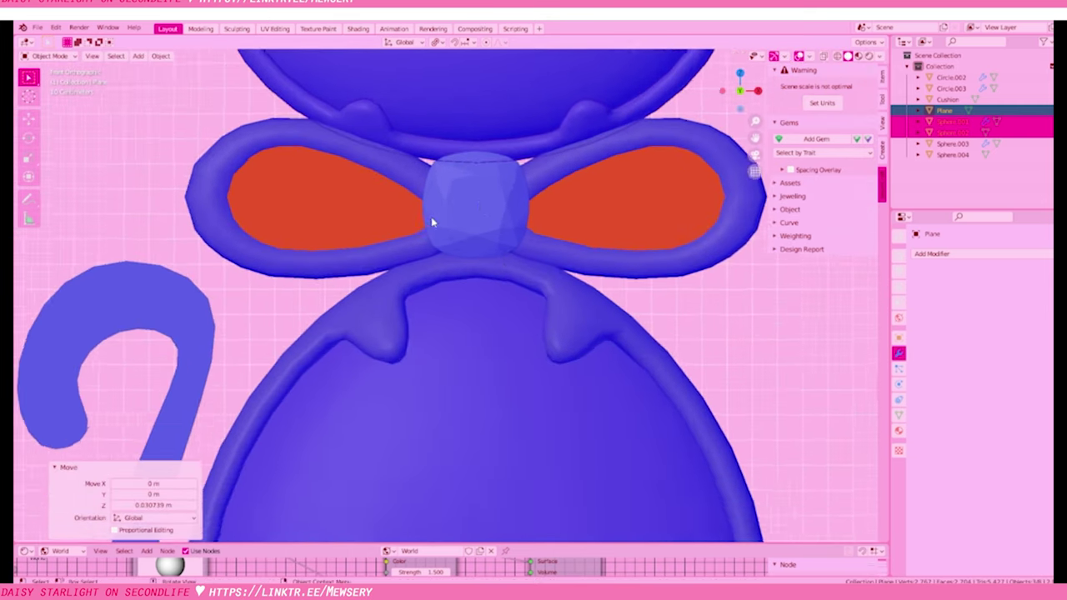
click(432, 221)
Isolate the cushion gem and delete its central back faces in Edit Mode
key(KP_Divide)
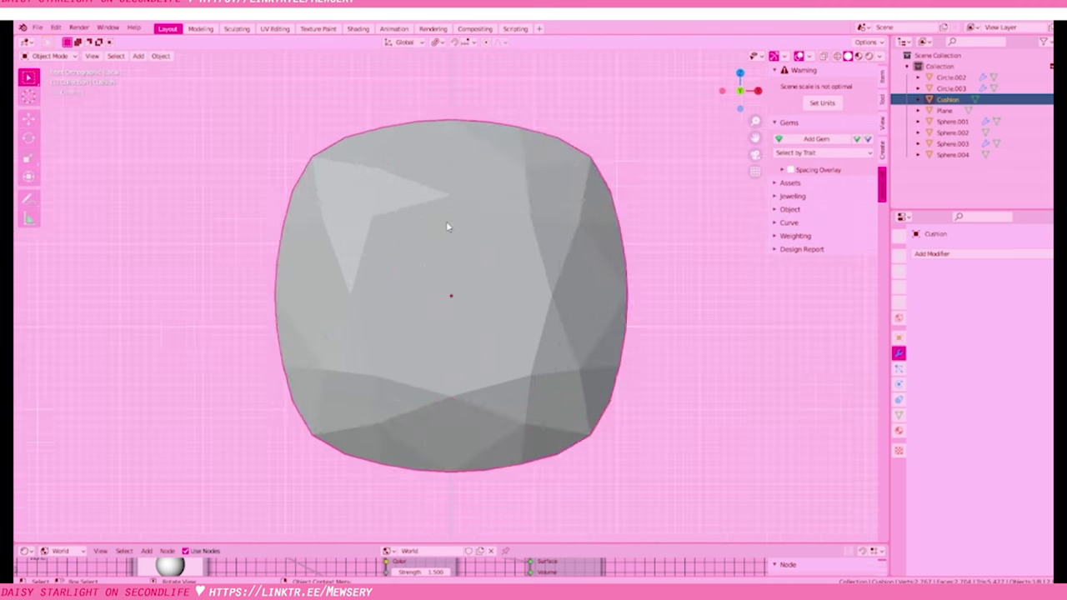
key(Tab)
key(ctrl+KP_1)
key(alt+a)
key(l)
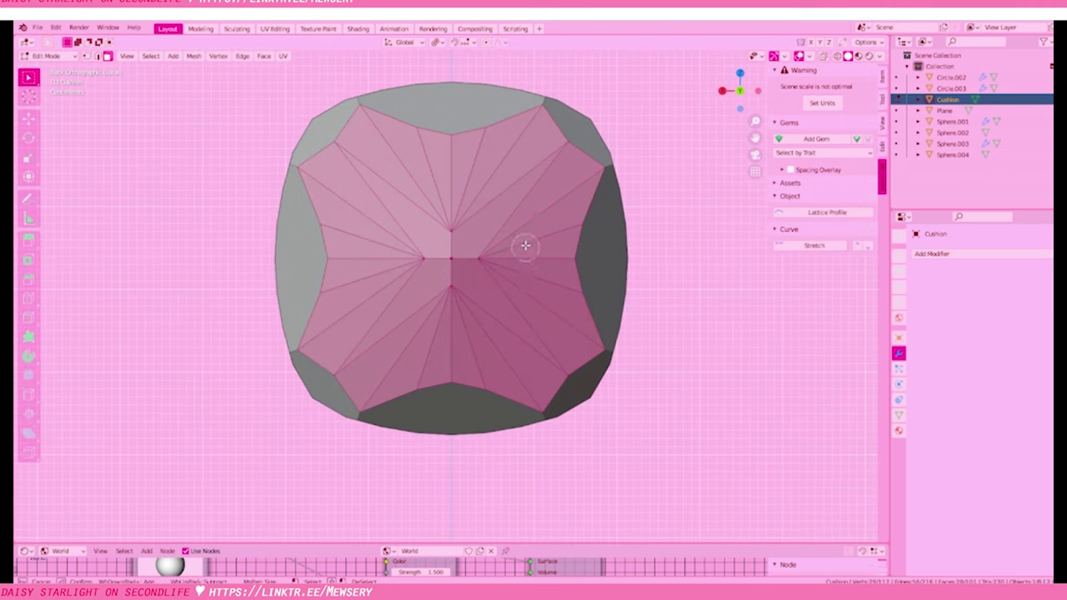
key(x)
click(500, 172)
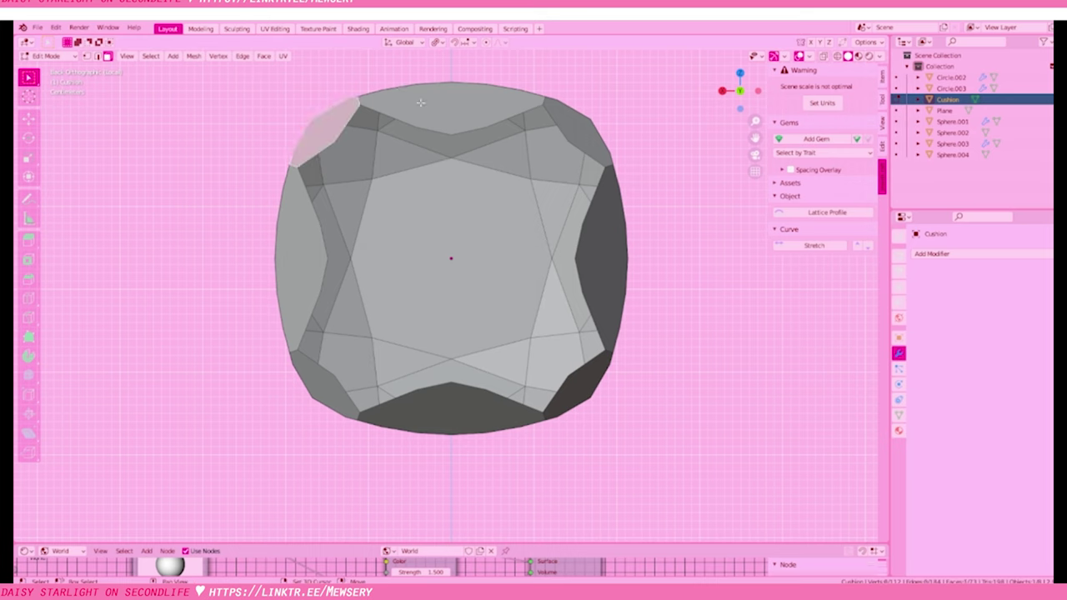
Orbit around the hollowed gem in edge mode to inspect its open back
key(KP_1)
key(KP_3)
key(2)
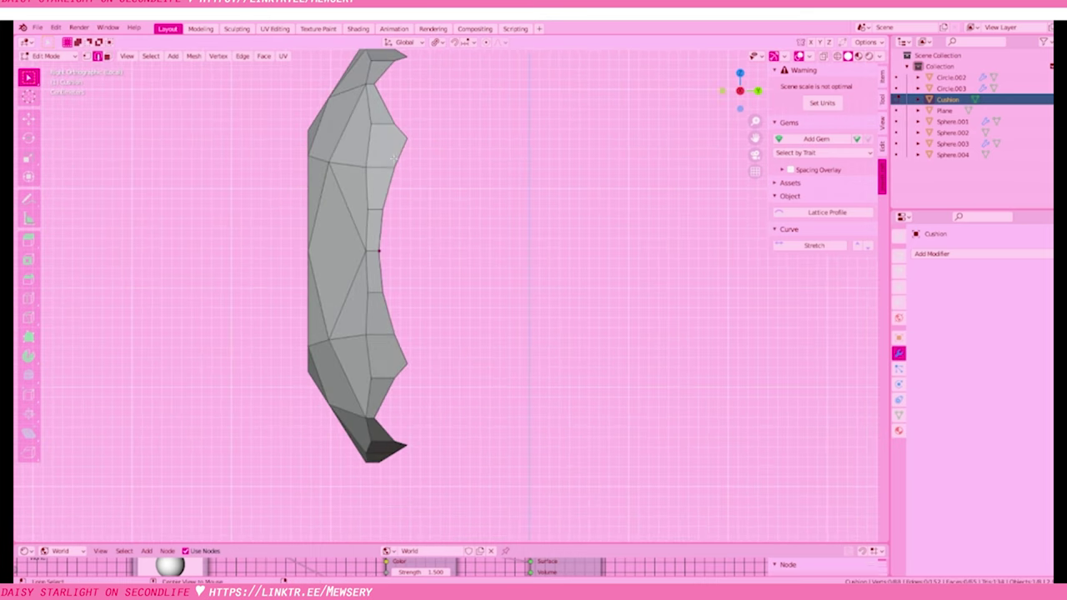
mouse_move(393, 158)
middle_down()
mouse_move(336, 240)
mouse_move(369, 147)
mouse_move(441, 190)
middle_up()
scroll(441, 191, up, 3)
scroll(510, 142, up, 2)
middle_drag(511, 142, 640, 260)
scroll(532, 455, down, 2)
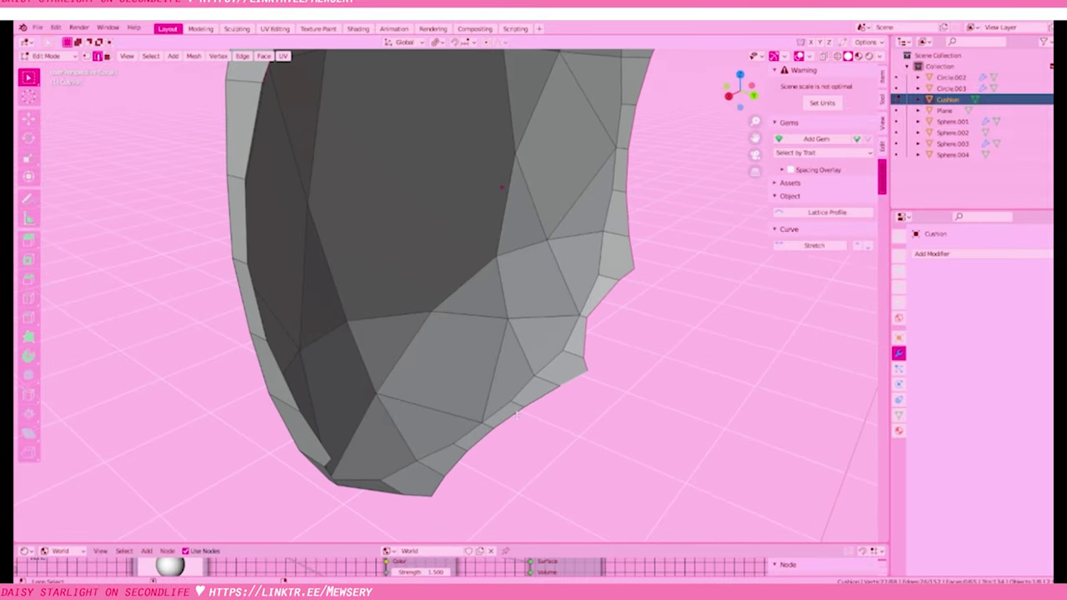
middle_drag(532, 455, 582, 338)
key(KP_3)
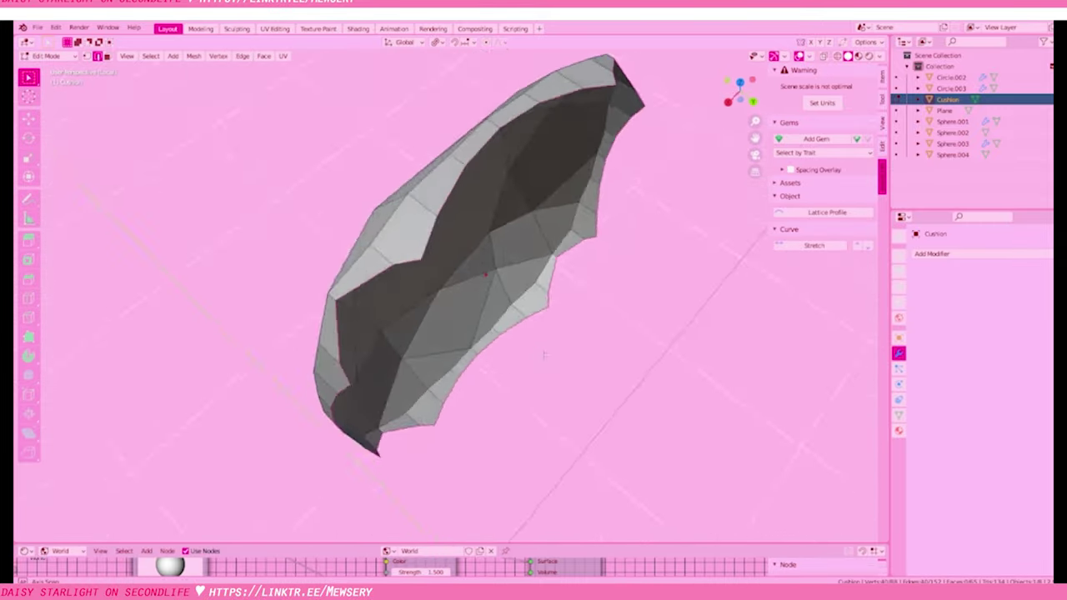
Scale the gem's curved back to 0 on Y and nudge it along Y
key(y)
key(0)
key(Return)
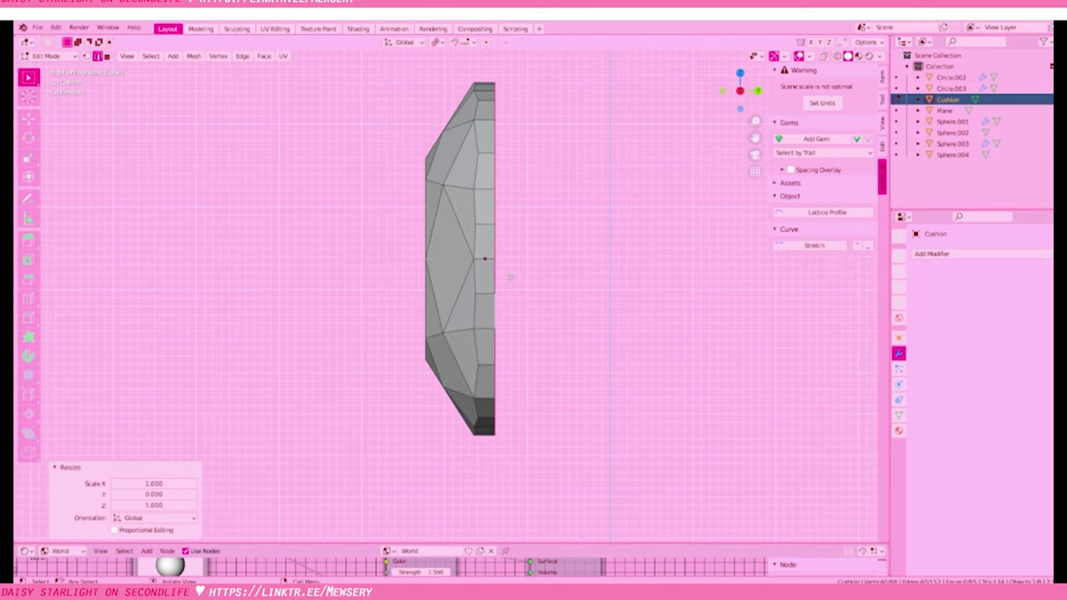
key(g)
key(y)
click(510, 277)
Dissolve the extra edges along the gem's side
click(495, 279)
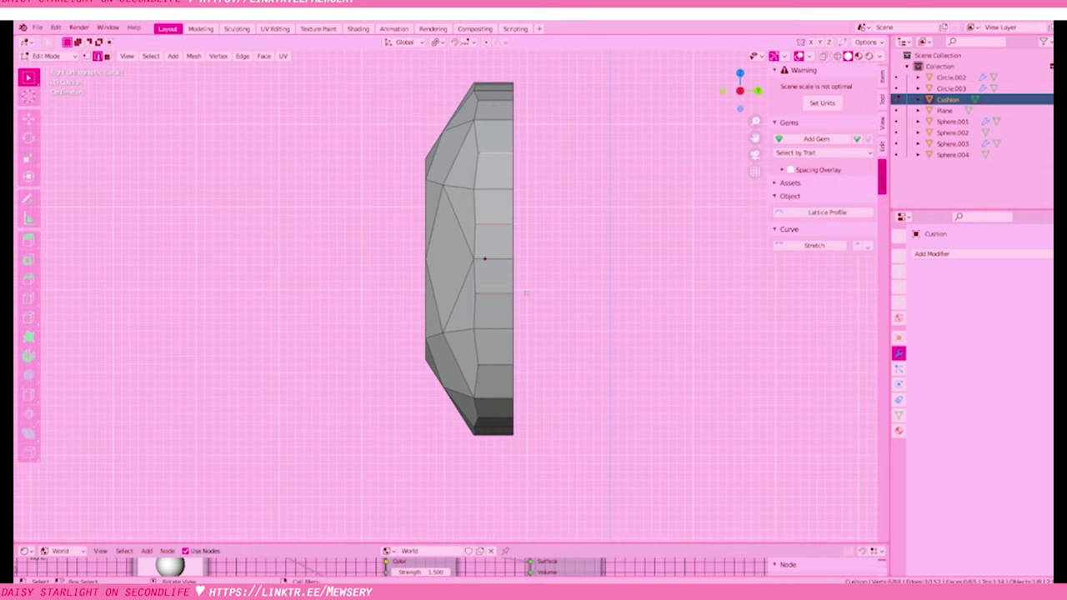
middle_drag(525, 292, 584, 350)
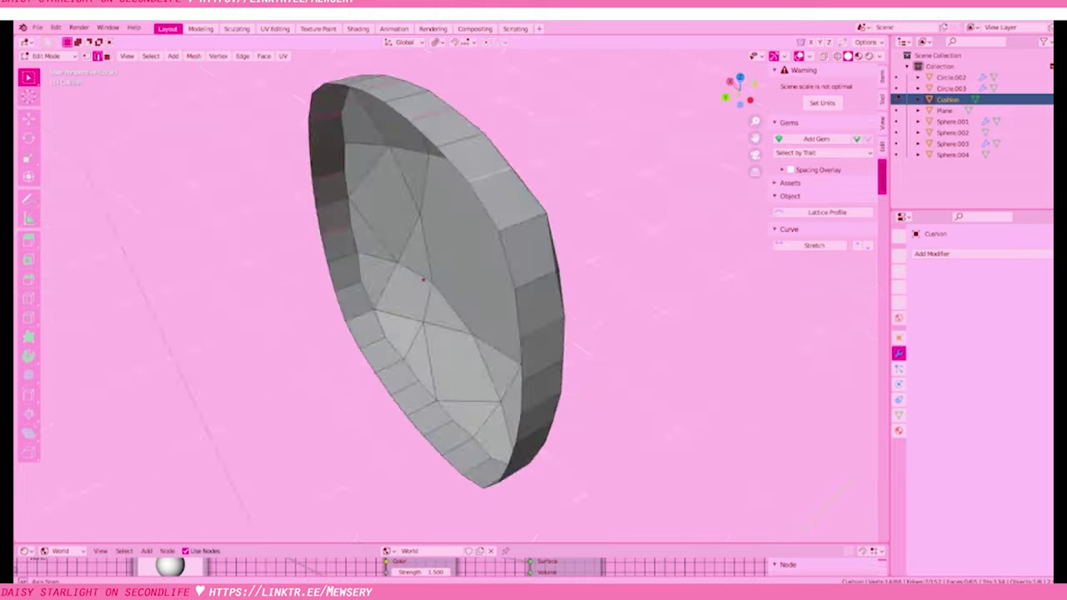
mouse_move(433, 250)
middle_down()
mouse_move(404, 205)
mouse_move(450, 350)
middle_up()
key(x)
click(445, 395)
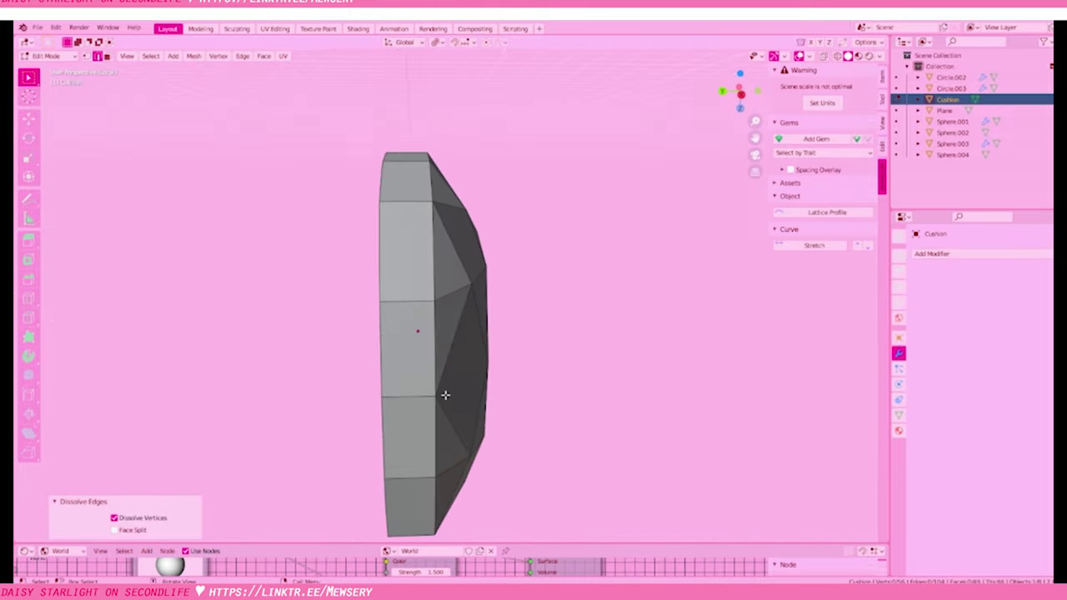
Make the back outline a perfect circle with LoopTools Circle and scale it to 0.894
key(KP_1)
key(KP_3)
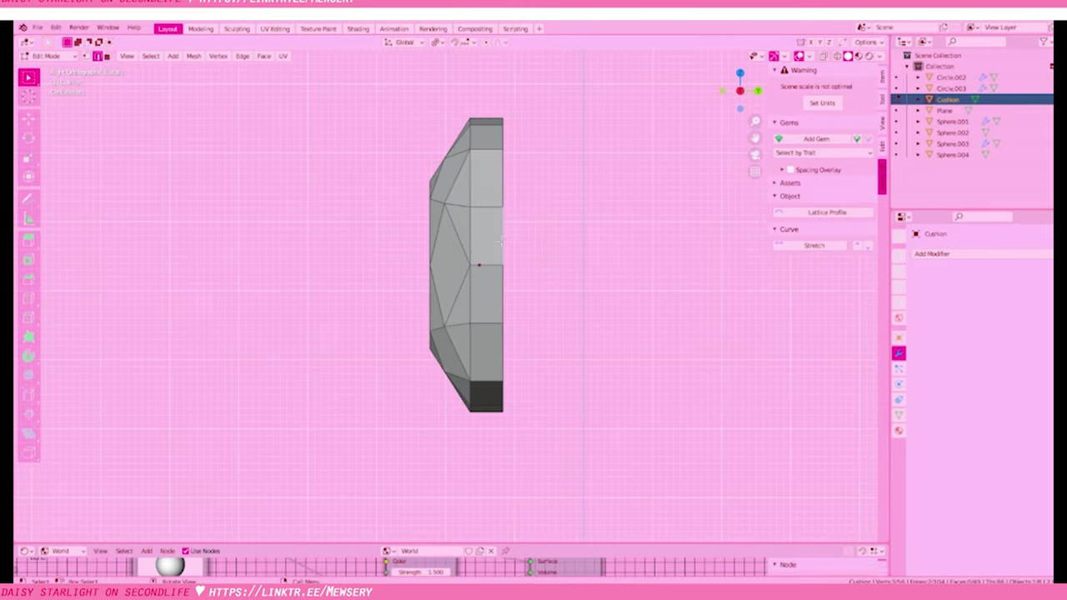
middle_drag(500, 240, 456, 211)
middle_drag(590, 243, 610, 222)
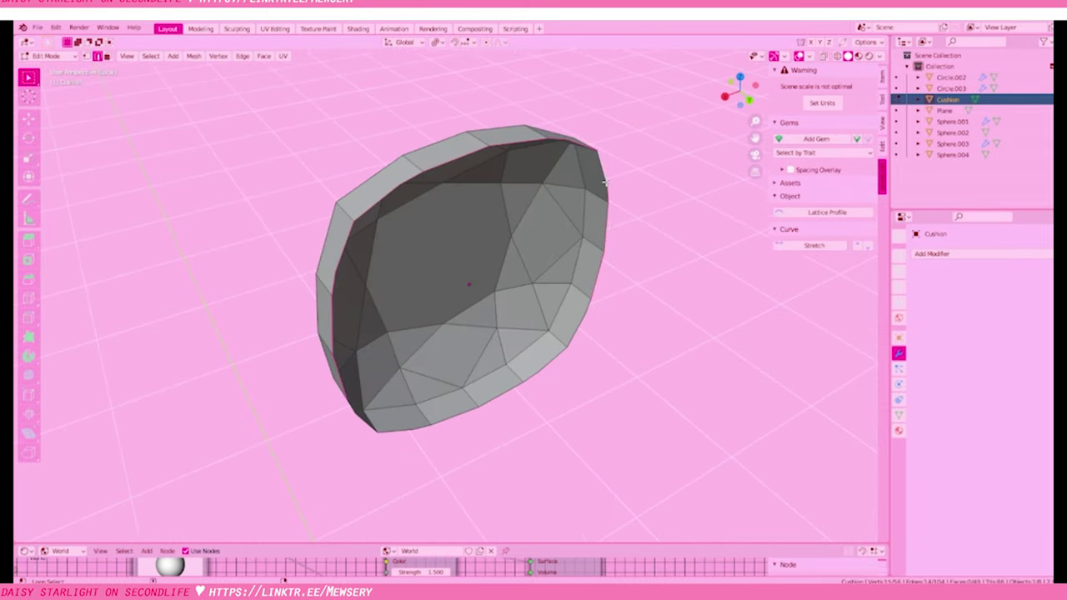
middle_drag(605, 182, 566, 299)
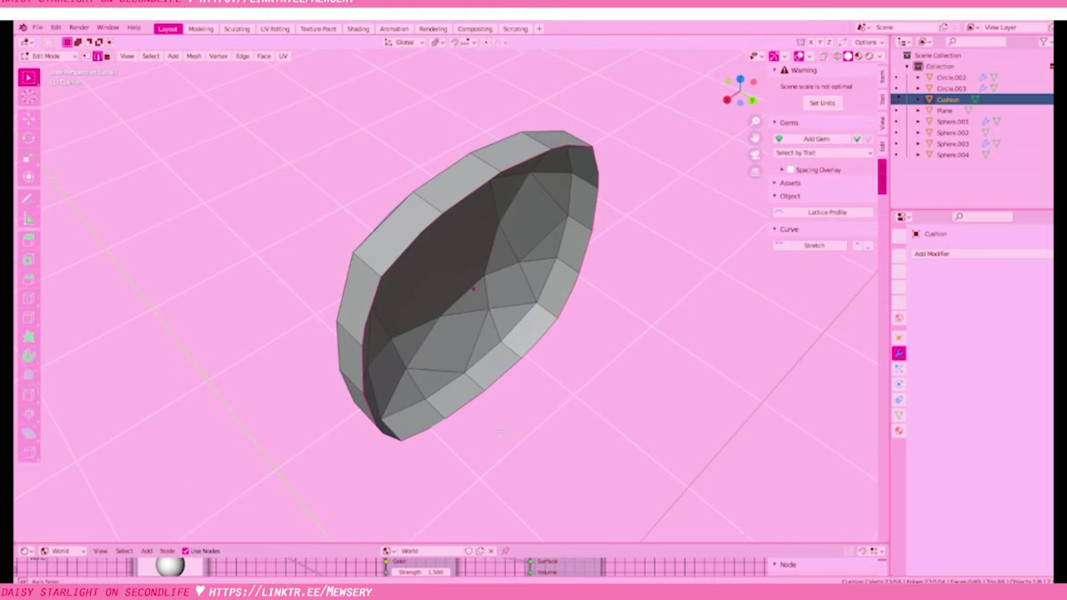
middle_drag(499, 430, 283, 250)
right_click(283, 250)
click(380, 257)
mouse_move(381, 257)
middle_down()
mouse_move(431, 232)
mouse_move(564, 288)
middle_up()
key(s)
click(559, 289)
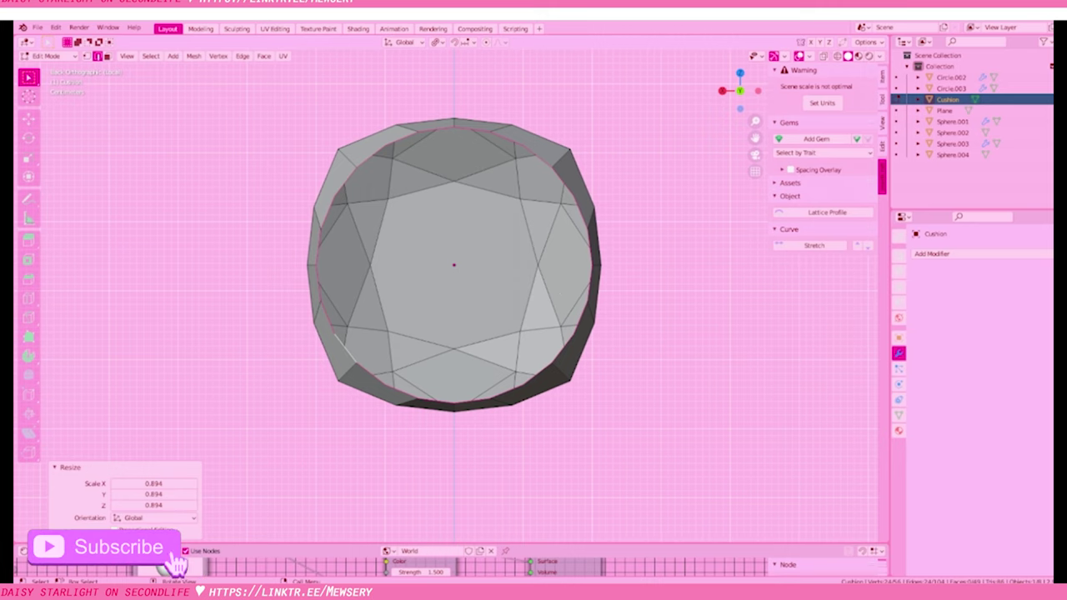
Duplicate the back outline and separate it into its own object, Cushion.001
key(KP_3)
key(shift+d)
click(629, 292)
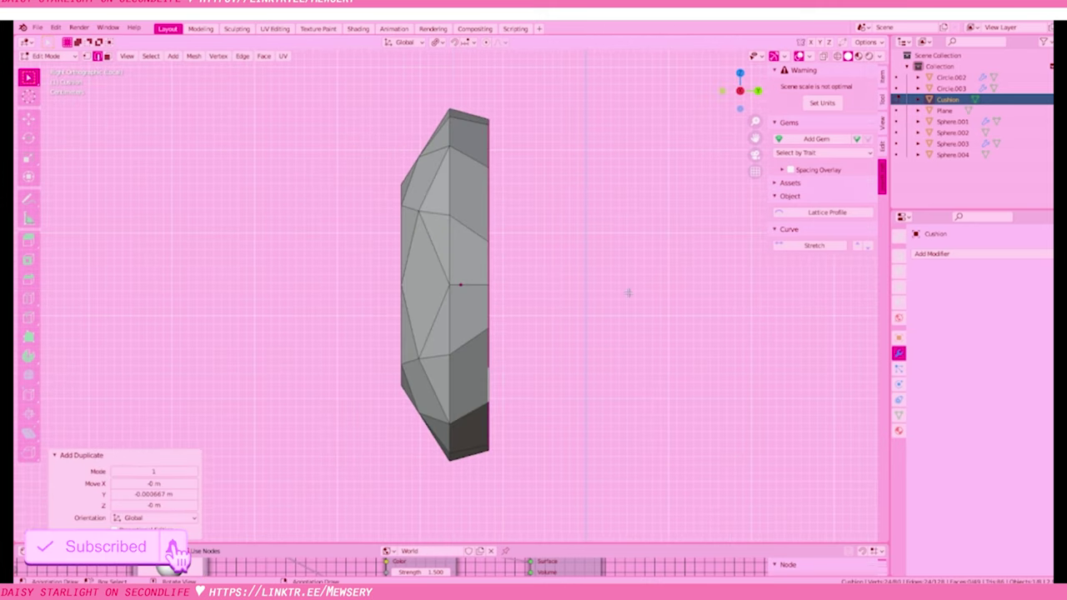
key(p)
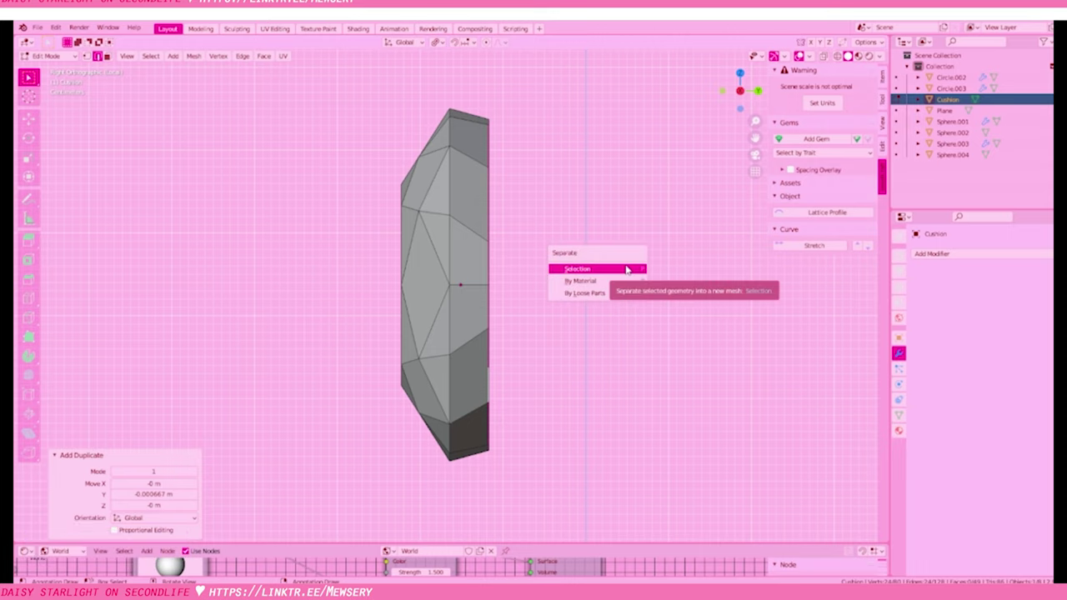
click(626, 270)
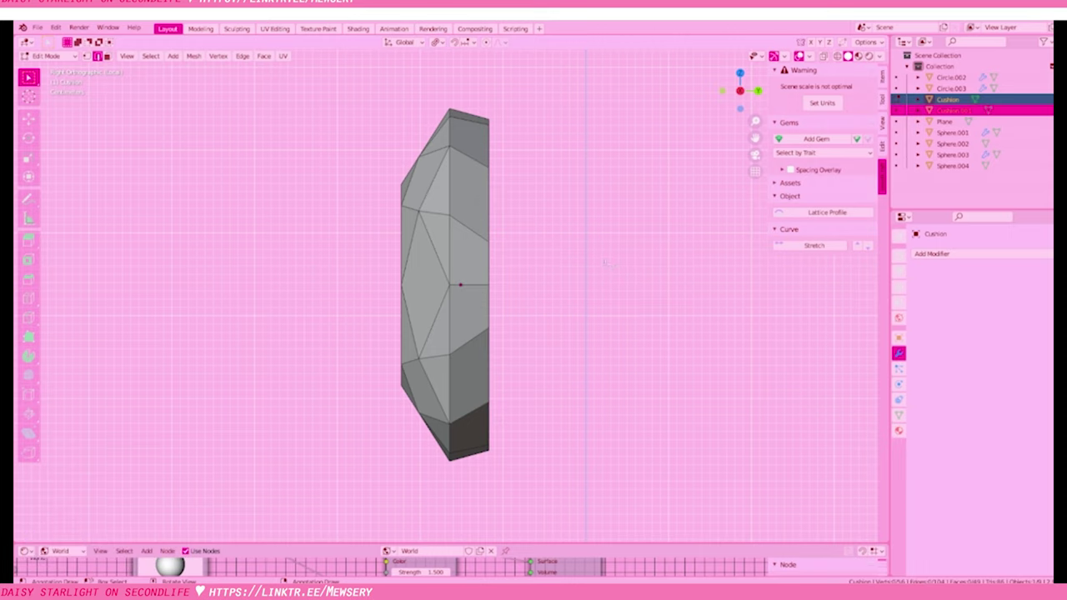
key(Tab)
Fill the Cushion.001 circle, inset it twice, and merge the inner faces at the centre
middle_drag(605, 263, 612, 213)
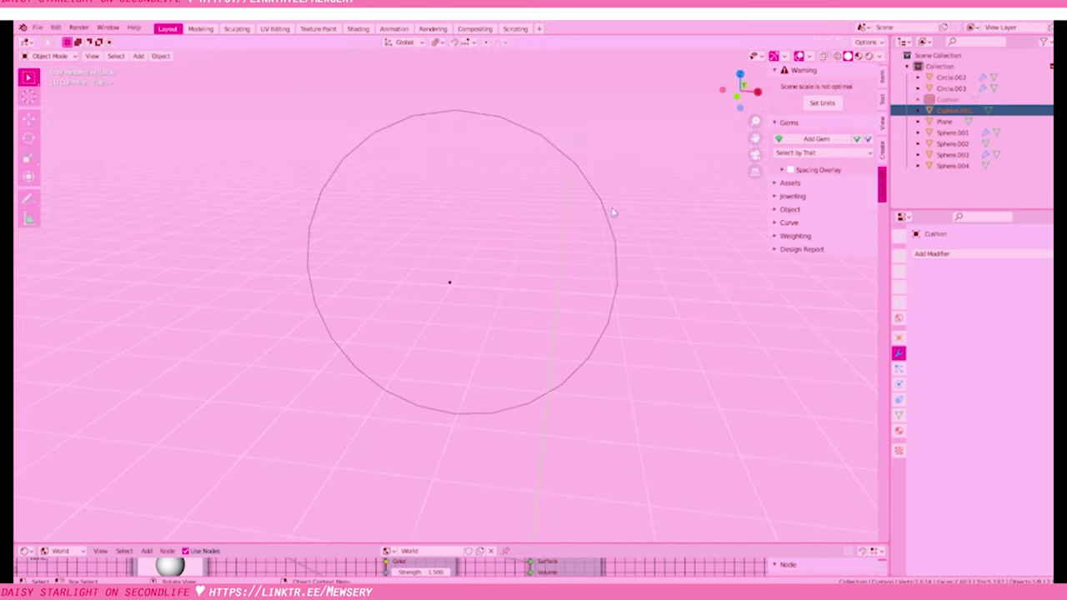
key(Tab)
key(KP_7)
key(f)
key(i)
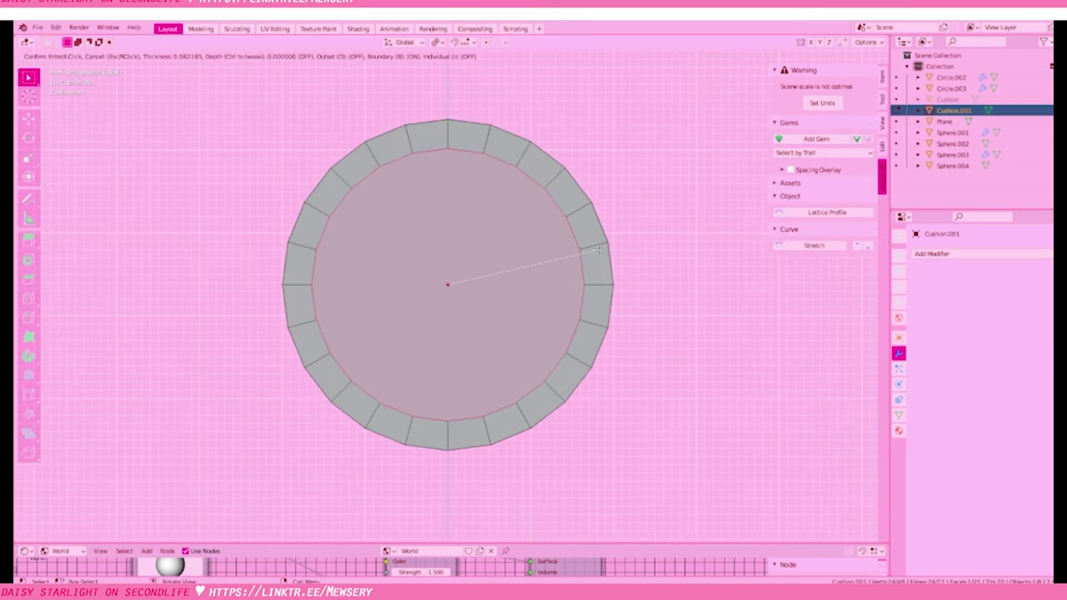
click(587, 254)
key(i)
click(500, 271)
key(m)
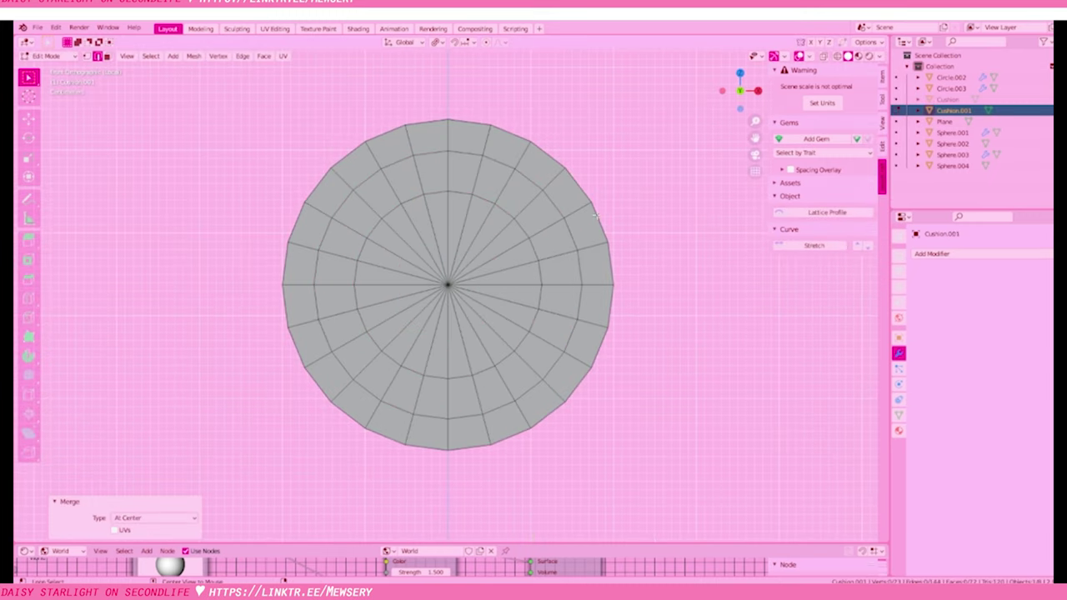
Extrude the disc for thickness, then resize and move it against the gem's back
key(KP_3)
key(e)
click(583, 209)
key(KP_7)
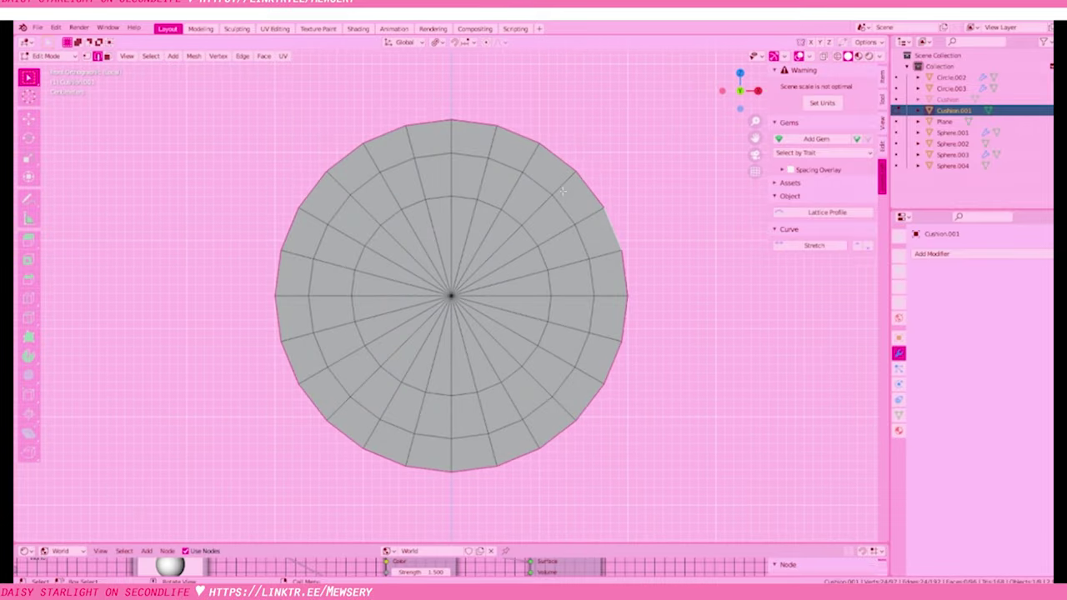
key(KP_3)
scroll(580, 302, up, 4)
key(s)
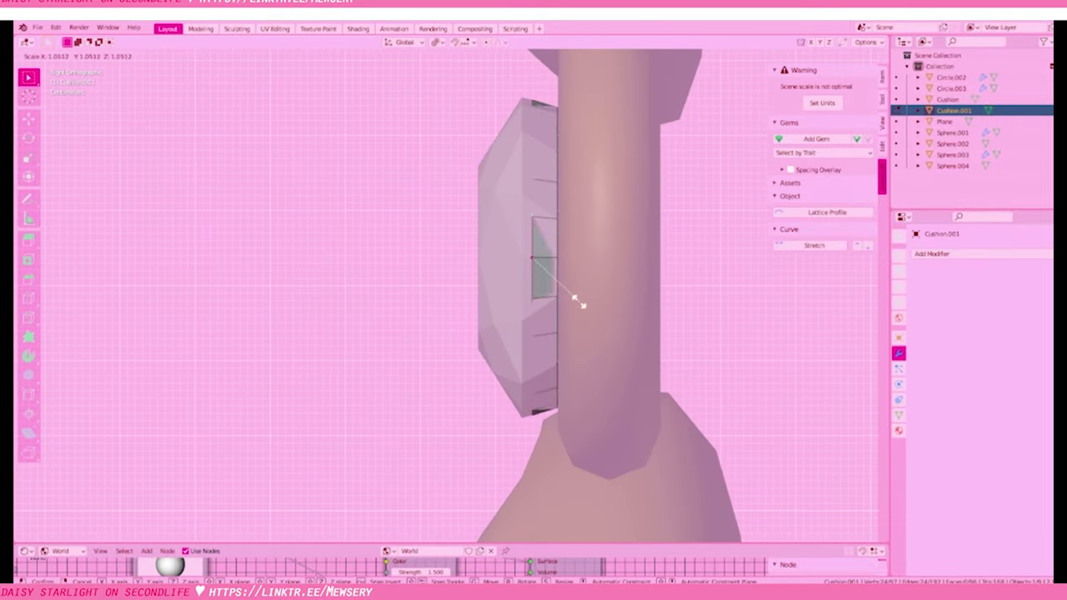
click(579, 302)
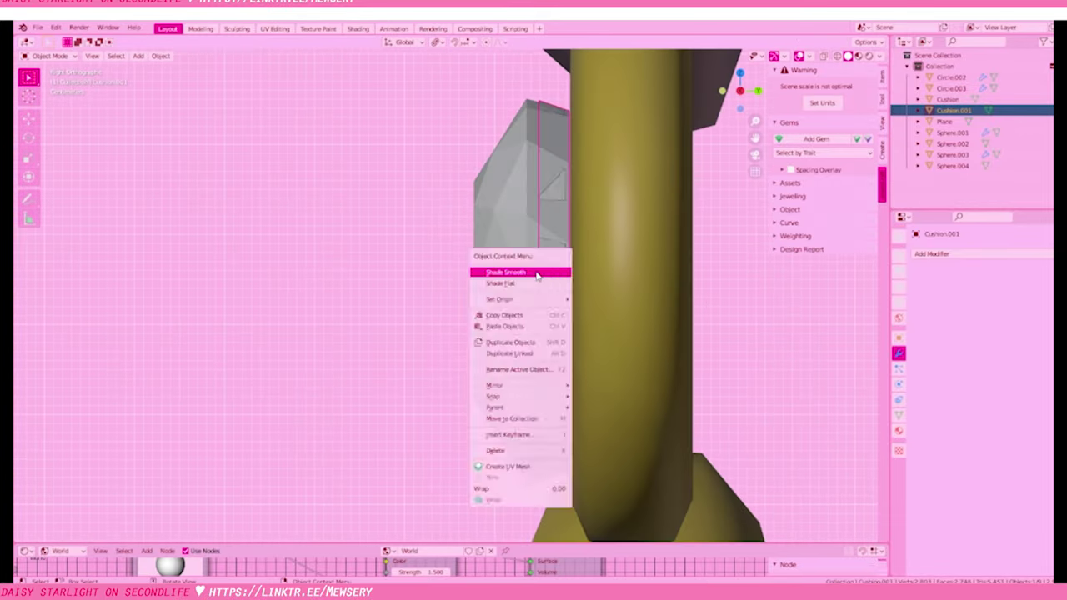
key(g)
click(553, 286)
key(Tab)
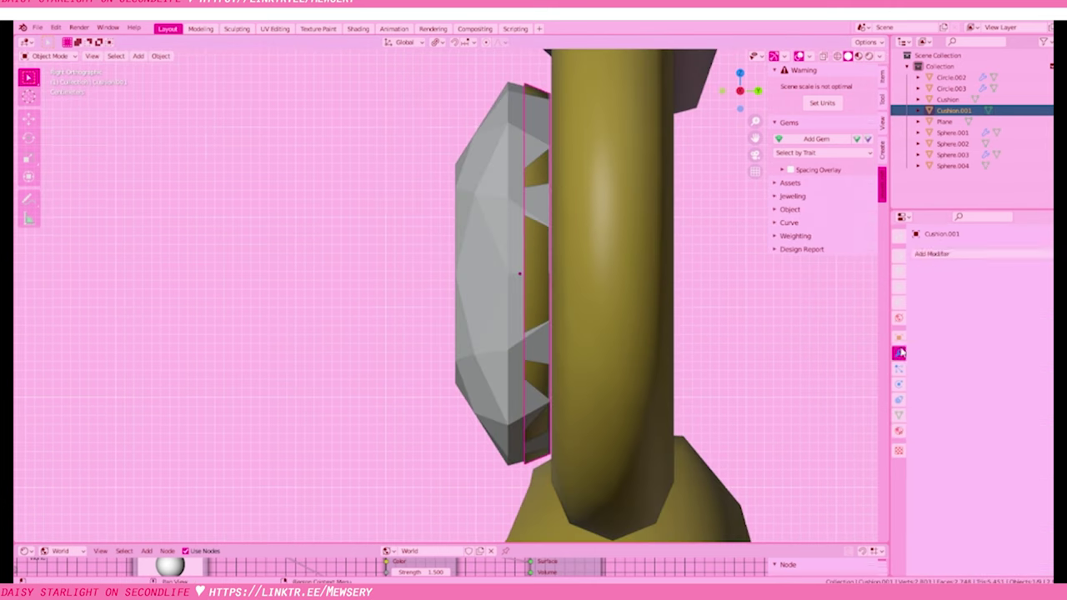
Add a Solidify modifier with 0.05 m thickness and offset 1
click(931, 253)
click(872, 432)
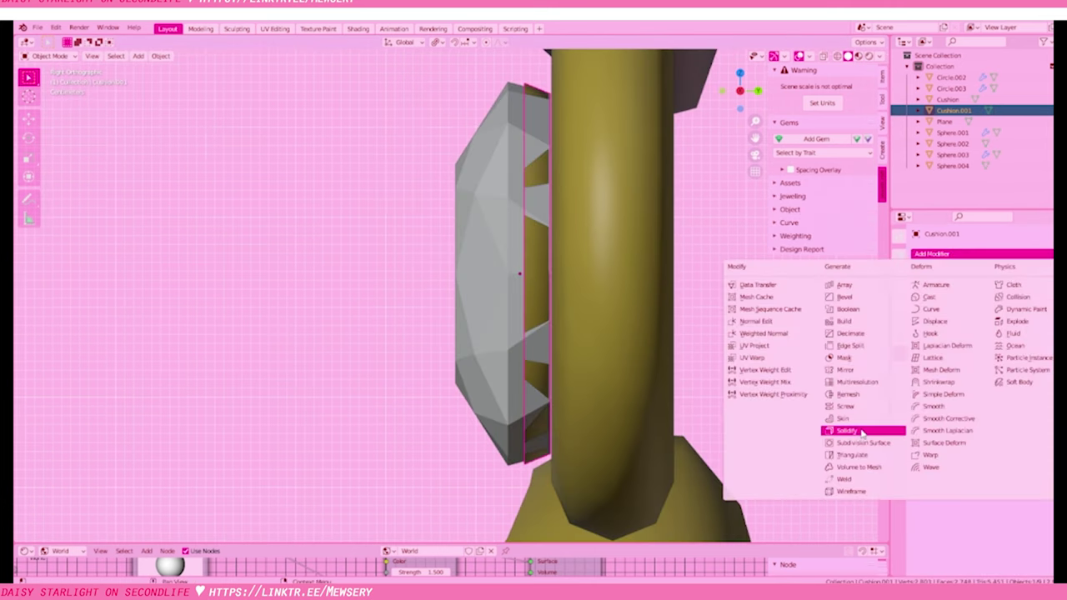
drag(1011, 303, 1024, 302)
text(1)
key(Return)
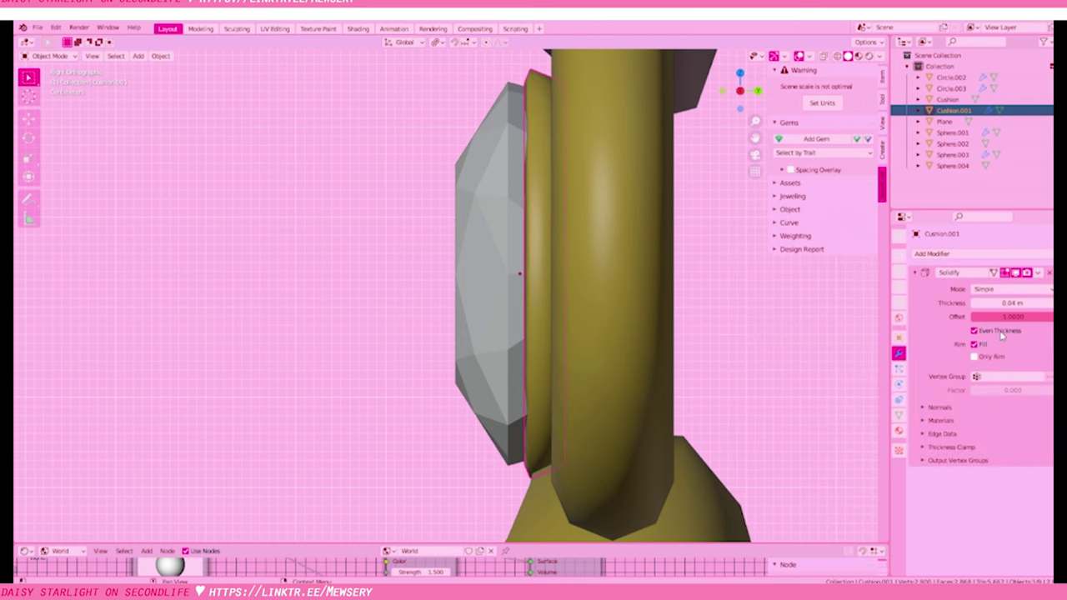
key(KP_1)
scroll(618, 312, down, 1)
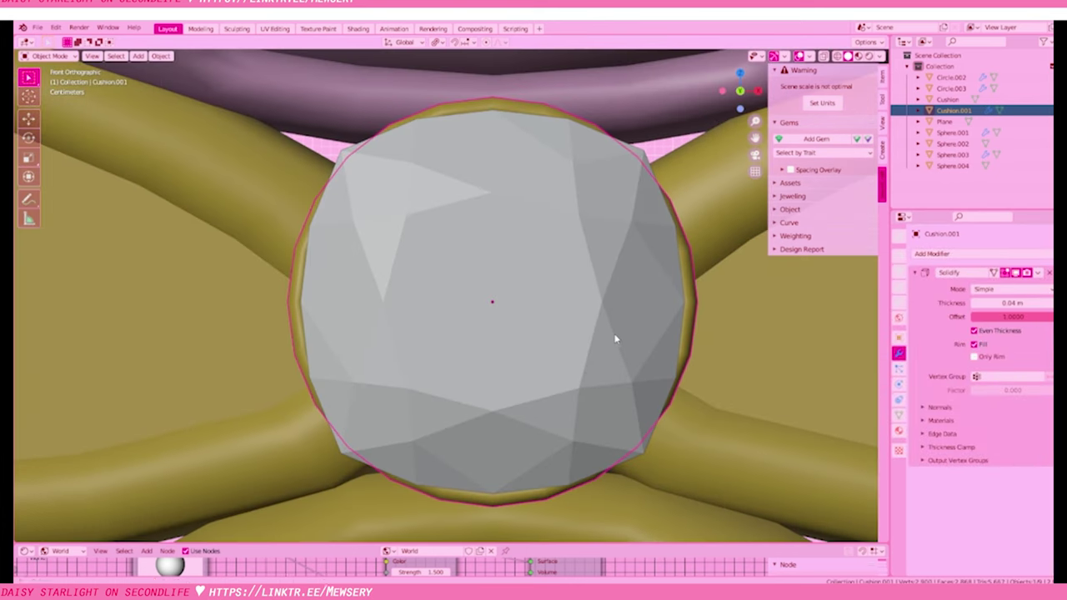
mouse_move(984, 303)
mouse_down()
mouse_move(1000, 303)
mouse_move(964, 305)
mouse_up()
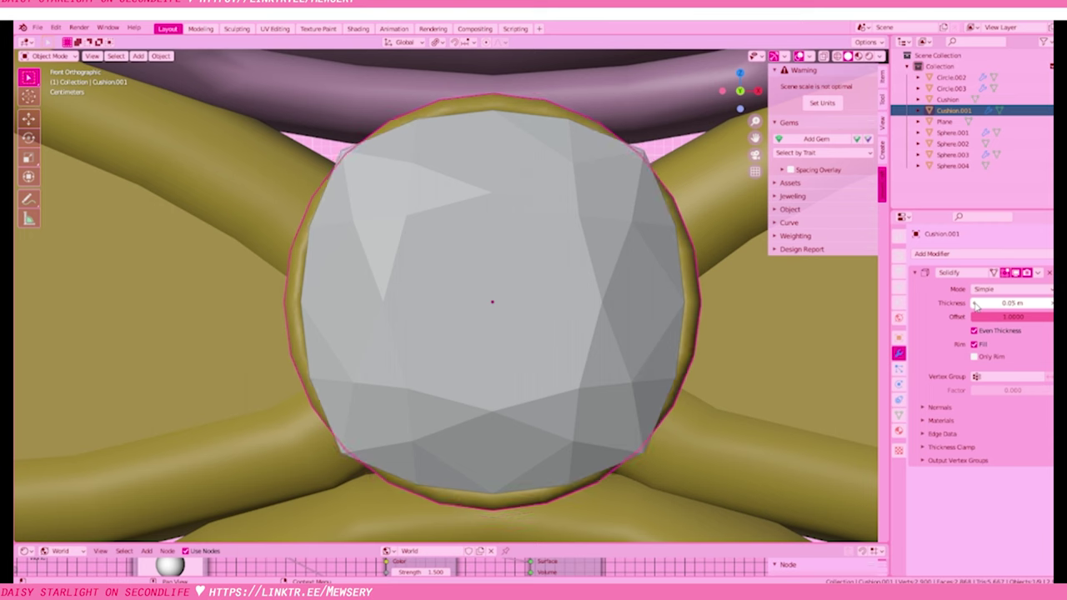
scroll(570, 340, down, 2)
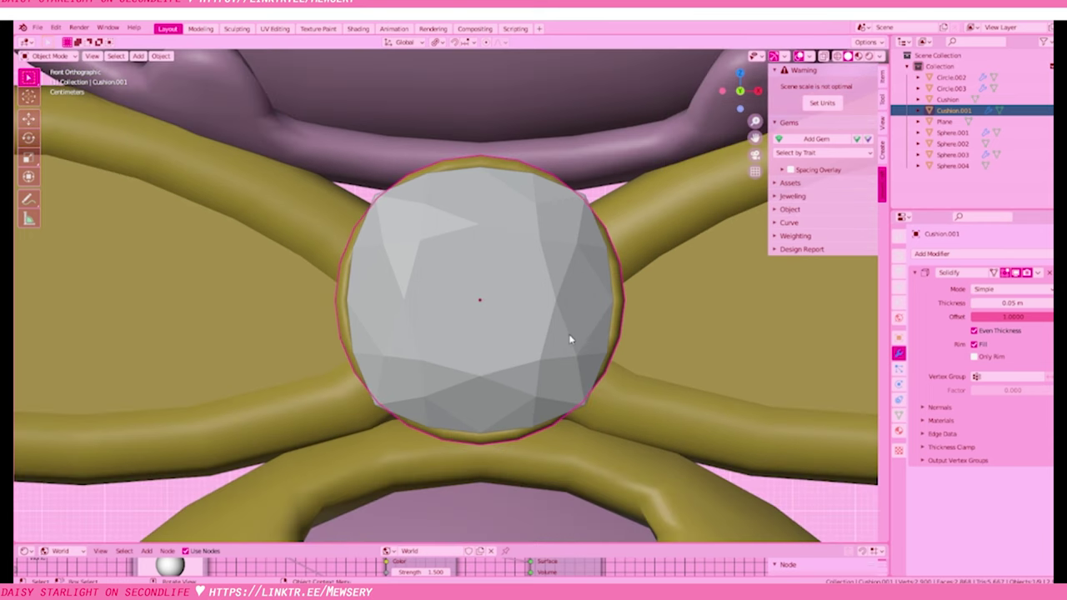
Select the cushion gem and view the cat from the front to check the setting
click(501, 301)
middle_drag(501, 301, 548, 364)
key(KP_1)
scroll(683, 309, down, 4)
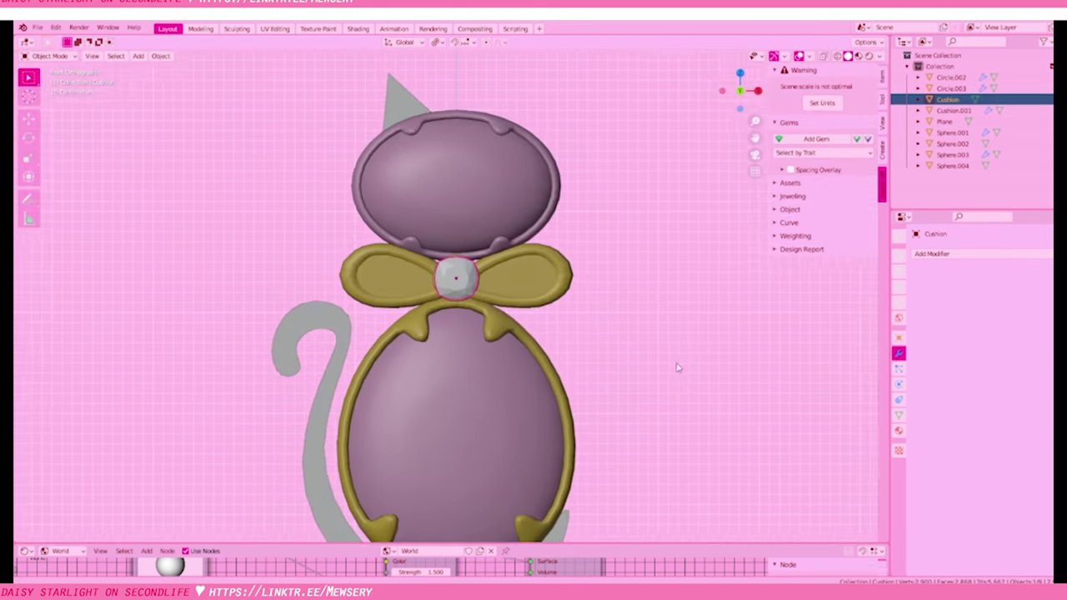
shift+middle_drag(677, 367, 717, 290)
scroll(539, 274, up, 5)
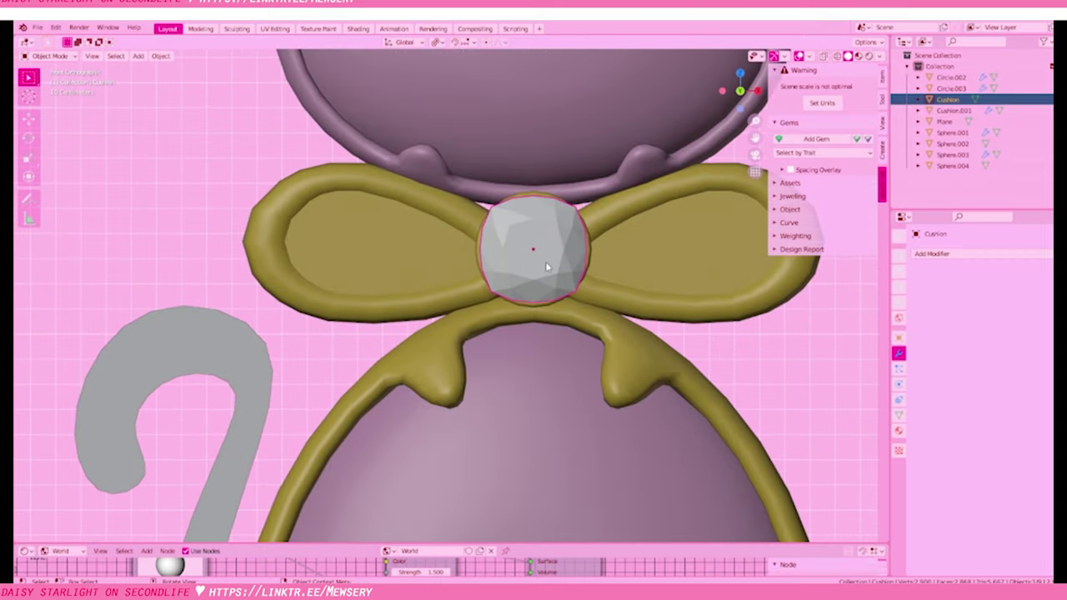
scroll(572, 288, down, 6)
scroll(574, 287, up, 2)
scroll(572, 286, down, 3)
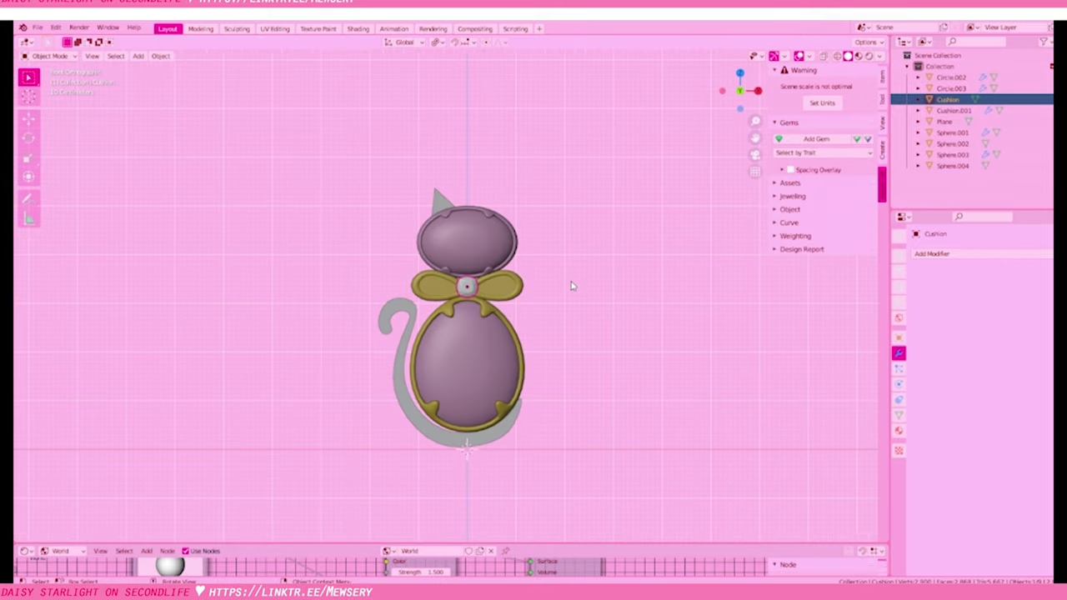
scroll(572, 286, up, 3)
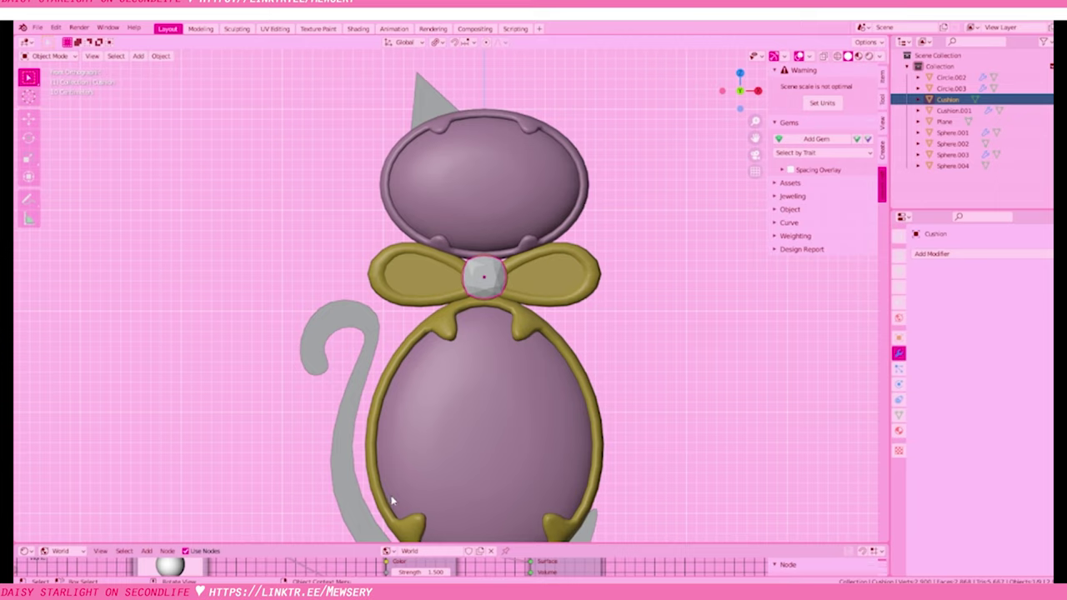
Add a Round-cut gem using the Add Gem options
click(816, 139)
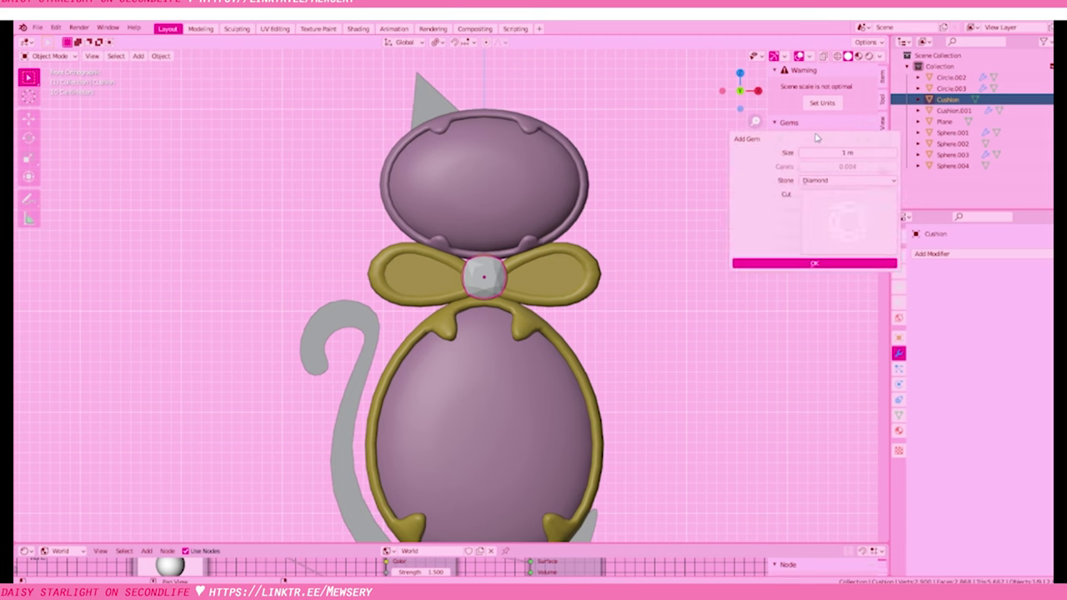
click(845, 223)
click(481, 290)
click(817, 262)
scroll(572, 433, down, 4)
In Edit Mode, select and delete the gem's pointed underside (pavilion) faces
key(Tab)
key(KP_7)
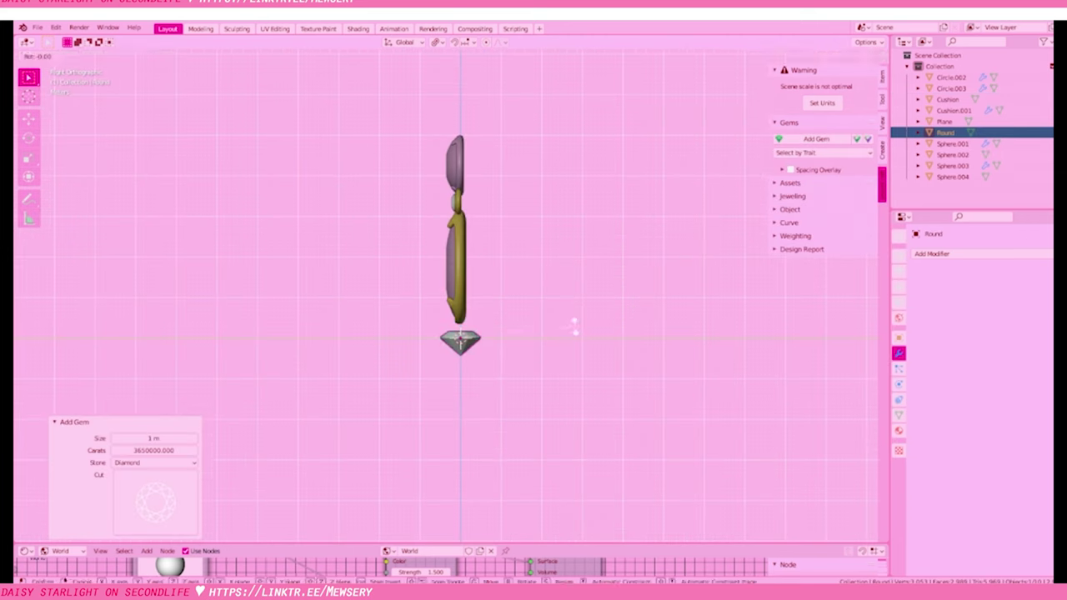
key(KP_Decimal)
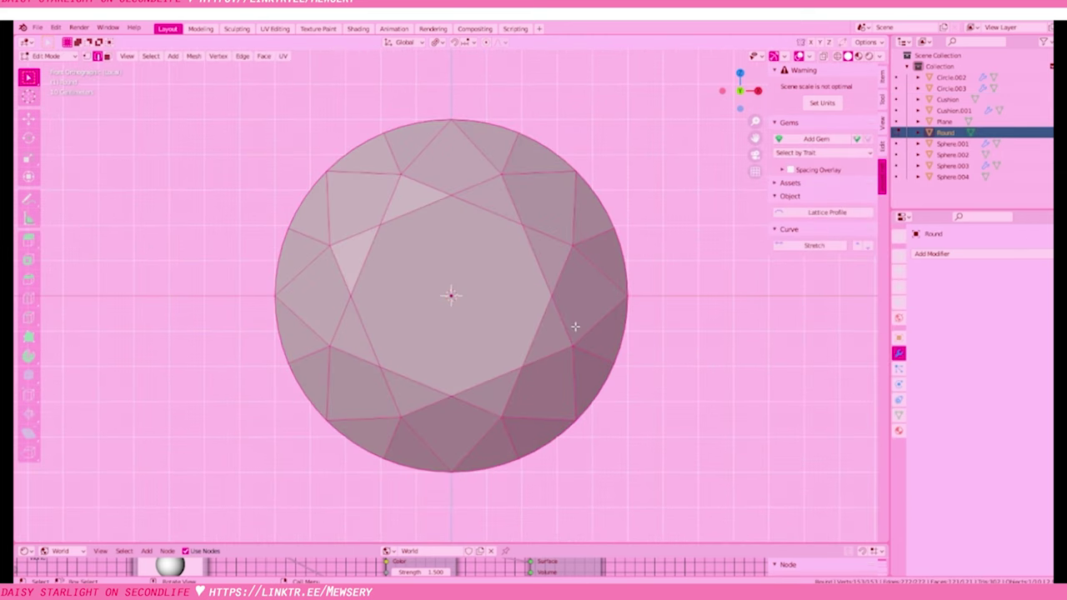
key(ctrl+KP_7)
click(547, 329)
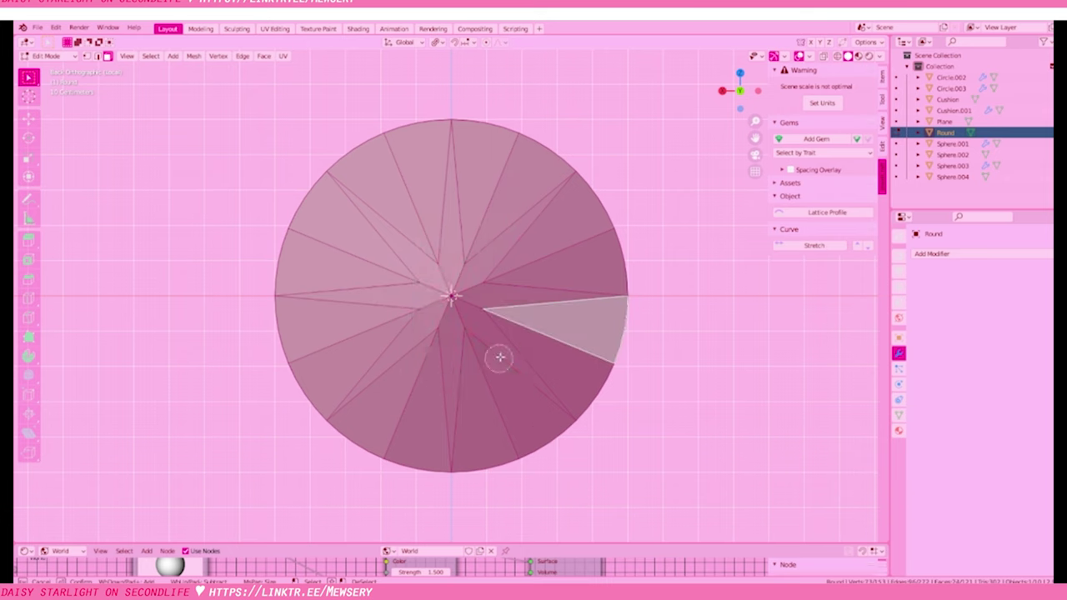
right_click(465, 257)
key(KP_3)
right_click(390, 260)
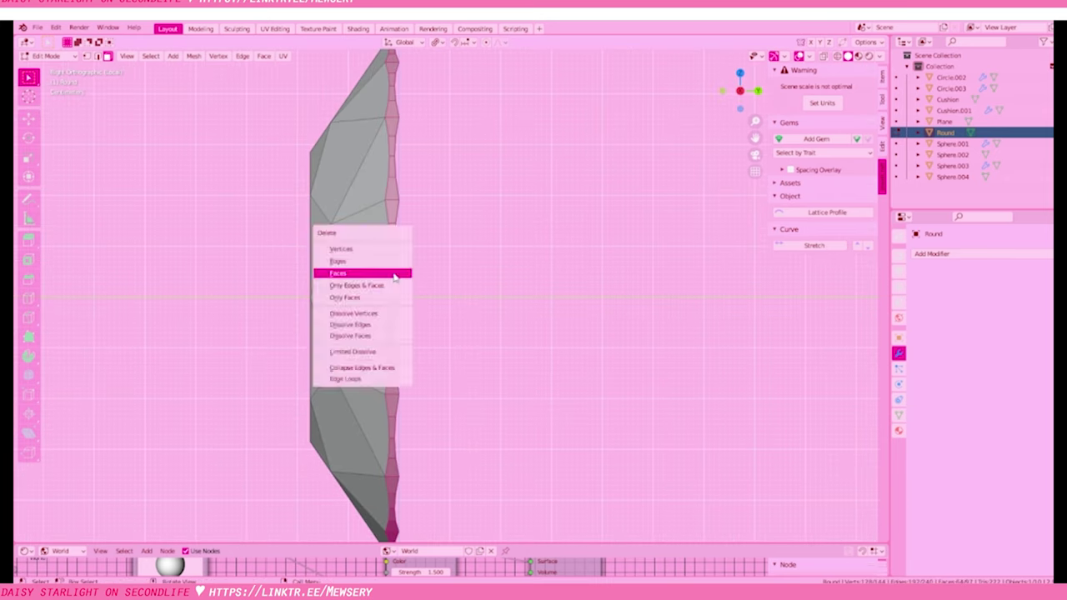
click(392, 257)
Flatten the open rim to Y 0 and extrude it into a straight-sided back band
key(s)
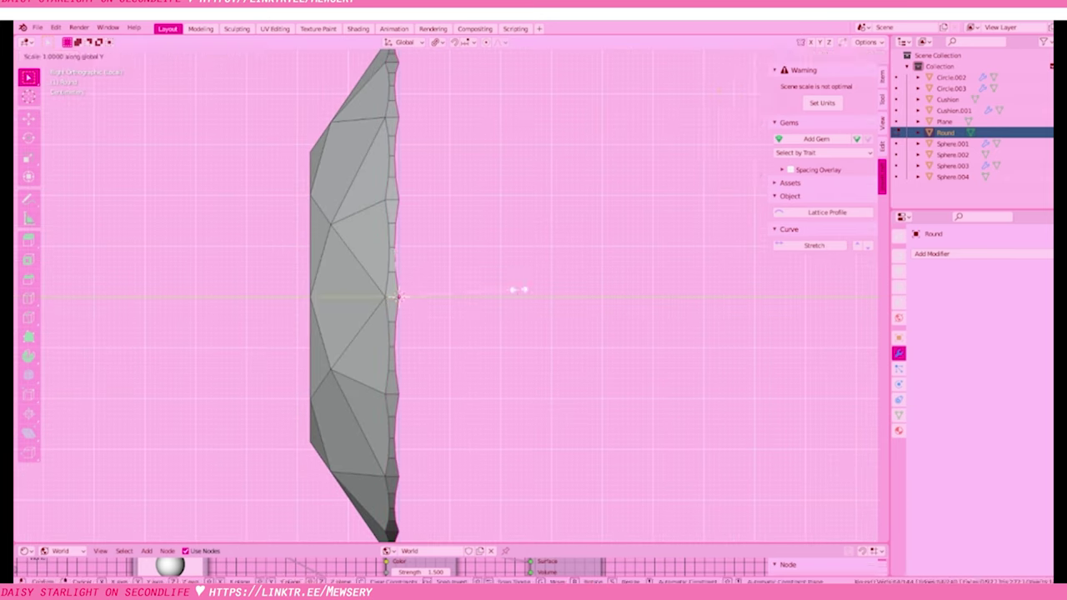
key(y)
key(0)
key(Return)
scroll(358, 368, down, 2)
key(g)
click(412, 295)
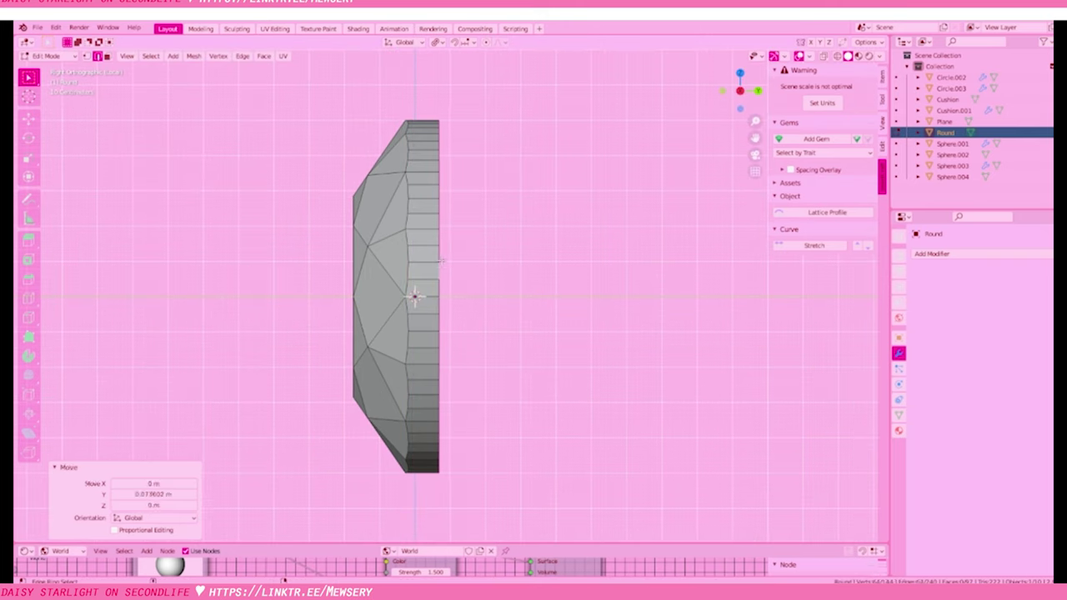
Select alternate edge loops on the band, dissolve them, and leave Edit Mode
click(150, 56)
click(179, 146)
scroll(479, 312, up, 2)
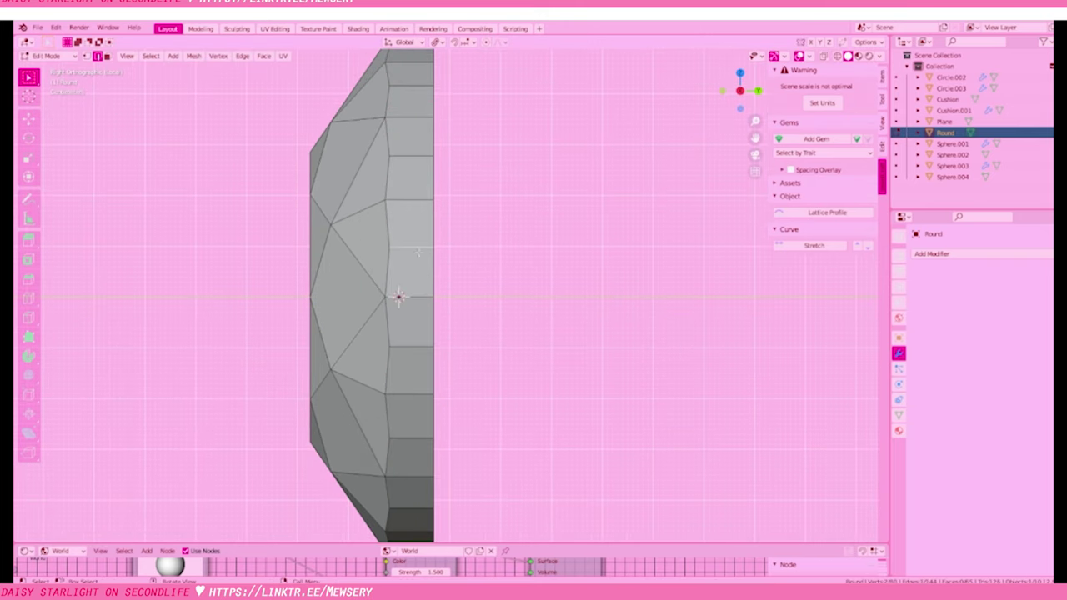
click(150, 56)
click(179, 142)
key(x)
click(358, 343)
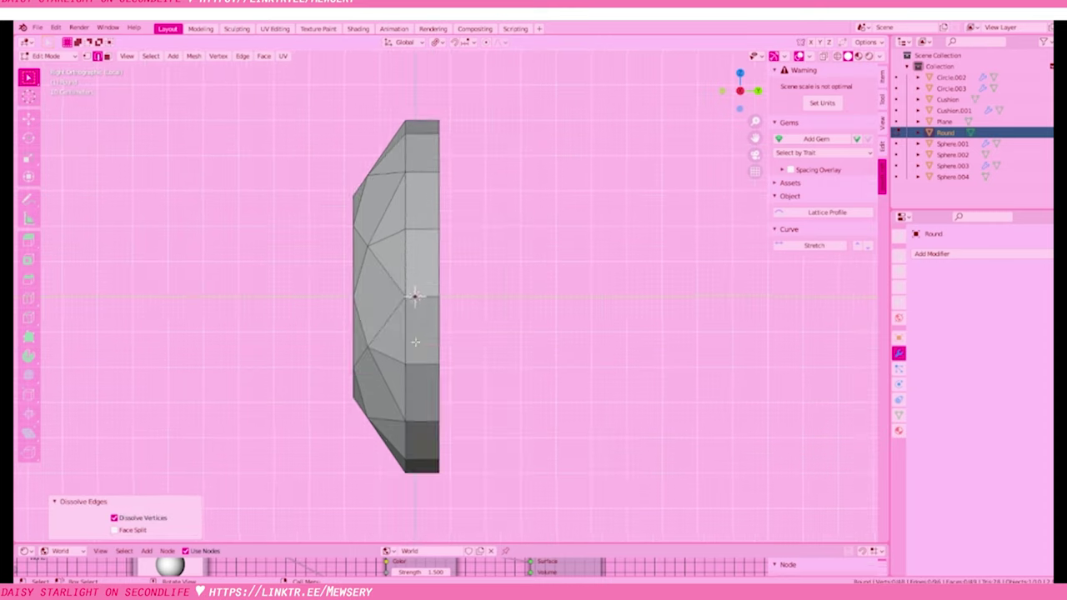
key(KP_1)
key(Tab)
scroll(573, 274, down, 3)
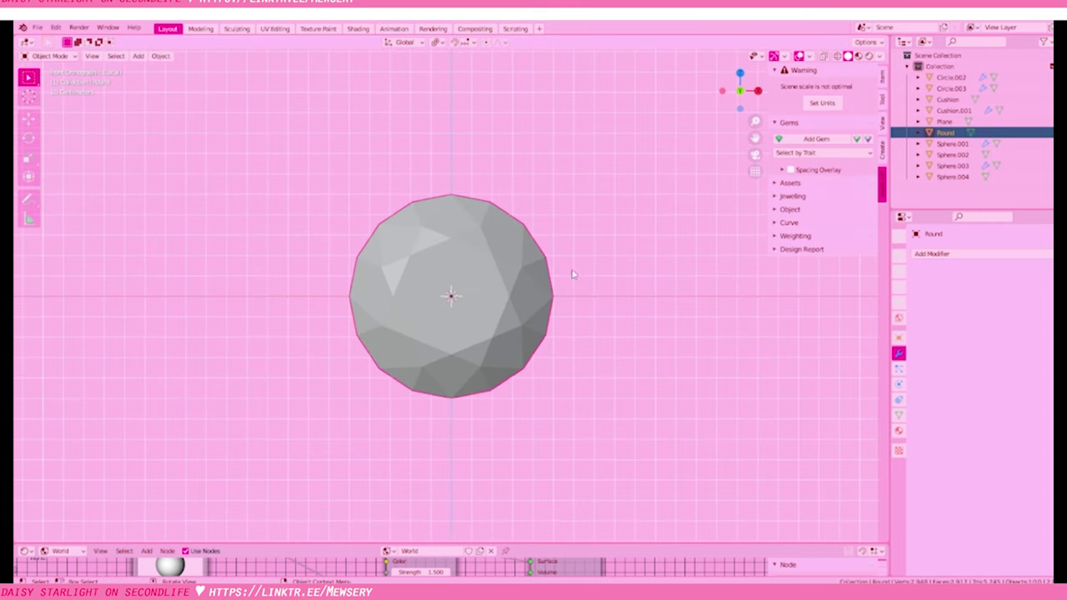
Assign the pink gem material to the round gem
key(KP_Divide)
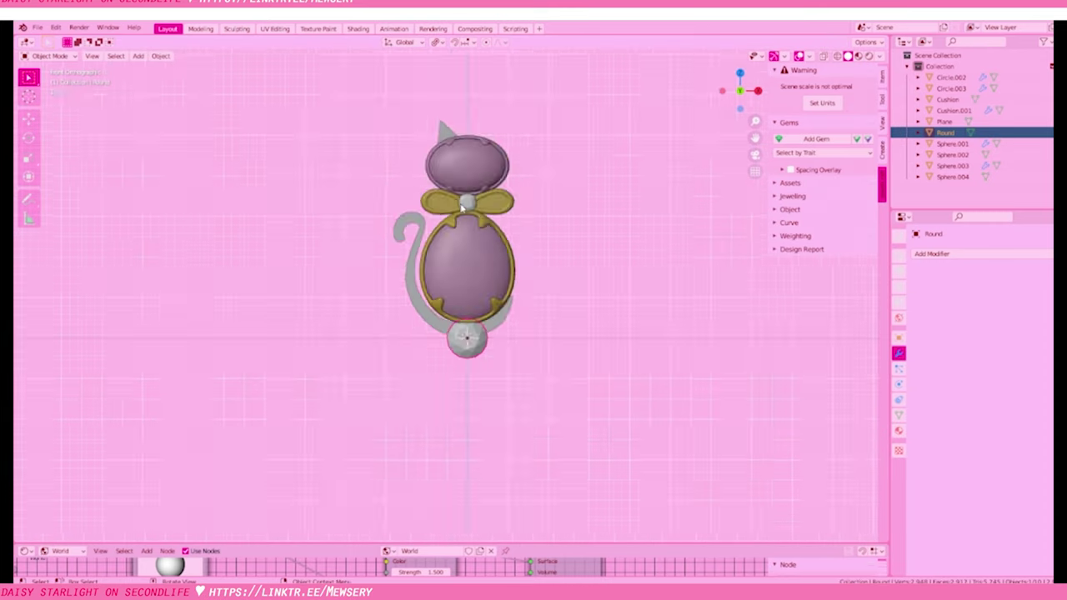
click(898, 430)
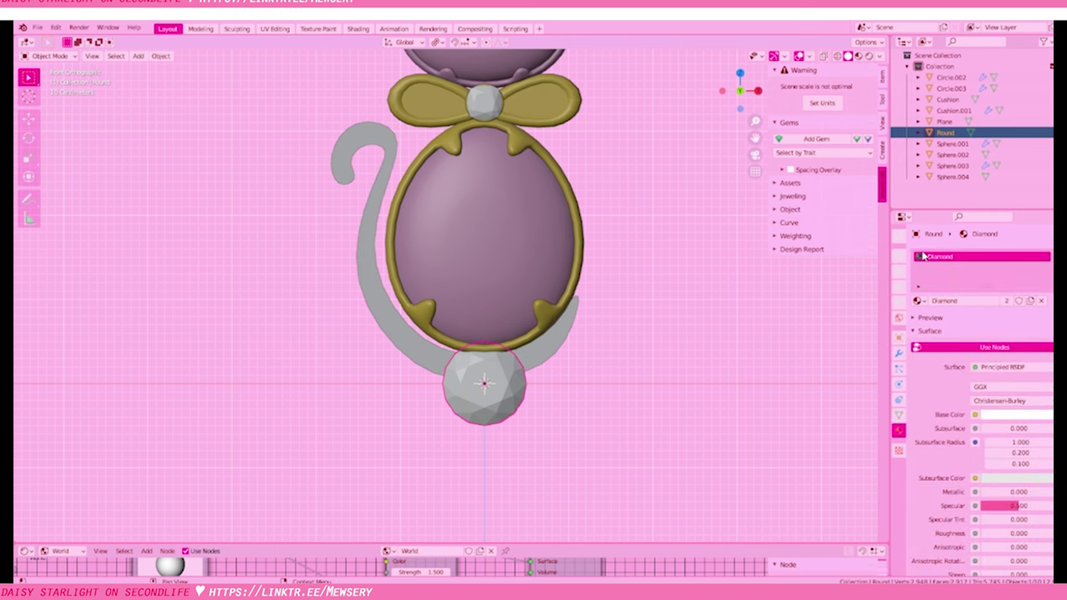
click(918, 300)
click(942, 350)
Move the gem onto the bow and scale it to 0.76
key(g)
click(579, 143)
scroll(578, 142, up, 5)
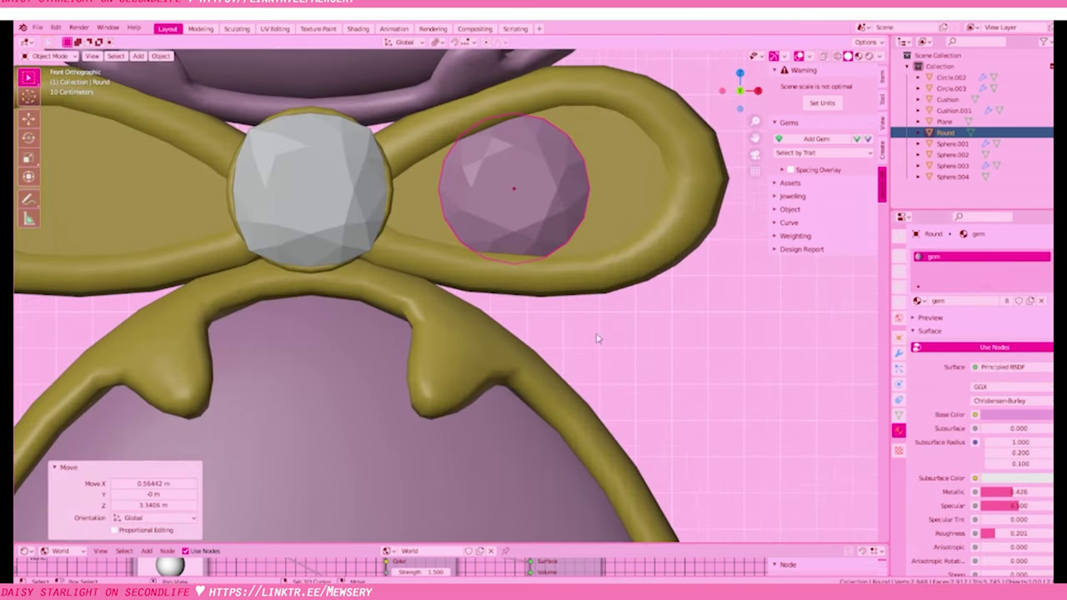
key(s)
click(583, 291)
key(KP_3)
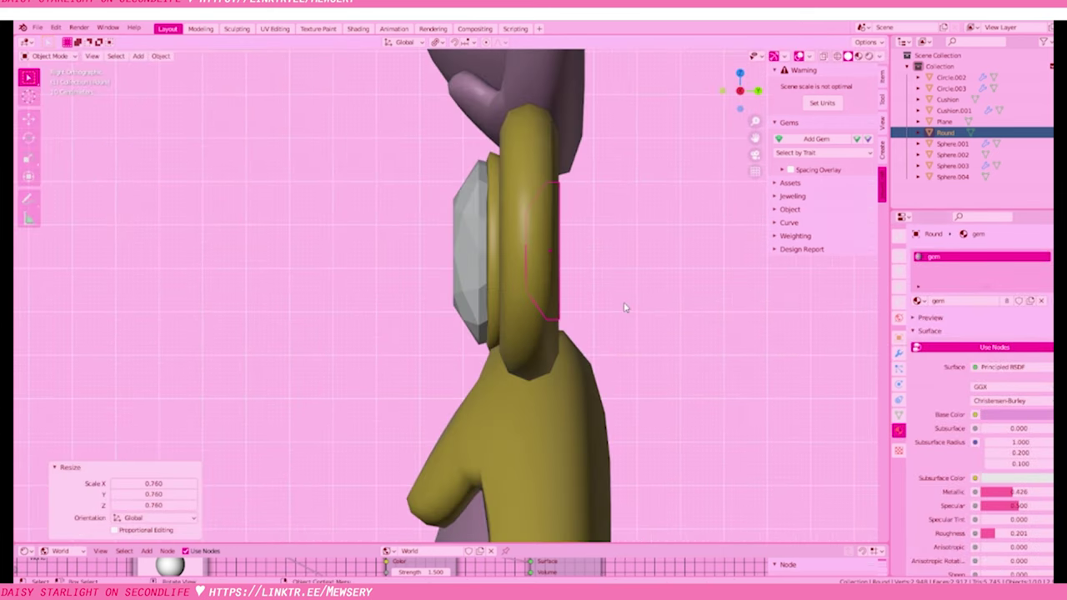
Inspect the isolated gem mesh from several angles, then return to Object Mode
key(Tab)
key(KP_Divide)
mouse_move(673, 305)
middle_down()
mouse_move(536, 381)
mouse_move(536, 205)
middle_up()
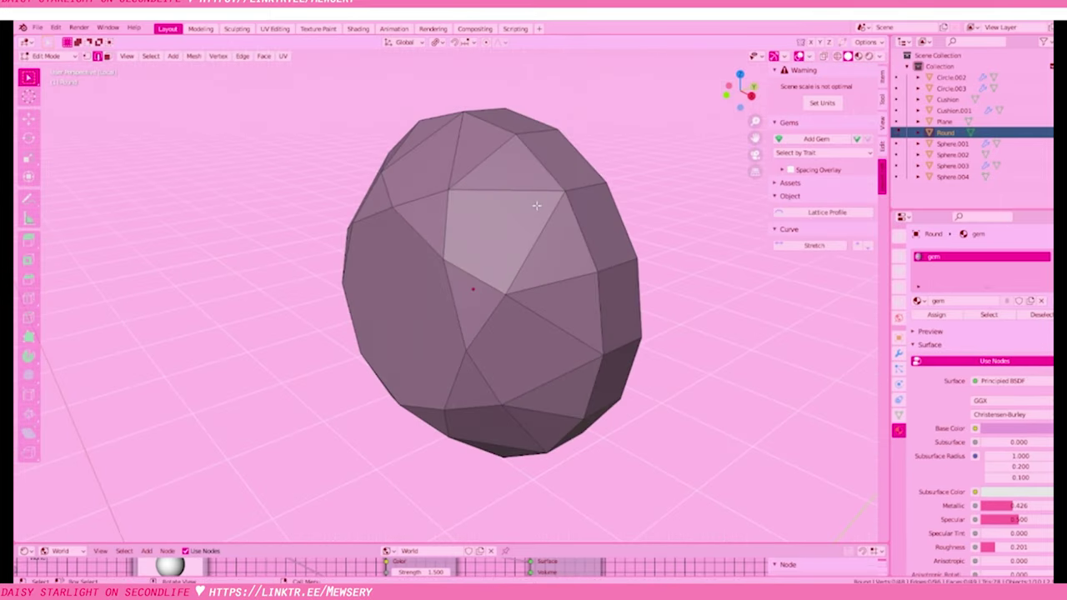
middle_drag(489, 248, 436, 295)
key(KP_7)
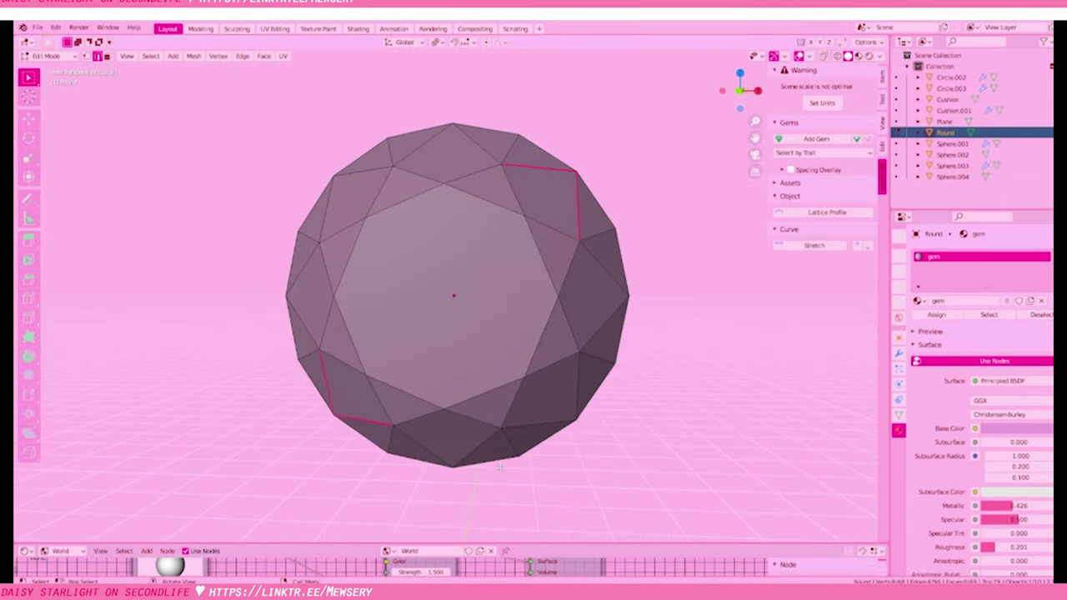
key(KP_Divide)
key(Tab)
scroll(570, 390, up, 4)
Test a Shift+D duplicate of the gem to the right, then delete the copy
key(shift+d)
click(548, 305)
click(548, 305)
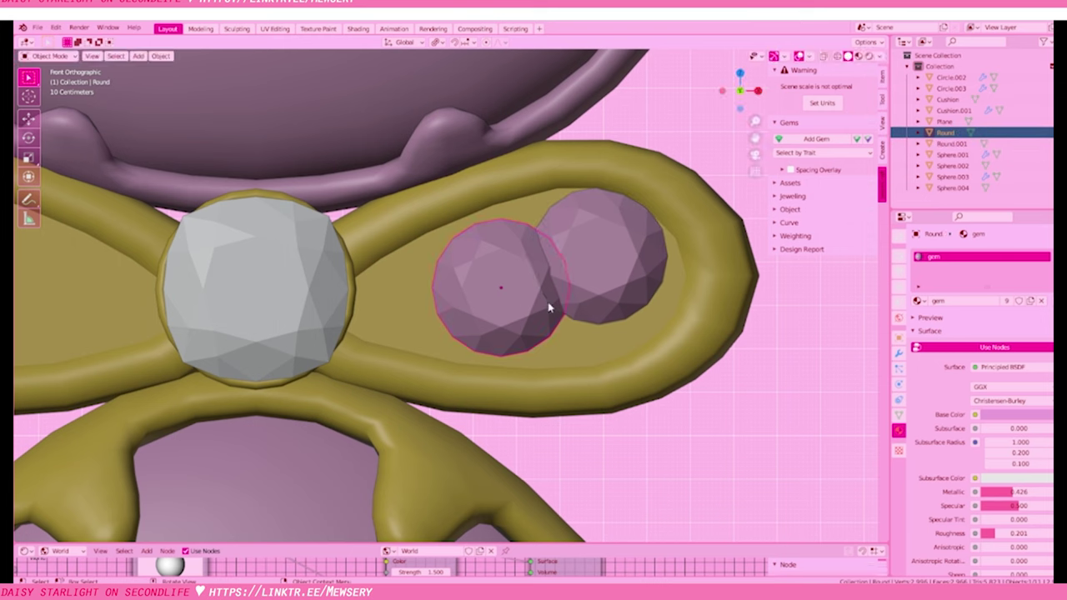
key(g)
click(512, 304)
click(584, 271)
key(Delete)
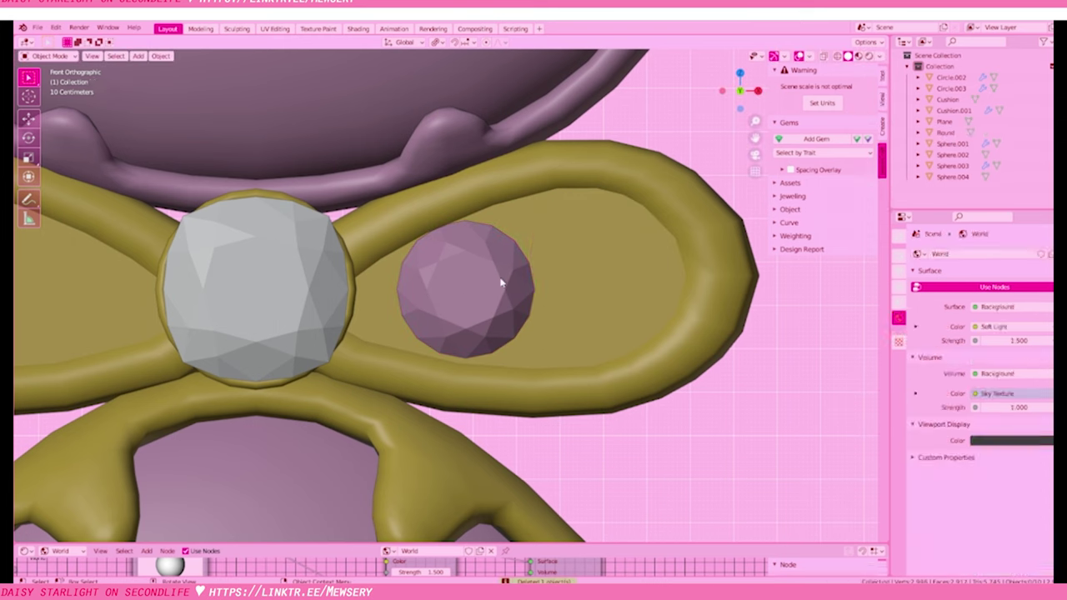
Shrink the gem and make a second, enlarged copy to its right
click(529, 299)
key(s)
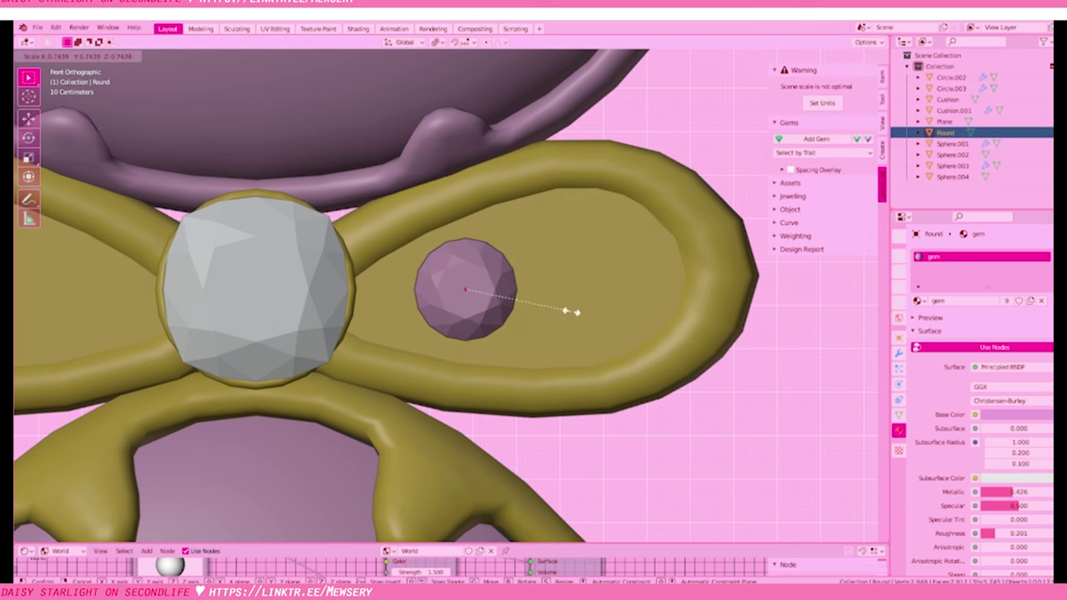
key(Escape)
key(shift+d)
click(567, 310)
key(s)
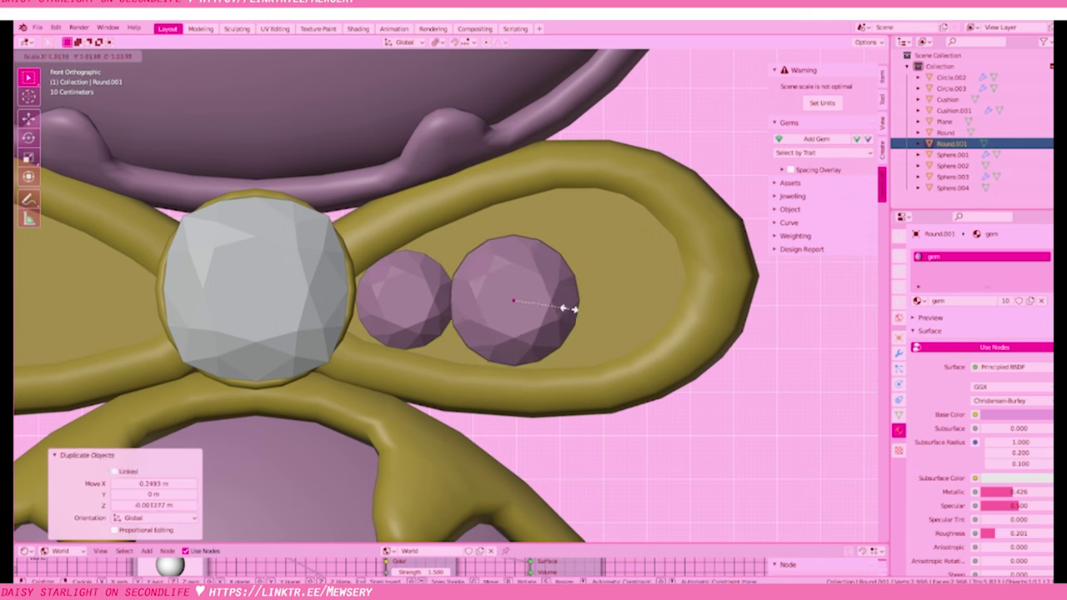
click(563, 313)
Undo the enlarged copy, leaving the gem beside the cat's head, and edit bow Circle.003
key(g)
key(Escape)
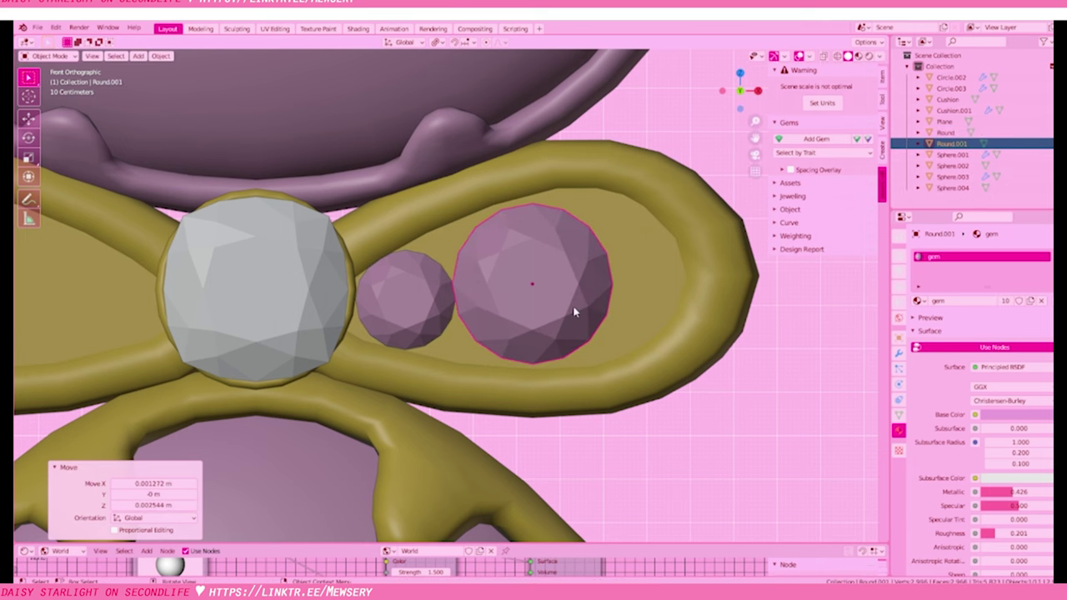
key(ctrl+z)
key(ctrl+z)
key(ctrl+z)
scroll(572, 305, down, 5)
key(ctrl+z)
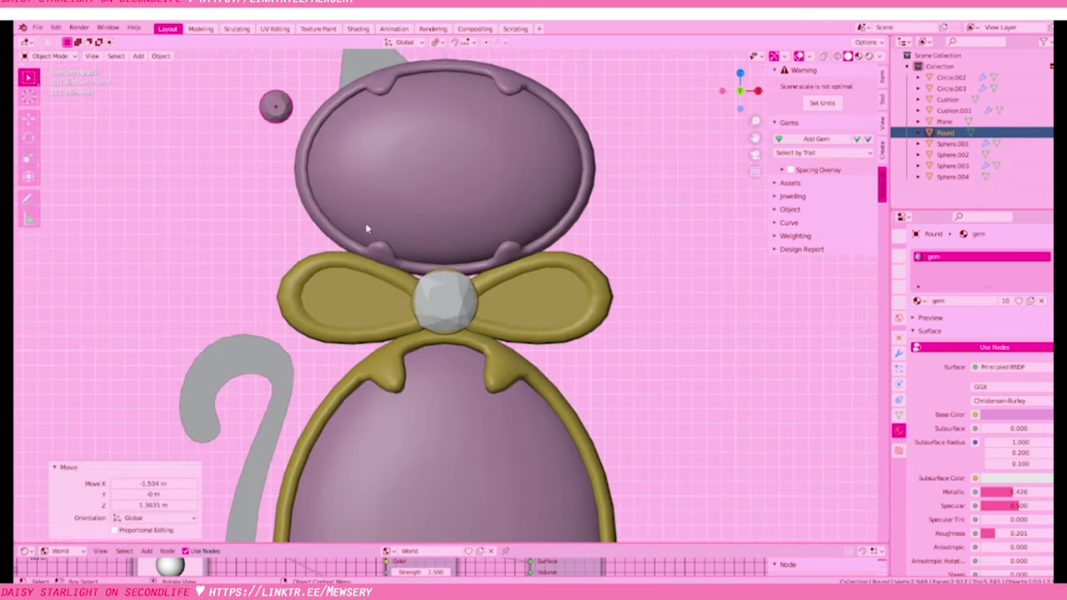
scroll(369, 226, up, 3)
click(362, 341)
key(Tab)
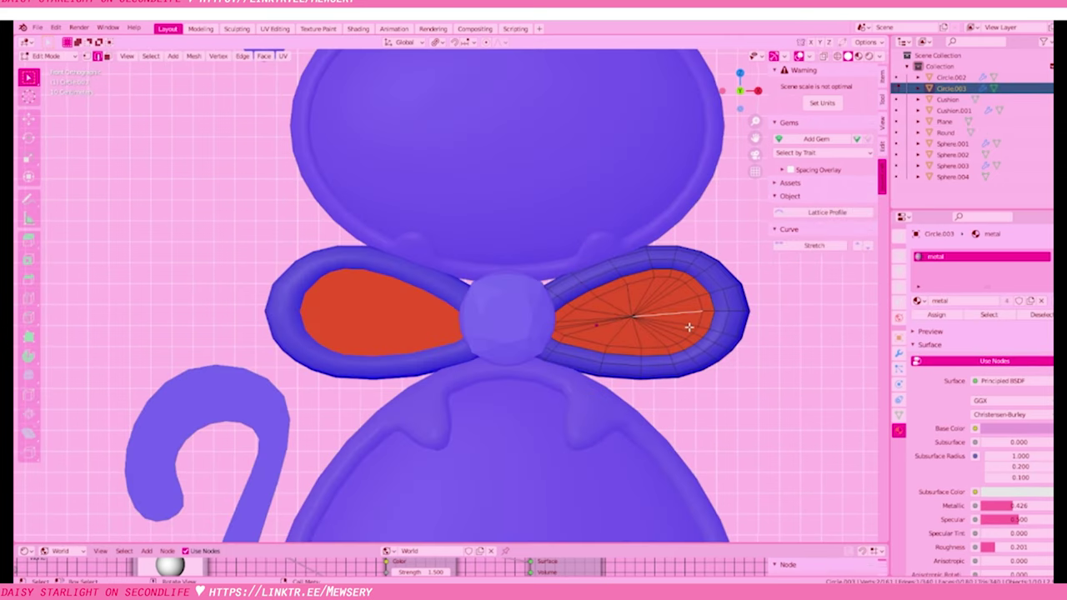
Frame the whole cat from the front and leave the bow's Edit Mode
scroll(671, 322, up, 2)
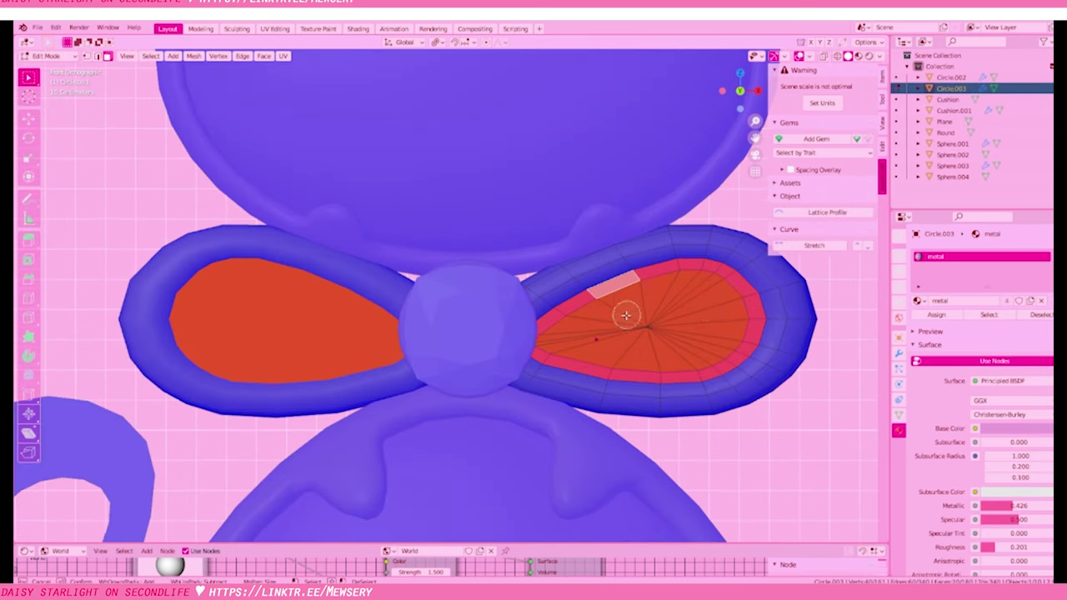
click(127, 56)
click(317, 254)
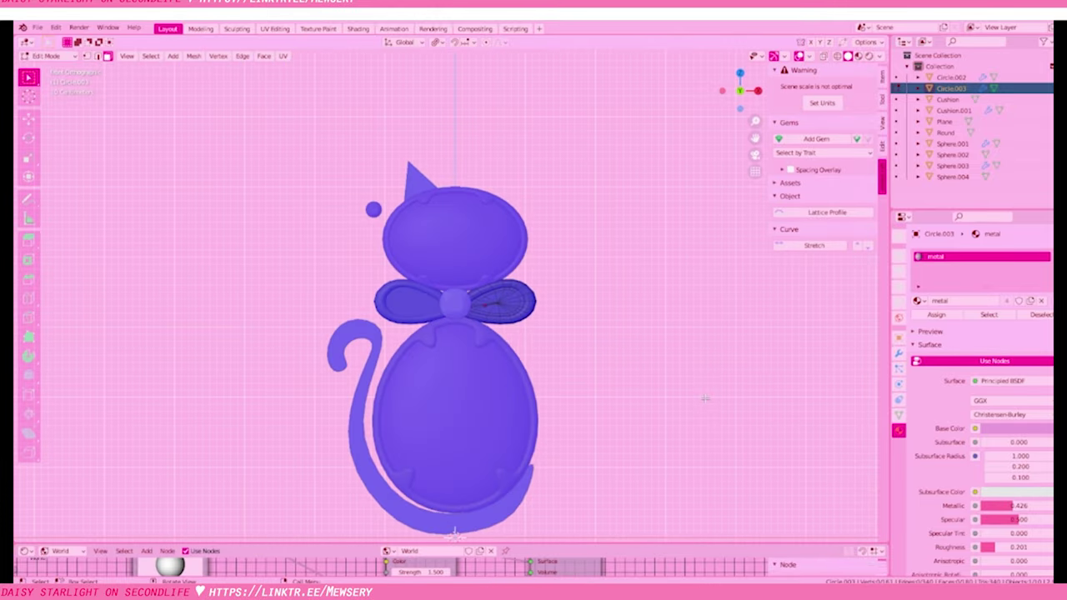
key(Tab)
Duplicate the isolated triangular ear face and separate the copy into its own object
scroll(584, 292, up, 2)
scroll(541, 250, up, 1)
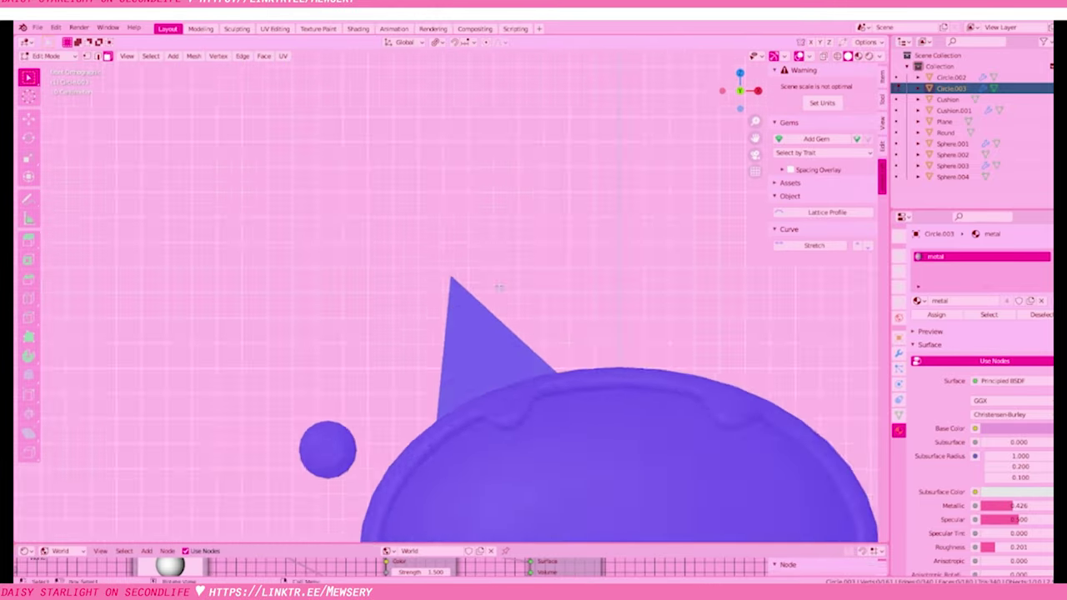
scroll(500, 217, up, 2)
scroll(467, 185, up, 2)
click(467, 185)
key(Tab)
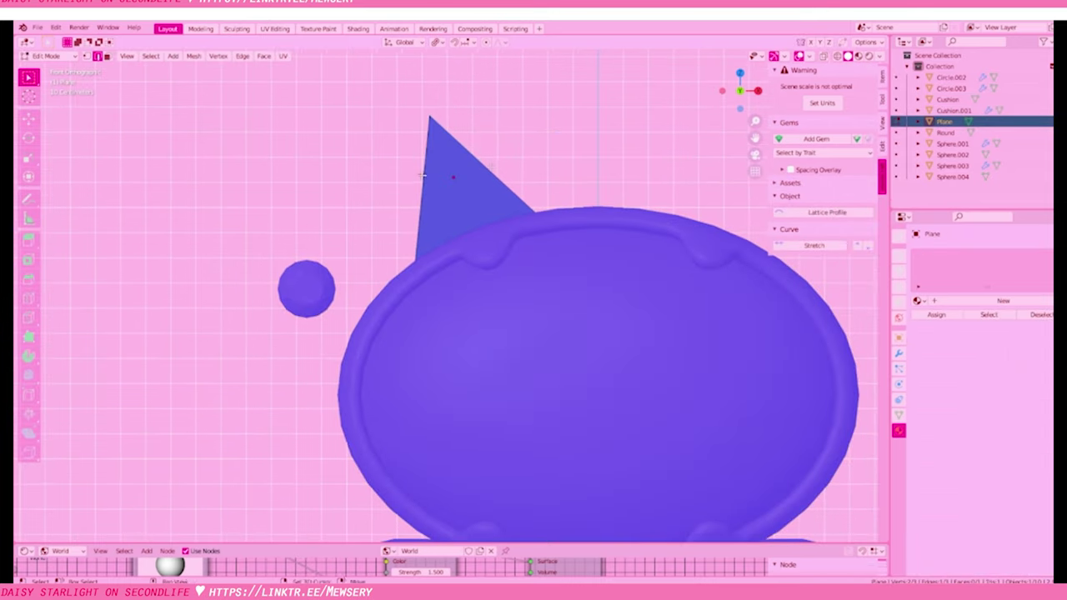
key(KP_Divide)
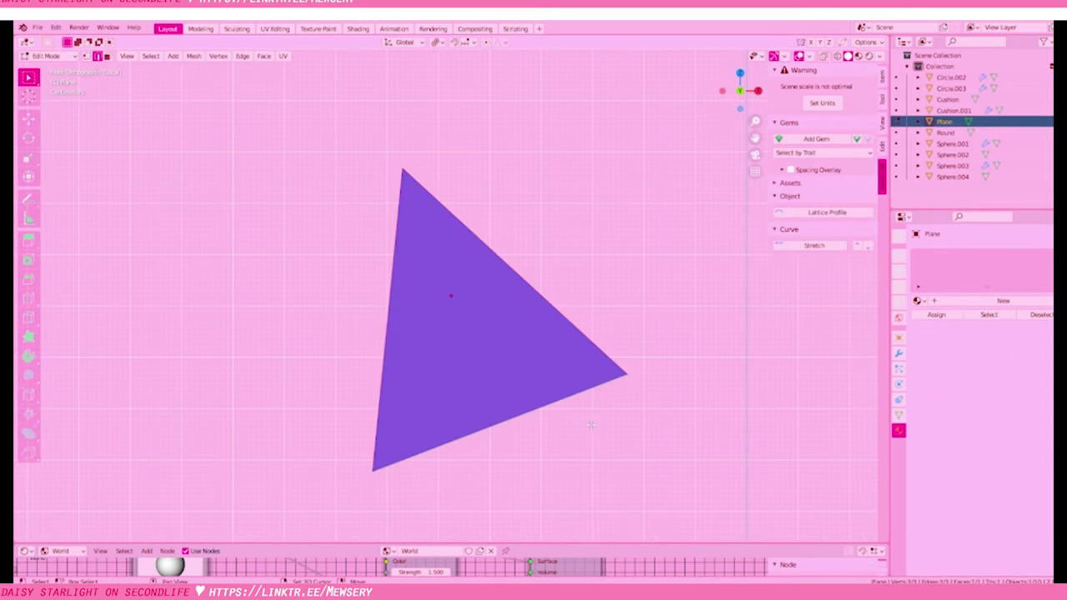
key(a)
key(shift+d)
key(Escape)
key(p)
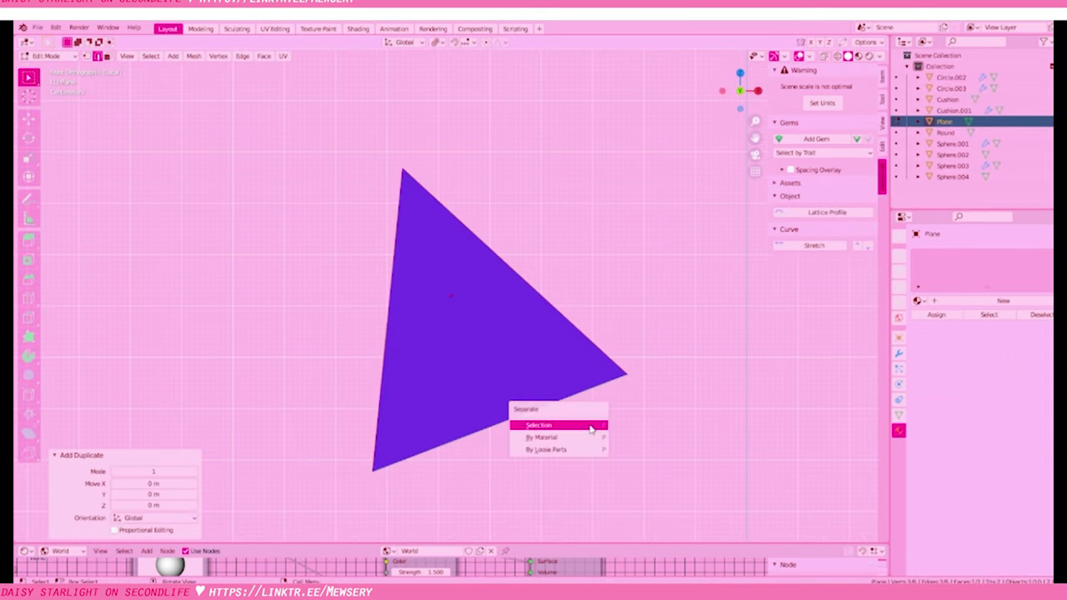
click(565, 424)
Undo the separation, return to front view and Object Mode, and switch to Material Preview
key(KP_Divide)
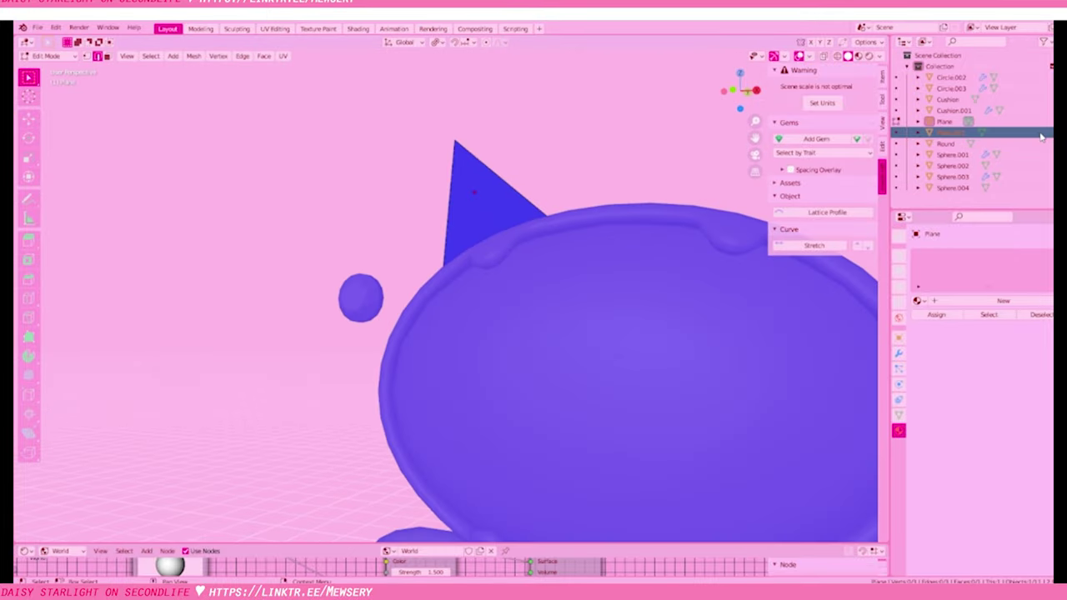
key(ctrl+z)
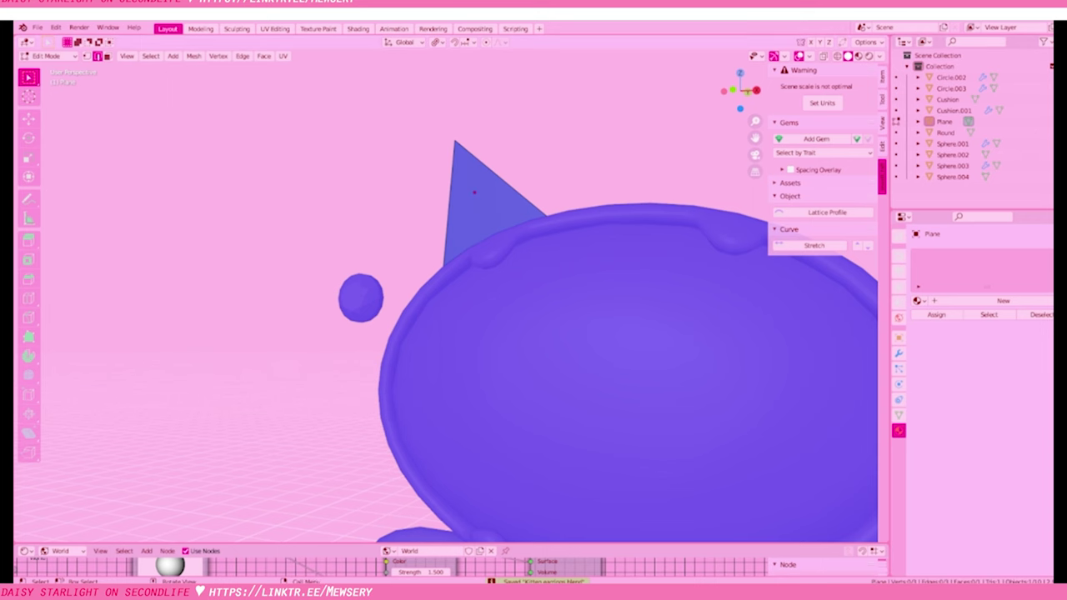
key(KP_1)
shift+middle_drag(707, 534, 707, 403)
key(Tab)
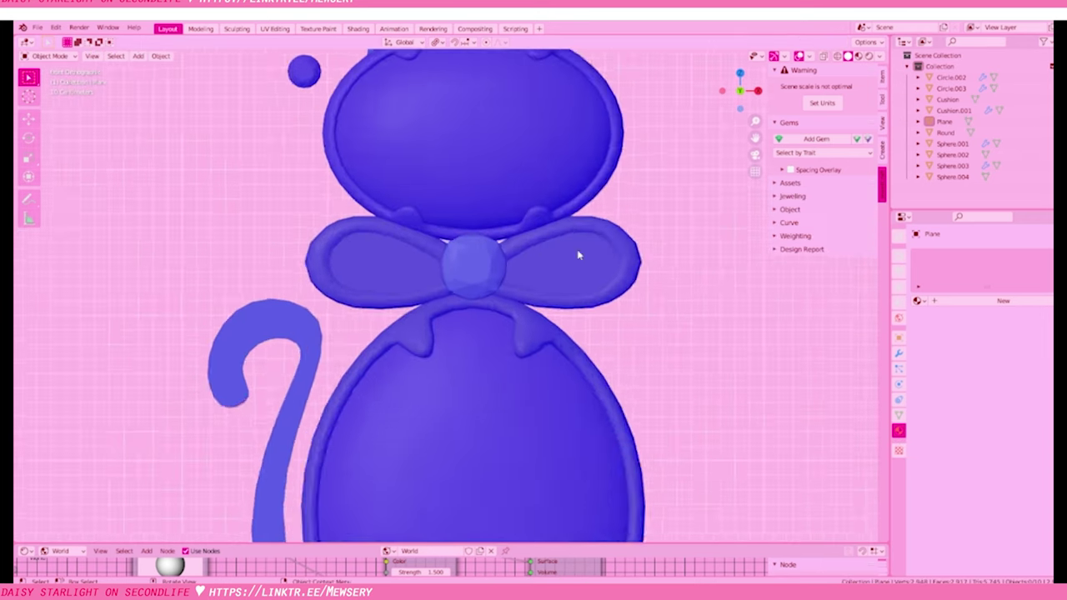
scroll(577, 250, up, 3)
key(z)
scroll(577, 250, up, 2)
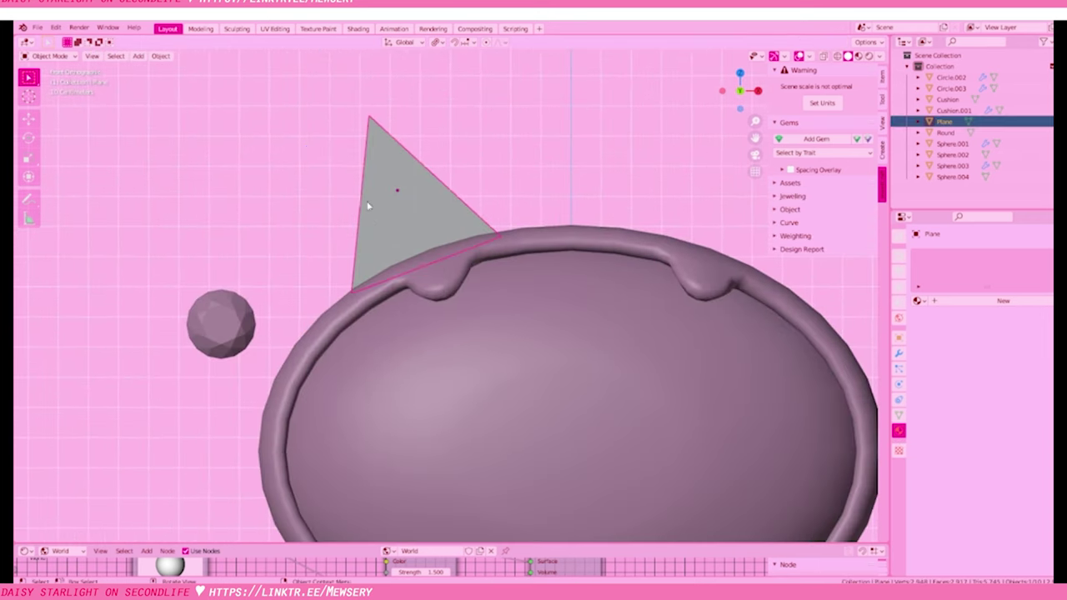
Duplicate the triangle face and separate the copy into its own object, Plane.001
key(Tab)
key(shift+d)
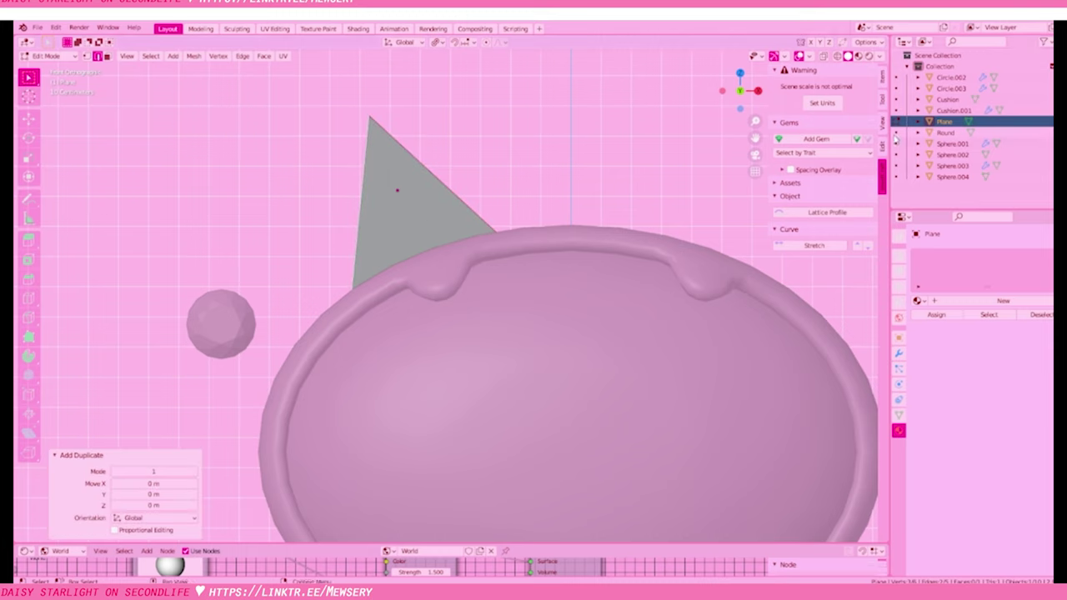
key(p)
click(505, 173)
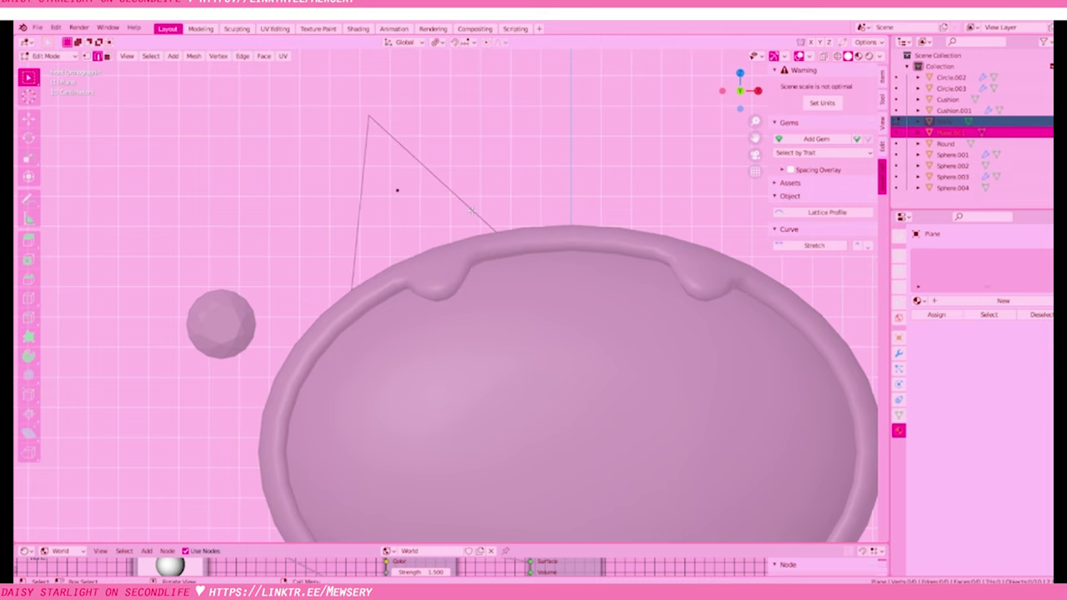
key(Tab)
key(KP_Divide)
key(Tab)
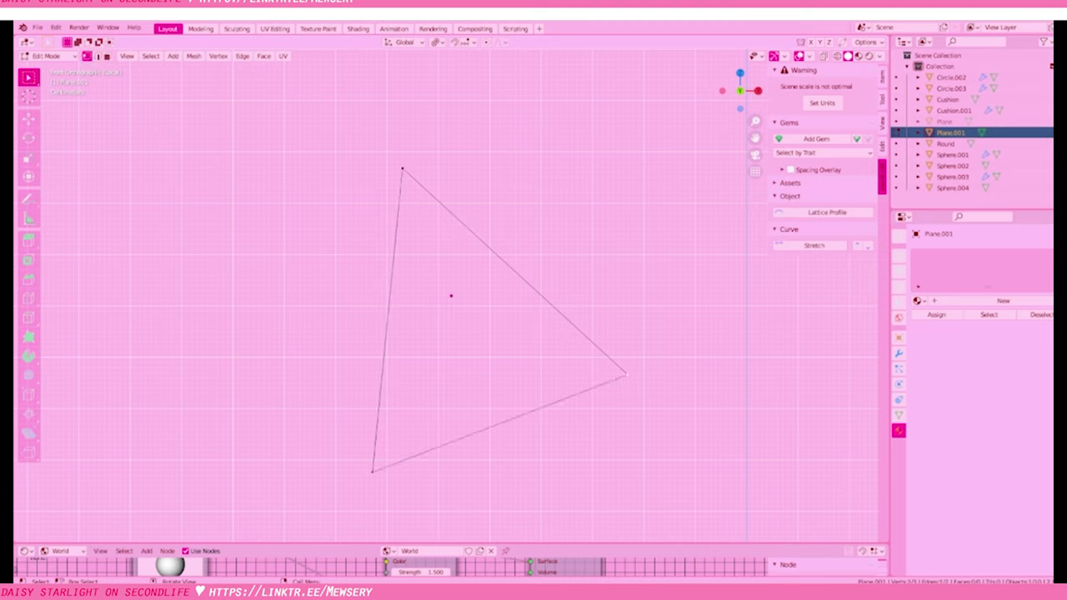
key(Tab)
Subdivide the copy's edges, convert it to a curve, and thicken it into a tube outline
click(117, 27)
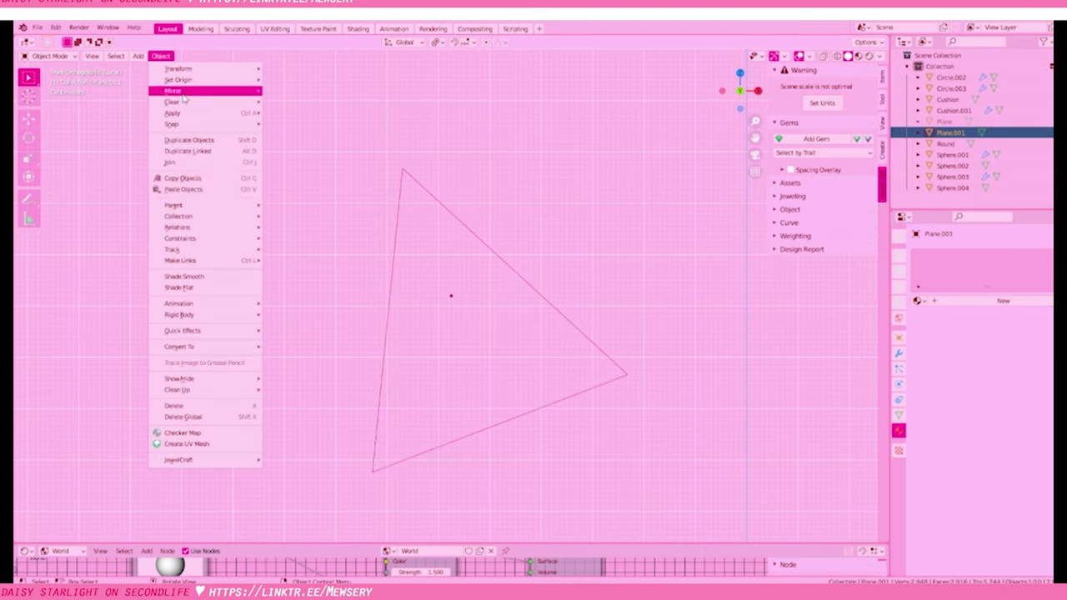
key(Tab)
right_click(546, 301)
click(509, 296)
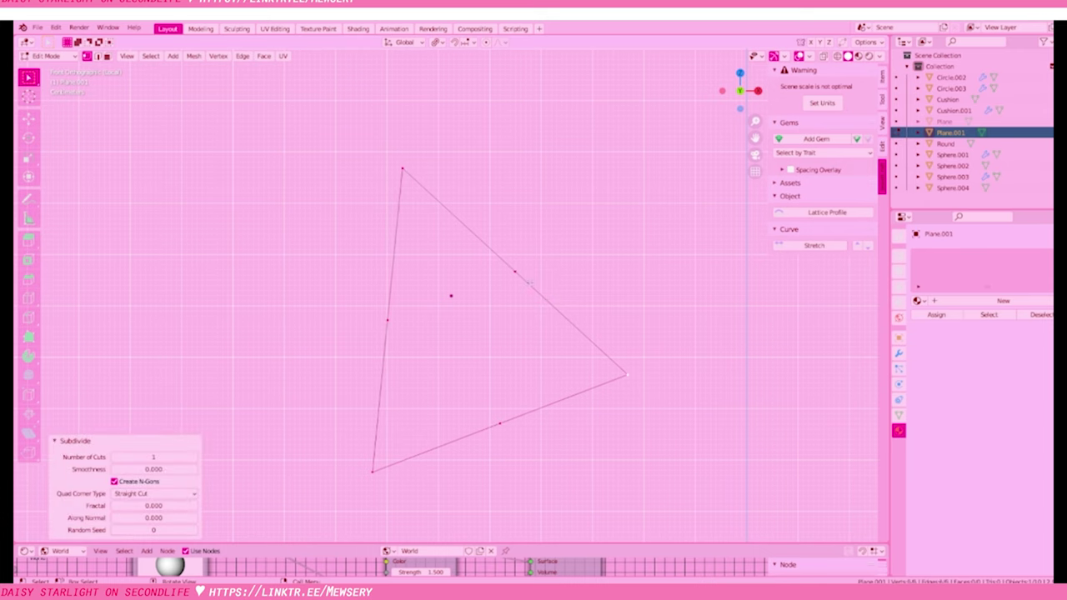
right_click(491, 258)
click(492, 259)
key(Tab)
click(160, 56)
click(300, 350)
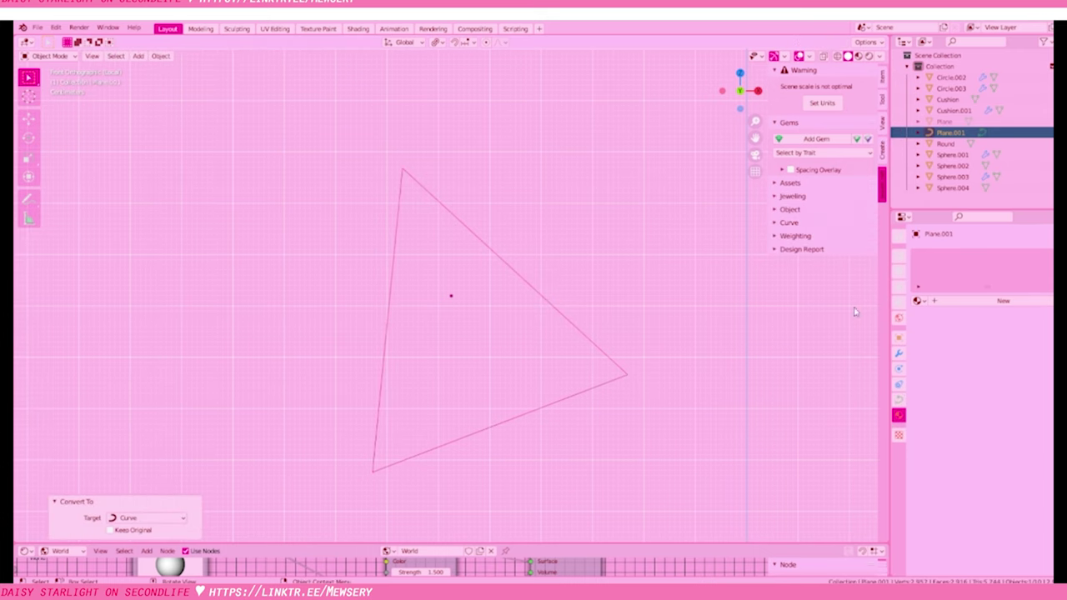
drag(1013, 456, 1052, 456)
Increase the ear tube's thickness further, checking it against the whole cat
key(KP_Divide)
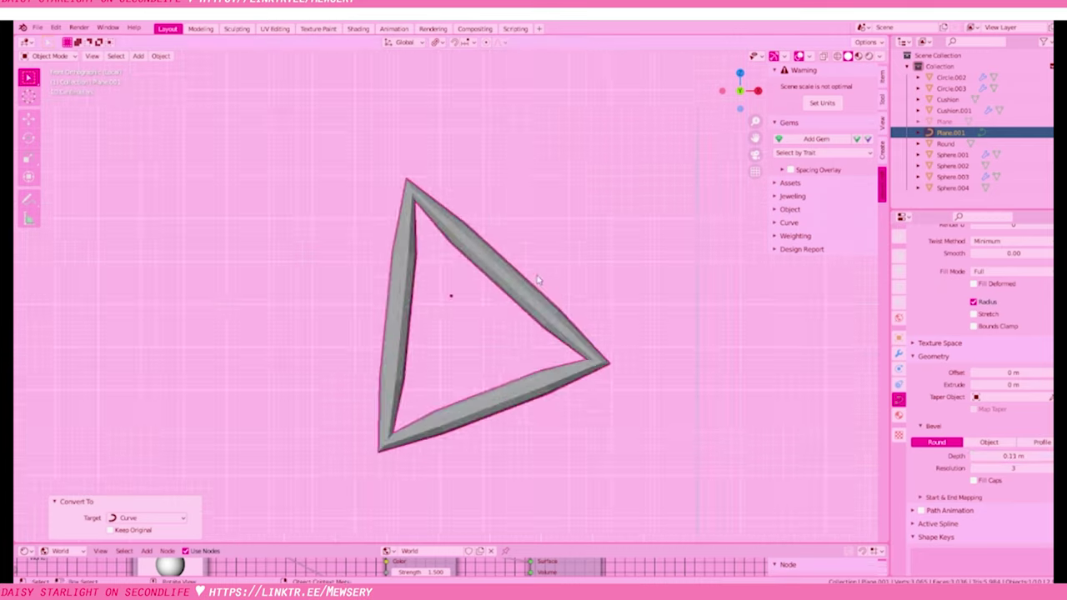
shift+middle_drag(623, 360, 632, 431)
drag(1013, 456, 1033, 456)
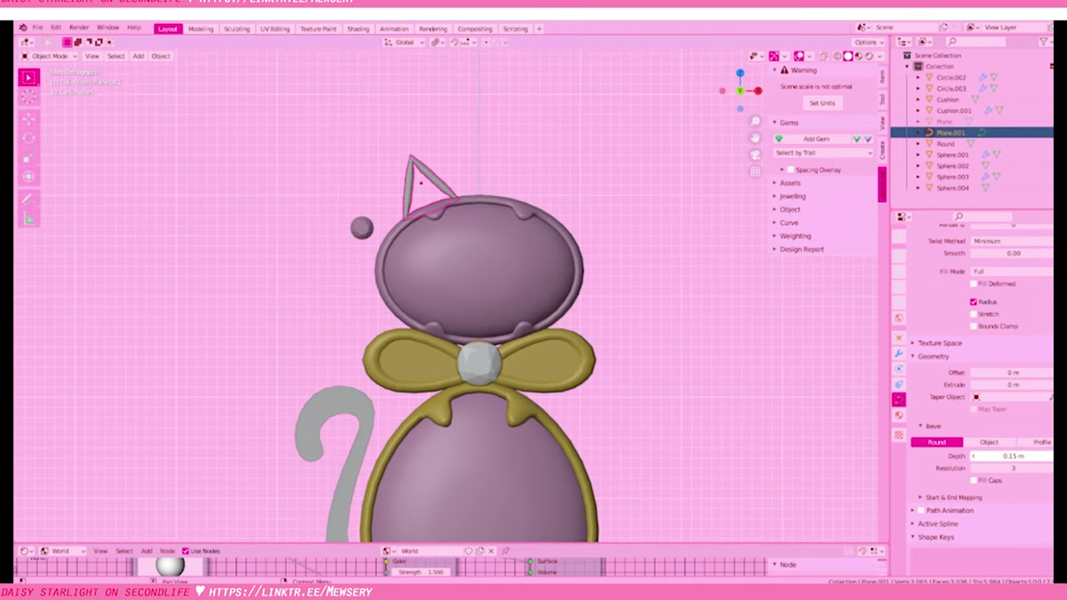
scroll(619, 274, up, 3)
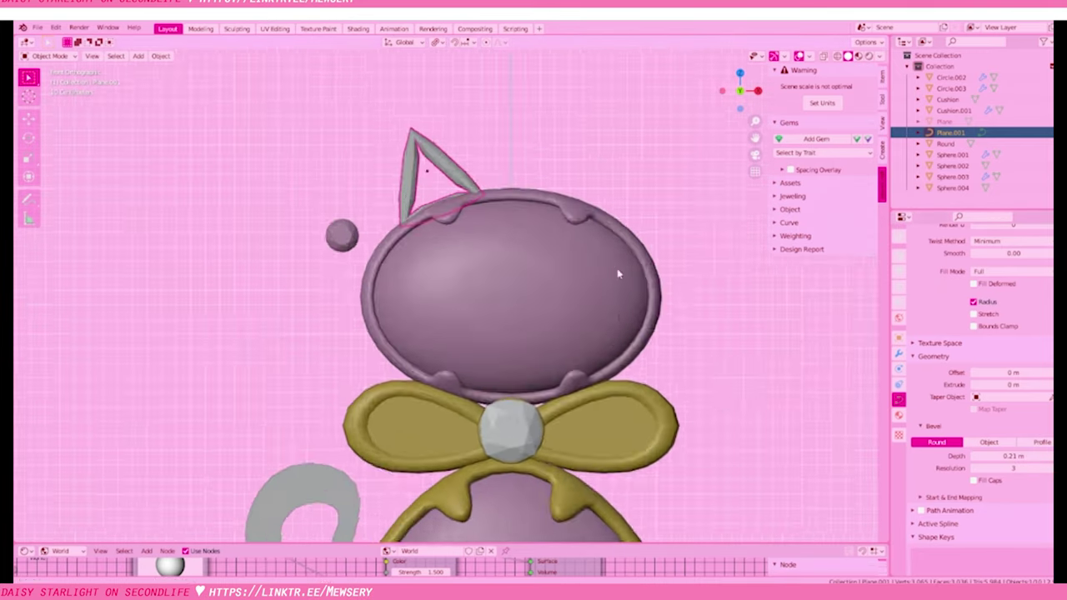
scroll(500, 287, up, 4)
scroll(657, 275, down, 2)
scroll(679, 377, down, 1)
scroll(608, 334, down, 3)
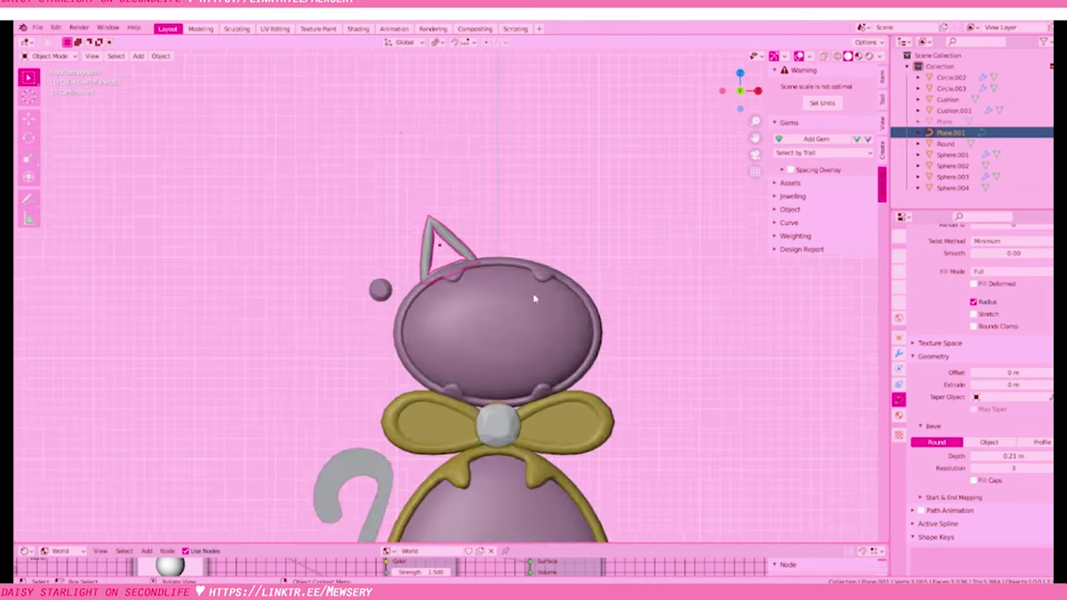
scroll(591, 309, up, 3)
Convert the ear curve to a mesh, bevel its tip round, and delete its bottom side
click(160, 56)
click(288, 357)
key(Tab)
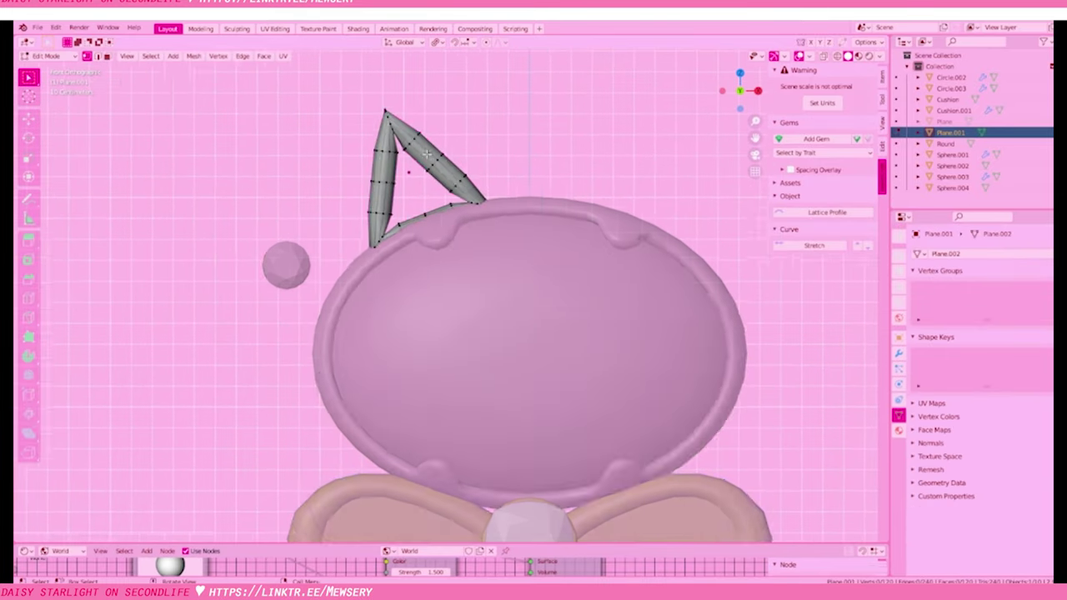
scroll(431, 108, up, 3)
key(ctrl+b)
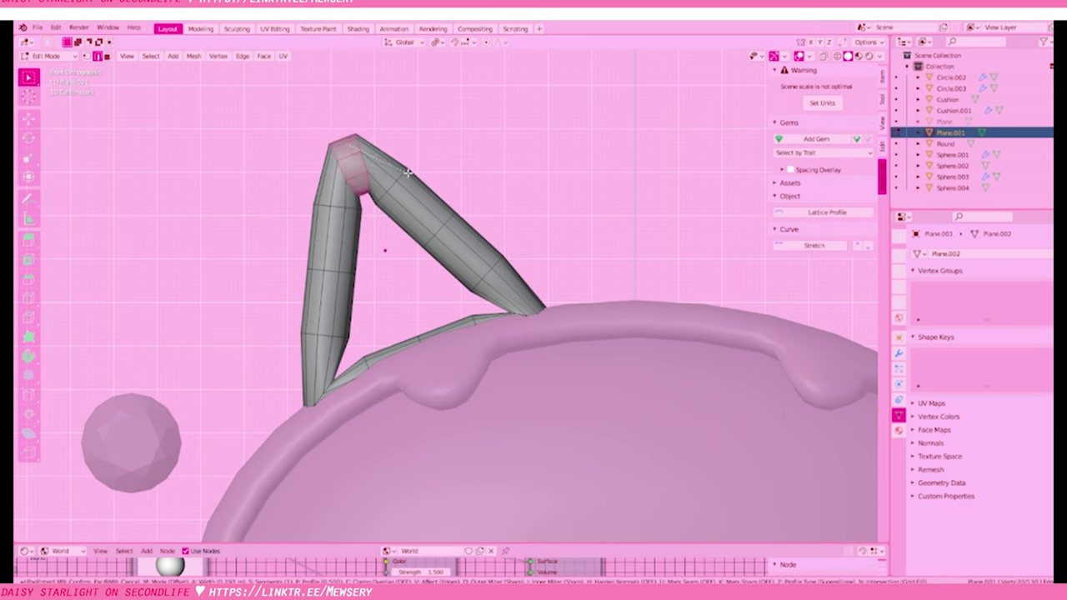
scroll(421, 142, down, 3)
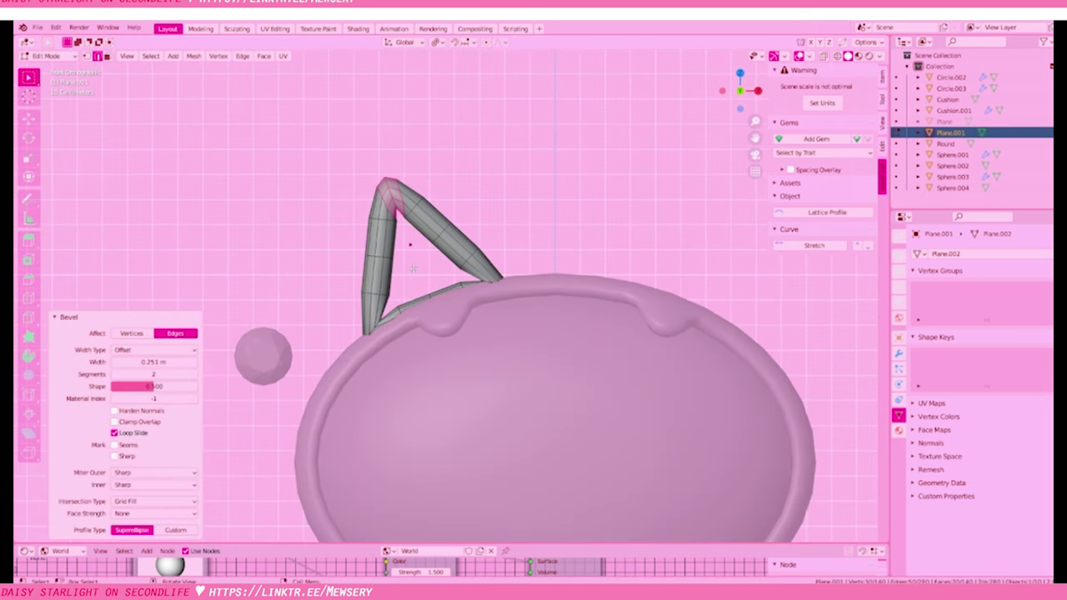
key(KP_Divide)
key(Delete)
key(Delete)
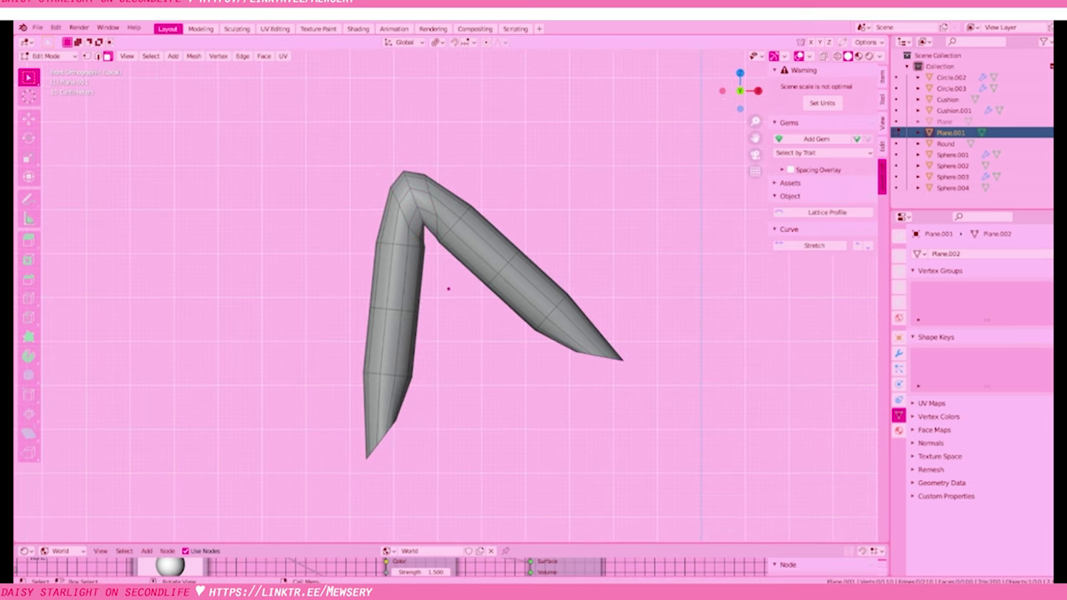
mouse_move(551, 377)
middle_down()
mouse_move(464, 400)
mouse_move(387, 353)
middle_up()
key(2)
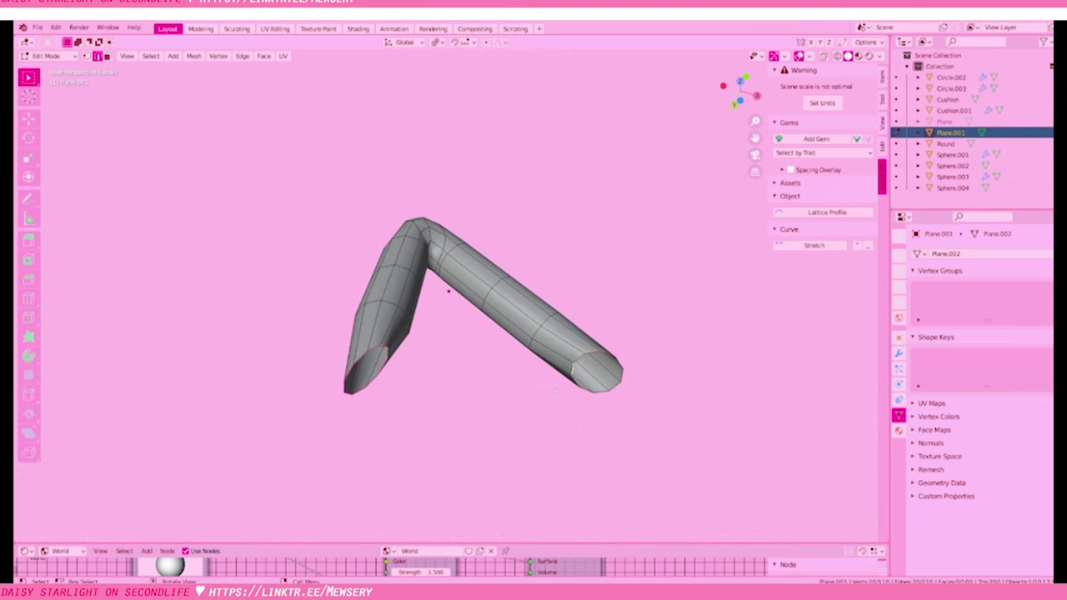
key(KP_1)
Rotate the ear's lower leg and shrink the selected ear part slightly
key(r)
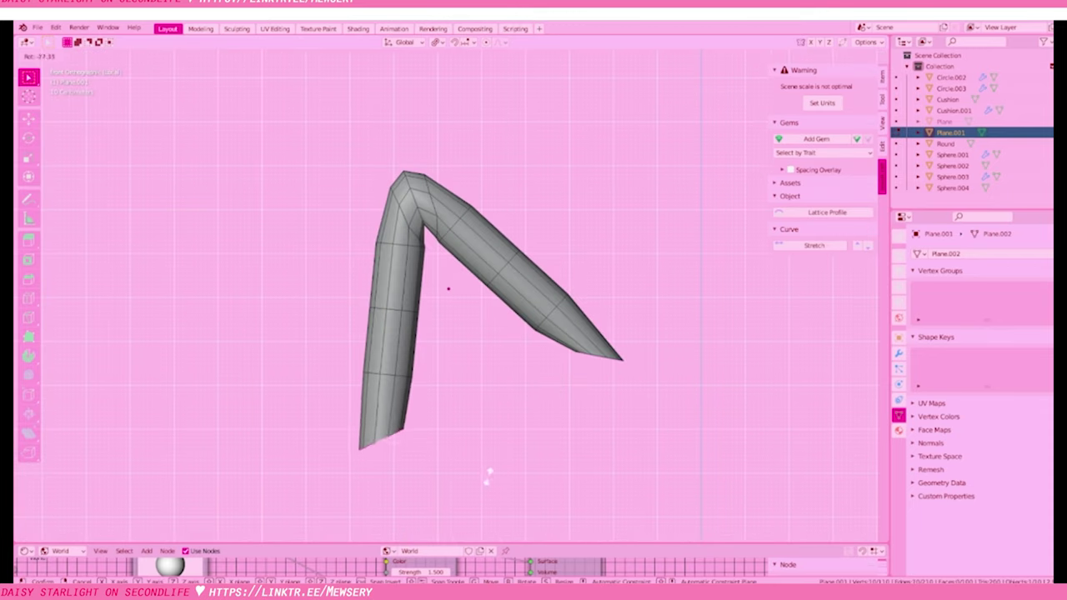
click(471, 475)
key(KP_Divide)
key(s)
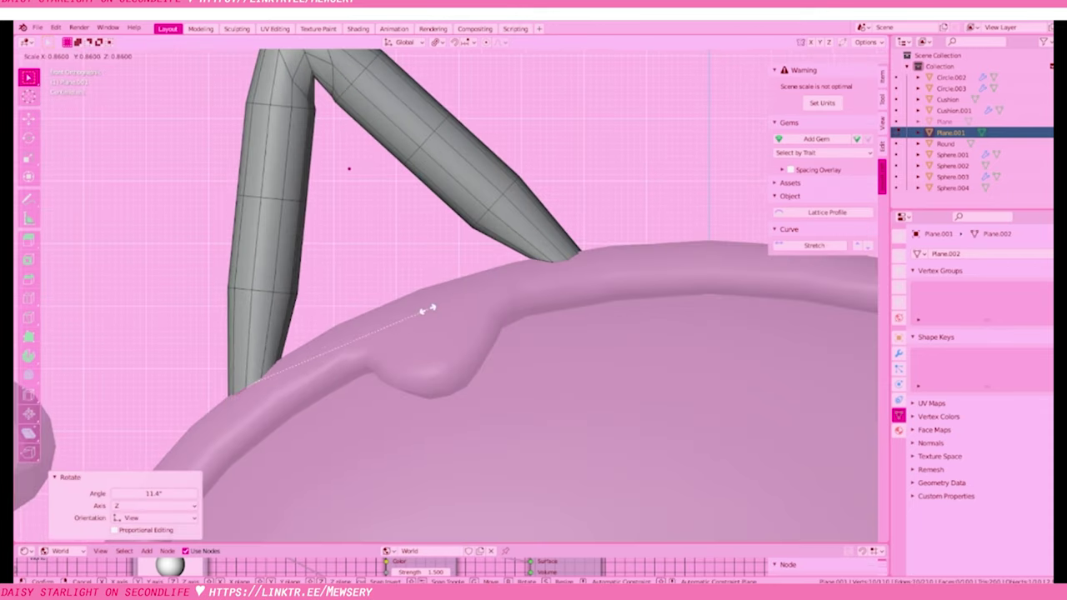
key(Escape)
key(Tab)
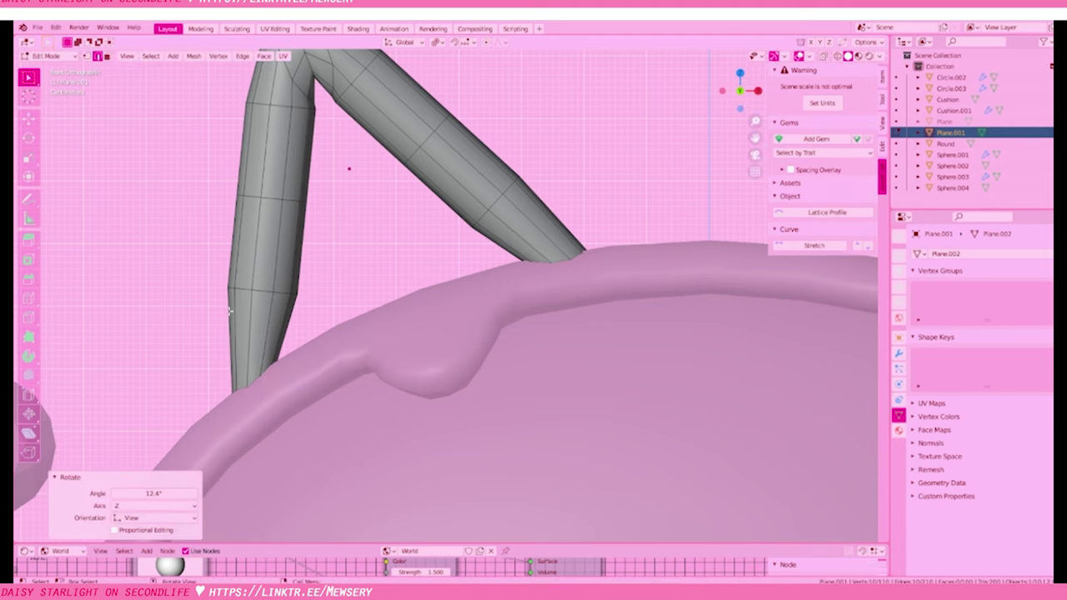
key(a)
key(KP_Decimal)
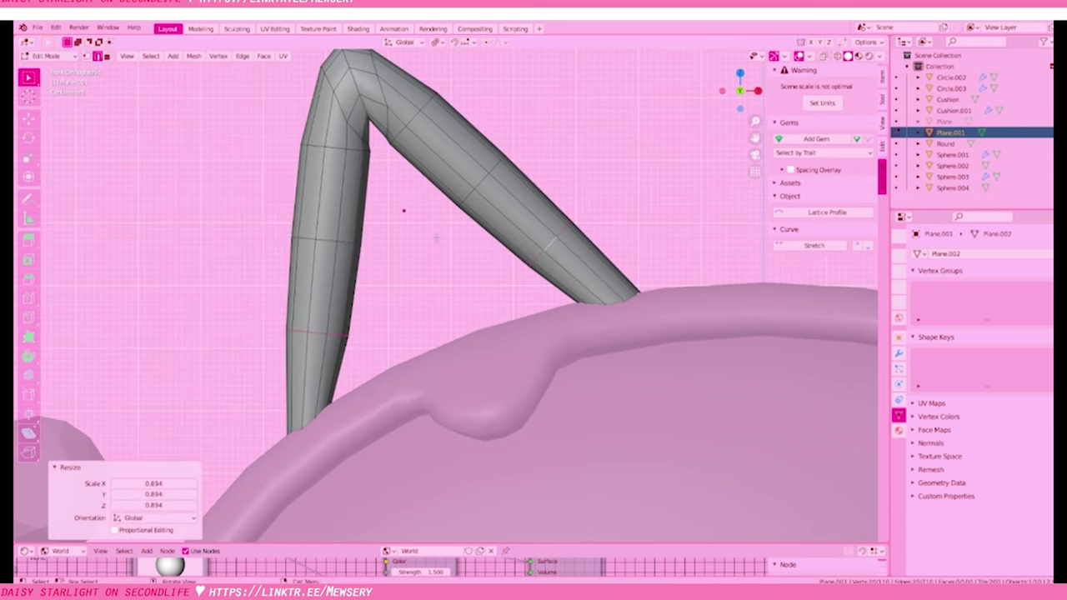
key(s)
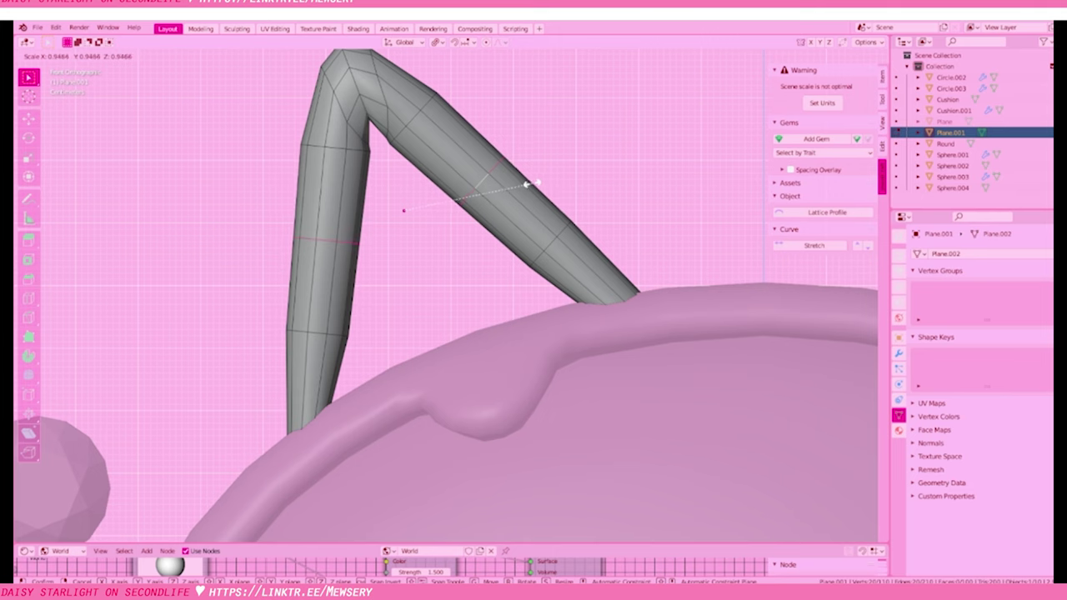
click(527, 184)
Squash the ear tube's depth along Y and lower it slightly along Z
middle_drag(527, 184, 226, 261)
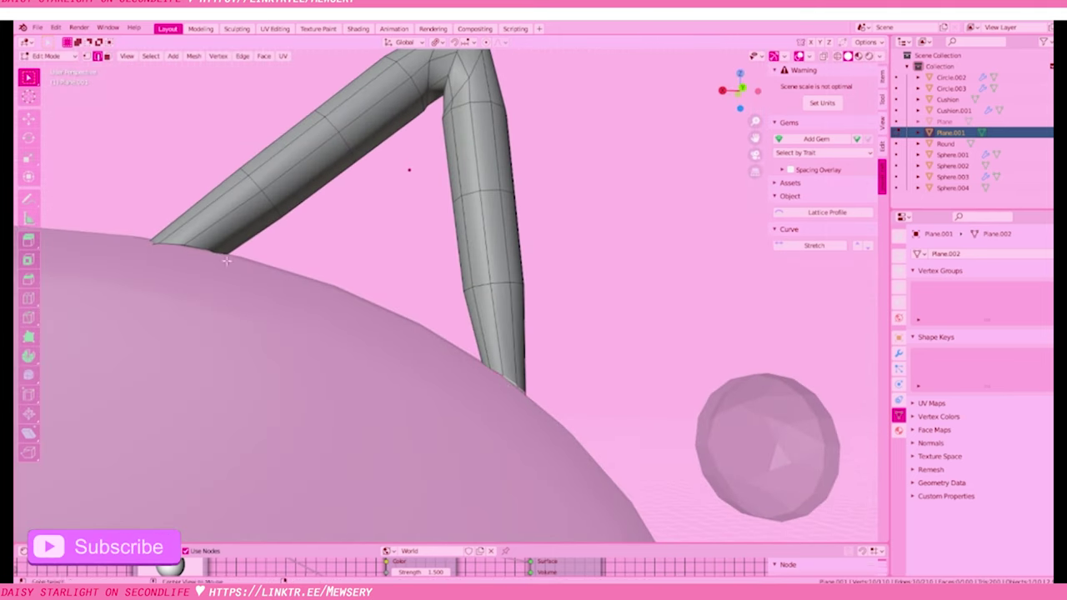
key(KP_1)
key(KP_3)
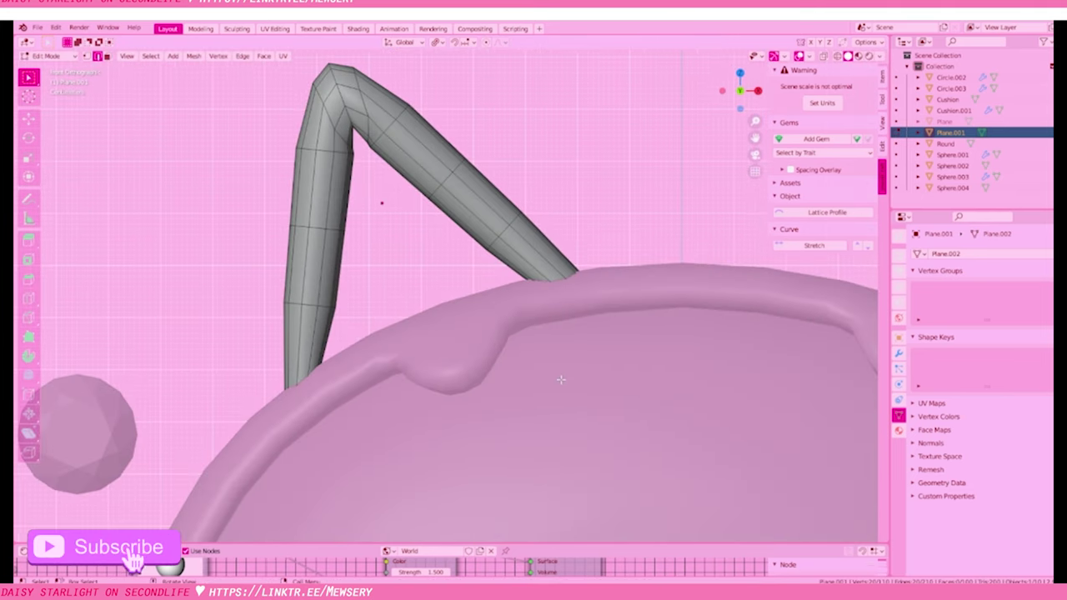
key(s)
key(y)
click(626, 395)
key(g)
key(z)
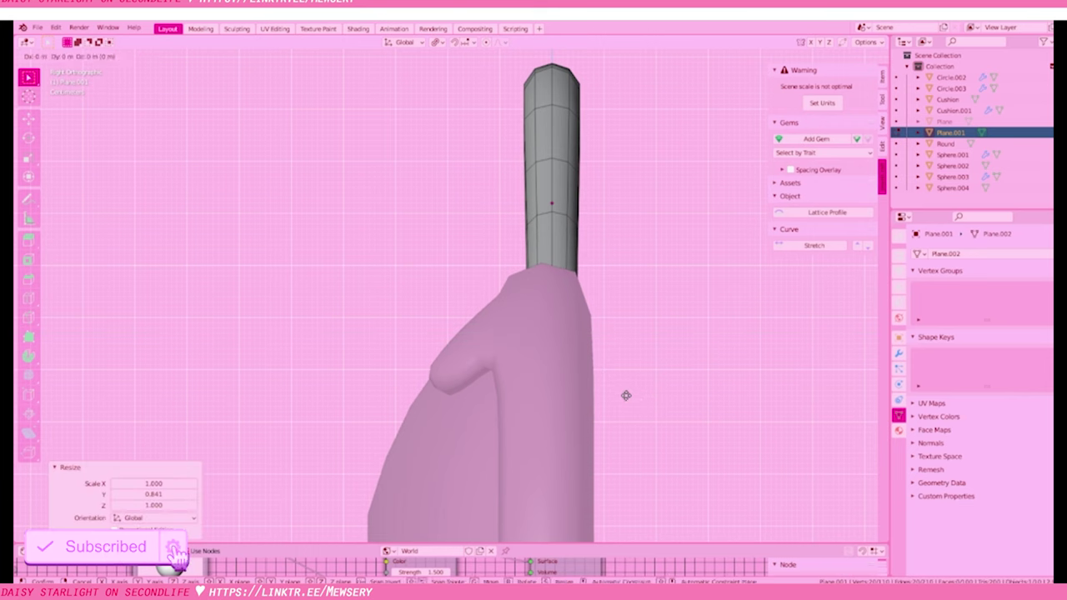
click(625, 392)
middle_drag(624, 393, 615, 409)
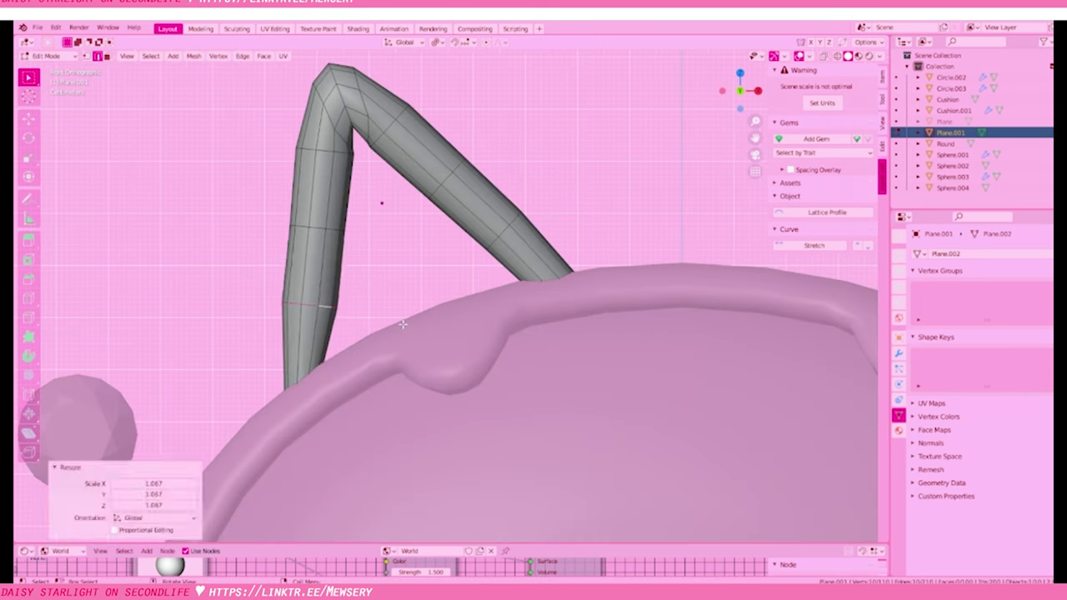
Smooth the whole ear mesh's vertices and lower the ear slightly
key(a)
right_click(287, 169)
click(381, 215)
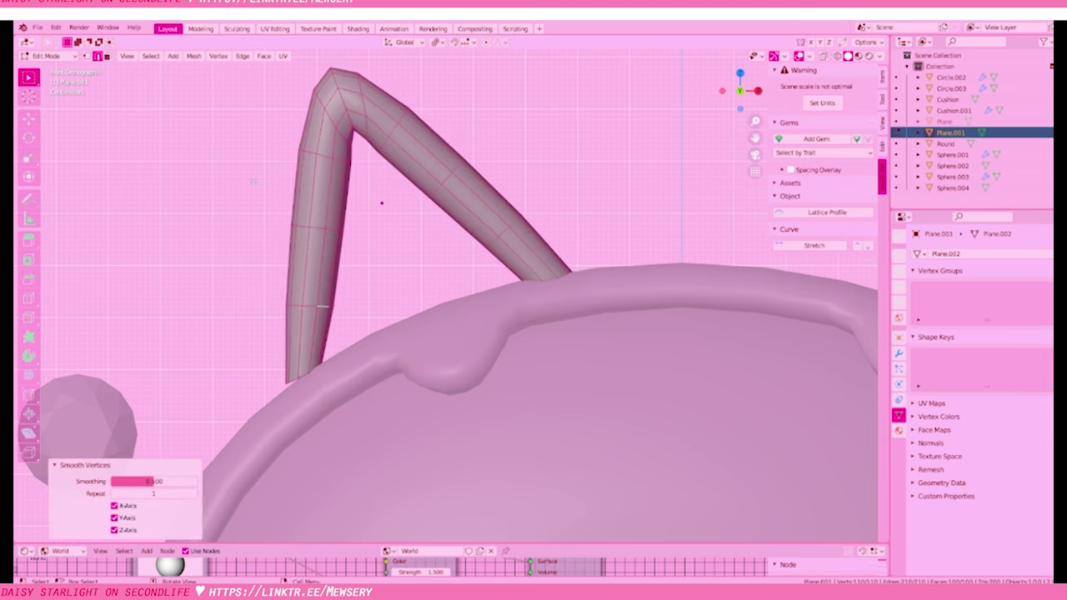
key(alt+a)
right_click(325, 305)
click(333, 367)
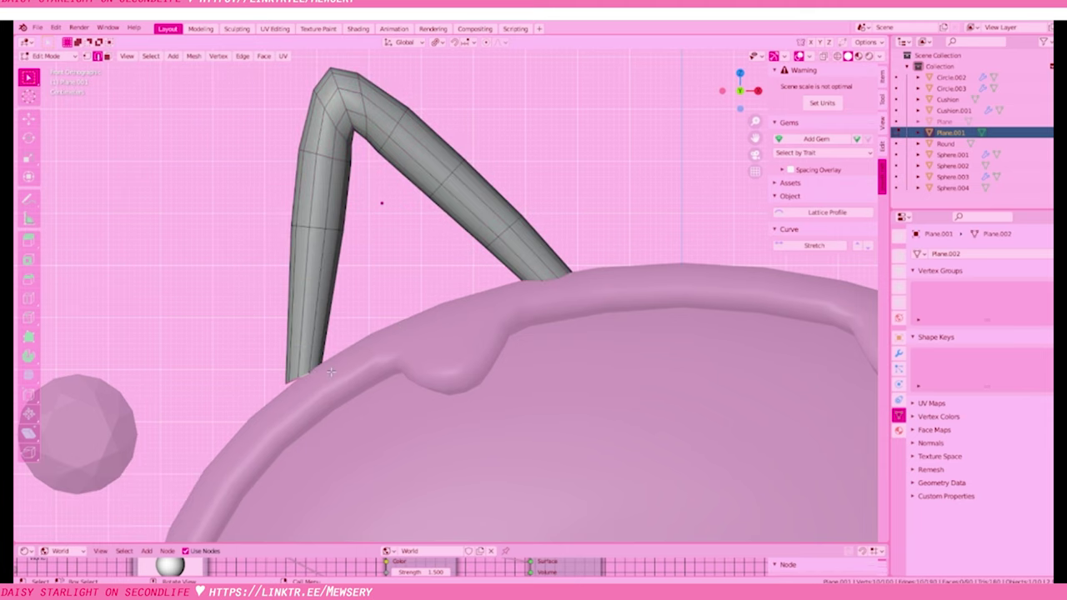
key(g)
key(z)
middle_drag(331, 372, 605, 431)
scroll(423, 375, down, 4)
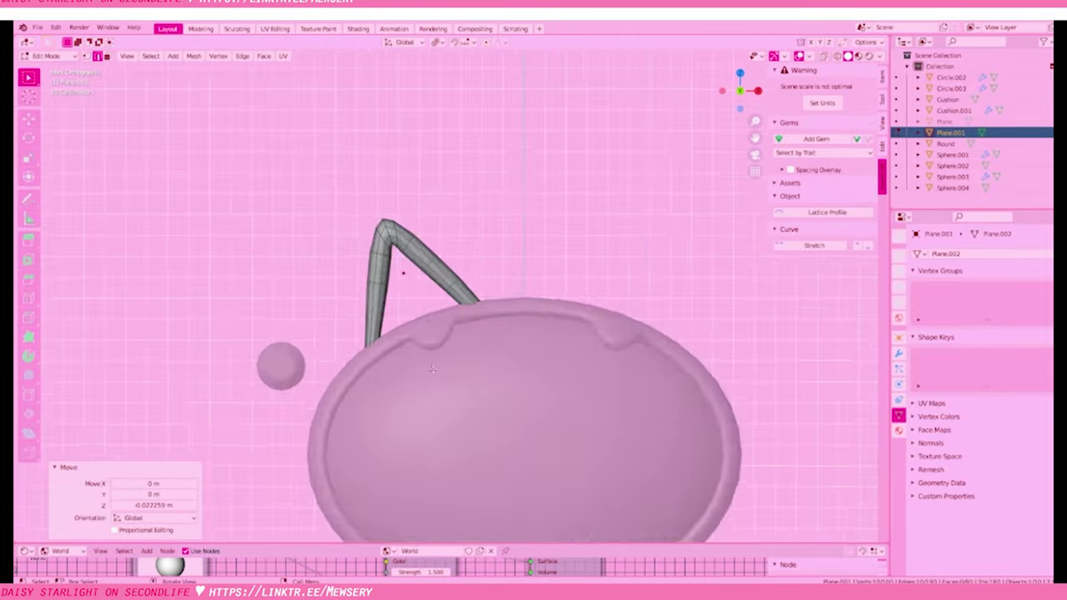
scroll(423, 375, up, 3)
Dissolve the selected edges on the ear tube and return to Object Mode
key(x)
click(349, 281)
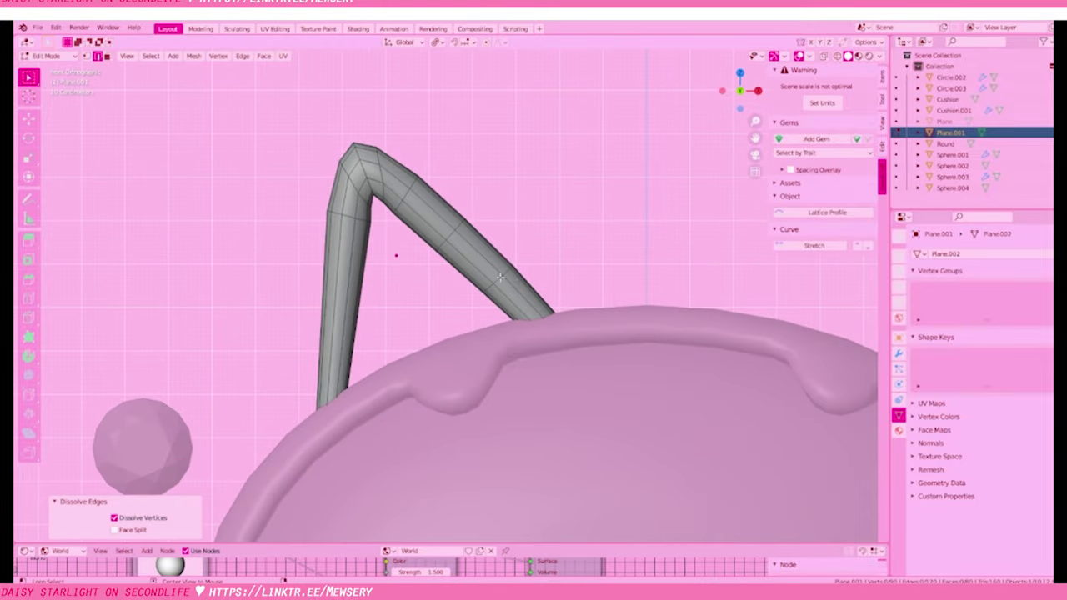
scroll(450, 236, up, 1)
scroll(465, 324, down, 3)
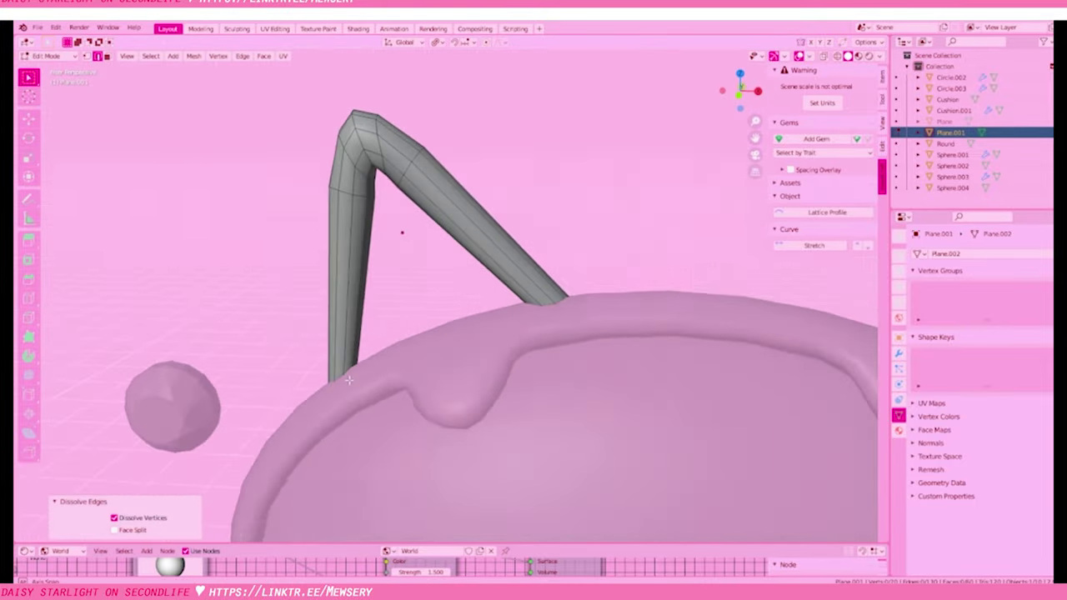
scroll(464, 325, down, 2)
scroll(465, 324, up, 2)
key(Tab)
mouse_move(507, 269)
middle_down()
mouse_move(683, 221)
mouse_move(642, 179)
middle_up()
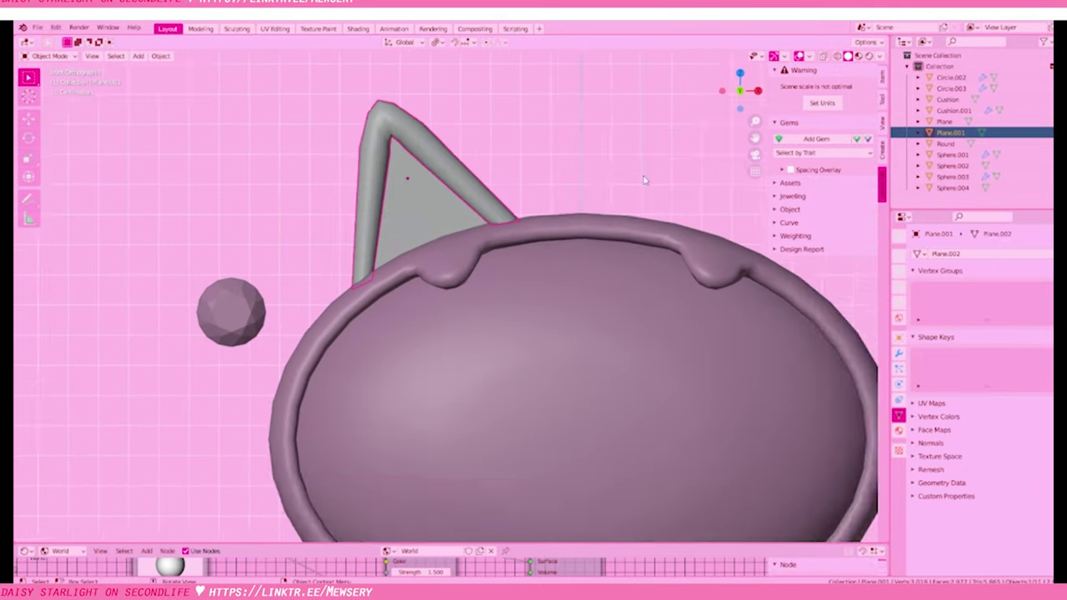
scroll(523, 258, up, 2)
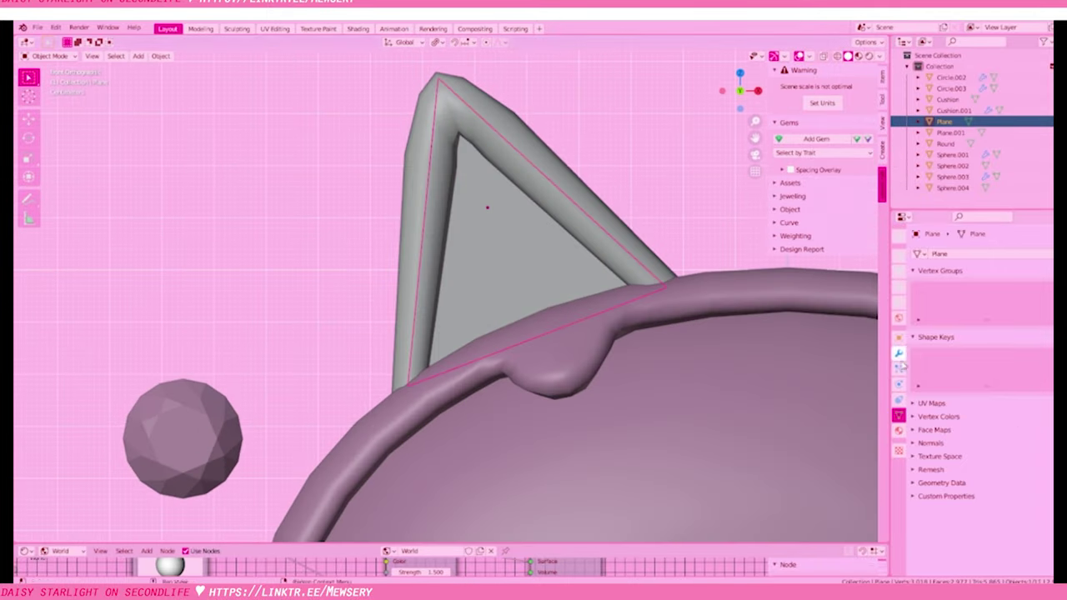
Add a Solidify modifier of about 0.27 m to the inner ear triangle
click(656, 254)
key(KP_Divide)
click(899, 353)
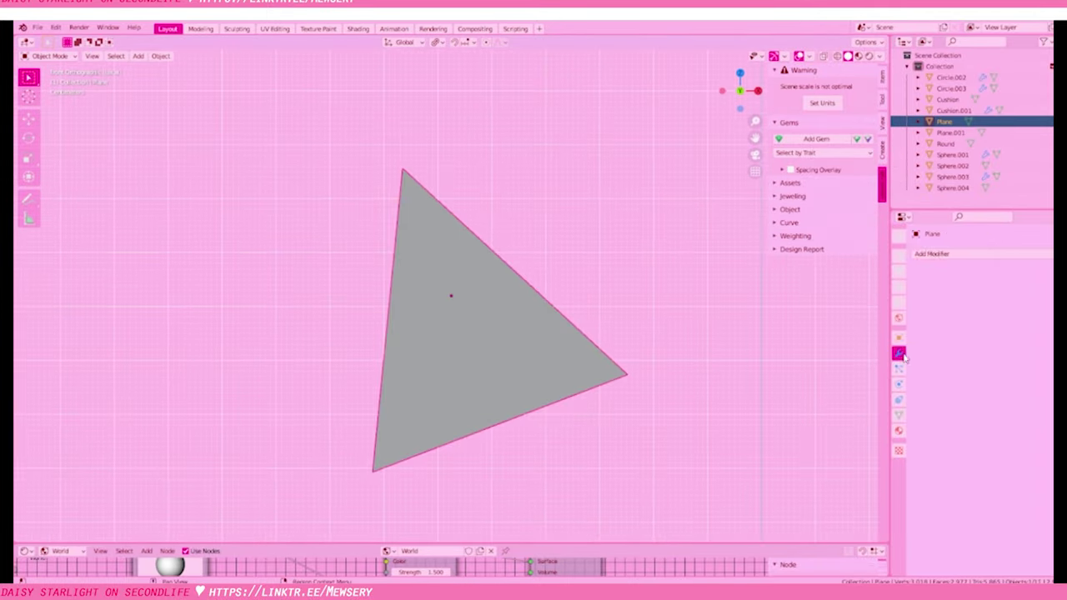
click(950, 254)
click(836, 372)
key(ctrl+z)
click(950, 254)
click(846, 431)
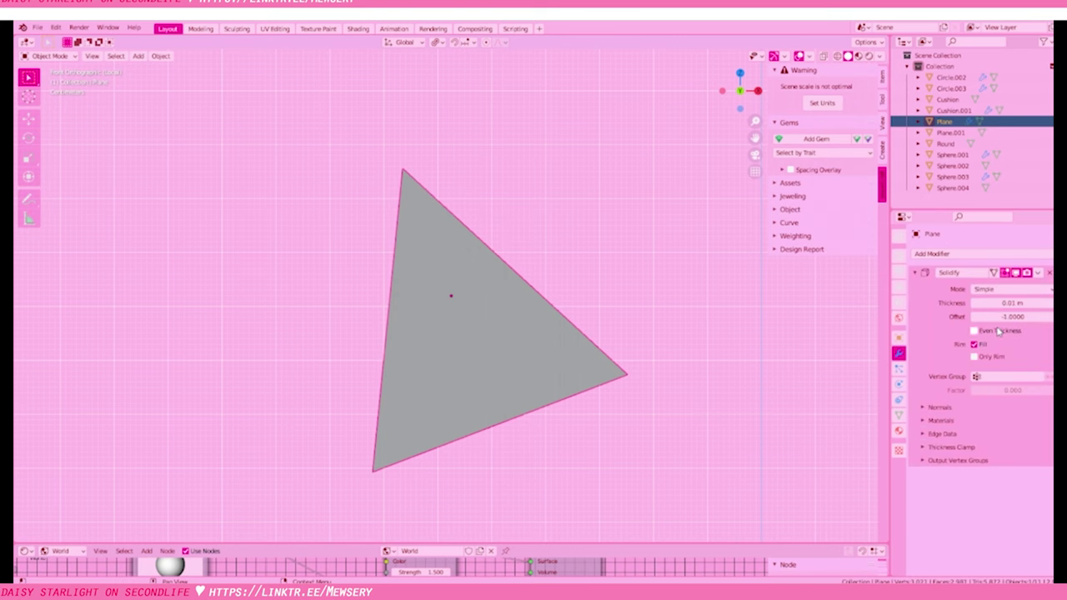
key(KP_3)
drag(1008, 303, 1034, 303)
Shift the triangle slightly back on Y and apply the Solidify modifier
key(KP_Divide)
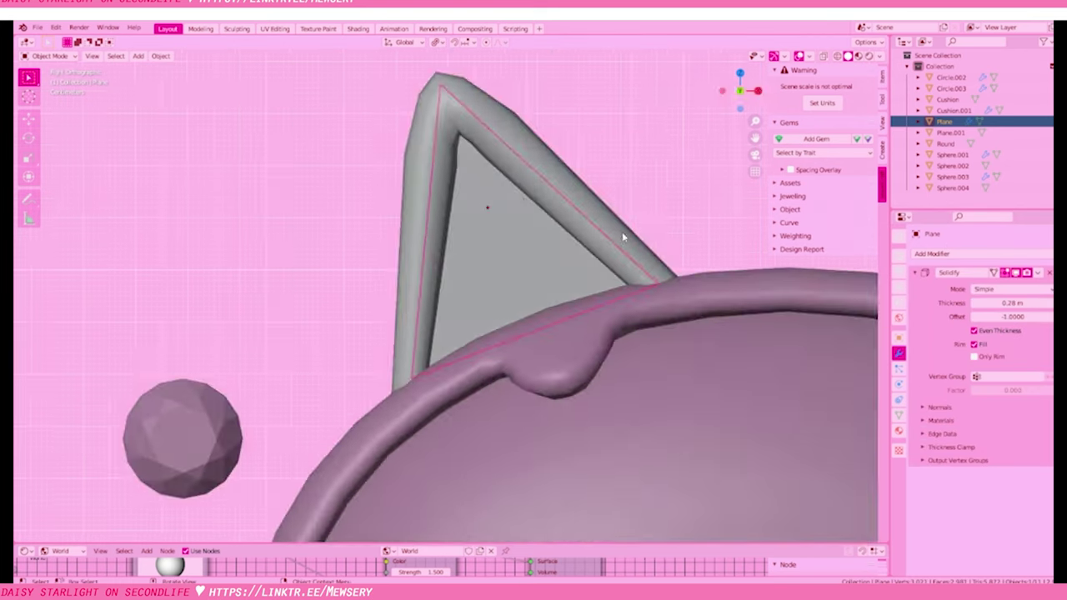
key(KP_3)
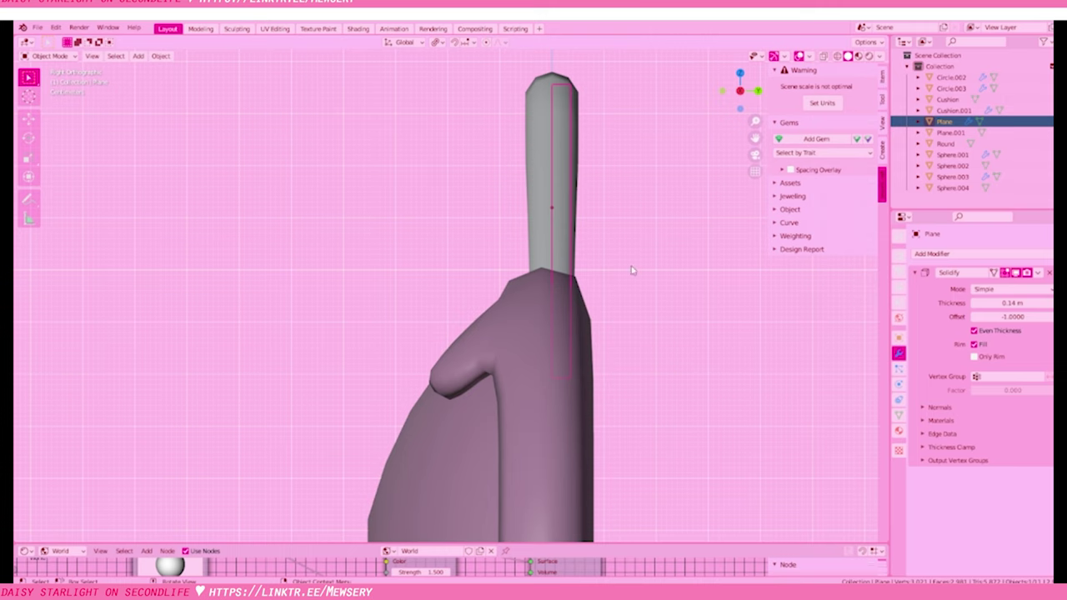
click(620, 261)
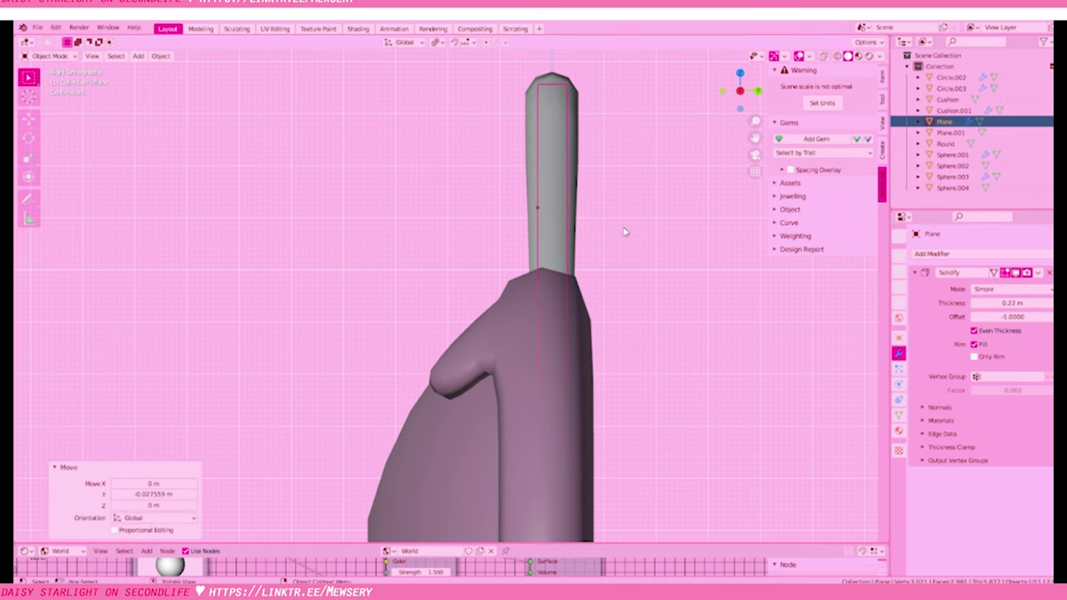
key(ctrl+a)
Select the whole thickened triangle mesh and move to the UV Editing workspace
mouse_move(674, 275)
middle_down()
mouse_move(638, 392)
mouse_move(698, 390)
mouse_move(586, 407)
mouse_move(519, 452)
middle_up()
key(KP_Divide)
key(Tab)
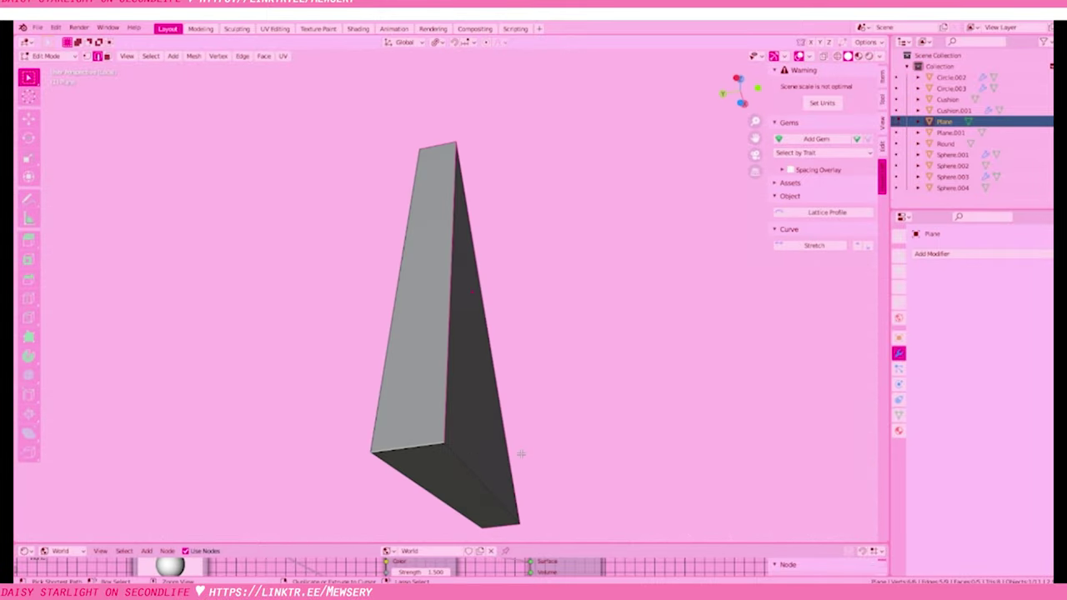
key(a)
key(KP_1)
scroll(546, 287, down, 3)
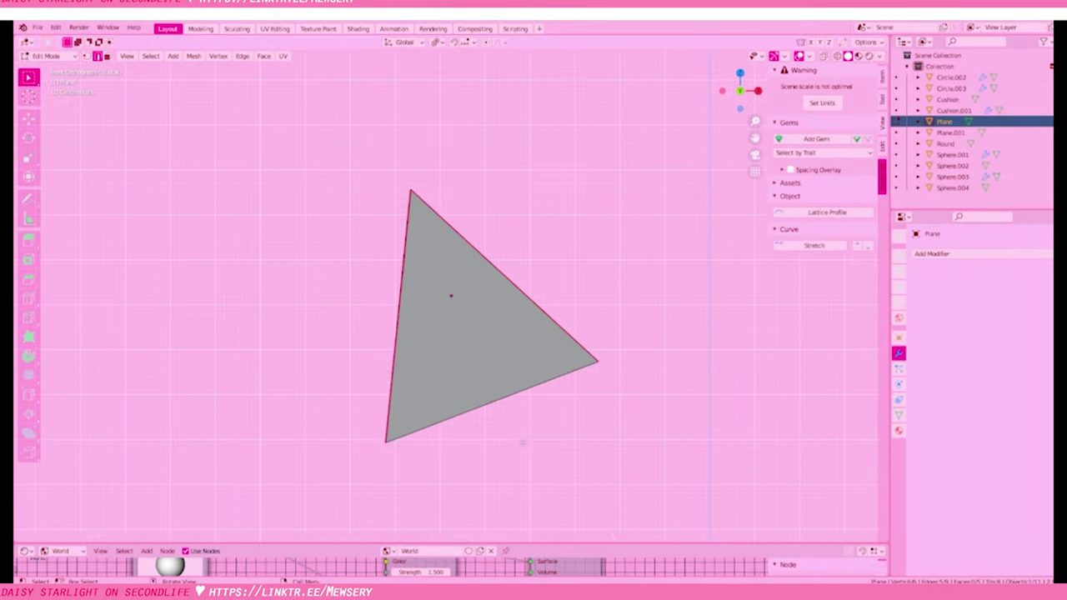
click(274, 29)
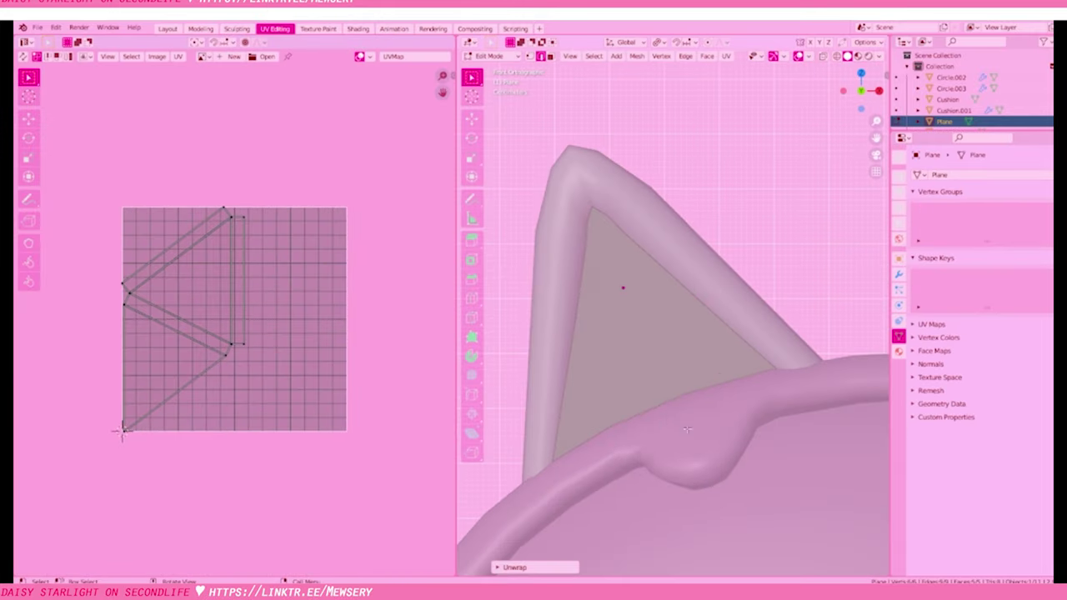
Mark a seam on the ear tube's selected edges and unwrap it
key(alt+q)
key(KP_Divide)
middle_drag(726, 281, 695, 331)
right_click(693, 332)
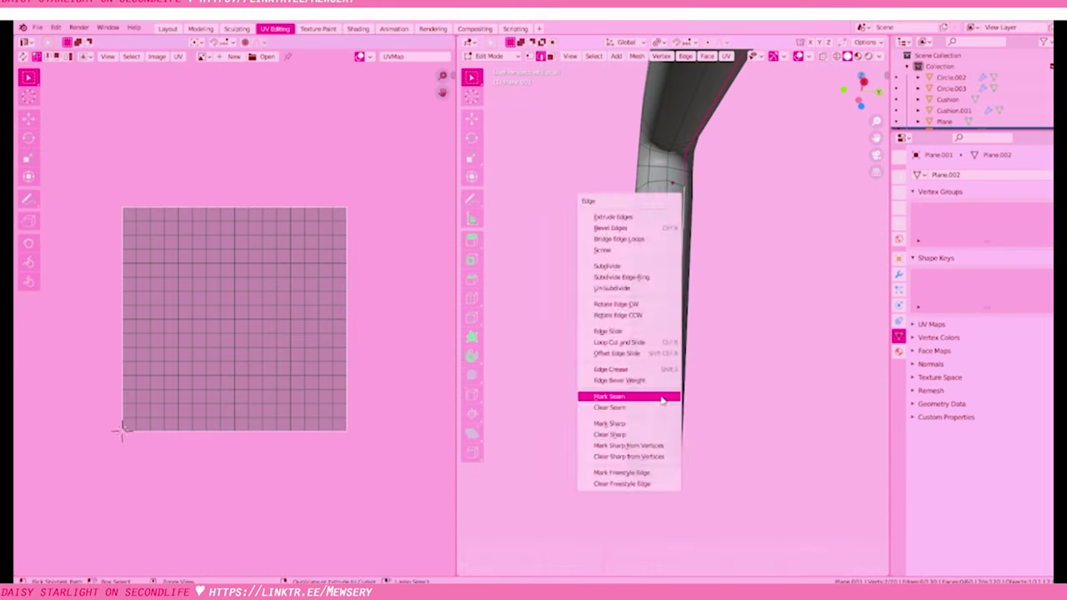
click(650, 395)
key(u)
click(642, 388)
key(Tab)
key(KP_Divide)
key(KP_Divide)
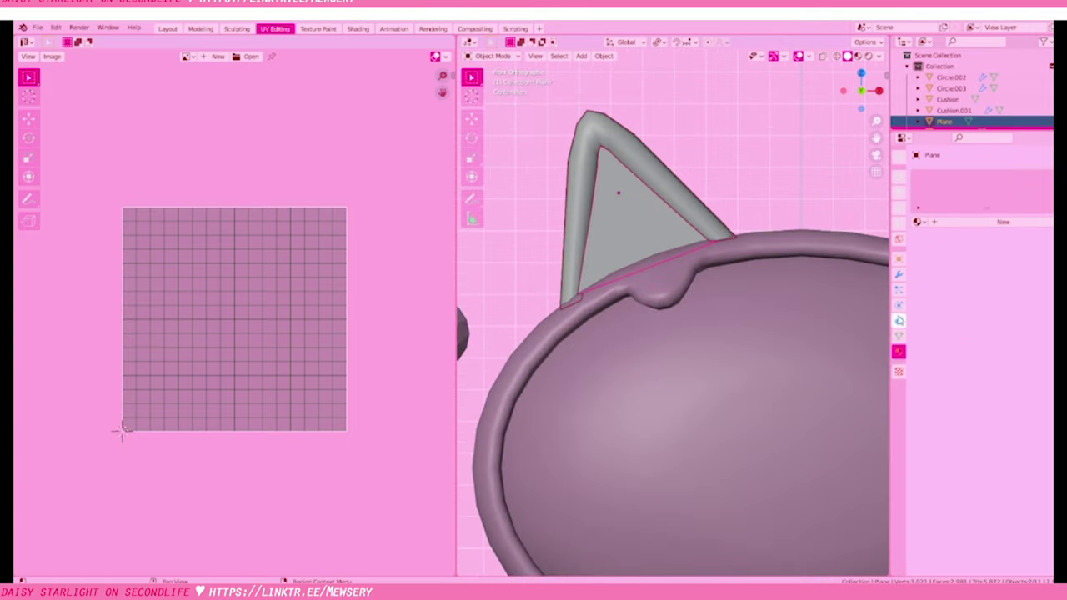
Join the inner ear triangle into the gold ear tube
click(899, 350)
scroll(594, 238, down, 3)
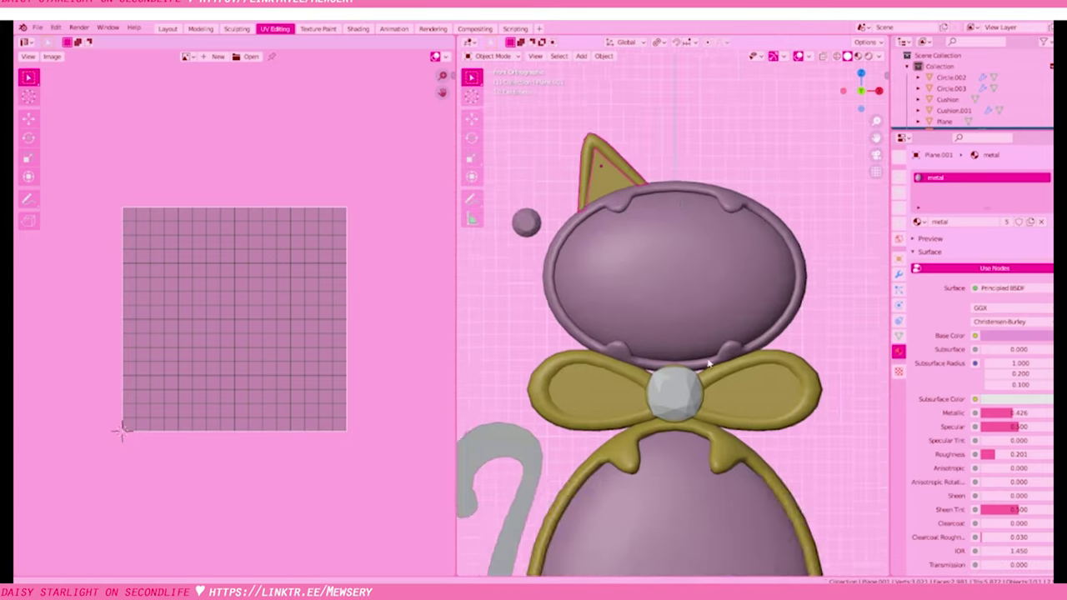
scroll(594, 238, up, 2)
right_click(595, 237)
key(Escape)
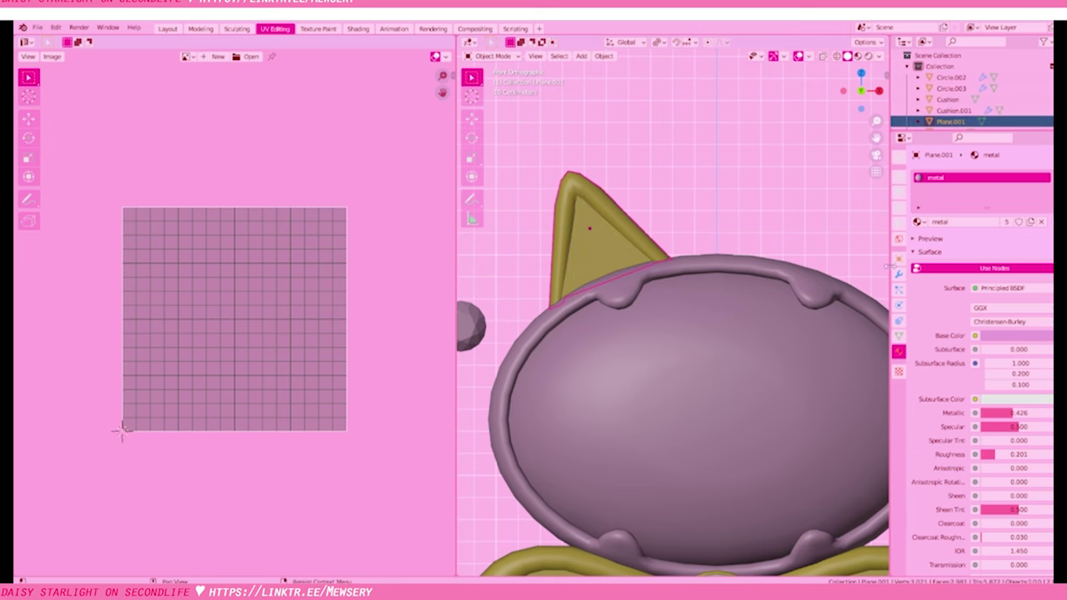
Add a Mirror modifier with Sphere.002 as mirror object and apply it
click(899, 274)
click(932, 174)
click(809, 291)
scroll(711, 335, down, 4)
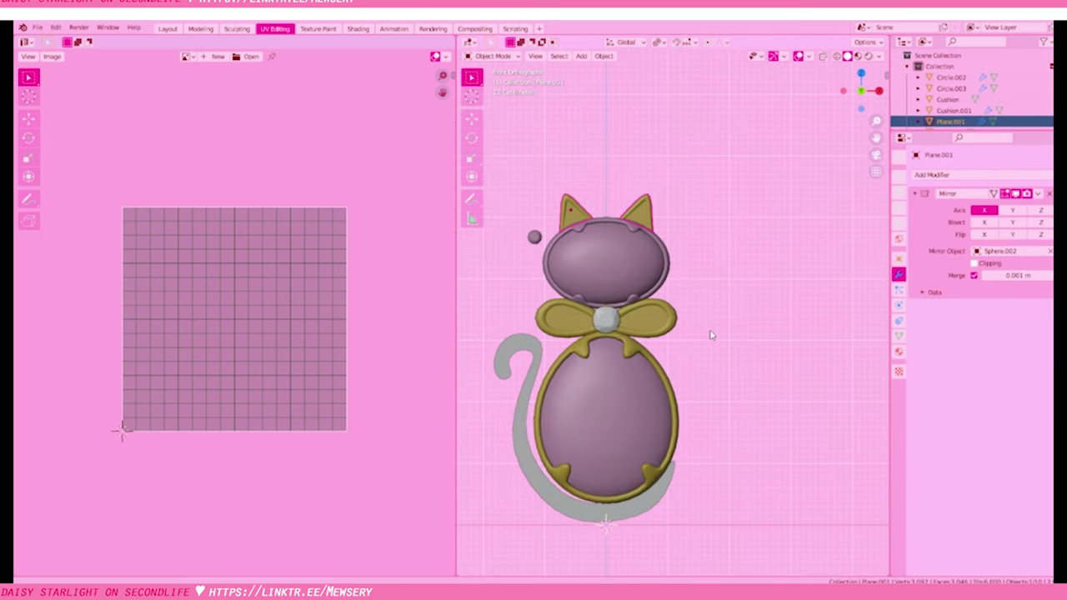
scroll(711, 335, up, 3)
scroll(678, 362, up, 1)
scroll(695, 353, up, 2)
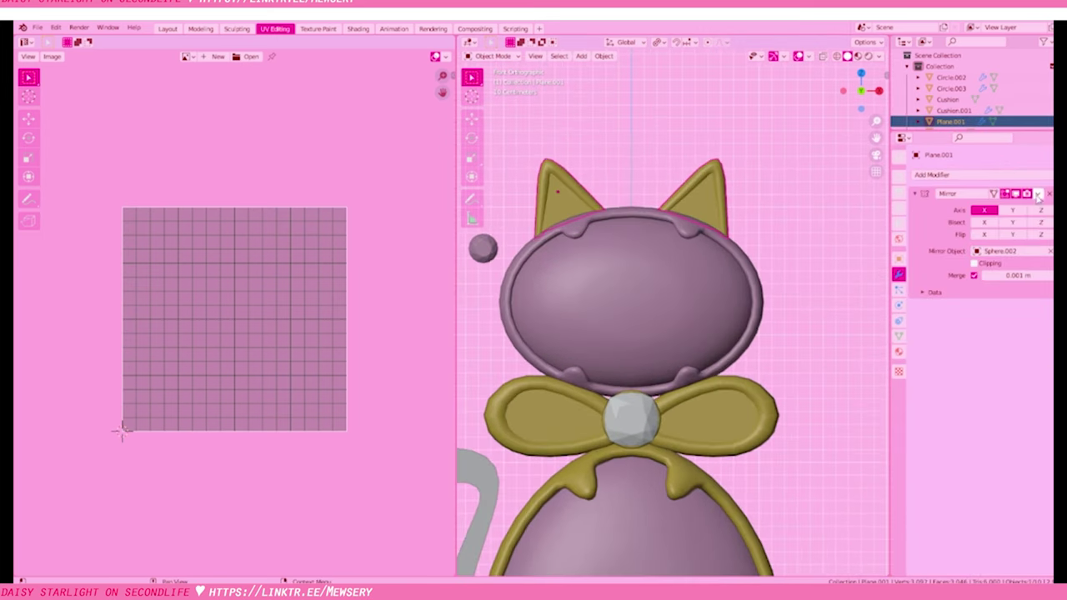
key(ctrl+a)
scroll(698, 341, down, 3)
scroll(697, 341, up, 3)
click(698, 341)
Apply the tail's existing modifier, give Circle.002 the metal material, and add a Solidify modifier
key(ctrl+a)
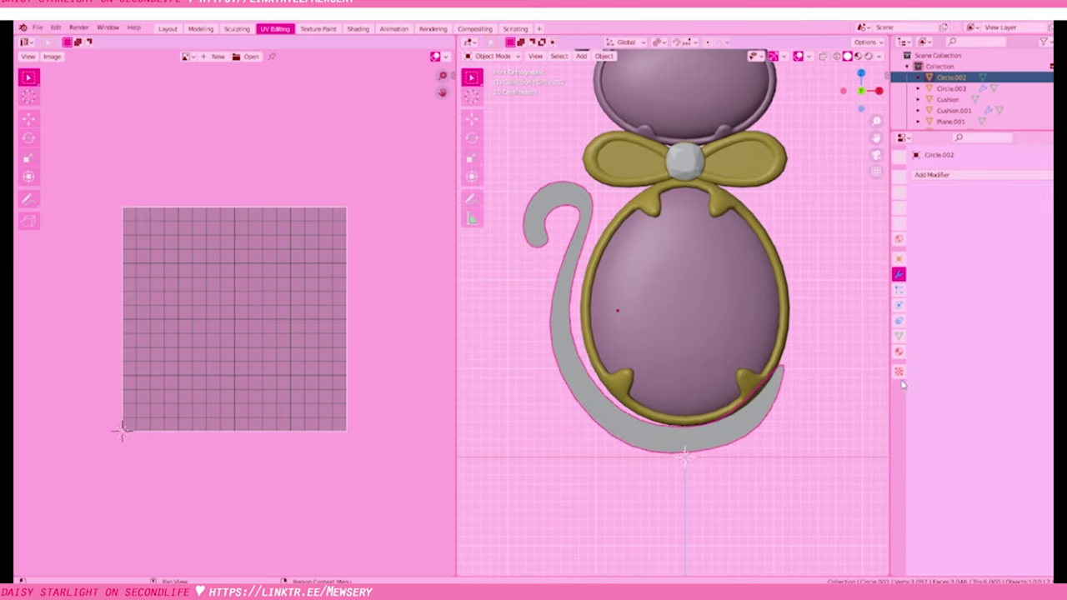
click(898, 351)
click(917, 222)
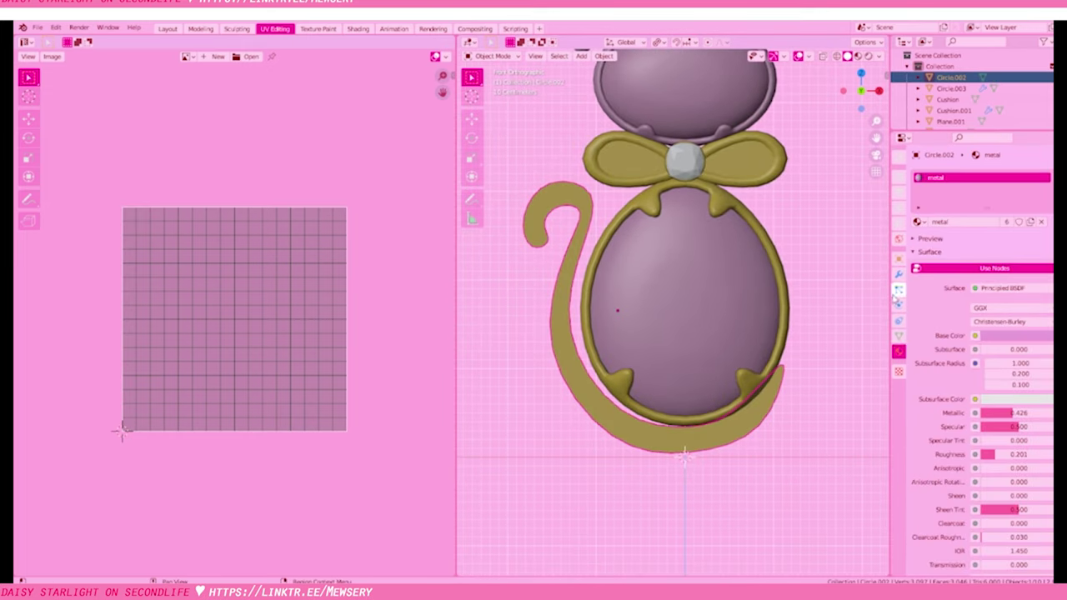
click(899, 273)
click(932, 174)
click(786, 350)
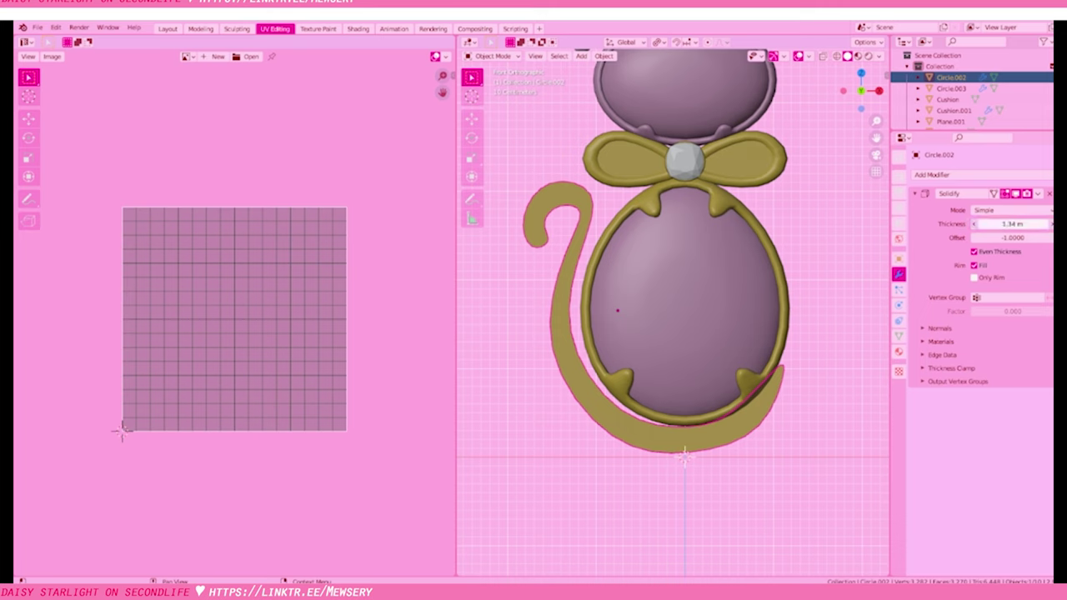
Shift the tail sideways, set the Solidify thickness to -0.15 m, and apply it
middle_drag(666, 250, 750, 267)
key(KP_3)
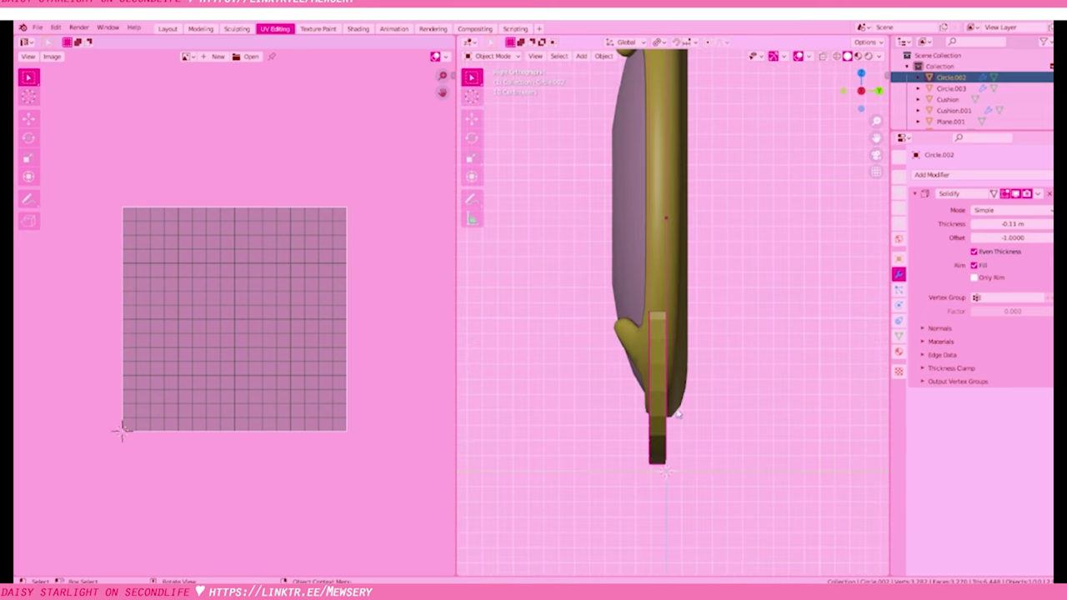
click(666, 409)
scroll(648, 410, up, 3)
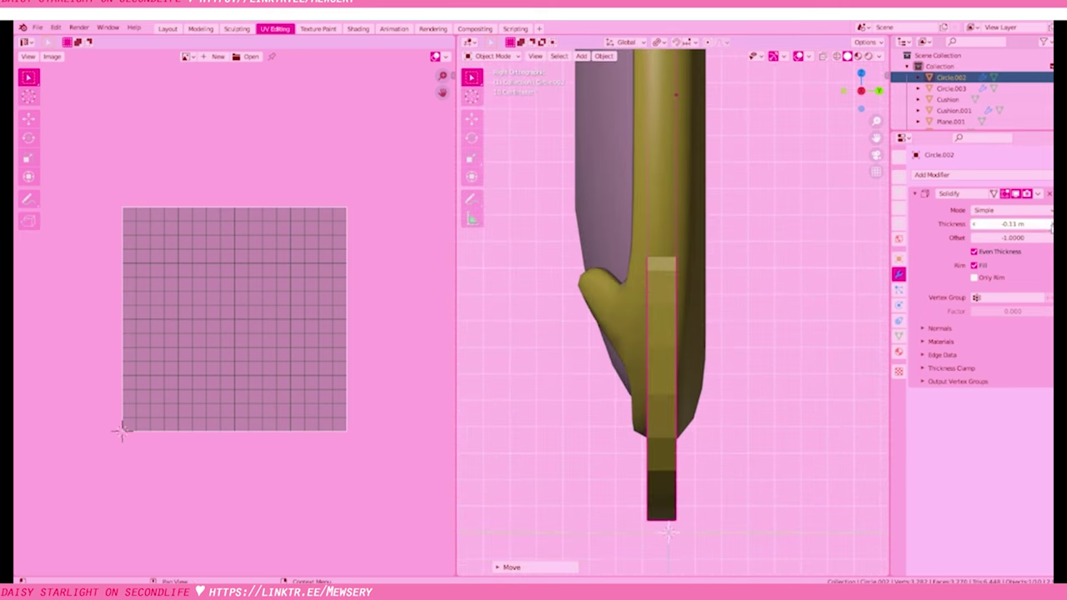
drag(1000, 223, 1013, 223)
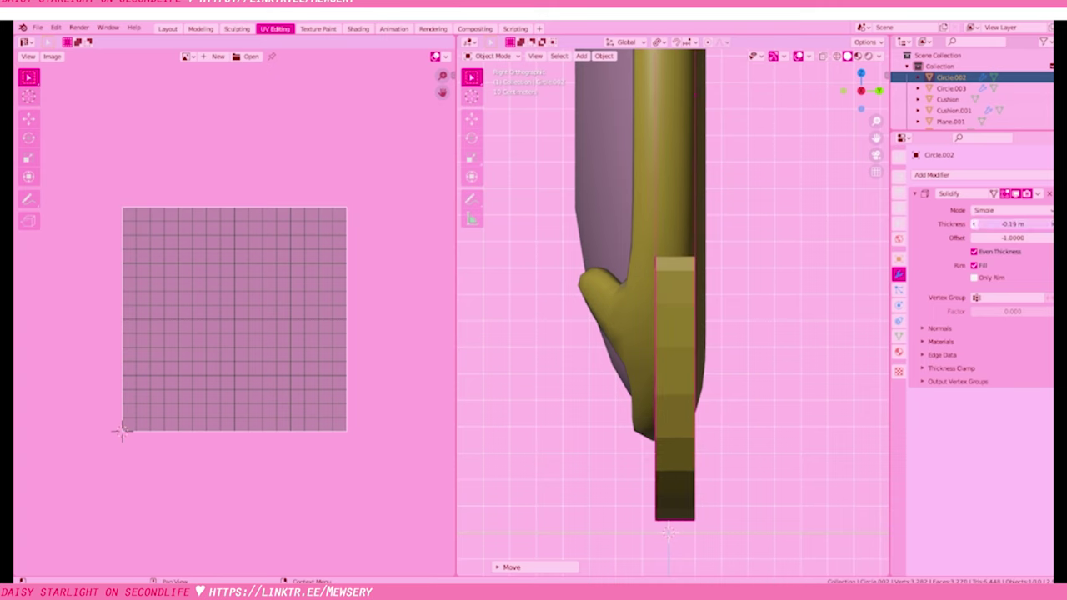
click(1038, 193)
Check the solidified tail from the front and side views, then enter Edit Mode on it
key(KP_1)
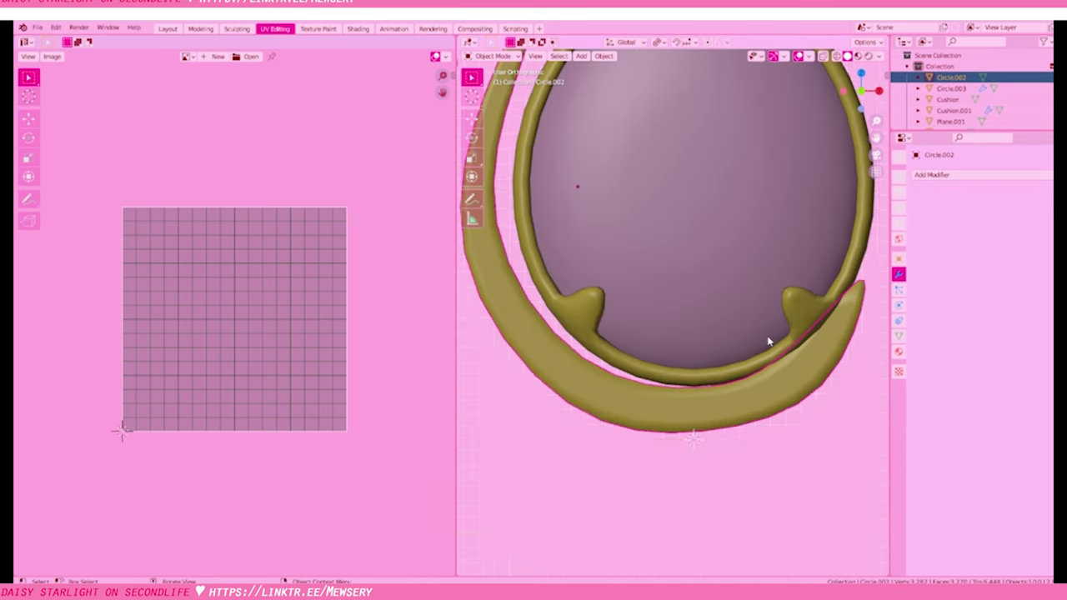
scroll(758, 424, down, 3)
scroll(696, 453, down, 2)
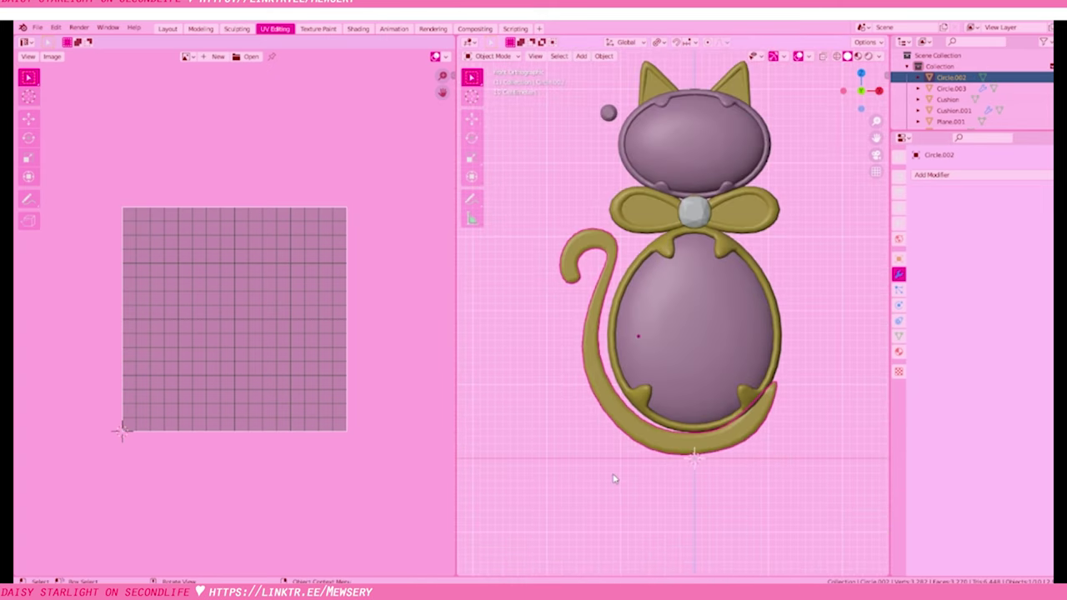
key(KP_3)
scroll(707, 470, up, 3)
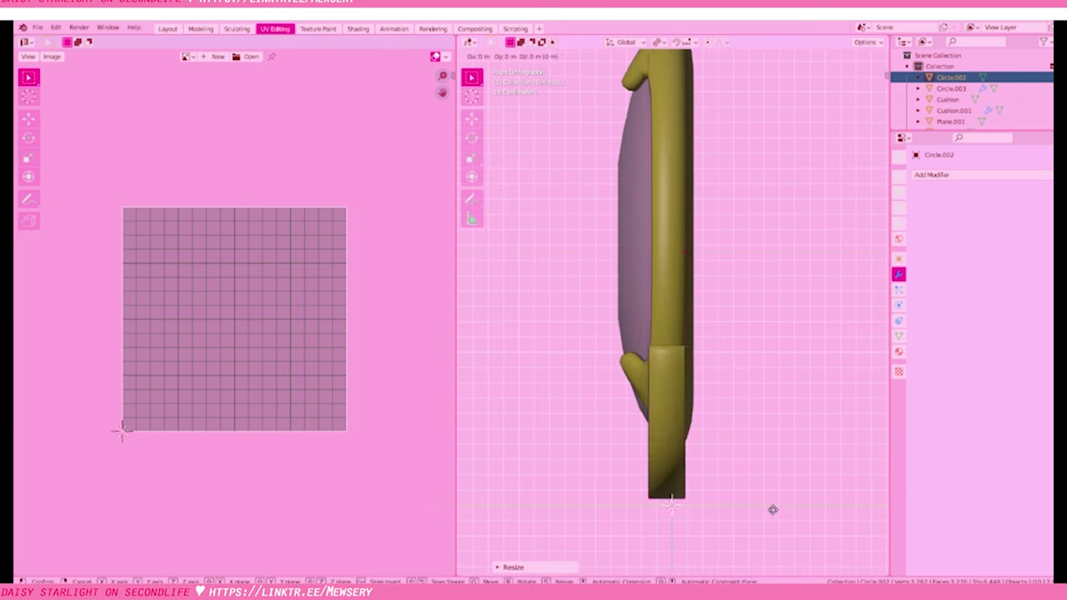
key(KP_1)
scroll(705, 467, down, 3)
scroll(700, 467, up, 3)
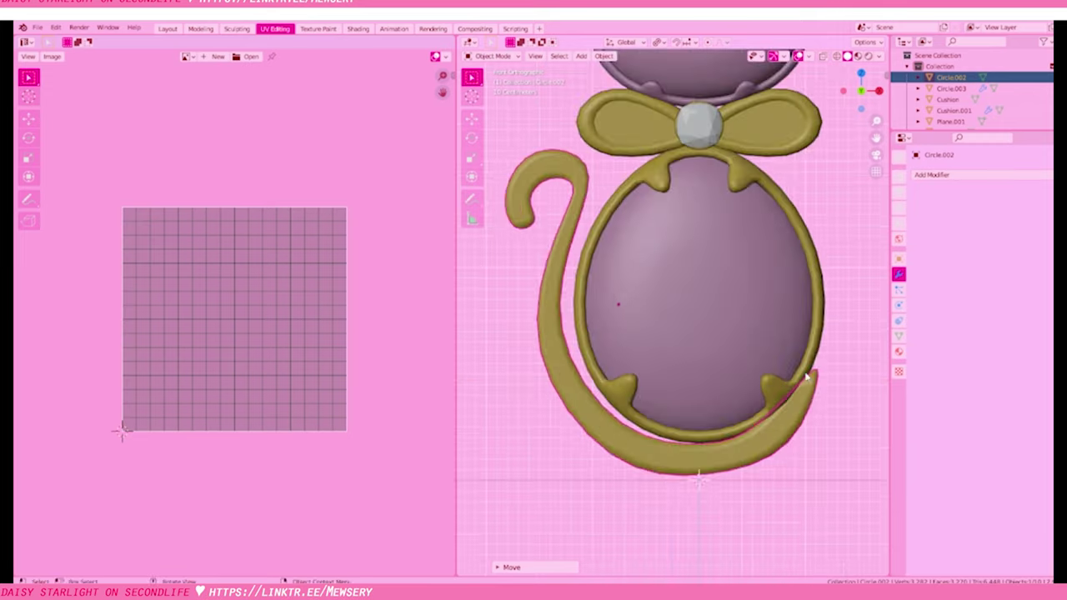
key(Tab)
mouse_move(700, 466)
middle_down()
mouse_move(667, 375)
mouse_move(708, 417)
middle_up()
Select the tail's lower part, then move and scale its end with proportional falloff
key(l)
key(KP_1)
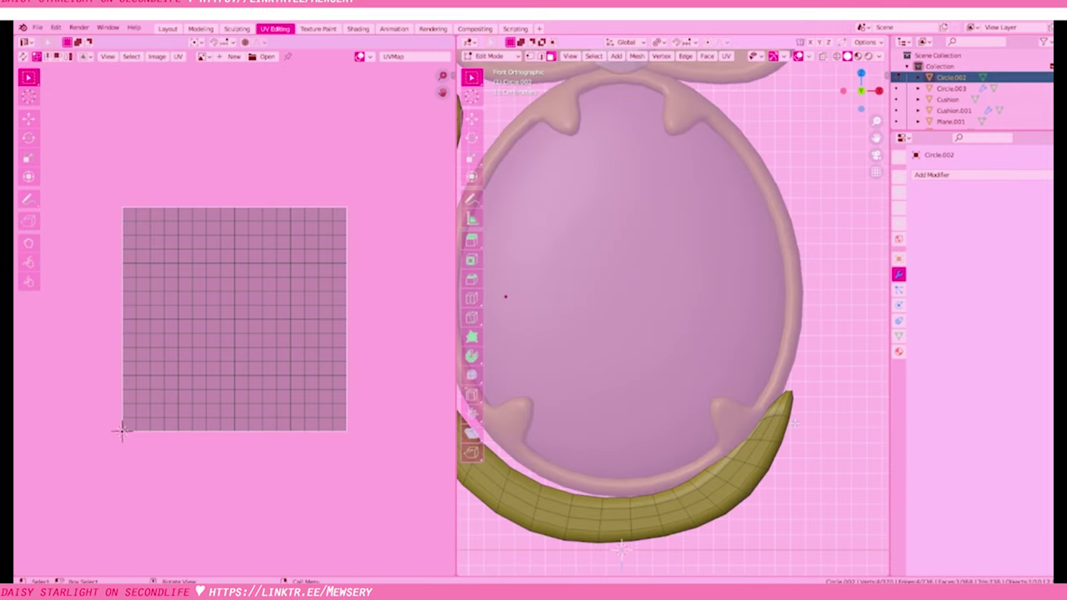
click(672, 91)
scroll(843, 448, down, 2)
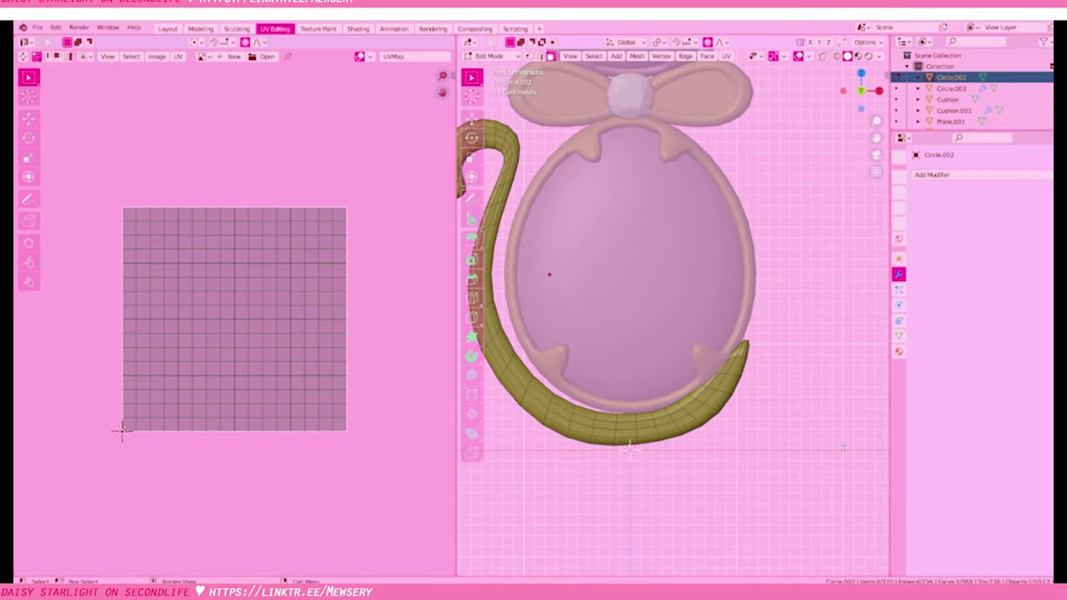
click(820, 382)
key(g)
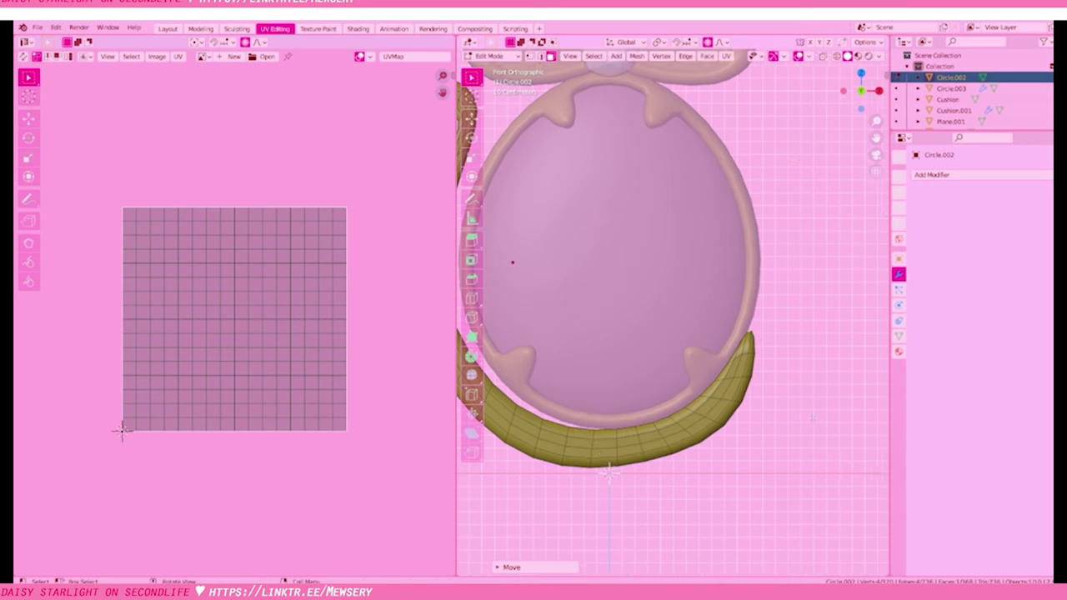
scroll(812, 417, down, 2)
key(KP_3)
key(s)
click(784, 431)
key(KP_1)
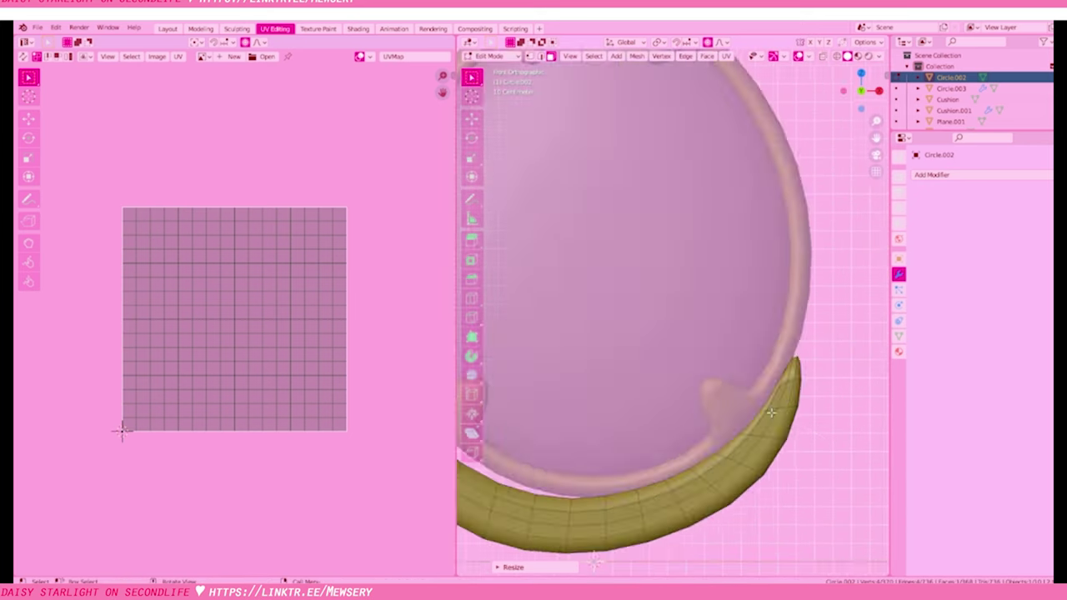
scroll(689, 458, down, 3)
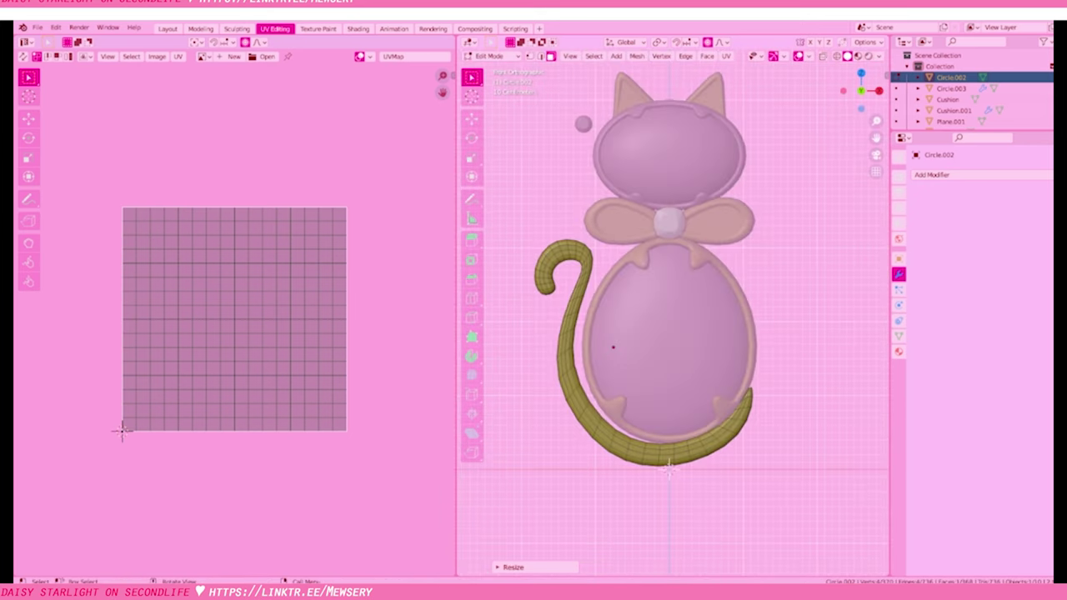
scroll(670, 470, up, 3)
Add an extra edge loop along the tail
key(ctrl+r)
mouse_move(669, 469)
middle_down()
mouse_move(647, 377)
mouse_move(658, 375)
mouse_move(634, 400)
mouse_move(596, 316)
middle_up()
click(647, 361)
key(KP_1)
scroll(620, 416, up, 3)
Rotate the tail with proportional editing so it curls under the body frame
key(KP_1)
key(r)
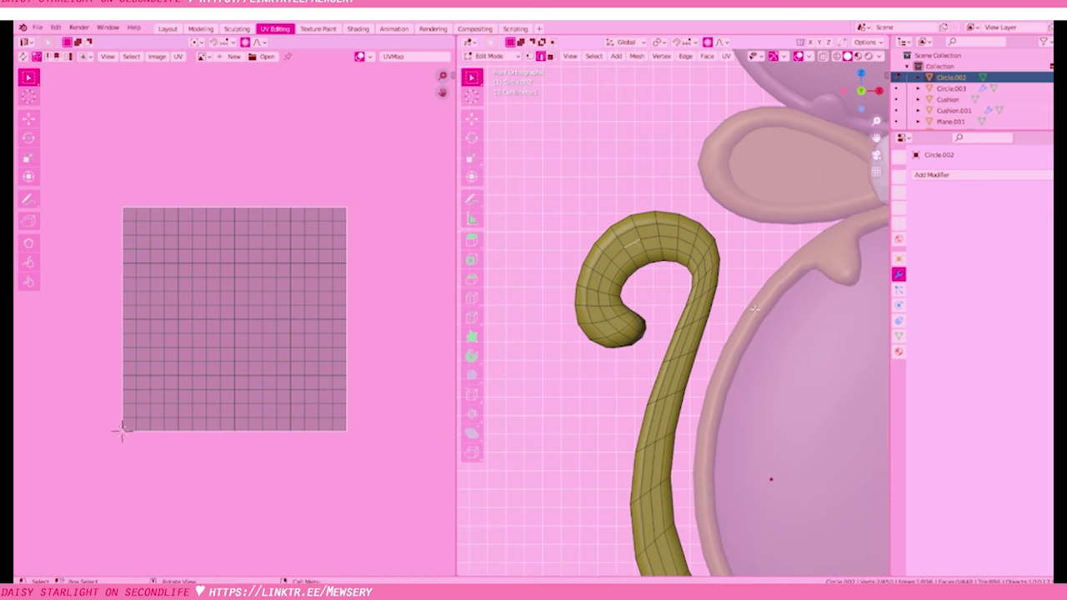
click(789, 315)
scroll(789, 315, down, 5)
key(ctrl+z)
key(ctrl+shift+z)
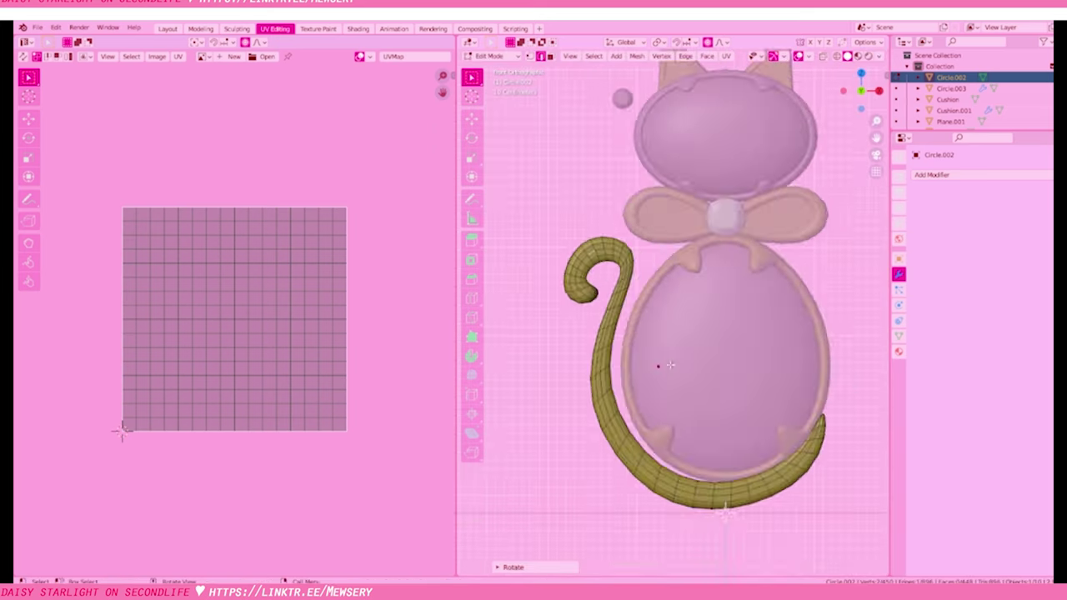
Compare the tail with and without Ctrl+1 subdivision, then return to Object Mode
key(Tab)
key(ctrl+1)
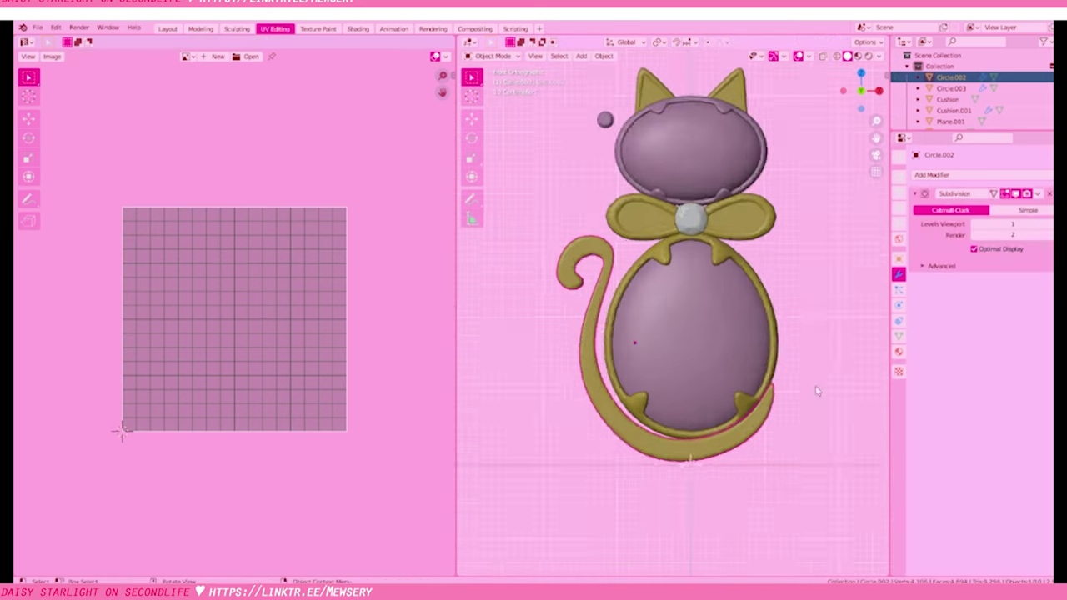
key(KP_Decimal)
key(ctrl+z)
key(ctrl+shift+z)
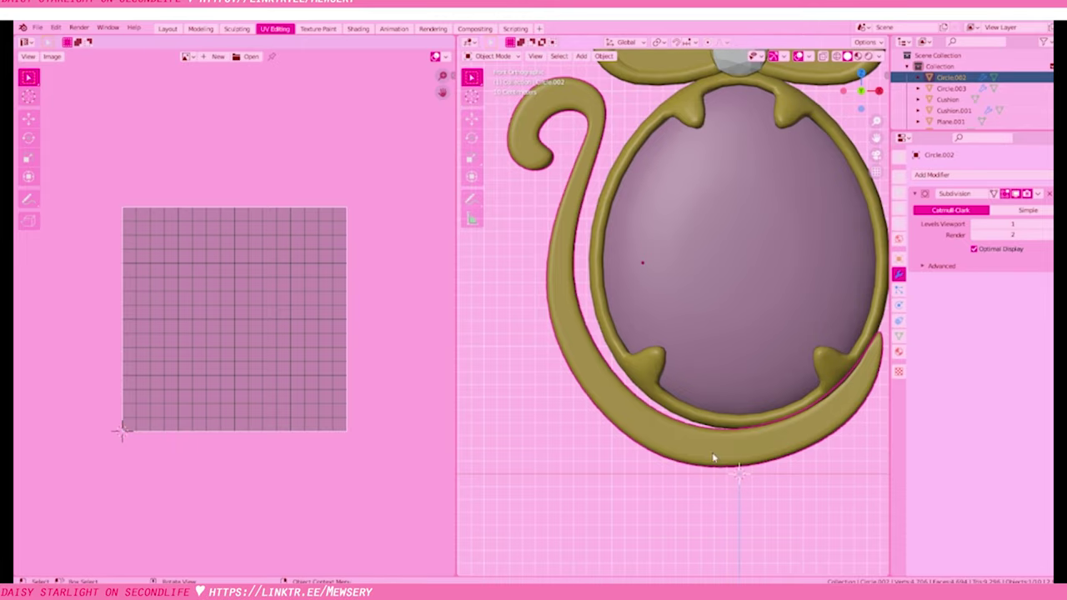
key(ctrl+z)
key(ctrl+z)
middle_drag(761, 440, 631, 427)
key(Tab)
key(KP_1)
Select the small round gem, move it along Y, and shrink it into the left ear
scroll(622, 352, up, 3)
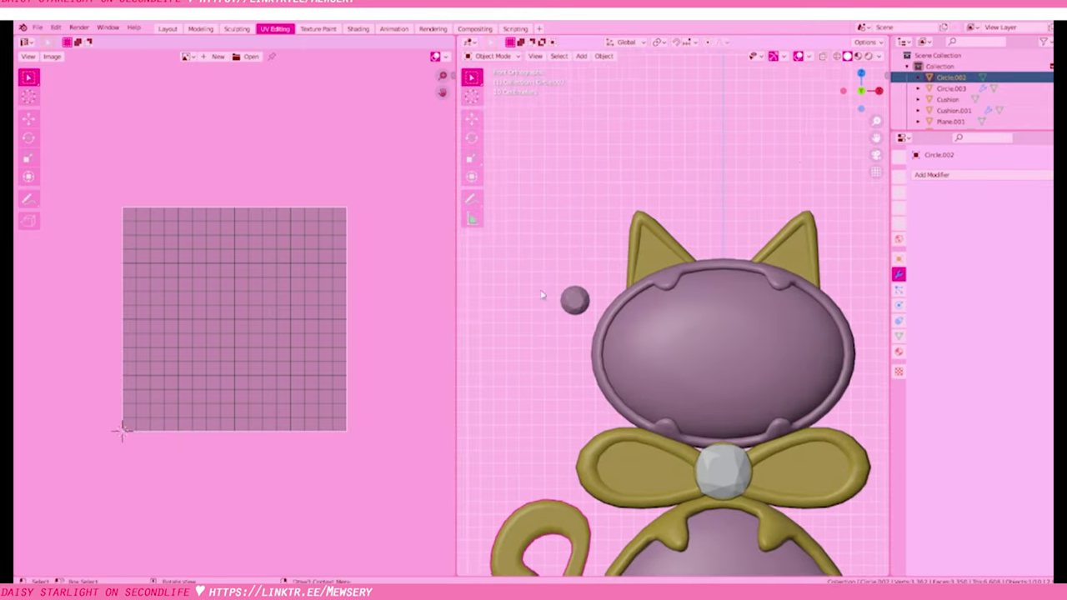
click(622, 352)
scroll(697, 381, up, 2)
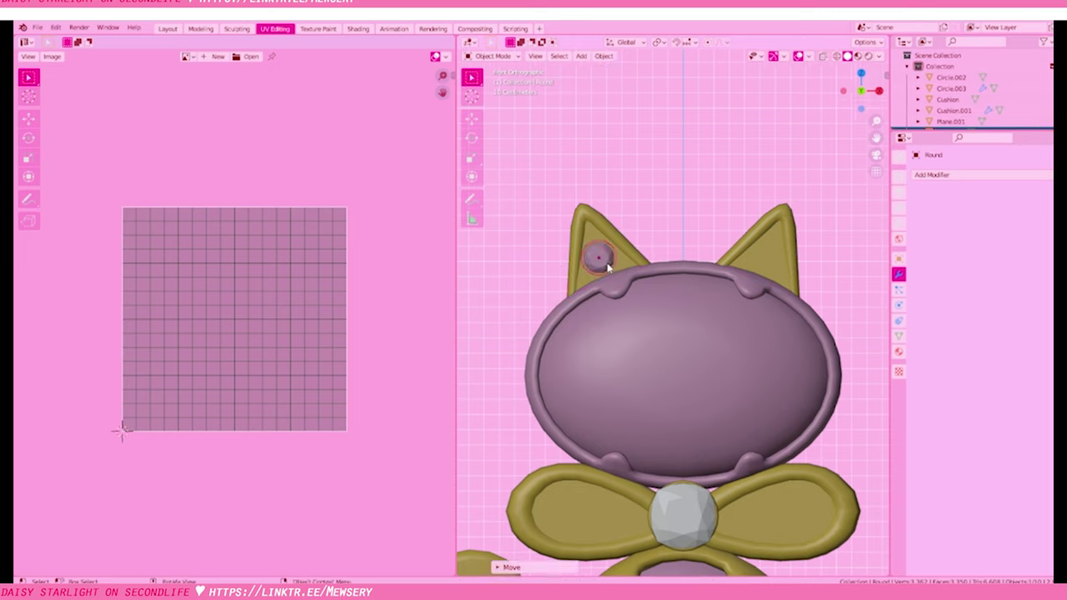
key(KP_Decimal)
key(s)
middle_drag(720, 238, 630, 267)
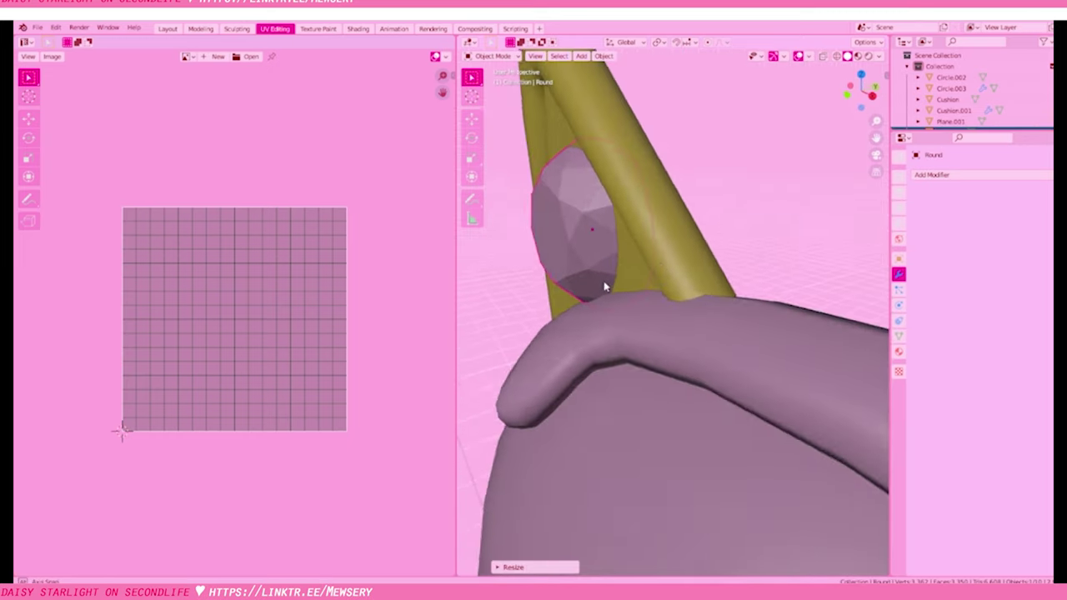
key(g)
key(y)
key(KP_1)
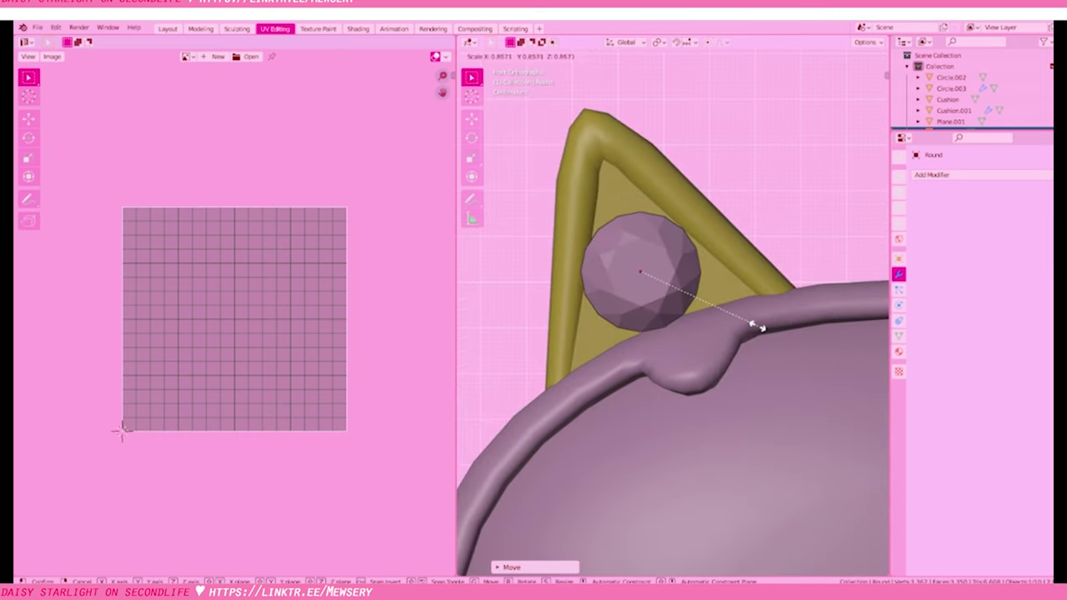
mouse_move(749, 335)
middle_down()
mouse_move(767, 305)
mouse_move(595, 375)
mouse_move(619, 352)
middle_up()
Add an X-axis Mirror modifier to the gem and apply it so both ears hold a gem
key(Tab)
key(KP_1)
right_click(643, 236)
key(Tab)
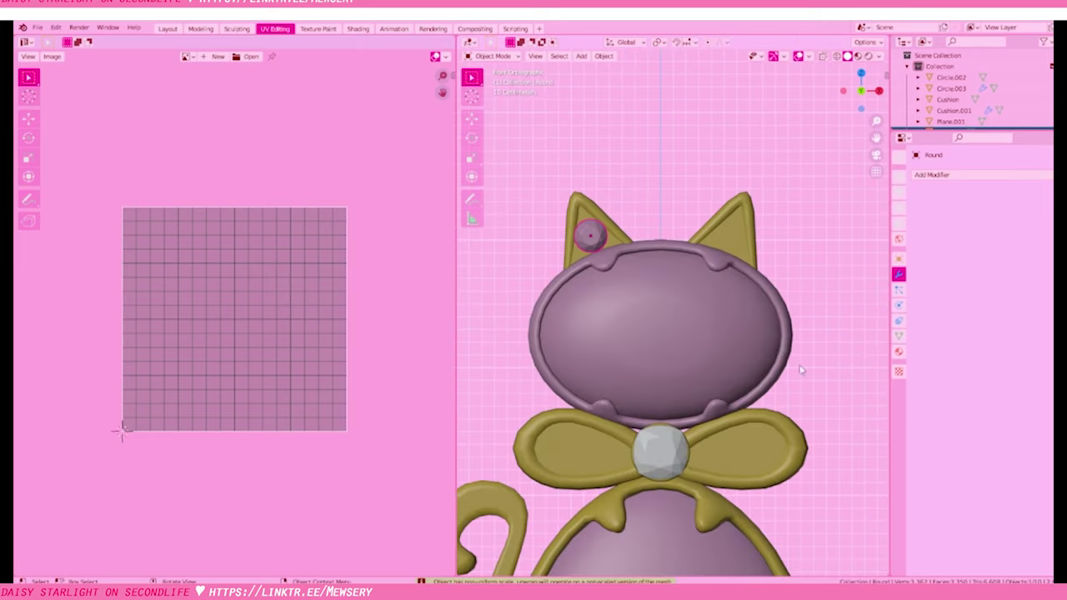
click(932, 174)
click(845, 319)
scroll(767, 340, down, 3)
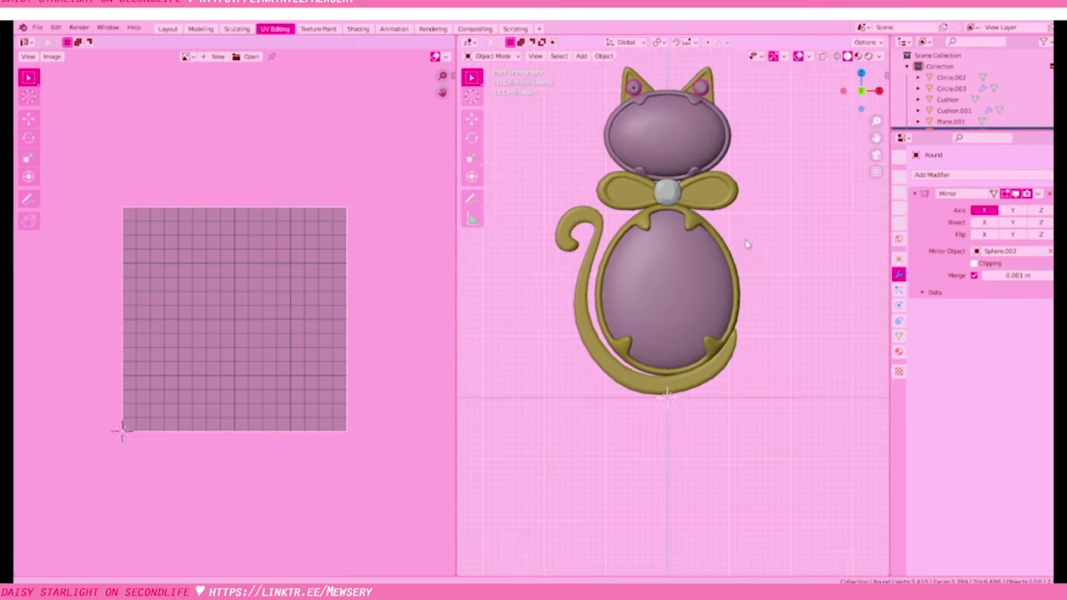
shift+middle_drag(767, 340, 767, 450)
scroll(767, 450, up, 3)
key(ctrl+x)
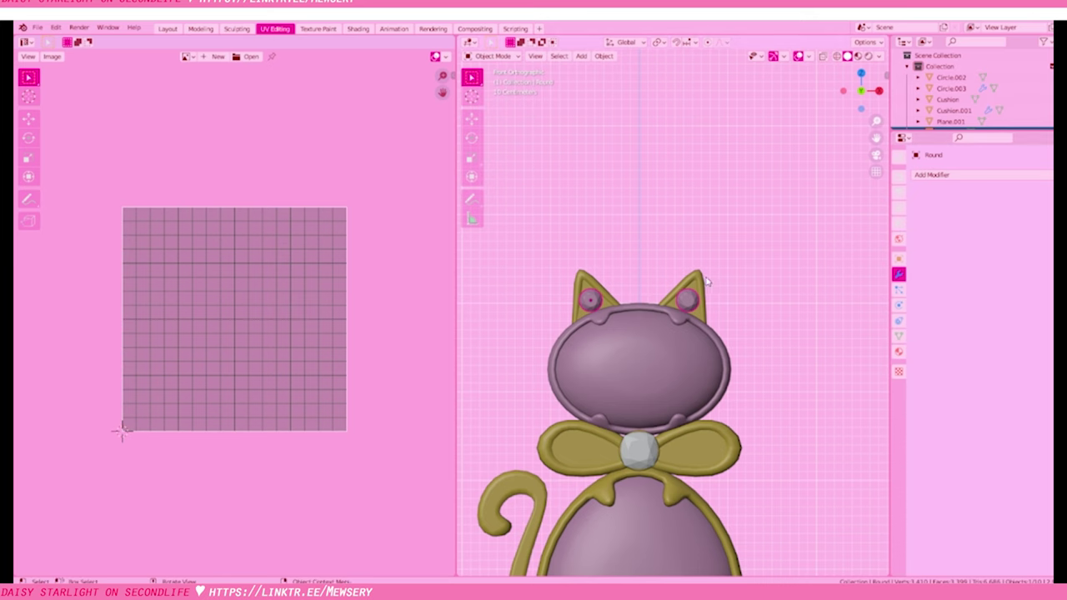
Select Sphere.001, review its material and its Mirror, Solidify and Subdivision modifiers, and inspect the head frame
click(656, 311)
click(899, 351)
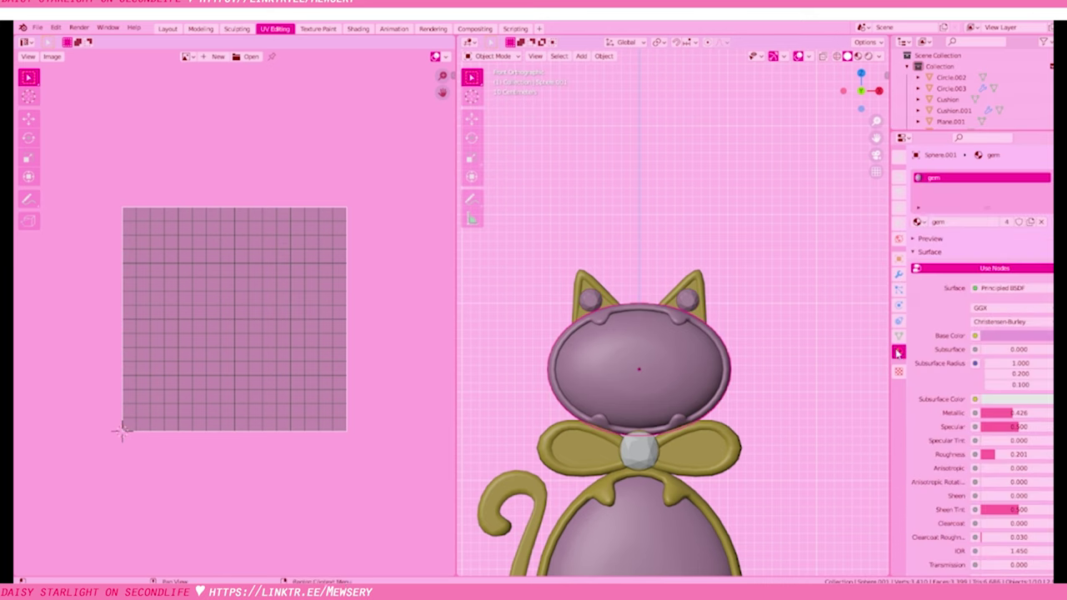
key(KP_Decimal)
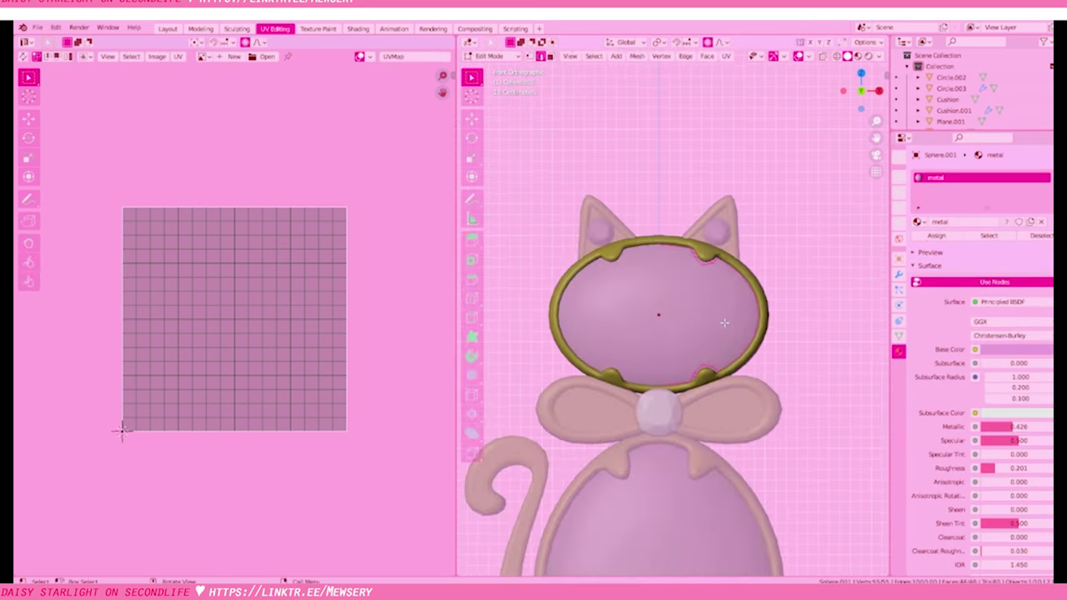
click(898, 274)
scroll(804, 215, down, 3)
middle_drag(804, 215, 762, 358)
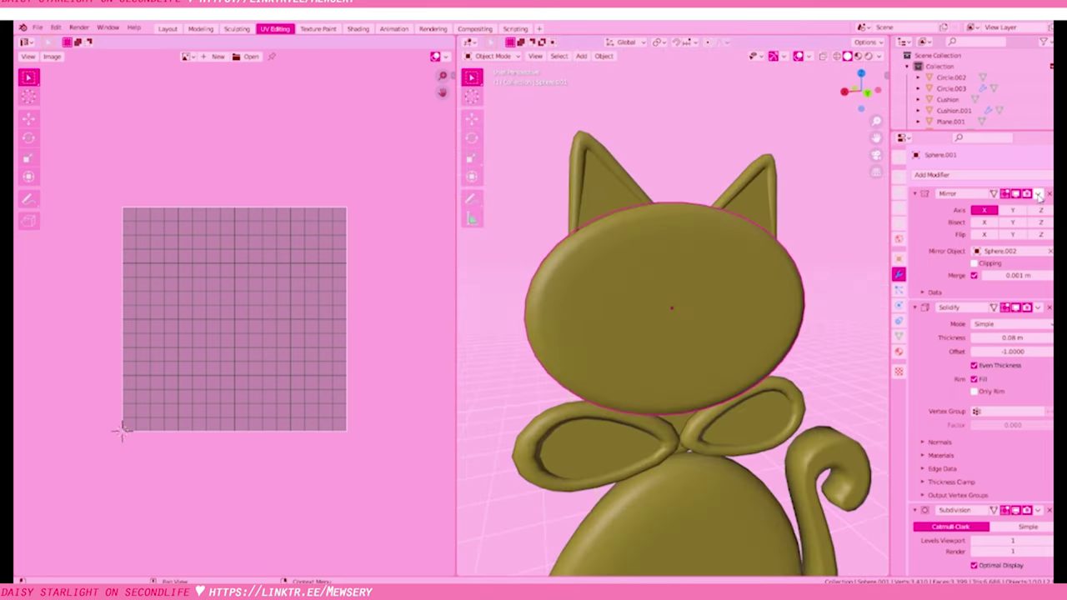
middle_drag(667, 350, 583, 400)
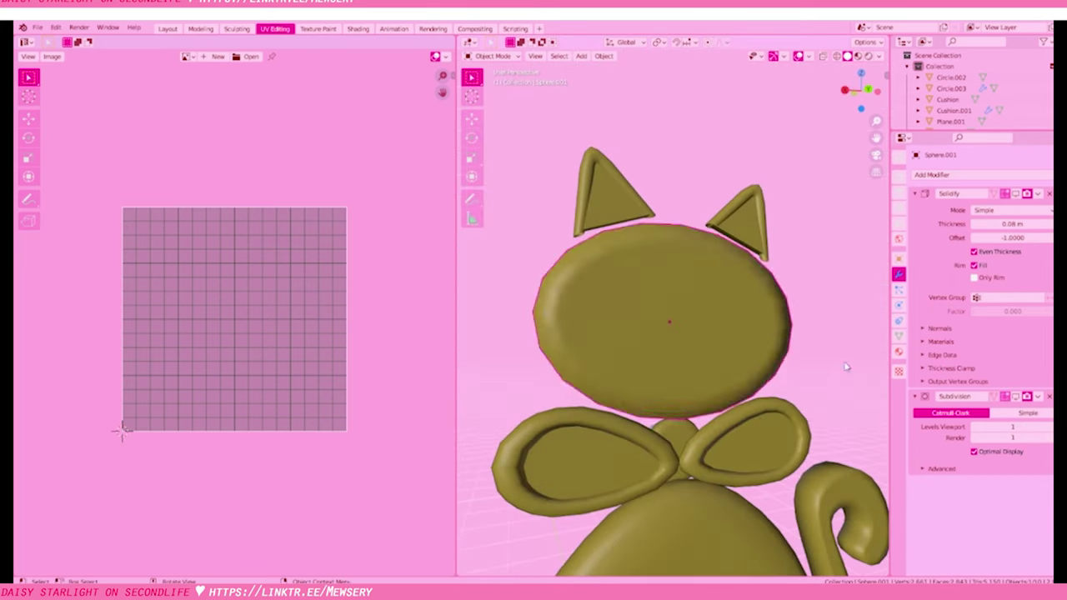
key(Tab)
scroll(551, 414, up, 5)
key(Tab)
scroll(551, 413, down, 5)
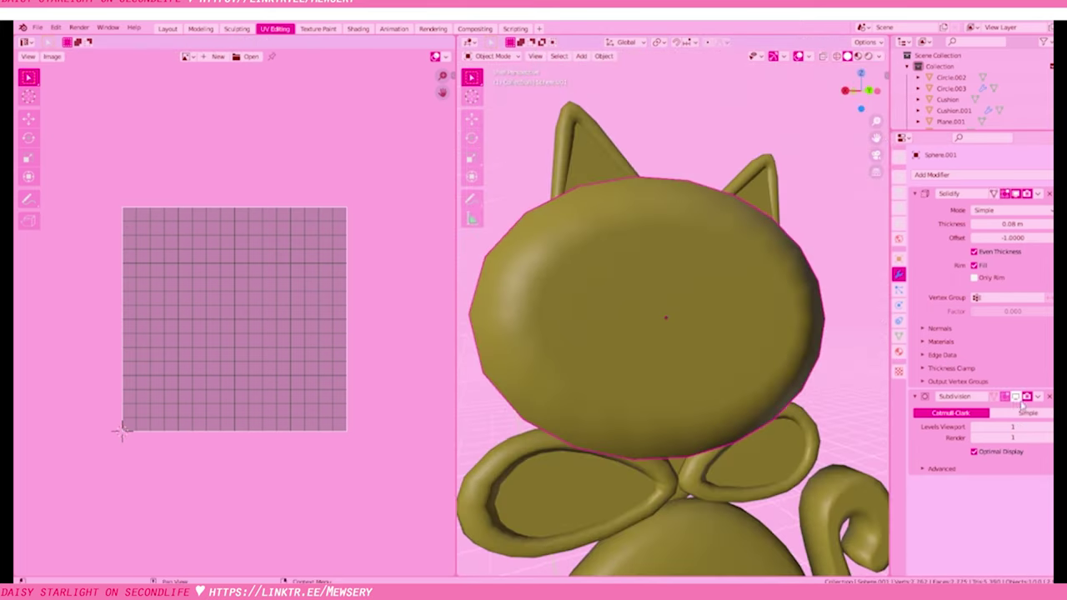
middle_drag(551, 413, 667, 351)
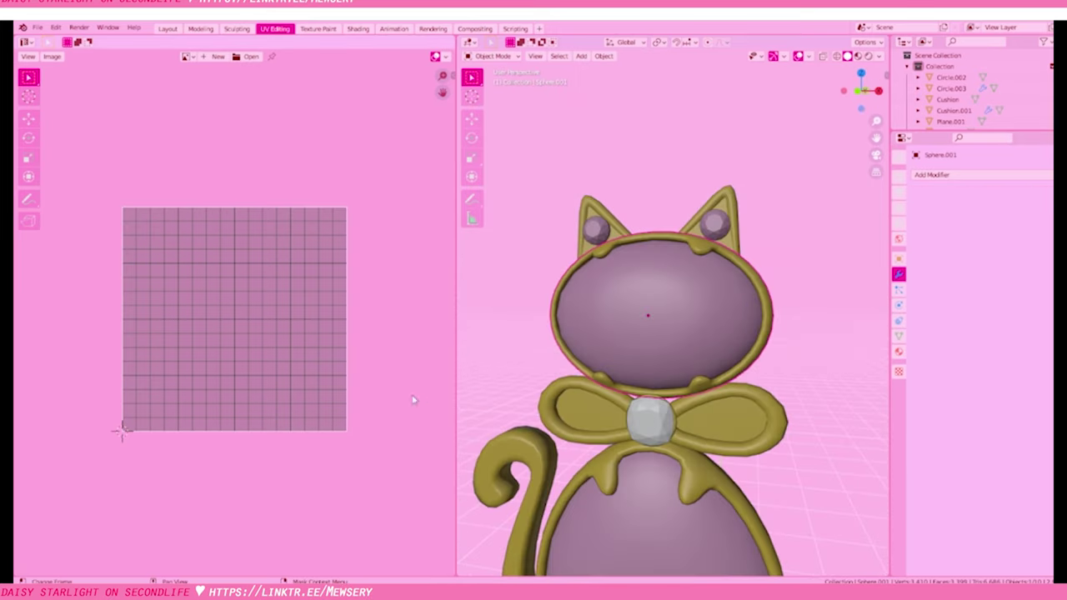
Apply the frame's last modifier, delete the inner face ring, refill it with F and inset it
click(988, 207)
click(784, 146)
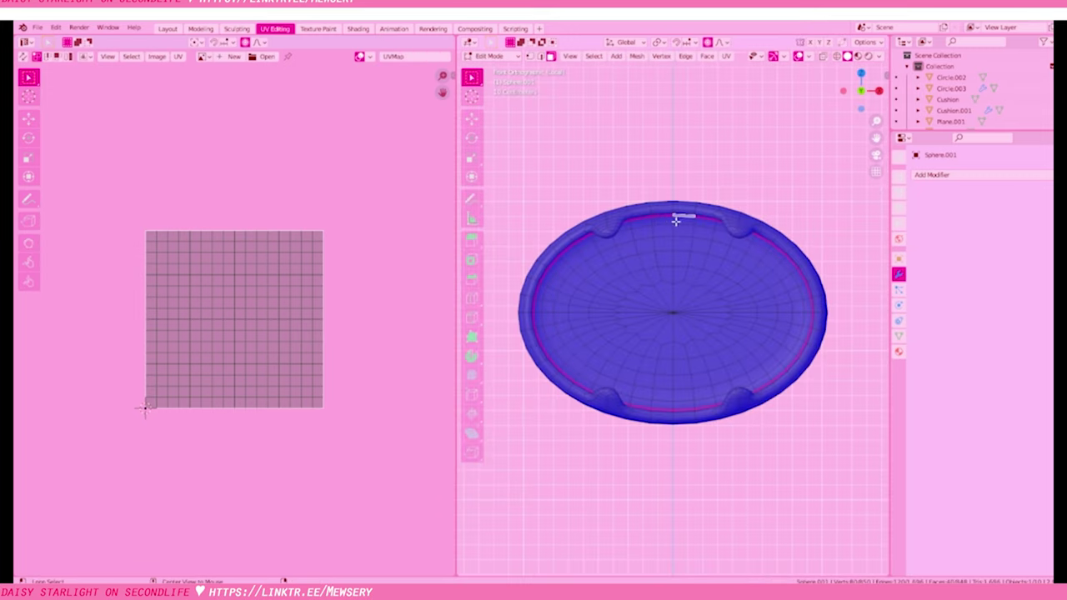
key(x)
click(669, 227)
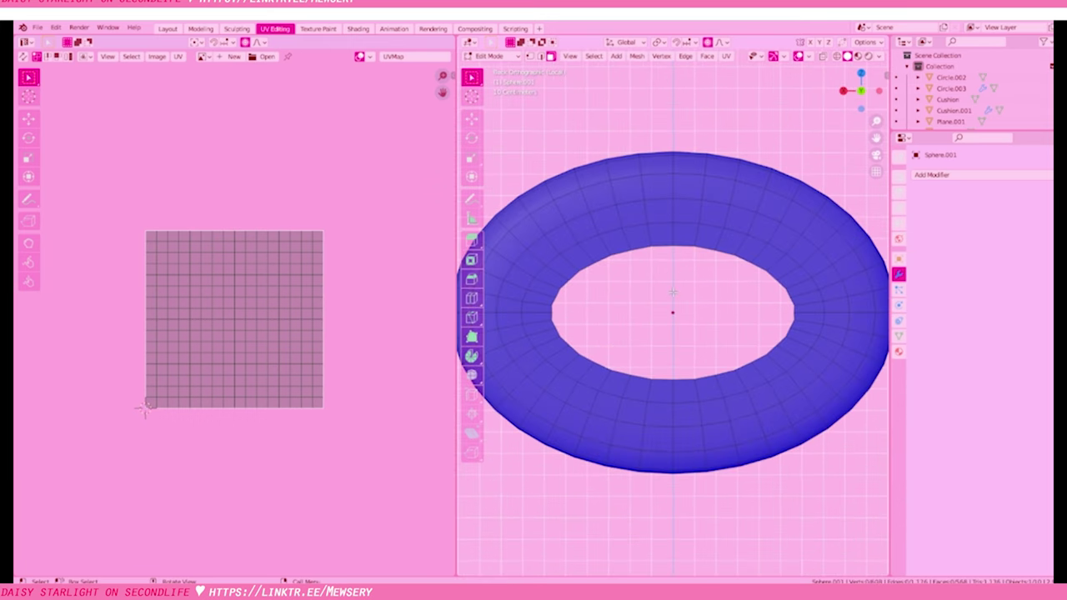
key(f)
key(i)
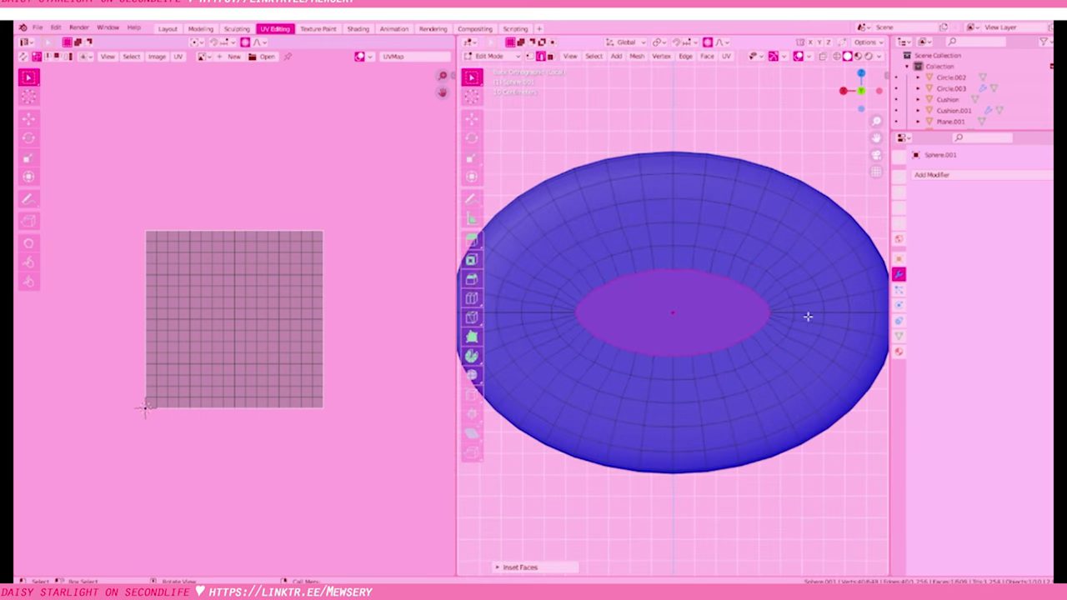
key(KP_1)
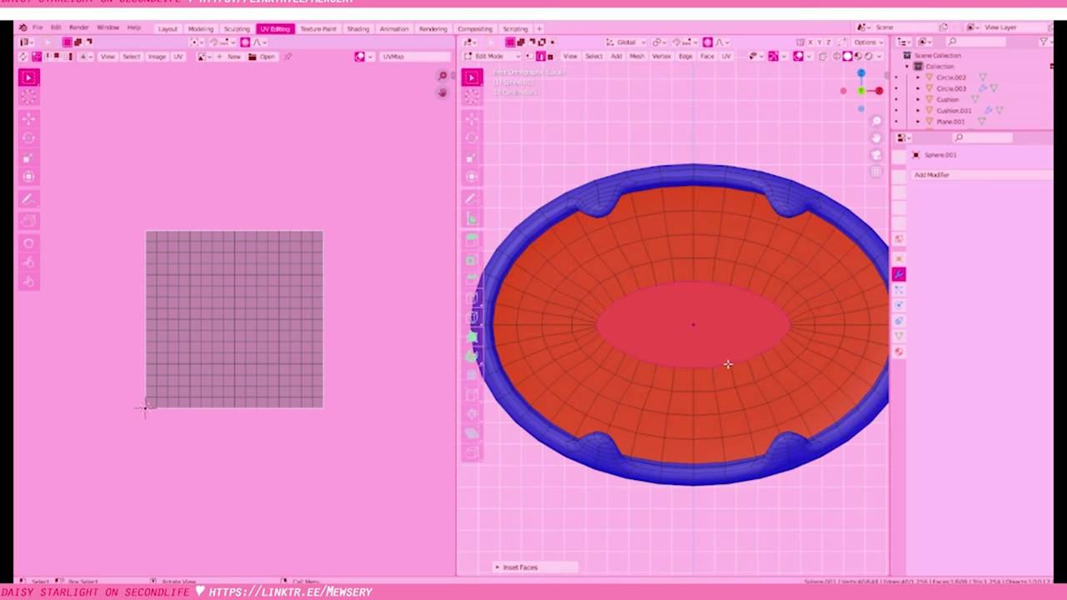
Select the frame's edge loops via Select Loops > Edge Loops and mark them as seams
click(593, 56)
click(619, 222)
click(708, 222)
click(593, 56)
click(709, 221)
right_click(604, 389)
click(610, 439)
mouse_move(728, 375)
middle_down()
mouse_move(746, 353)
mouse_move(525, 250)
middle_up()
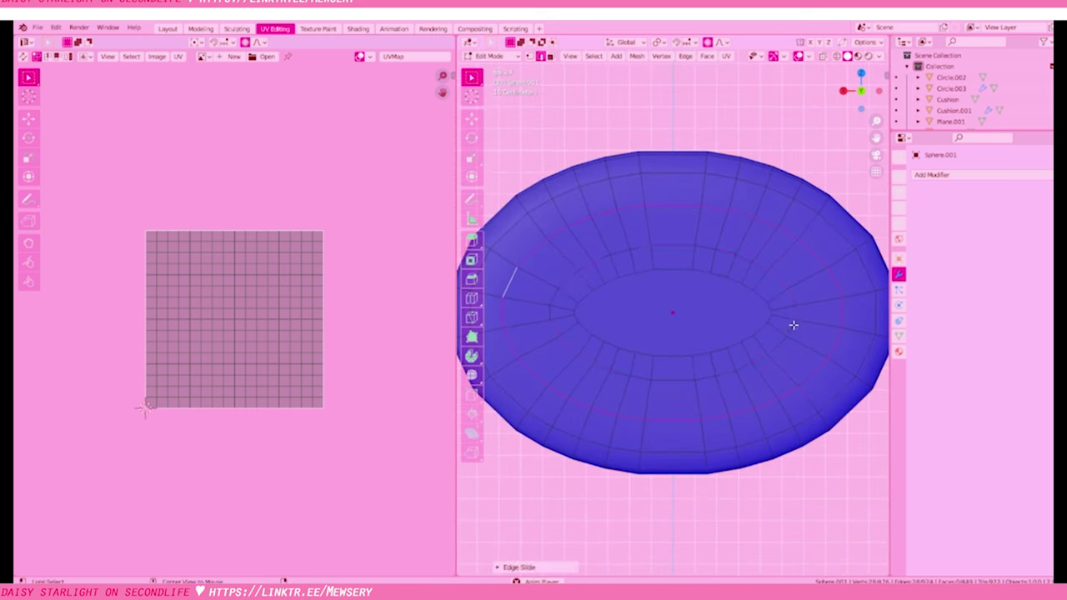
click(804, 333)
Select the entire frame mesh and UV unwrap it
key(l)
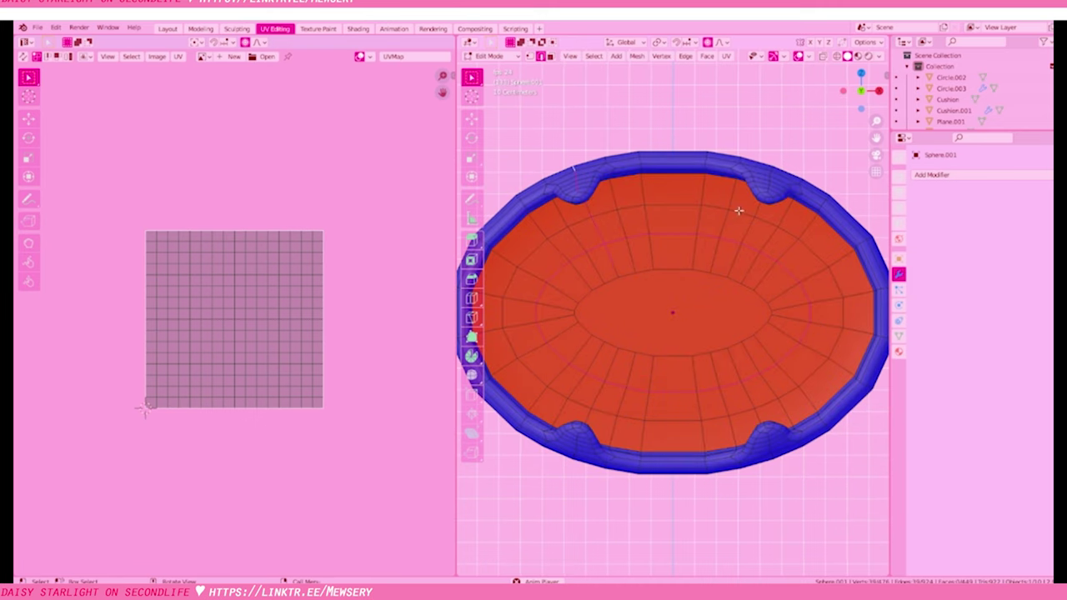
mouse_move(738, 211)
middle_down()
mouse_move(742, 281)
mouse_move(691, 296)
middle_up()
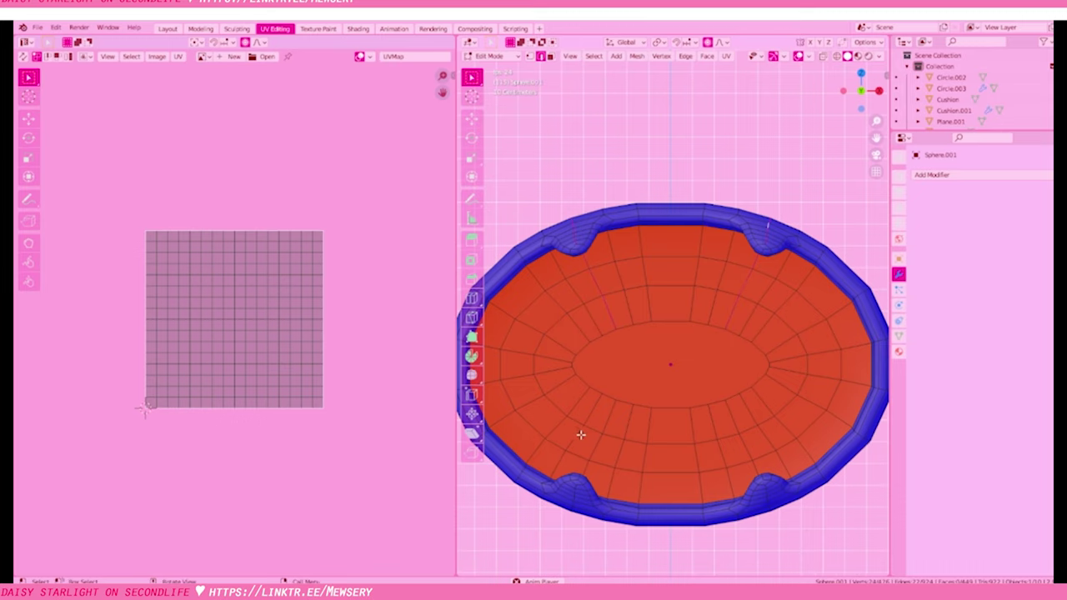
scroll(777, 496, up, 3)
scroll(778, 496, down, 5)
middle_drag(777, 496, 681, 432)
scroll(681, 432, up, 3)
scroll(578, 340, up, 3)
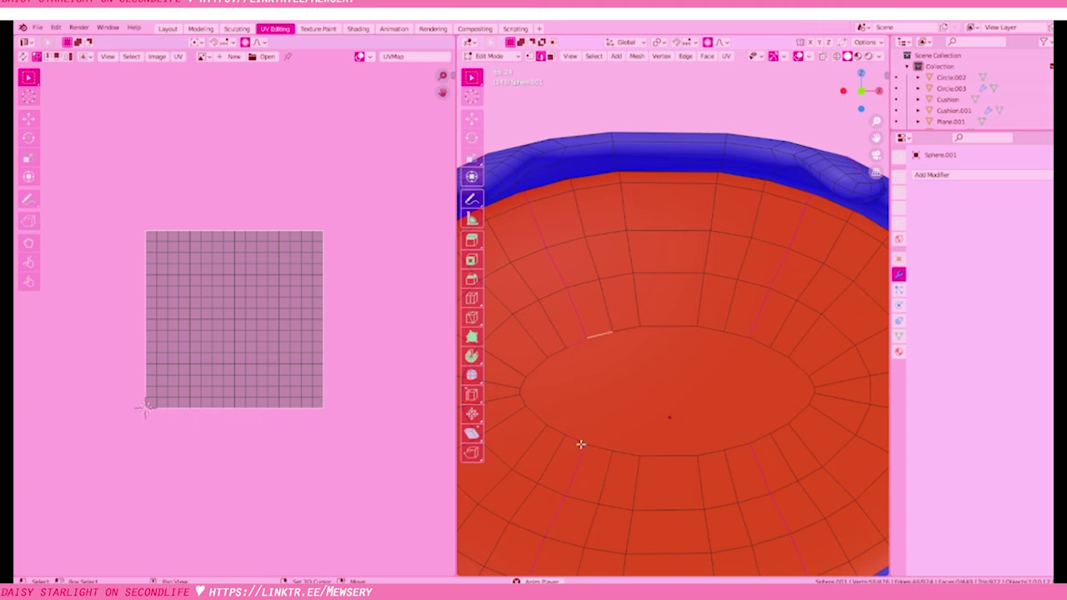
key(a)
key(u)
click(600, 364)
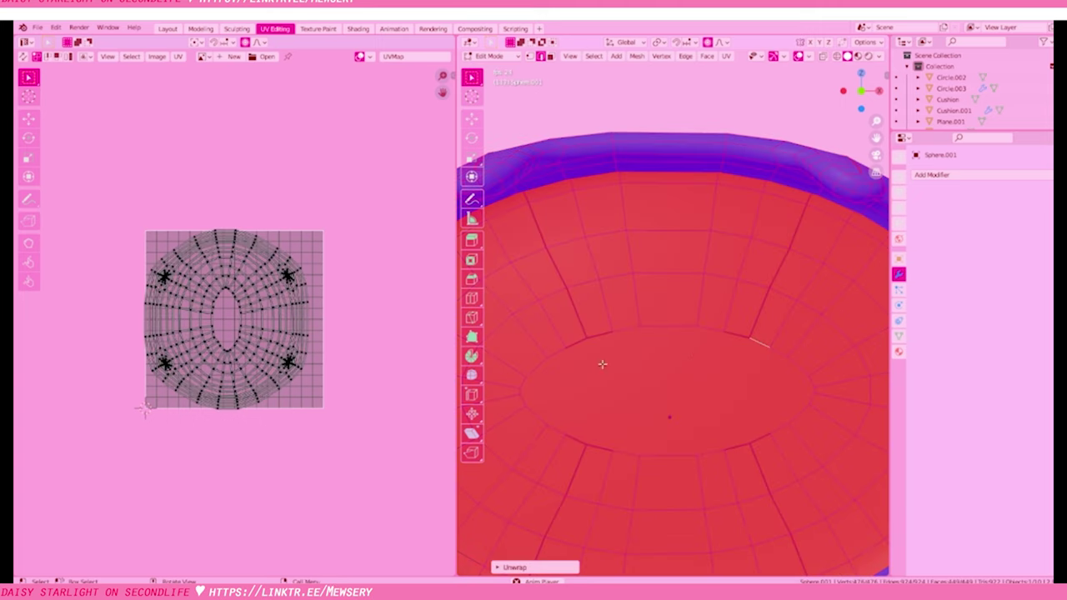
mouse_move(600, 364)
middle_down()
mouse_move(603, 326)
mouse_move(631, 282)
mouse_move(633, 147)
mouse_move(646, 267)
mouse_move(614, 198)
middle_up()
Unwrap part of the frame rim again, check it from top view, and return to Object Mode
key(alt+a)
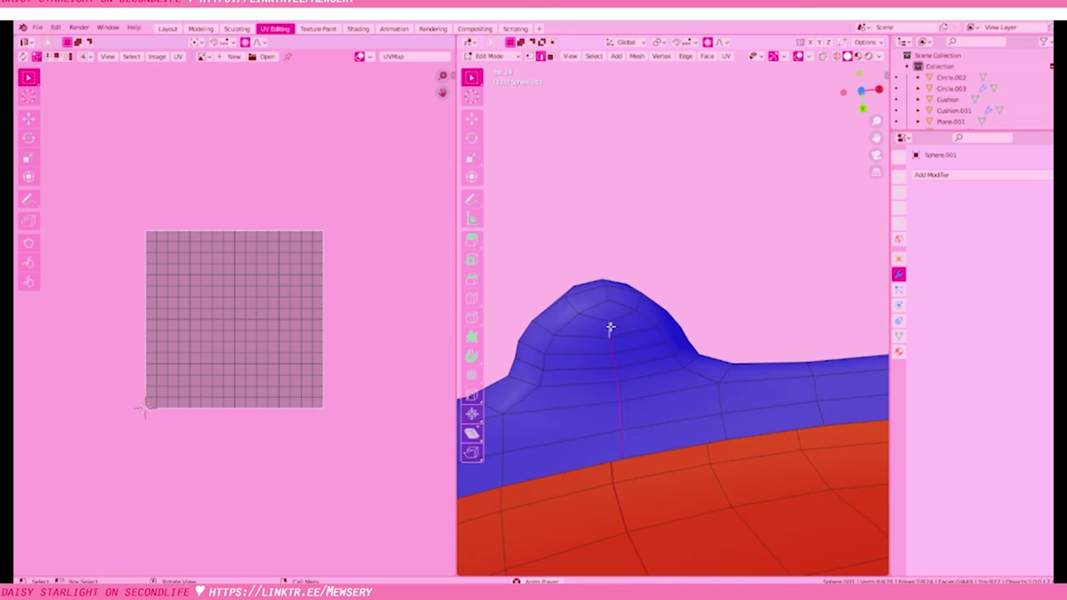
middle_drag(610, 329, 834, 266)
scroll(833, 267, down, 5)
scroll(817, 334, up, 5)
scroll(797, 376, up, 2)
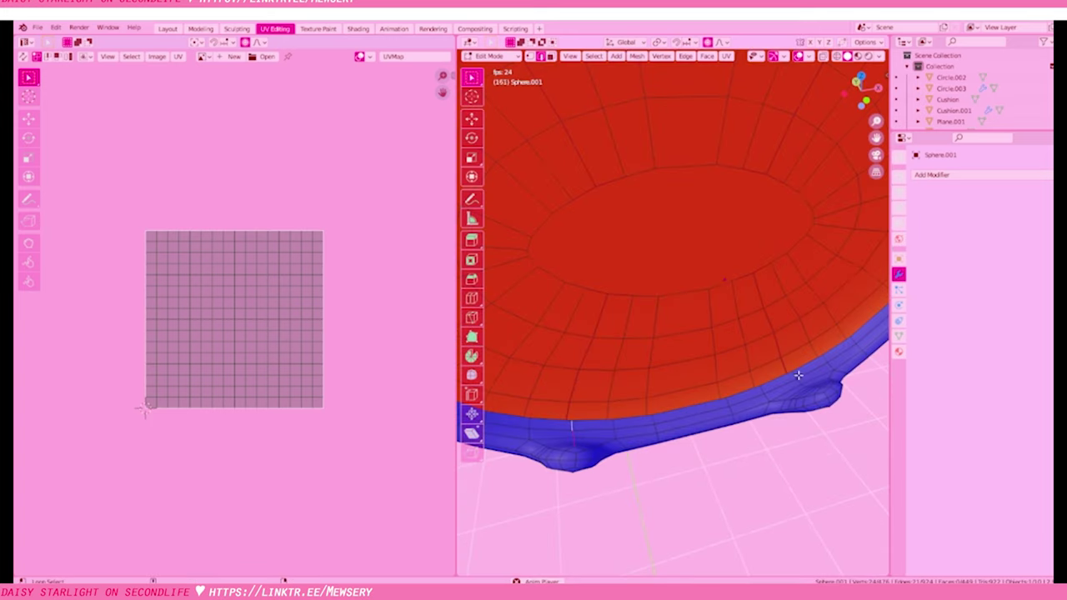
key(u)
click(798, 376)
key(KP_7)
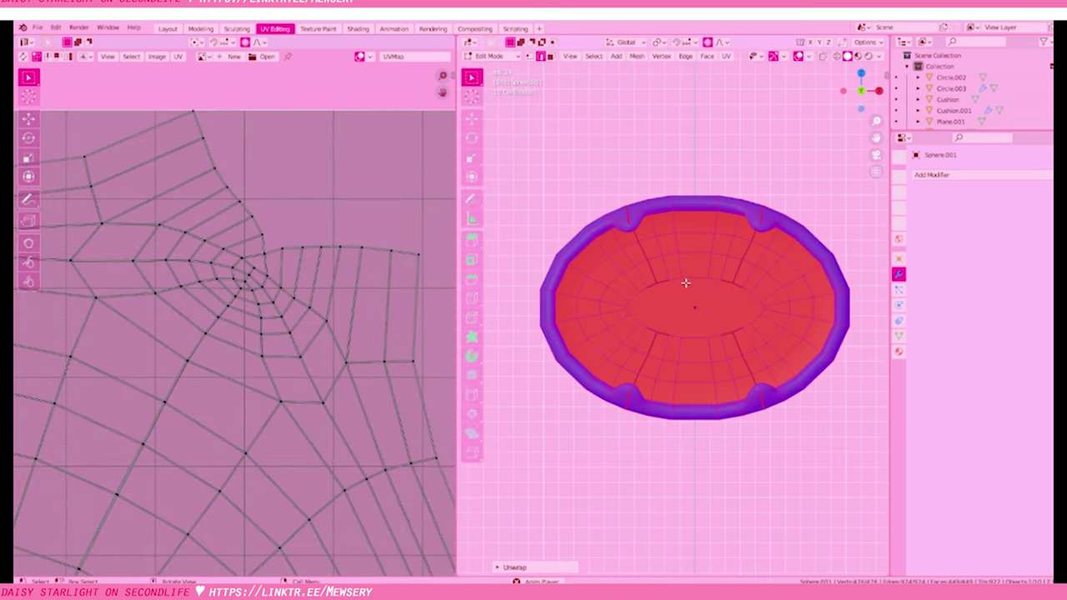
key(Tab)
scroll(742, 359, down, 2)
Isolate the bow's knot sphere and UV unwrap its whole mesh
scroll(742, 355, down, 3)
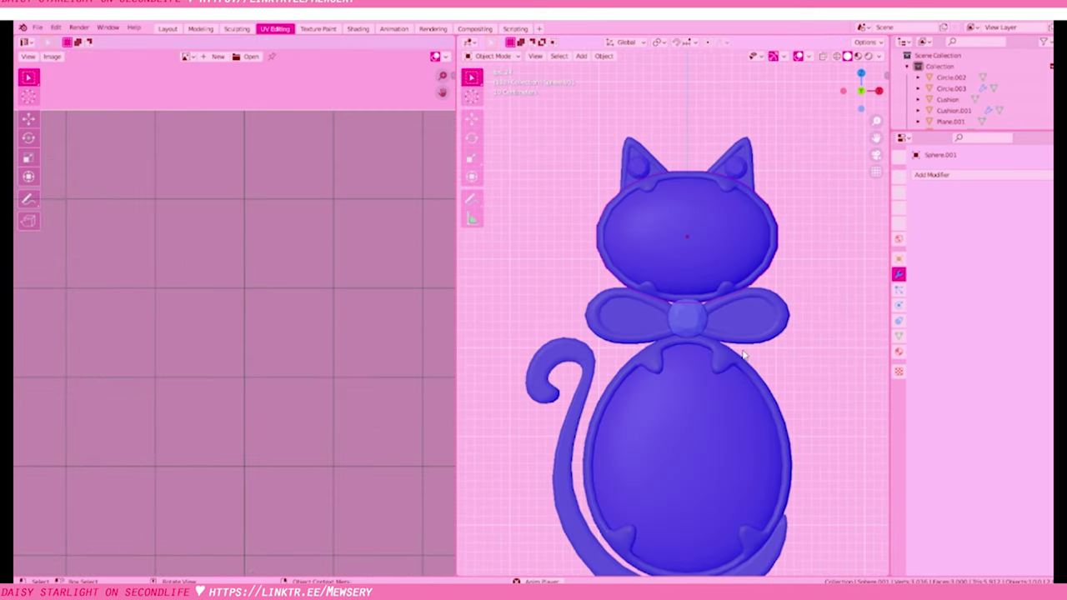
scroll(708, 317, up, 3)
click(708, 317)
key(KP_Divide)
key(Tab)
click(673, 222)
scroll(653, 228, up, 3)
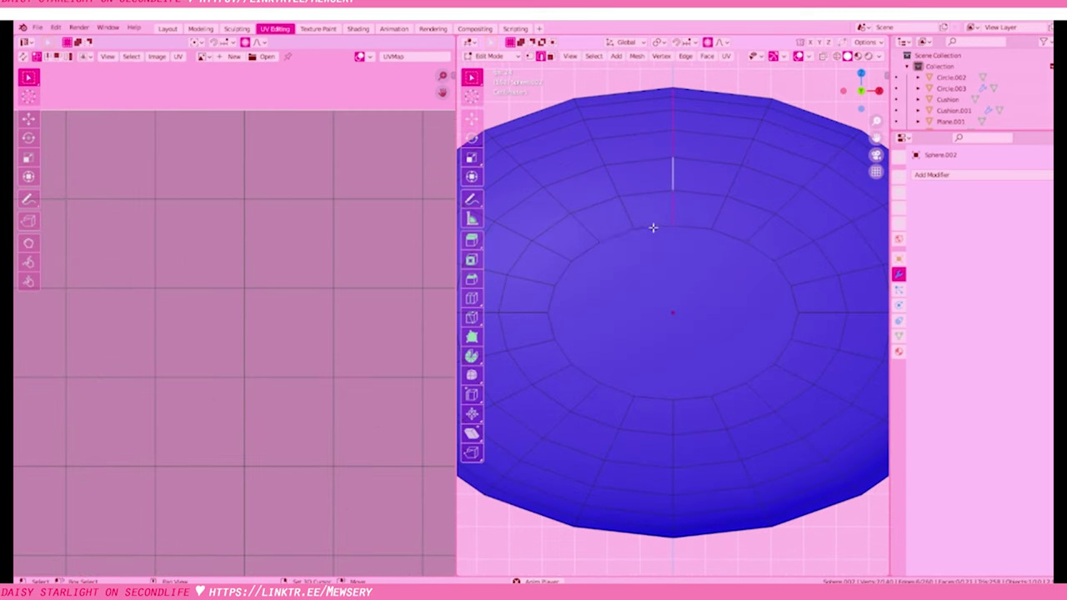
key(a)
key(u)
click(642, 275)
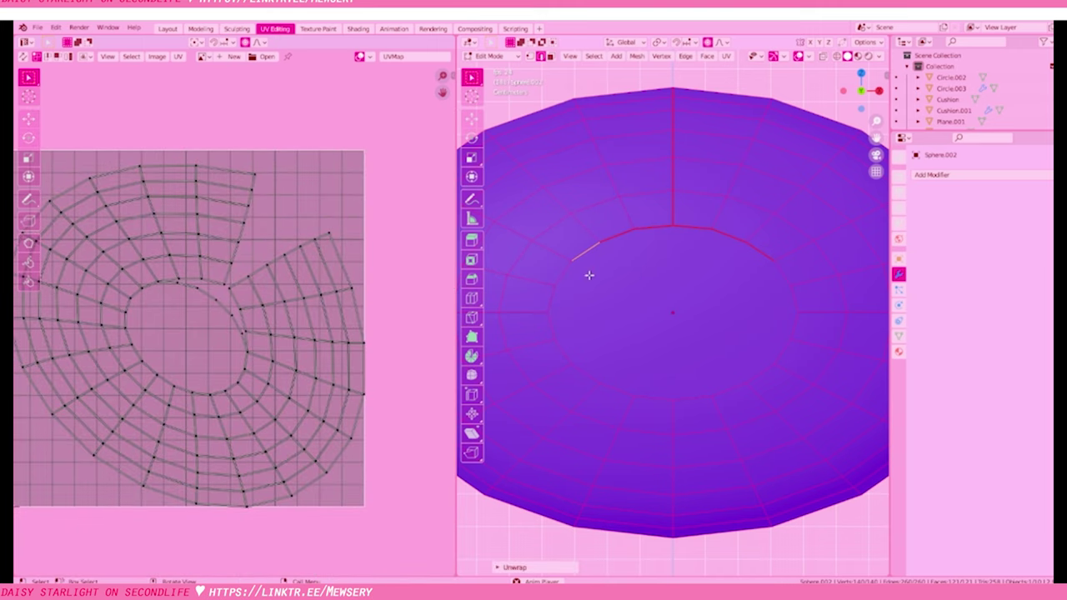
Unwrap the head gem Sphere.002 along its seams into a C-shaped UV layout
click(558, 273)
key(a)
key(u)
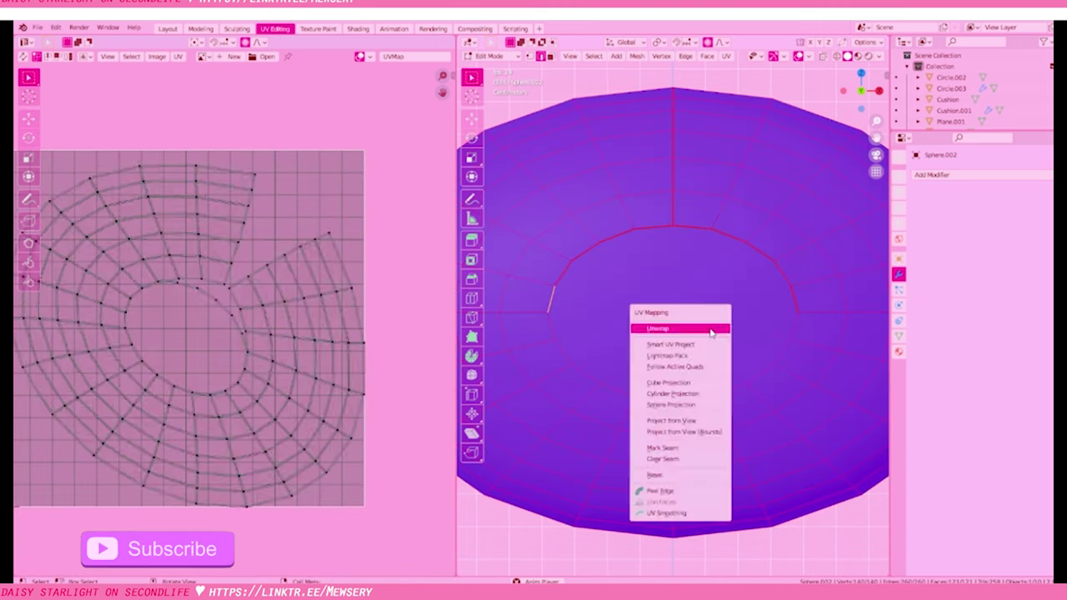
click(716, 326)
scroll(703, 350, down, 2)
scroll(752, 362, up, 1)
scroll(765, 442, up, 1)
click(775, 457)
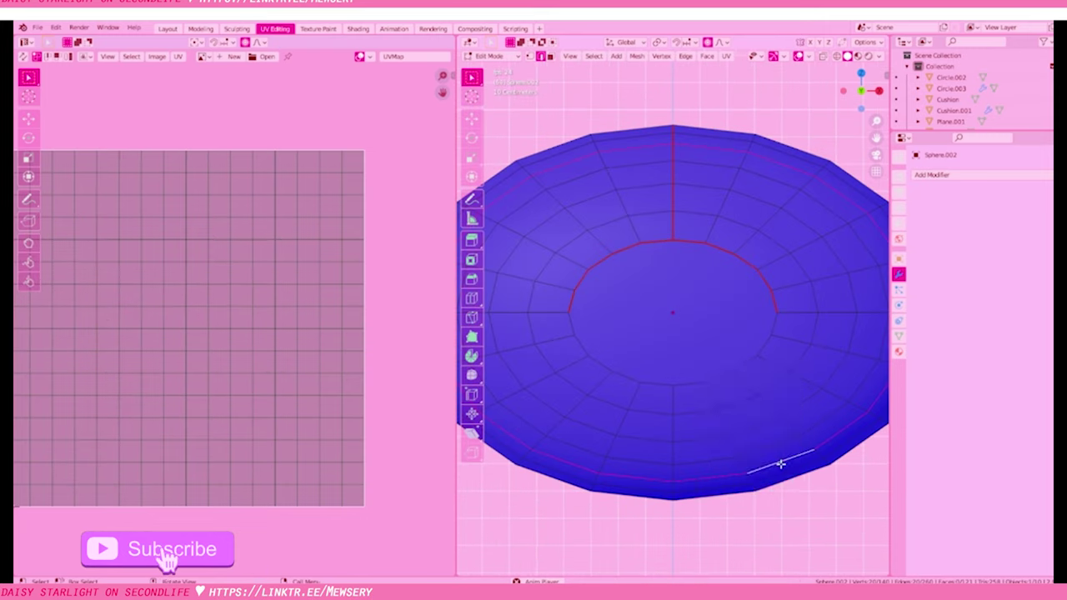
Bring the whole cat back into view and dissolve the selected edges
key(KP_Divide)
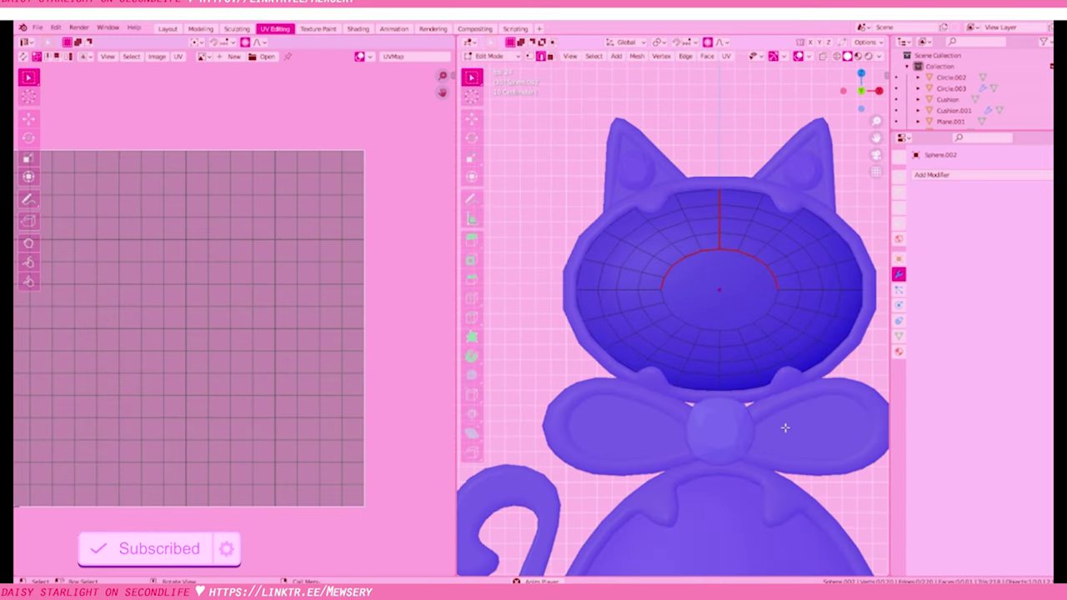
key(x)
click(583, 298)
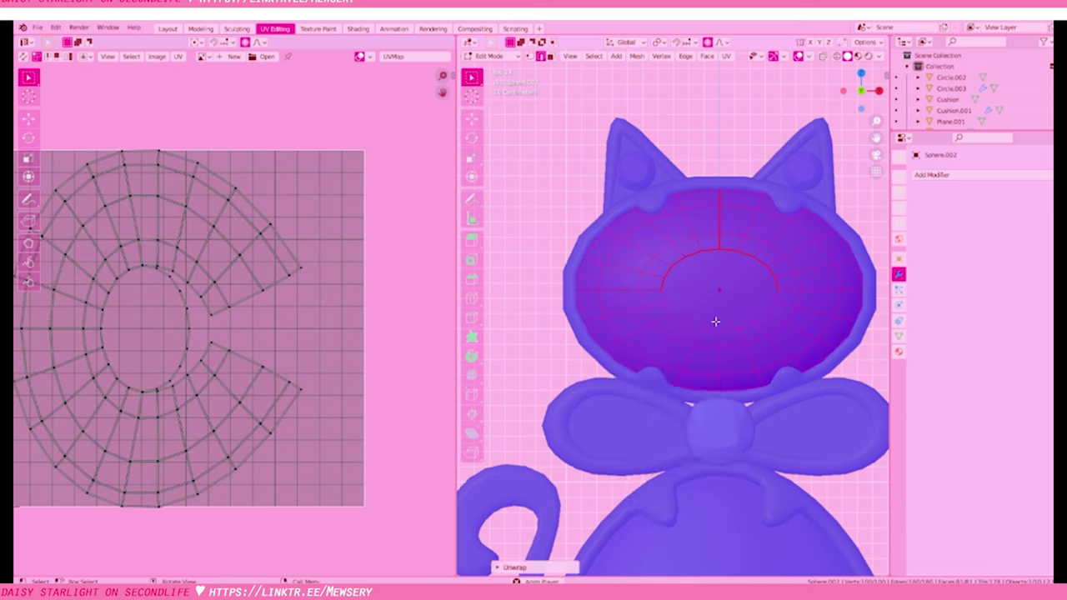
Isolate the bow's Cushion gem in Edit Mode
click(650, 320)
key(Tab)
key(KP_Divide)
Mark the selected edges of the Cushion gem as a seam
middle_drag(667, 334, 700, 300)
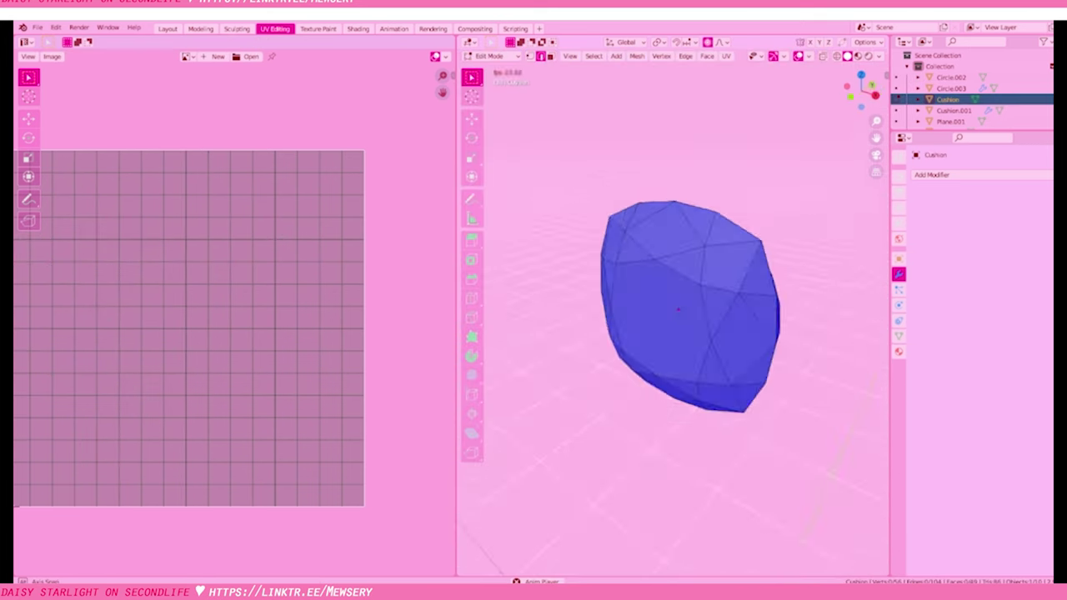
mouse_move(698, 446)
middle_down()
mouse_move(650, 334)
mouse_move(601, 280)
middle_up()
key(u)
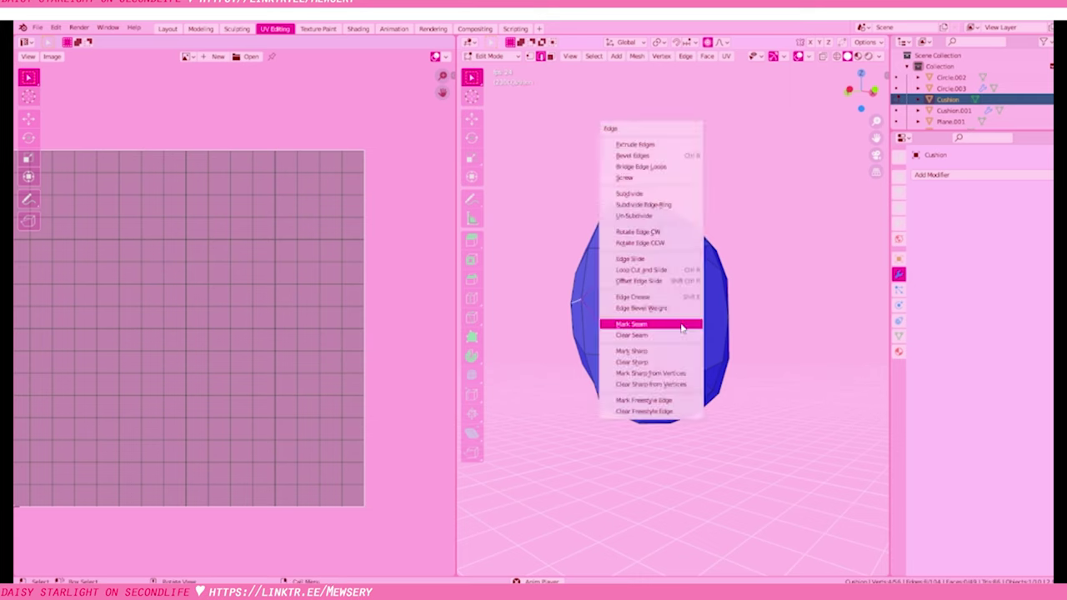
click(676, 324)
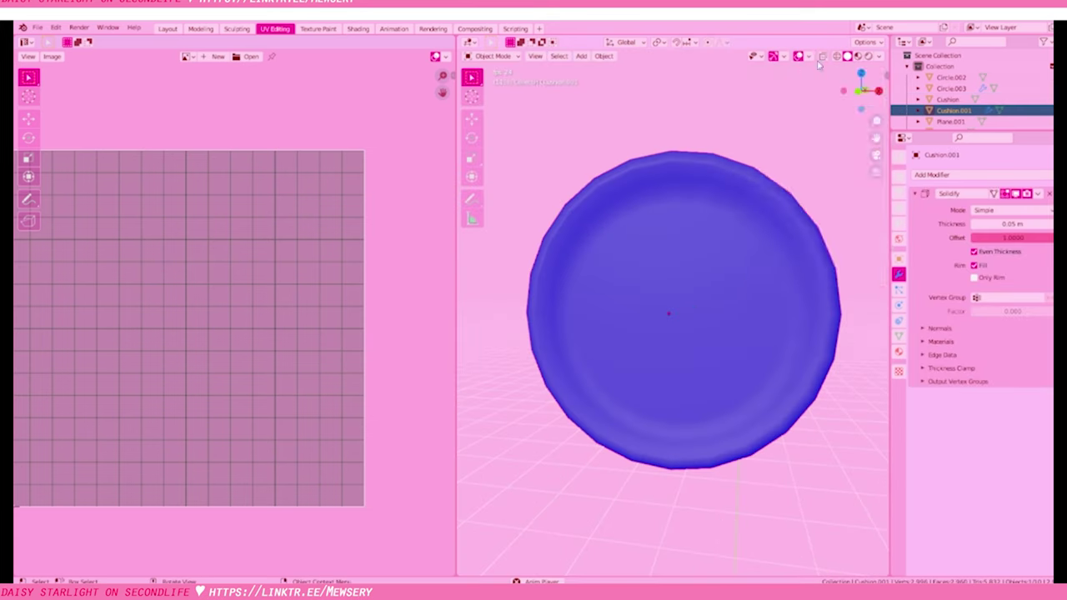
click(819, 65)
Select the whole Cushion.001 cup setting and unwrap it along its radial seam
key(Tab)
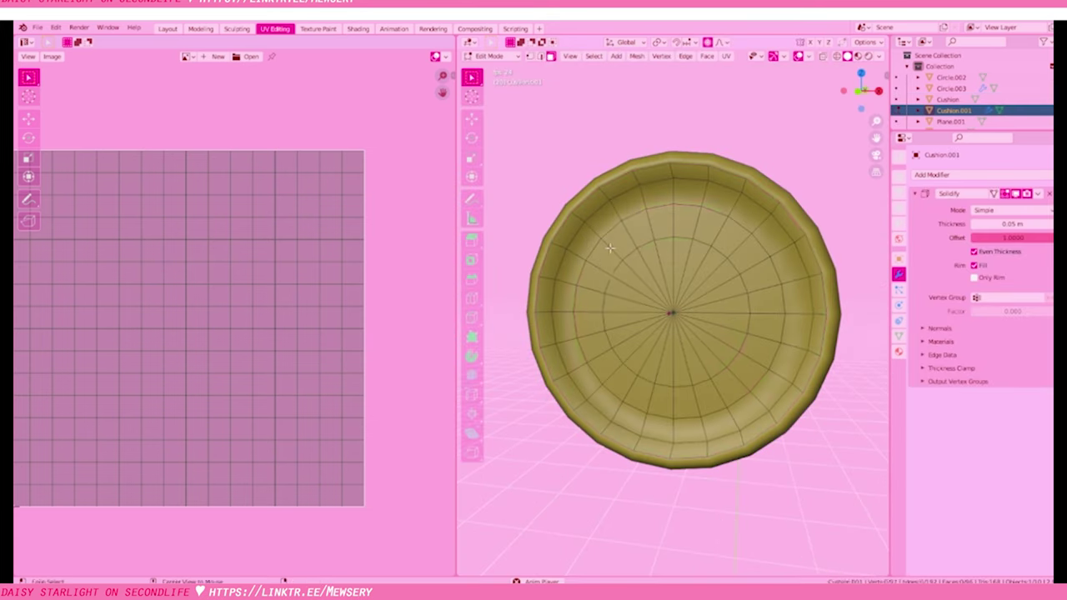
alt+click(610, 247)
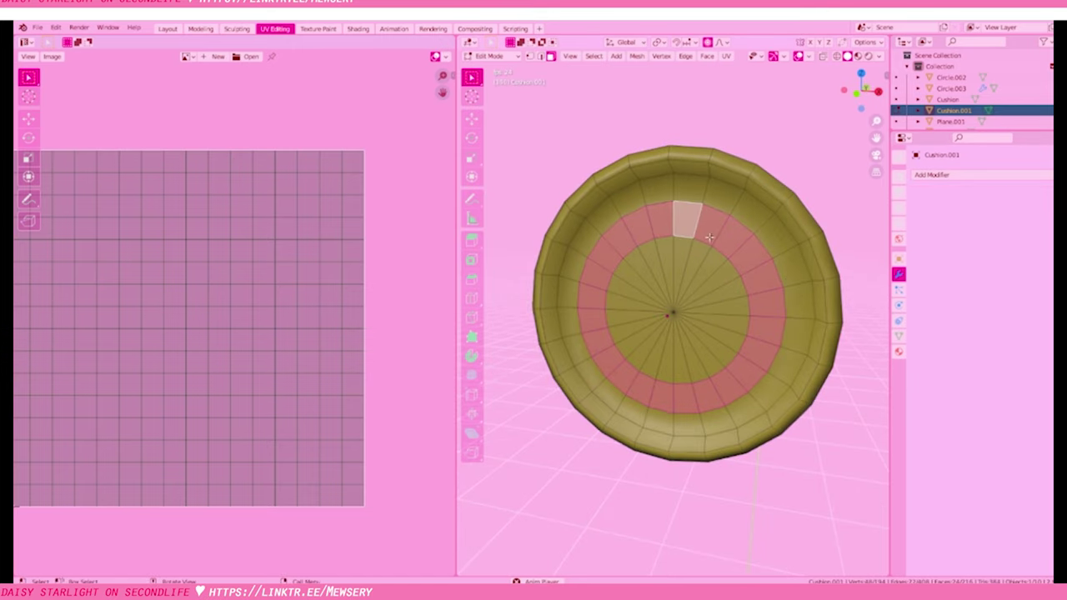
key(alt+a)
key(a)
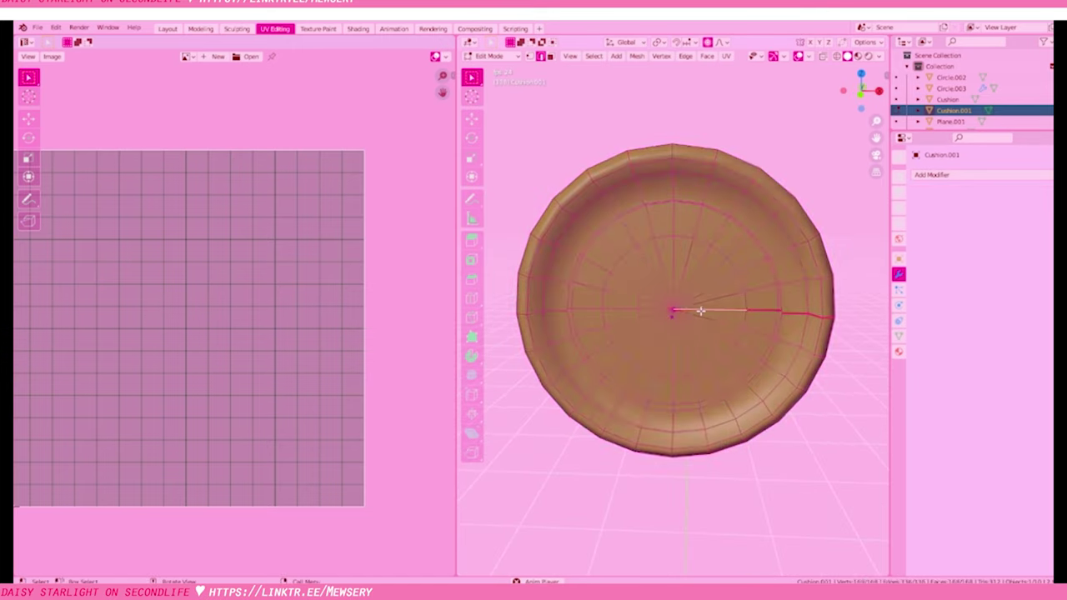
key(u)
click(709, 340)
key(Tab)
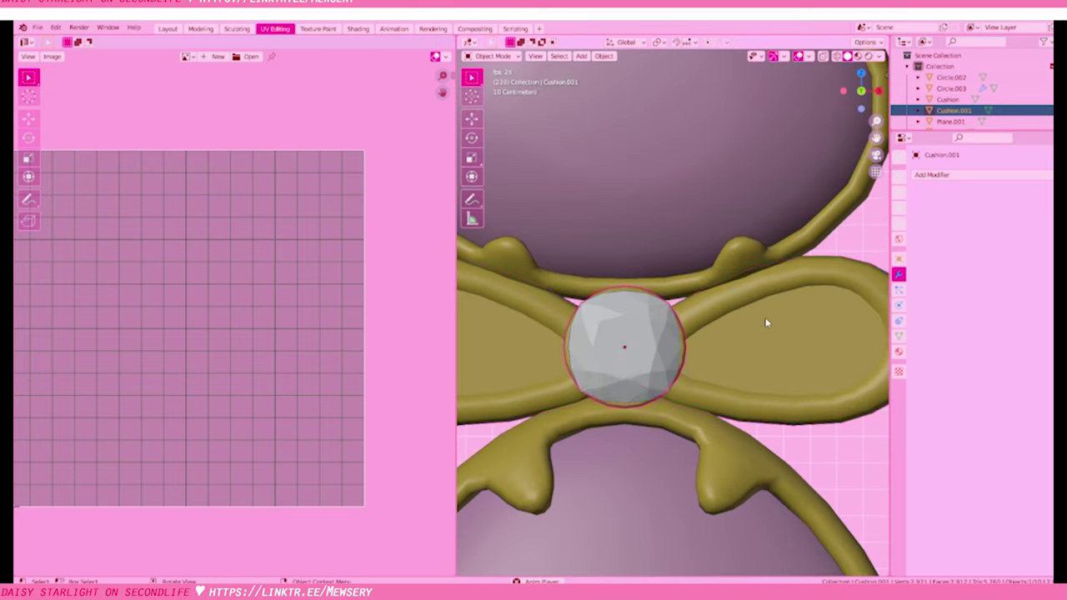
key(Tab)
Select the entire bow loop Circle.003 and UV unwrap it
middle_drag(632, 413, 731, 357)
scroll(731, 356, up, 4)
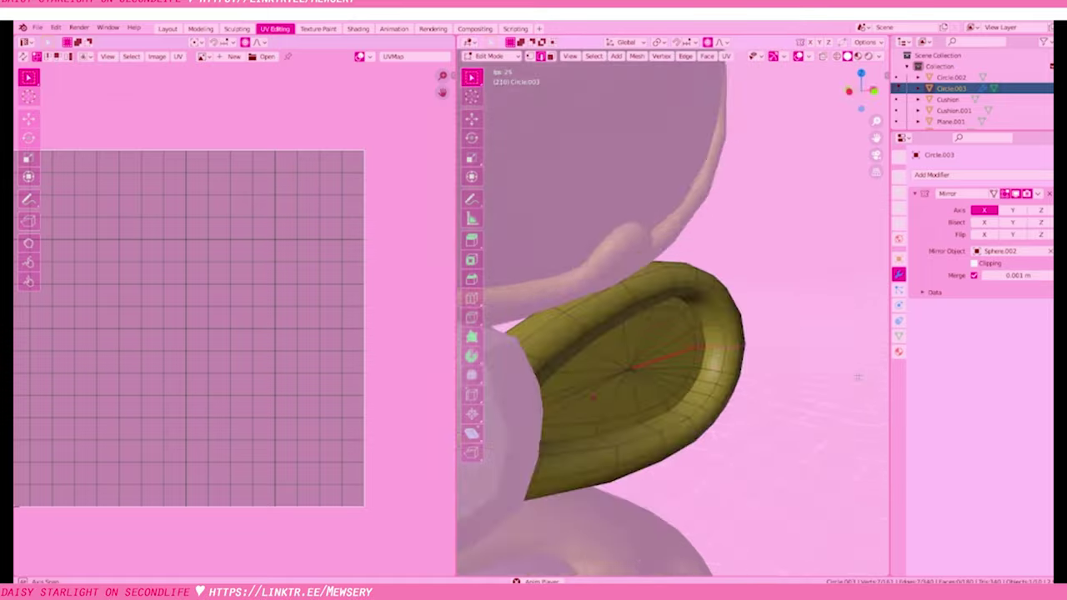
scroll(731, 357, down, 3)
middle_drag(745, 414, 761, 323)
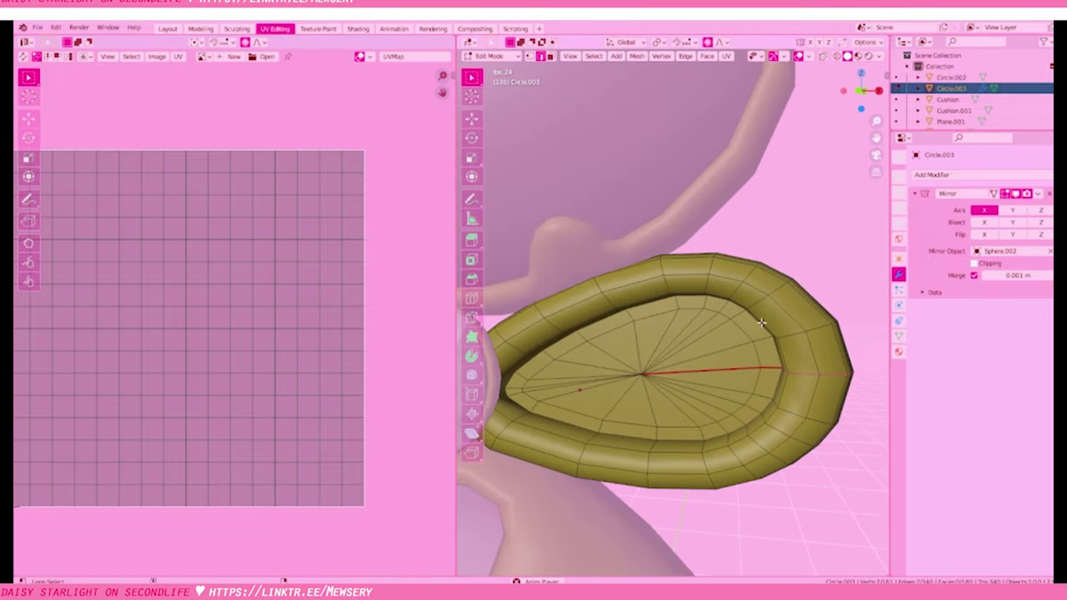
key(a)
key(u)
click(775, 360)
mouse_move(775, 361)
middle_down()
mouse_move(631, 430)
mouse_move(730, 378)
middle_up()
scroll(631, 430, up, 5)
scroll(632, 430, down, 5)
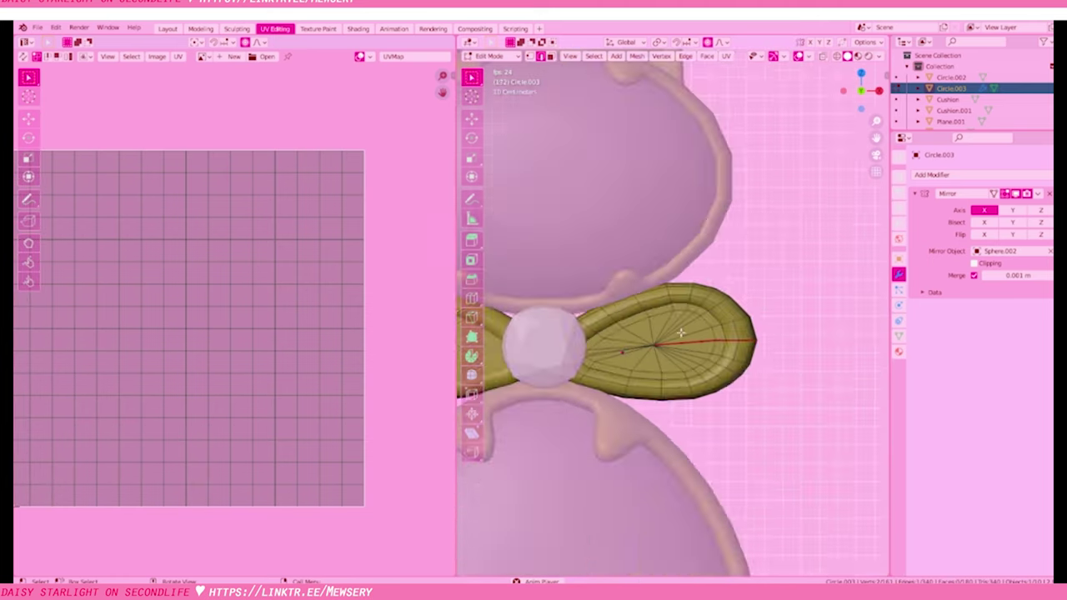
key(Tab)
scroll(730, 378, down, 2)
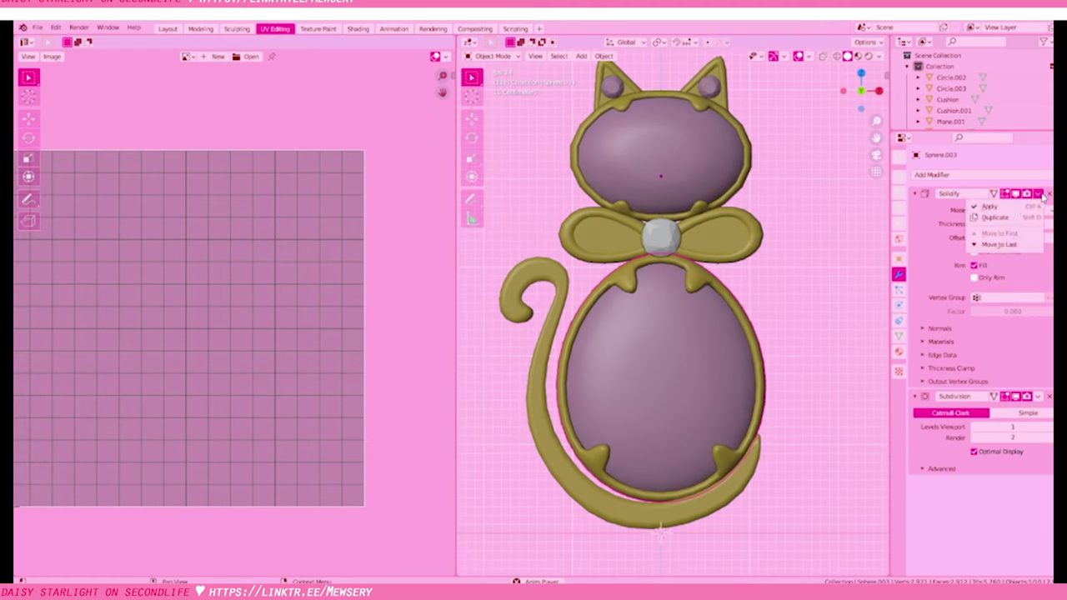
Delete the body frame's central faces and fill the egg-shaped hole with one face
key(Tab)
scroll(687, 246, up, 1)
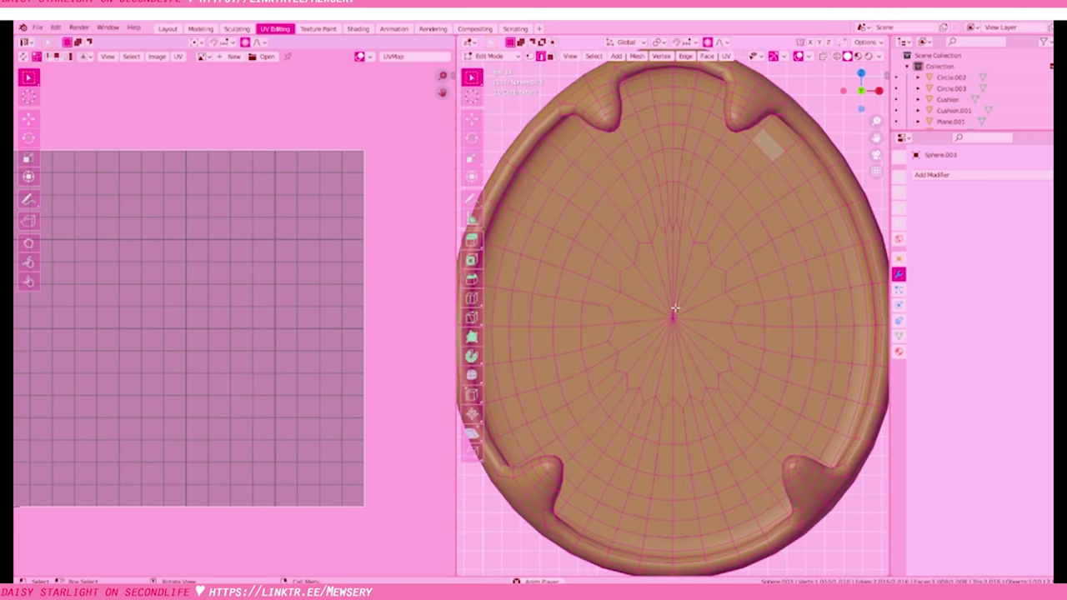
key(x)
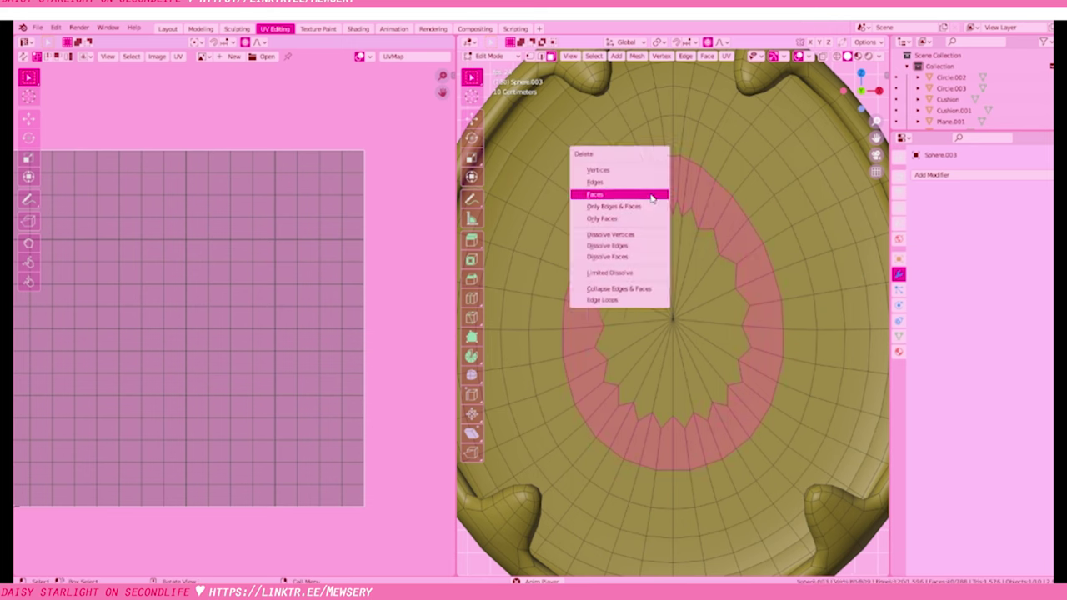
click(645, 190)
key(f)
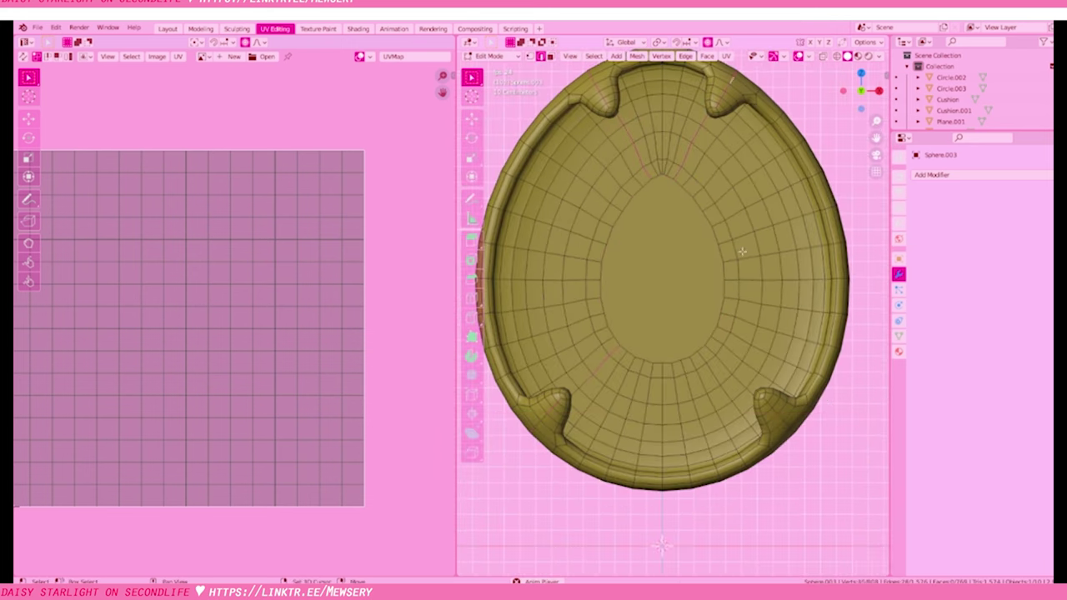
scroll(786, 425, up, 3)
middle_drag(650, 381, 591, 269)
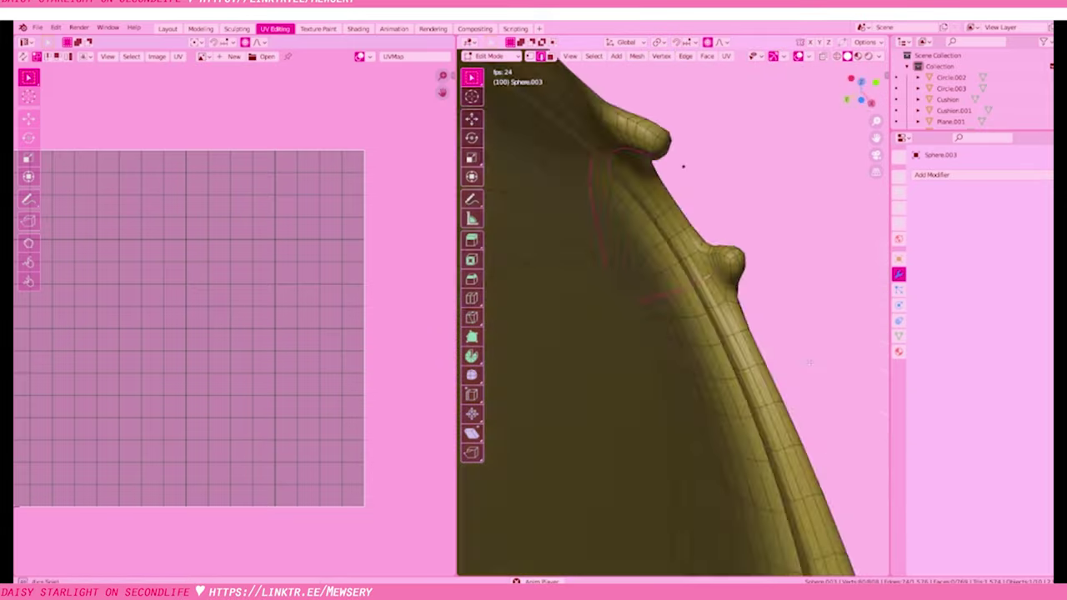
middle_drag(684, 166, 697, 404)
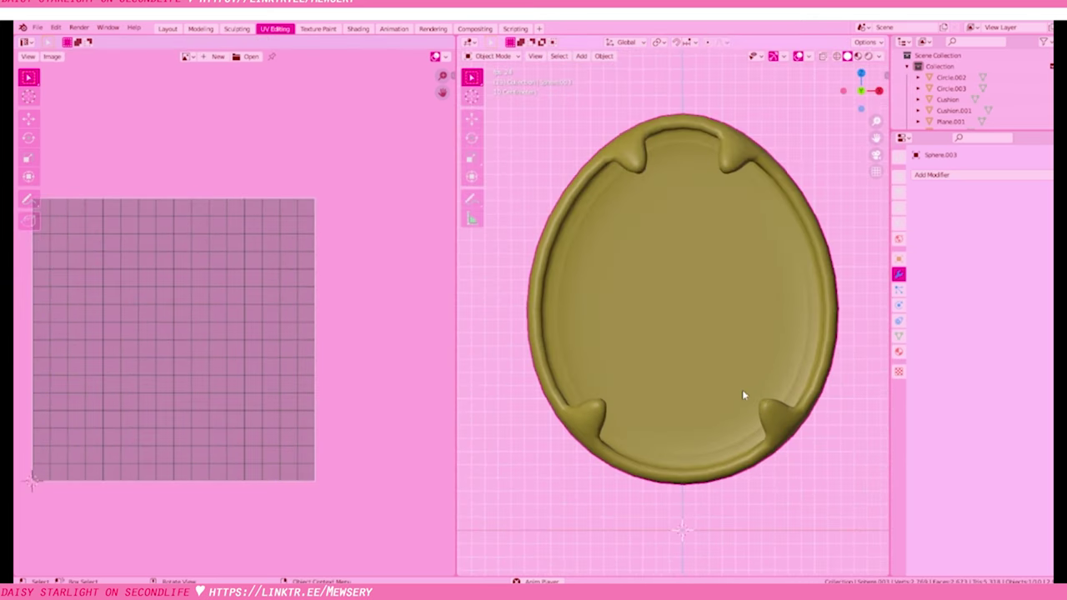
Dissolve the selected edges along the body frame's top rim
key(x)
click(703, 91)
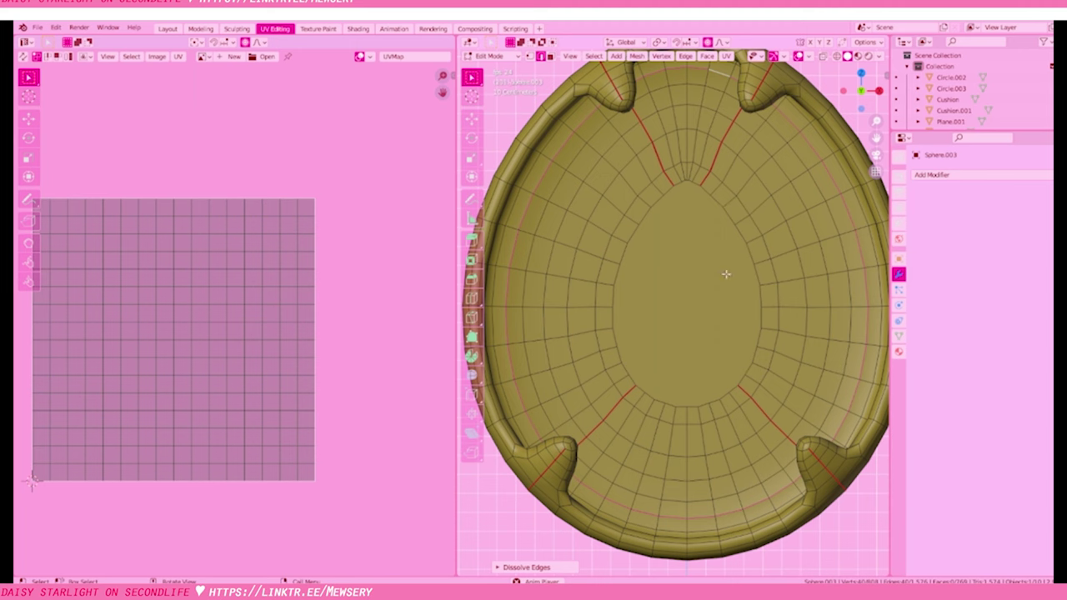
key(x)
click(643, 328)
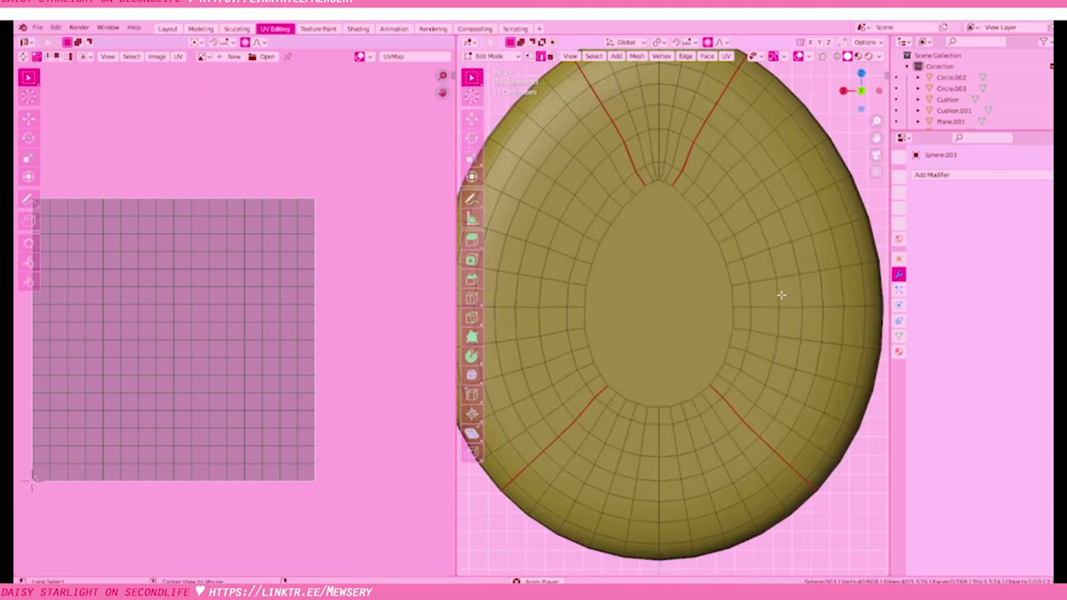
key(x)
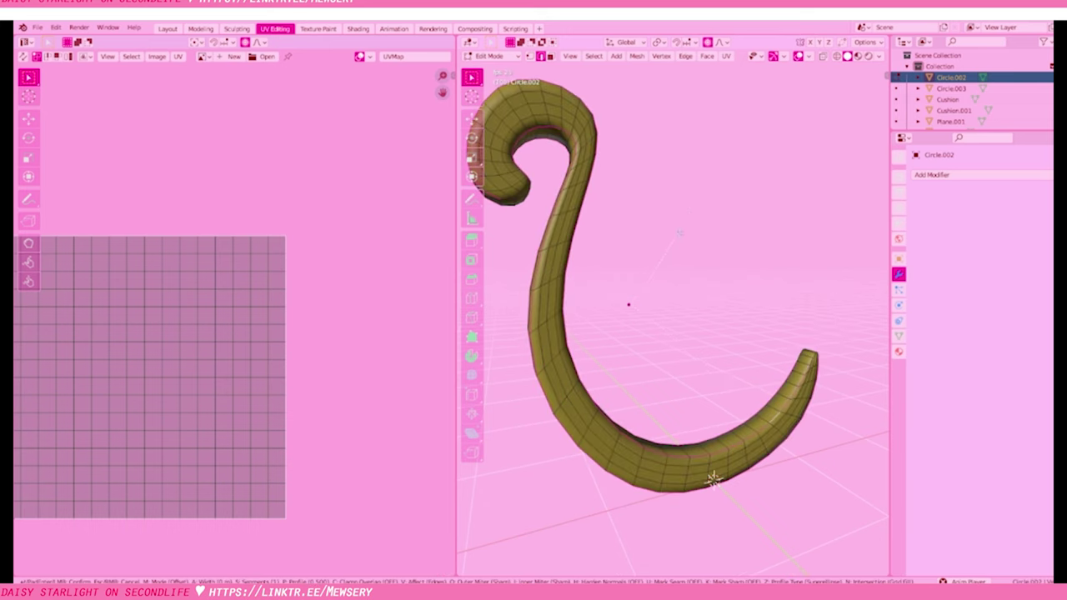
Reset the tail's origin and isolate the tail in Edit Mode
scroll(680, 339, up, 4)
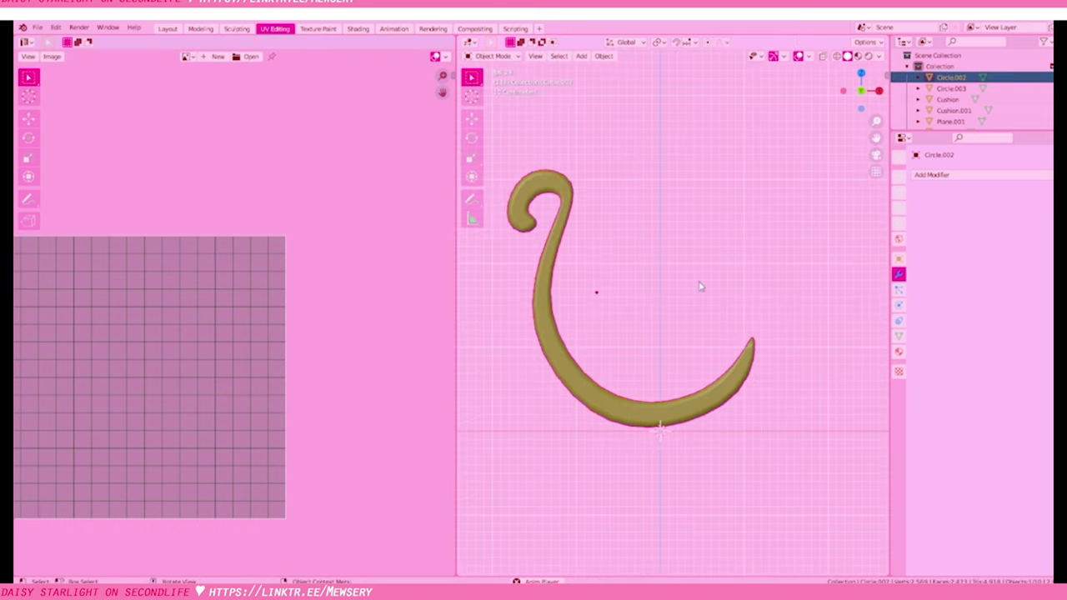
click(600, 55)
click(736, 105)
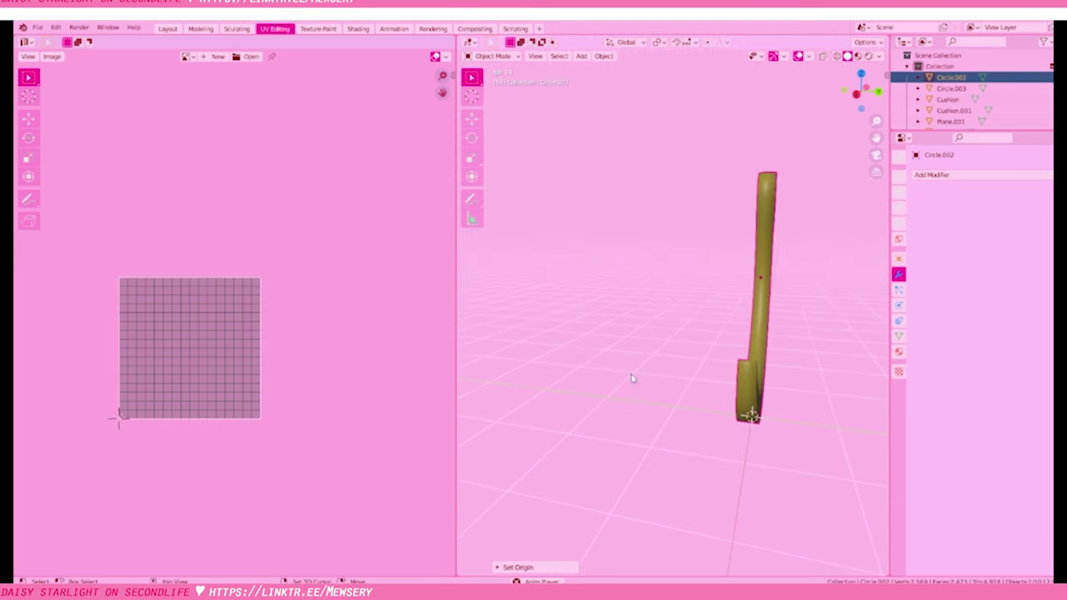
key(Home)
key(KP_Divide)
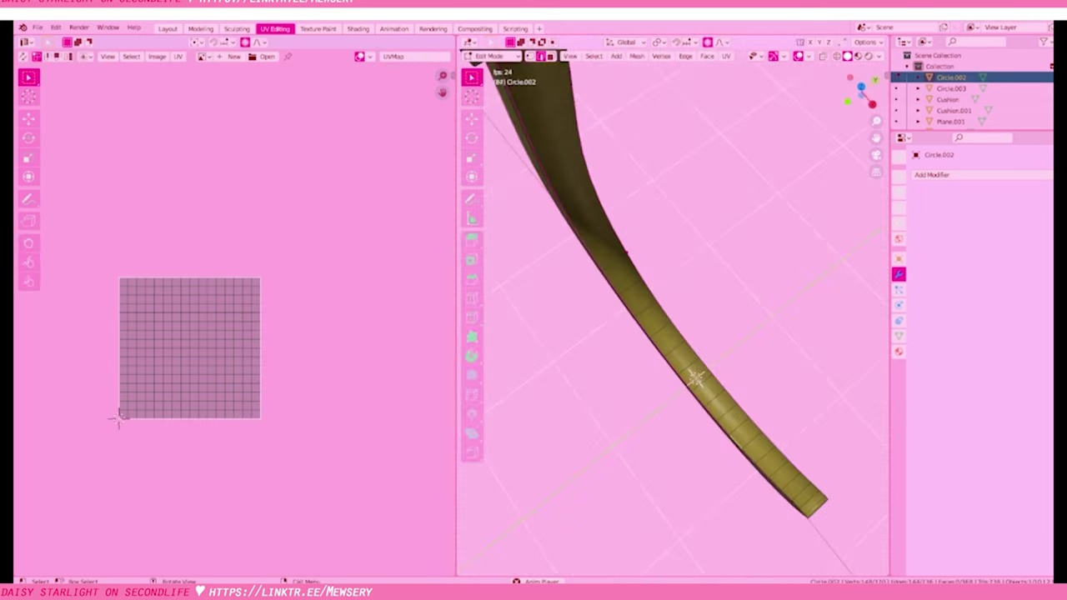
key(Tab)
Select the whole tail mesh and UV unwrap it
mouse_move(698, 444)
middle_down()
mouse_move(667, 532)
mouse_move(642, 405)
middle_up()
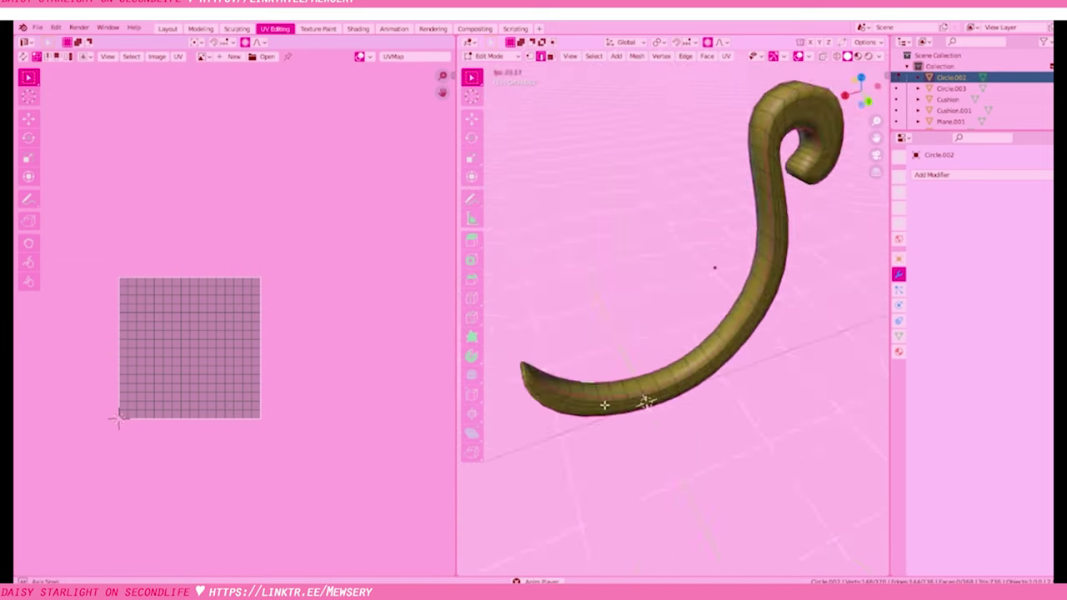
scroll(719, 458, up, 3)
scroll(710, 436, down, 3)
scroll(711, 437, up, 3)
mouse_move(711, 436)
middle_down()
mouse_move(703, 431)
mouse_move(793, 381)
mouse_move(775, 361)
middle_up()
key(a)
key(u)
scroll(233, 334, up, 3)
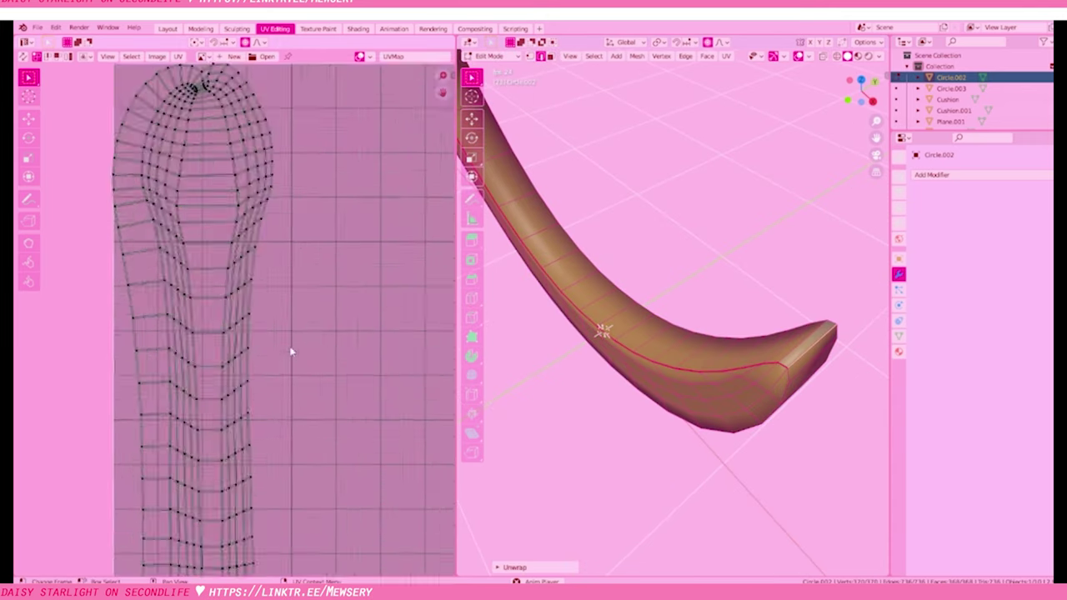
scroll(234, 333, down, 2)
Check the tail's UVs from a side view, then return to Object Mode showing the full pendant
key(KP_3)
scroll(821, 278, up, 2)
scroll(876, 180, up, 3)
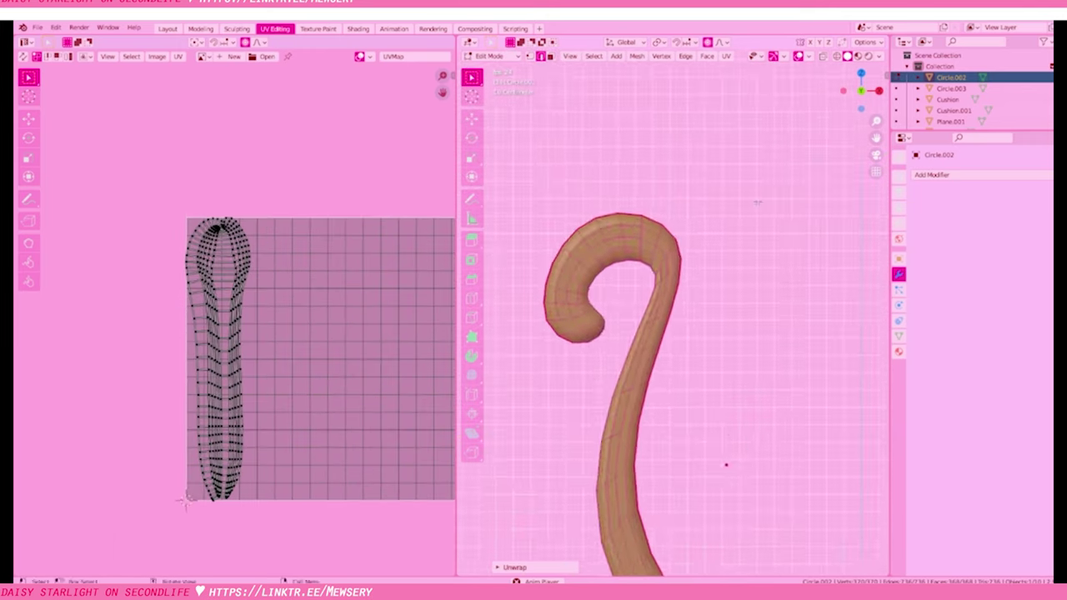
scroll(791, 250, up, 3)
key(alt+a)
middle_drag(792, 250, 742, 271)
key(KP_3)
scroll(741, 271, down, 4)
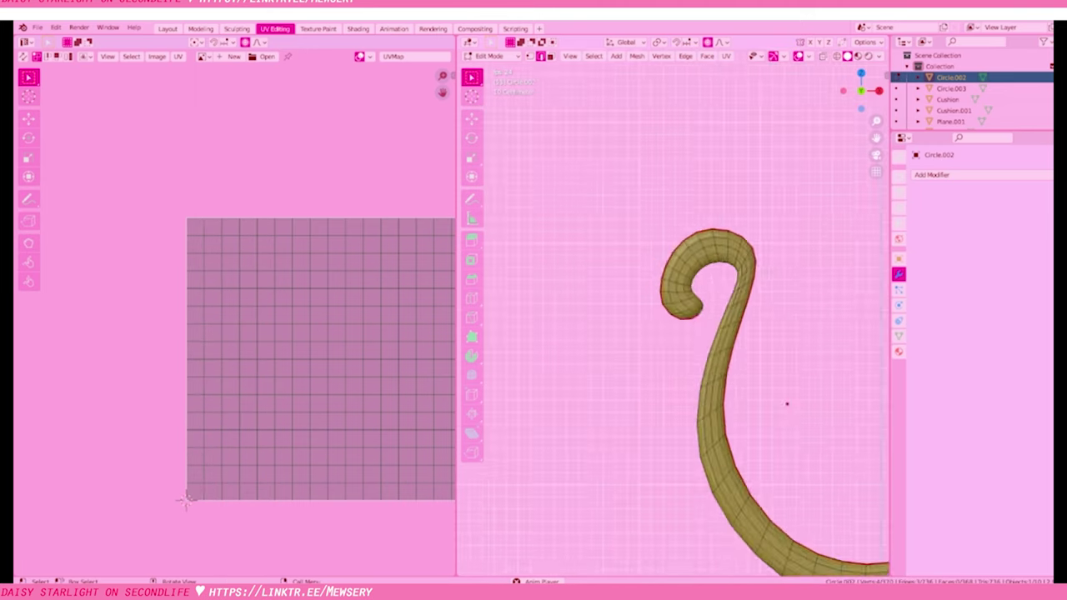
scroll(786, 400, down, 2)
key(a)
key(Tab)
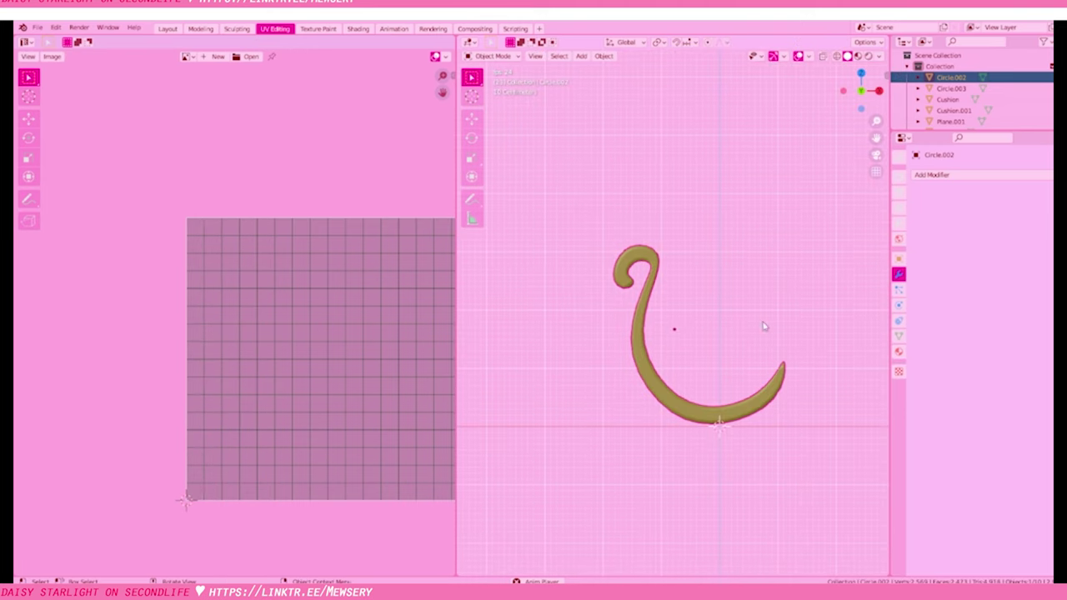
key(KP_Divide)
Copy a small round pink gem and move the copy along the Y axis
click(660, 238)
click(898, 350)
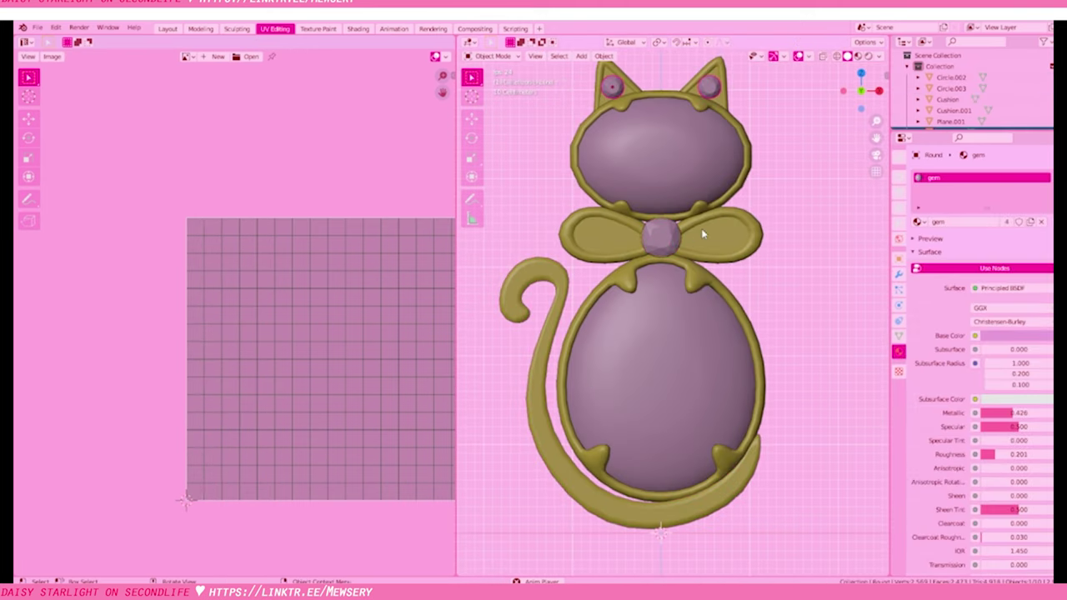
click(898, 274)
key(Tab)
key(Tab)
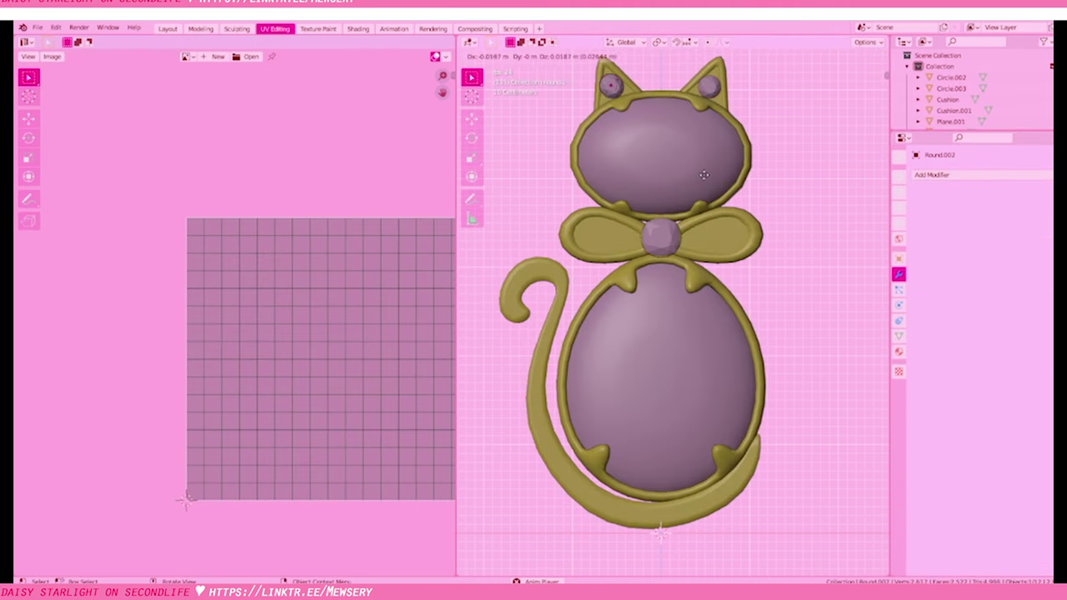
key(KP_3)
key(KP_1)
key(KP_Decimal)
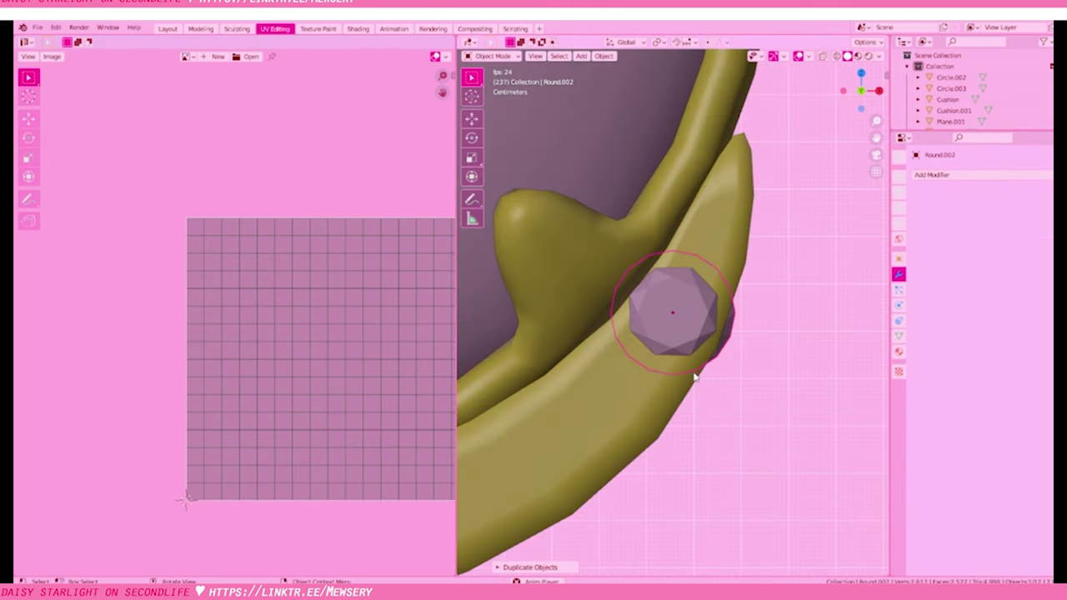
key(KP_3)
key(g)
key(y)
click(684, 346)
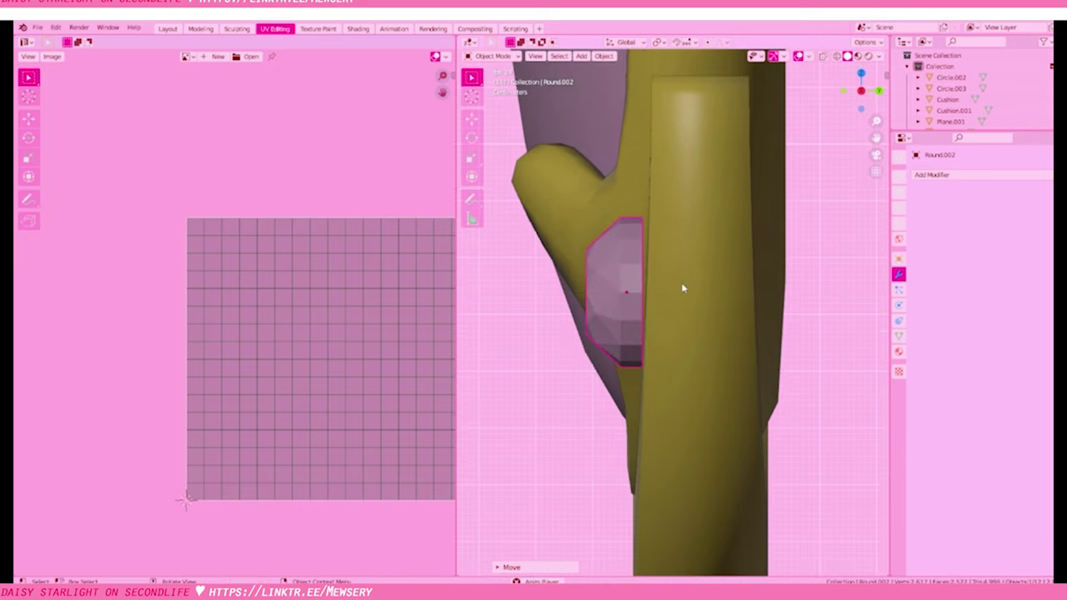
Scale the gem copy's vertices down to bead size in Edit Mode
key(Tab)
key(s)
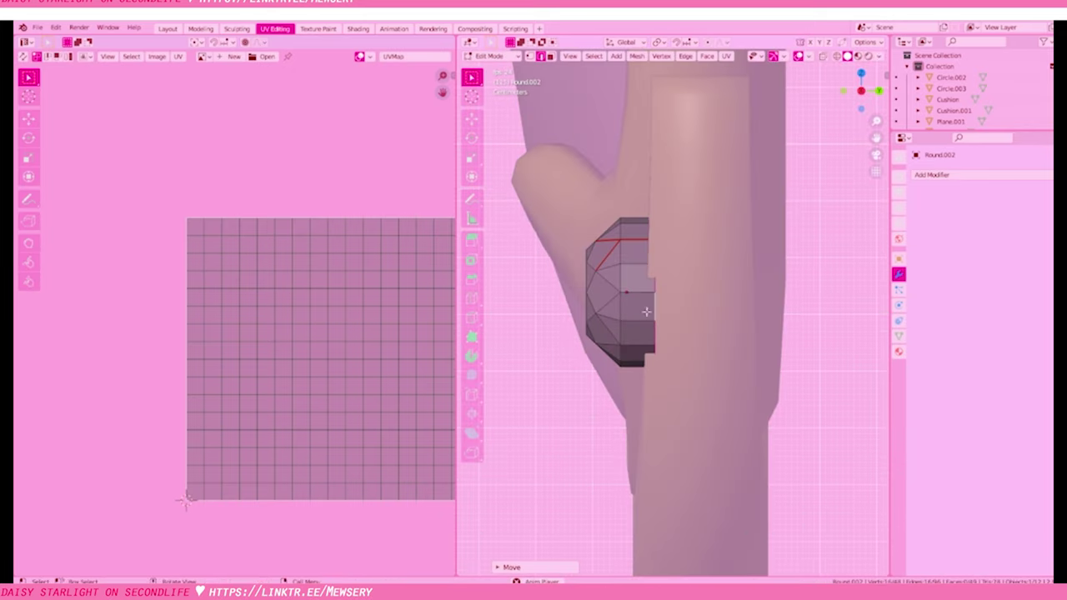
click(682, 385)
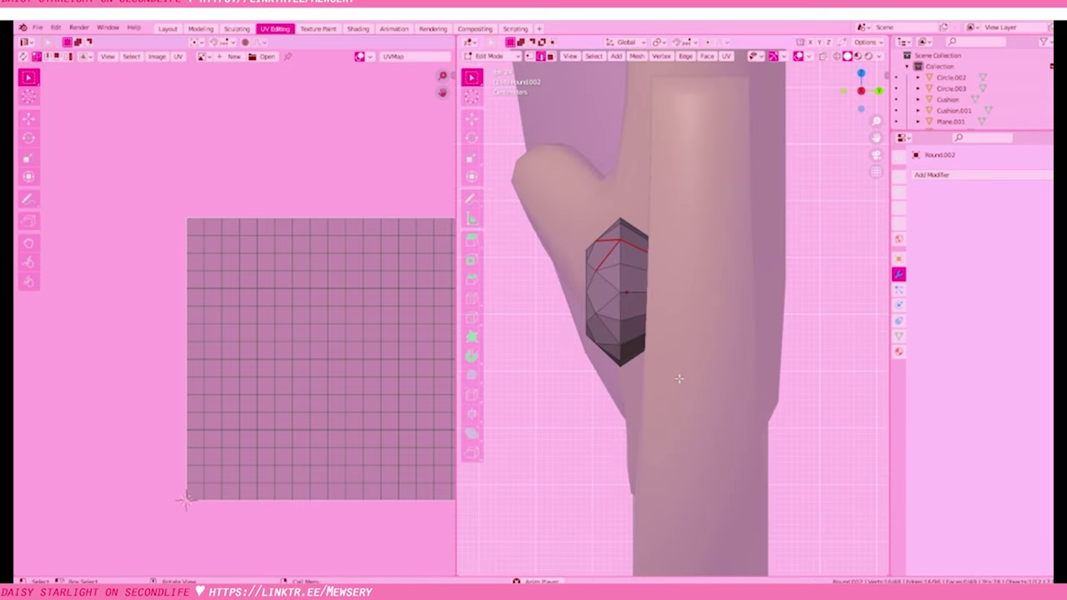
scroll(750, 375, down, 5)
scroll(836, 337, up, 3)
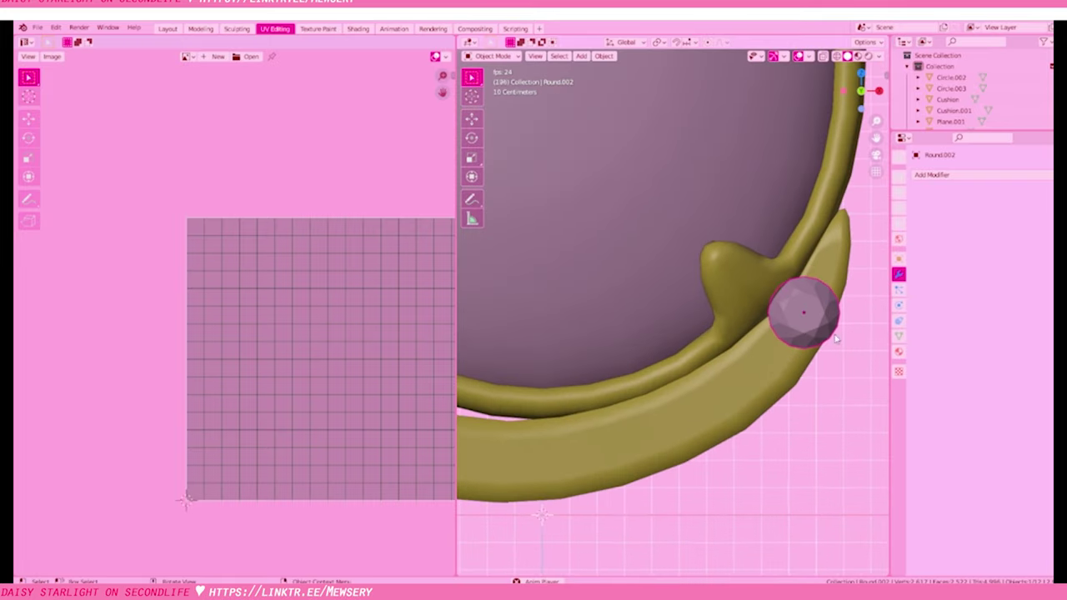
Duplicate the gem repeatedly, placing each copy in a row along the tail's lower curve
key(shift+d)
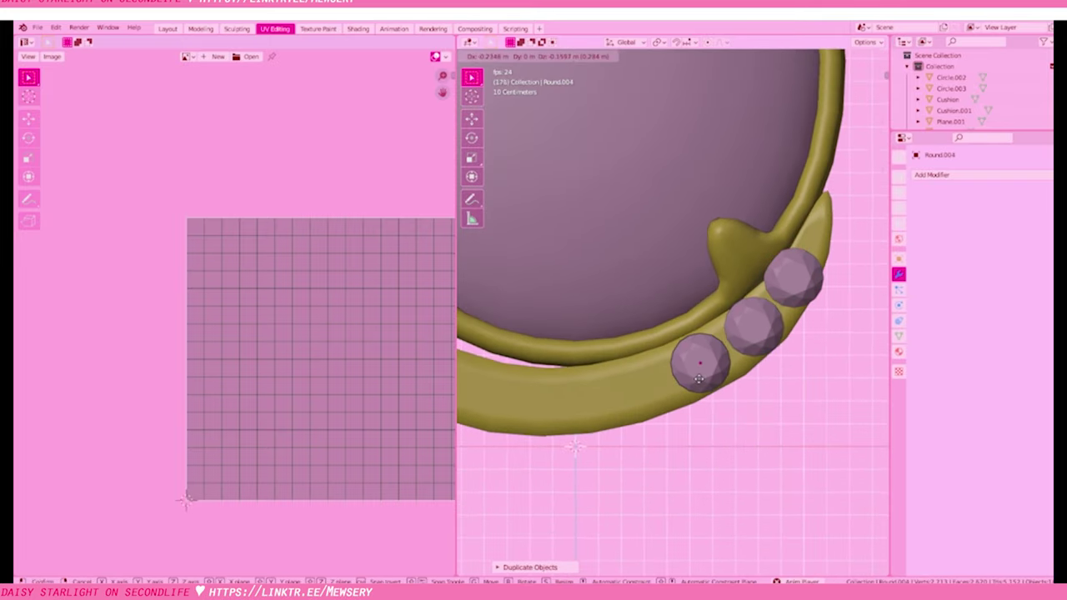
click(699, 379)
mouse_move(699, 379)
middle_down()
mouse_move(712, 404)
mouse_move(751, 403)
middle_up()
key(shift+d)
click(722, 410)
key(shift+d)
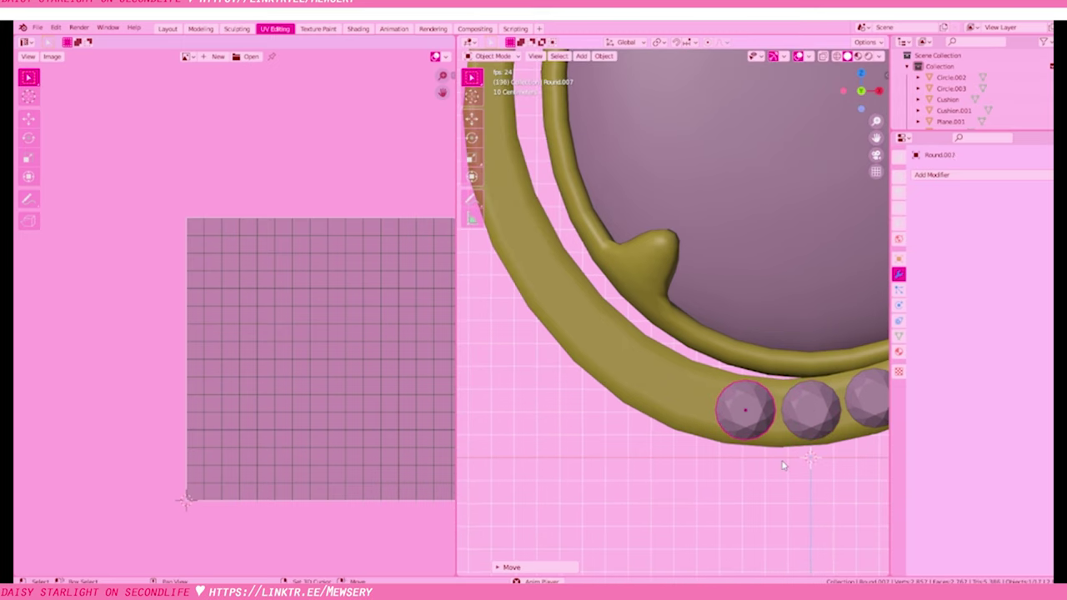
scroll(688, 430, down, 4)
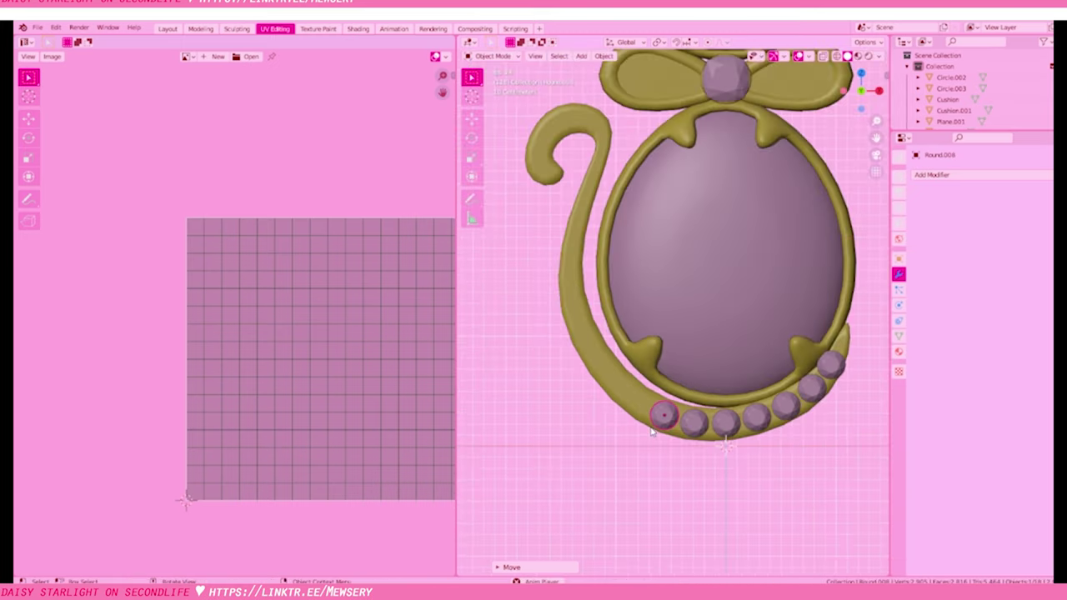
scroll(717, 400, up, 4)
key(shift+d)
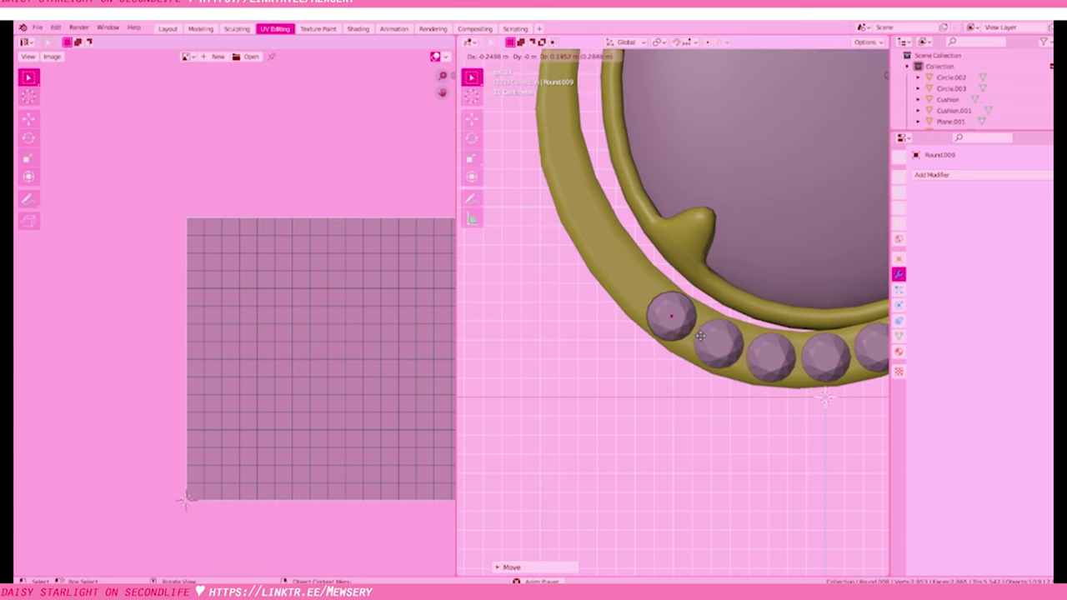
click(700, 335)
scroll(699, 379, down, 3)
scroll(702, 375, up, 2)
scroll(698, 435, up, 2)
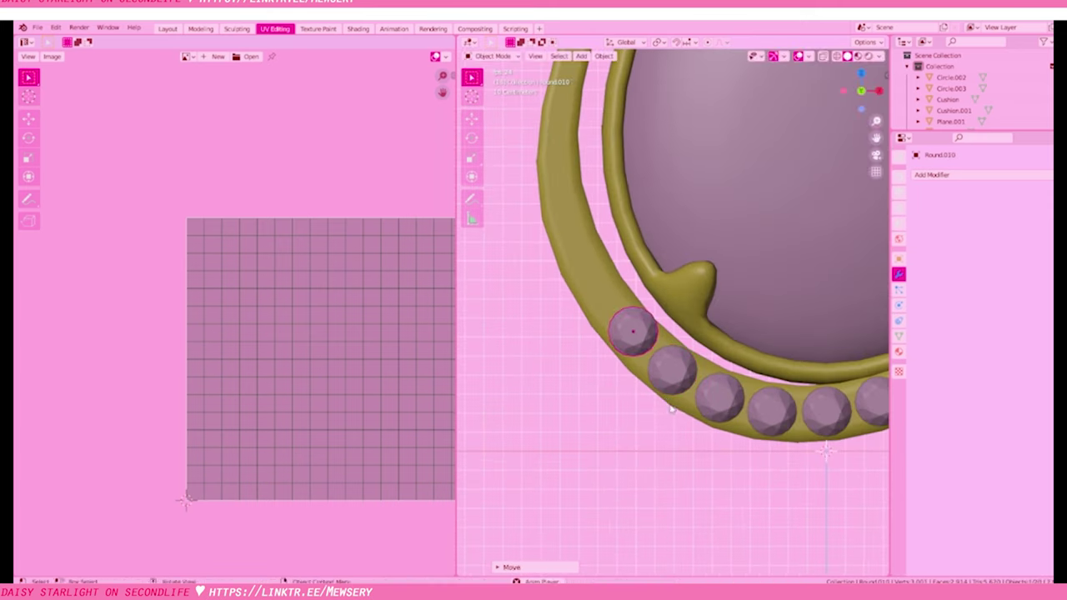
middle_drag(671, 409, 683, 419)
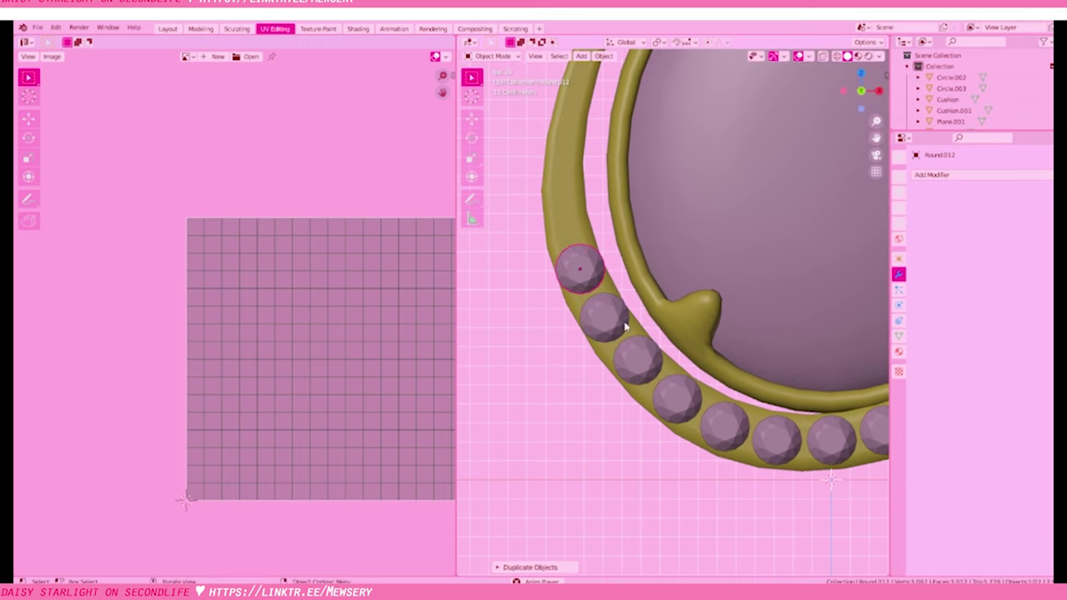
scroll(611, 273, down, 4)
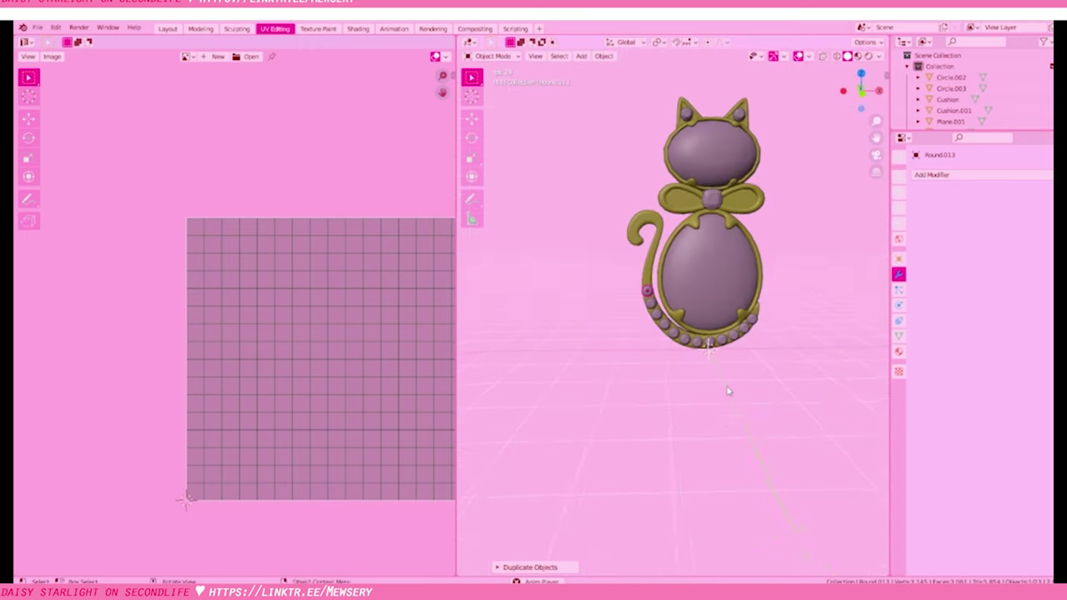
scroll(702, 405, up, 4)
Place a last gem higher up the tail, then select all pendant meshes in Edit Mode
key(shift+d)
click(706, 227)
scroll(706, 227, up, 2)
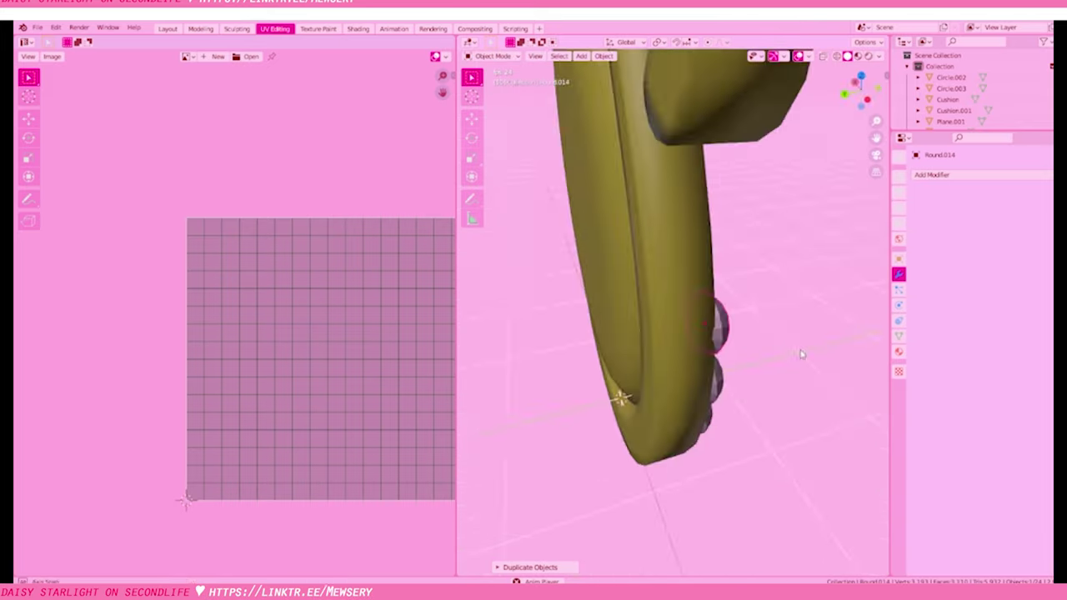
scroll(691, 291, down, 3)
scroll(550, 300, down, 3)
scroll(634, 482, down, 3)
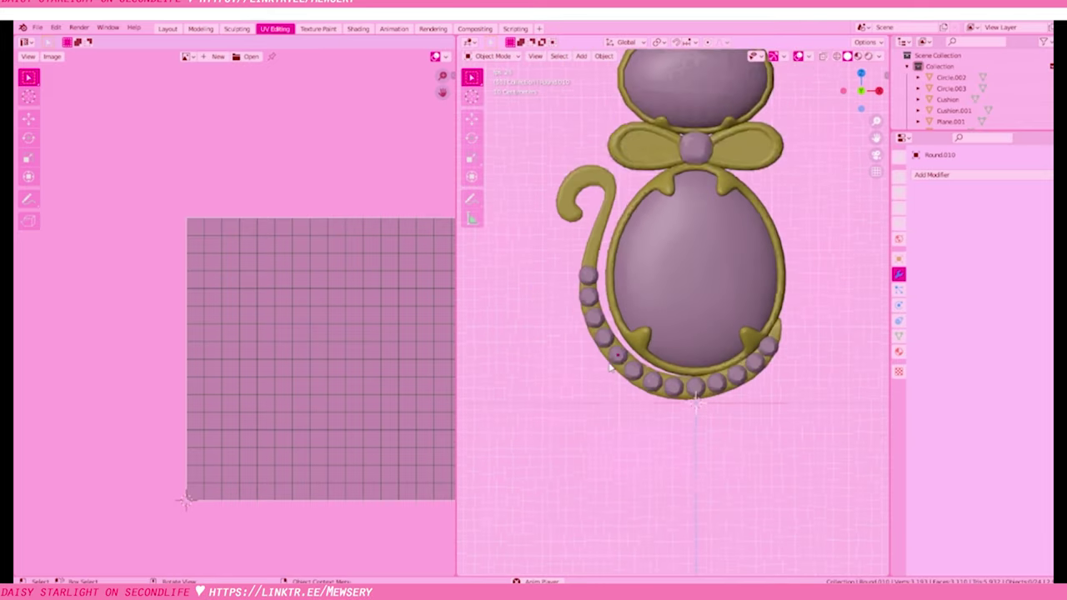
key(a)
key(Tab)
Unwrap every frame and gem mesh together, then return to Object Mode
key(u)
click(583, 367)
scroll(332, 243, up, 3)
scroll(332, 242, down, 2)
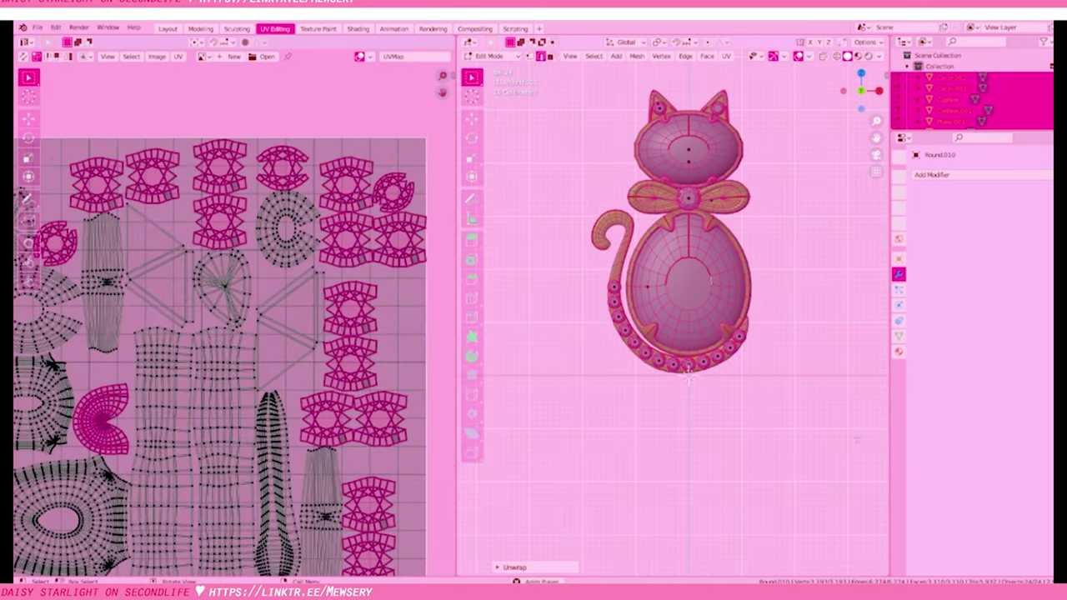
key(Tab)
scroll(788, 439, up, 1)
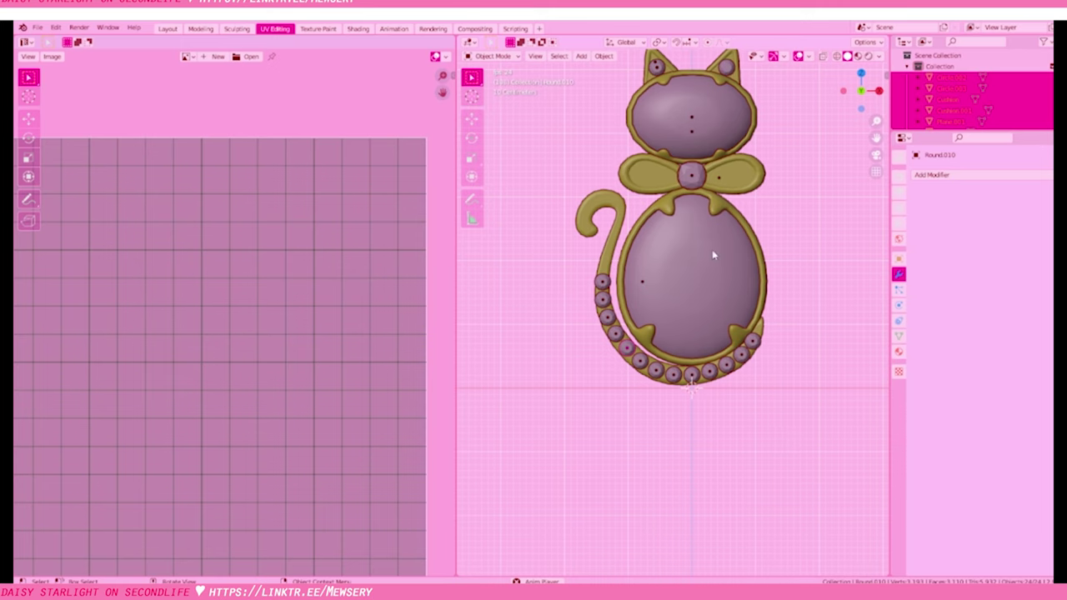
Frame the tail Circle.002 up close and open it in Edit Mode
key(KP_Decimal)
key(Tab)
mouse_move(677, 318)
middle_down()
mouse_move(666, 331)
mouse_move(730, 294)
middle_up()
Scale the tail tip's end faces to about 0.74 with proportional editing, then exit to Object Mode
alt+click(665, 331)
click(666, 330)
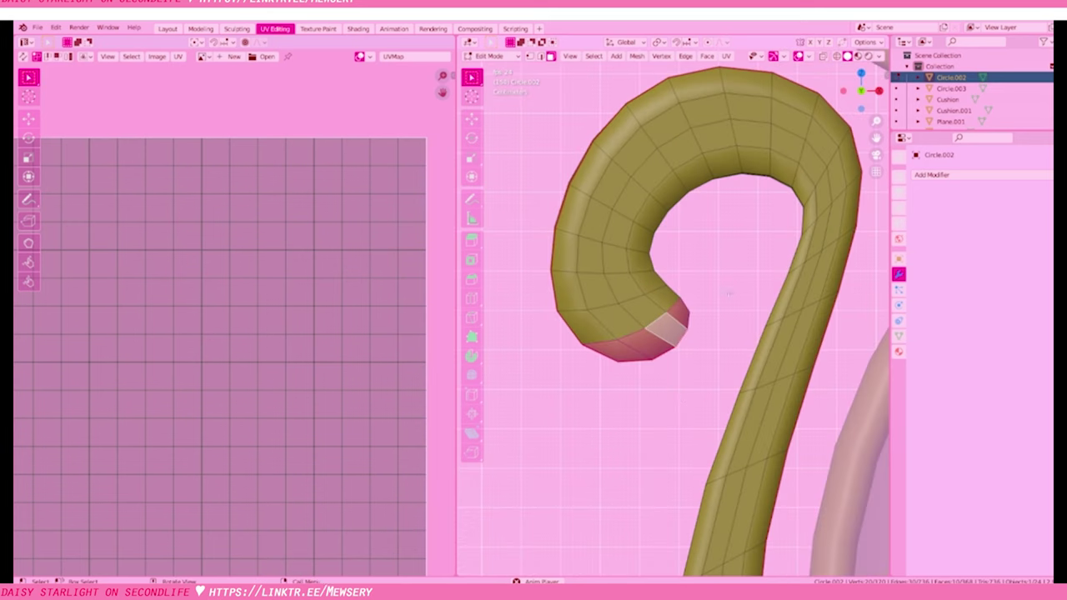
key(s)
click(682, 394)
key(o)
key(s)
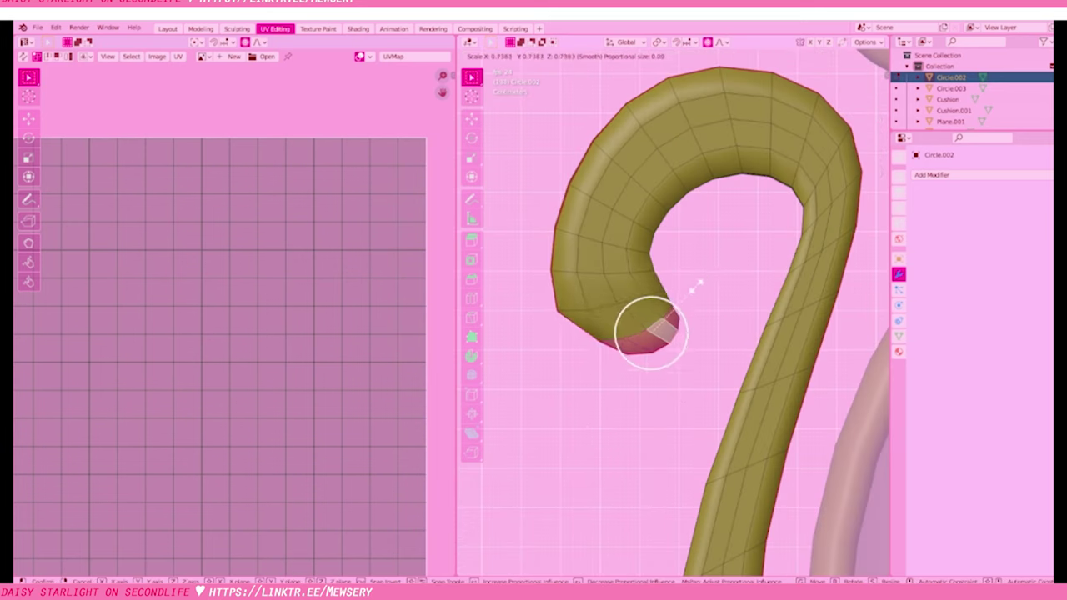
click(691, 293)
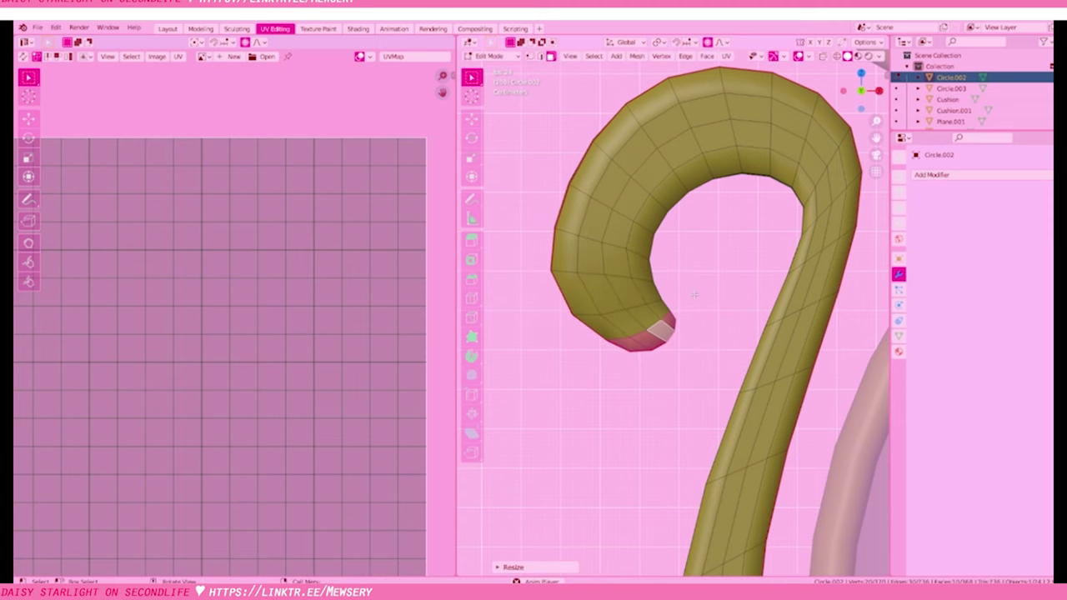
key(Tab)
scroll(706, 312, down, 8)
scroll(706, 312, up, 5)
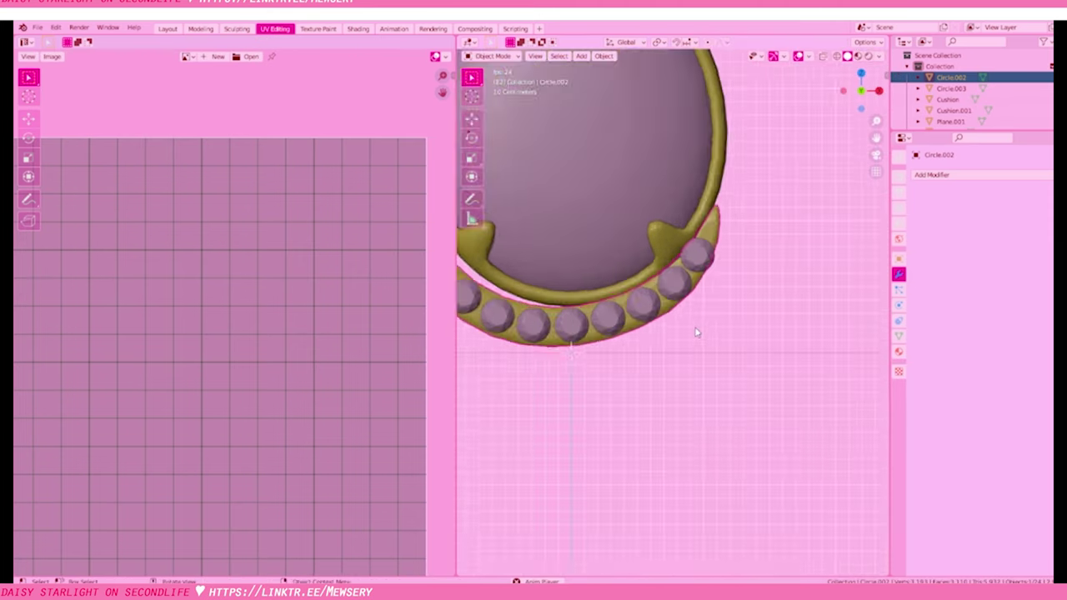
scroll(695, 333, down, 3)
scroll(705, 362, up, 4)
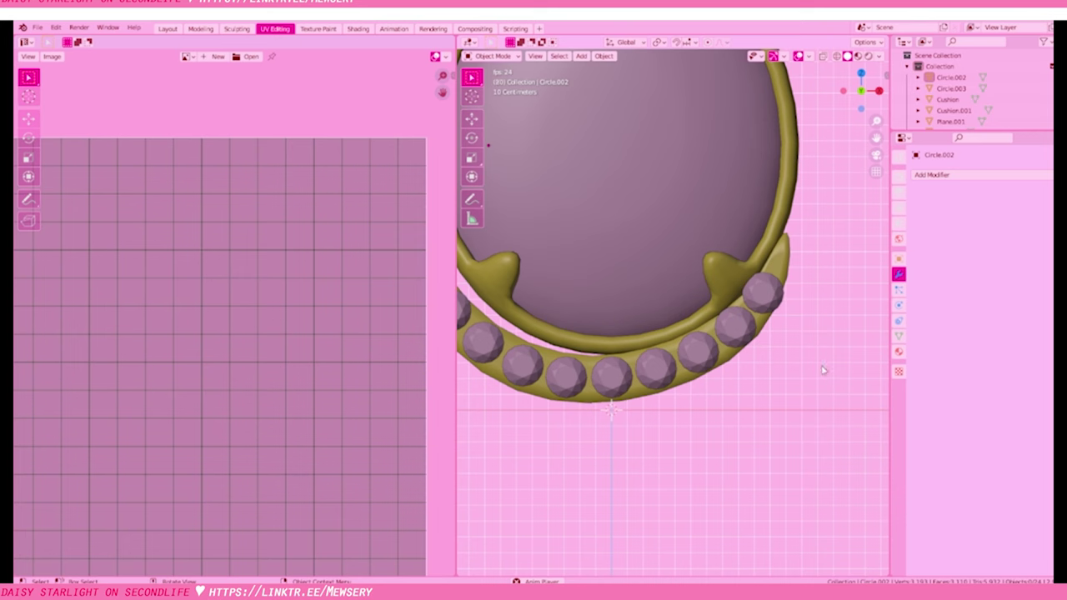
scroll(823, 369, down, 5)
Add an icosphere, isolate it in local view, and edit it with X-ray shading on
key(shift+a)
click(789, 156)
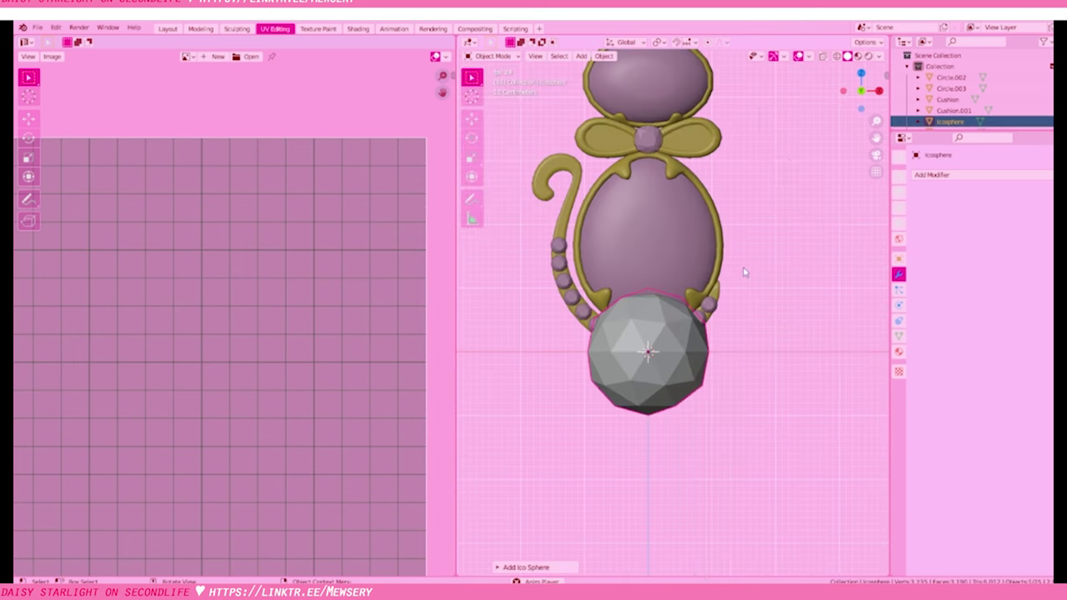
scroll(684, 358, up, 3)
click(521, 567)
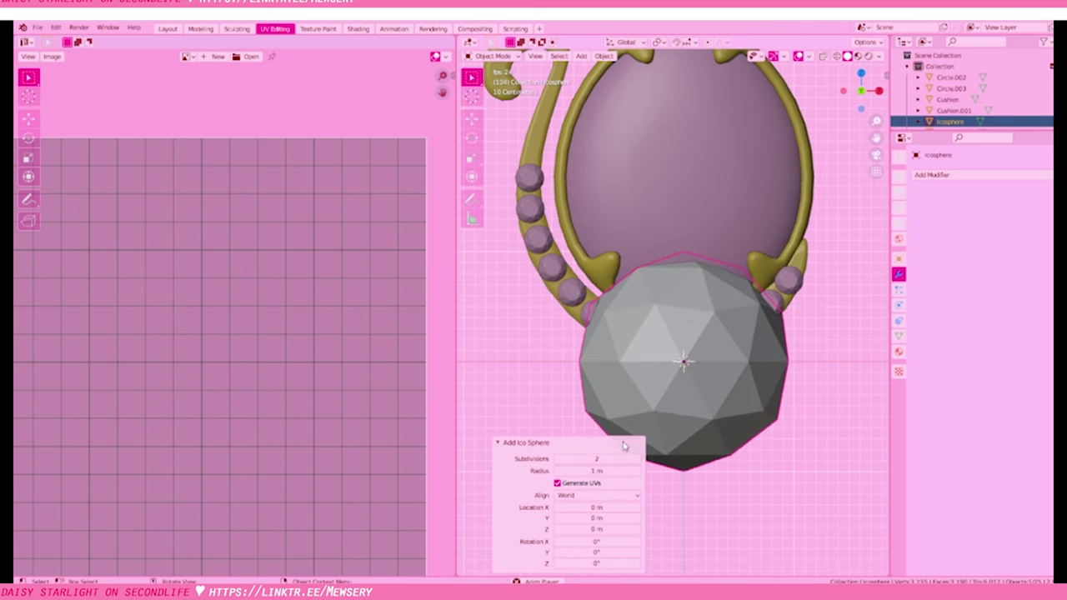
key(KP_Divide)
key(Tab)
click(720, 330)
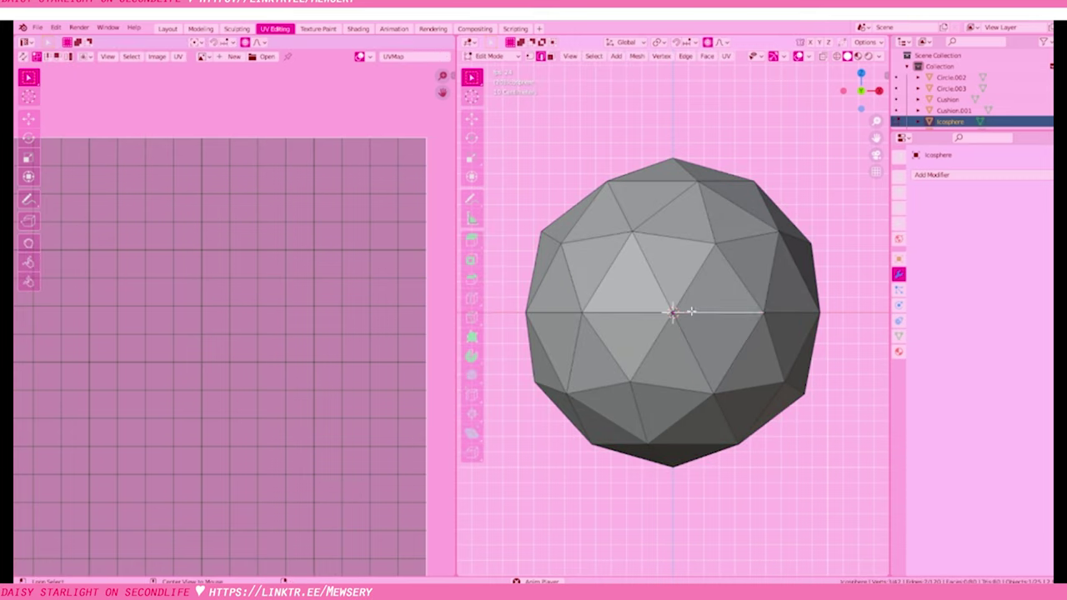
mouse_move(691, 311)
middle_down()
mouse_move(708, 356)
mouse_move(753, 250)
middle_up()
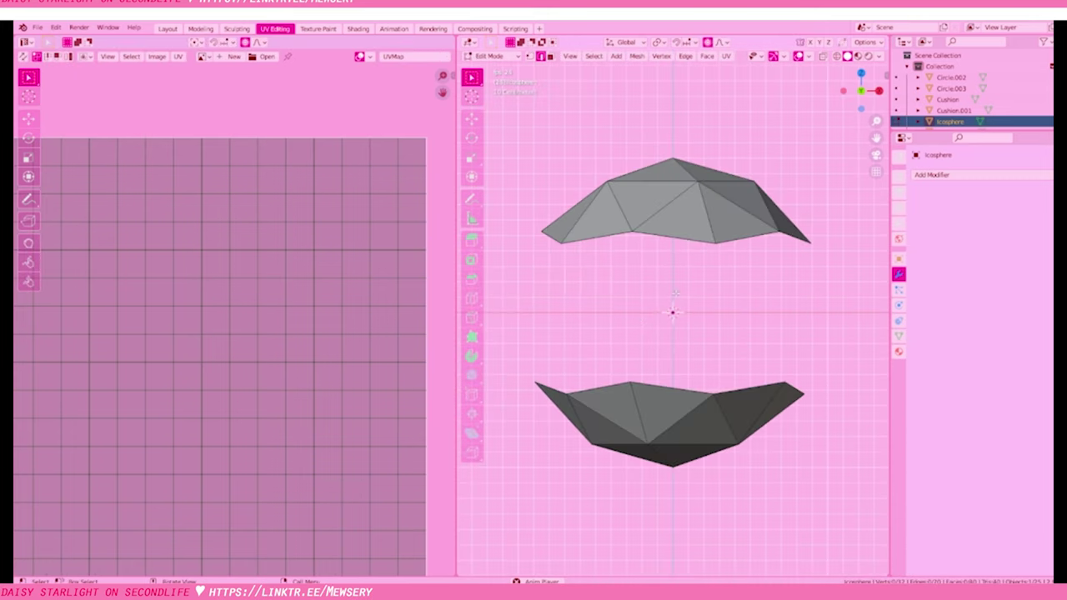
key(alt+h)
key(alt+z)
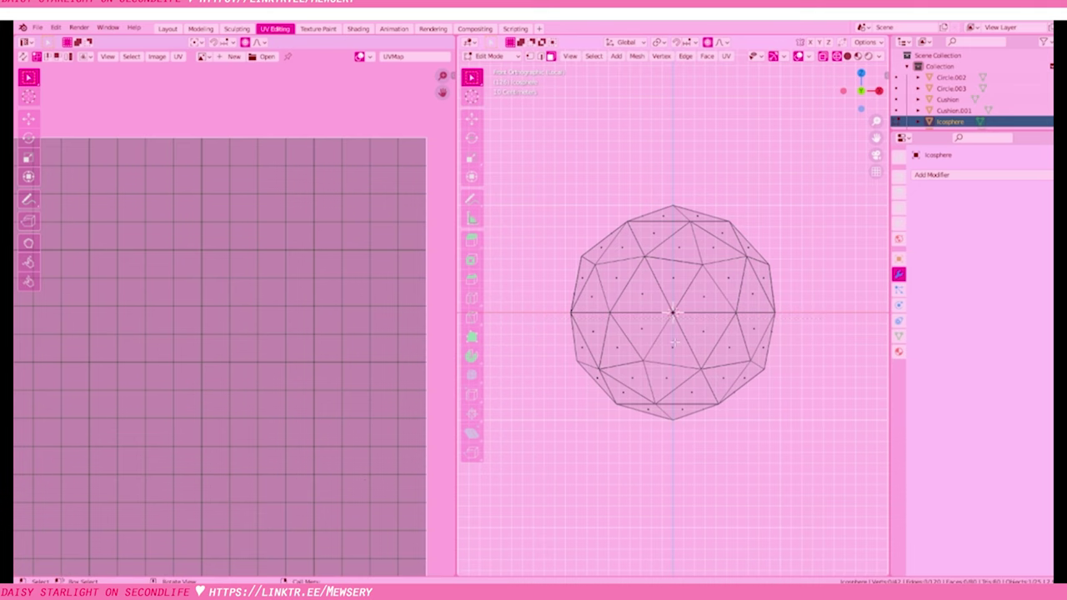
Turn the Layout workspace's bottom area into a thin timeline strip, then return to UV Editing
click(167, 28)
drag(250, 552, 250, 317)
click(26, 326)
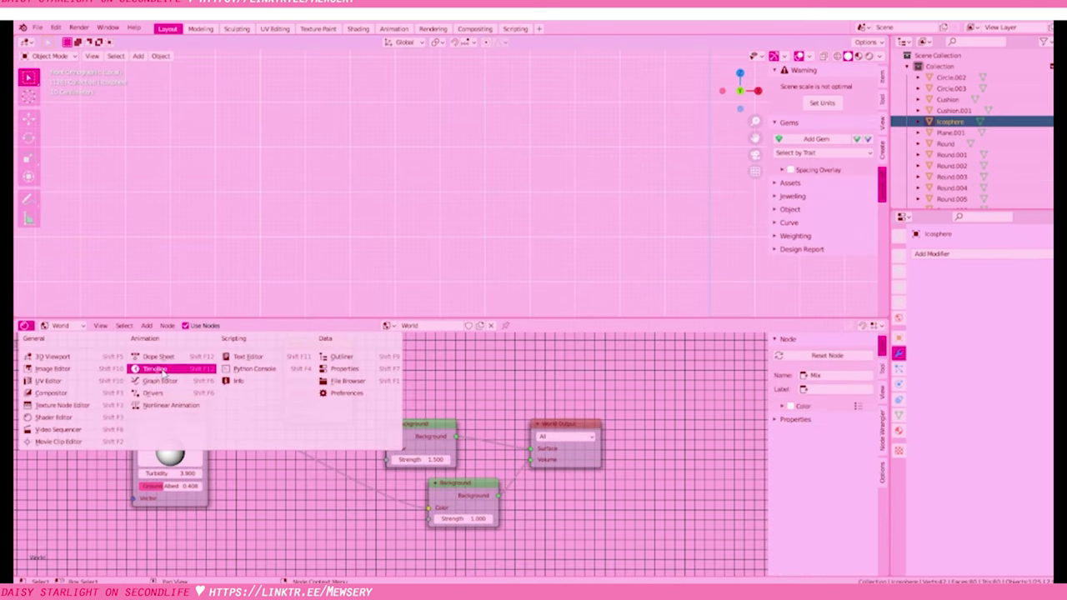
click(167, 372)
drag(759, 318, 759, 563)
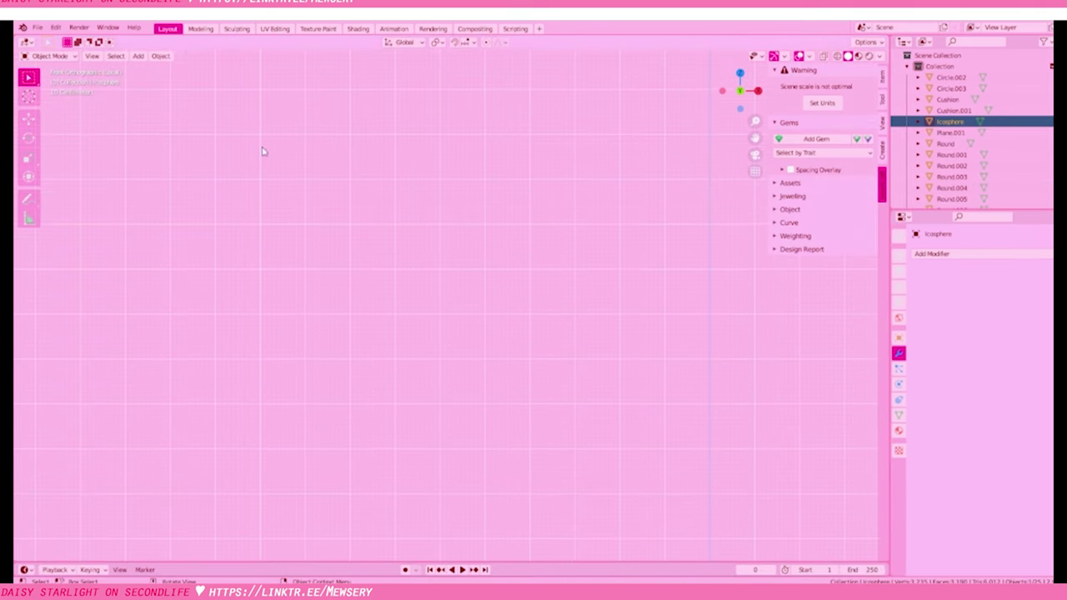
click(265, 30)
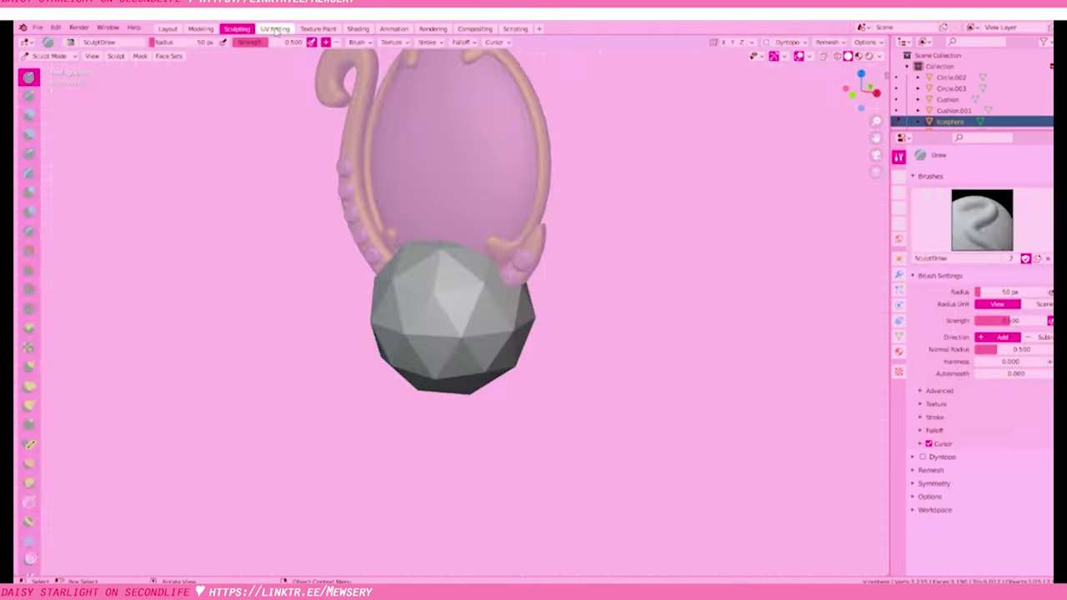
Delete the icosphere's bottom half, leaving a hemisphere dome
drag(525, 244, 825, 435)
key(x)
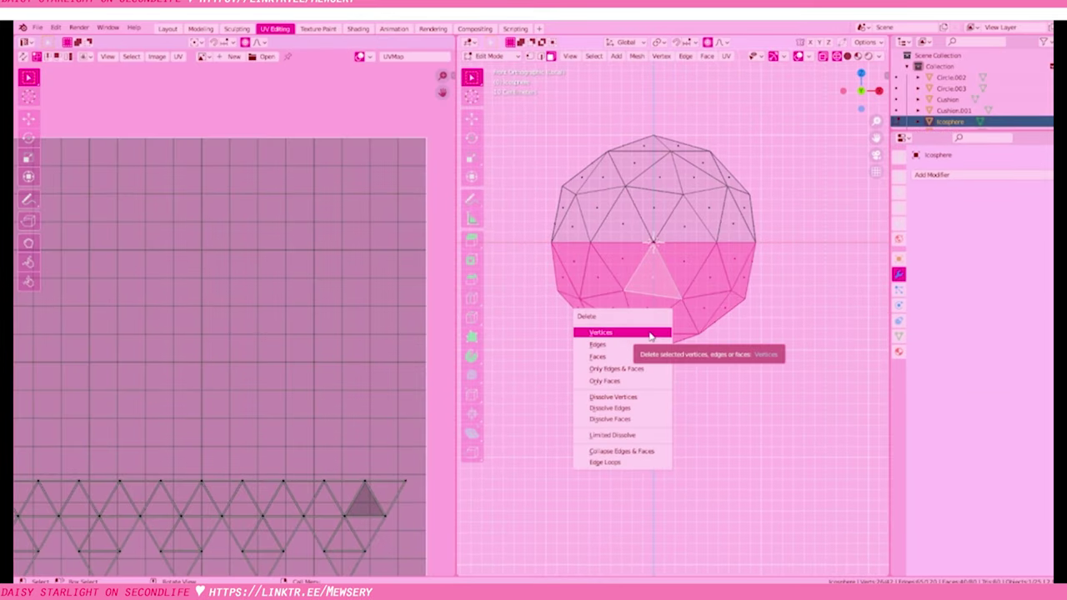
click(600, 331)
scroll(600, 331, up, 2)
shift+middle_drag(633, 250, 651, 300)
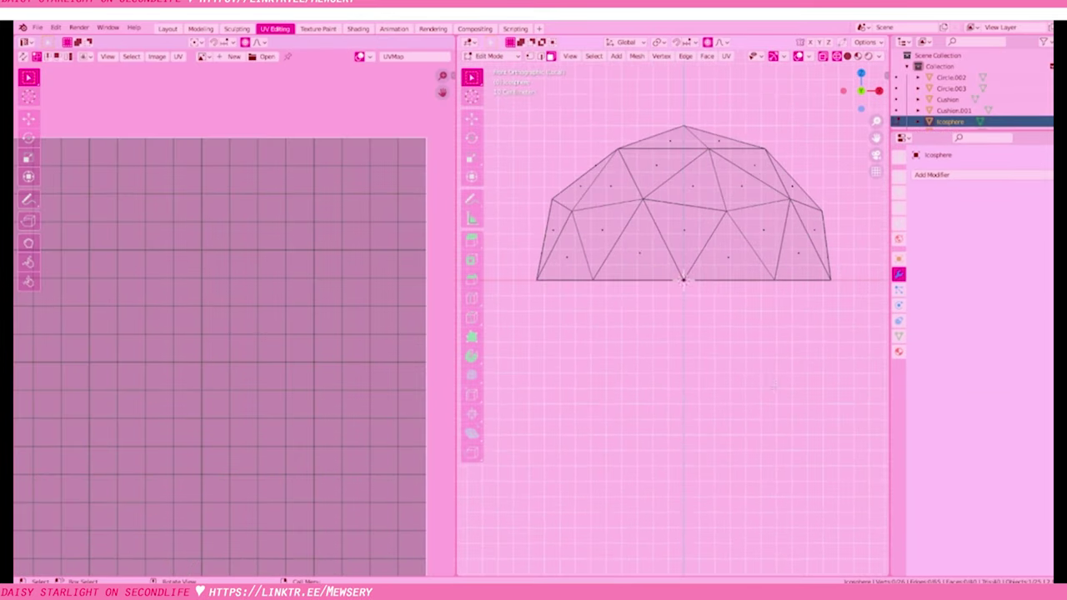
Extrude the open bottom rim downward into straight walls below the dome
key(e)
click(695, 303)
key(g)
key(y)
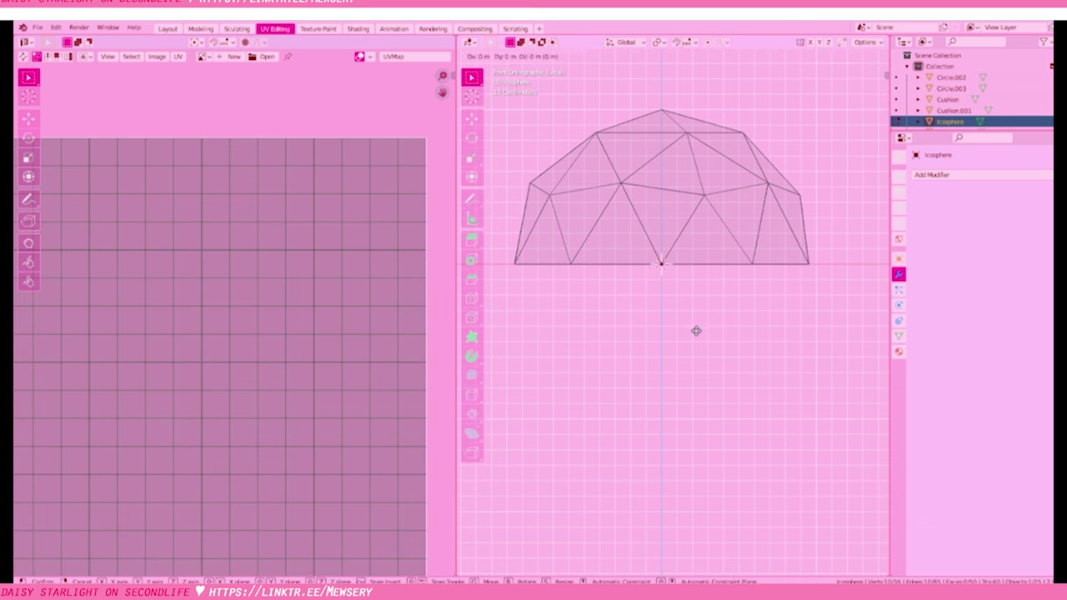
click(691, 533)
scroll(738, 405, down, 1)
scroll(661, 332, up, 1)
scroll(661, 332, up, 1)
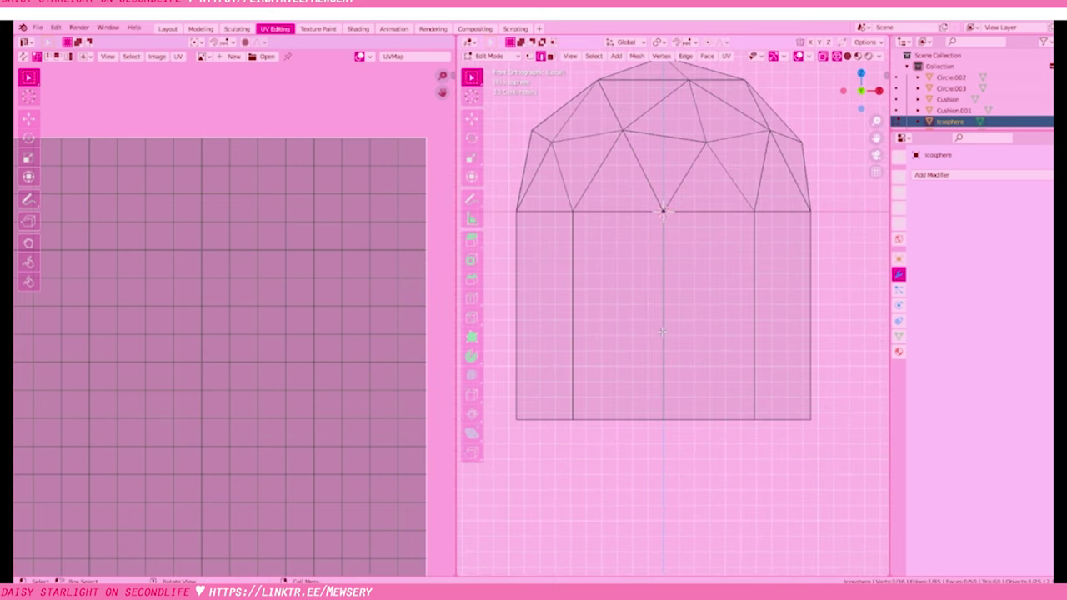
middle_drag(661, 331, 666, 342)
Return to solid shading, UV unwrap the dome-topped cylinder, and check its gold metal material
key(shift+z)
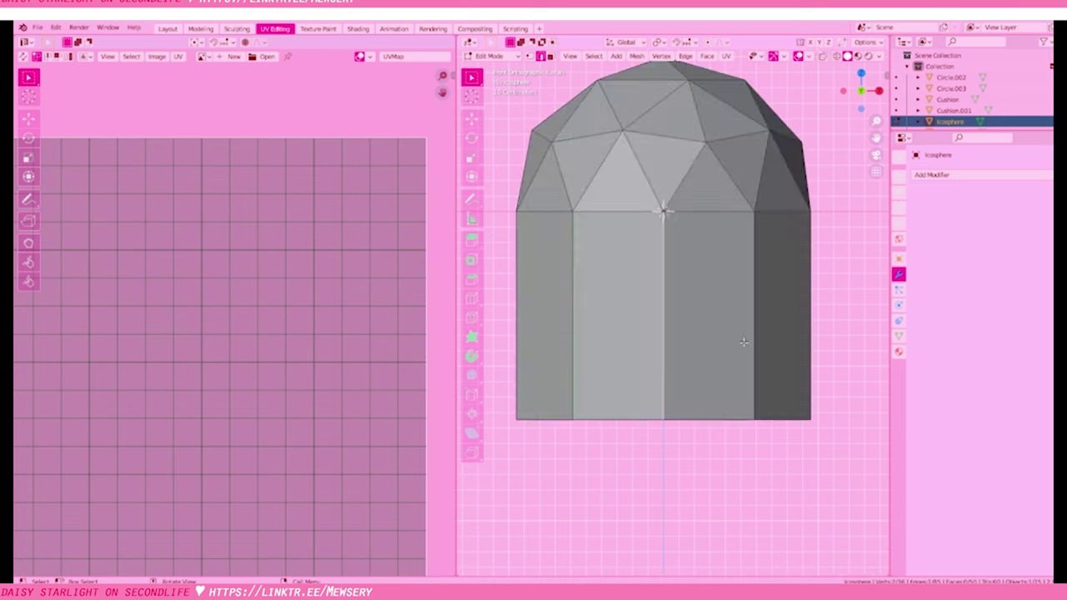
scroll(686, 388, up, 2)
scroll(686, 388, down, 2)
scroll(711, 242, down, 3)
key(ctrl+KP_1)
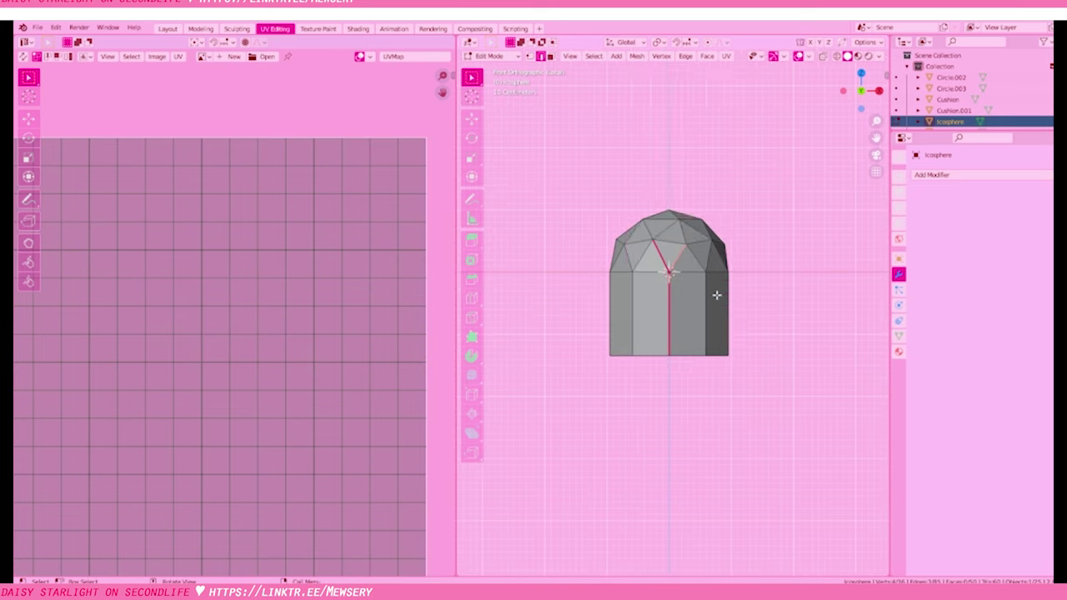
scroll(758, 284, up, 3)
key(u)
click(667, 204)
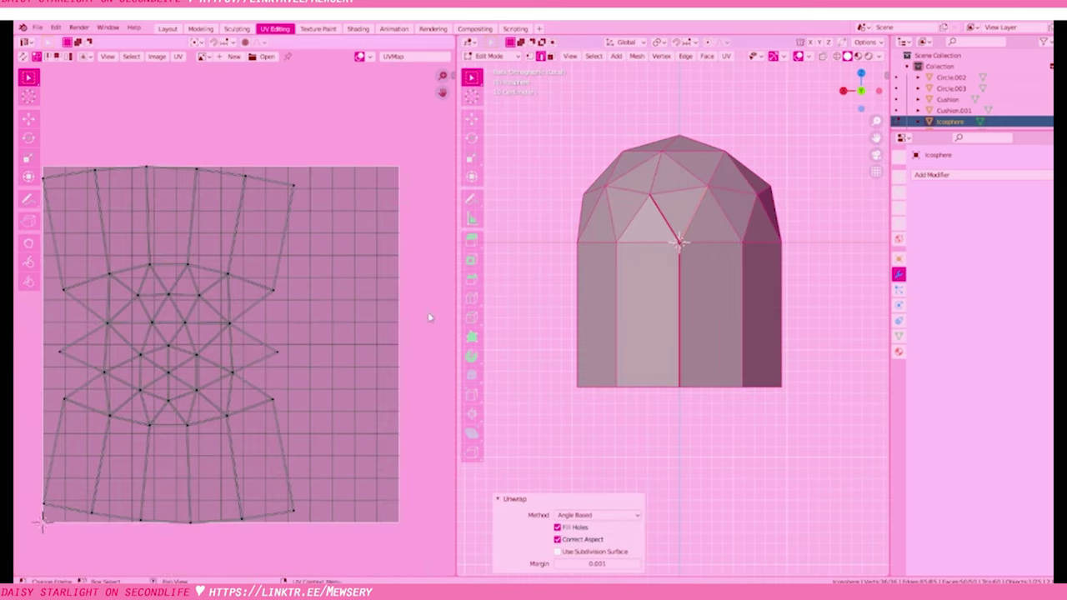
key(Tab)
drag(457, 333, 325, 334)
click(899, 352)
Scale the icosphere by 0.166 and rotate it 90 degrees in side view
scroll(667, 334, down, 4)
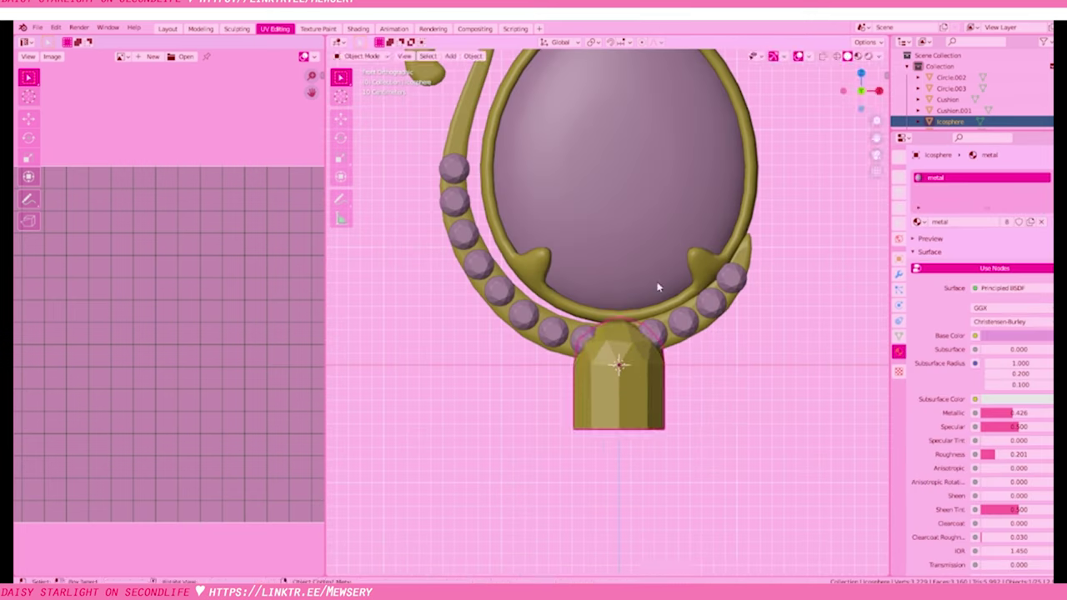
text(s.166)
key(Return)
key(KP_3)
text(r90)
key(Return)
scroll(689, 371, up, 3)
scroll(673, 438, up, 2)
key(r)
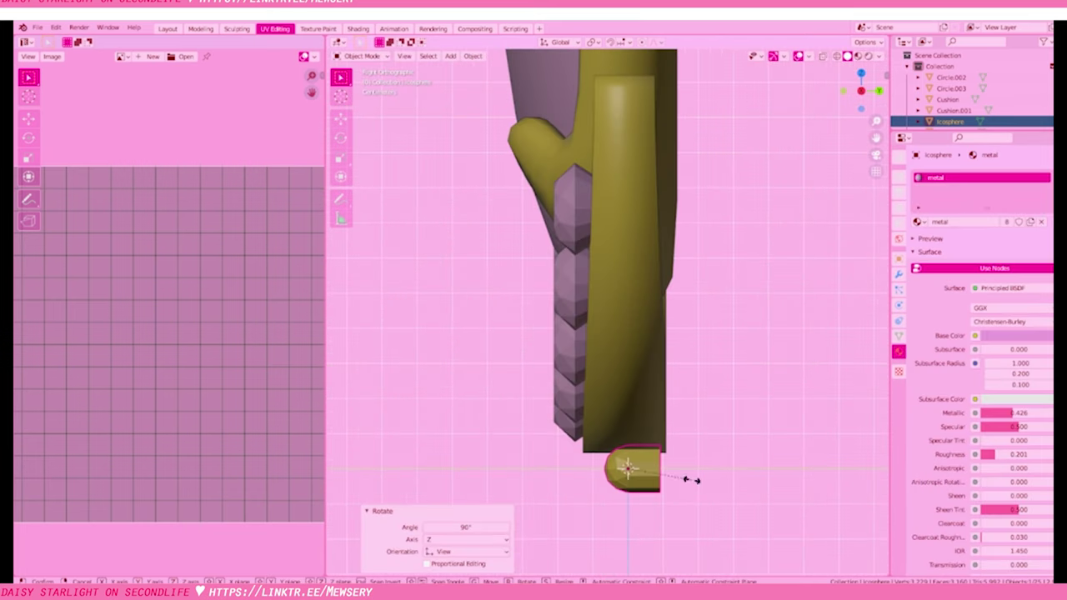
click(602, 418)
Shrink the sphere further to bead size in front view
key(KP_1)
key(s)
click(649, 426)
scroll(557, 389, up, 1)
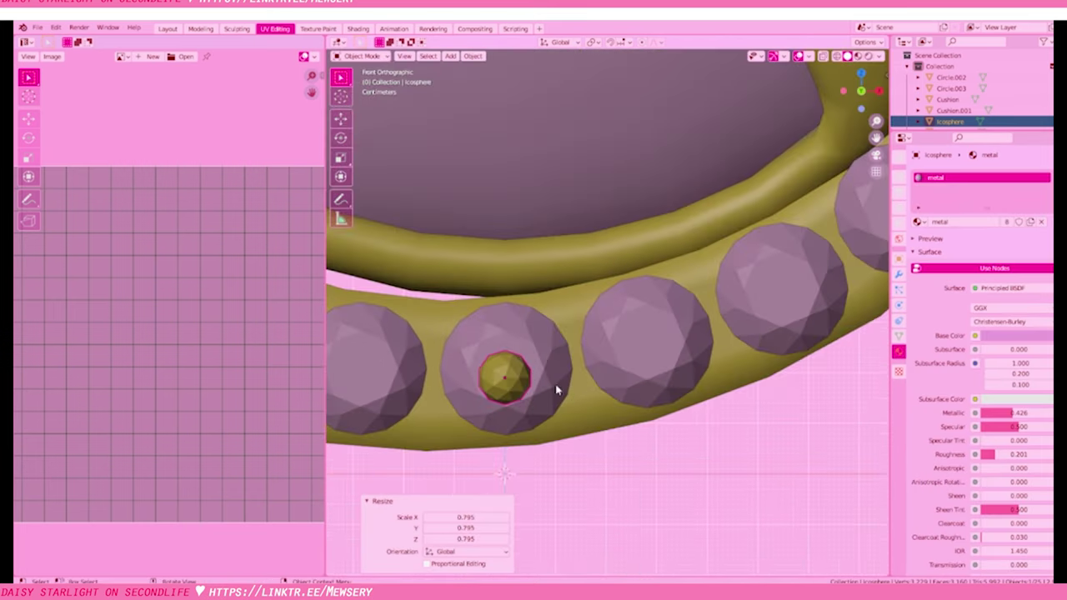
click(593, 405)
middle_drag(593, 405, 500, 417)
key(KP_1)
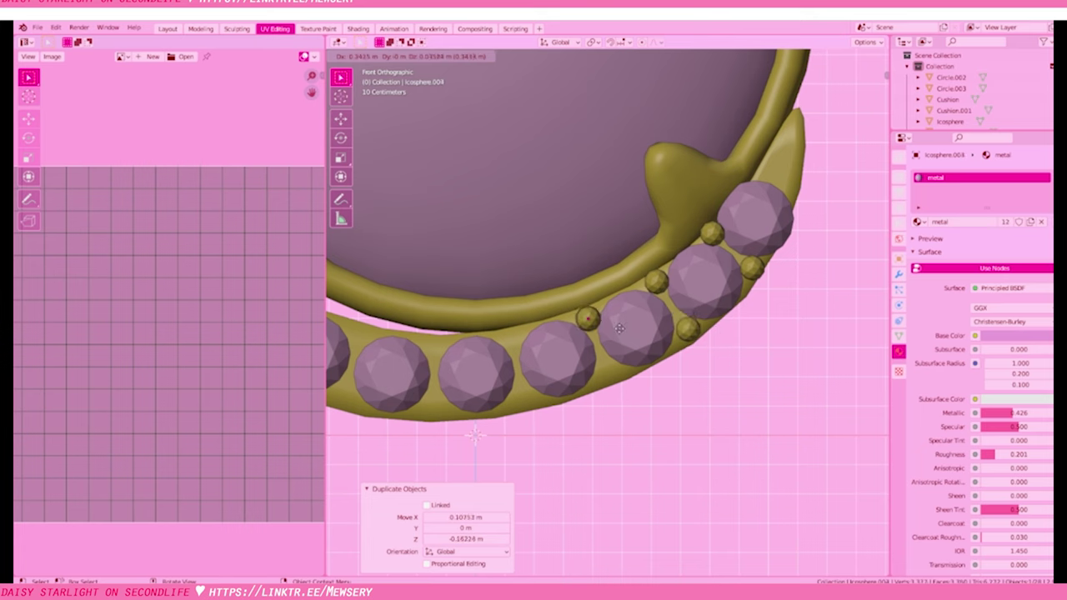
Place duplicated gold beads between the first pink gems along the tail band
click(637, 382)
shift+middle_drag(637, 382, 761, 368)
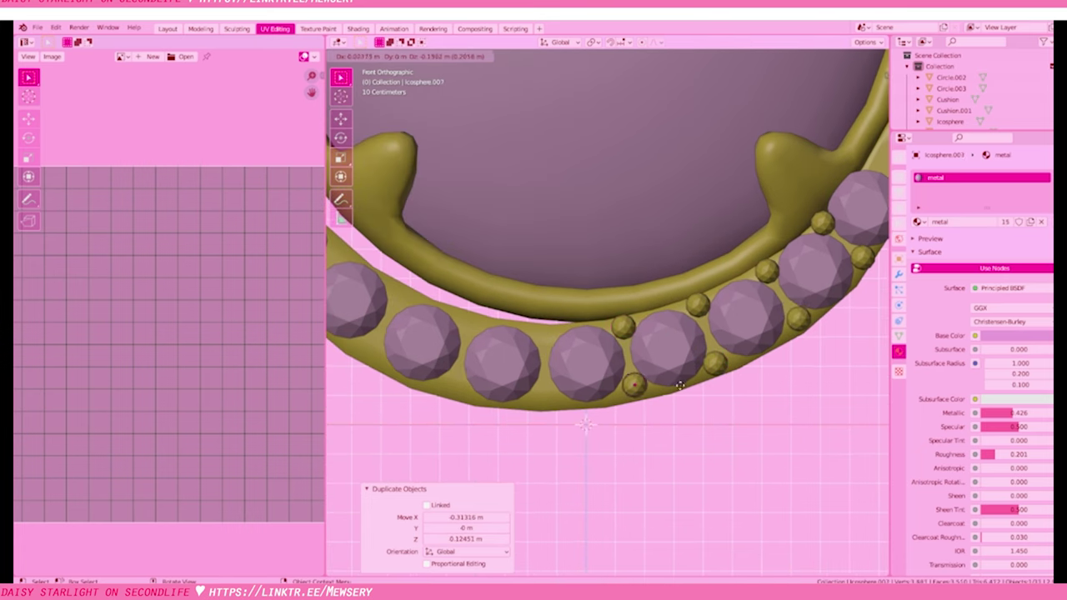
click(590, 336)
shift+middle_drag(590, 335, 641, 389)
key(shift+d)
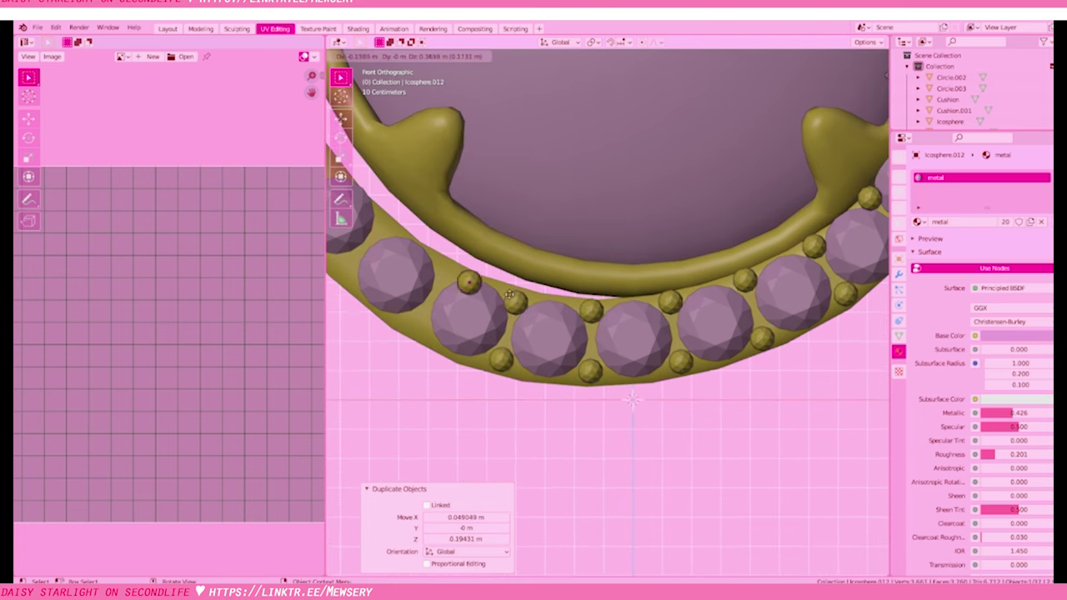
click(457, 338)
shift+middle_drag(458, 338, 574, 373)
Duplicate more beads up the tail band, ending with the last bead on the tail
key(shift+d)
click(523, 331)
shift+middle_drag(523, 331, 579, 341)
key(shift+d)
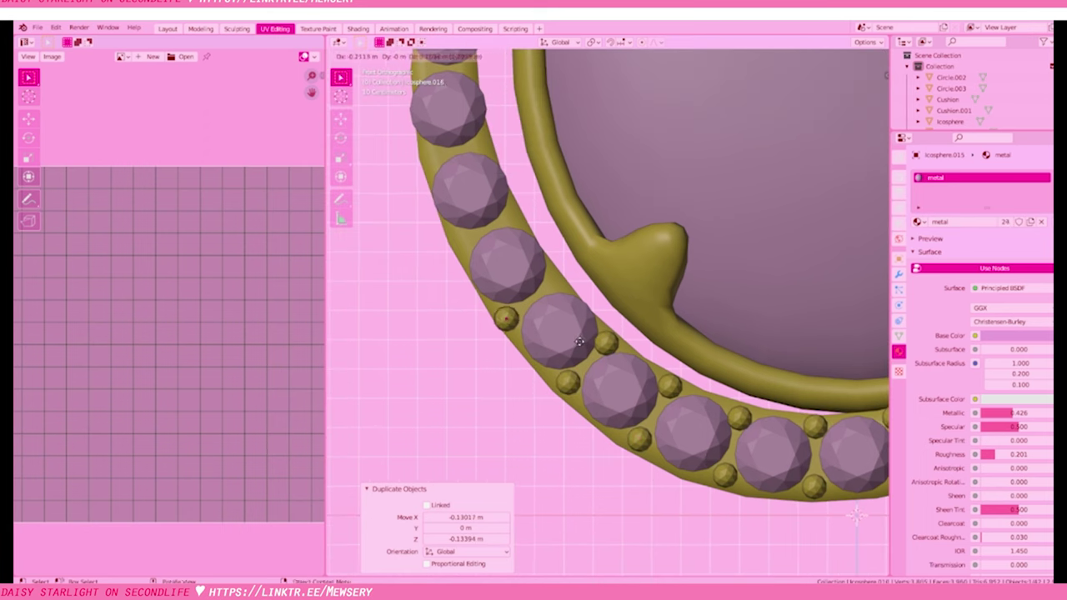
click(551, 169)
shift+middle_drag(551, 169, 548, 290)
key(shift+d)
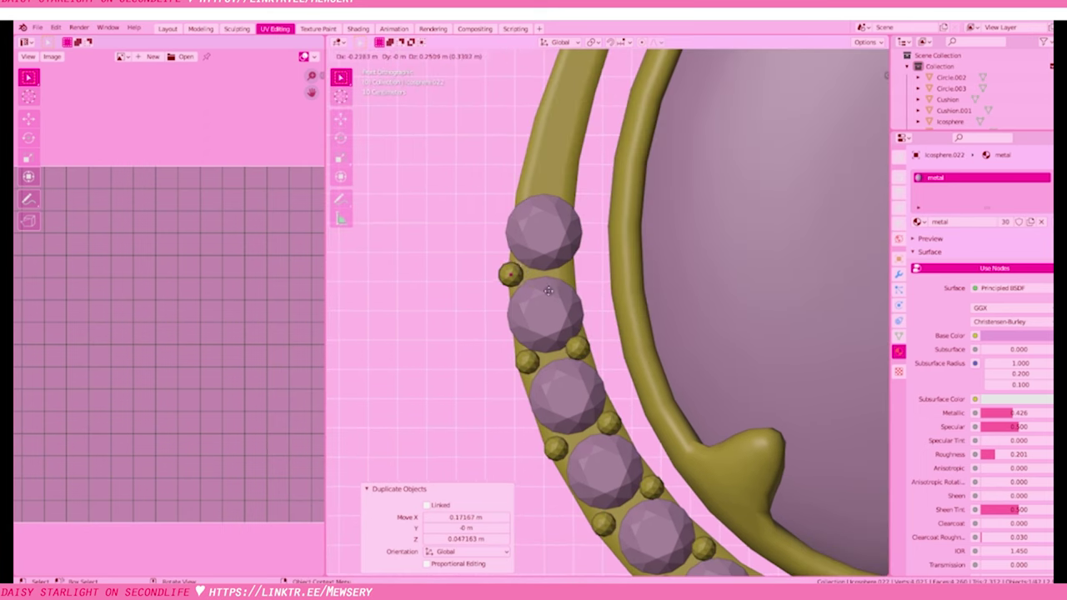
click(629, 210)
Select all bead objects in the outliner and move them forward along Y in side view
middle_drag(630, 210, 709, 334)
scroll(709, 334, down, 4)
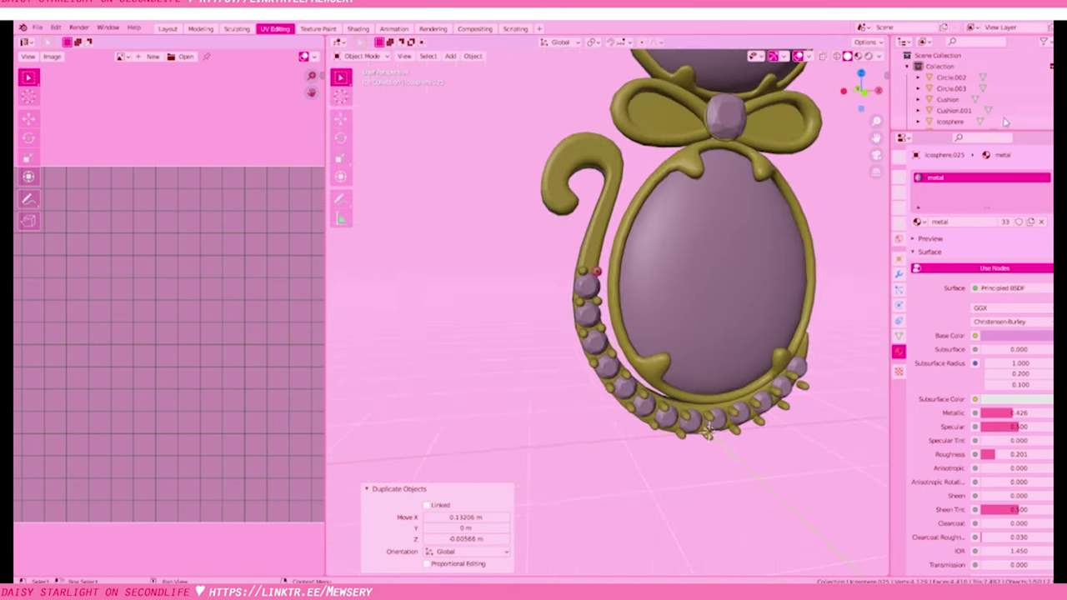
drag(975, 131, 988, 315)
shift+click(988, 241)
key(KP_3)
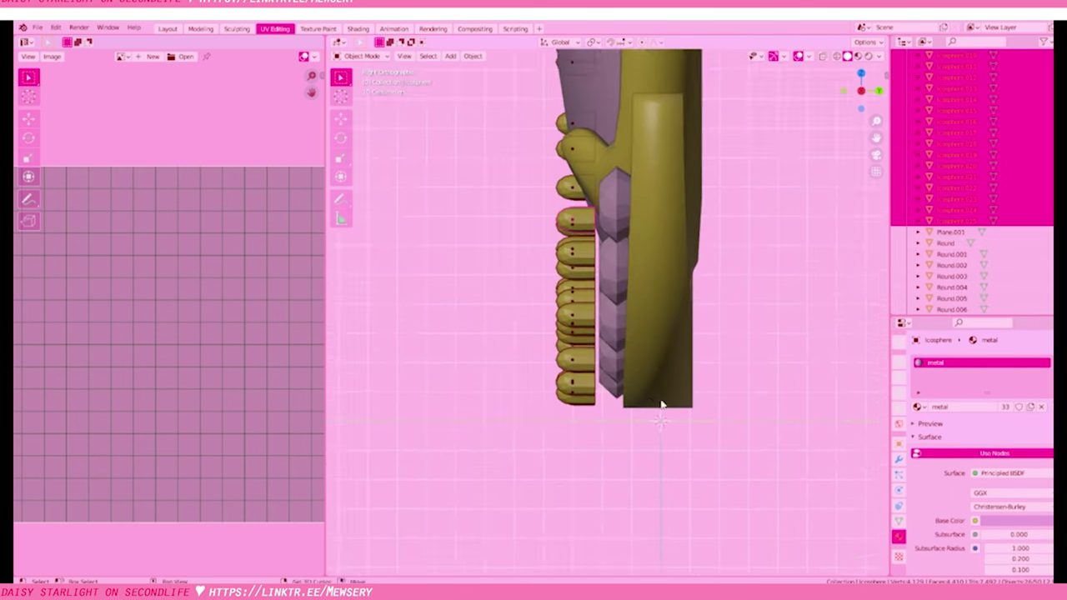
key(g)
key(y)
click(679, 398)
mouse_move(679, 398)
middle_down()
mouse_move(655, 373)
mouse_move(615, 269)
middle_up()
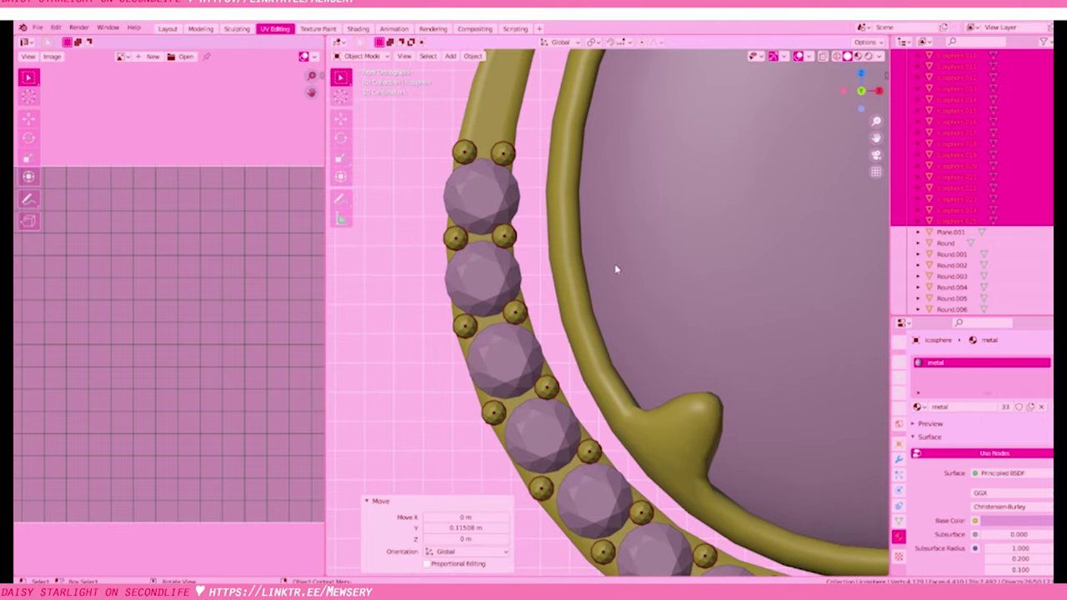
key(KP_3)
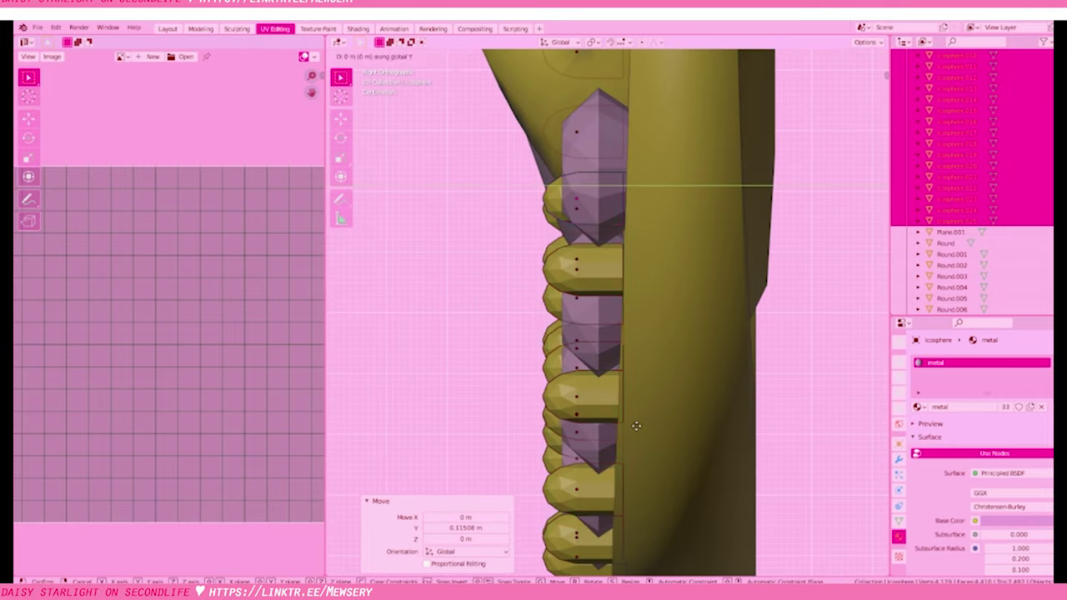
Rescale individual beads to roughly 0.85–0.92 to fit the gaps between gems
middle_drag(642, 430, 672, 339)
scroll(672, 250, up, 3)
click(672, 209)
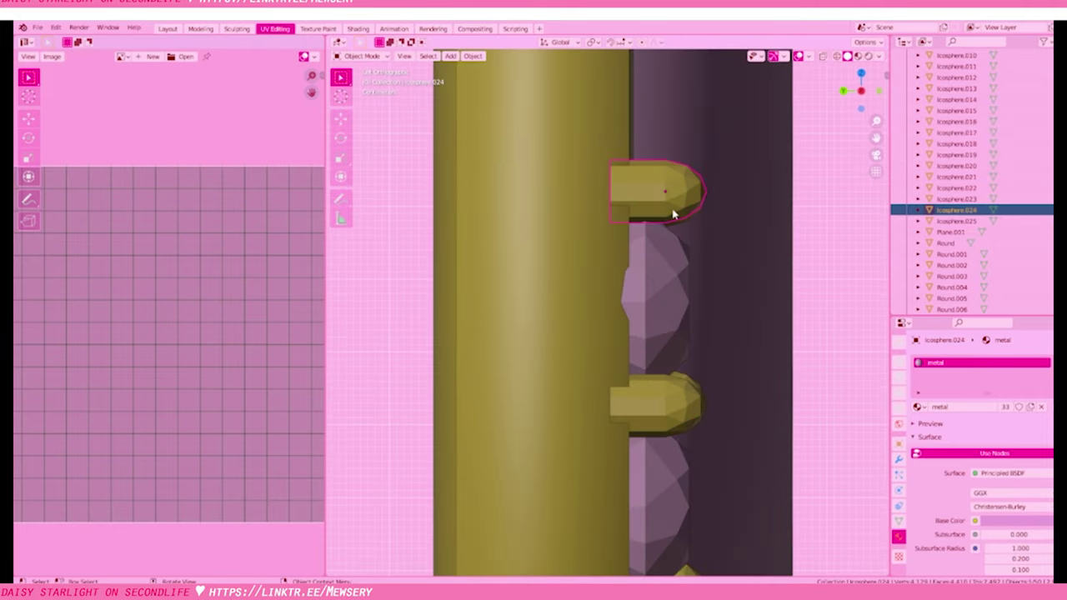
key(Tab)
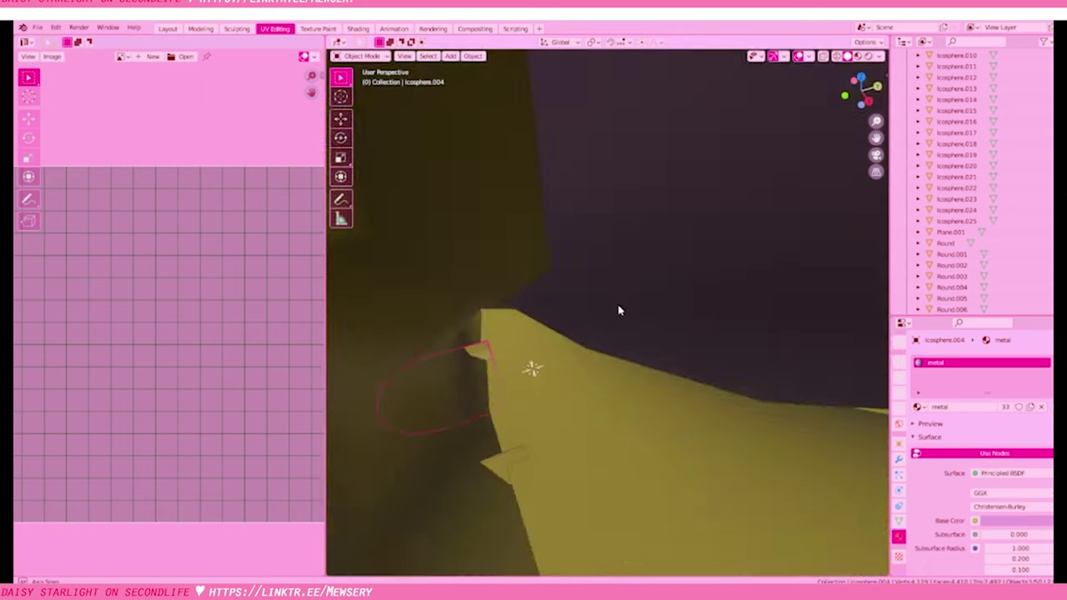
key(Tab)
key(s)
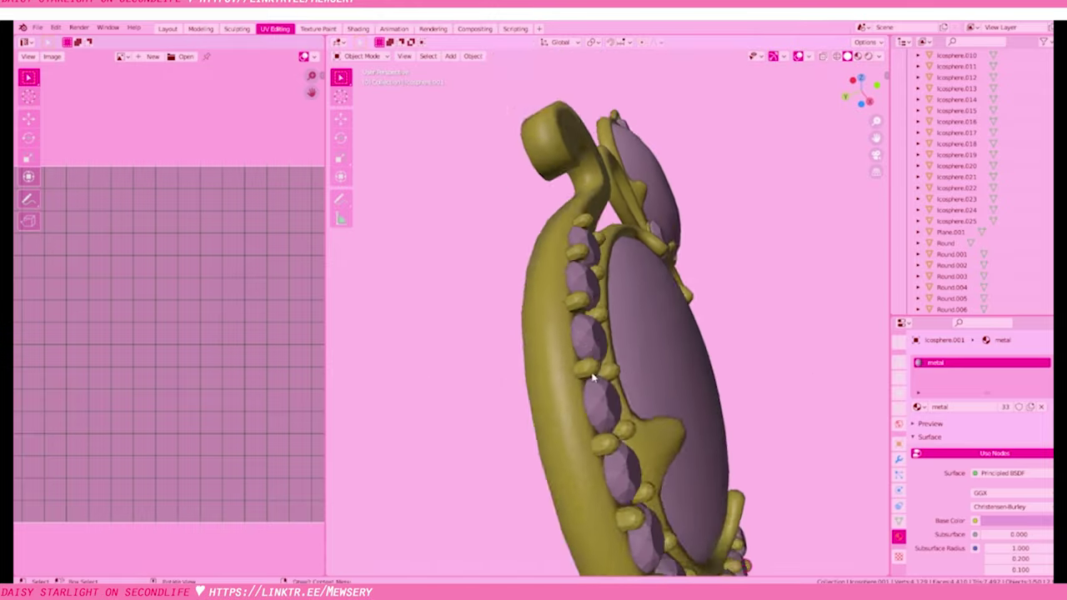
click(623, 397)
middle_drag(623, 404, 590, 356)
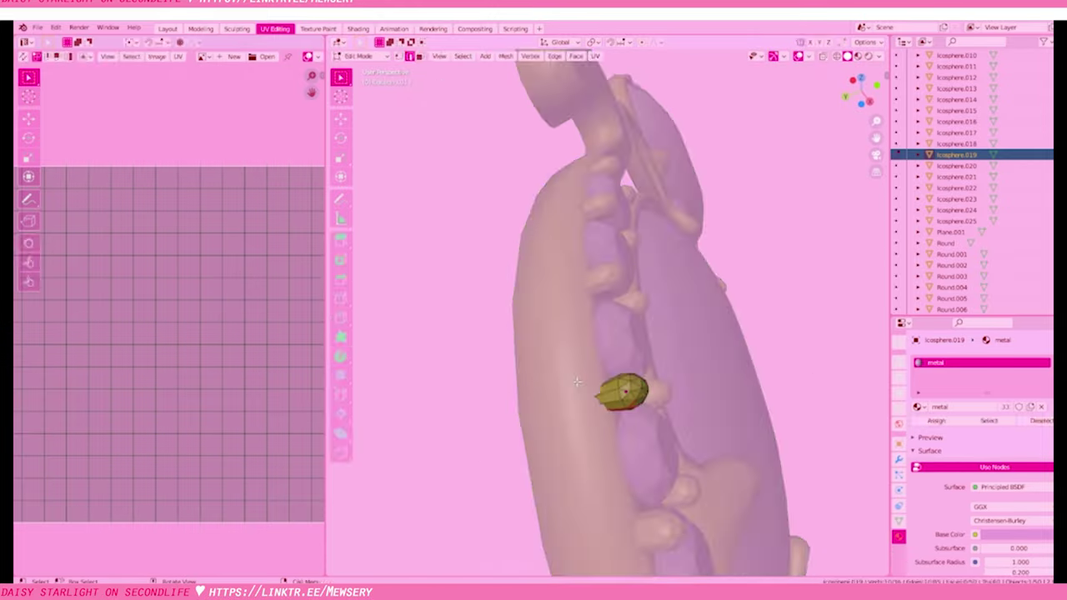
Join the round pink gems into one object with Ctrl+J and unwrap their UVs
scroll(590, 357, down, 3)
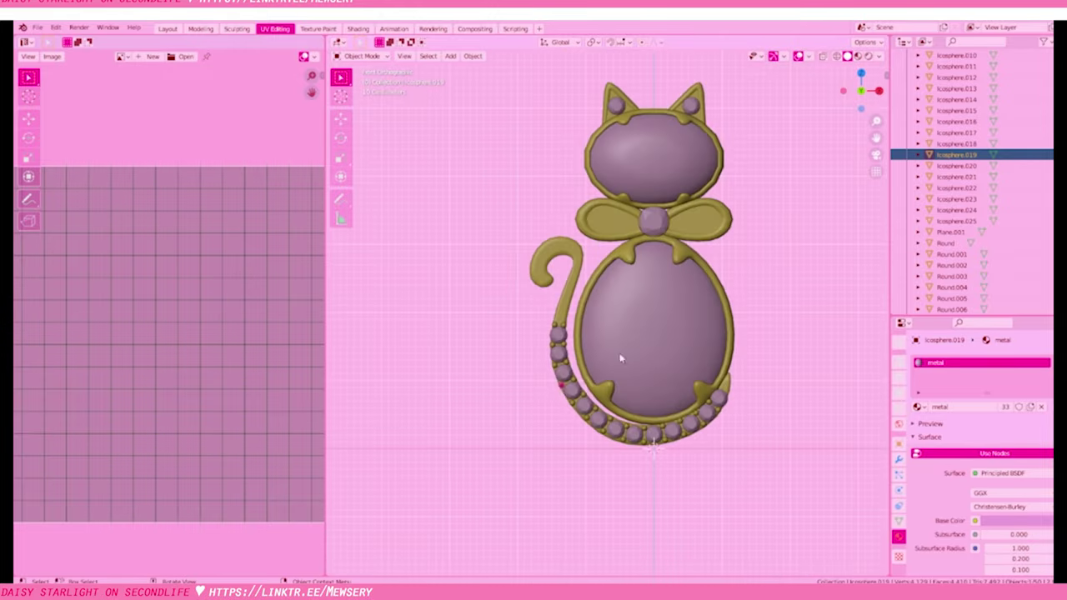
scroll(472, 312, up, 4)
click(471, 310)
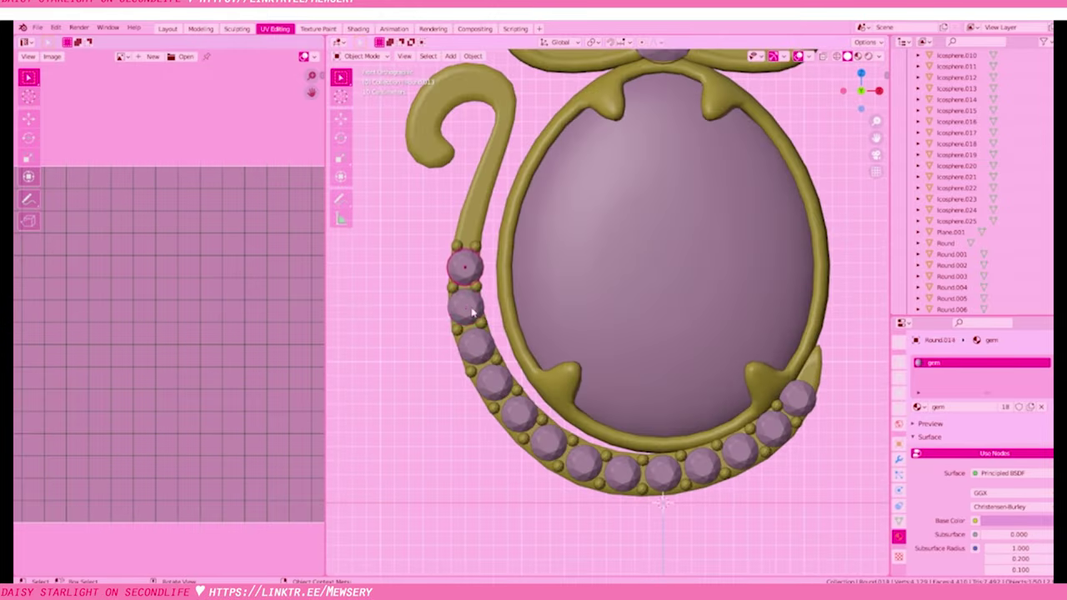
shift+click(761, 446)
scroll(714, 401, down, 5)
key(Tab)
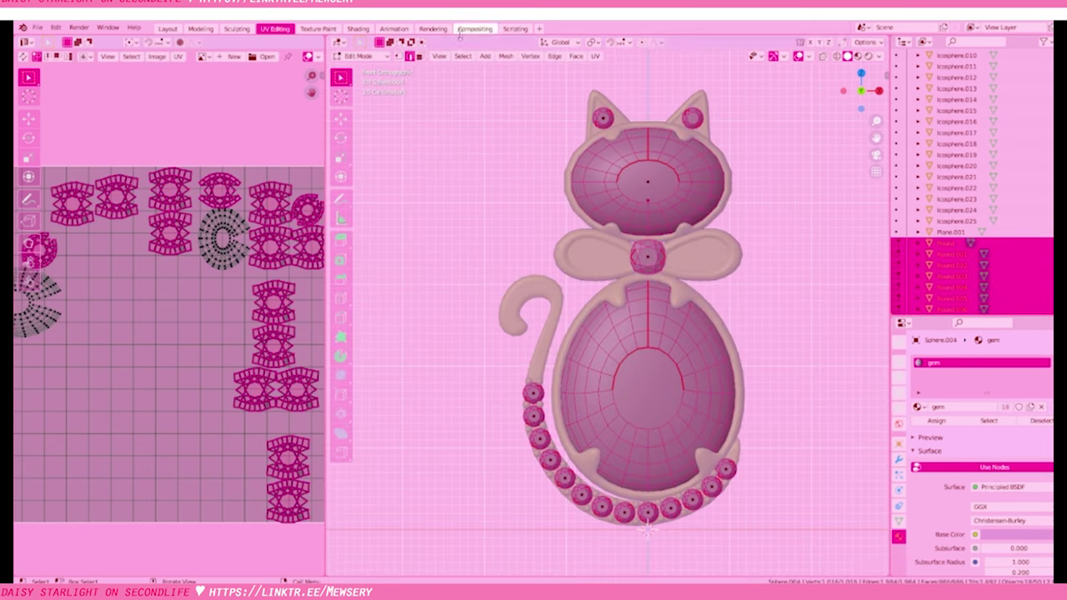
key(Tab)
key(ctrl+j)
key(Tab)
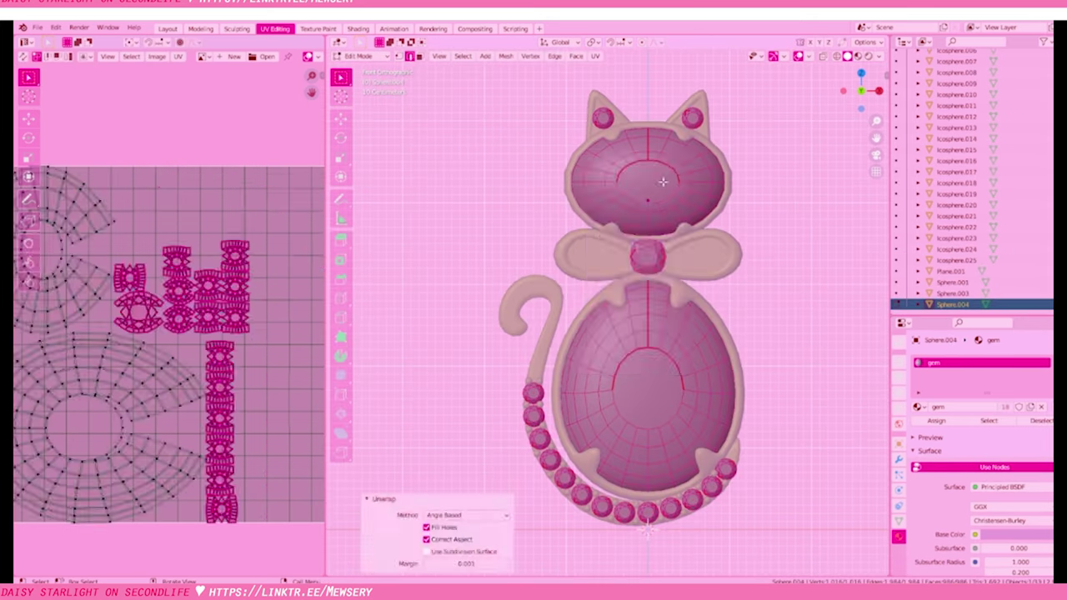
key(Tab)
UV unwrap the gold bow loop Circle.003 and return to Object Mode
scroll(674, 233, up, 2)
click(634, 255)
key(Tab)
key(u)
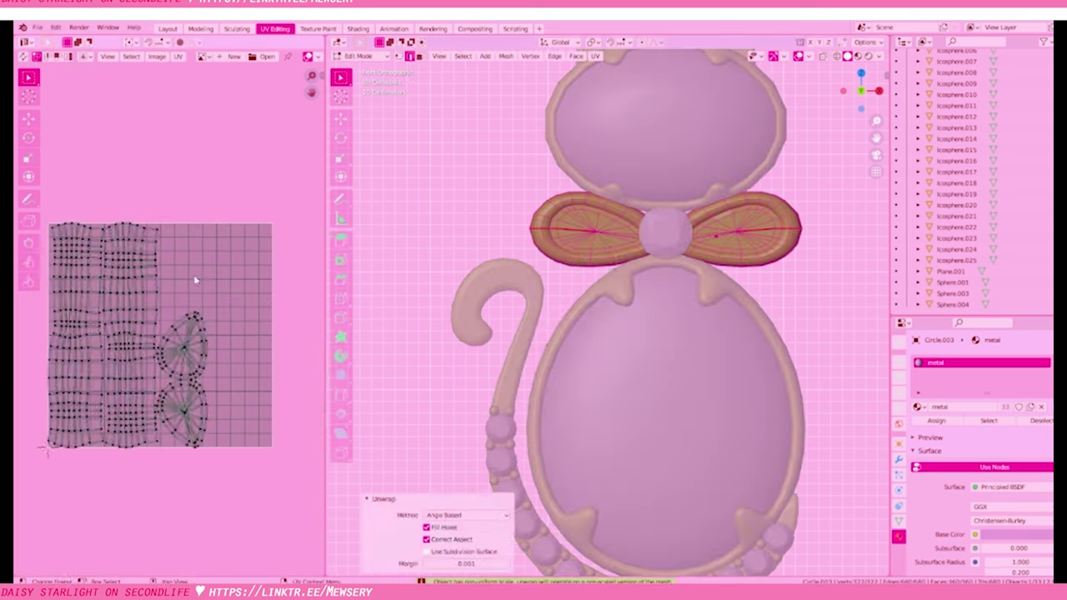
key(Tab)
shift+click(609, 192)
Unwrap the plane's UVs in Edit Mode
scroll(610, 193, down, 4)
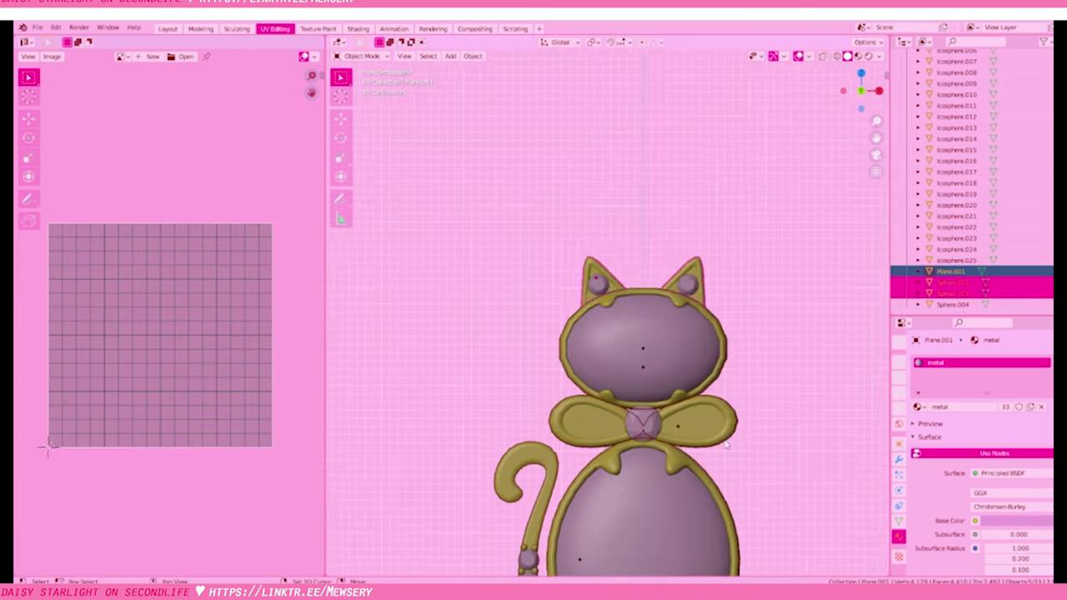
key(Tab)
key(u)
click(725, 296)
key(Tab)
Join the metal pieces and the cushion into the single metals object
click(472, 56)
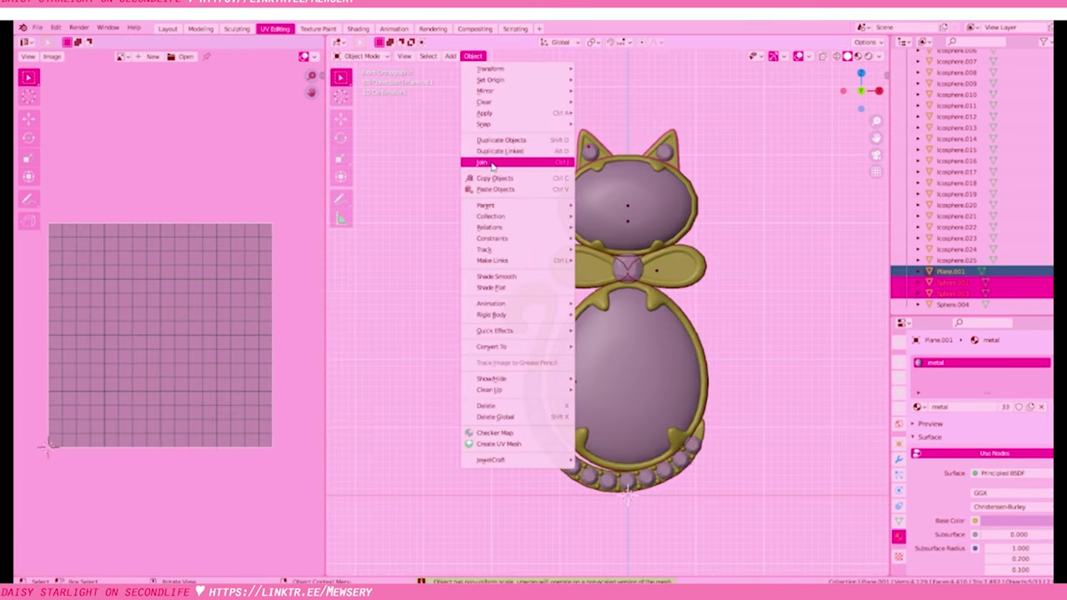
click(500, 161)
key(ctrl+j)
key(KP_Decimal)
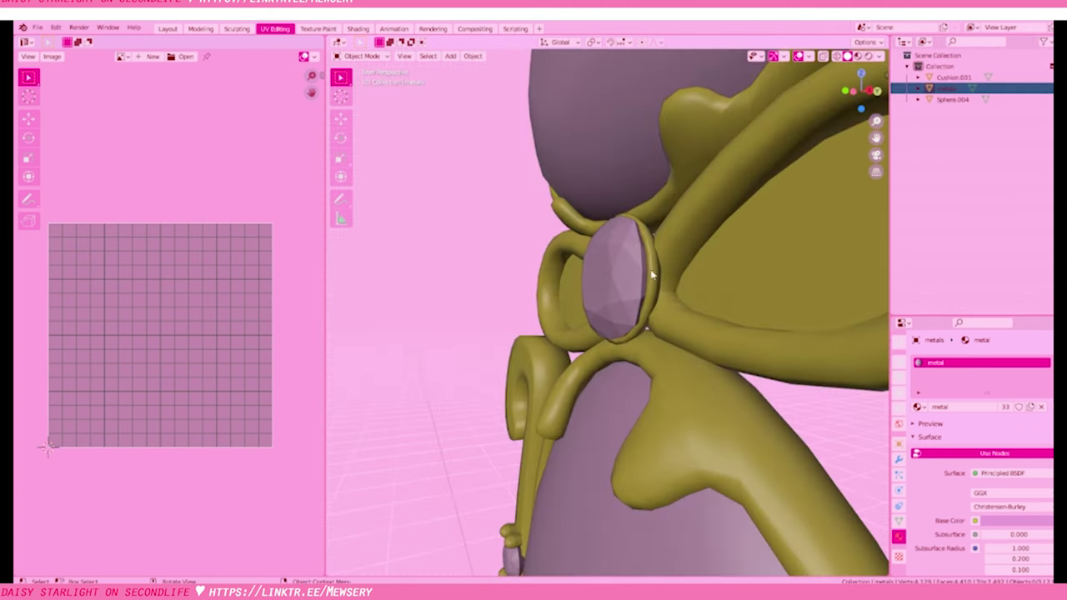
middle_drag(634, 250, 540, 208)
key(ctrl+j)
scroll(540, 208, down, 5)
key(KP_1)
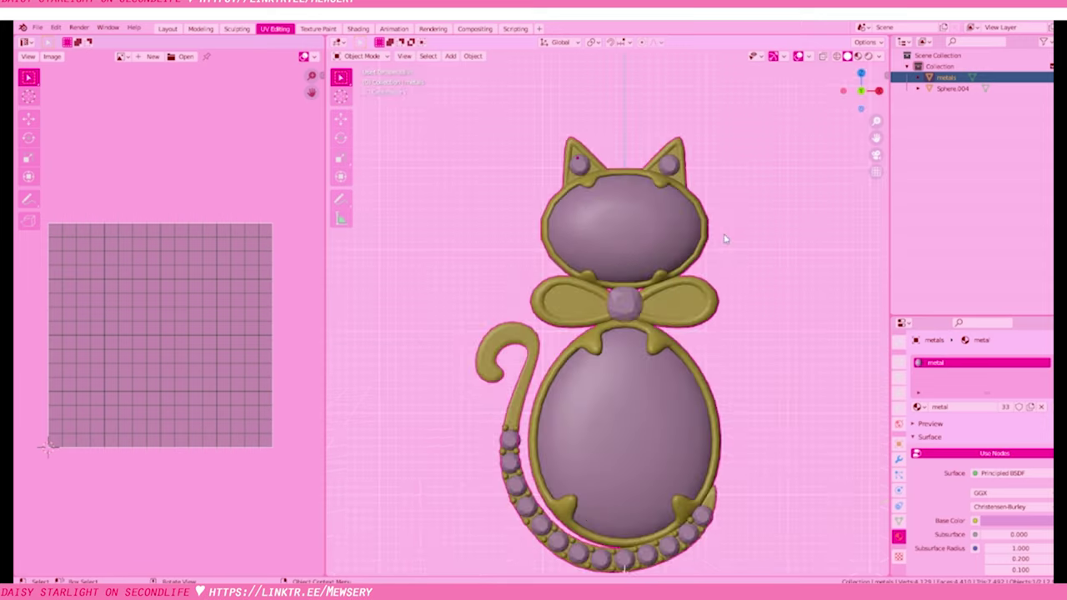
Select both the gems and metals objects, framing the whole cat, back in Object Mode
click(950, 88)
key(KP_Decimal)
key(a)
key(Home)
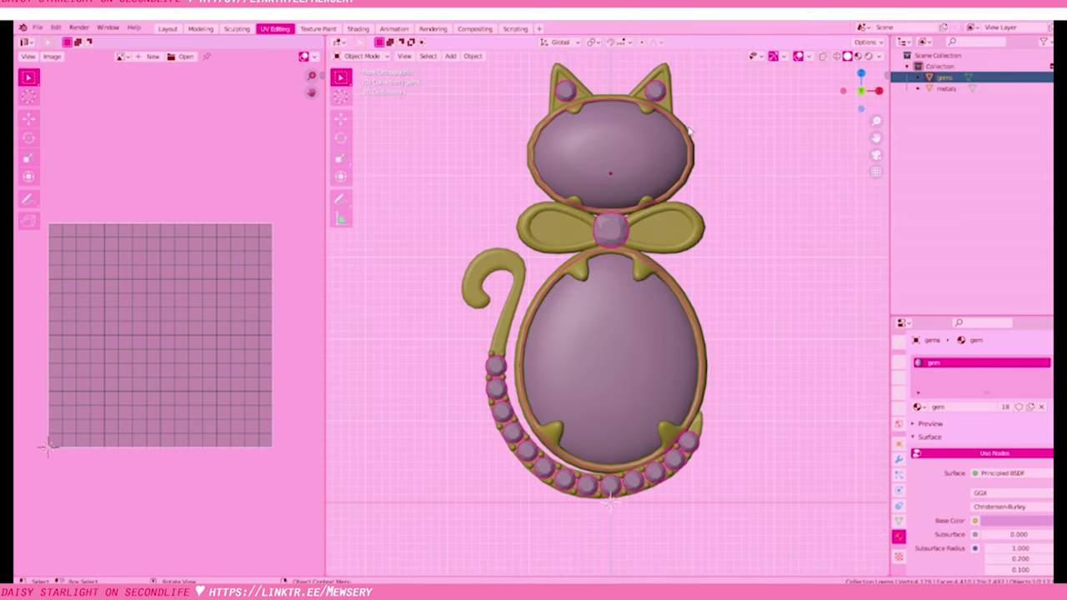
key(Tab)
key(u)
click(655, 136)
key(Tab)
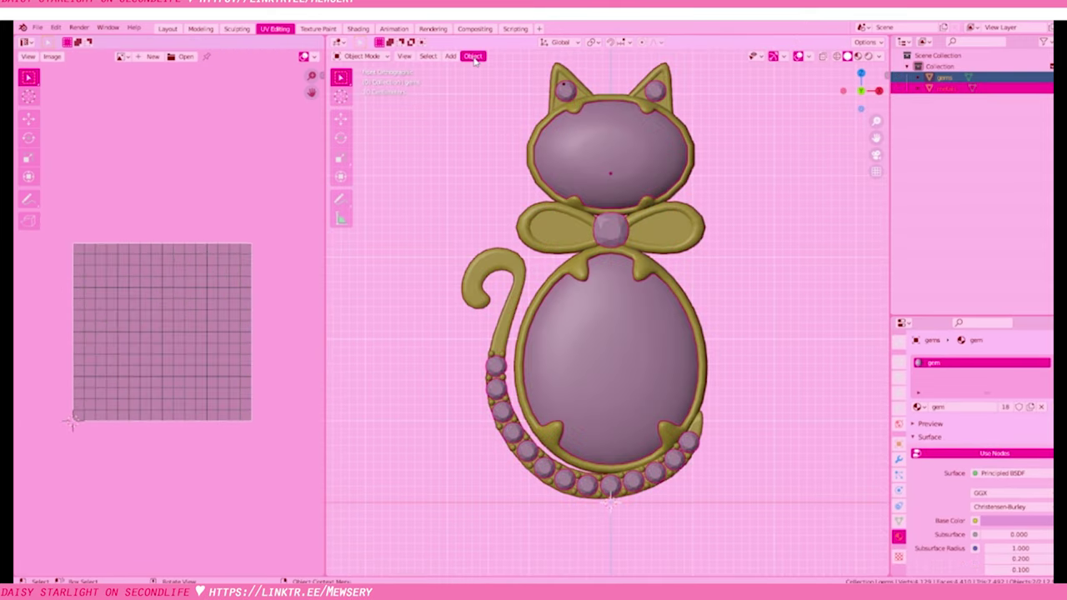
Apply All Transforms to the gems and metals objects from the Object menu
click(473, 56)
click(632, 141)
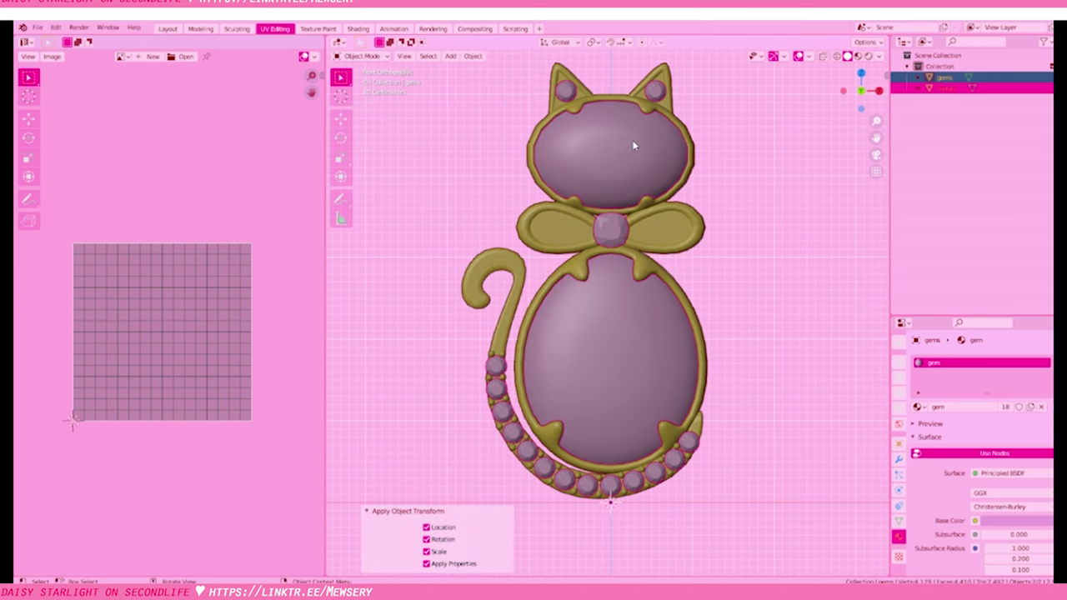
click(472, 56)
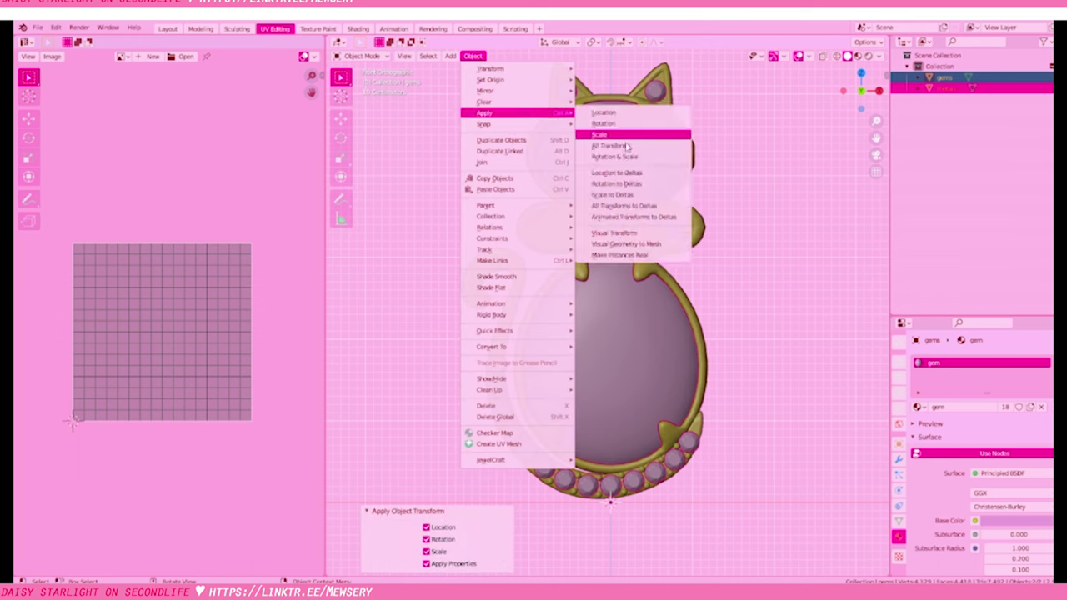
key(Tab)
key(u)
click(611, 115)
key(Tab)
Check the model from a side view and save the file
scroll(633, 221, down, 2)
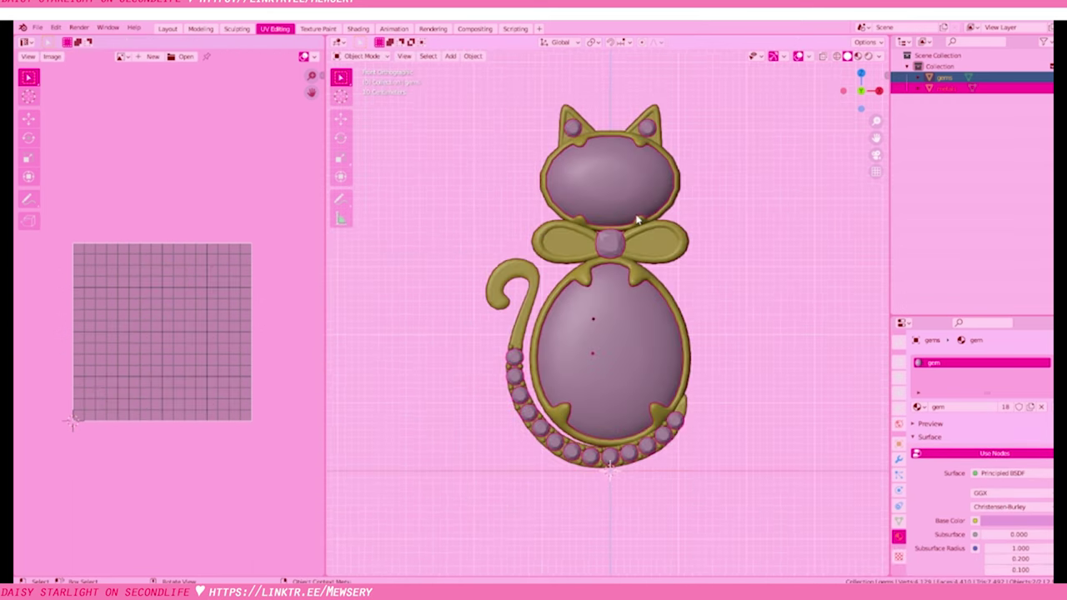
scroll(636, 223, down, 1)
scroll(663, 248, down, 1)
middle_drag(701, 288, 658, 313)
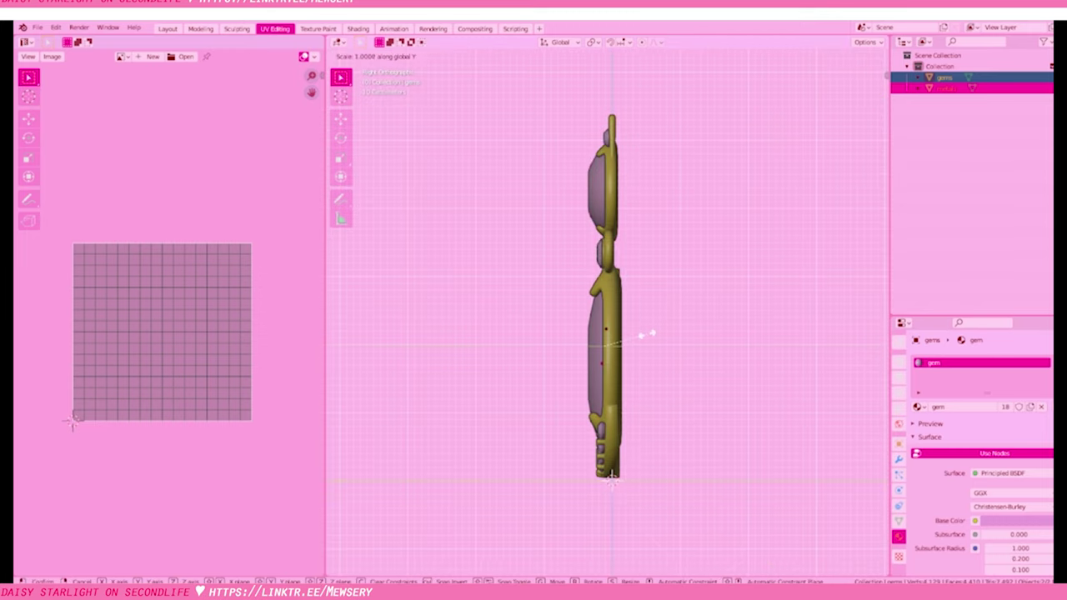
click(656, 334)
key(Tab)
key(ctrl+s)
Select the metals object and add the gems object to the selection
key(KP_1)
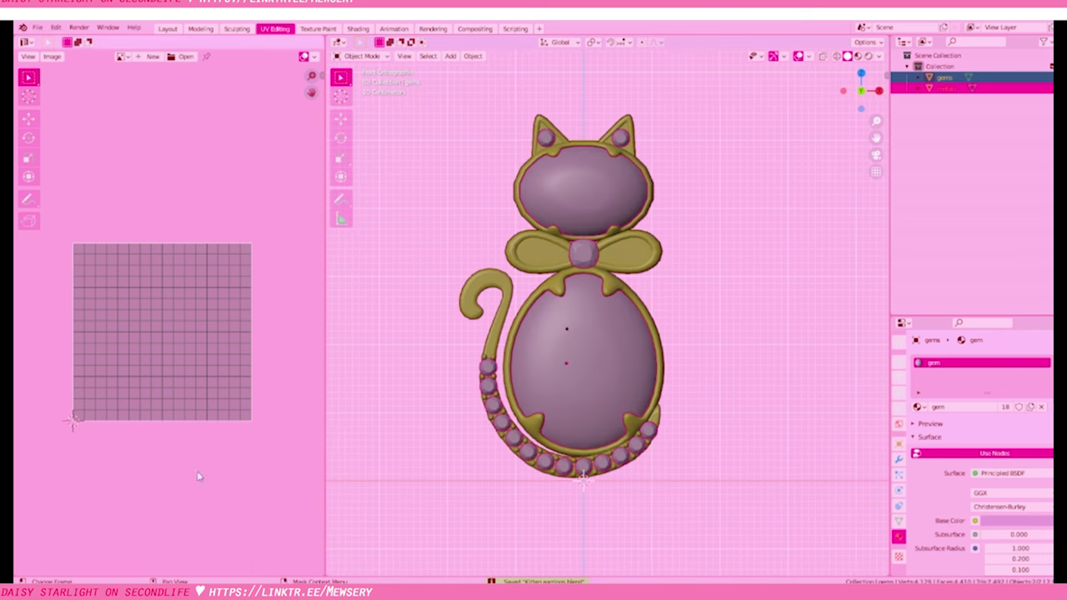
middle_drag(633, 317, 746, 434)
key(KP_1)
click(608, 285)
key(Tab)
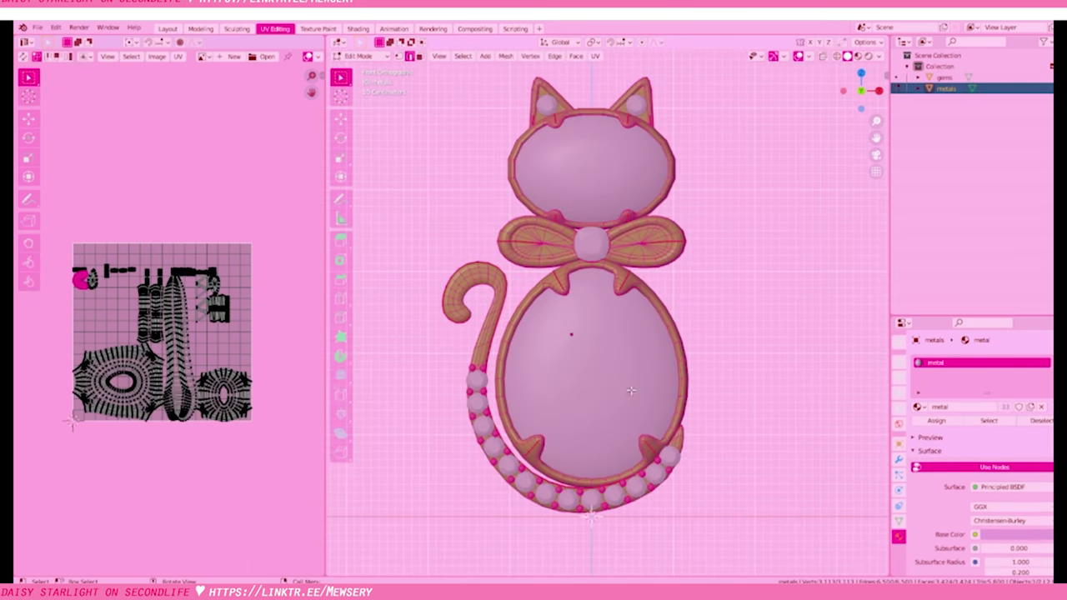
key(Tab)
key(Tab)
key(u)
click(650, 306)
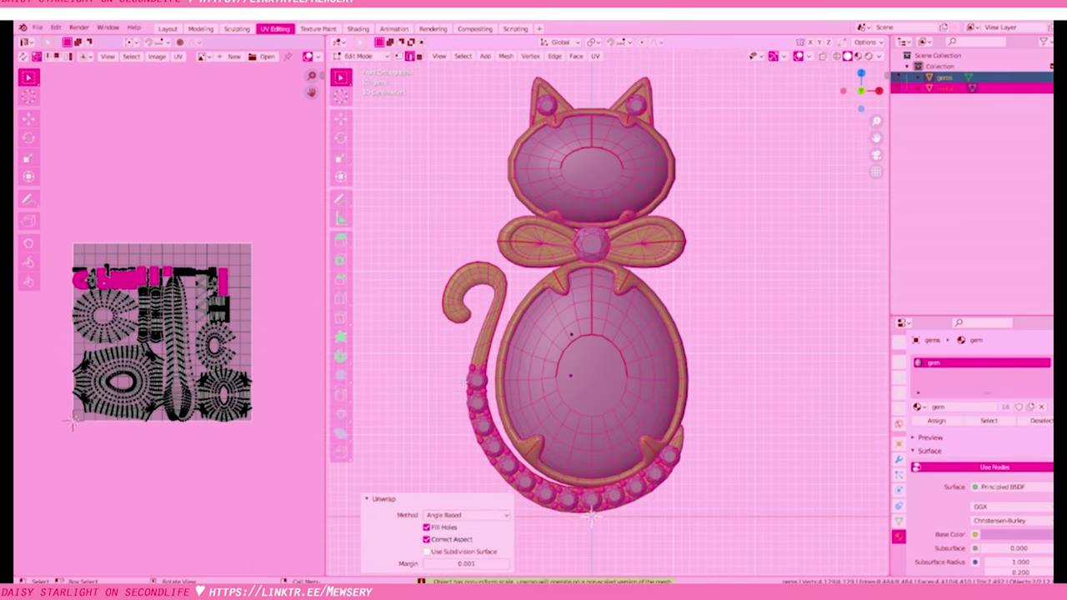
Unwrap all geometry of both meshes and widen the UV editor
key(Tab)
click(472, 56)
key(Tab)
key(u)
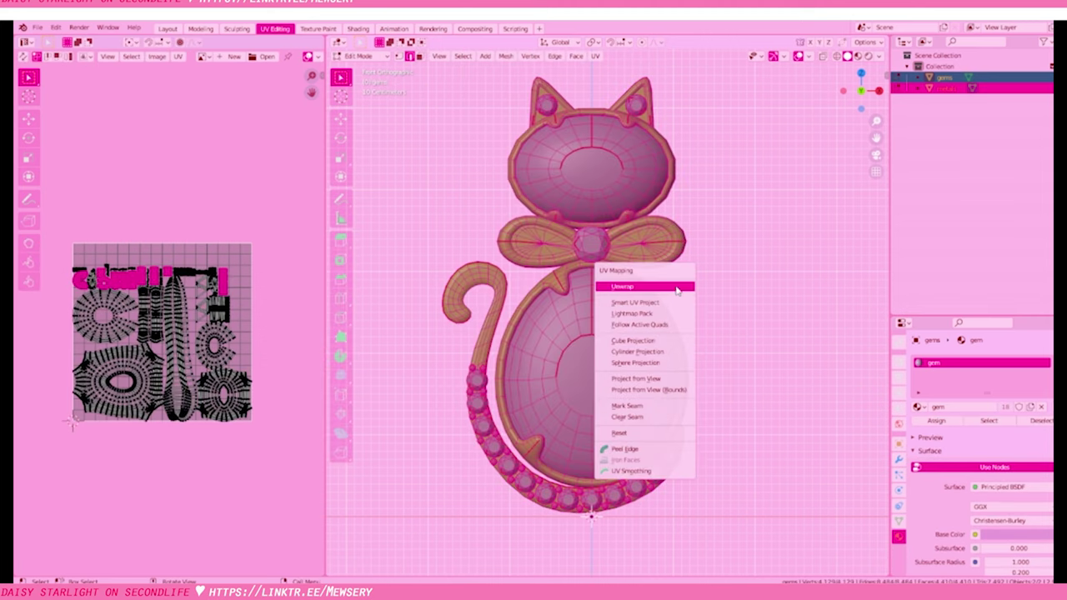
click(676, 291)
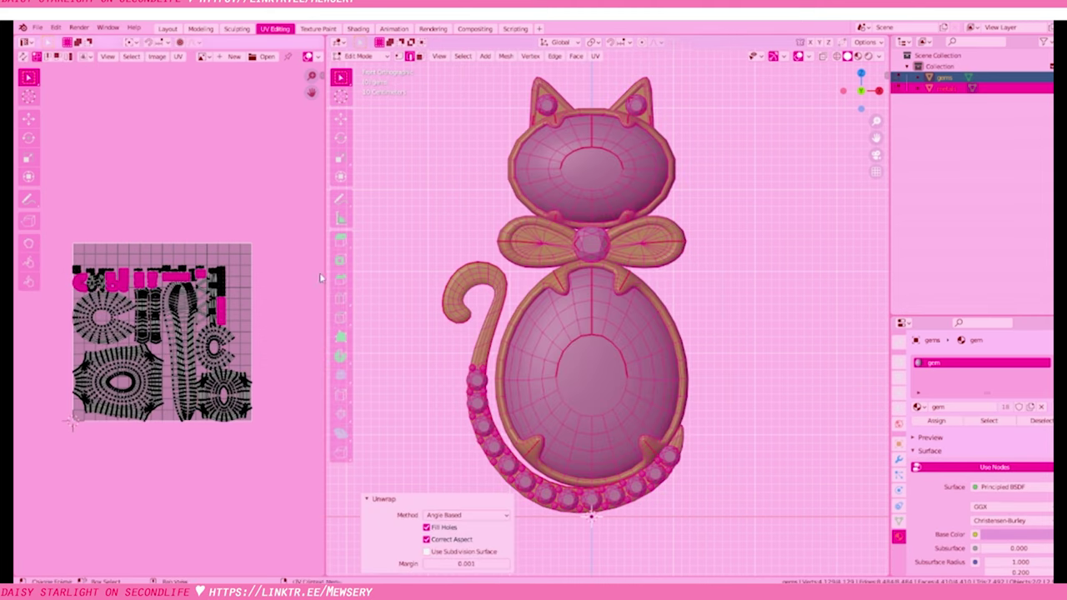
drag(319, 278, 391, 278)
Unwrap one linked gem piece and move its islands above the UV grid
key(alt+a)
key(l)
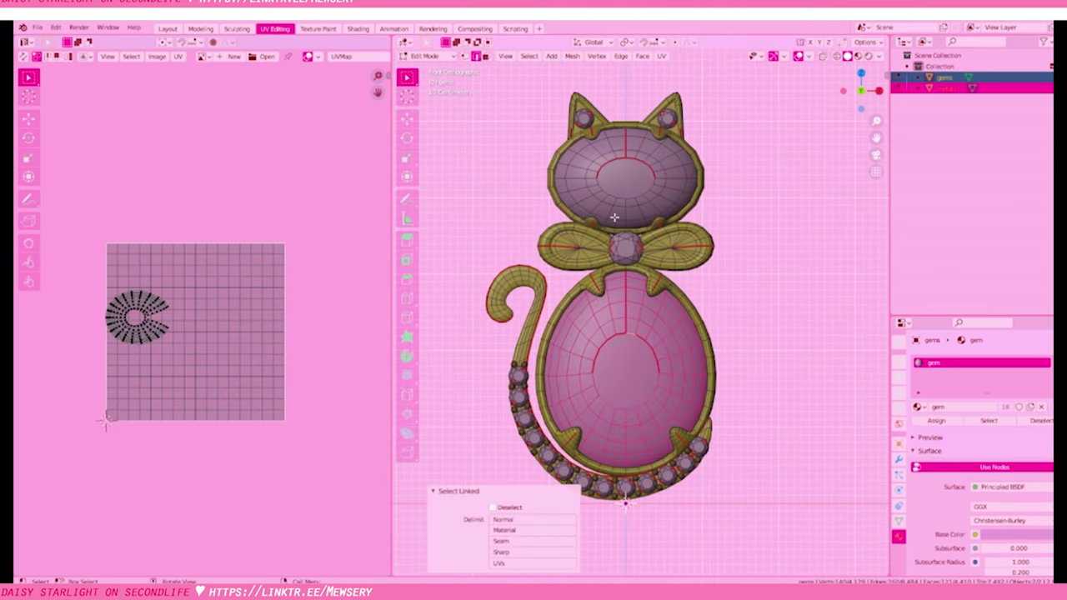
key(u)
key(Return)
key(a)
key(g)
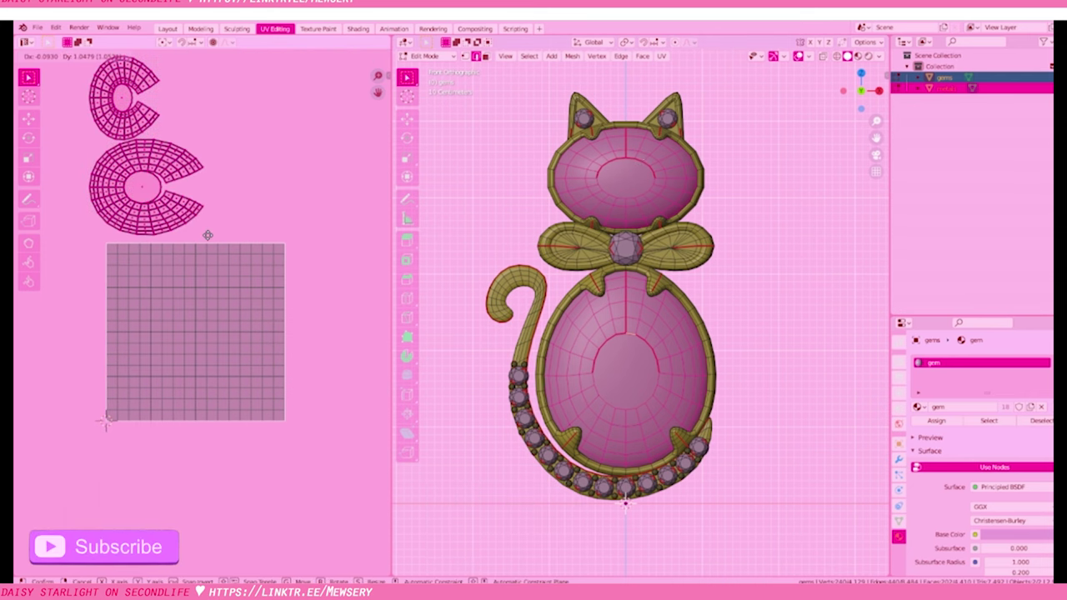
click(627, 246)
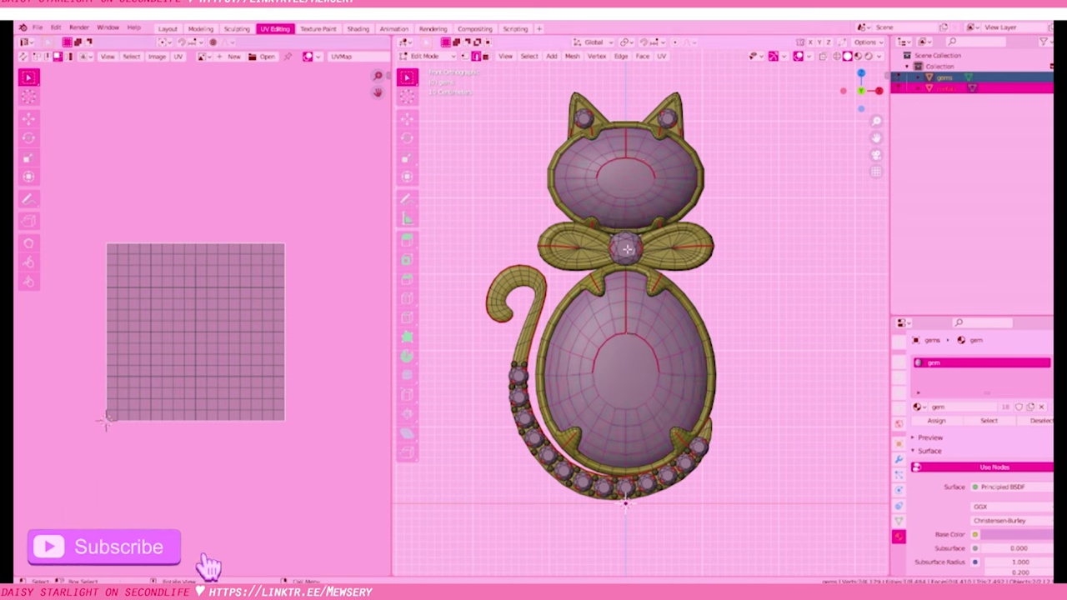
Unwrap the linked metal body frame and move its islands right of the grid
key(l)
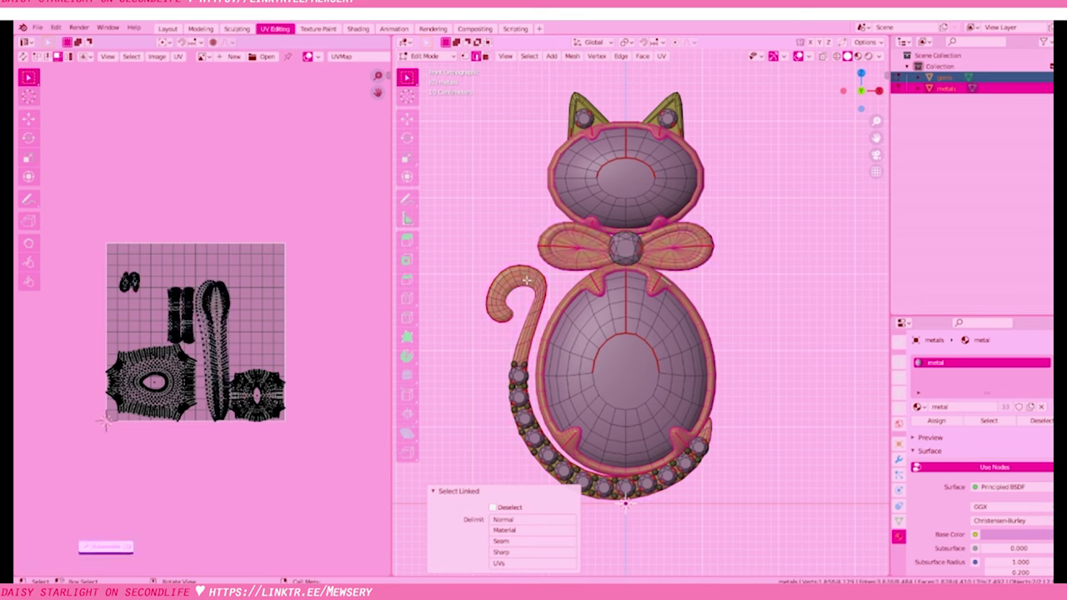
key(u)
key(Return)
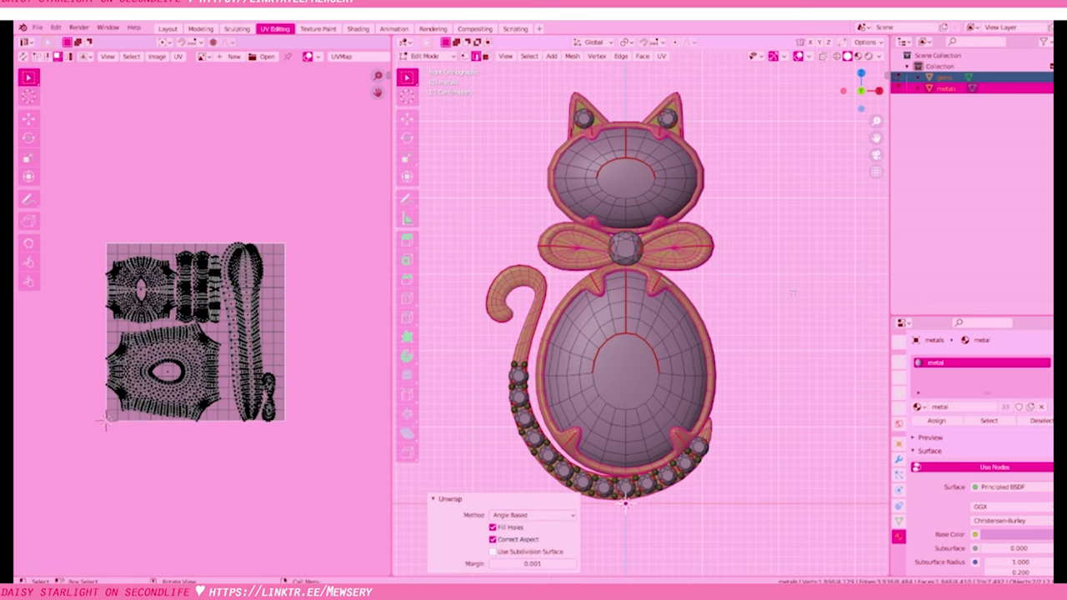
key(a)
key(g)
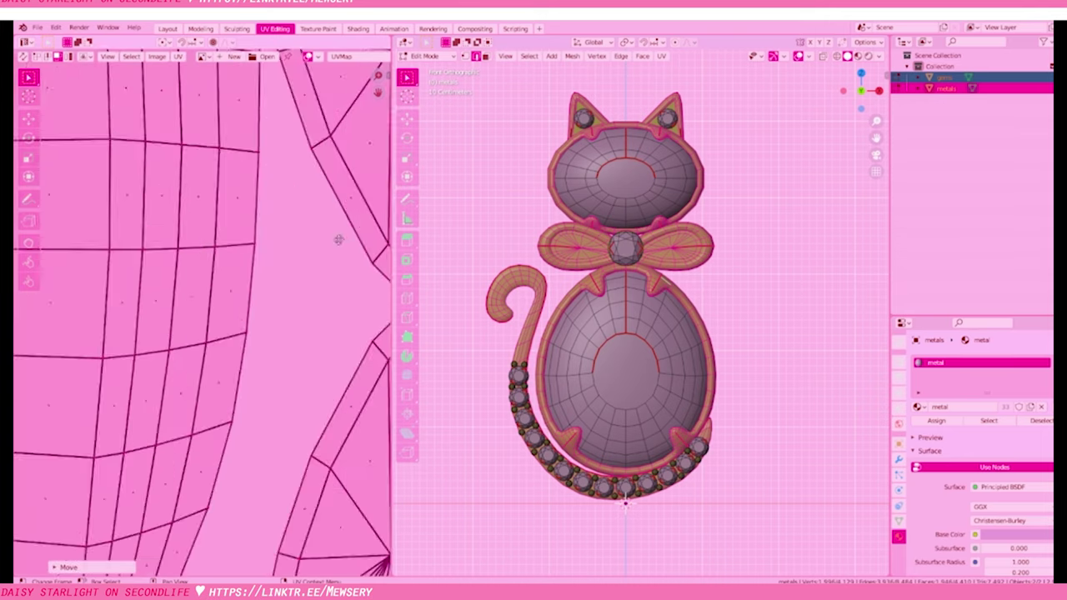
click(124, 246)
key(g)
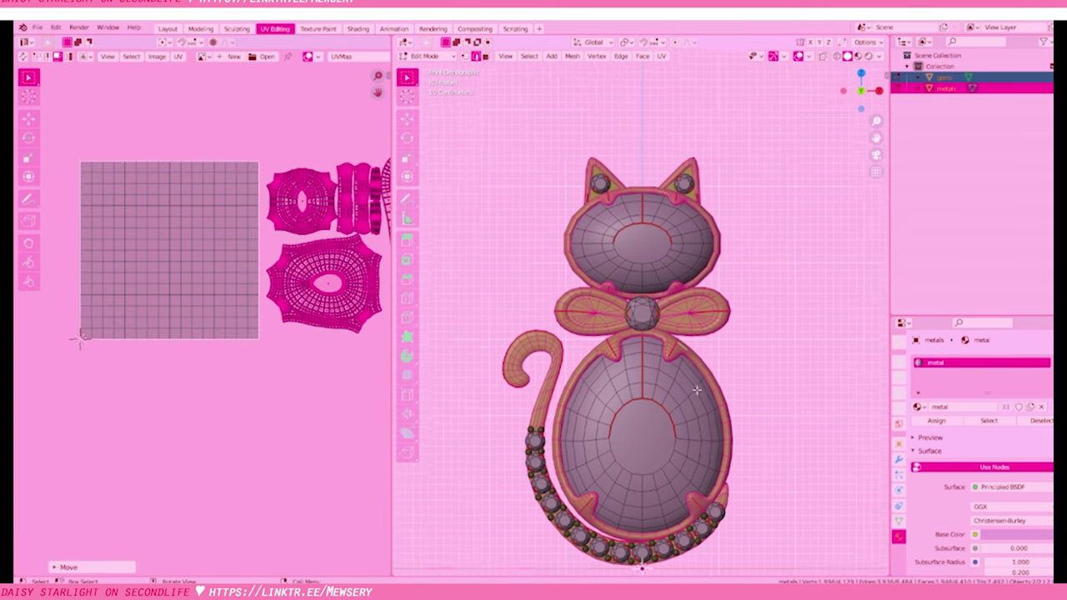
In the gems object, unwrap the linked ear gems and move their islands below the grid
key(alt+q)
key(ctrl+l)
scroll(642, 350, up, 2)
scroll(783, 435, down, 2)
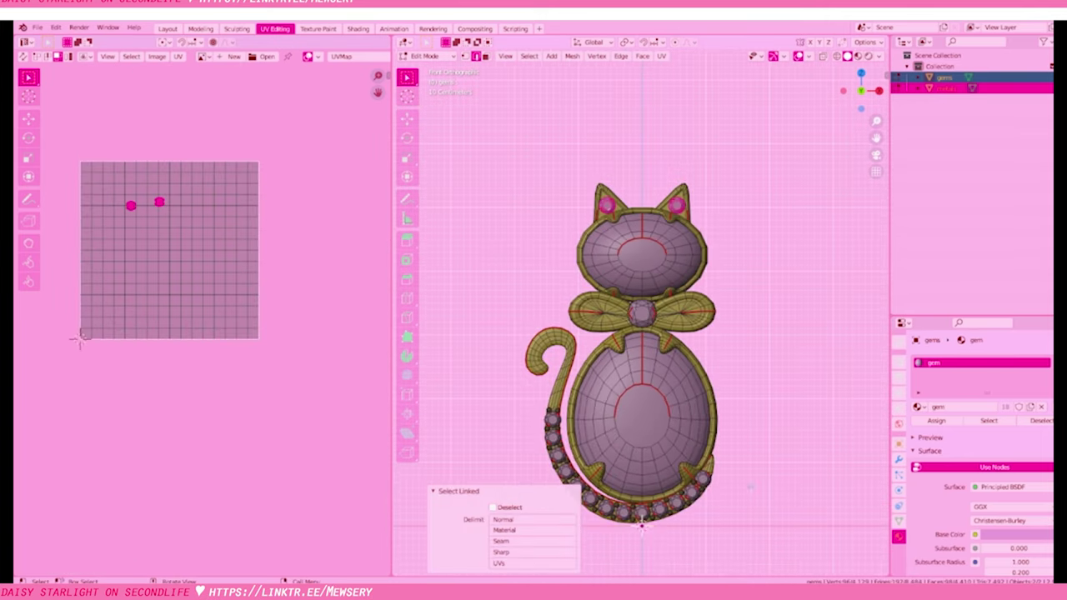
scroll(602, 336, up, 3)
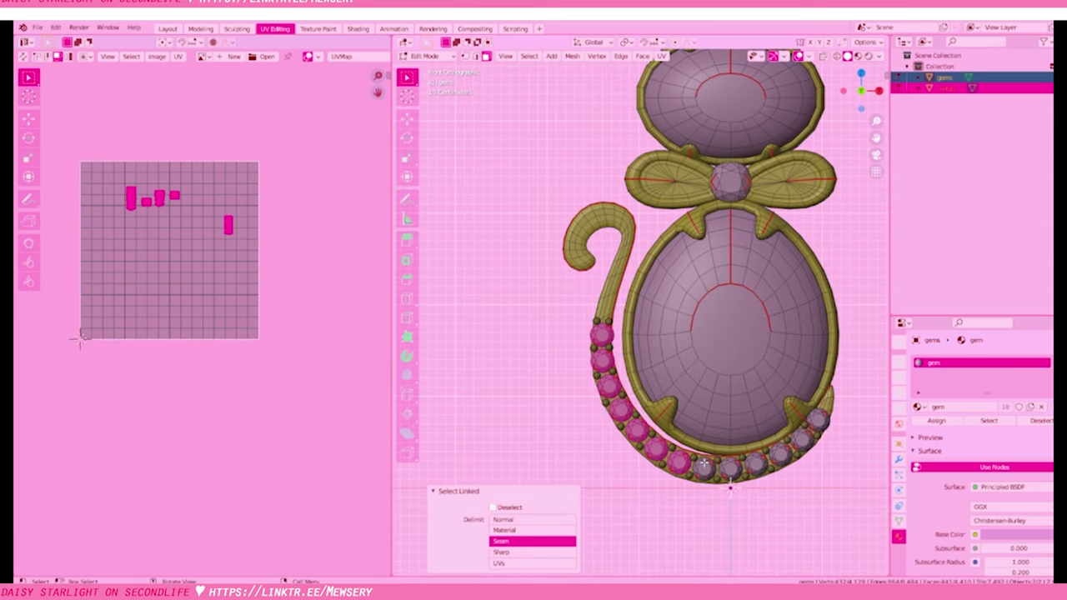
key(u)
click(783, 384)
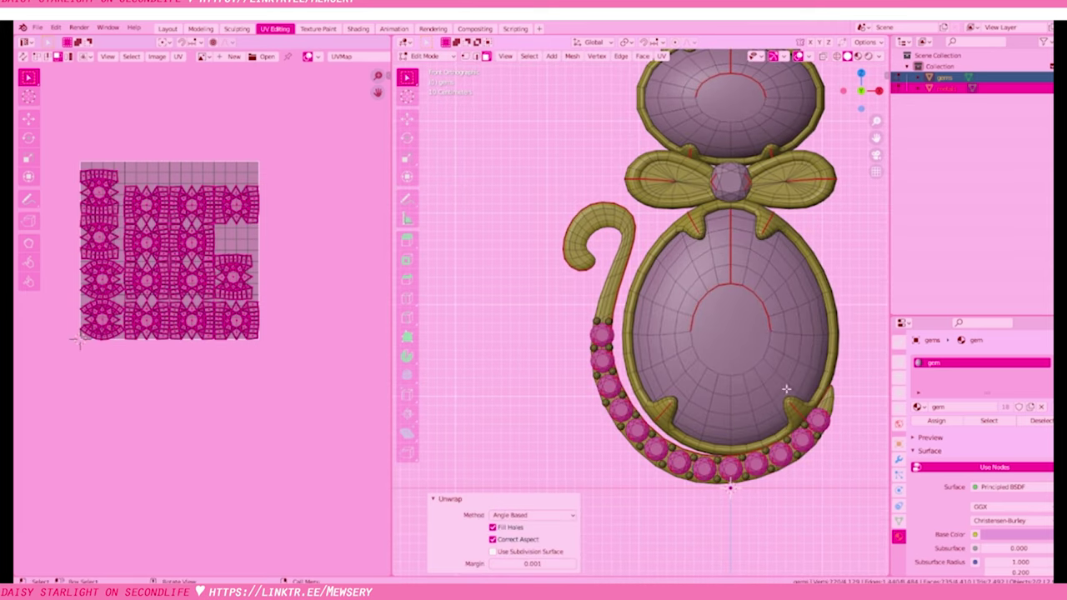
key(g)
key(Return)
In the metals object, unwrap a linked piece into a fan island placed below the grid
key(alt+q)
key(a)
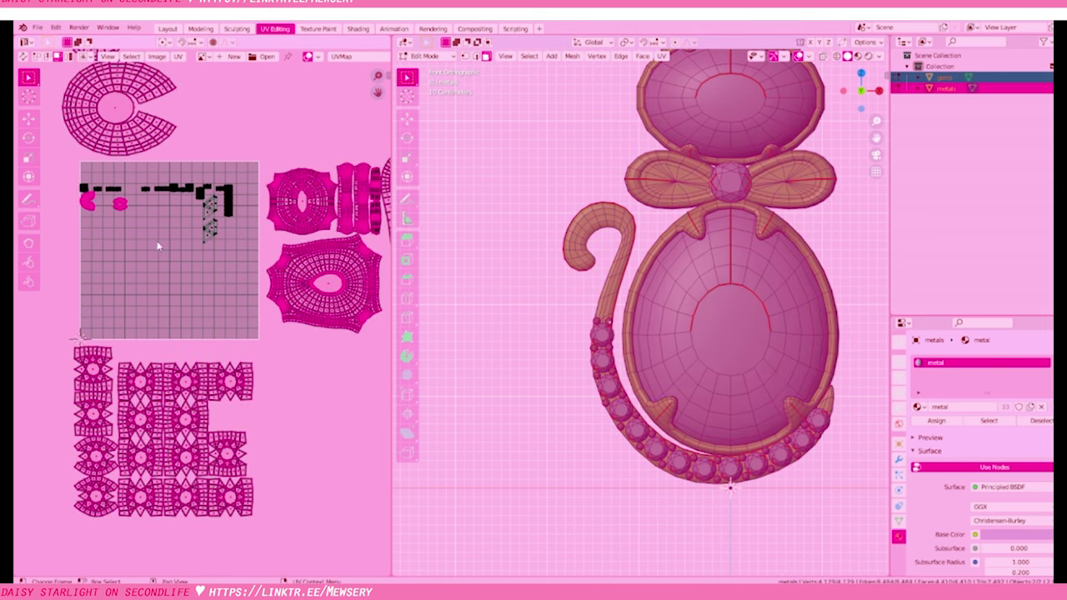
middle_drag(250, 334, 286, 370)
scroll(286, 370, up, 3)
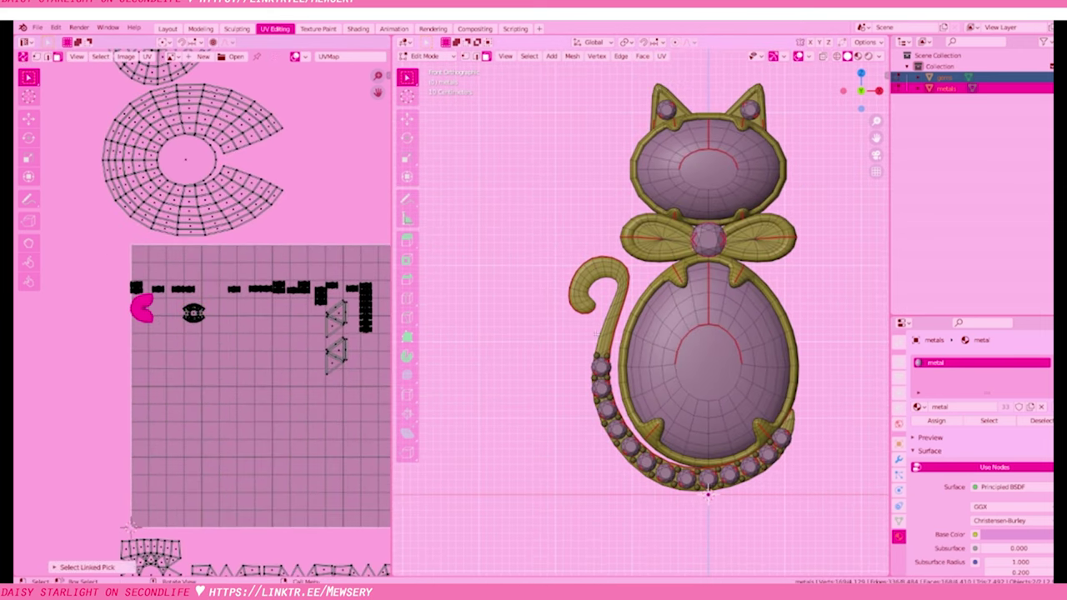
key(u)
click(490, 350)
scroll(209, 334, down, 3)
key(alt+h)
key(g)
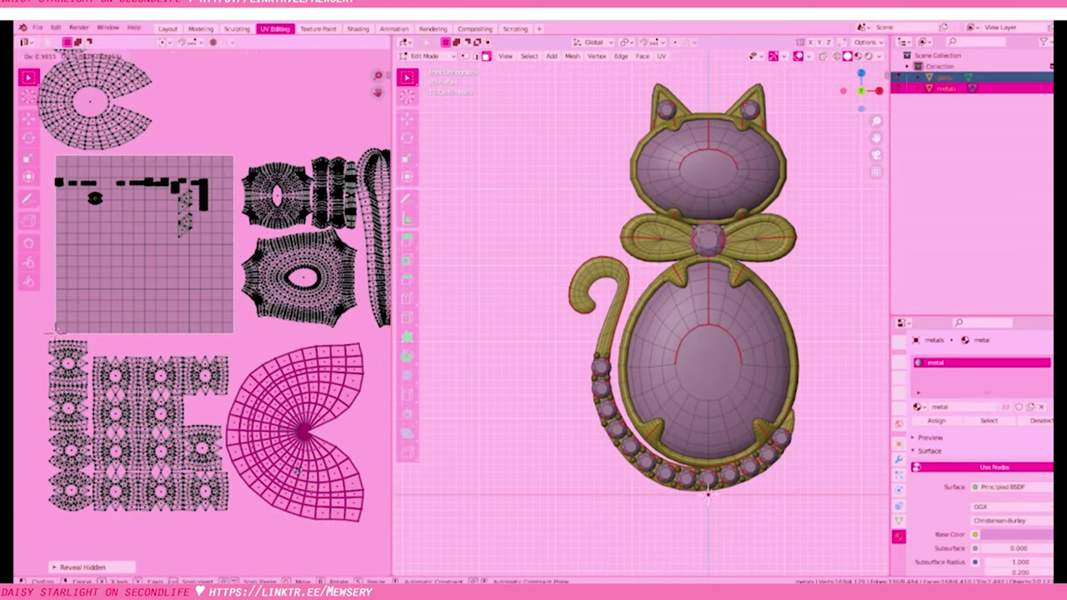
scroll(296, 470, up, 3)
Move the bow gem's UV island lower in the UV editor
click(183, 320)
scroll(209, 333, down, 3)
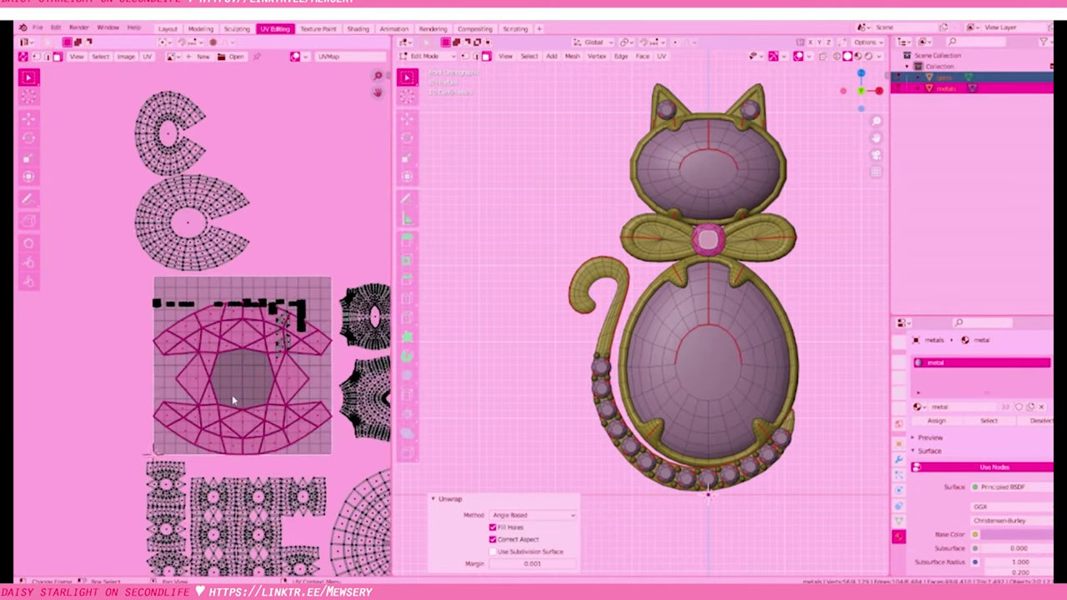
scroll(208, 334, down, 2)
key(g)
click(192, 450)
scroll(272, 322, up, 4)
scroll(250, 308, down, 2)
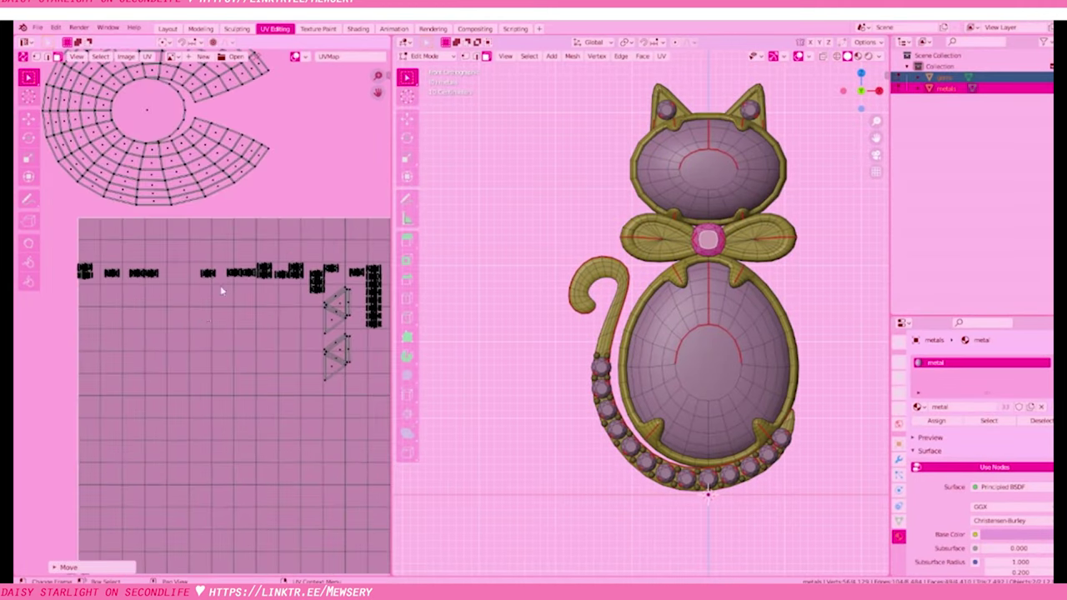
key(KP_3)
key(KP_1)
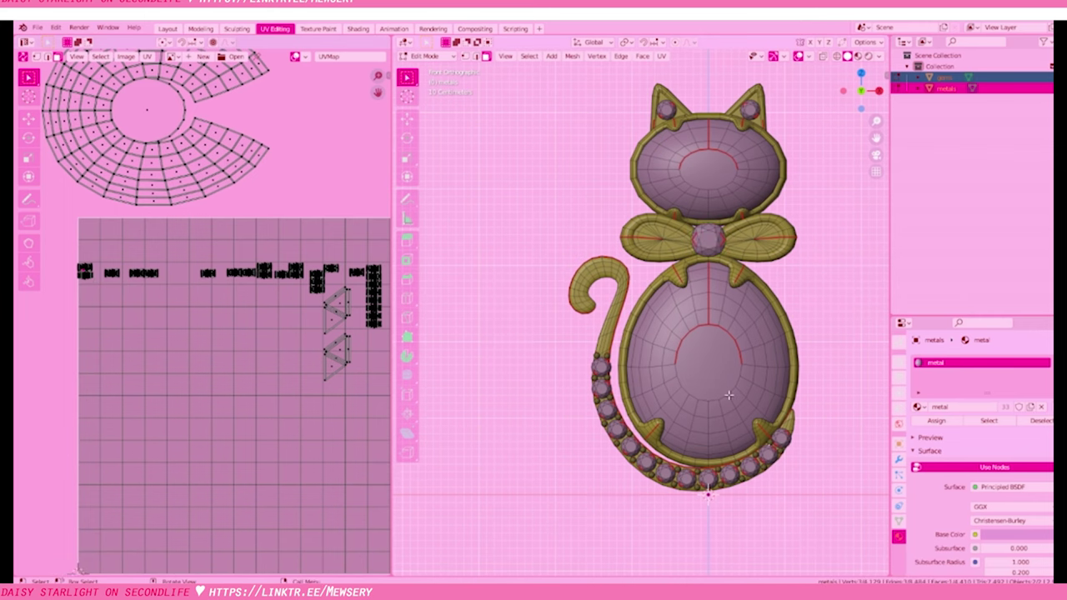
middle_drag(345, 357, 298, 326)
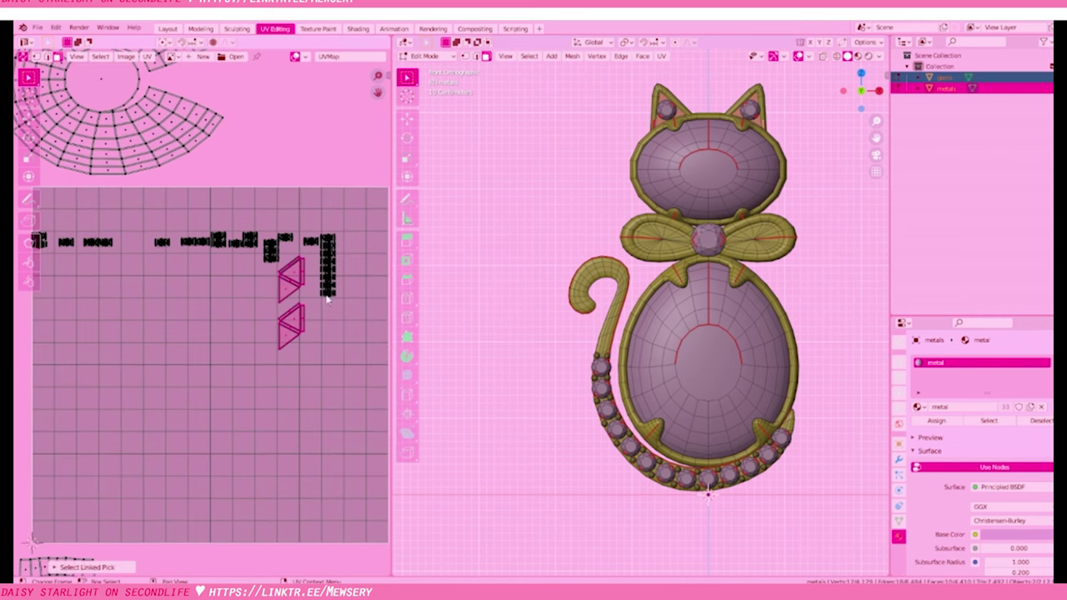
scroll(327, 300, down, 4)
Unwrap the triangular metal piece and move its new island to the top
key(u)
click(492, 251)
scroll(167, 450, down, 2)
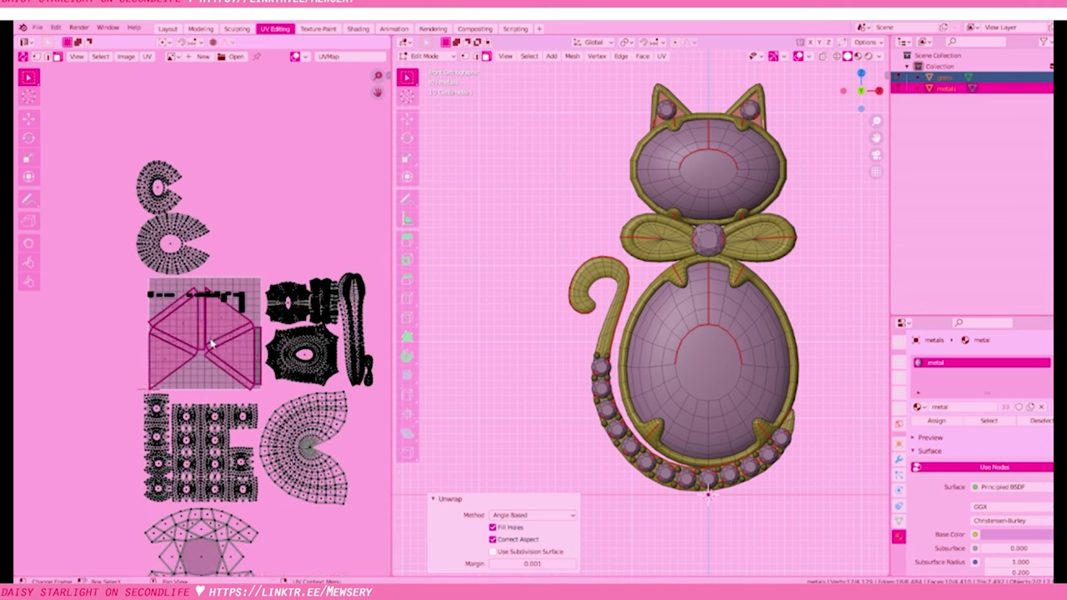
key(g)
click(232, 327)
scroll(232, 326, up, 1)
scroll(195, 329, up, 3)
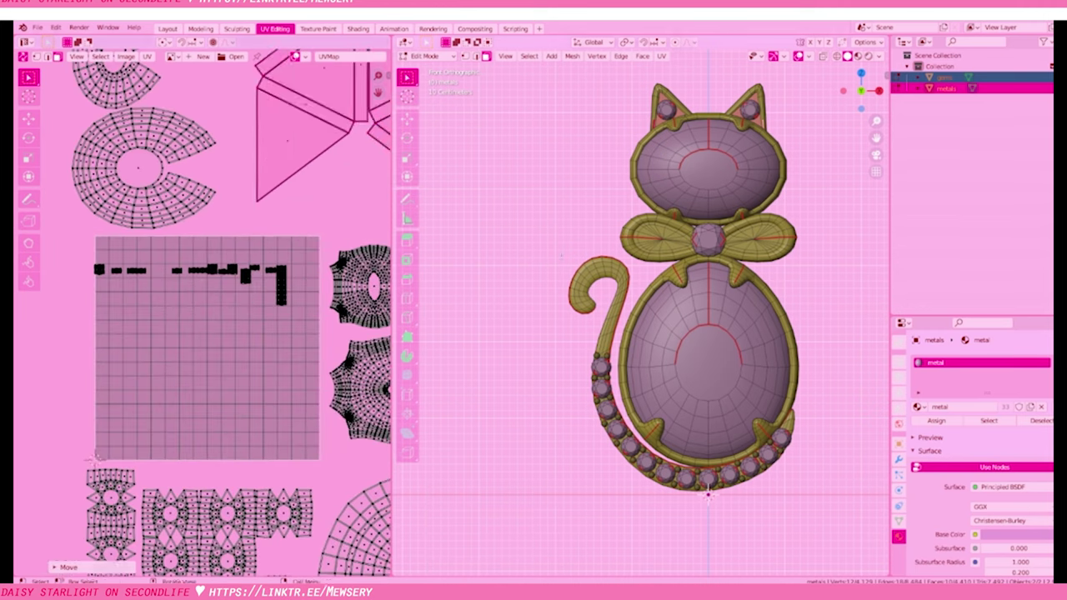
middle_drag(277, 281, 311, 283)
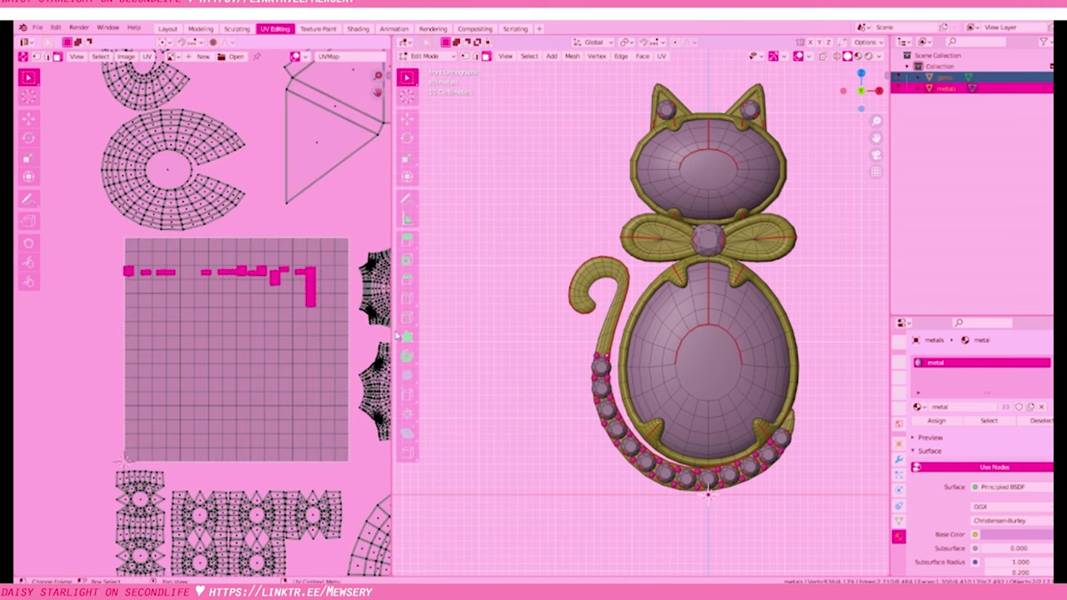
Unwrap the selected tail pieces and move the new islands off the grid island
key(u)
click(527, 348)
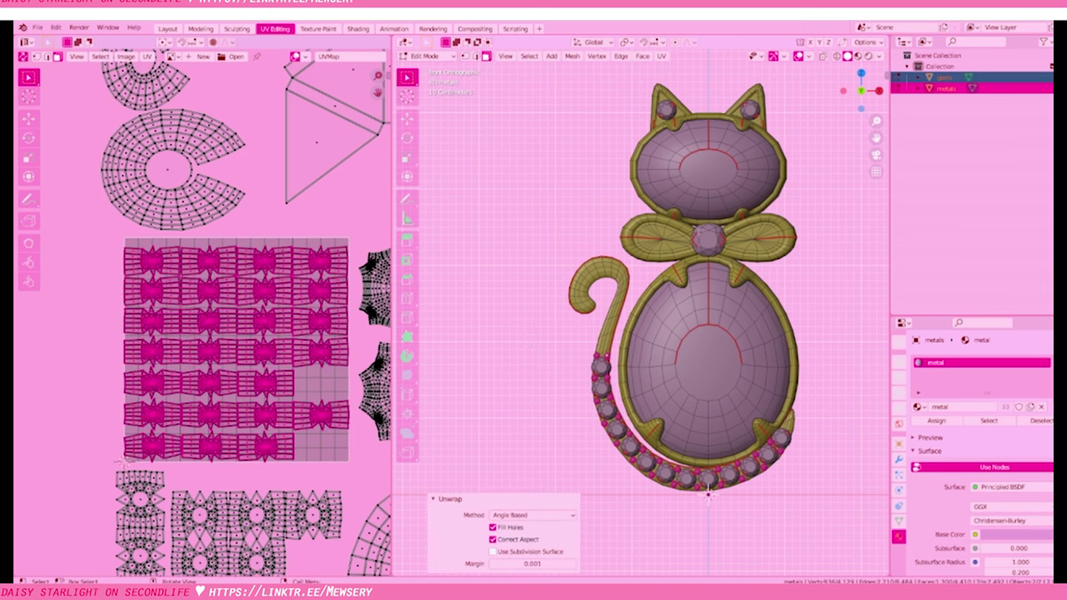
drag(391, 250, 525, 250)
key(g)
click(250, 300)
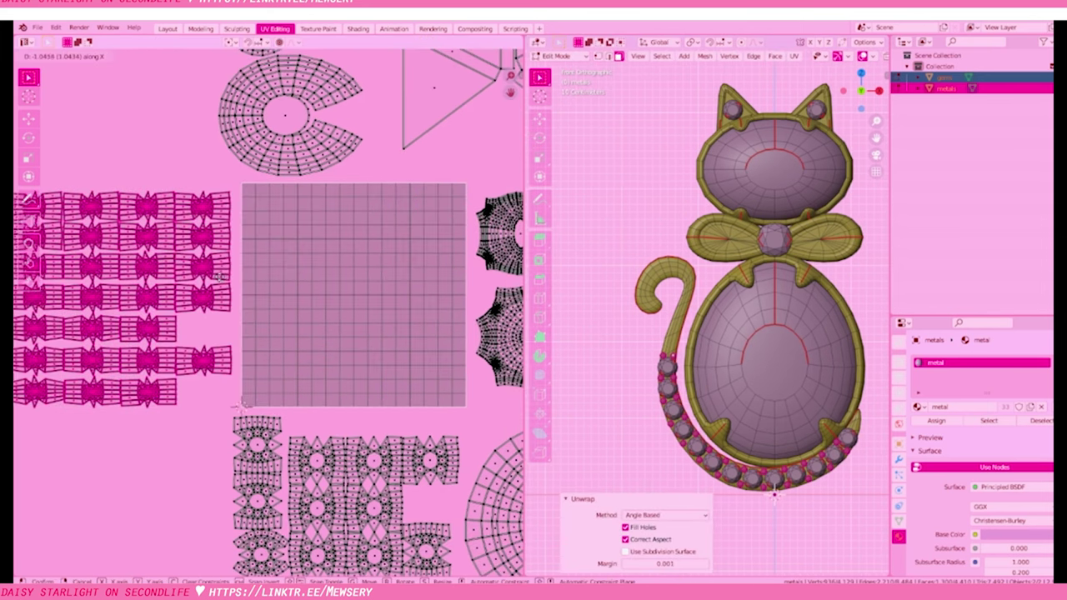
middle_drag(375, 442, 374, 261)
Scale the tail islands down and move them onto the UV grid
scroll(453, 302, down, 2)
key(s)
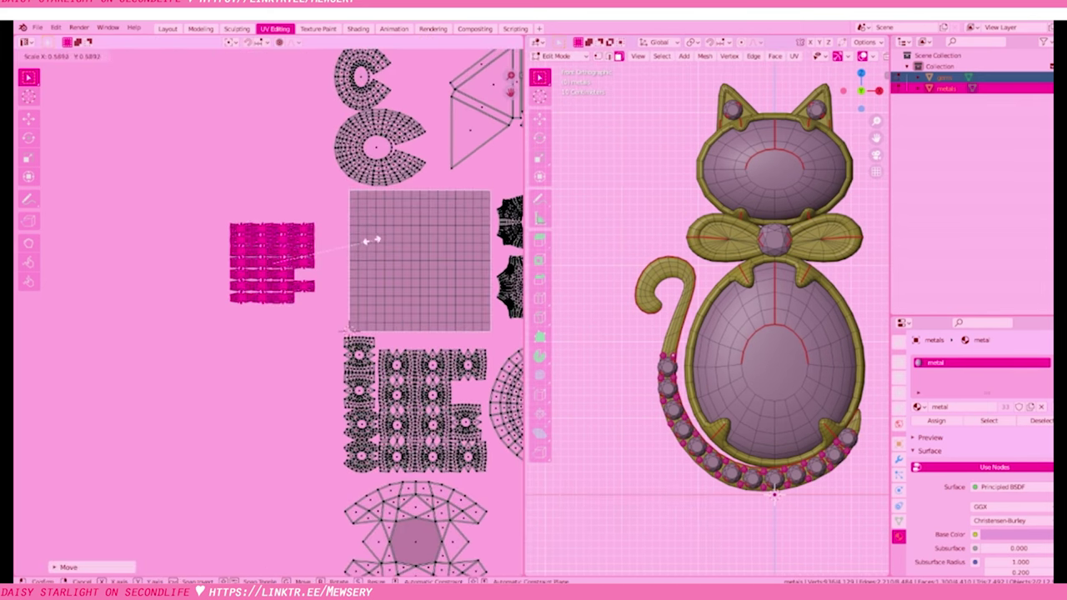
key(g)
click(458, 192)
scroll(307, 271, up, 3)
scroll(307, 271, up, 3)
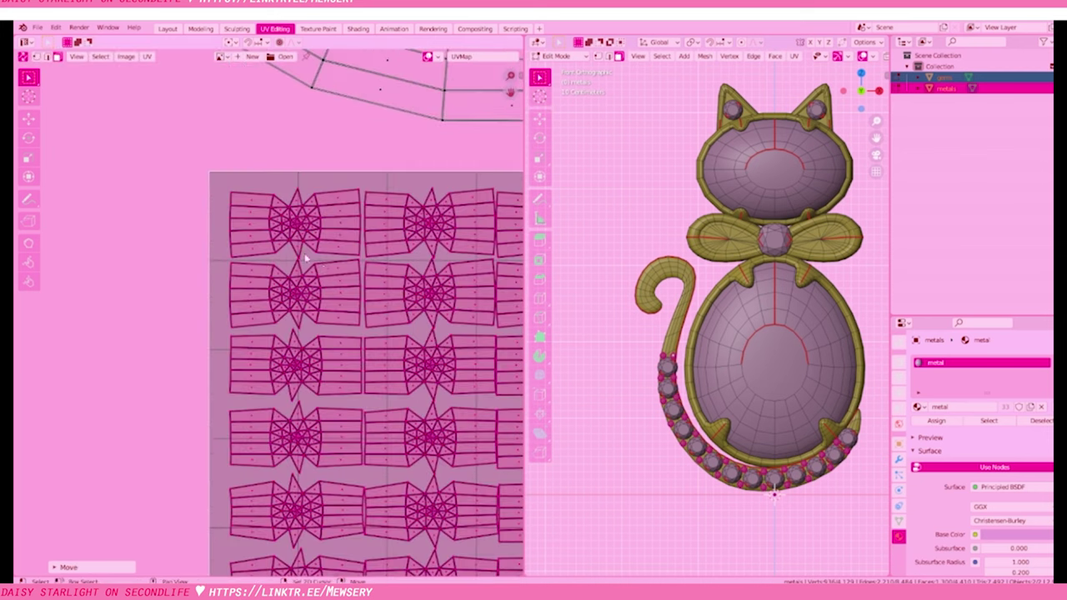
scroll(307, 271, down, 2)
middle_drag(307, 271, 250, 275)
scroll(250, 275, down, 2)
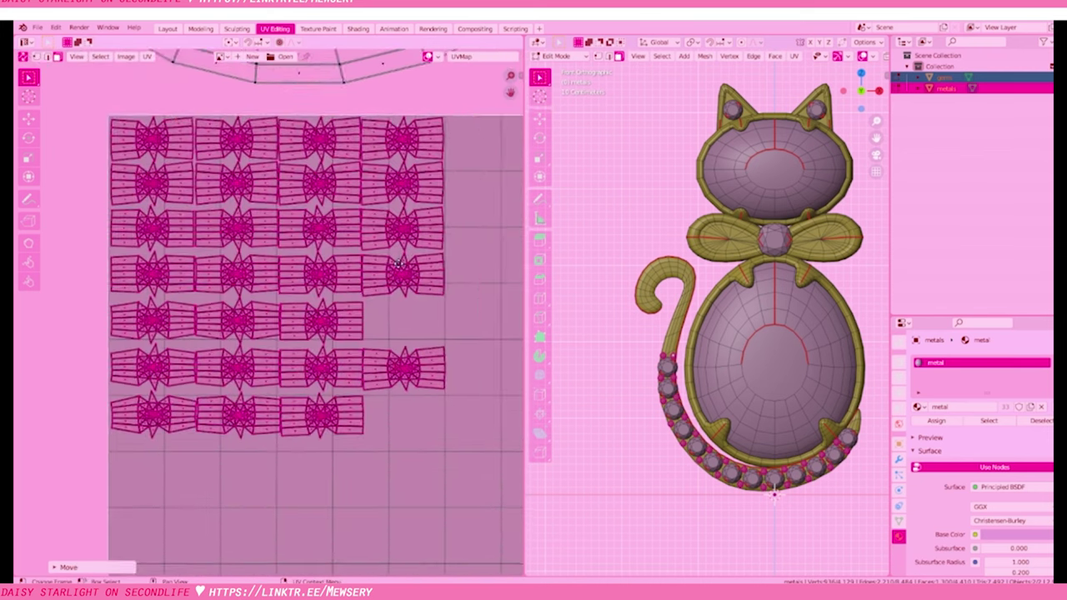
Pick one of the tail islands and move it into place
click(357, 375)
middle_drag(393, 311, 454, 244)
key(g)
click(209, 391)
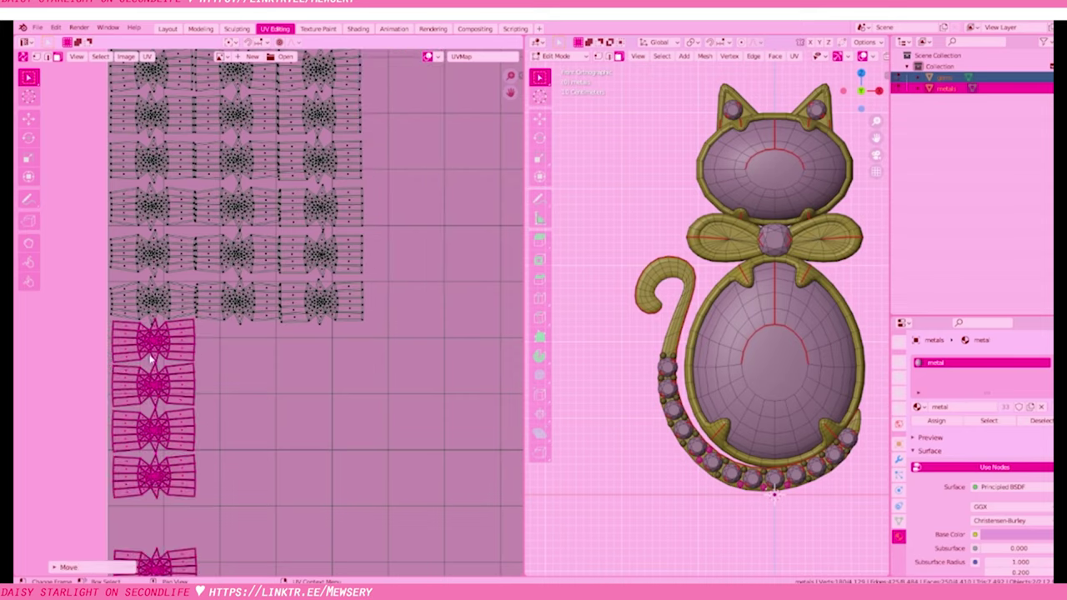
scroll(371, 345, up, 4)
scroll(371, 352, down, 2)
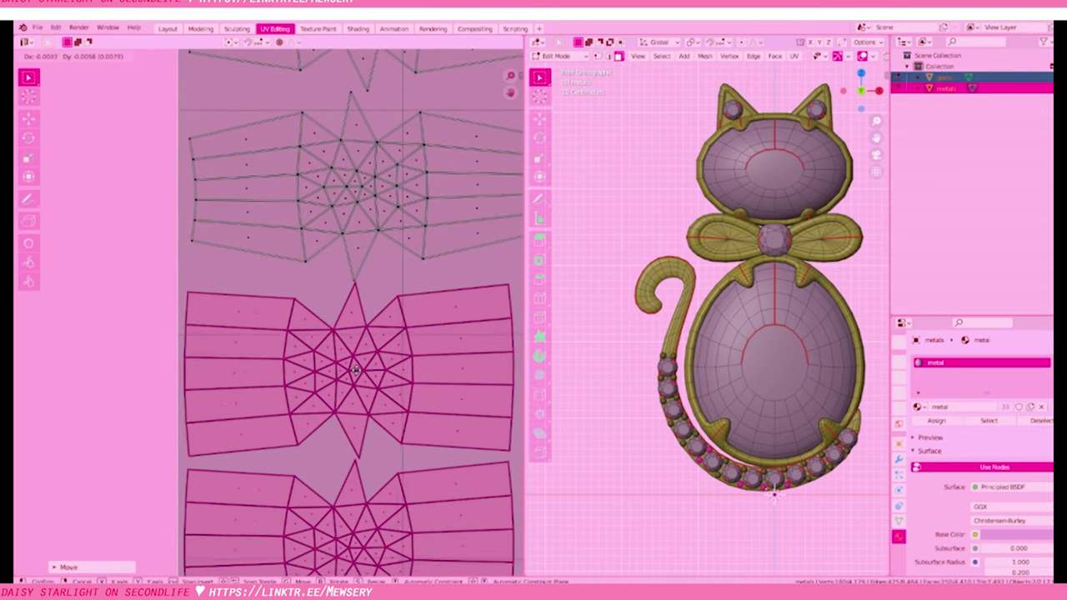
scroll(334, 358, down, 2)
Select a whole linked tail island and reposition it up and right
key(l)
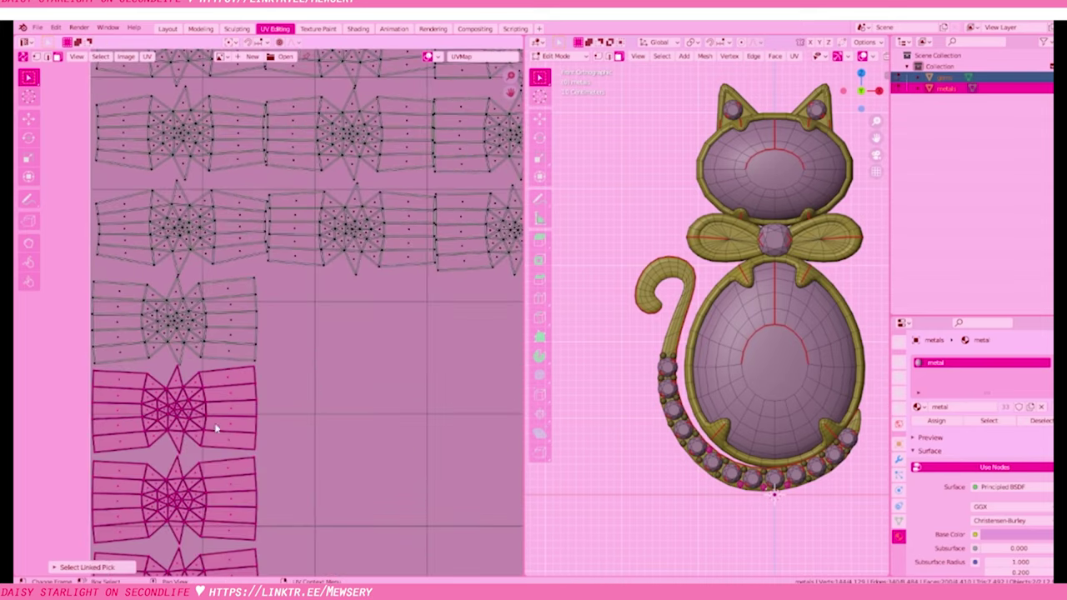
key(g)
click(377, 442)
key(ctrl+z)
key(g)
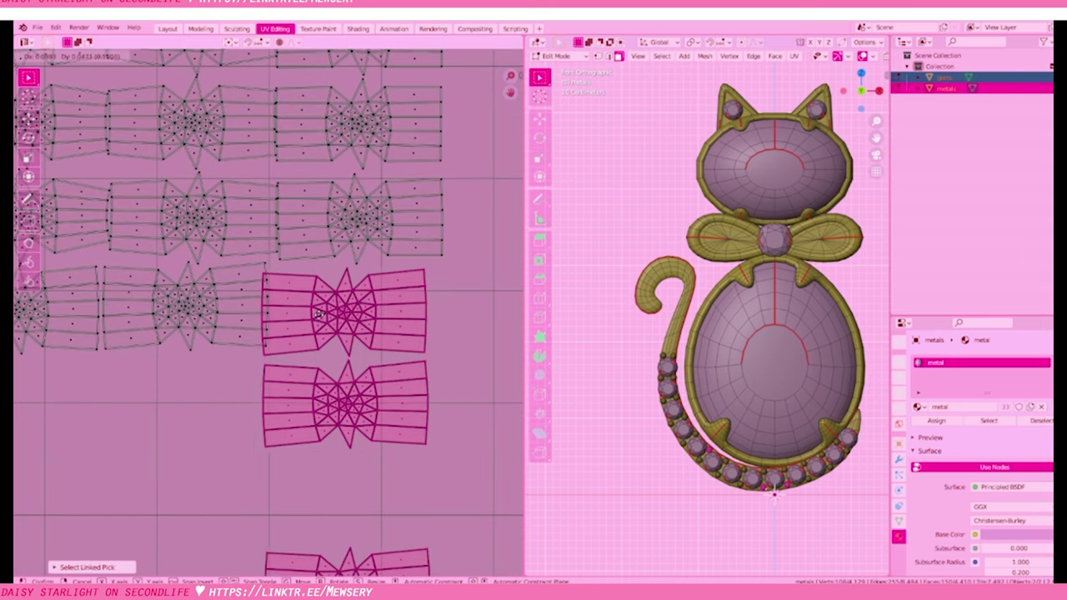
Move another linked tail island into its column
key(l)
scroll(336, 321, down, 3)
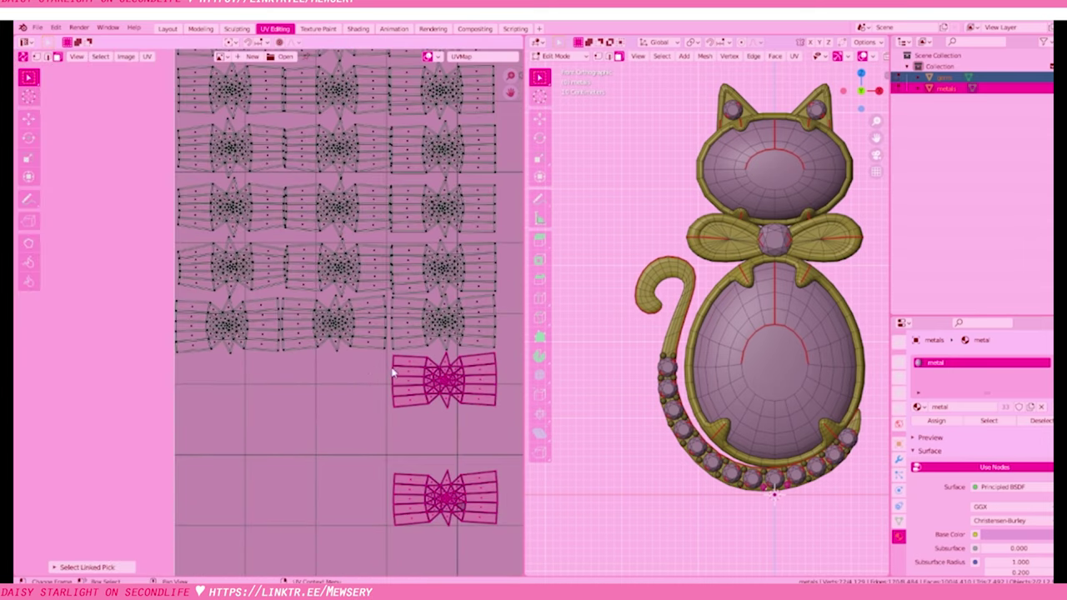
key(g)
scroll(250, 375, up, 3)
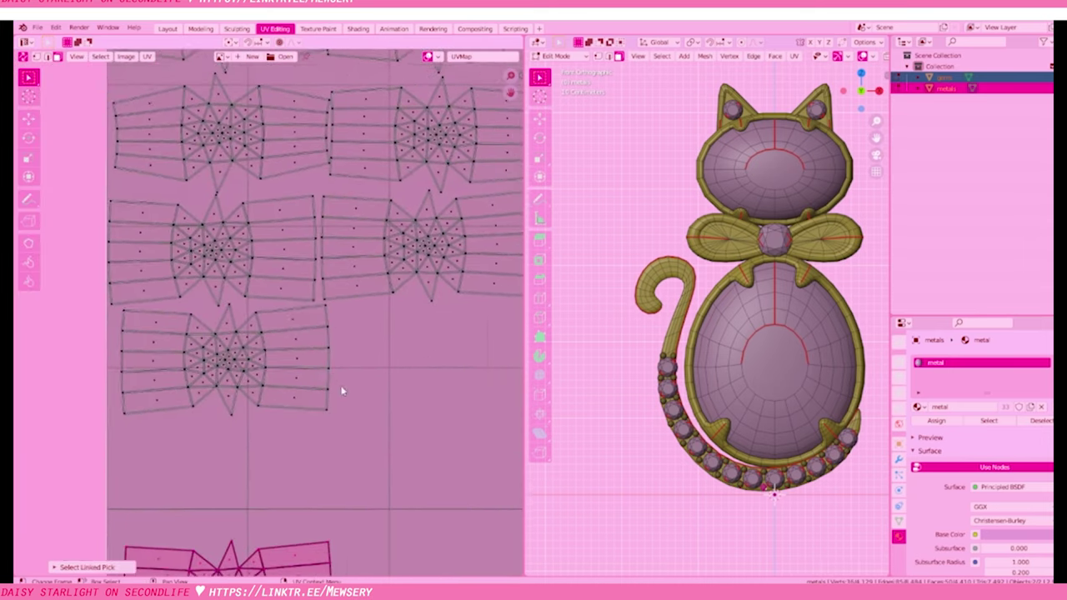
click(290, 315)
key(g)
click(308, 293)
Save the file with Ctrl+S
scroll(308, 294, down, 3)
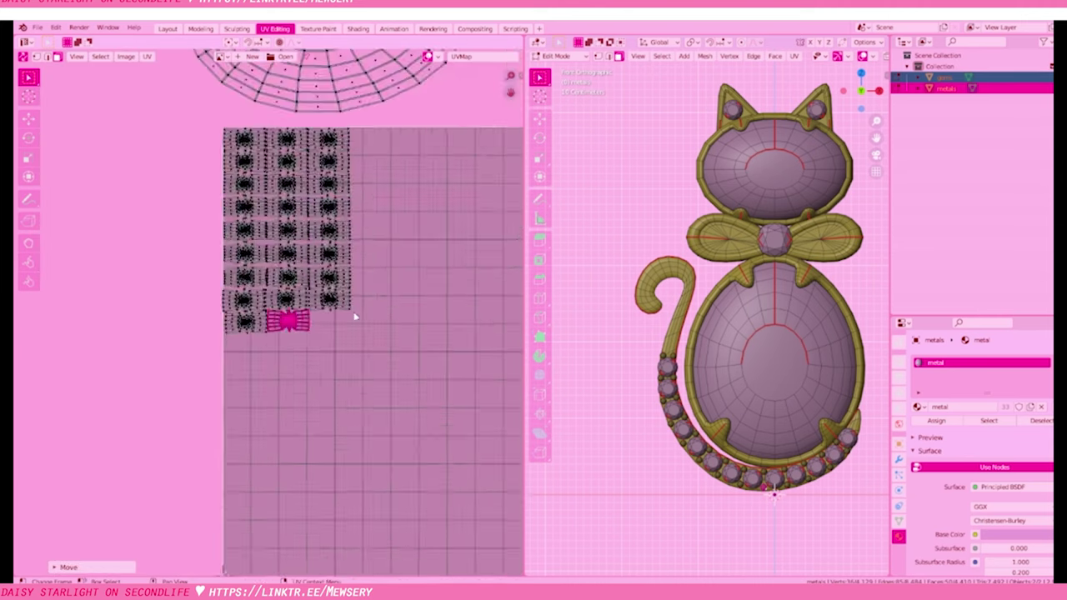
key(ctrl+s)
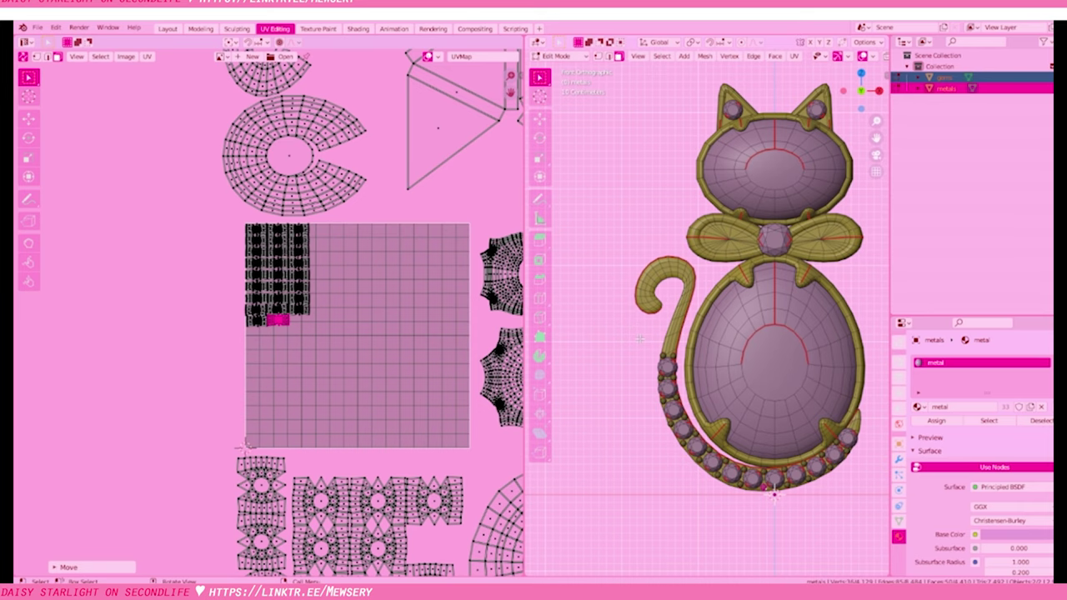
scroll(336, 357, down, 3)
scroll(336, 356, down, 1)
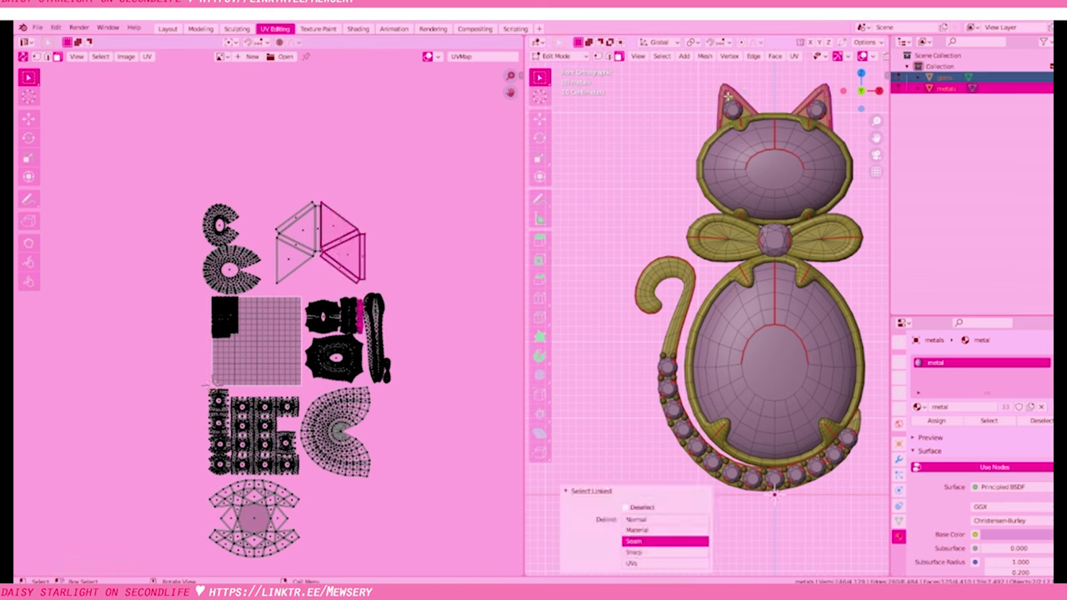
Unwrap the ear pieces, then shrink their strip islands and move them beneath the tail islands
key(u)
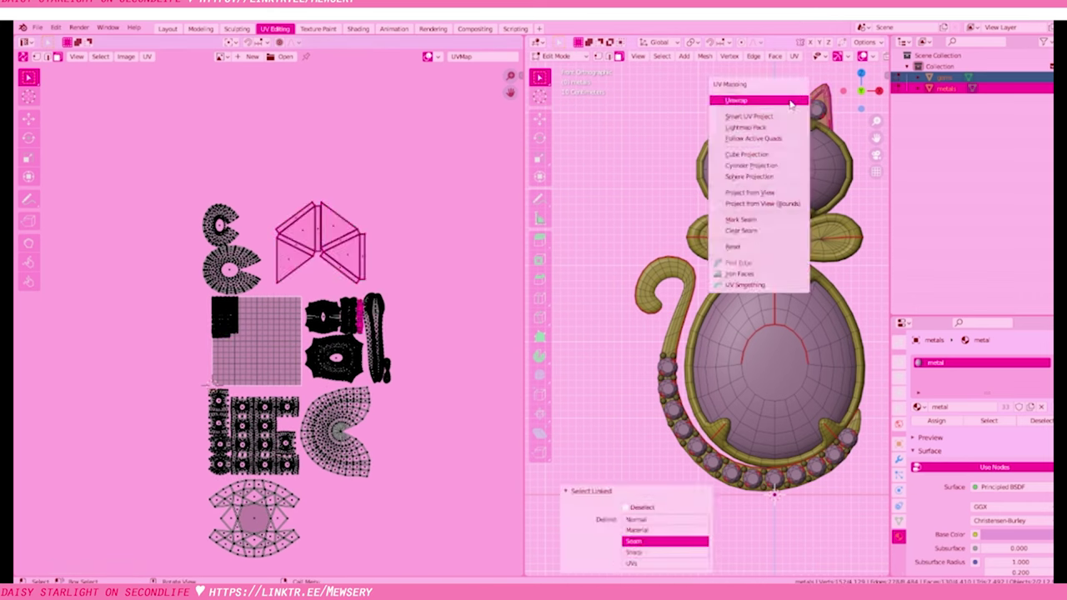
click(717, 100)
scroll(350, 350, up, 5)
key(s)
click(399, 358)
key(g)
scroll(399, 359, up, 3)
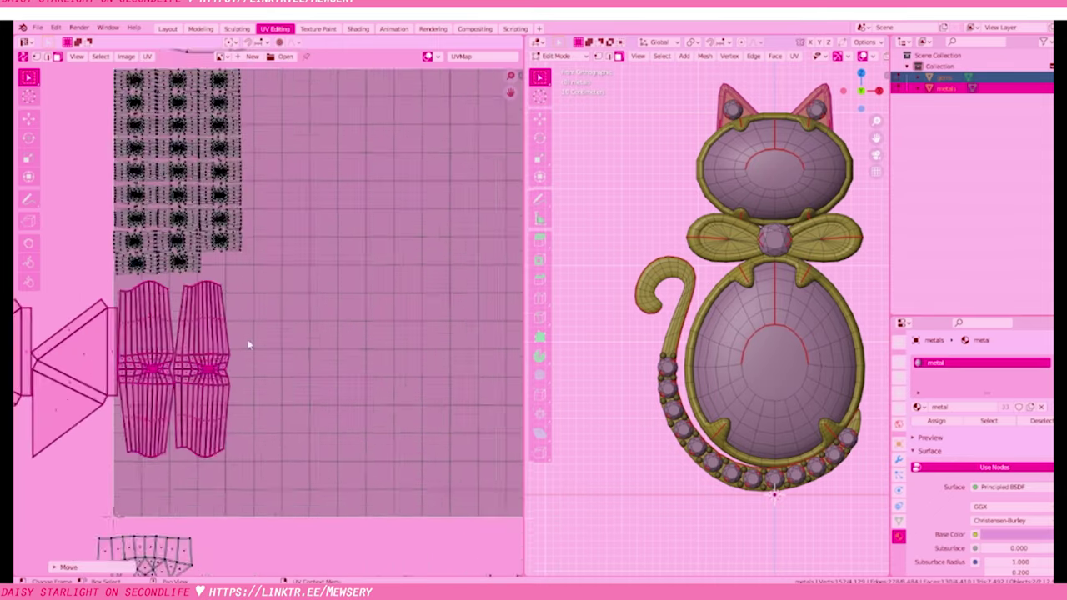
scroll(398, 351, up, 3)
scroll(399, 341, up, 2)
scroll(400, 329, up, 1)
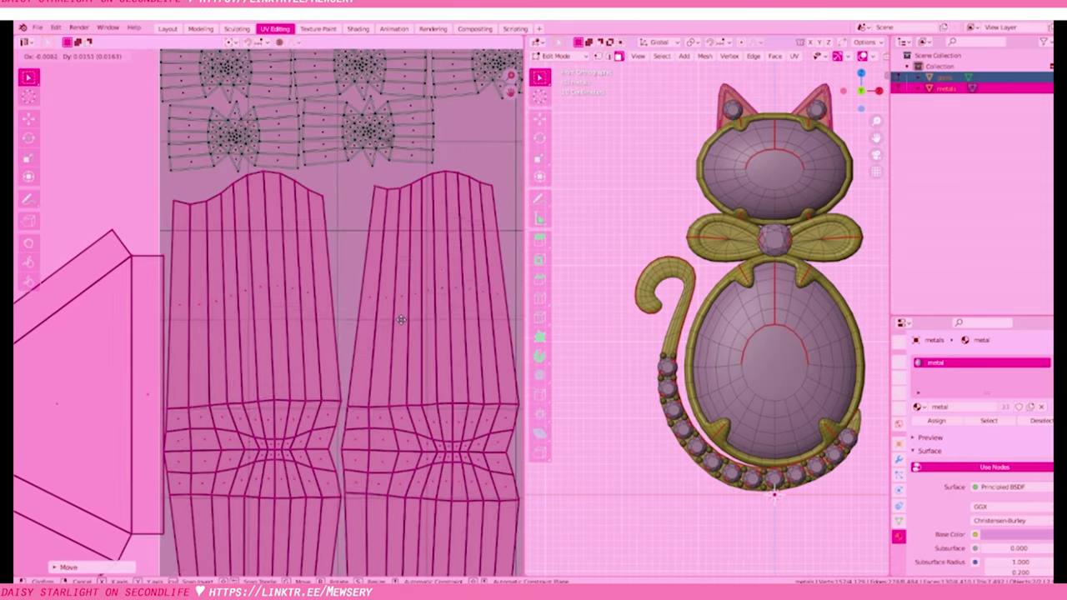
click(400, 323)
scroll(400, 325, down, 3)
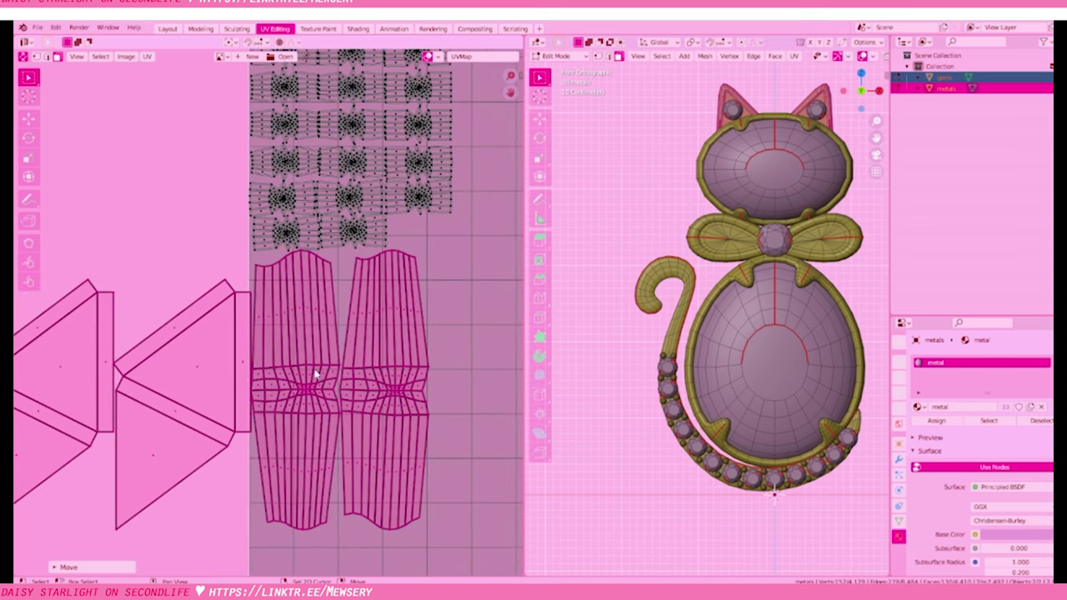
Shift the linked ear triangle islands sideways along X and scale them smaller
key(l)
scroll(400, 334, down, 2)
key(g)
key(x)
click(420, 321)
scroll(421, 325, down, 1)
key(s)
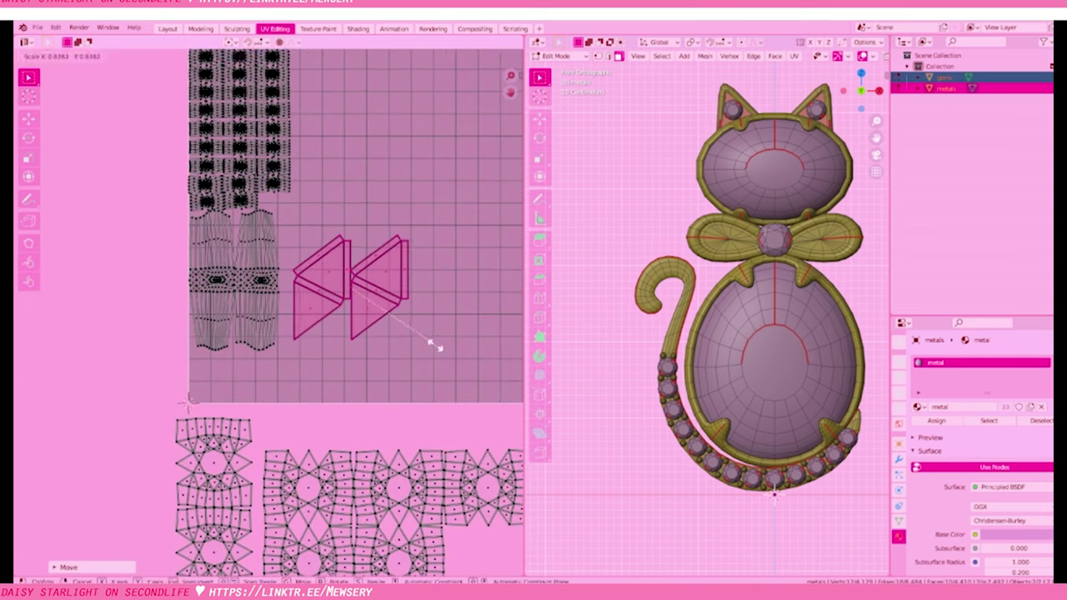
click(391, 371)
scroll(391, 372, up, 2)
scroll(341, 392, up, 3)
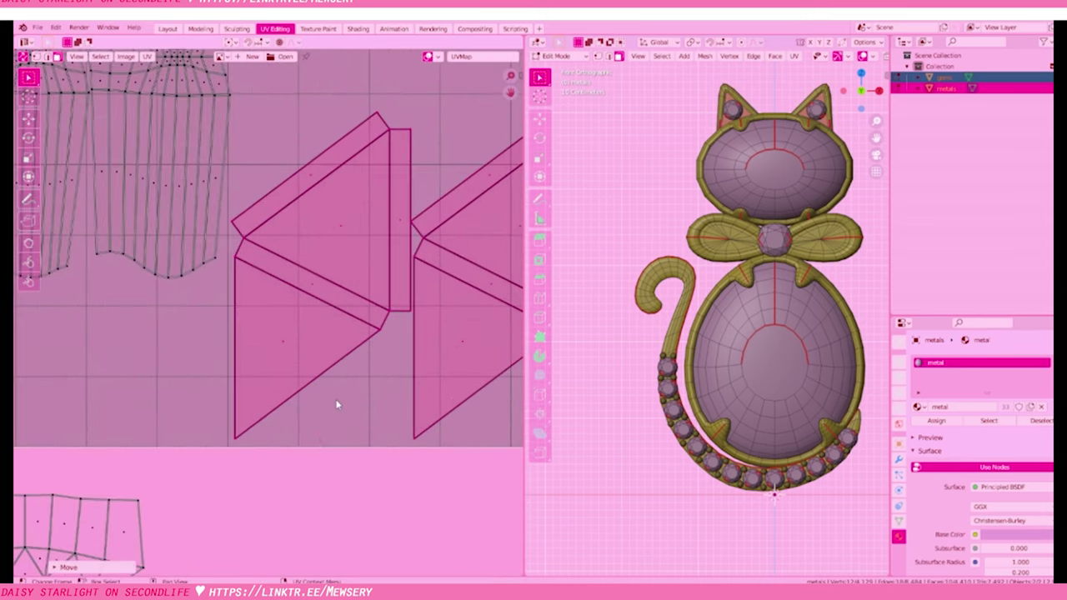
scroll(341, 403, down, 5)
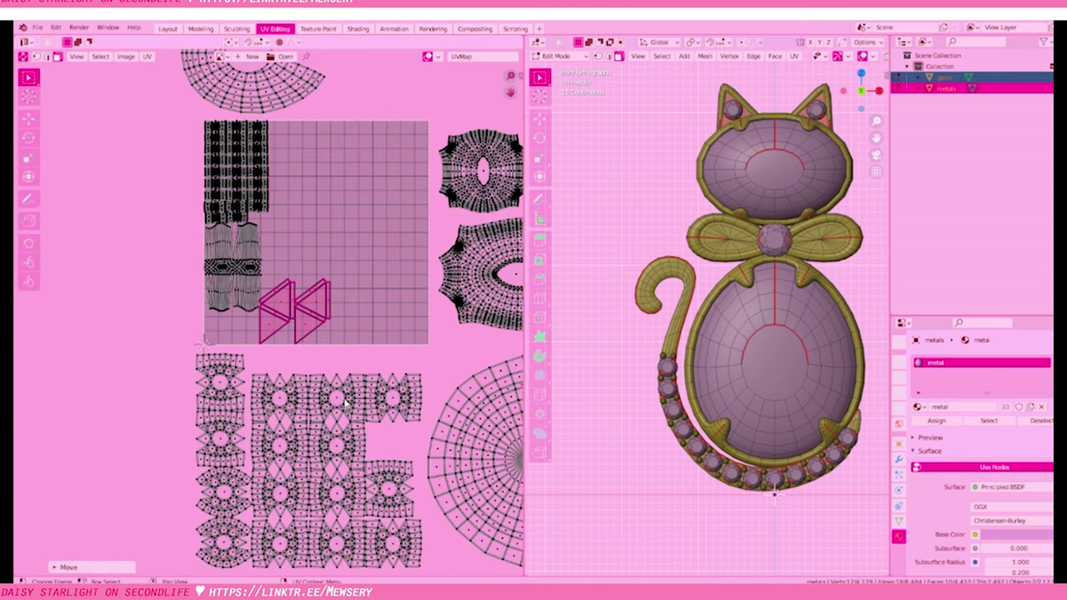
scroll(338, 409, down, 3)
scroll(333, 418, up, 3)
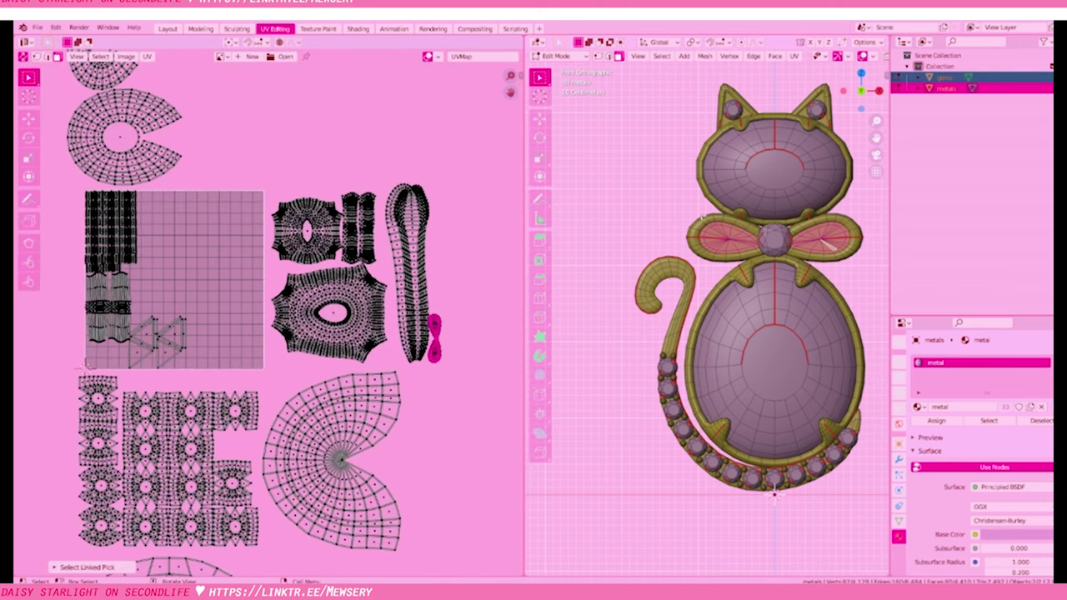
Select the linked bow wing faces, unwrap them, and shrink the new bow island
key(ctrl+l)
key(u)
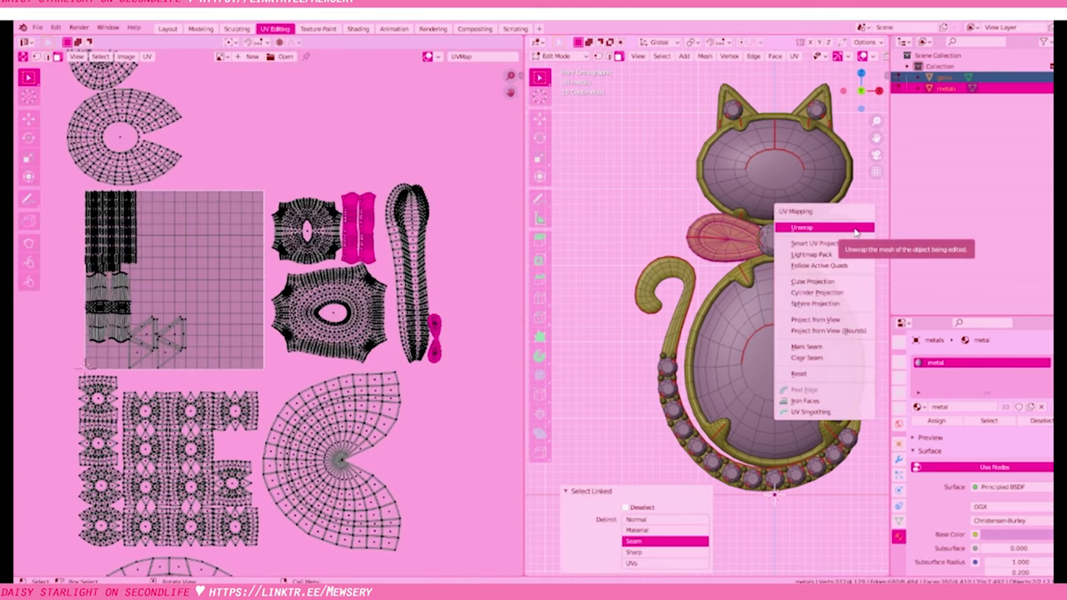
click(833, 242)
scroll(261, 325, up, 3)
key(s)
click(261, 326)
scroll(261, 325, up, 2)
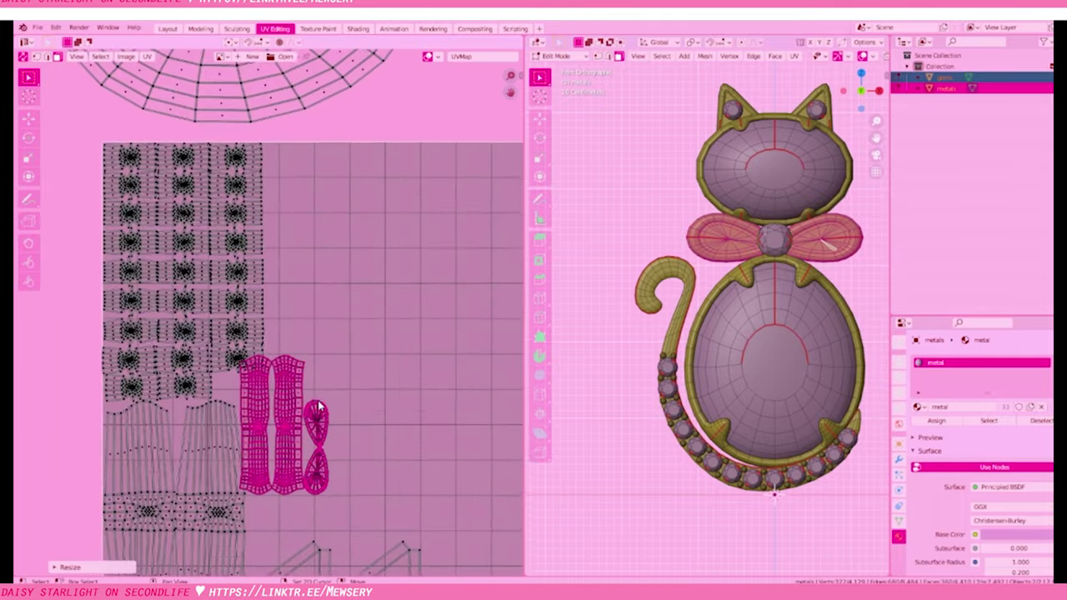
Place the bow island beside the ear strips, spacing the islands apart, and rescale it
drag(299, 454, 281, 233)
scroll(310, 396, up, 3)
scroll(309, 394, up, 1)
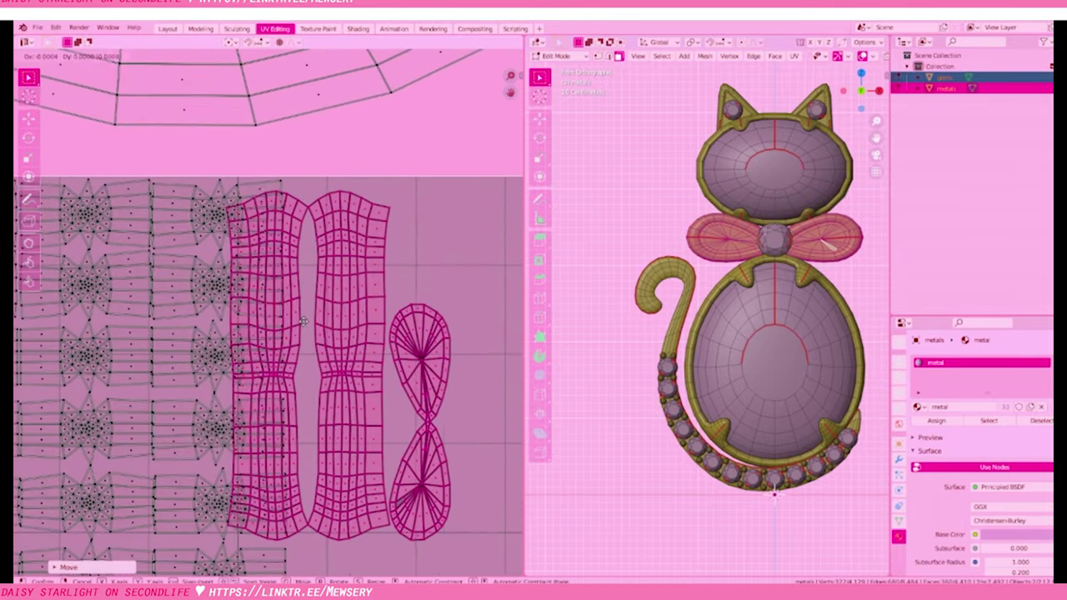
drag(310, 394, 368, 391)
scroll(368, 391, up, 1)
drag(333, 358, 339, 342)
scroll(283, 359, down, 1)
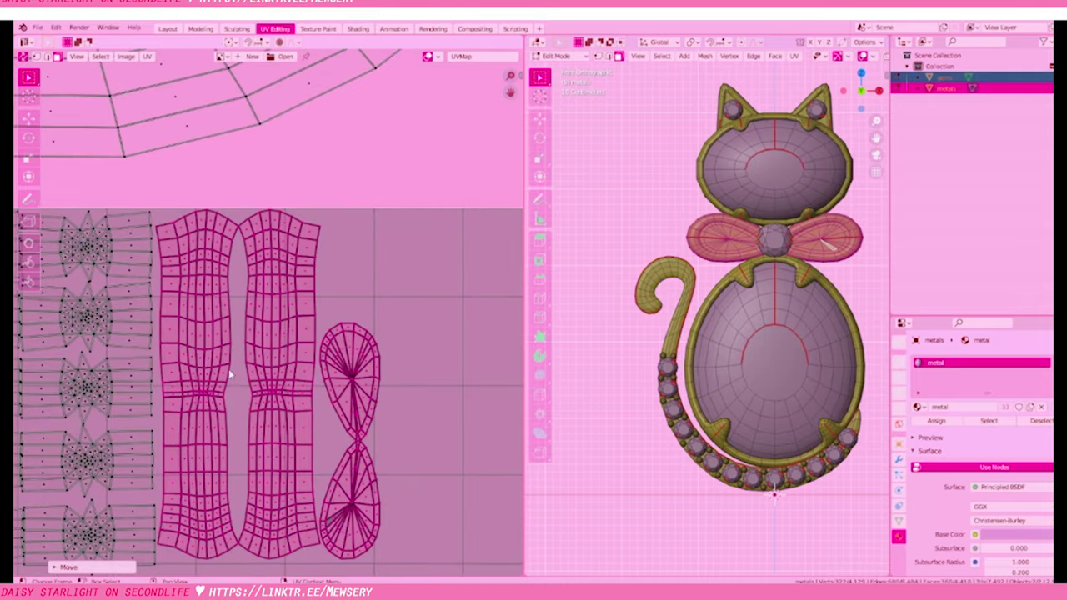
drag(350, 467, 350, 358)
scroll(317, 400, up, 1)
key(s)
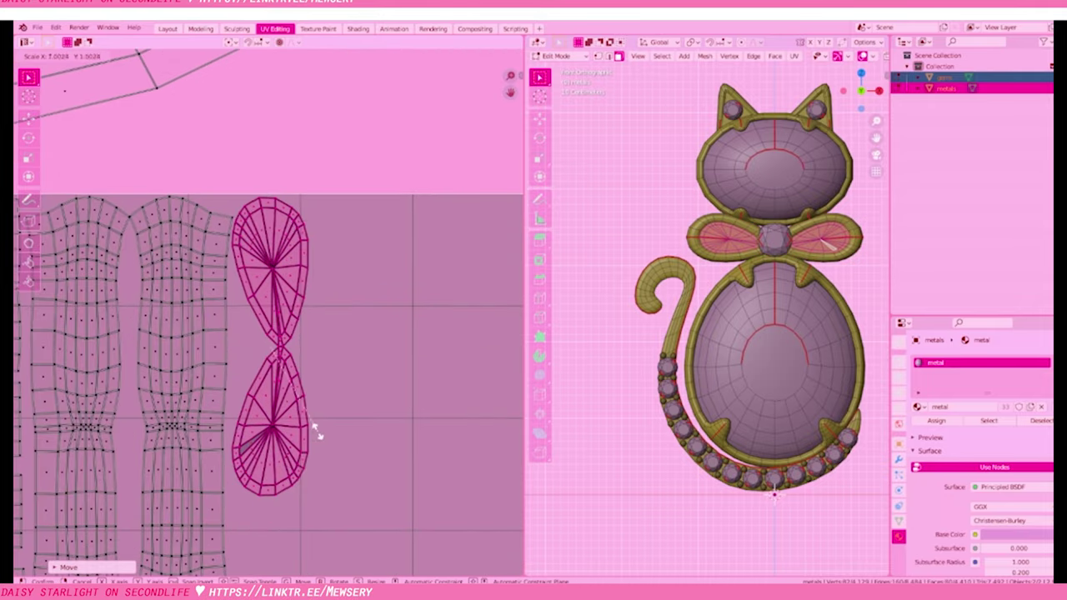
click(299, 364)
scroll(299, 364, up, 5)
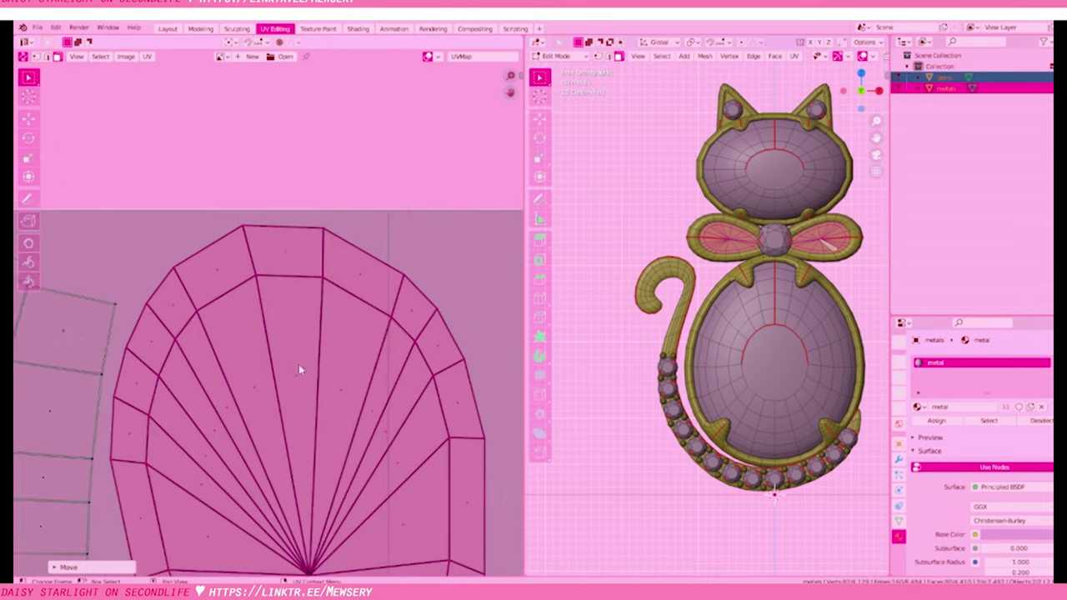
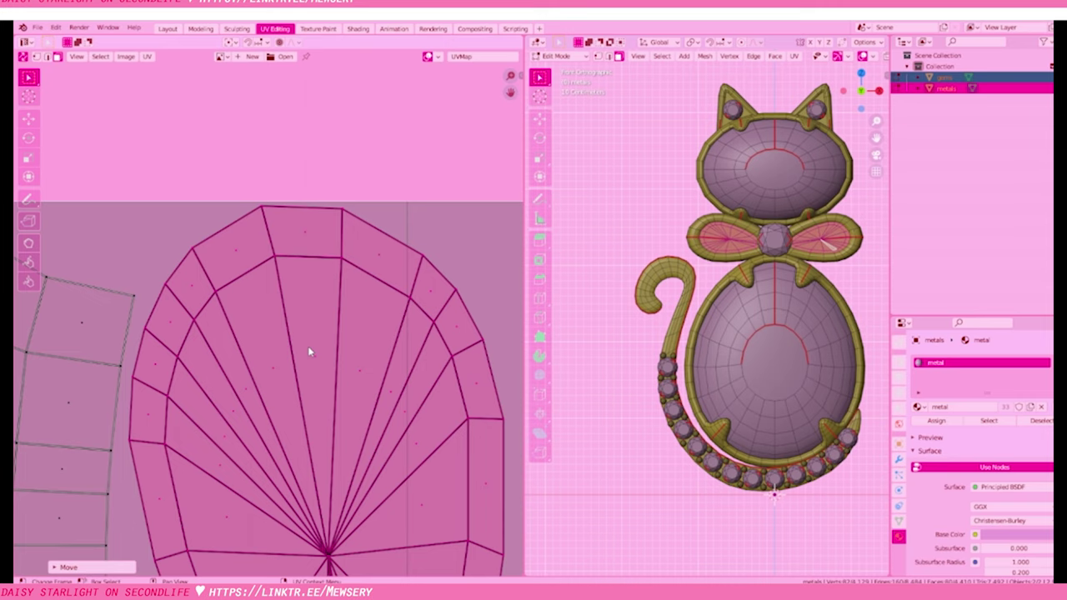
Zoom out and pan the UV view to show the C-shaped head and body islands
scroll(308, 346, up, 2)
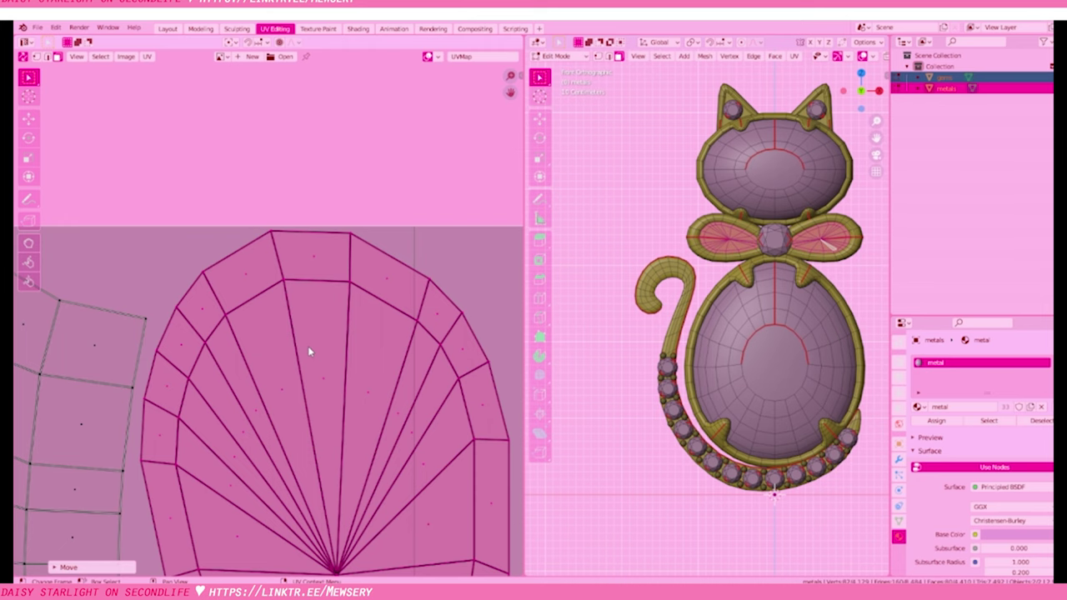
scroll(347, 427, down, 3)
scroll(364, 388, down, 1)
middle_drag(364, 389, 382, 262)
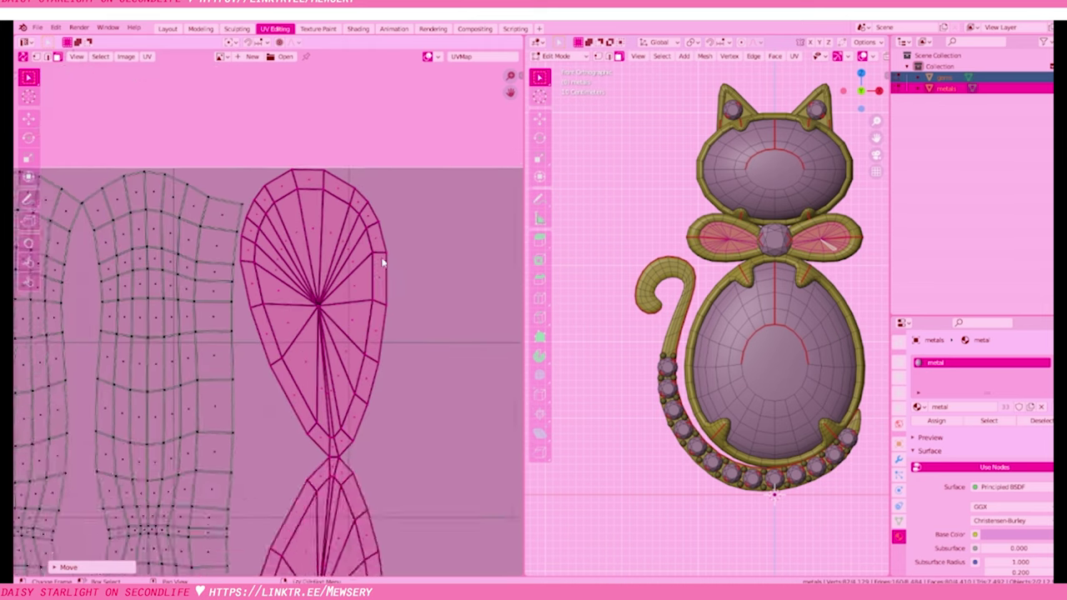
scroll(383, 263, down, 4)
scroll(448, 369, down, 2)
scroll(448, 369, up, 4)
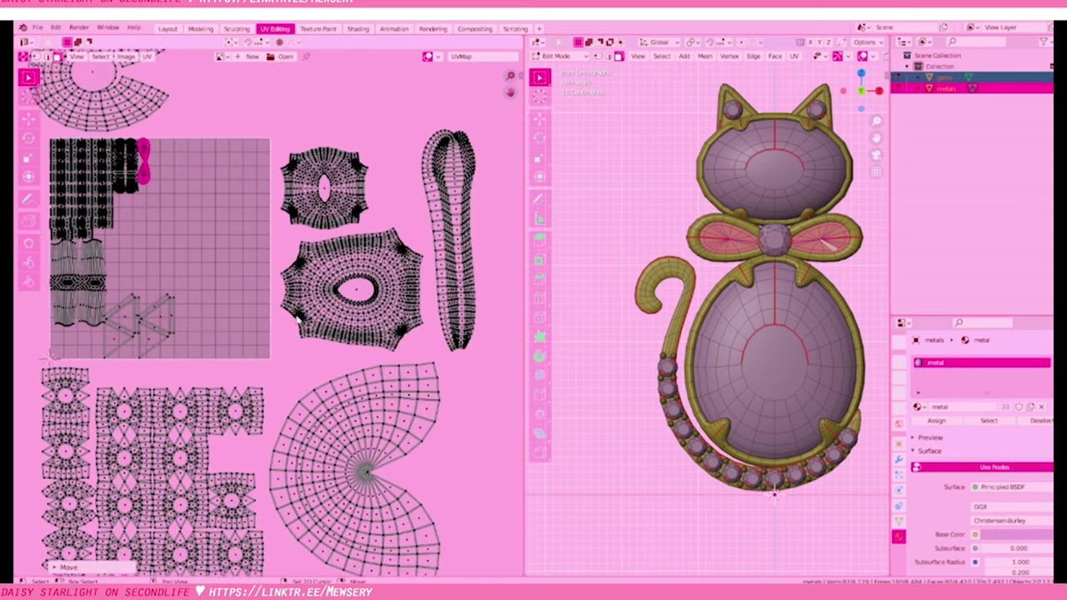
shift+scroll(298, 320, down, 2)
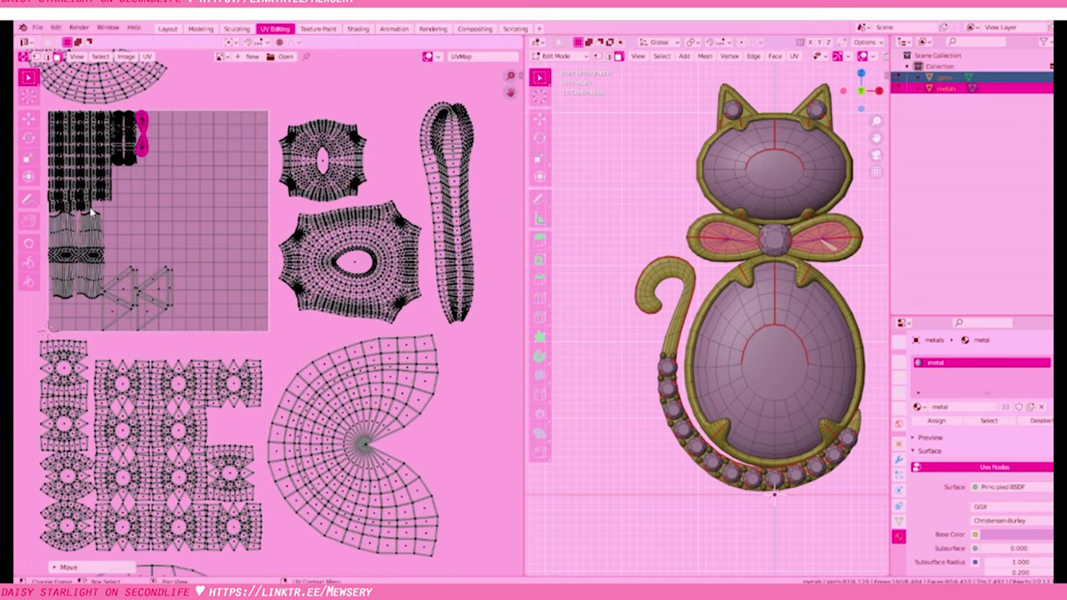
scroll(190, 267, down, 1)
Select both C-shaped islands and pack them into the UV square
key(l)
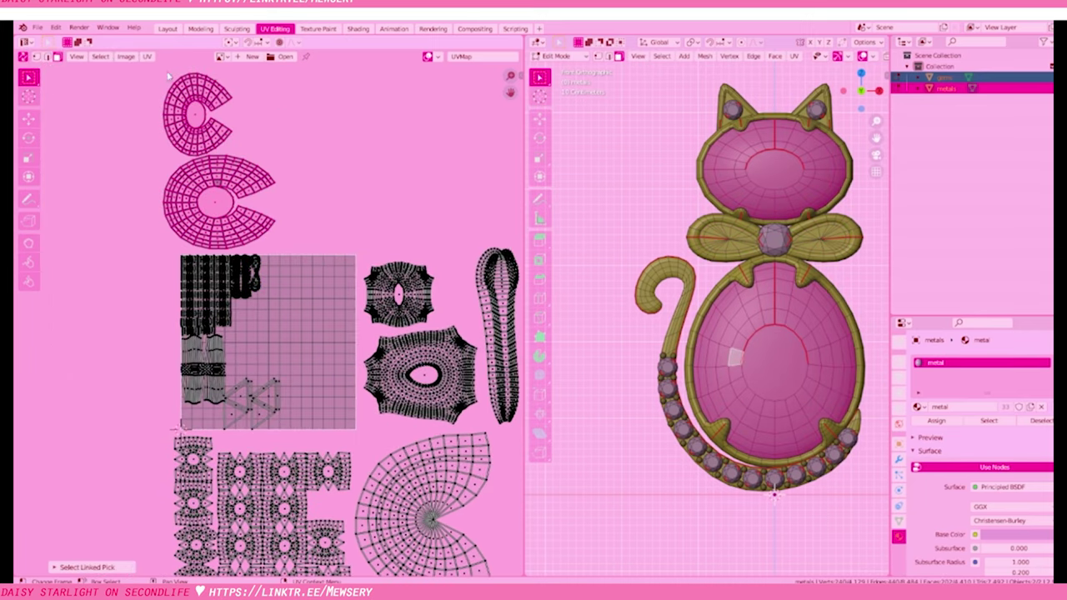
click(147, 55)
click(183, 250)
scroll(171, 423, up, 2)
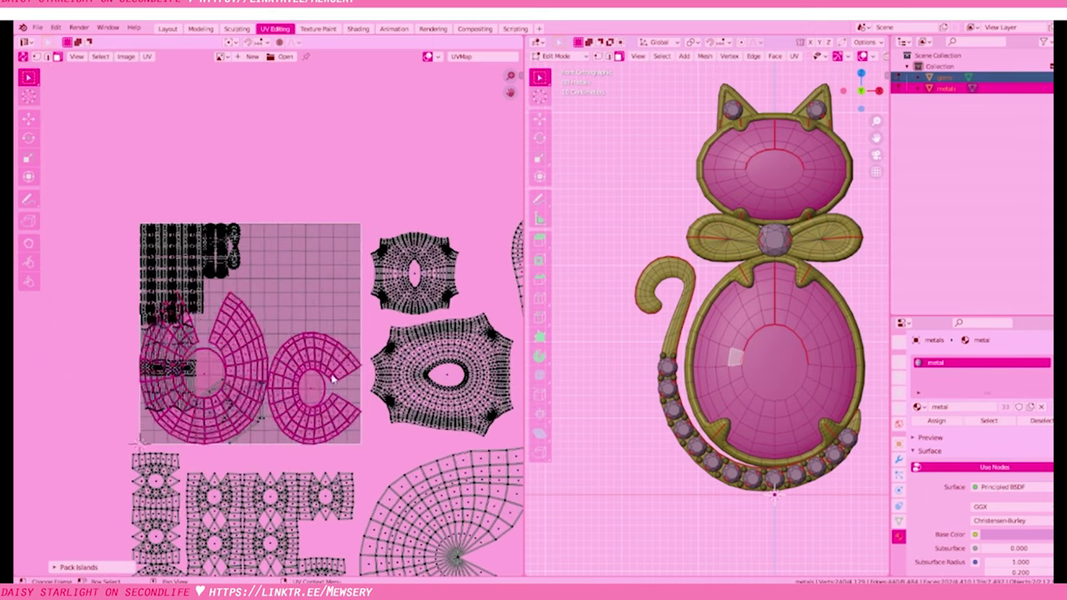
drag(242, 375, 288, 292)
Move the selected C-shaped islands to a new spot inside the square
scroll(309, 379, up, 2)
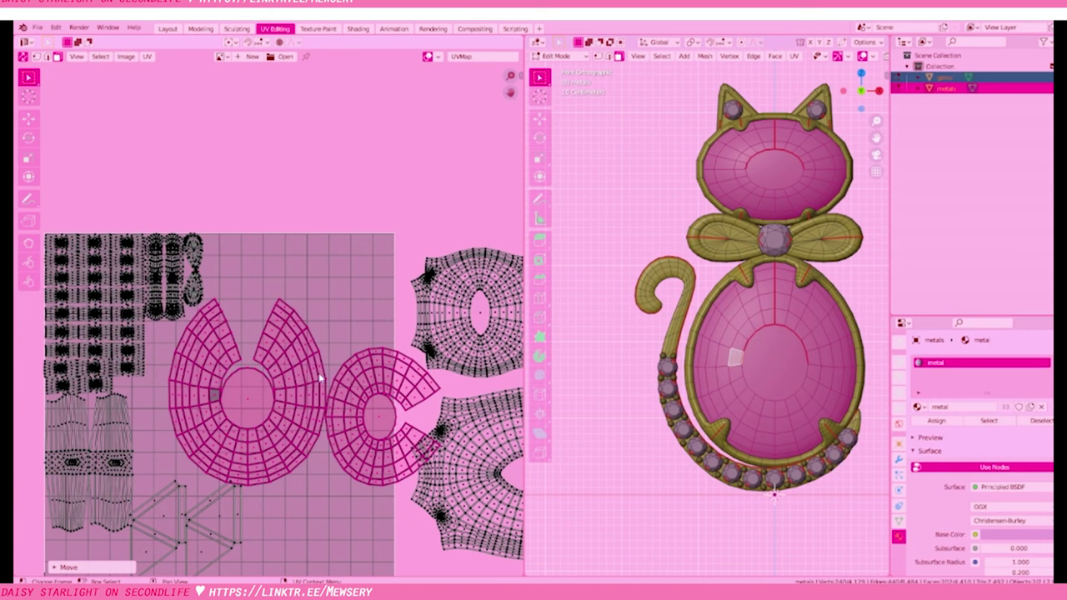
scroll(320, 379, up, 1)
scroll(310, 381, up, 2)
scroll(340, 422, up, 2)
scroll(344, 396, up, 1)
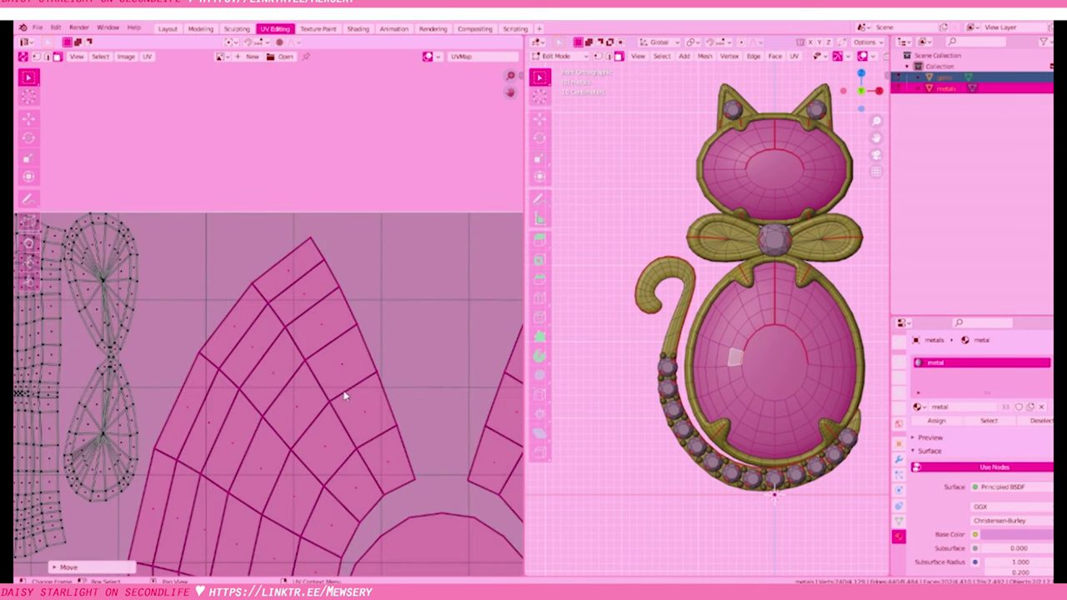
key(g)
click(338, 368)
scroll(281, 369, down, 3)
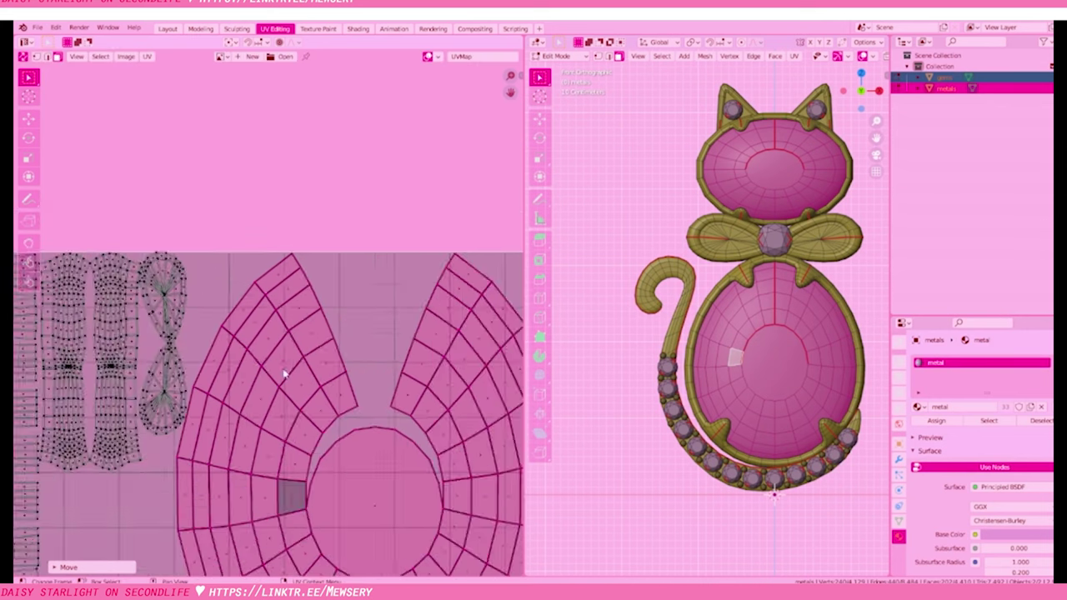
Select one C island and drop it onto the other island
key(l)
scroll(398, 334, up, 1)
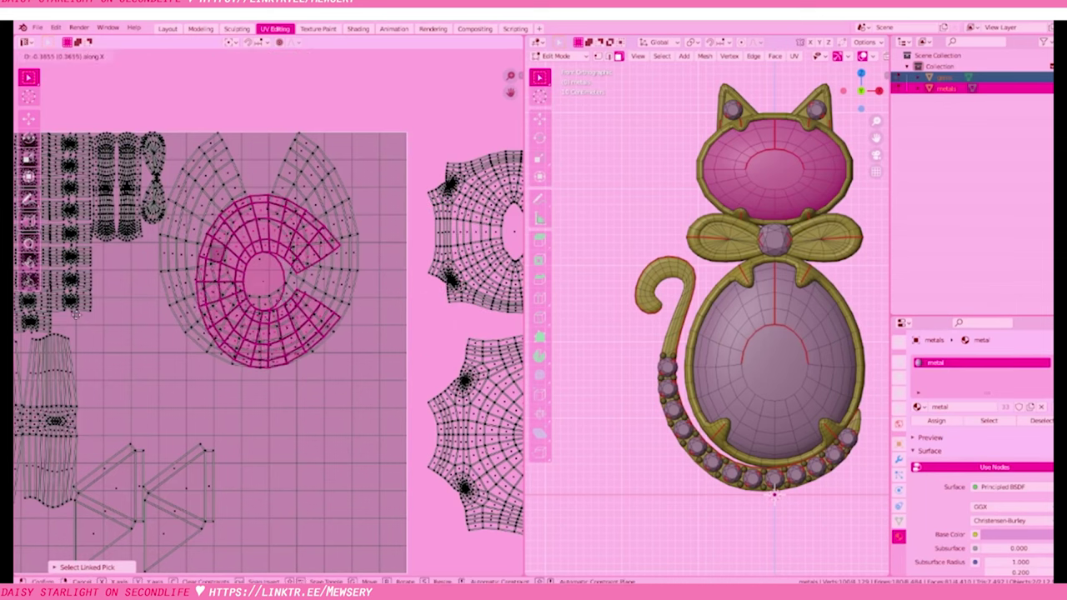
click(259, 285)
scroll(346, 346, up, 1)
scroll(346, 351, up, 1)
scroll(346, 350, down, 1)
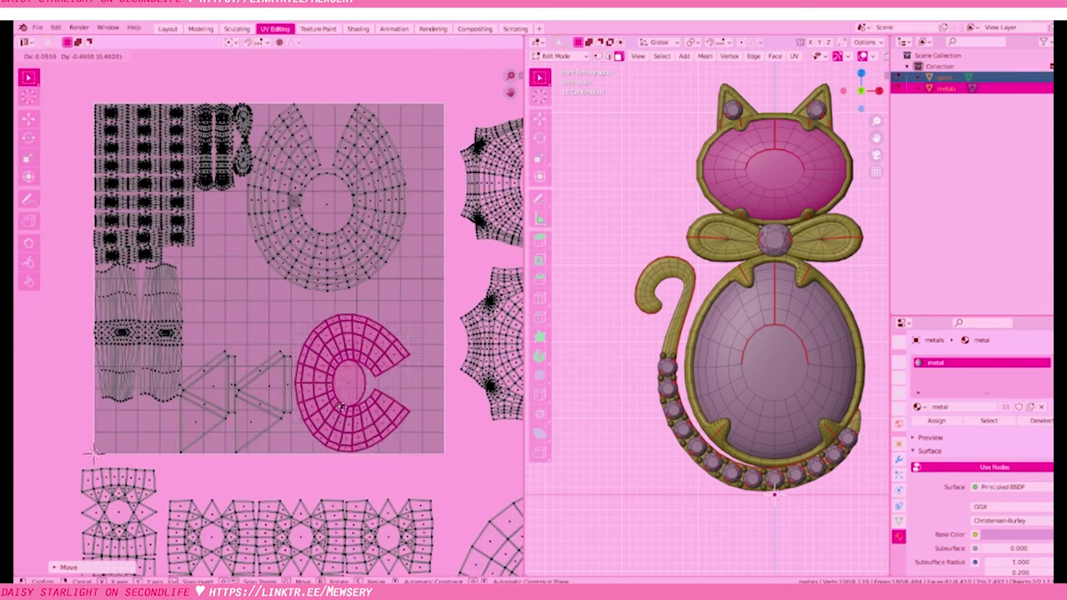
scroll(334, 269, up, 1)
Rotate the C-shaped island so it lies like a bib
click(309, 239)
scroll(310, 239, up, 1)
scroll(373, 218, up, 2)
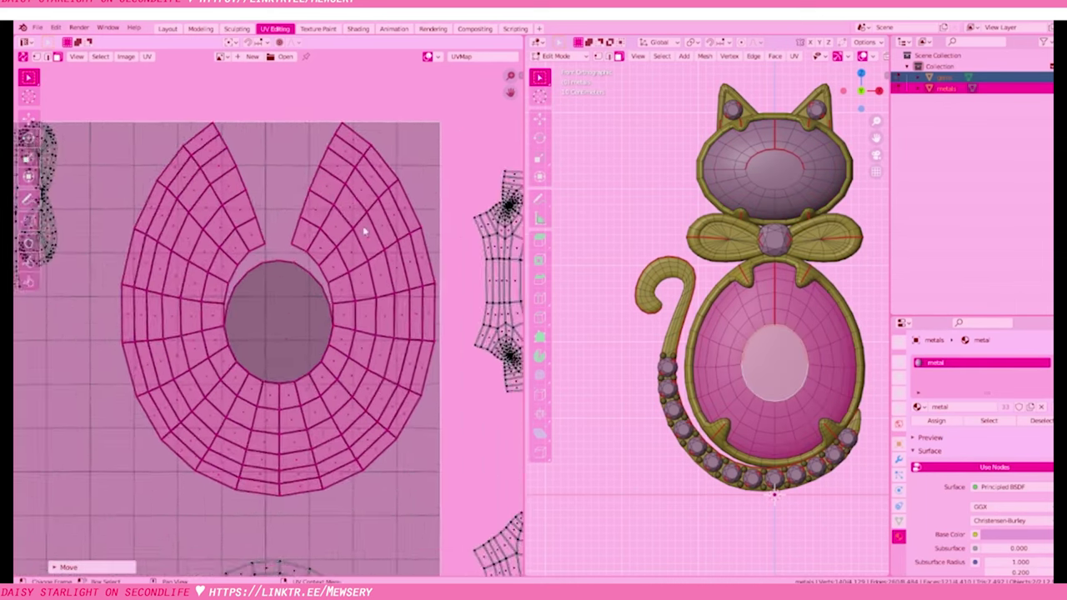
scroll(372, 219, up, 1)
scroll(372, 218, down, 1)
scroll(373, 219, down, 3)
click(275, 417)
scroll(334, 433, up, 2)
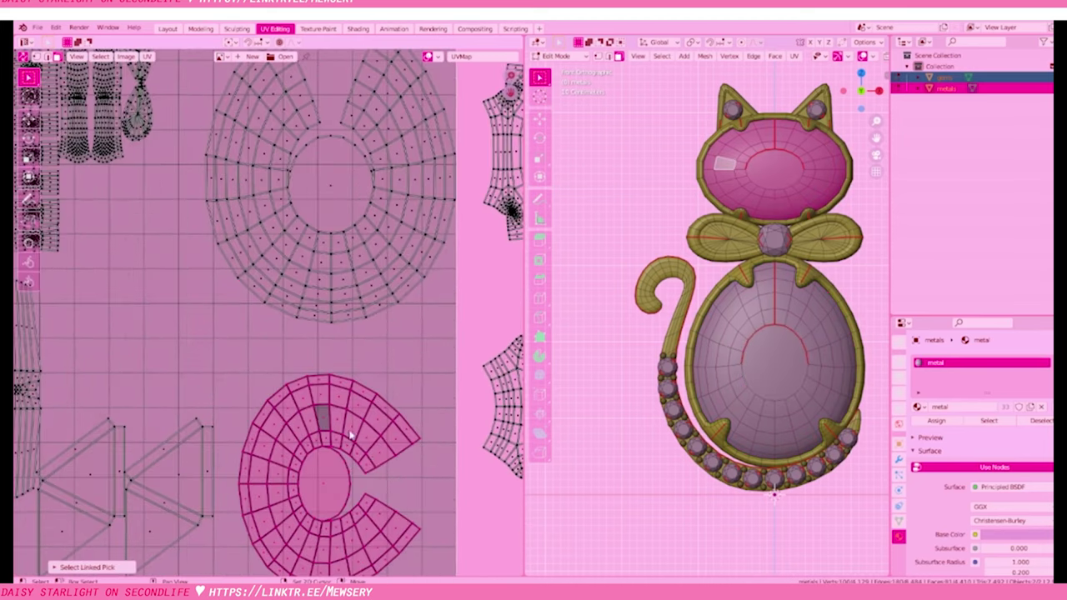
scroll(416, 462, up, 1)
key(r)
click(386, 374)
middle_drag(386, 374, 398, 306)
scroll(398, 306, up, 2)
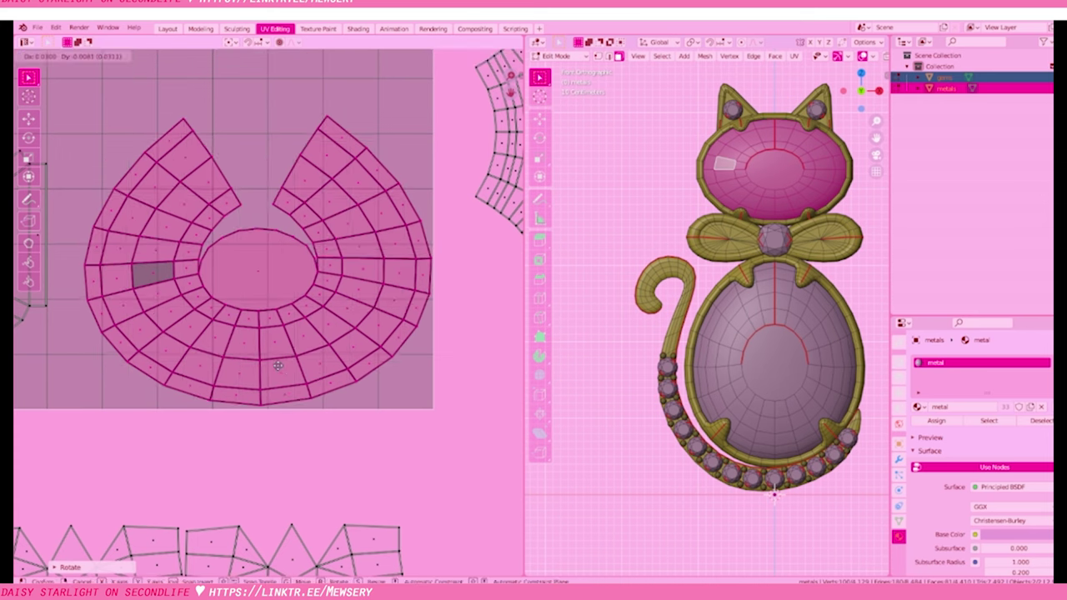
scroll(292, 267, down, 3)
Scale down the other bib-shaped island, move it lower, then deselect it
key(l)
key(s)
click(366, 234)
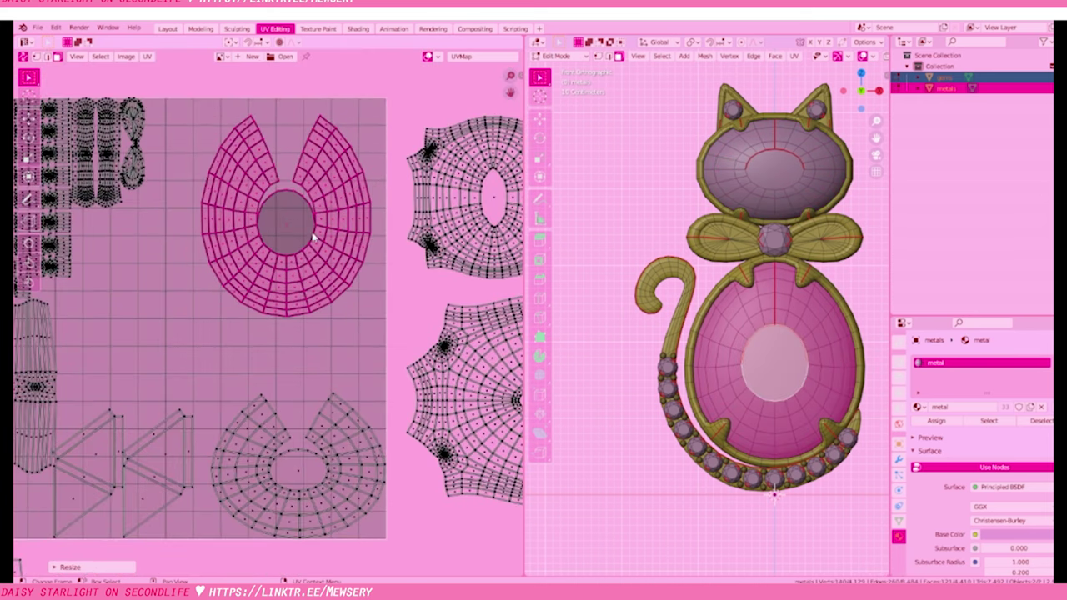
key(g)
click(358, 317)
scroll(292, 333, up, 2)
scroll(294, 332, up, 1)
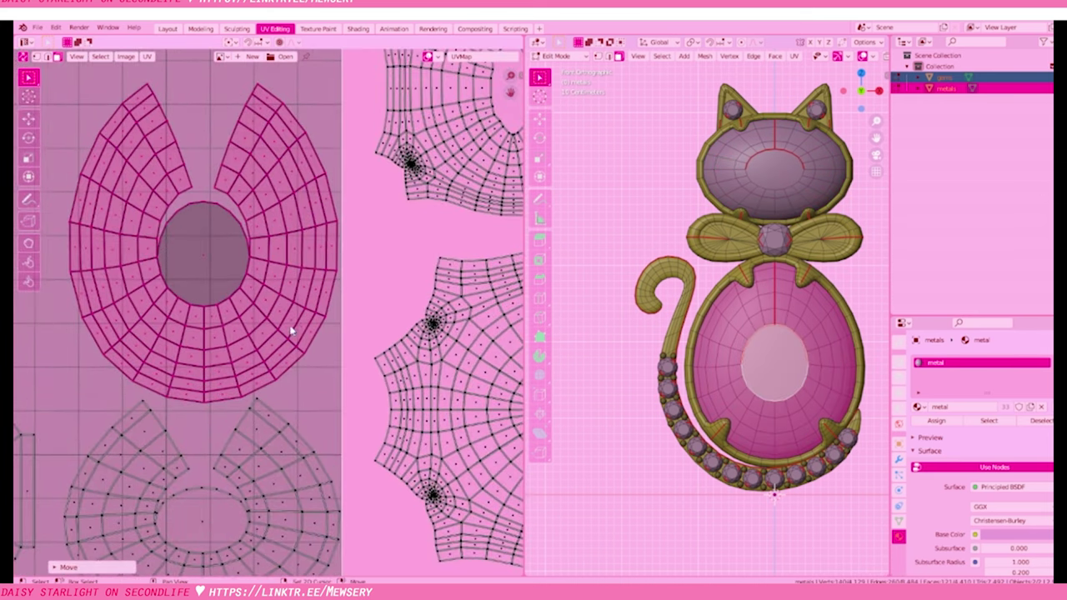
scroll(287, 350, up, 2)
scroll(279, 383, up, 2)
scroll(286, 392, down, 1)
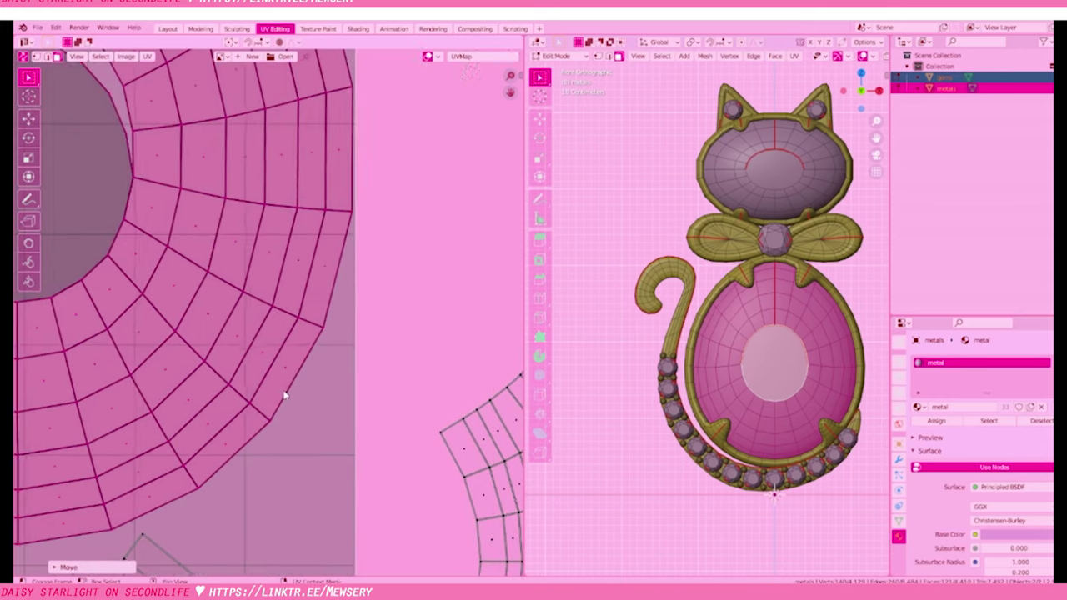
scroll(379, 342, down, 2)
key(shift+l)
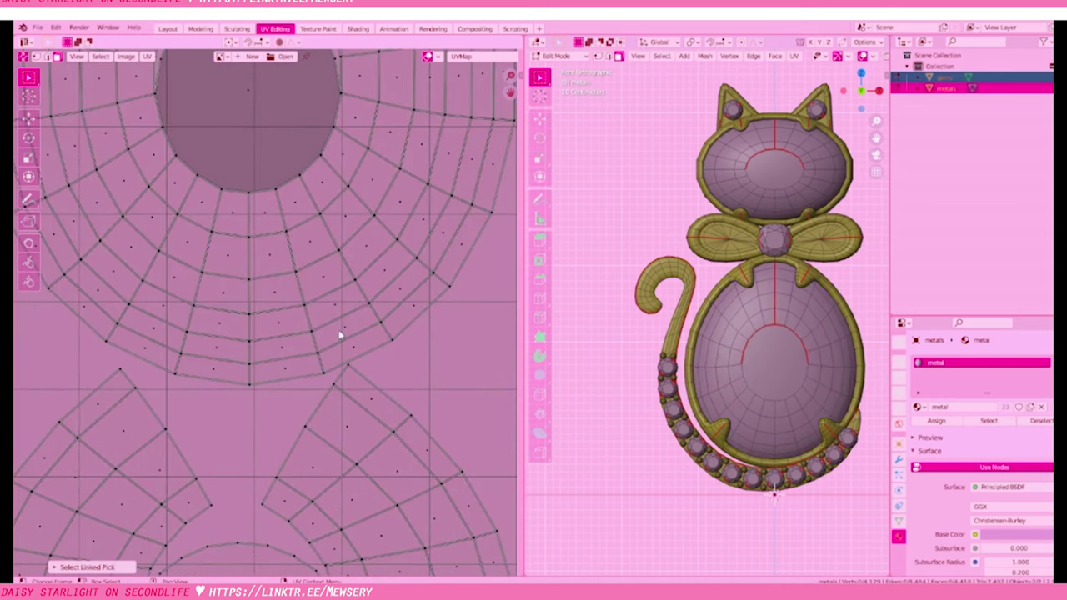
scroll(360, 305, down, 2)
Shrink the fan-shaped island and rotate it 90 degrees
scroll(361, 305, down, 3)
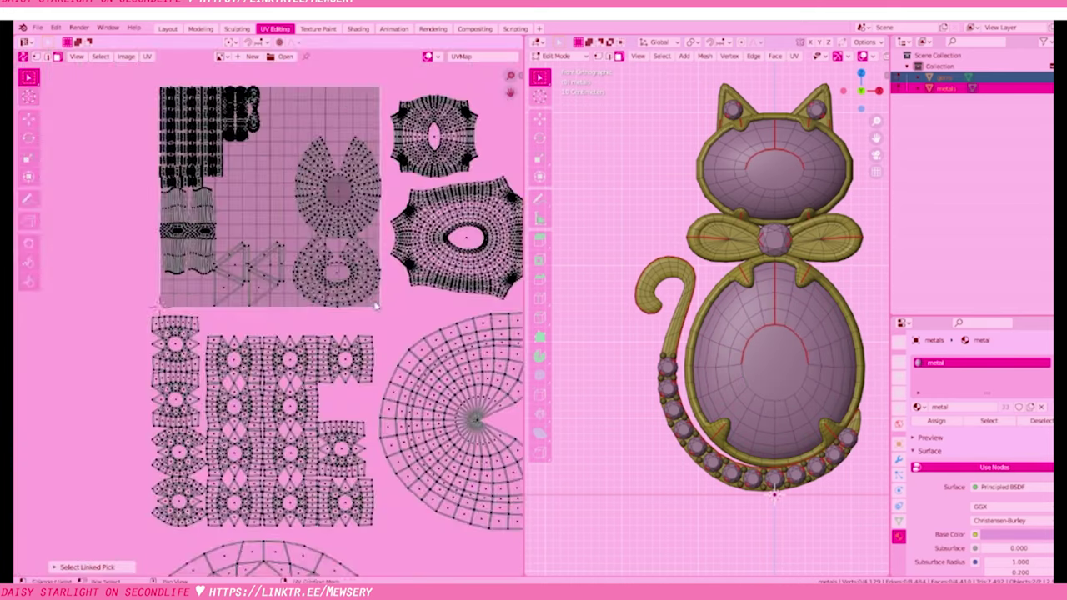
scroll(350, 317, down, 1)
key(l)
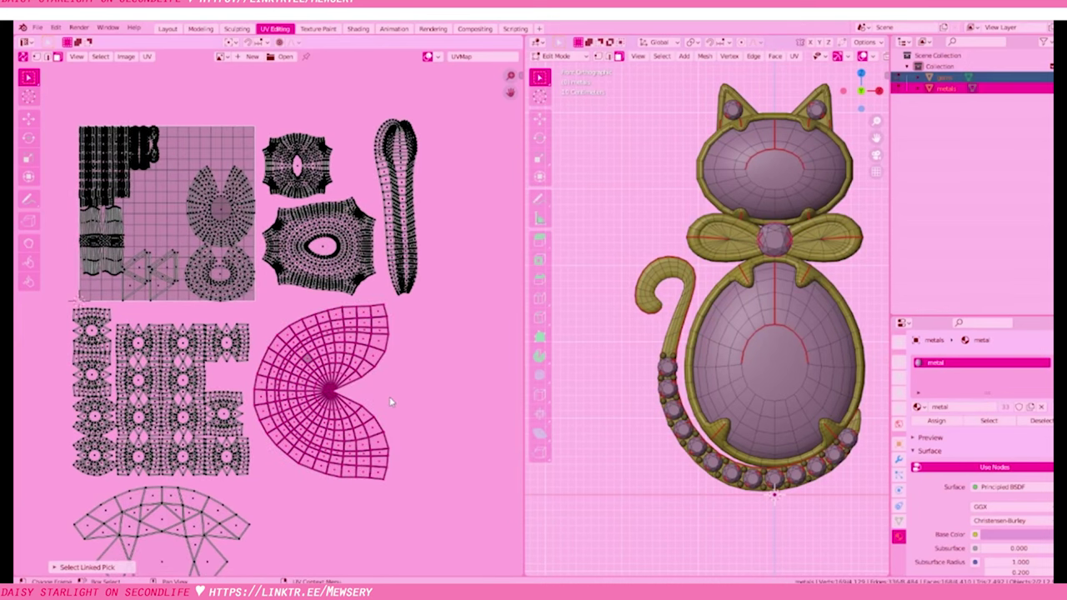
scroll(416, 258, up, 2)
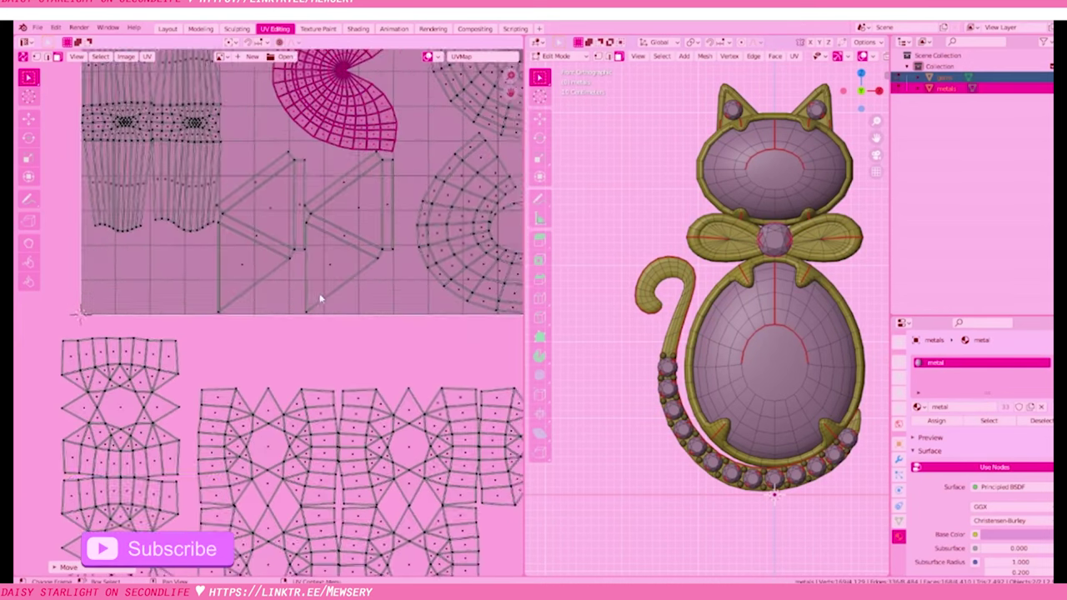
scroll(425, 259, up, 2)
click(414, 237)
scroll(414, 237, up, 5)
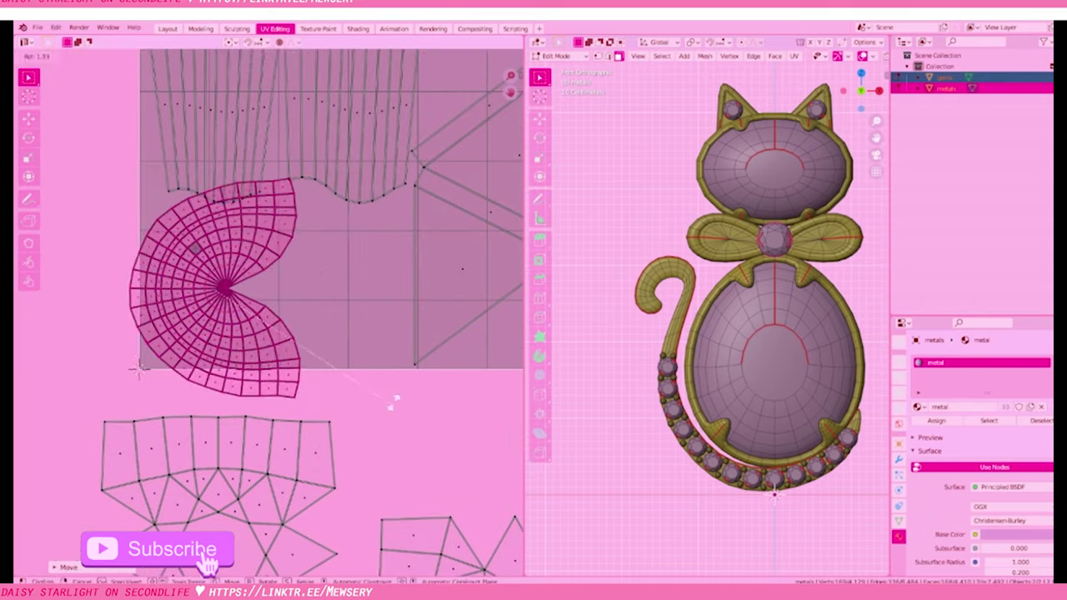
text(r90)
key(Return)
key(s)
click(379, 291)
scroll(362, 305, down, 3)
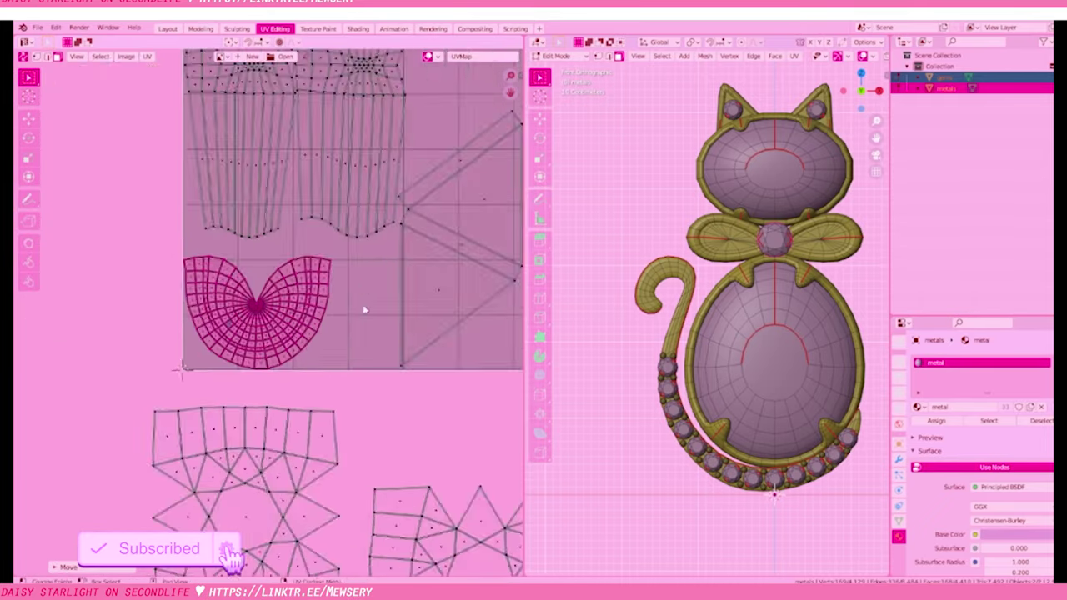
scroll(423, 196, down, 2)
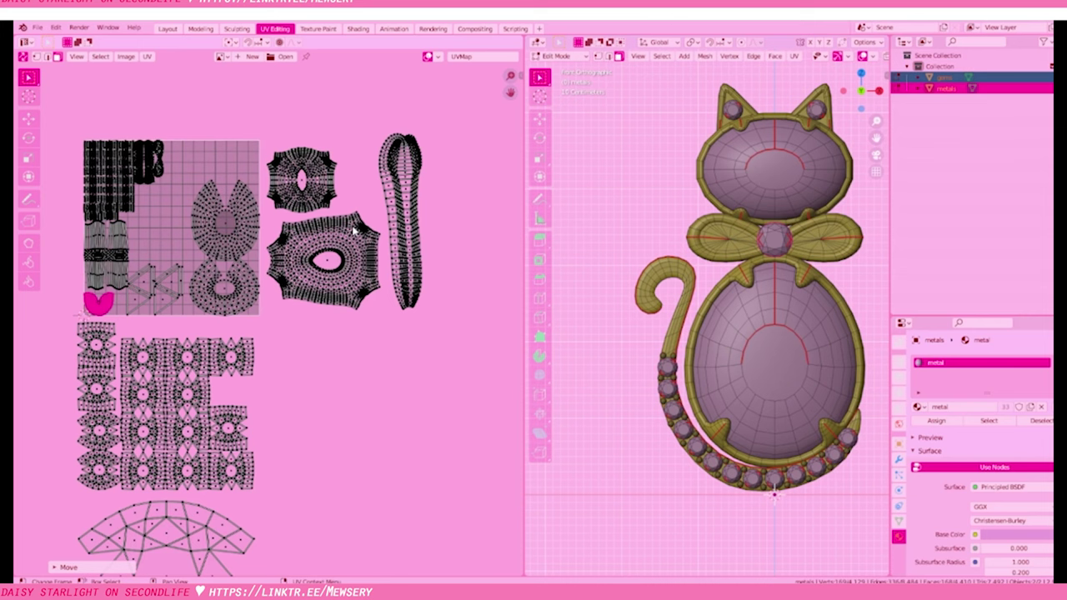
scroll(298, 281, up, 5)
scroll(297, 303, up, 2)
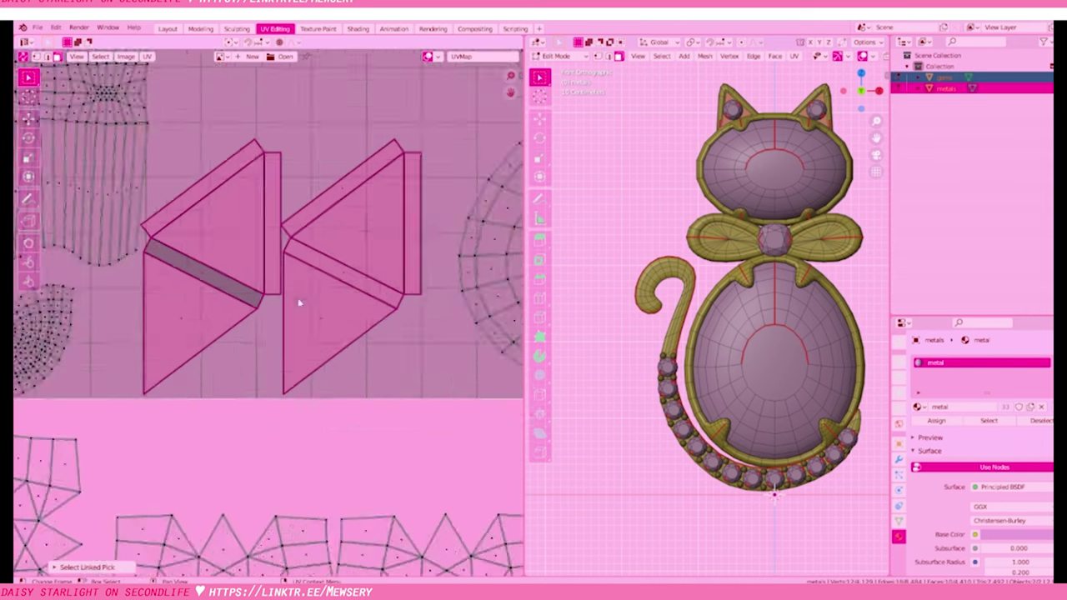
Scale down both triangle islands
key(l)
key(s)
click(347, 375)
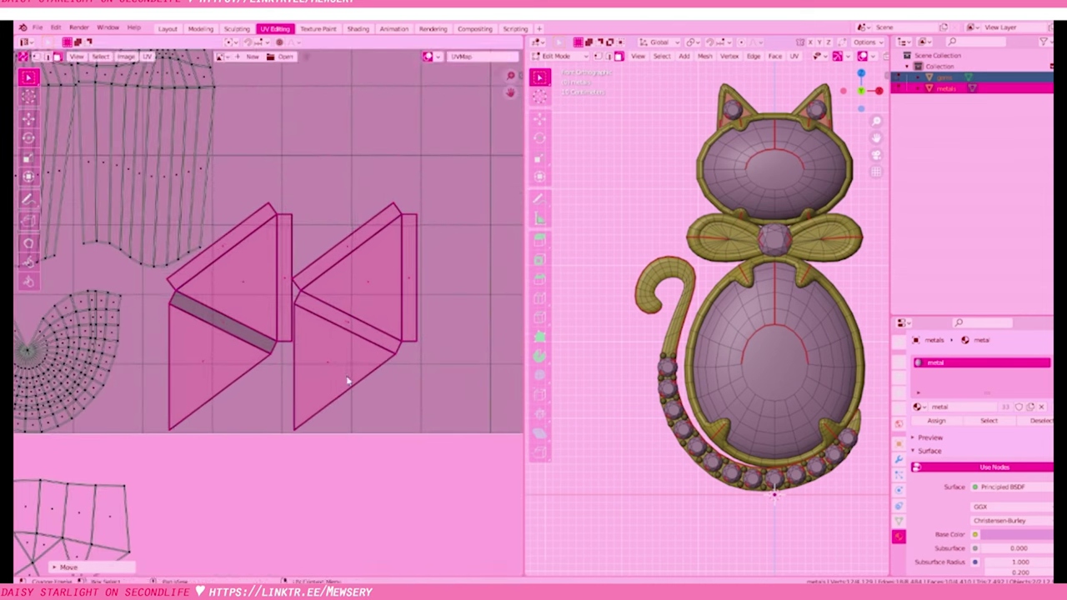
scroll(347, 376, down, 5)
scroll(243, 482, down, 1)
Shrink the gem island and zoom out to check the layout
key(l)
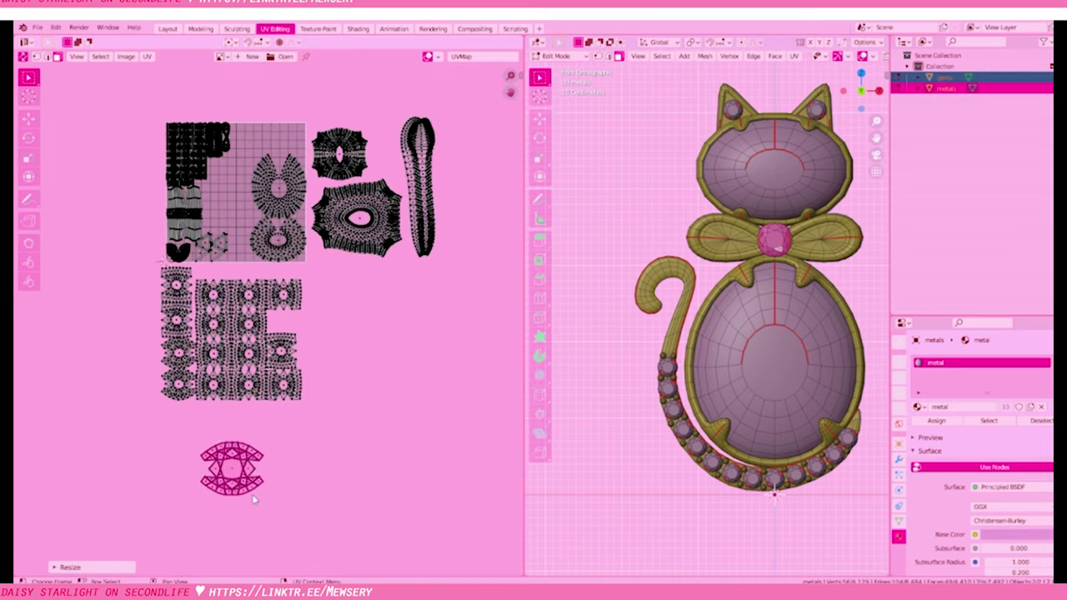
key(s)
scroll(250, 479, up, 5)
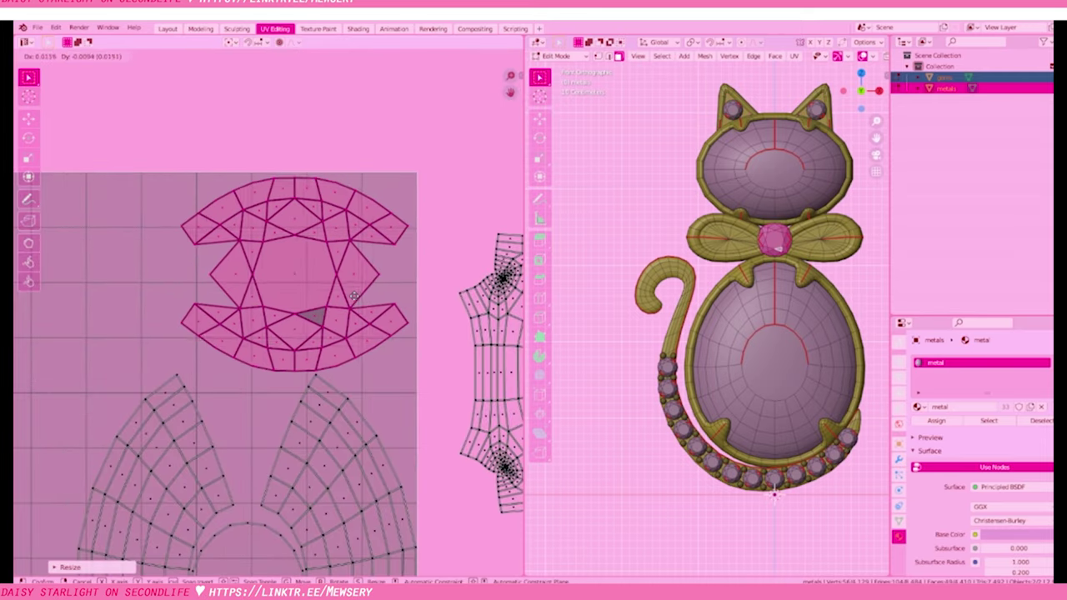
click(425, 317)
scroll(421, 319, up, 2)
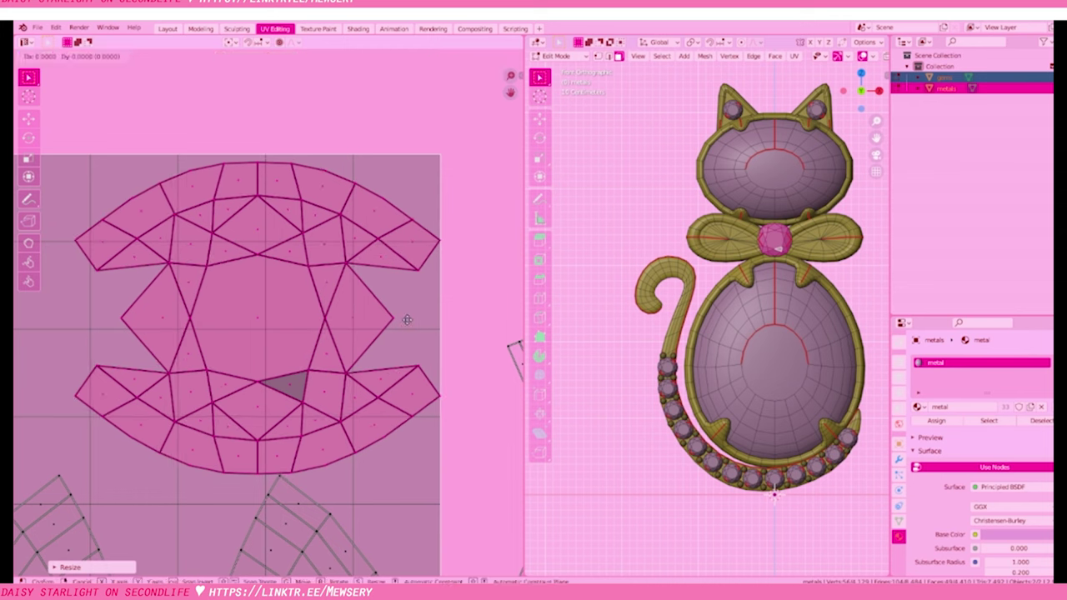
scroll(409, 313, down, 9)
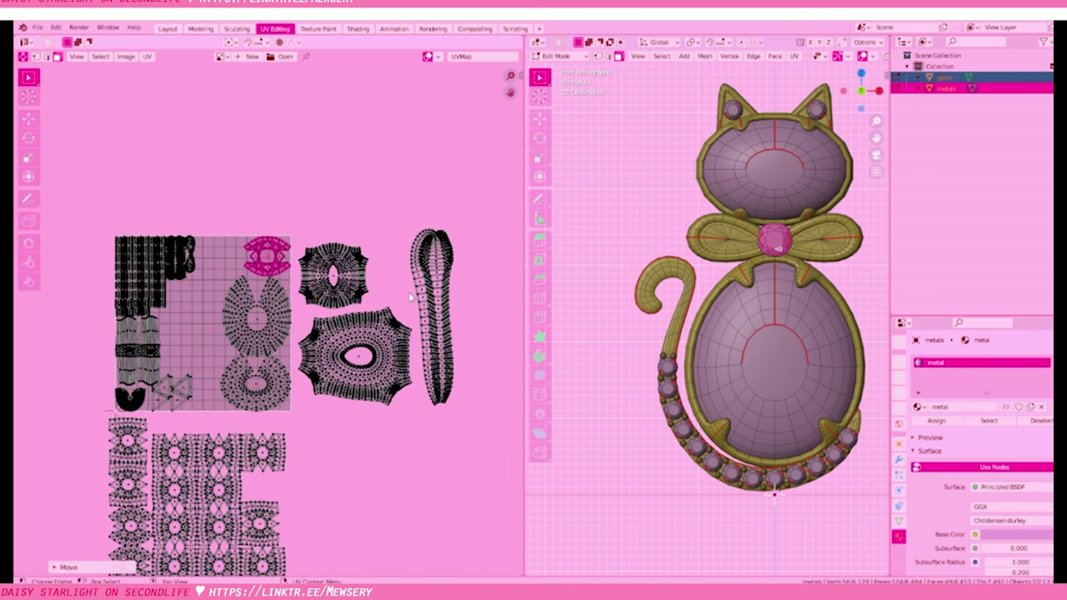
Select the head and body UV islands and scale them down
middle_drag(347, 303, 360, 210)
click(359, 208)
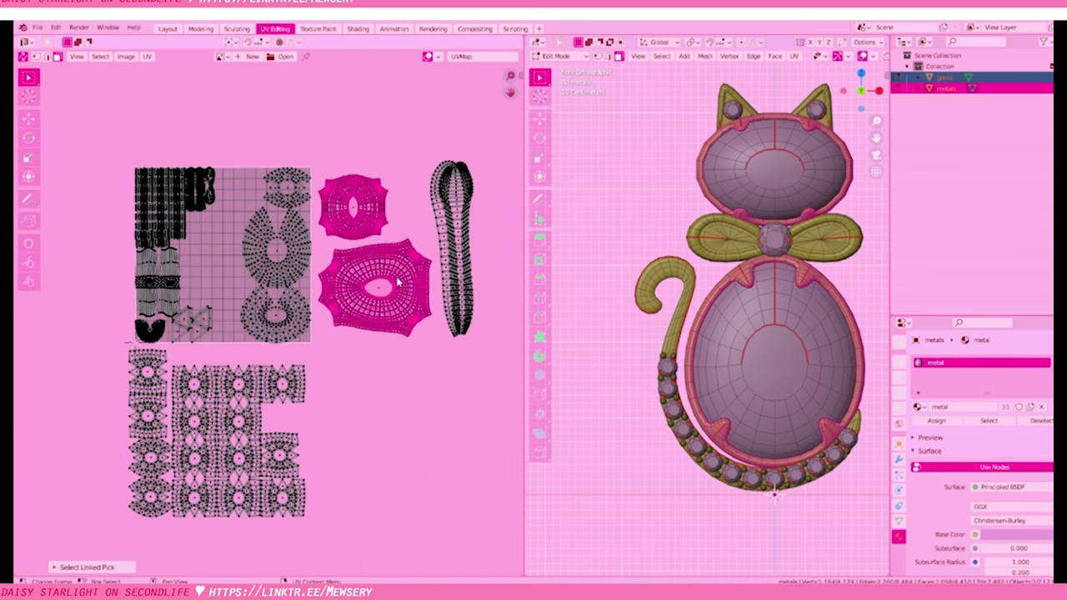
click(146, 56)
click(192, 245)
scroll(400, 367, up, 3)
scroll(342, 326, up, 2)
key(s)
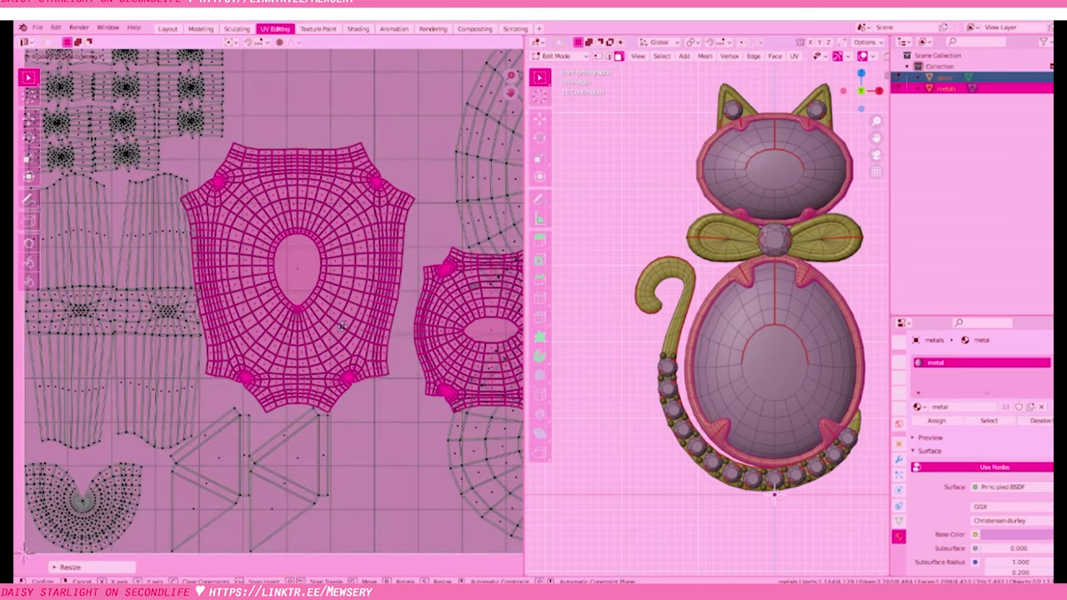
scroll(342, 326, up, 3)
scroll(393, 322, down, 3)
click(445, 308)
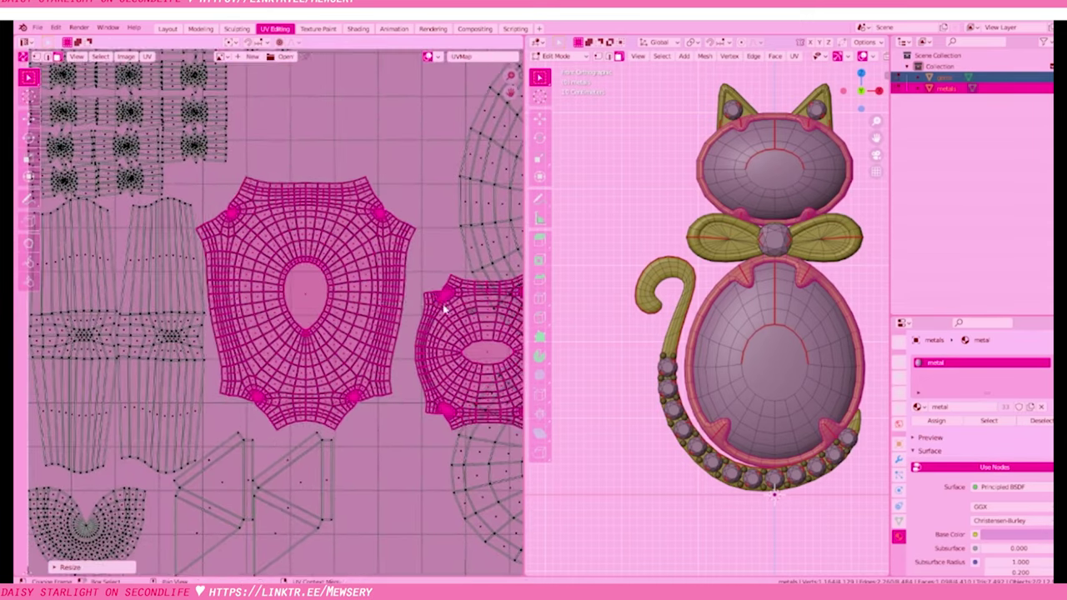
scroll(275, 325, up, 5)
scroll(282, 344, down, 5)
Deselect the body island and move the head island inside the texture square
key(shift+l)
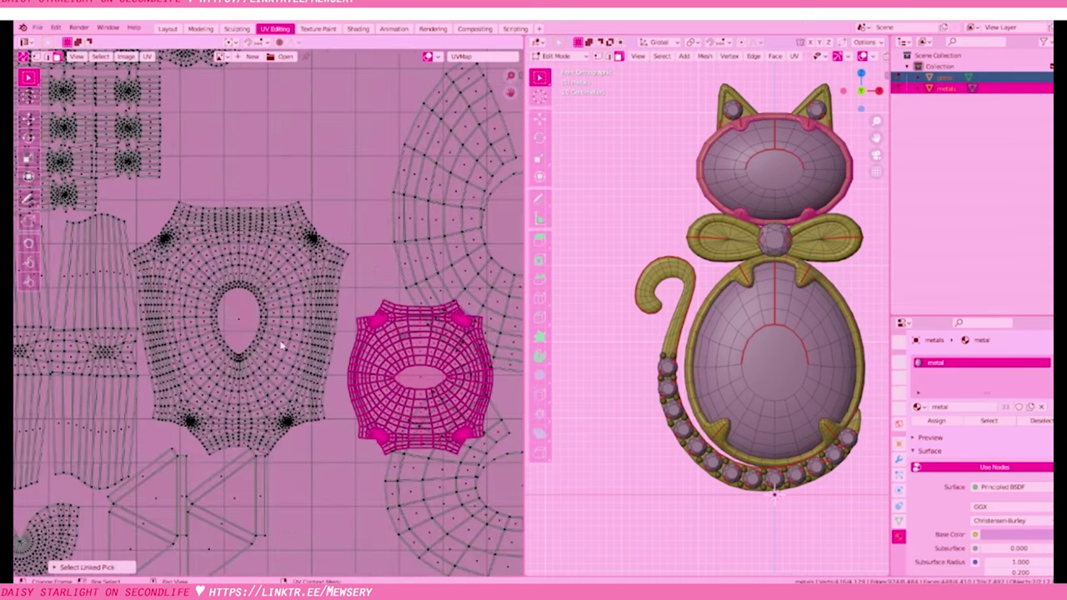
key(g)
click(408, 429)
scroll(409, 429, up, 3)
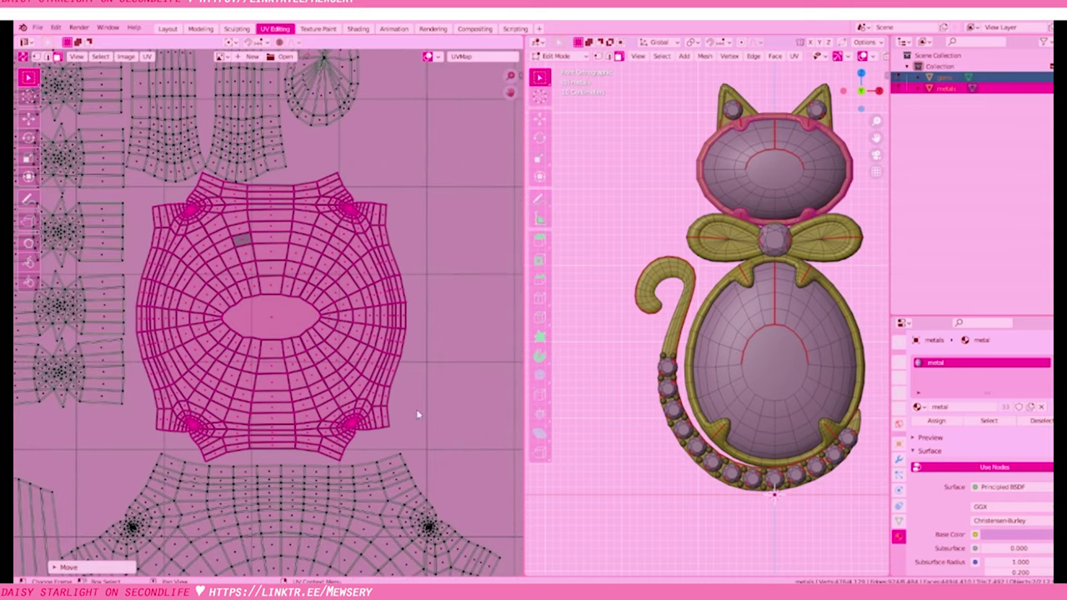
scroll(408, 400, up, 4)
scroll(375, 338, down, 1)
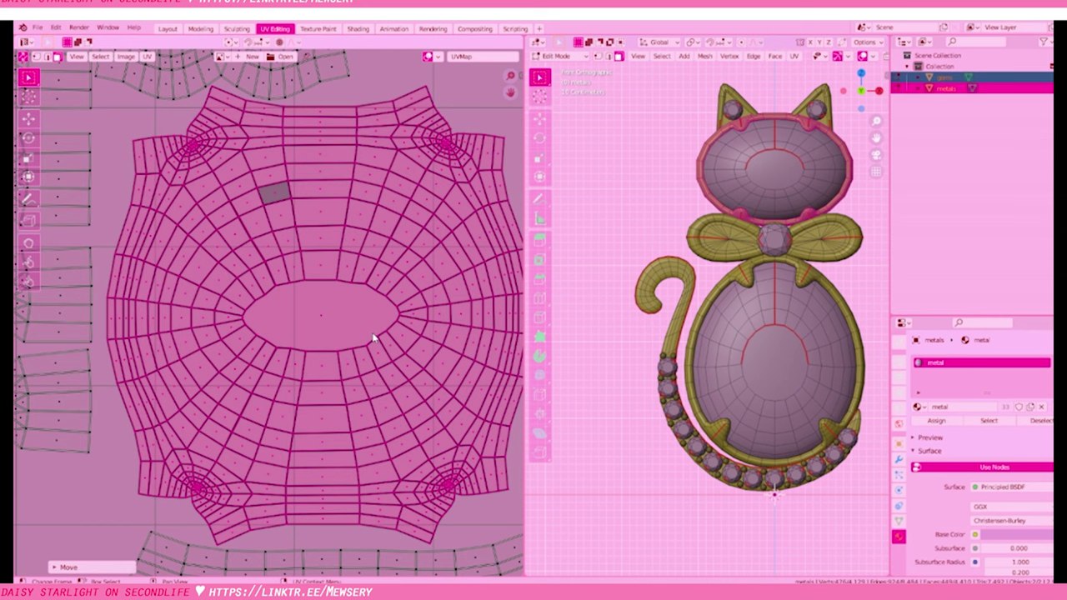
scroll(354, 362, down, 3)
scroll(367, 345, down, 5)
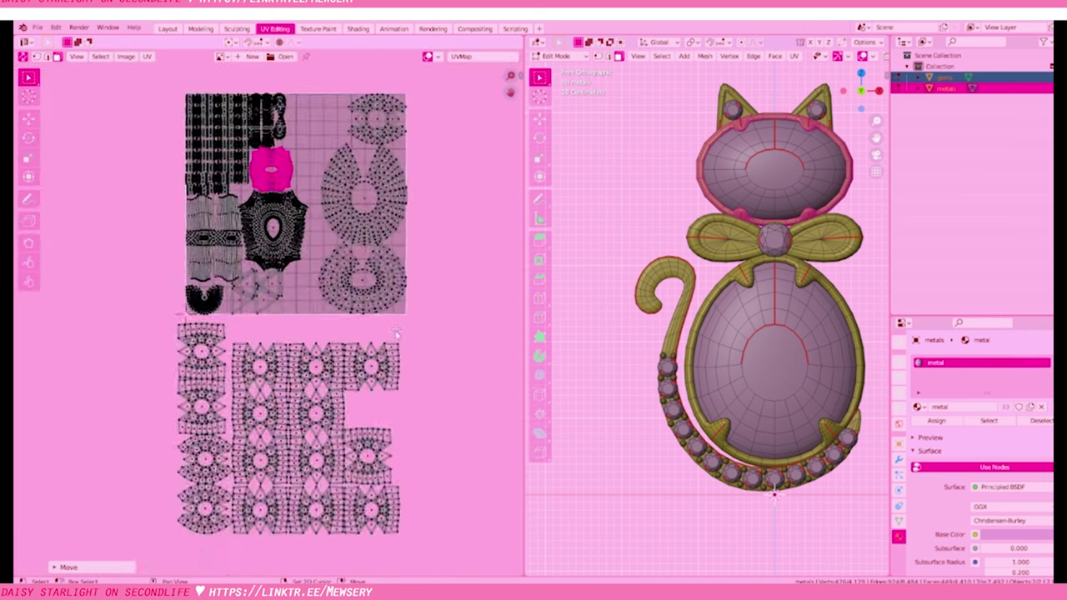
scroll(383, 330, down, 2)
Rotate the tail island upright and place it inside the UV square
key(g)
click(239, 353)
scroll(240, 353, up, 5)
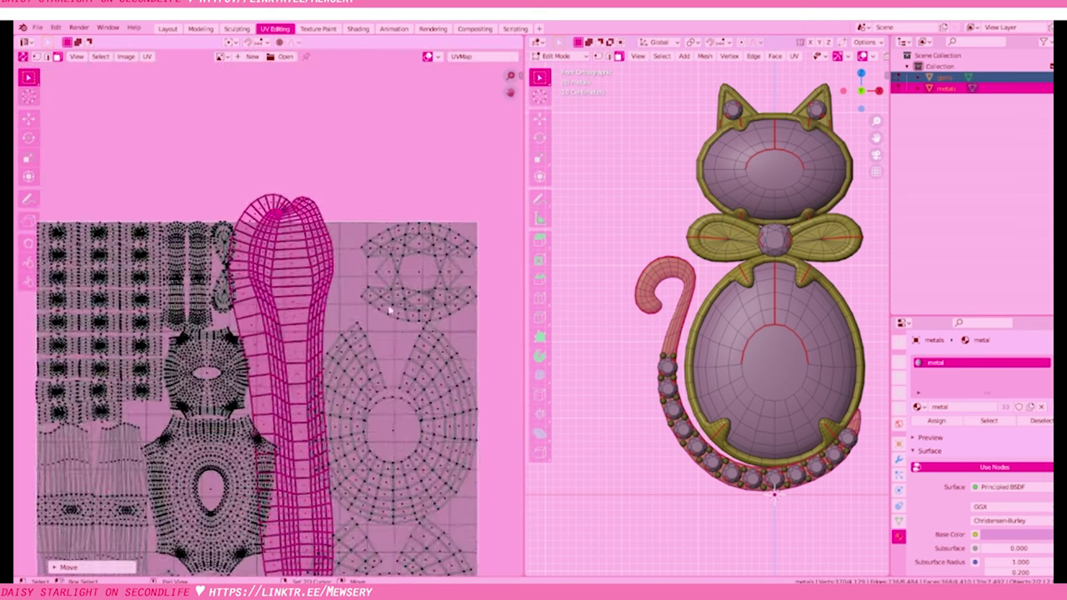
key(r)
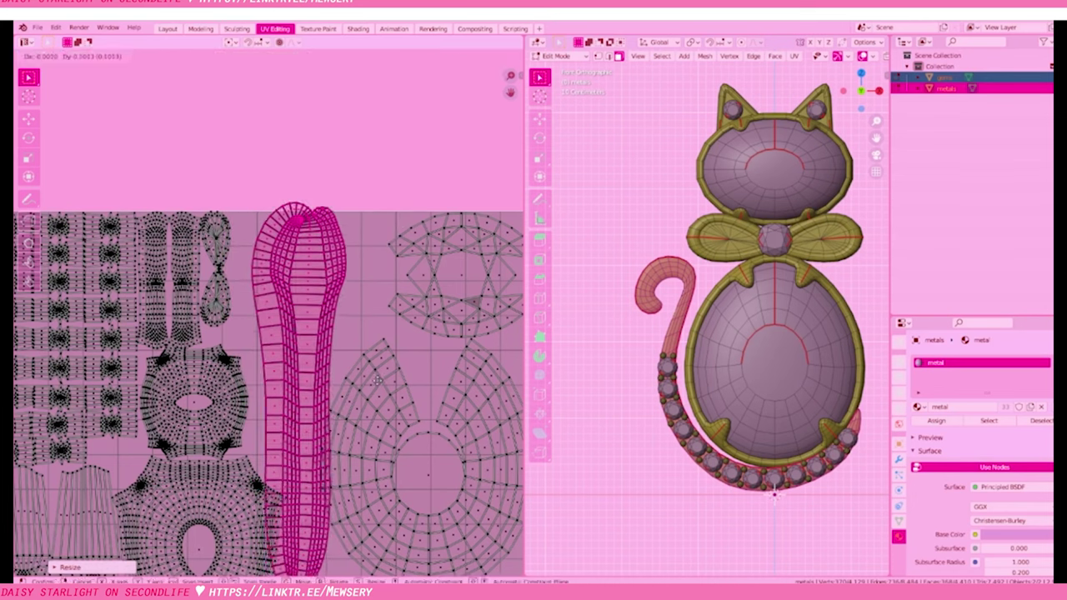
click(356, 388)
scroll(355, 388, up, 3)
scroll(357, 377, down, 2)
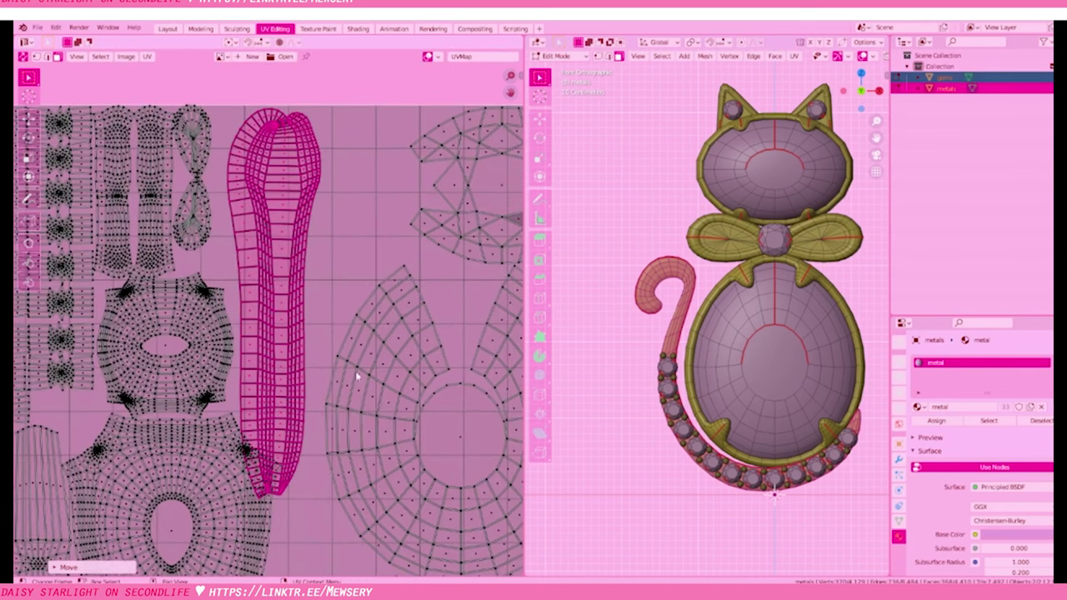
scroll(310, 320, up, 2)
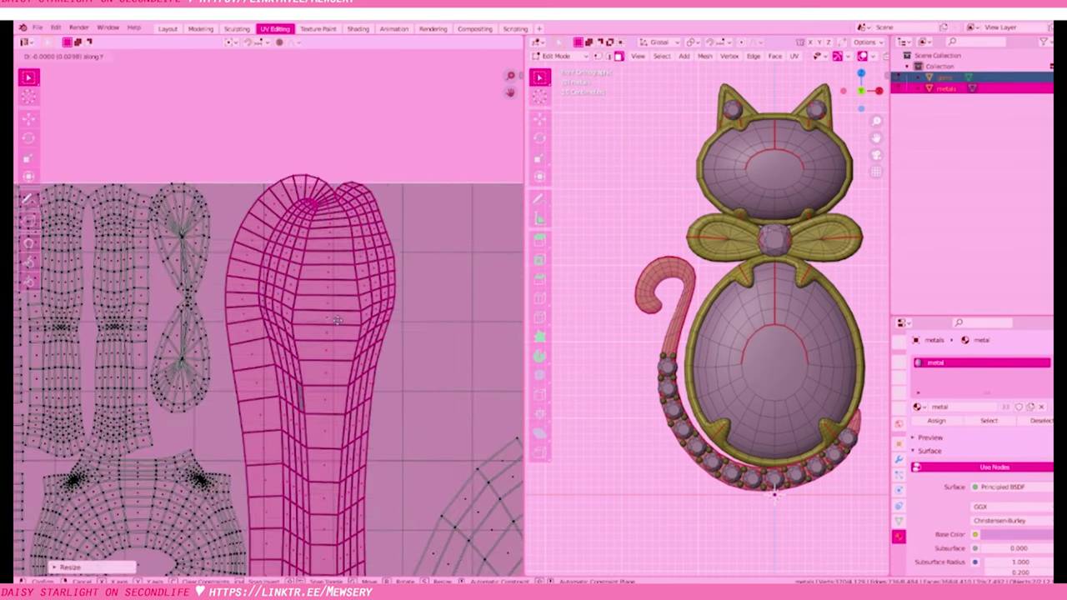
scroll(310, 319, up, 3)
scroll(310, 320, up, 3)
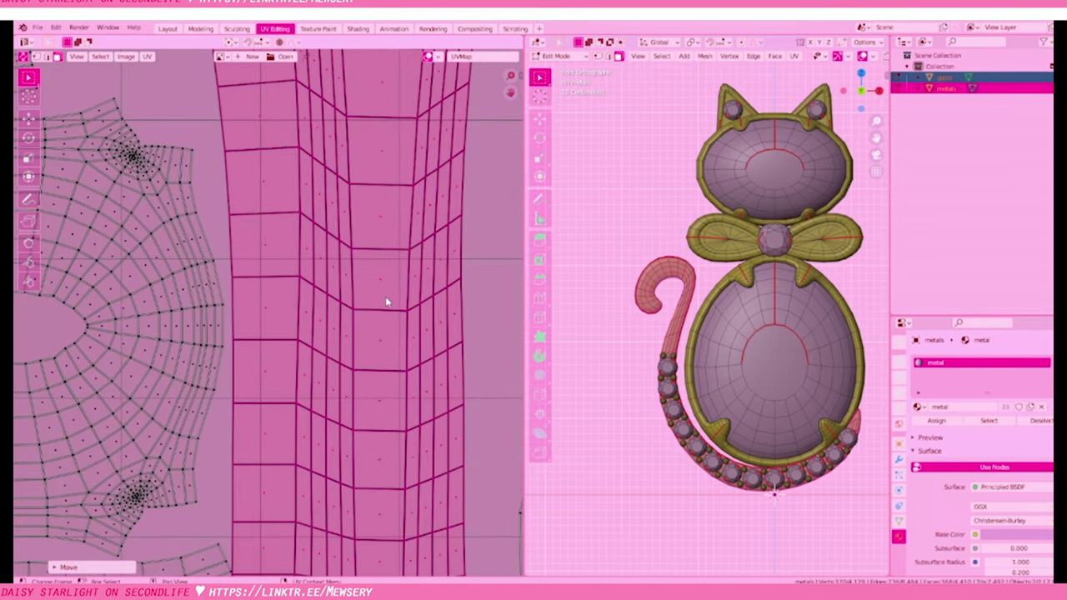
scroll(381, 298, down, 3)
scroll(356, 367, up, 1)
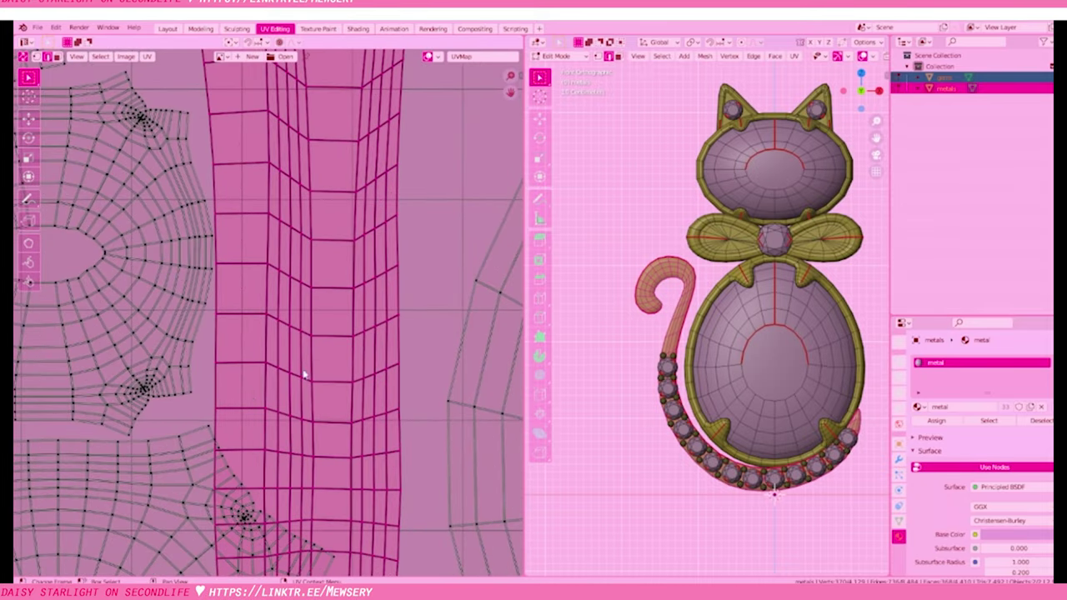
Seam an edge loop near the tail's end and re-unwrap to split off the tip
alt+click(241, 411)
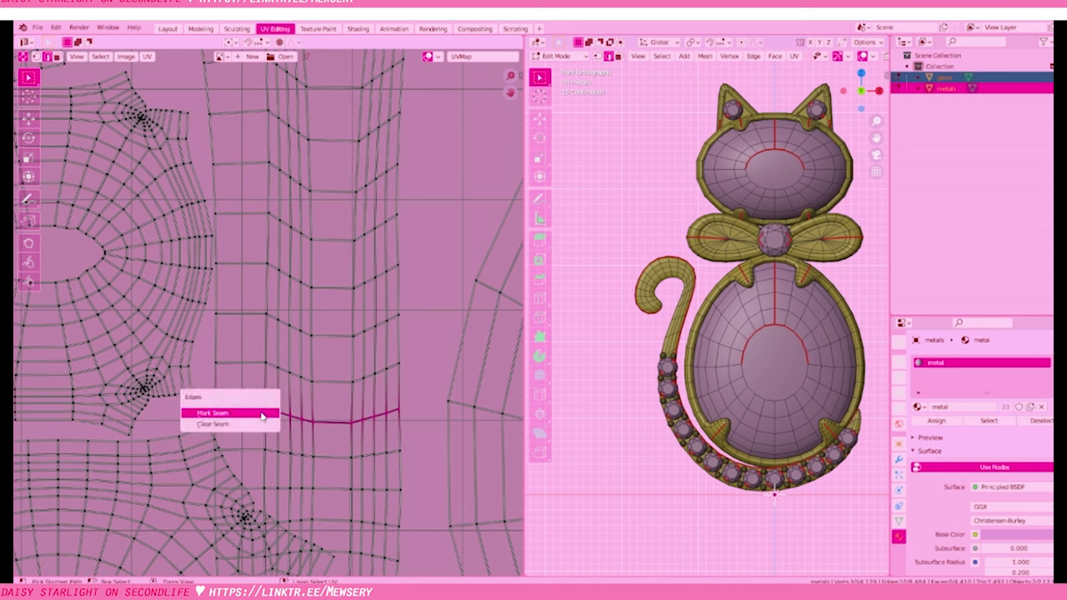
key(a)
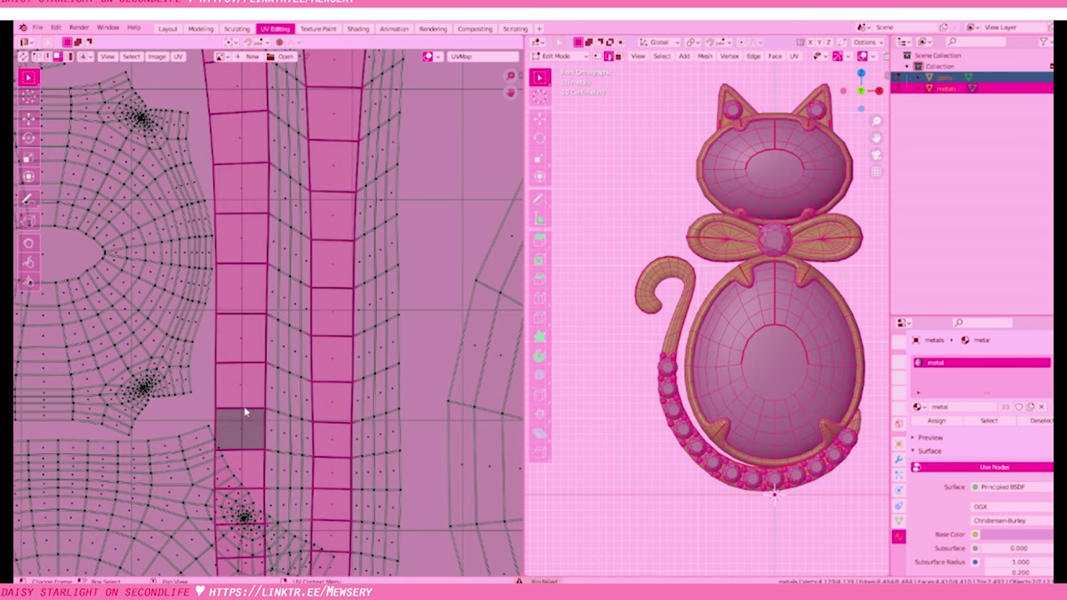
key(l)
scroll(313, 469, down, 4)
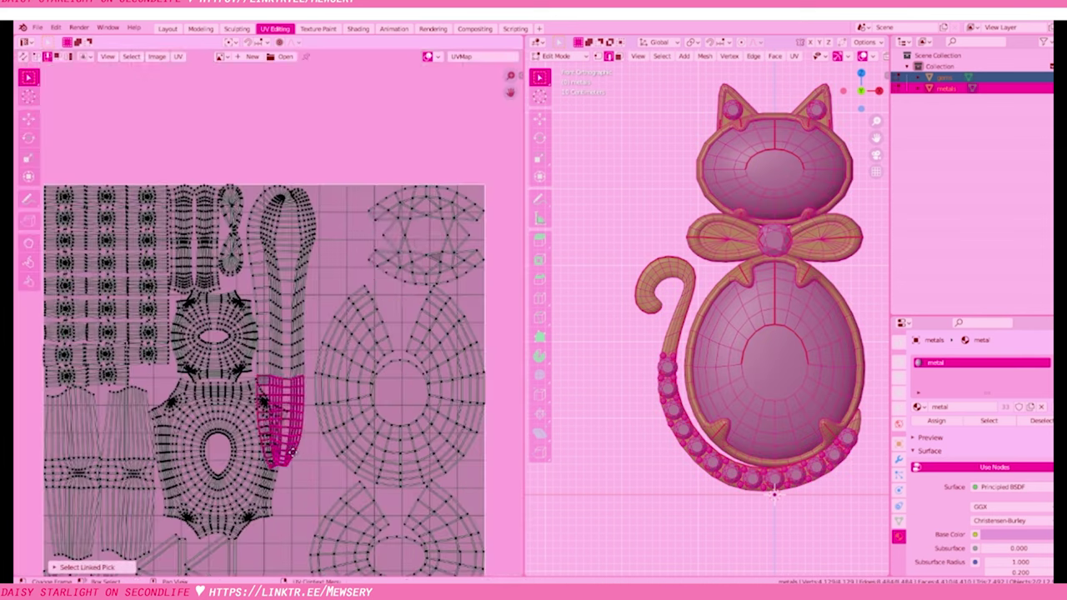
scroll(350, 358, up, 3)
scroll(363, 350, up, 3)
Resize the tail-tip island and move it to the top of the square
key(ctrl+v)
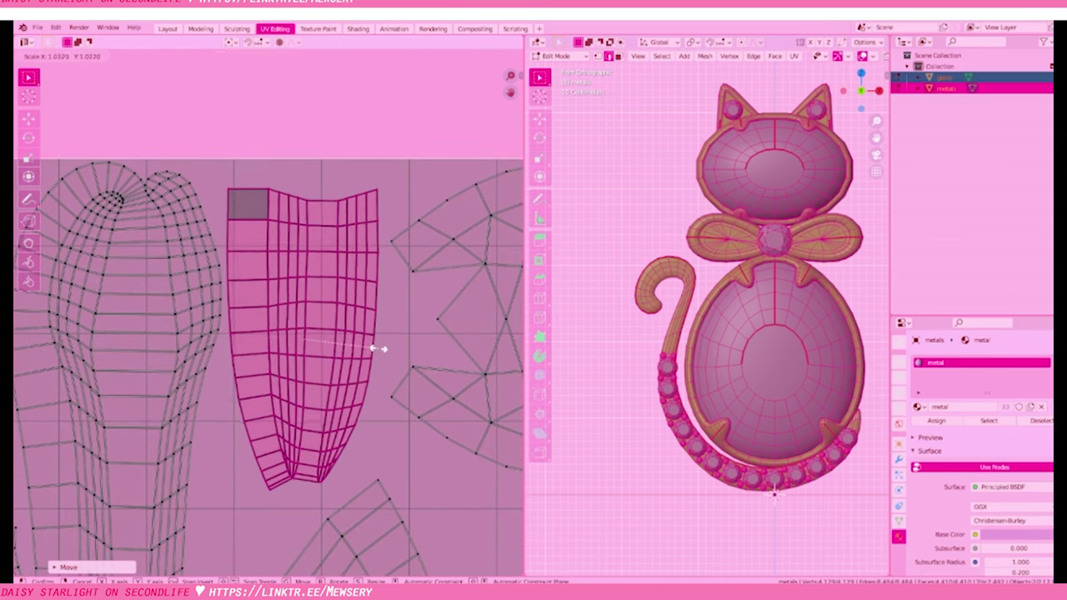
click(421, 323)
key(s)
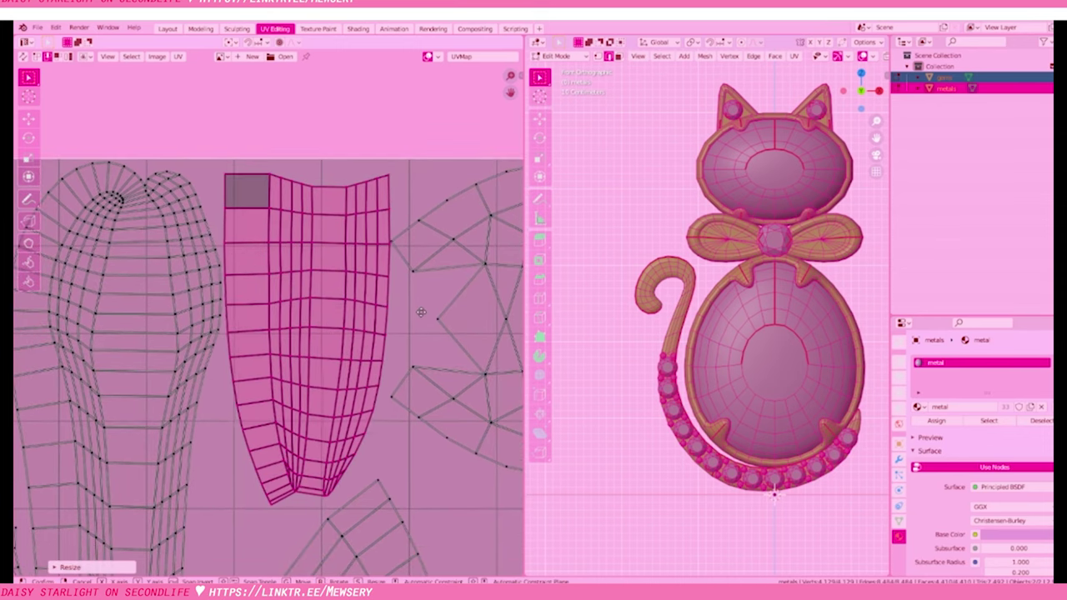
click(421, 314)
key(g)
click(356, 338)
scroll(357, 338, down, 4)
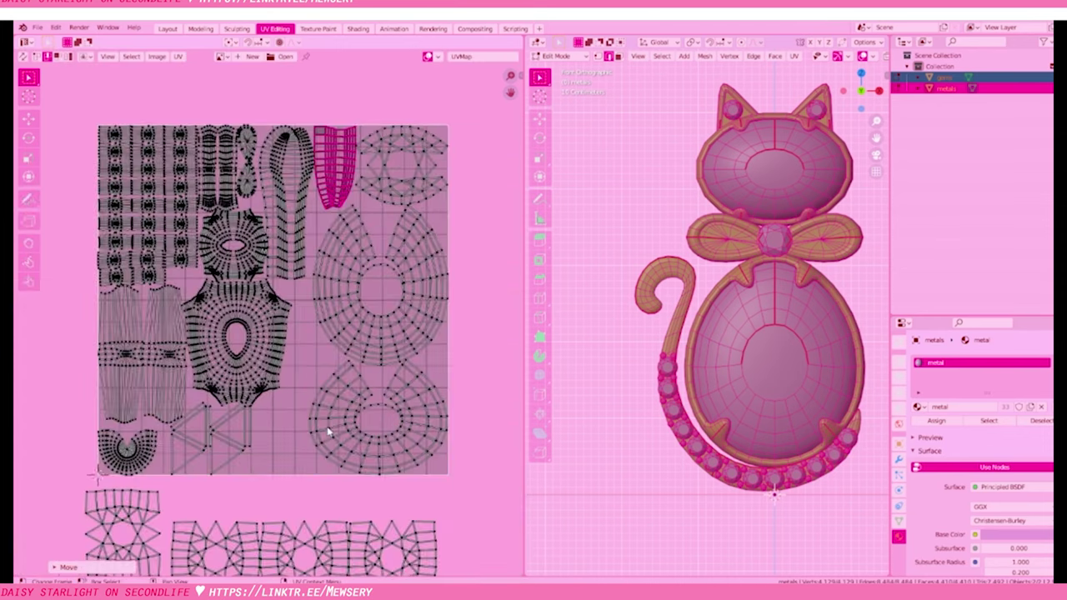
scroll(376, 312, down, 3)
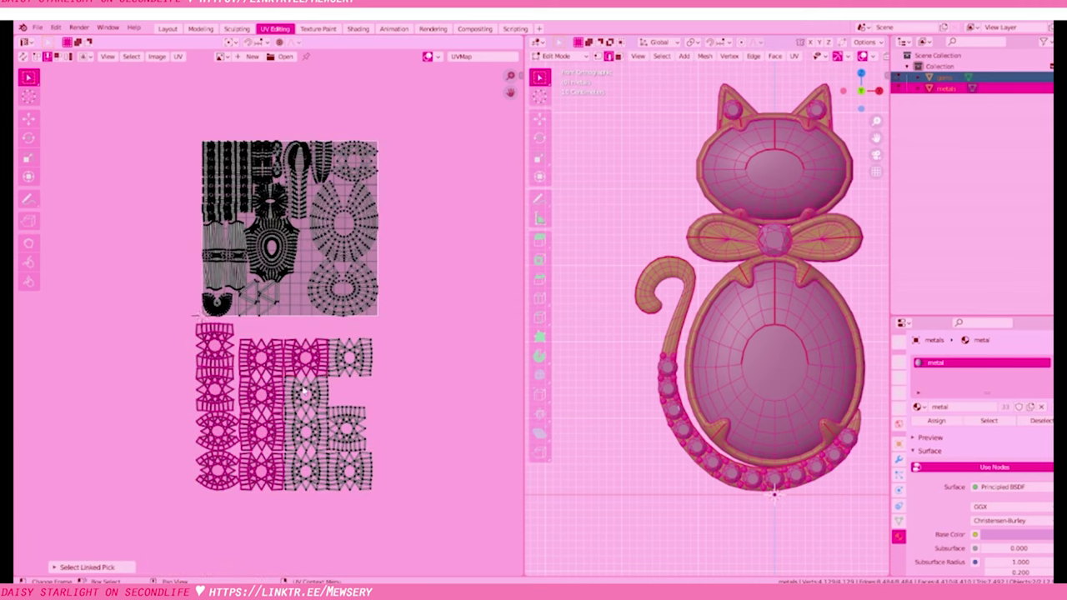
Move the selected gem-setting islands up to the bottom edge of the UV square
click(178, 56)
click(225, 245)
key(g)
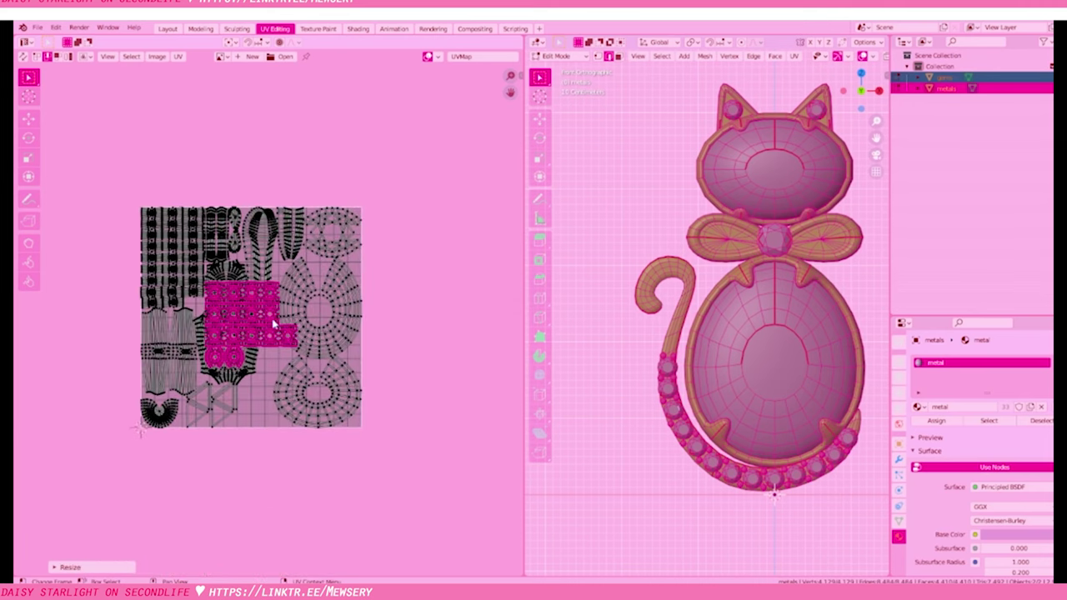
scroll(299, 473, up, 4)
scroll(283, 517, down, 2)
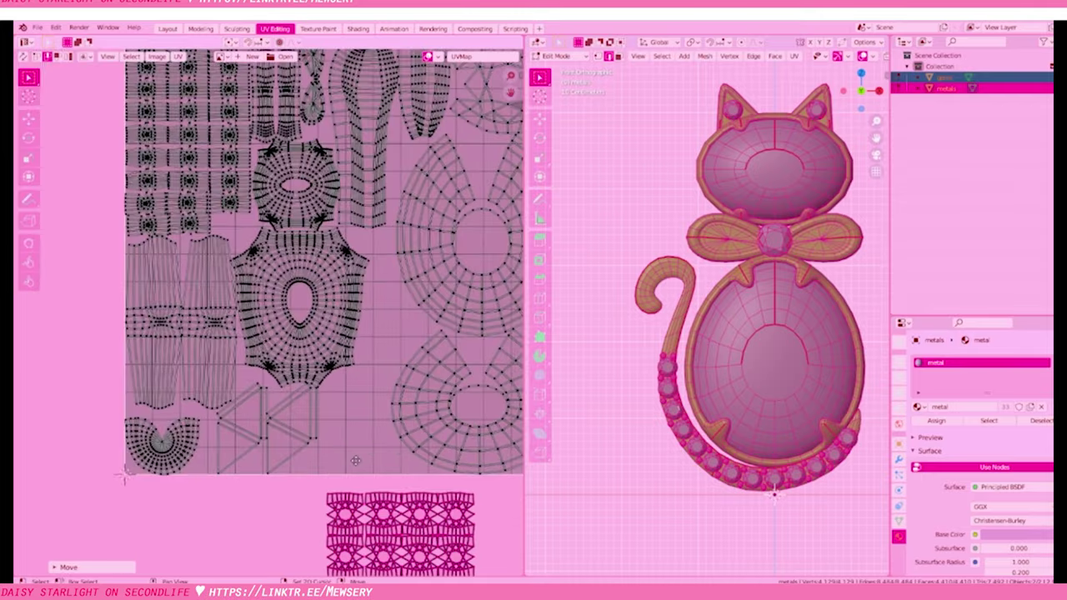
middle_drag(282, 541, 253, 383)
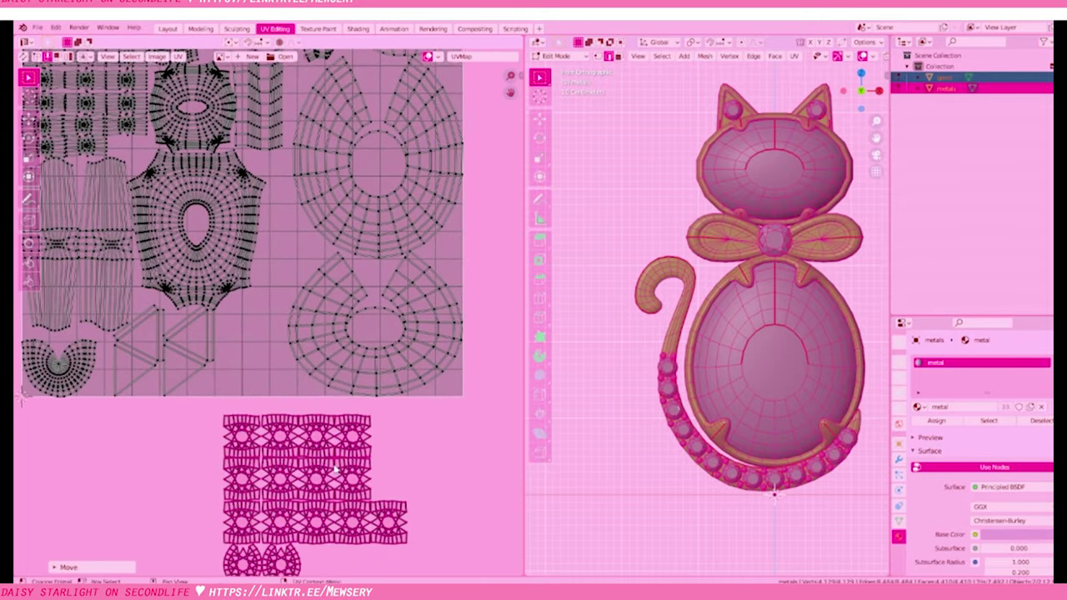
drag(223, 411, 223, 336)
scroll(223, 336, up, 3)
key(g)
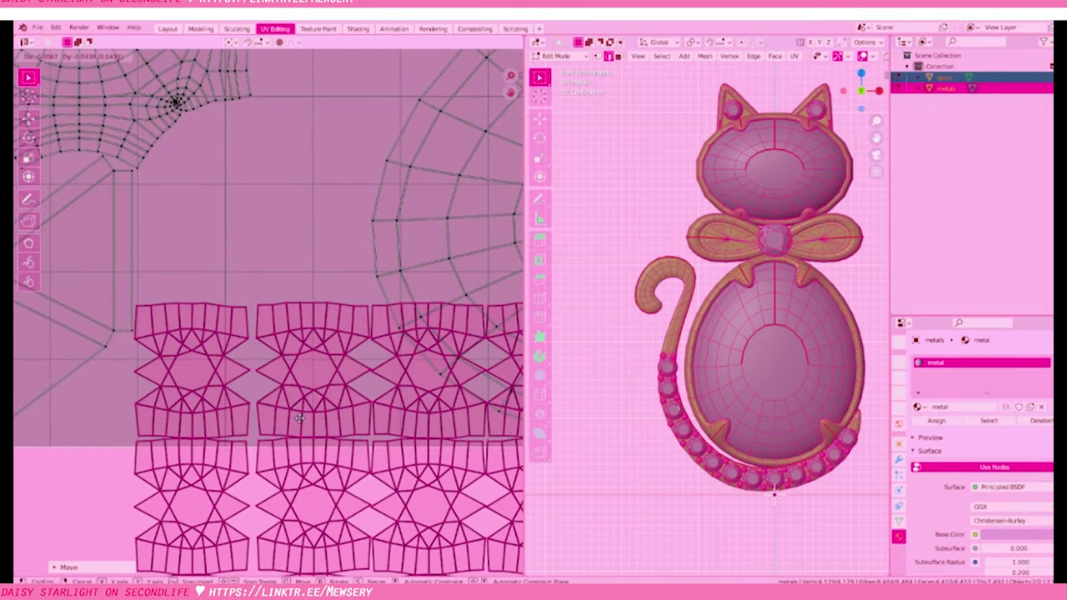
key(g)
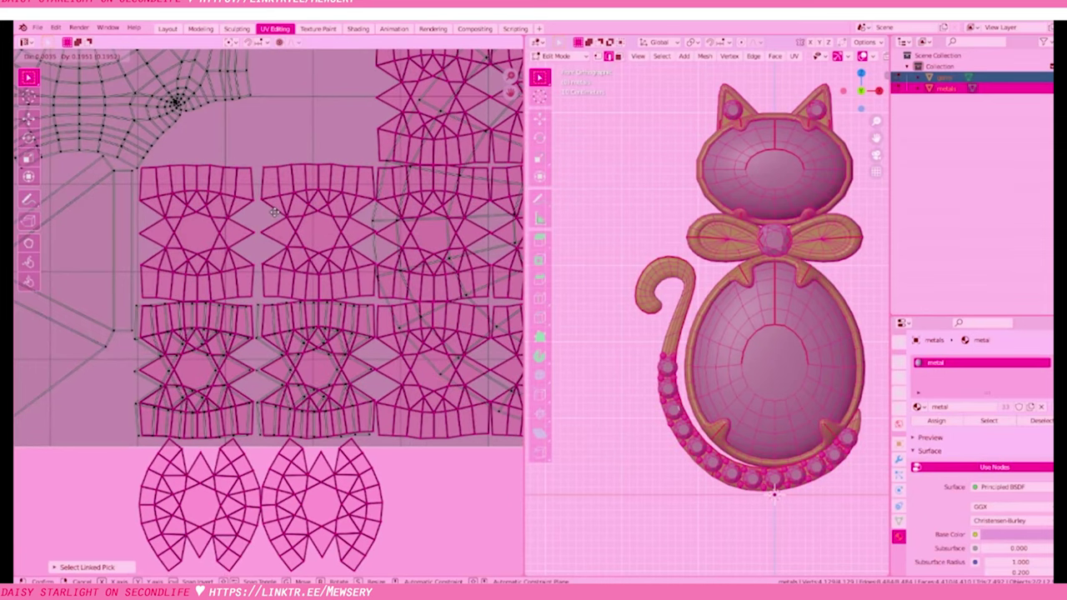
scroll(235, 215, down, 3)
scroll(259, 296, up, 3)
Add the linked gem islands to the selection and slide them vertically into one centre column
key(l)
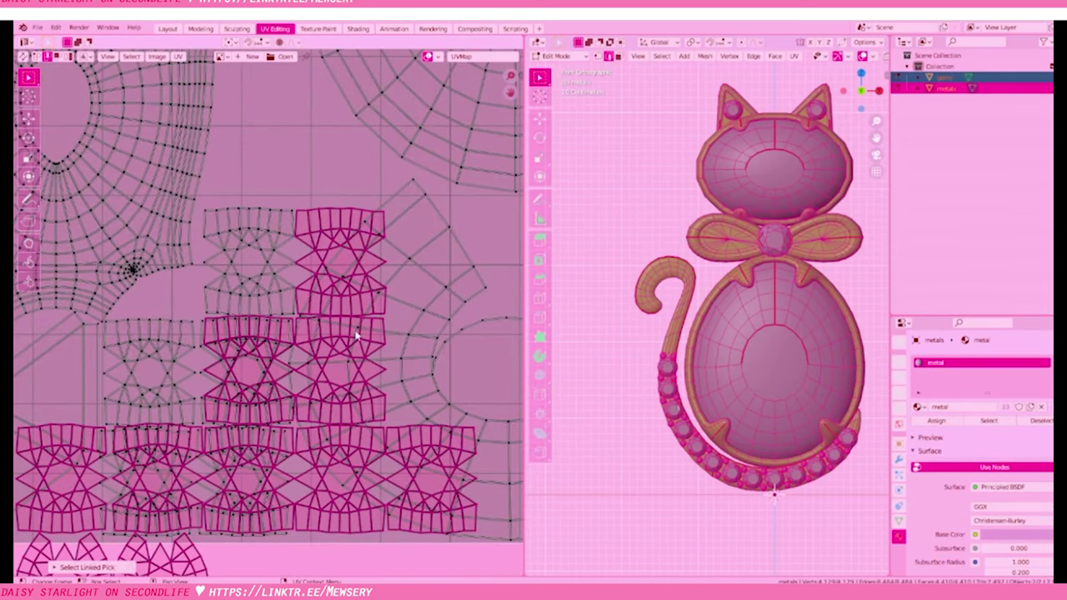
middle_drag(258, 413, 258, 296)
key(g)
scroll(258, 258, down, 3)
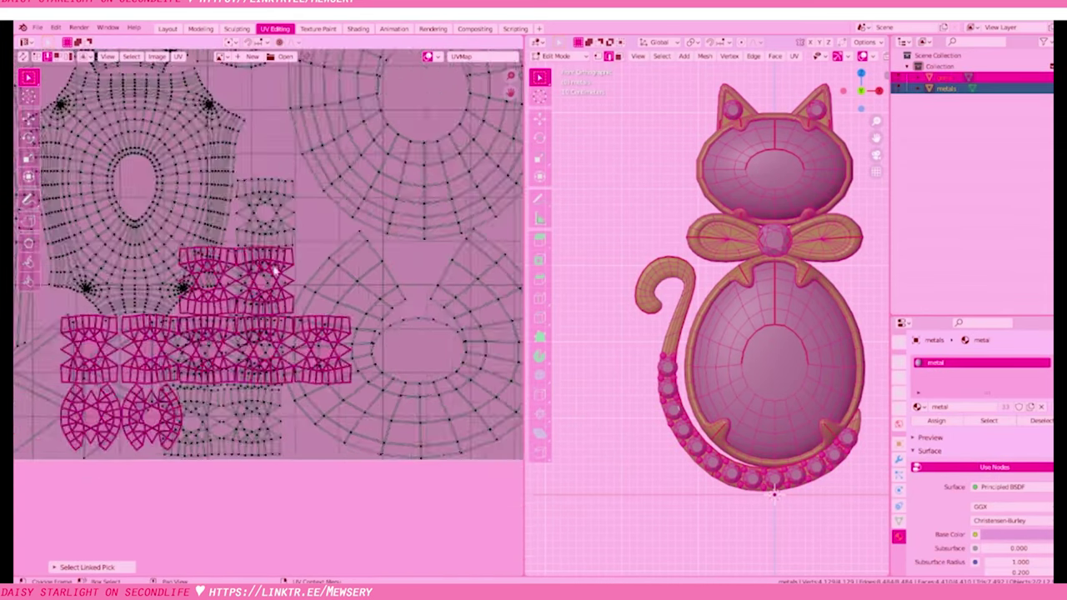
scroll(333, 367, up, 6)
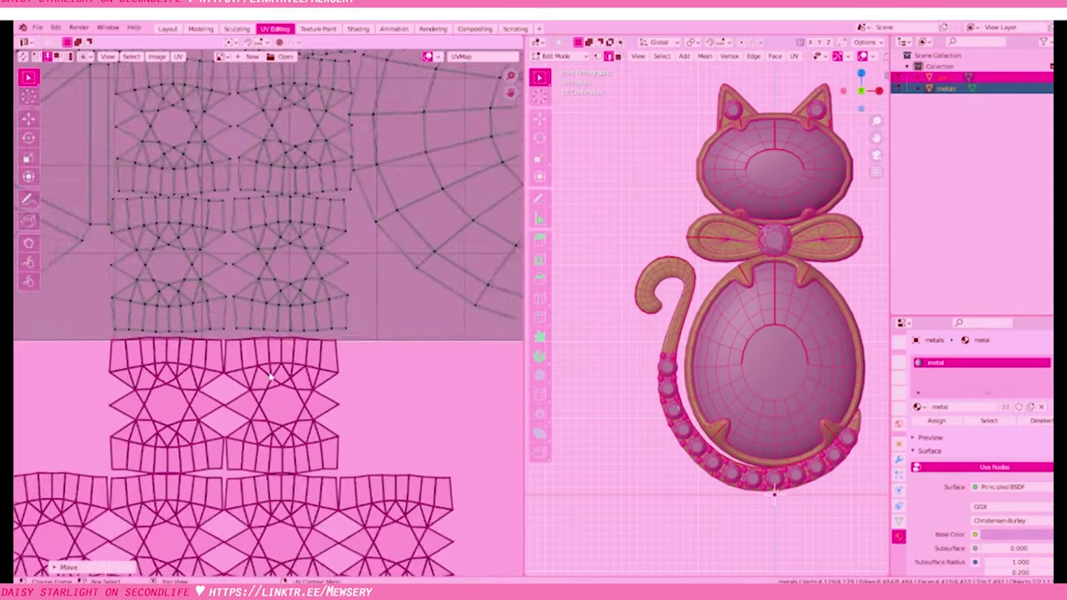
scroll(374, 367, down, 3)
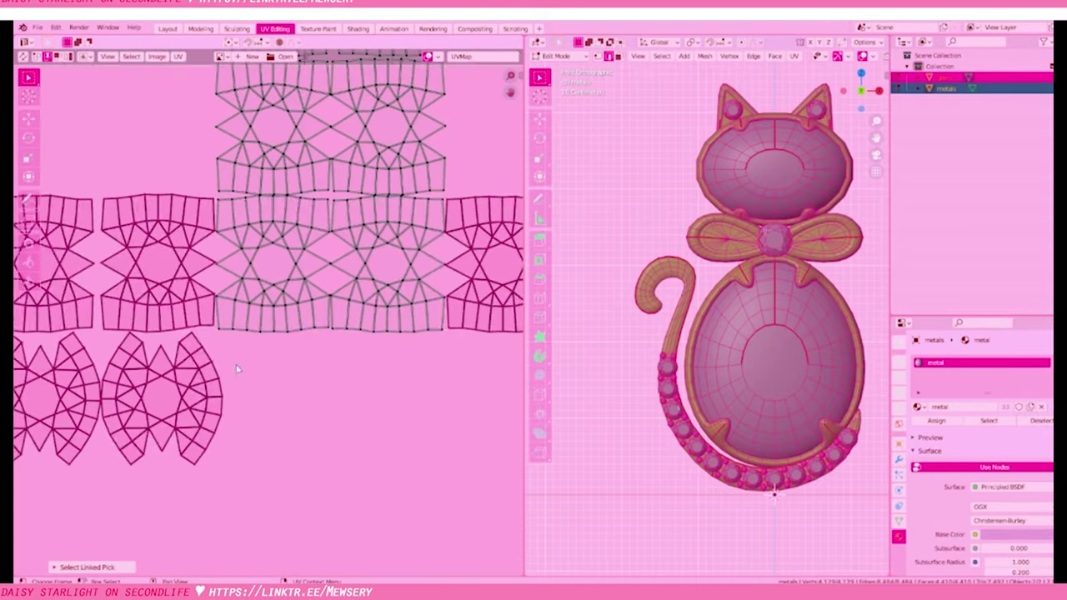
key(g)
key(y)
click(355, 472)
scroll(406, 328, down, 2)
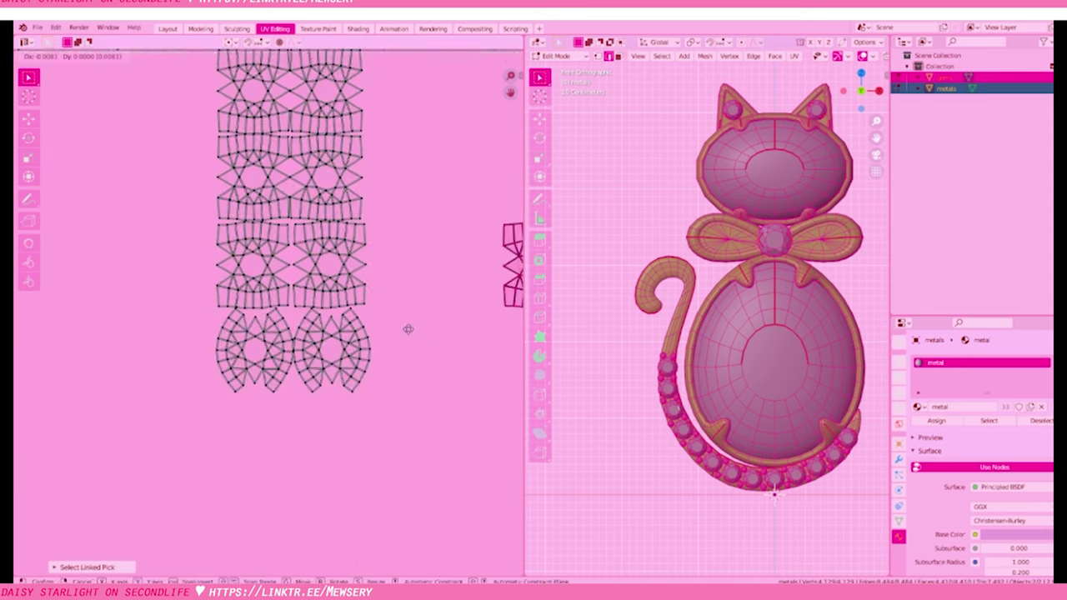
scroll(405, 329, up, 2)
Enlarge the gem island column, shift it up and right, then shrink it slightly
scroll(360, 499, down, 4)
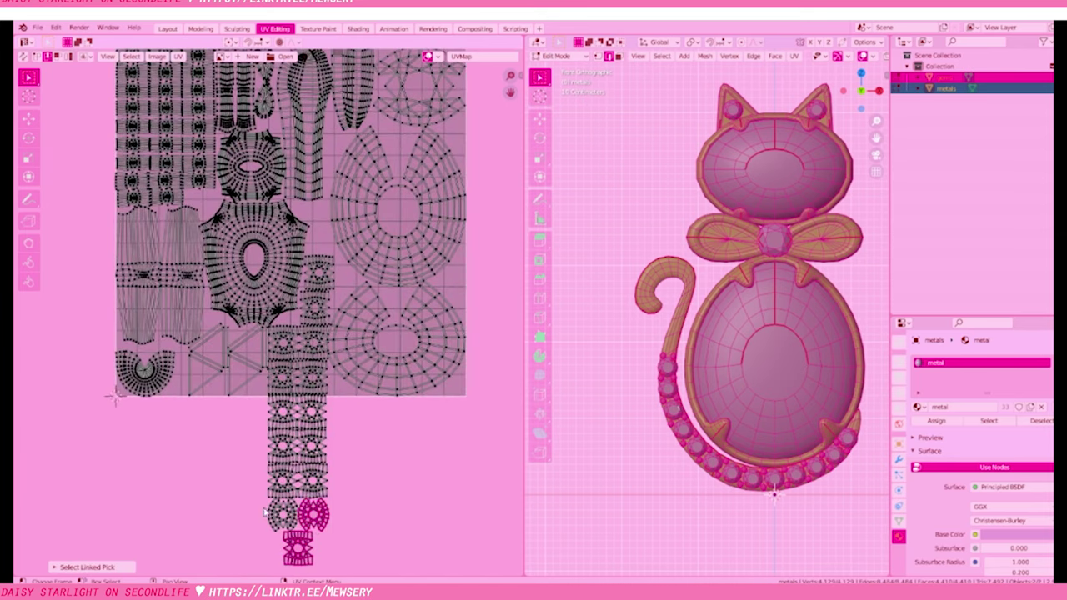
scroll(376, 393, up, 2)
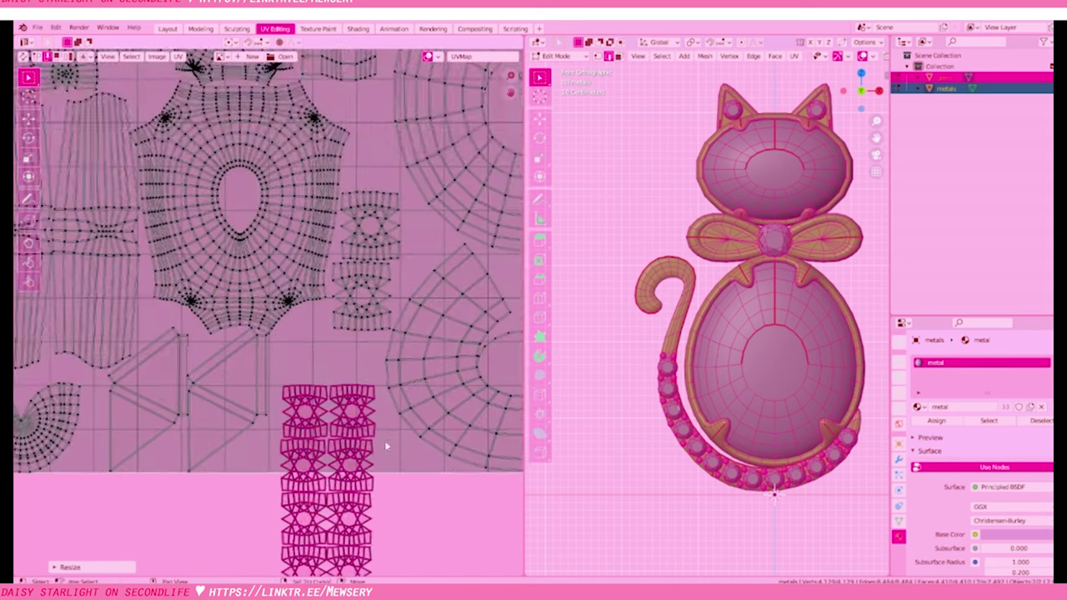
key(s)
click(302, 412)
scroll(302, 413, up, 3)
key(g)
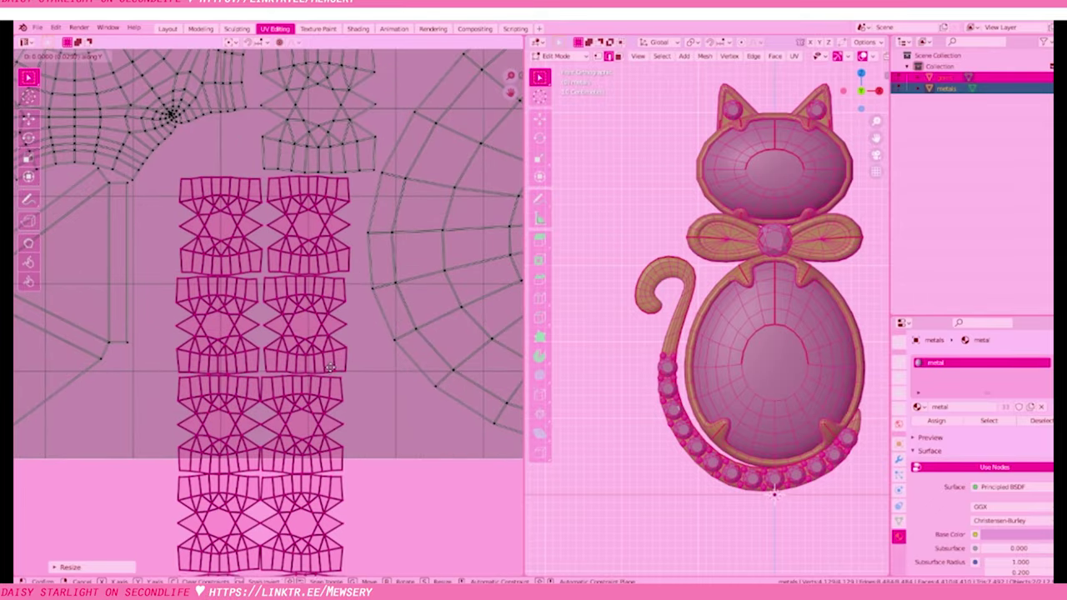
click(357, 381)
key(s)
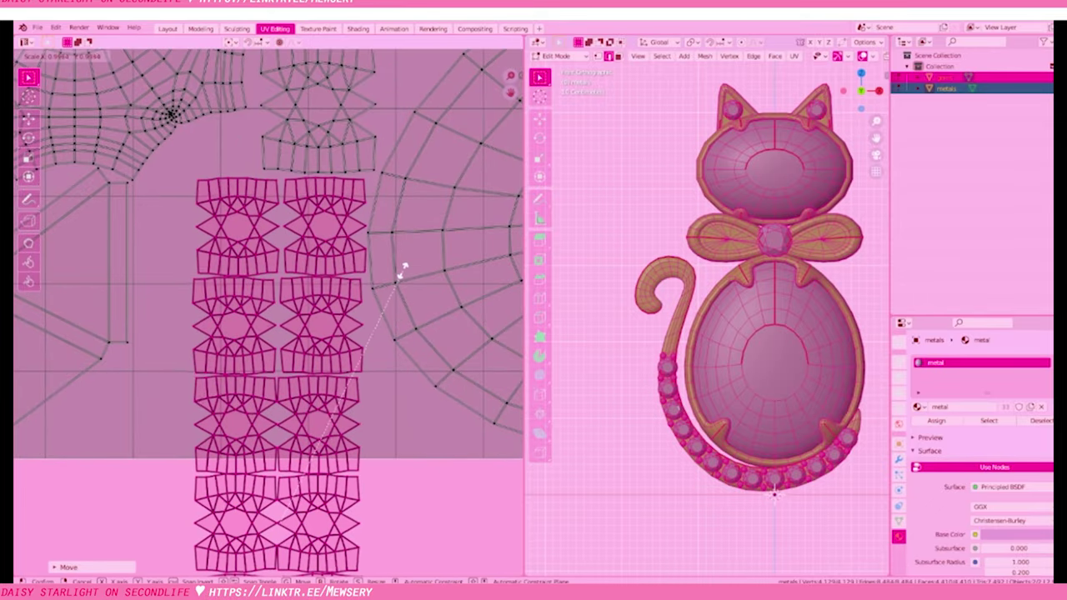
click(415, 321)
Deselect the top island pair and move the remaining islands to a new row
scroll(414, 321, up, 2)
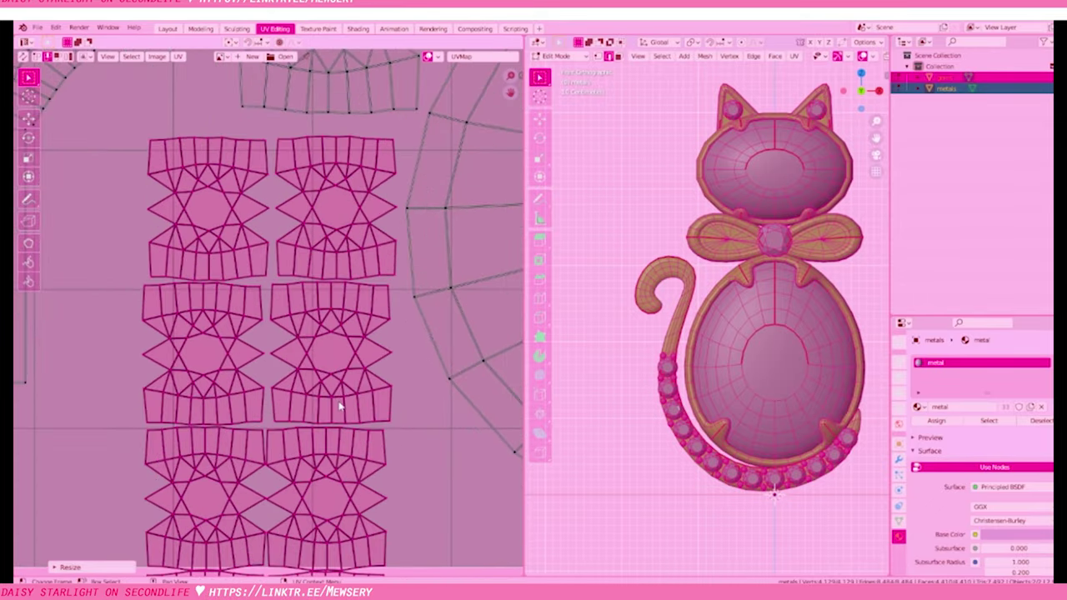
key(shift+l)
scroll(244, 215, down, 2)
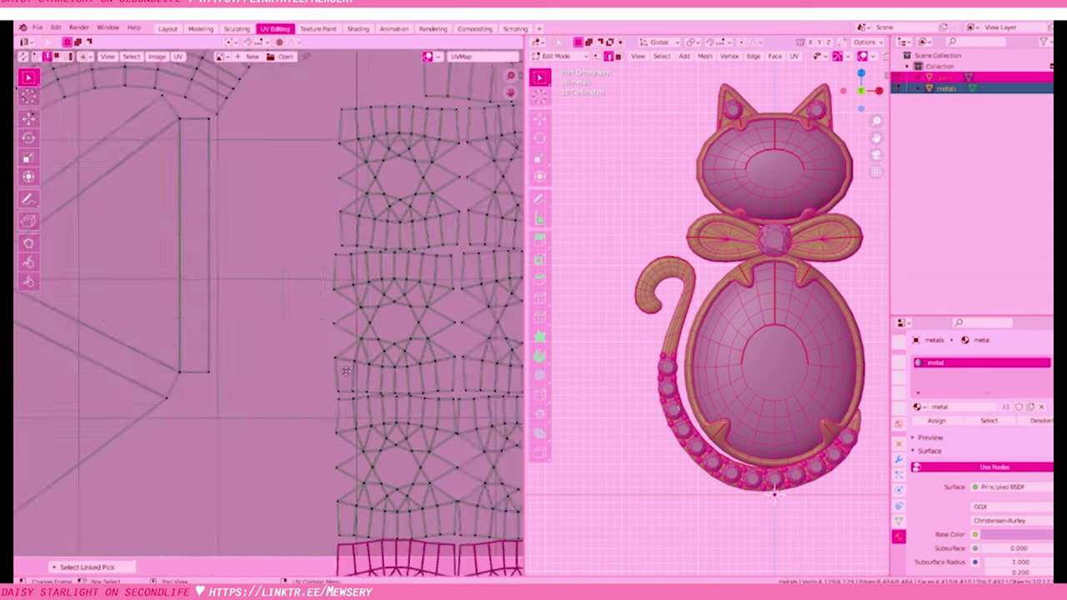
key(g)
click(393, 277)
Place the small triangle islands in the empty lower-left area and scale them up
ctrl+scroll(393, 277, right, 5)
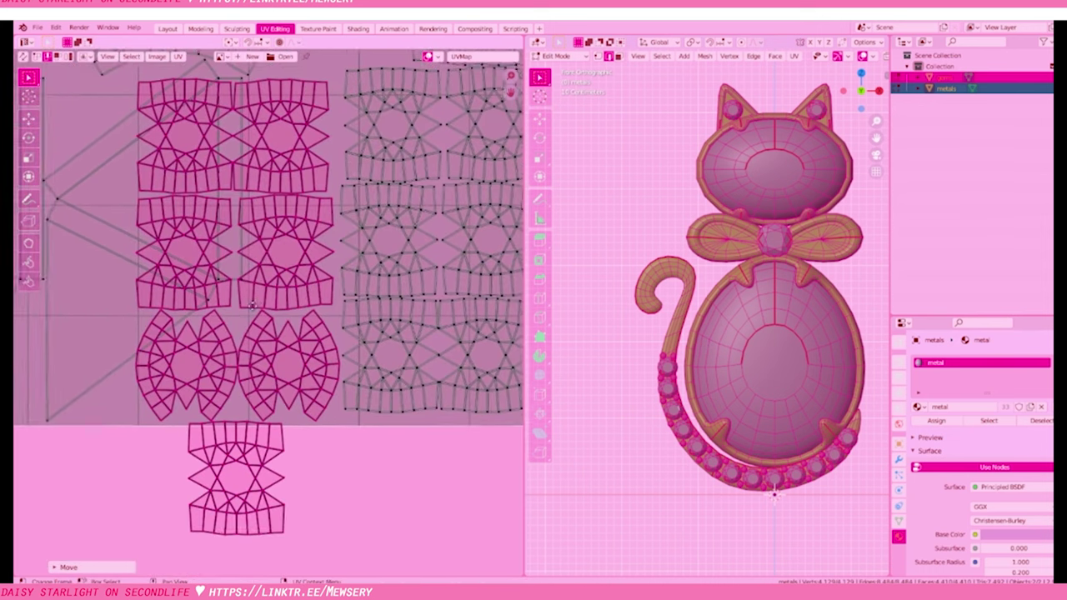
shift+scroll(333, 216, up, 3)
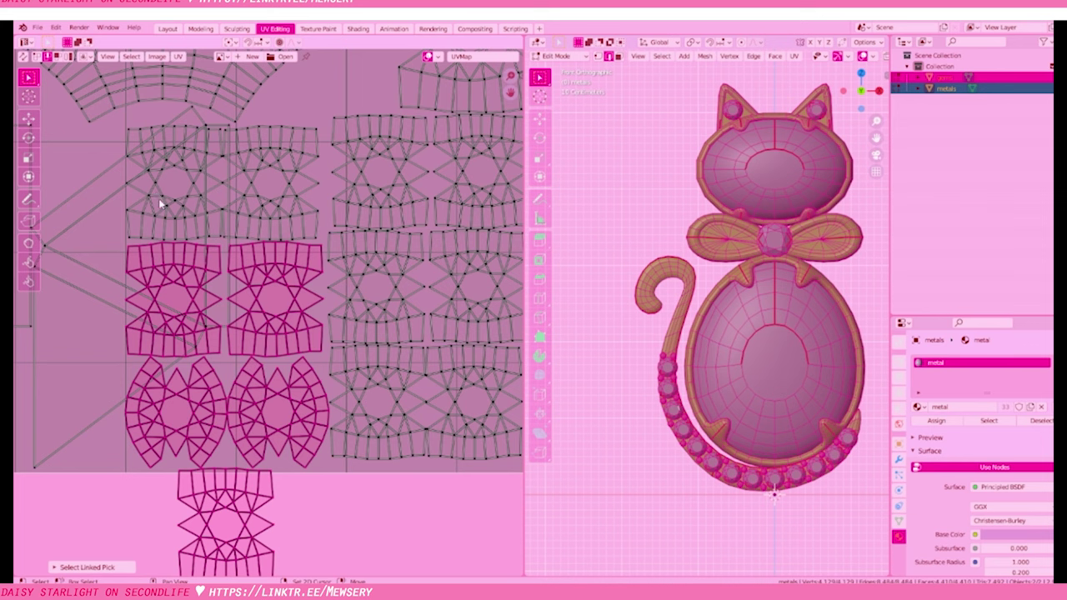
key(shift+l)
key(shift+l)
scroll(250, 375, down, 3)
key(g)
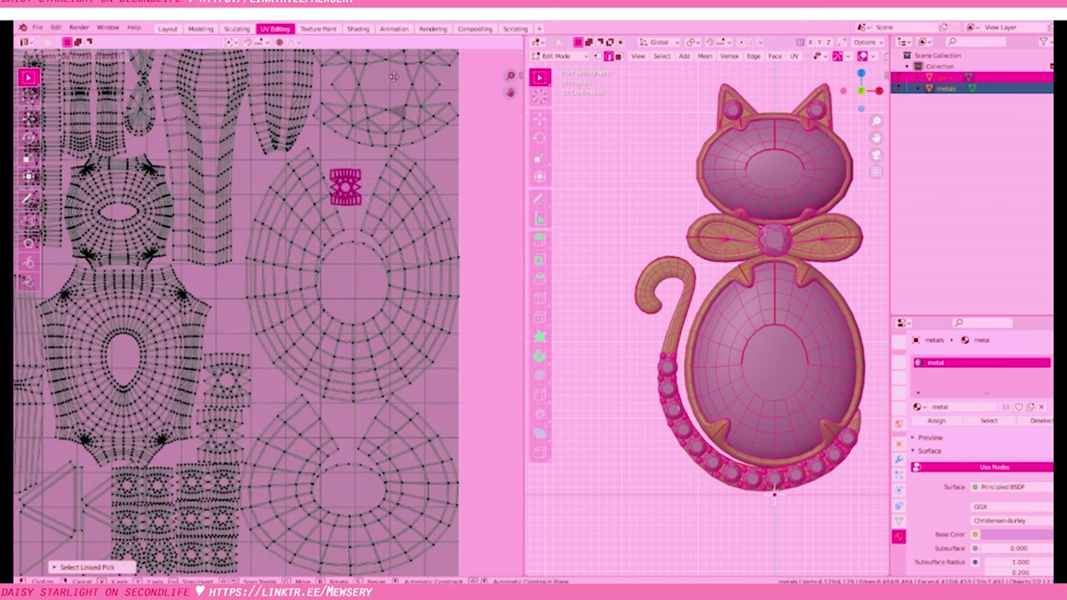
scroll(255, 364, up, 2)
click(215, 441)
key(s)
click(305, 433)
scroll(350, 396, up, 2)
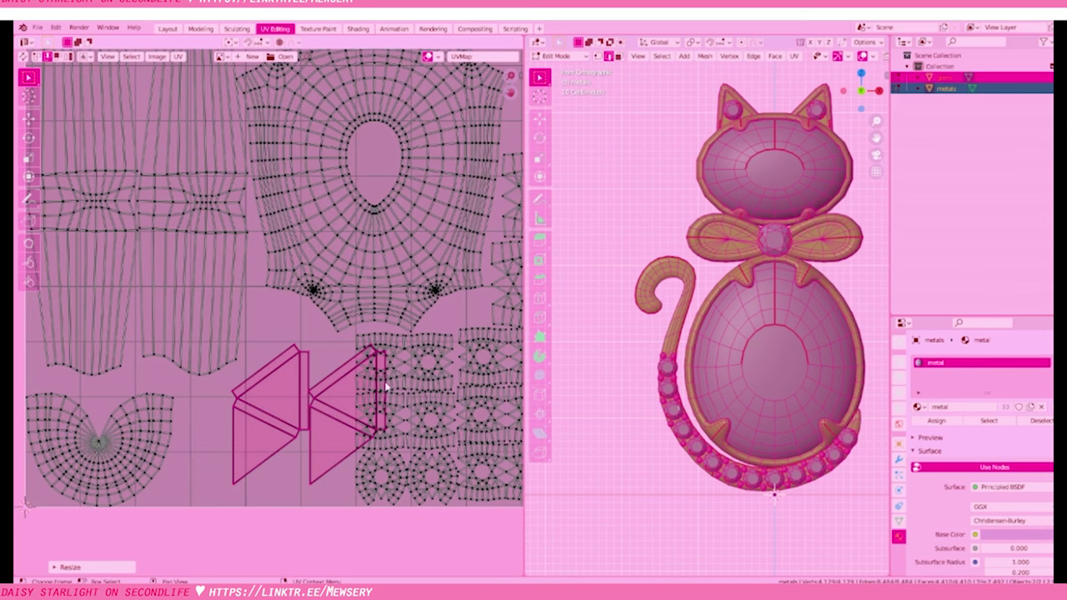
key(g)
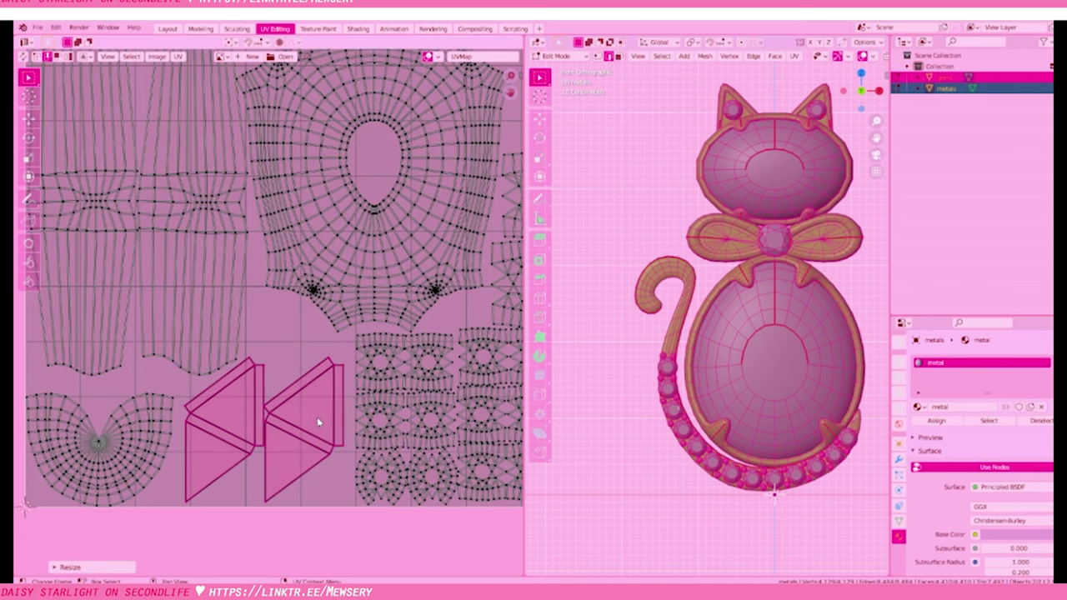
click(316, 418)
scroll(316, 417, down, 5)
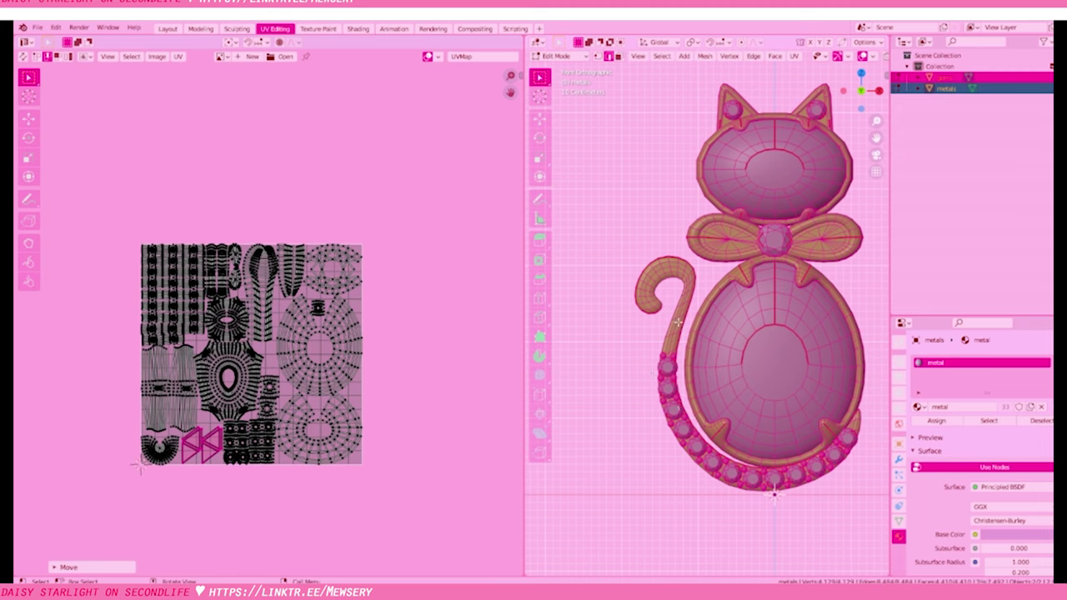
Switch to Object Mode, box-select the gems and metals objects, and edit both meshes together
key(Tab)
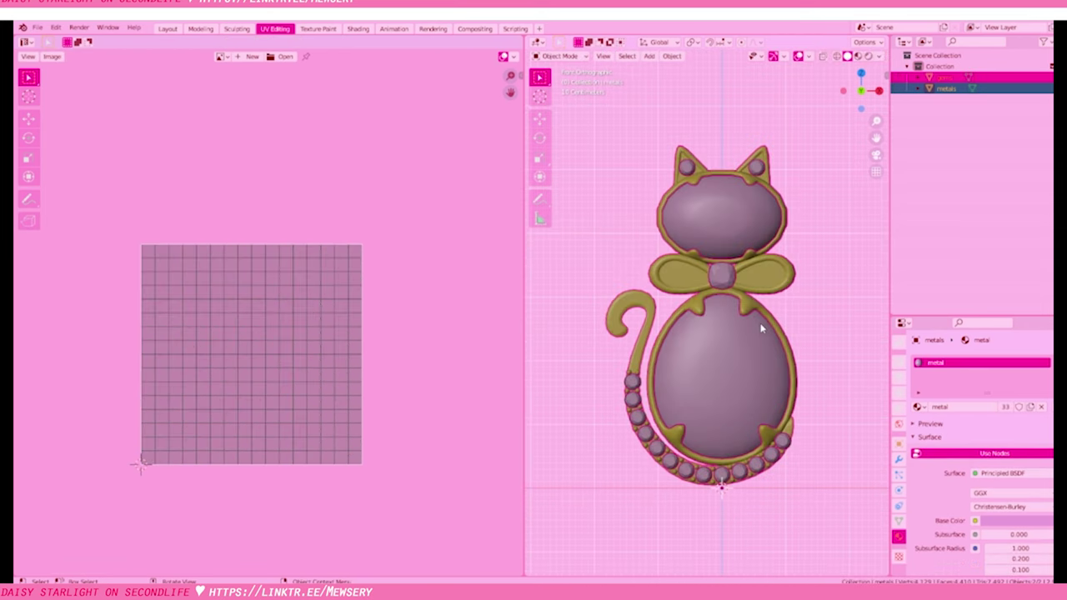
click(747, 384)
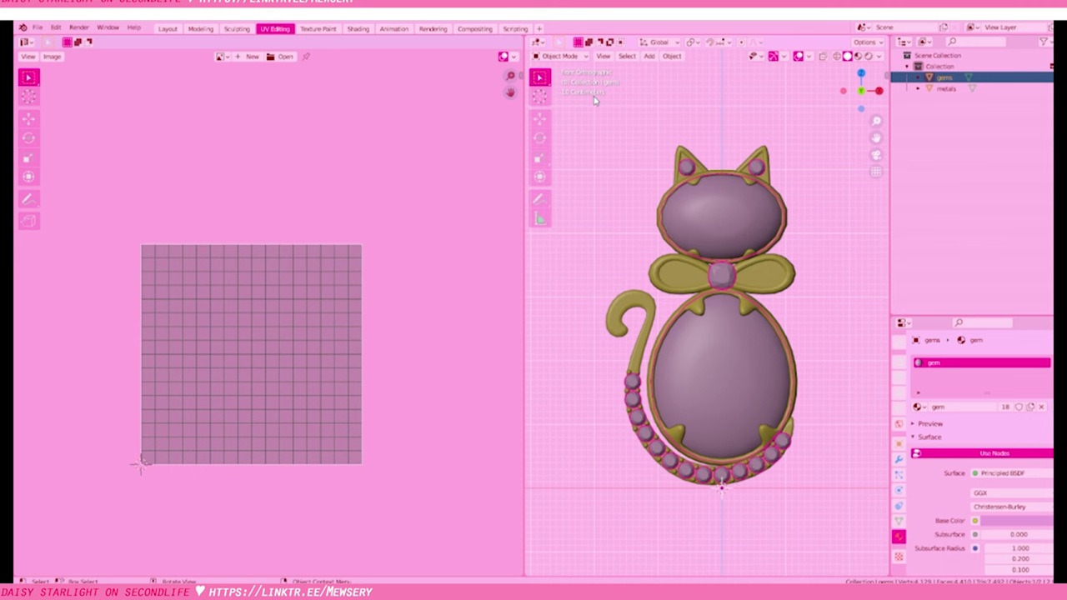
drag(580, 112, 852, 536)
key(Tab)
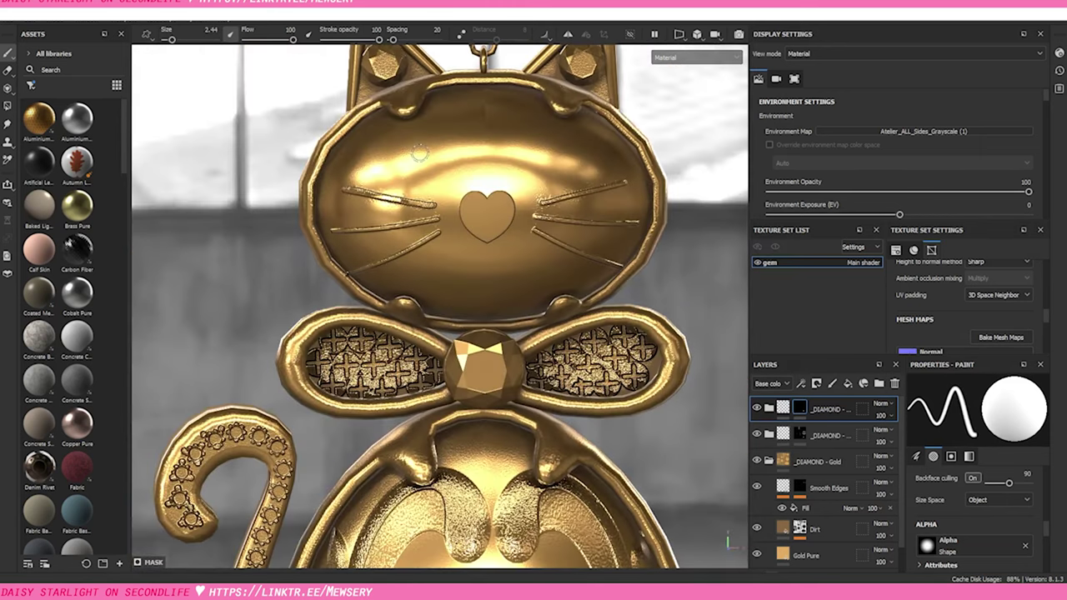
Dab the cat's head, then target the second _DIAMOND layer's mask with brush size 0.92
click(419, 152)
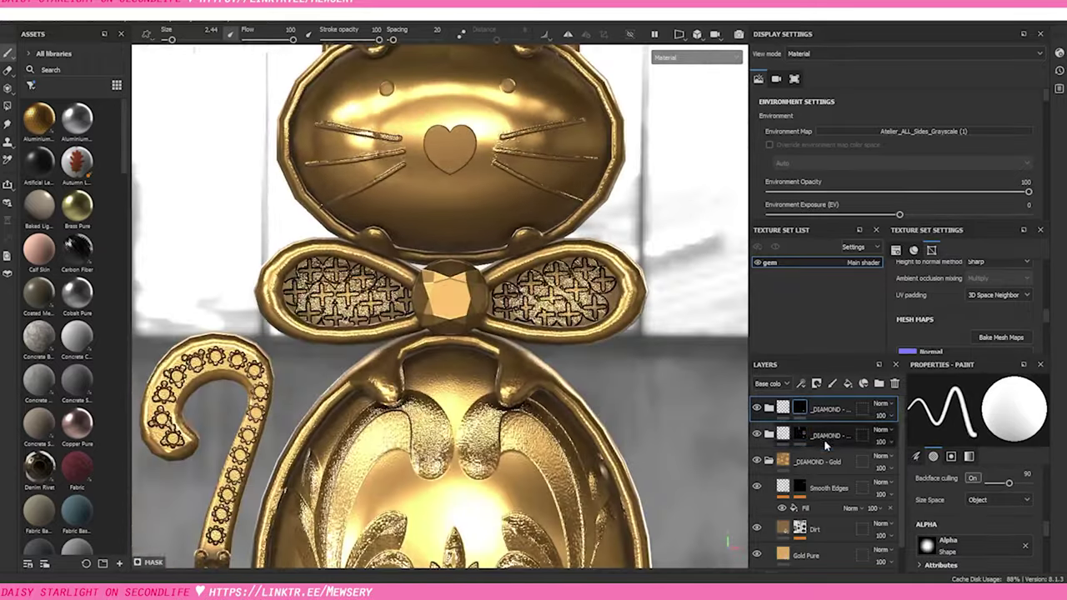
click(800, 435)
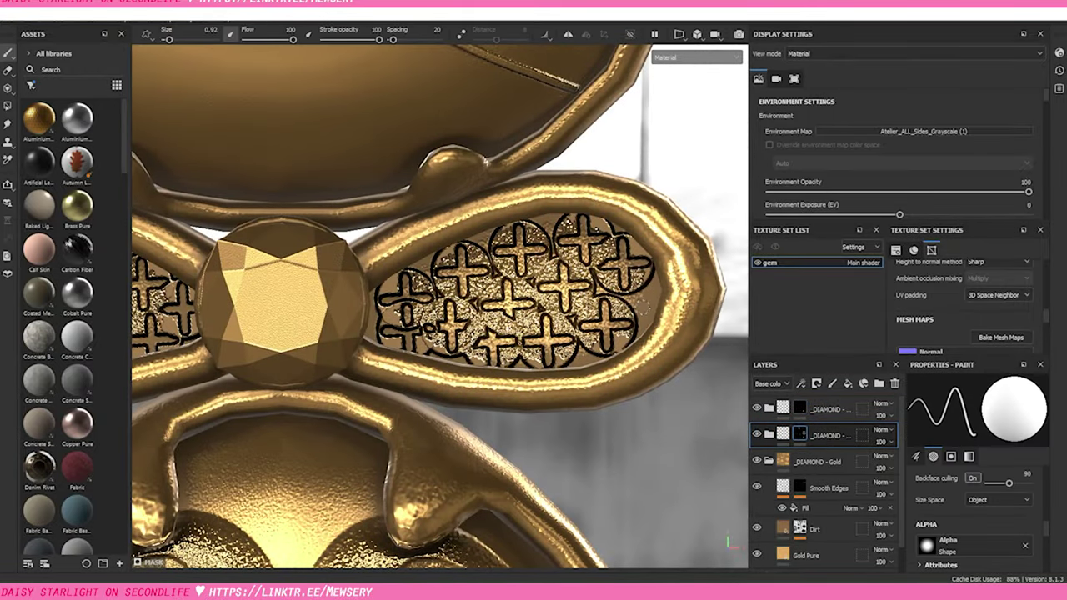
key(bracketleft)
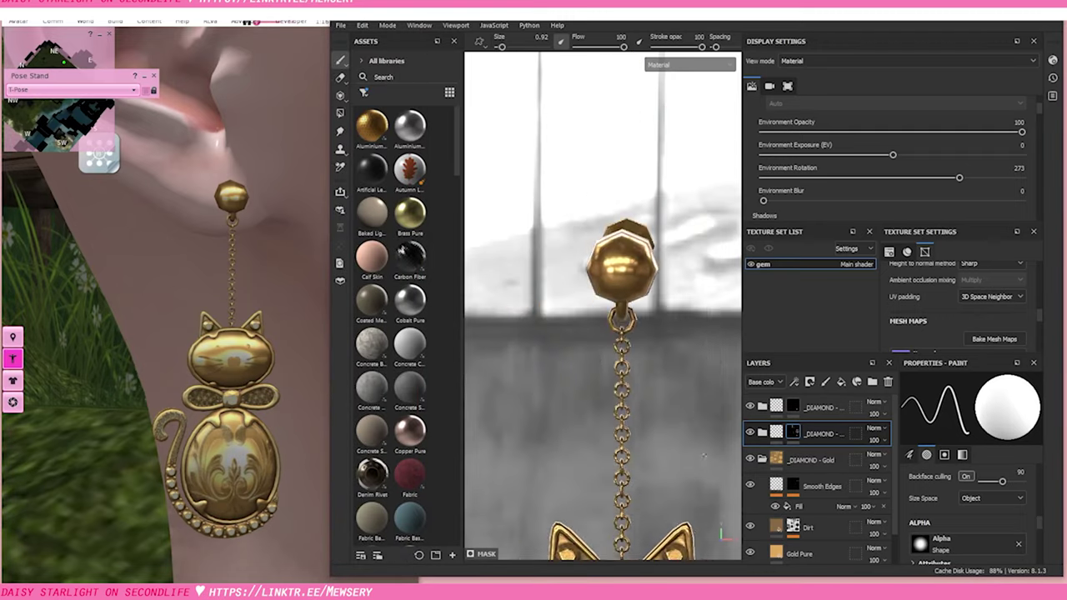
Try the Flower and Dots Circular brush alphas at size 17.24 while orbiting the post
click(1041, 412)
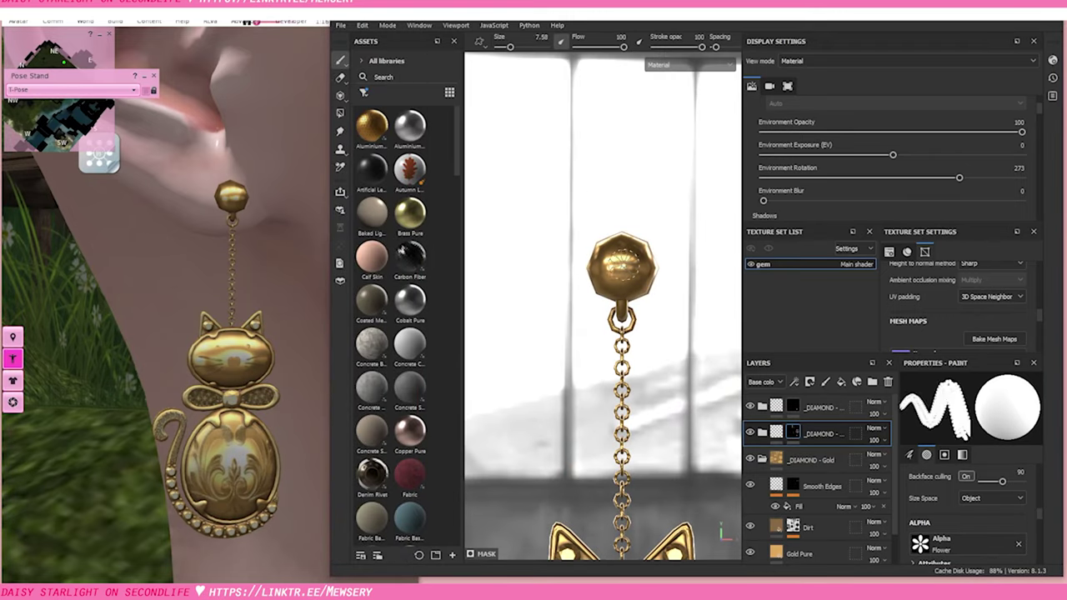
key(bracketright)
scroll(659, 459, up, 3)
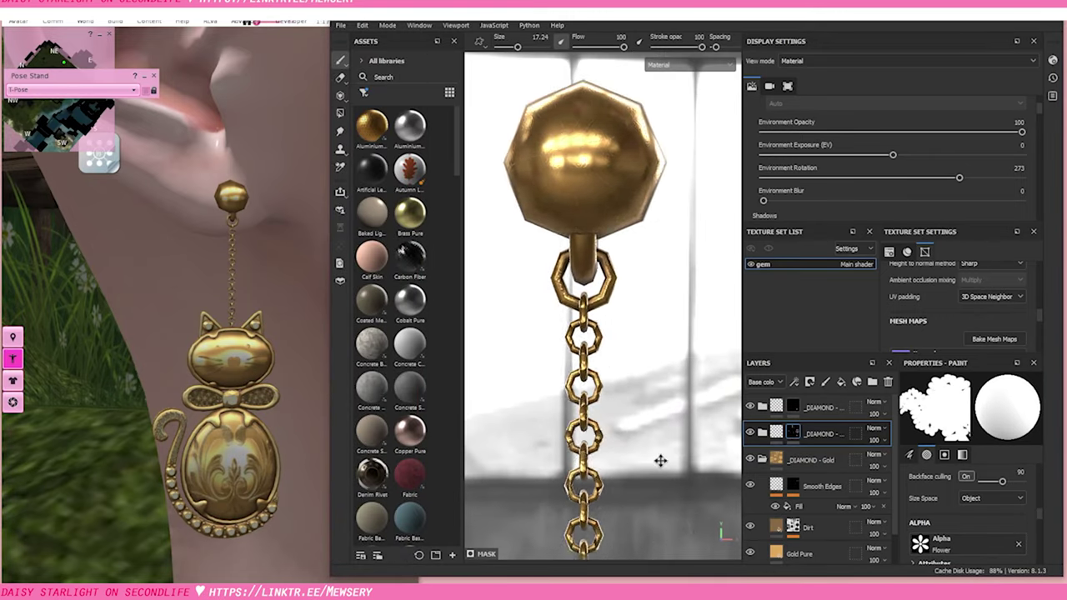
scroll(667, 417, down, 3)
mouse_move(669, 408)
alt+mouse_down()
mouse_move(707, 385)
mouse_move(649, 328)
alt+mouse_up()
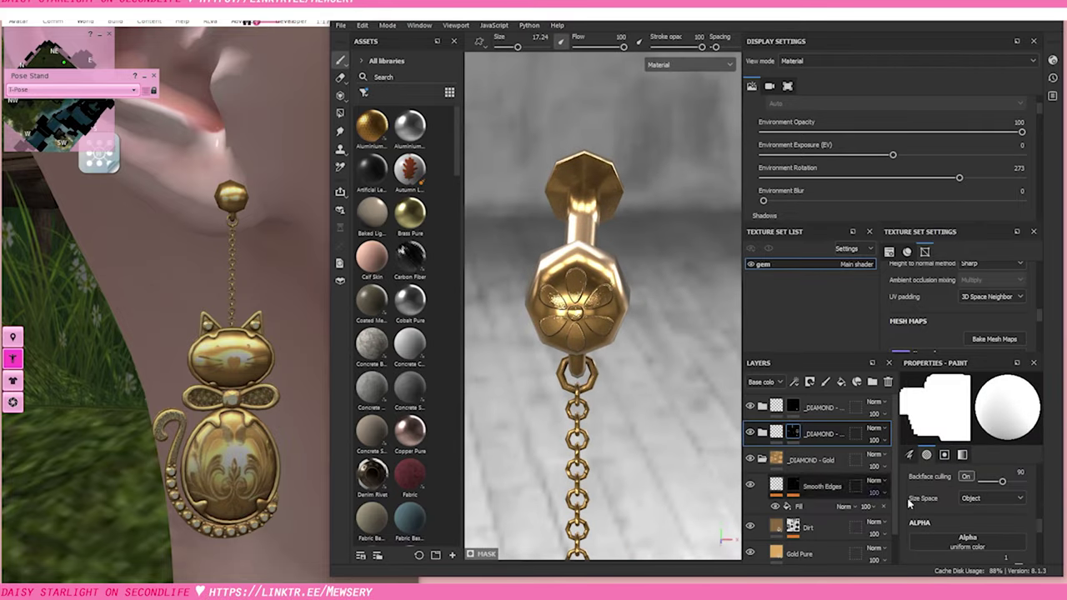
text(circl)
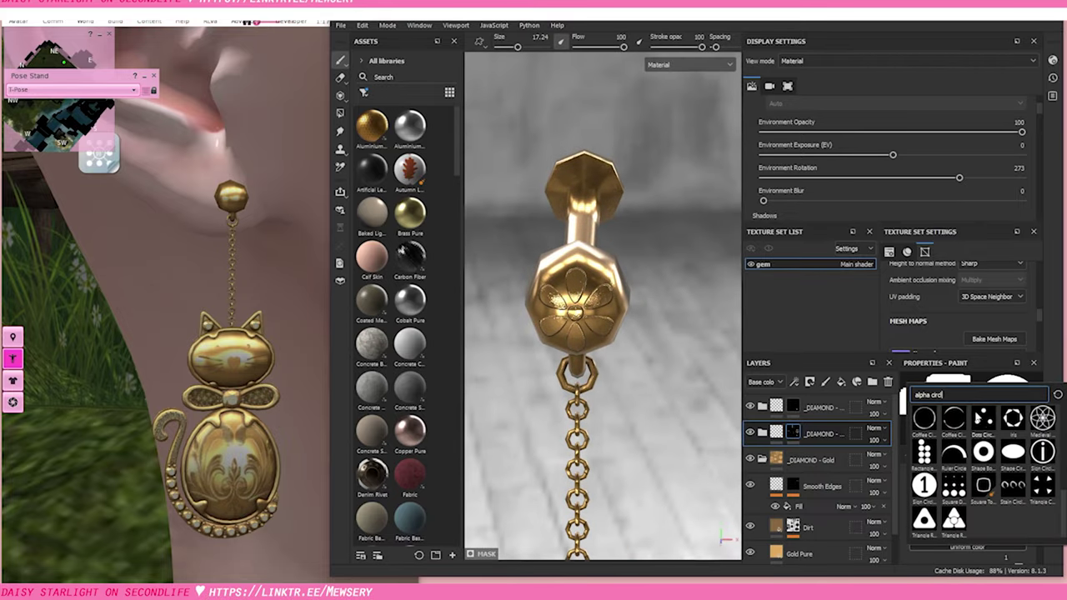
click(983, 419)
scroll(567, 273, up, 2)
mouse_move(537, 250)
alt+mouse_down()
mouse_move(638, 428)
mouse_move(583, 333)
alt+mouse_up()
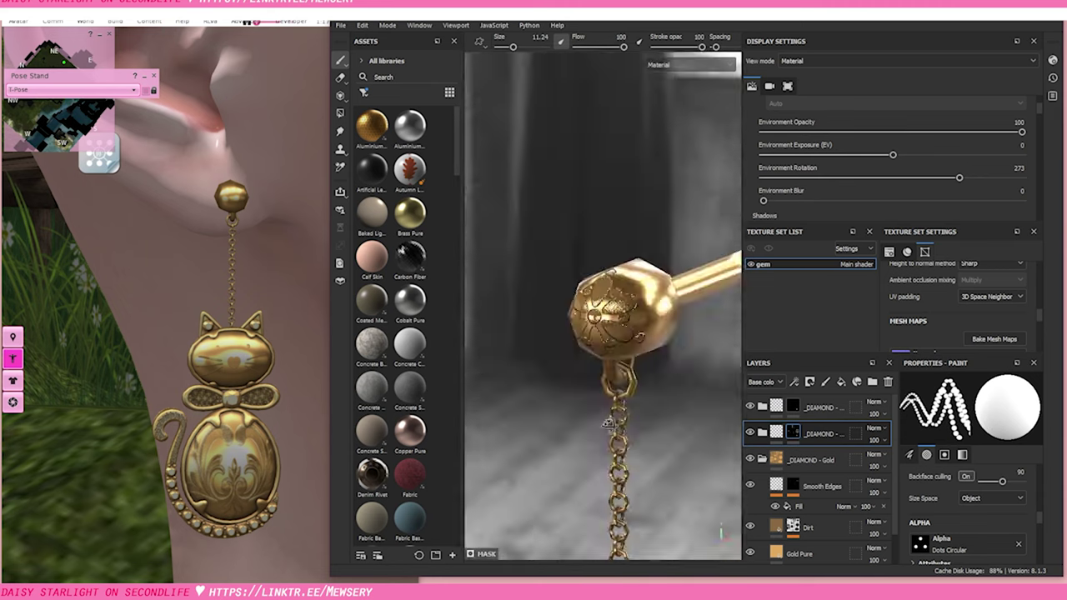
Export the earring textures
click(343, 26)
click(382, 214)
click(959, 495)
click(958, 496)
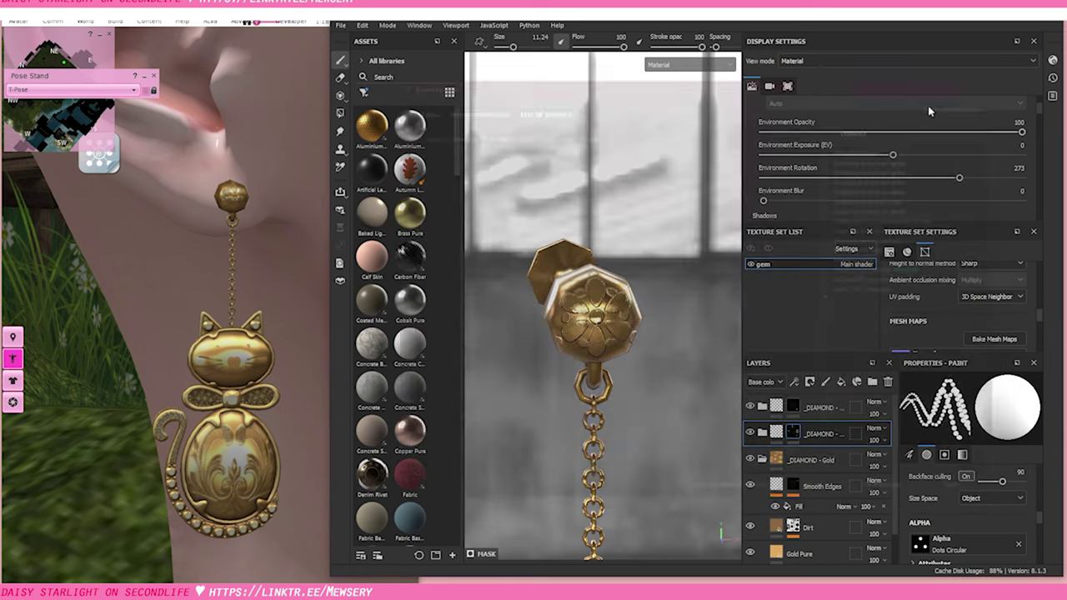
Stamp the Baroque3mirror alpha pattern onto the post back, switch to the eraser, and frame the earring
click(942, 542)
text(circ)
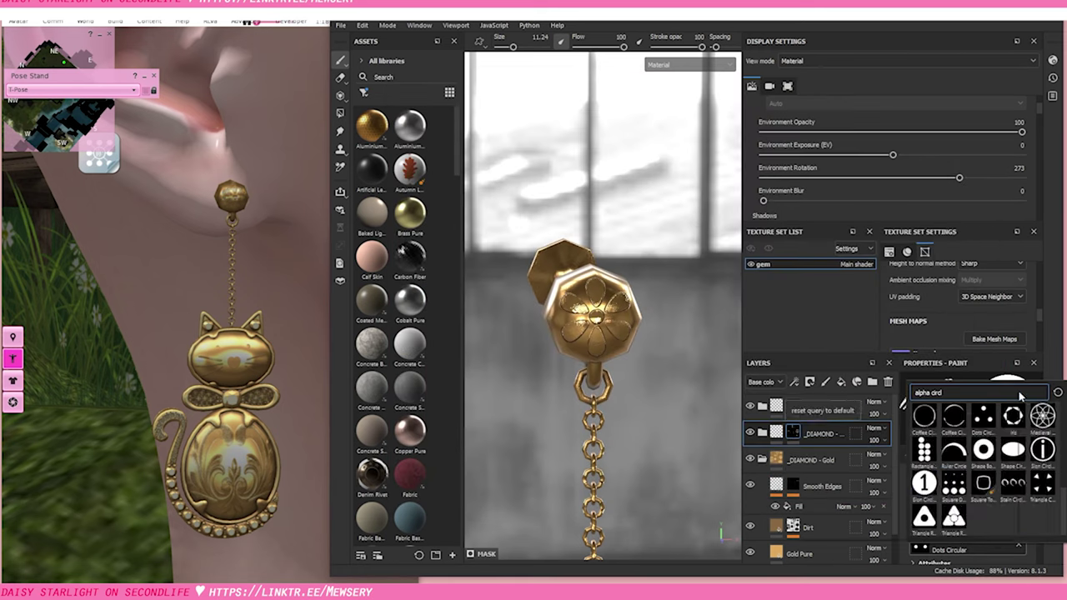
click(953, 450)
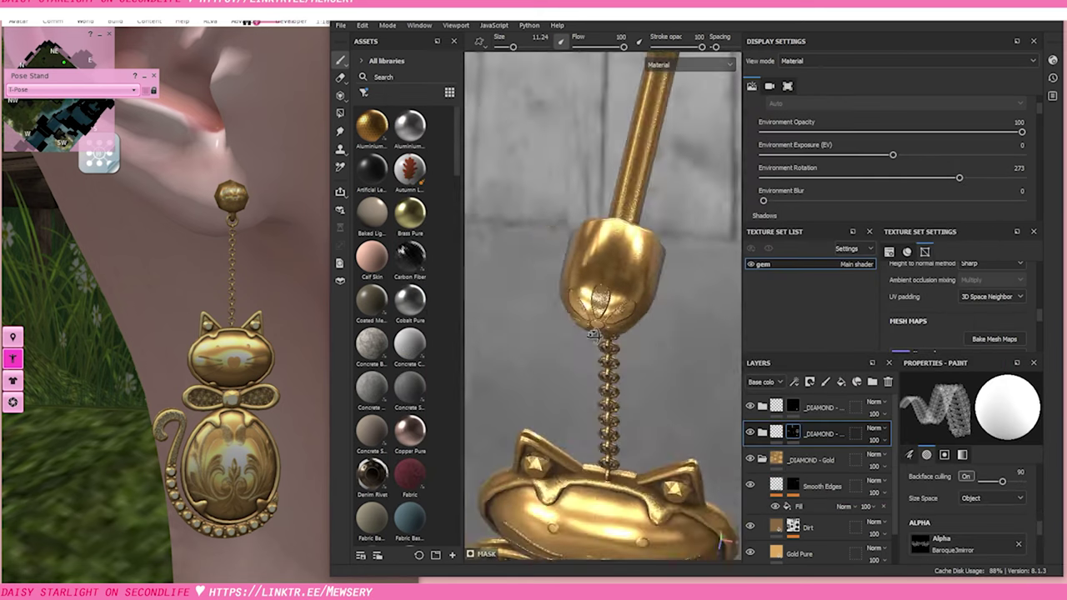
alt+drag(587, 271, 586, 275)
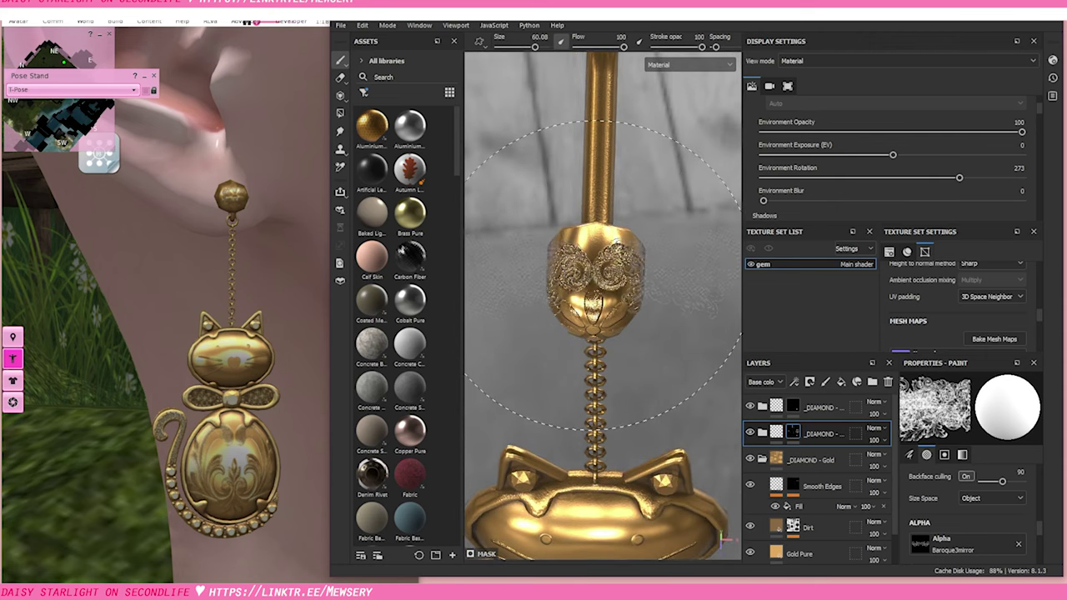
mouse_move(602, 276)
alt+mouse_down()
mouse_move(639, 178)
mouse_move(642, 358)
alt+mouse_up()
key(e)
mouse_move(542, 383)
alt+mouse_down()
mouse_move(599, 347)
mouse_move(664, 419)
alt+mouse_up()
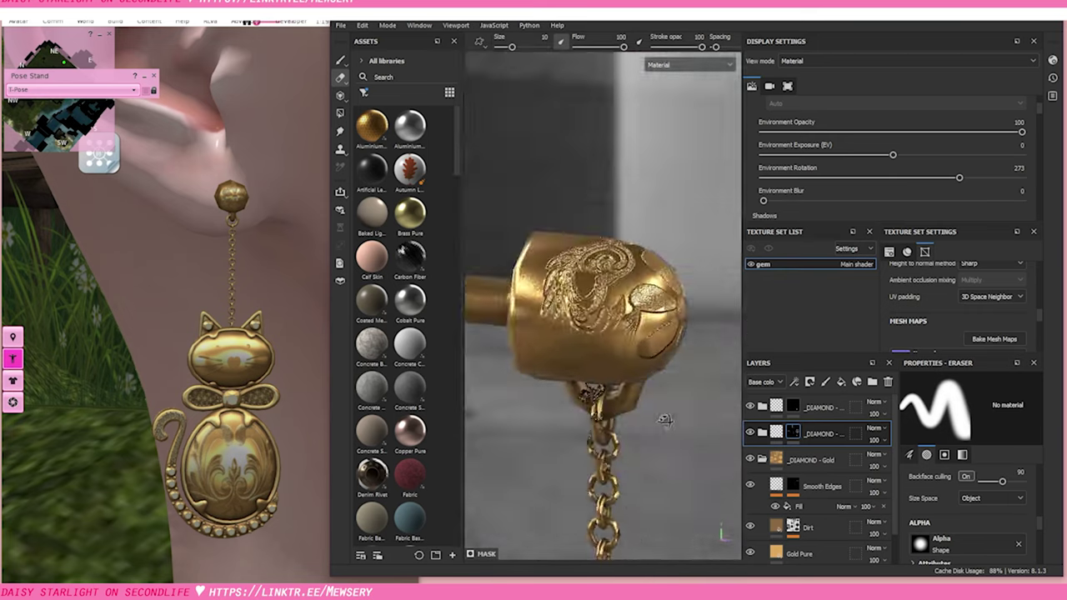
key(f)
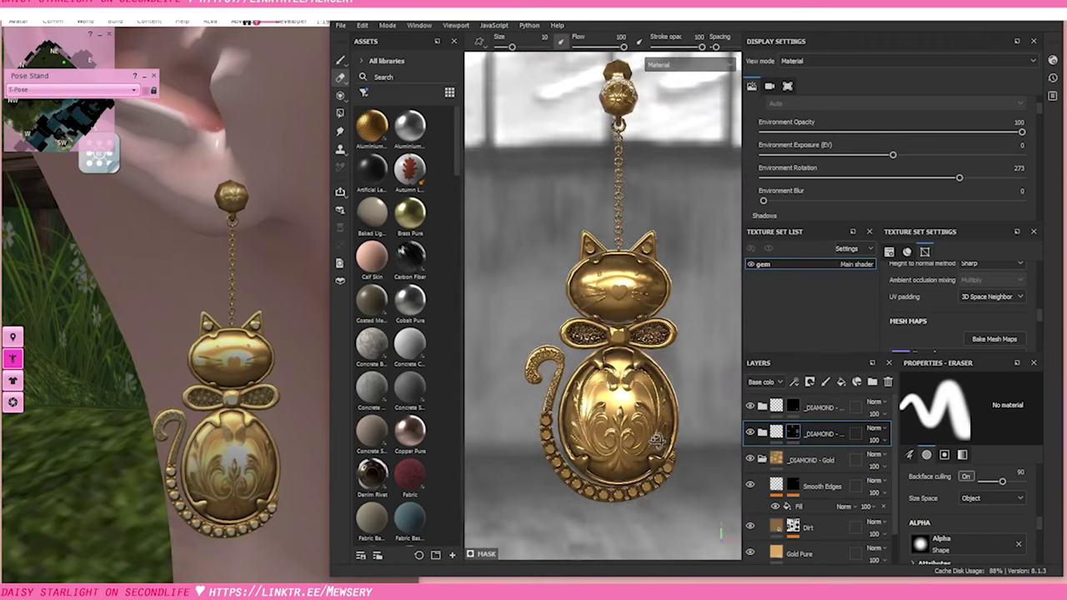
click(340, 25)
Export gem_2D_View.png and orbit the Second Life view onto the earring's engraved back
click(375, 210)
click(962, 492)
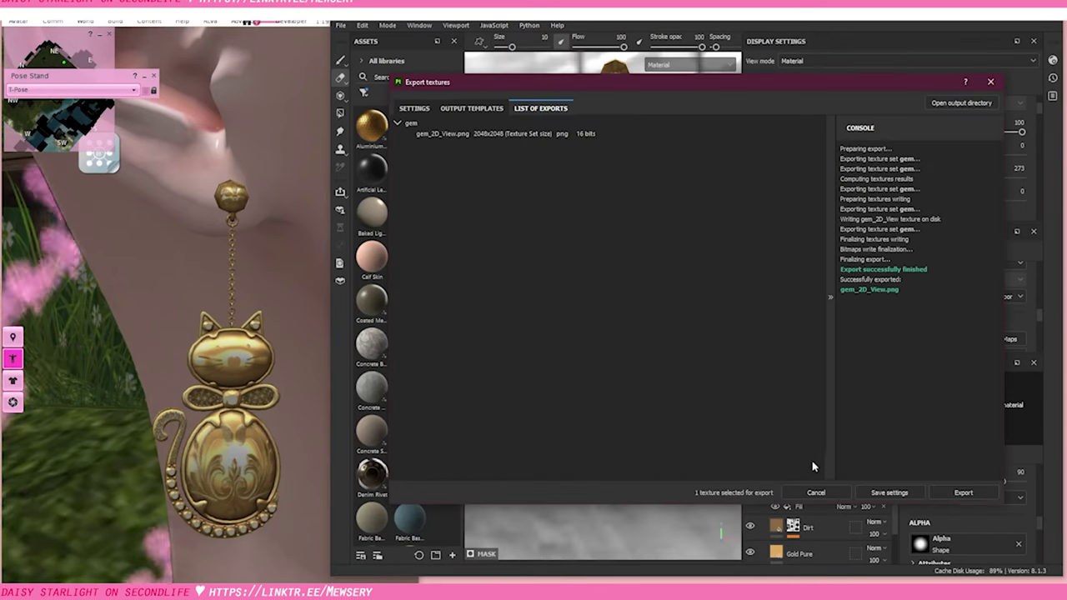
click(816, 491)
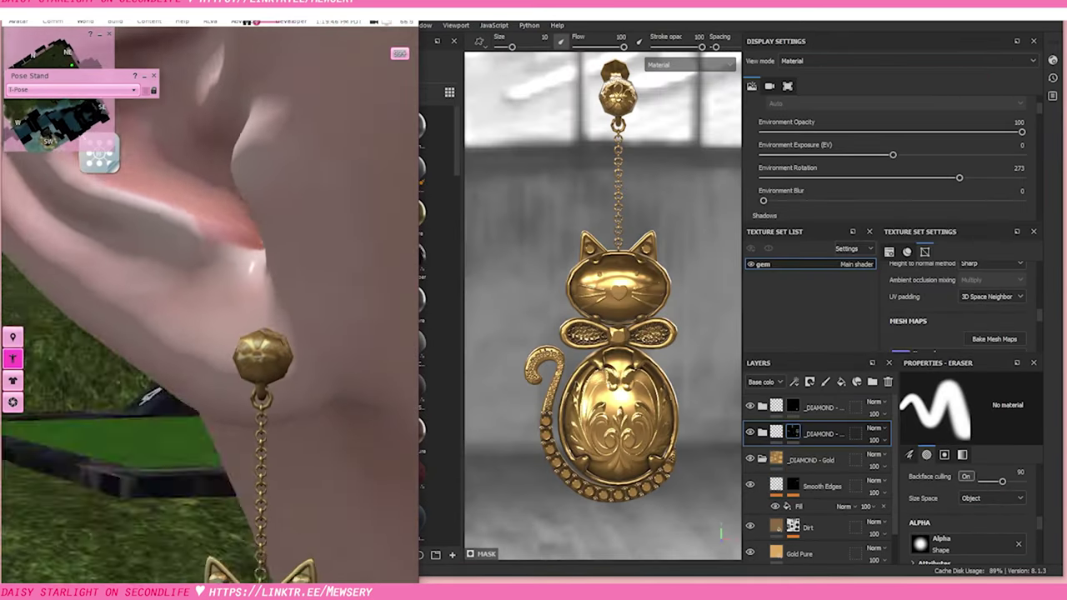
alt+drag(250, 375, 221, 373)
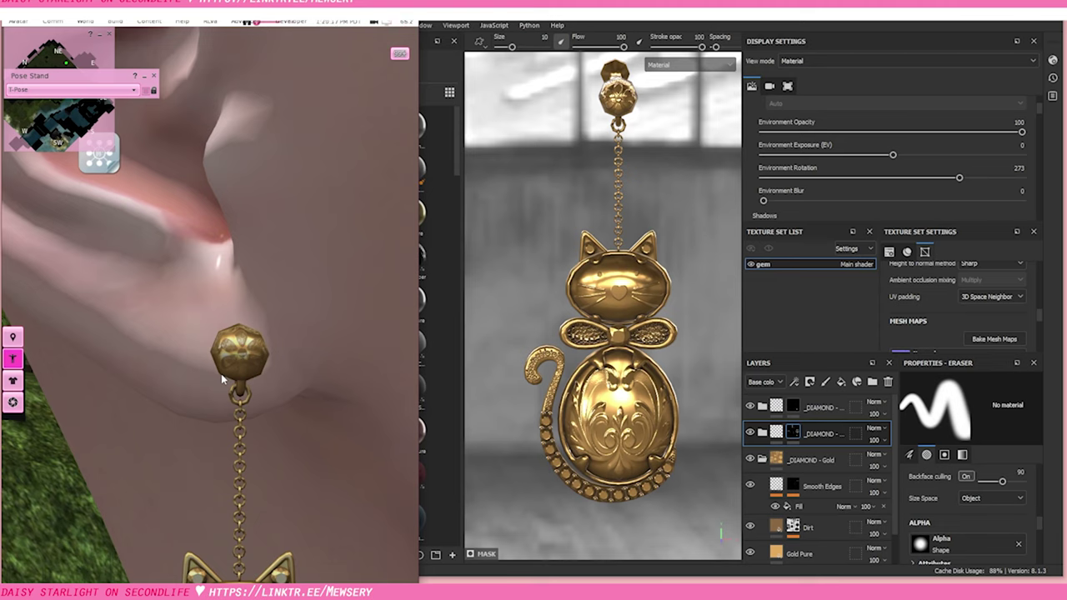
mouse_move(220, 373)
alt+mouse_down()
mouse_move(250, 384)
mouse_move(242, 379)
alt+mouse_up()
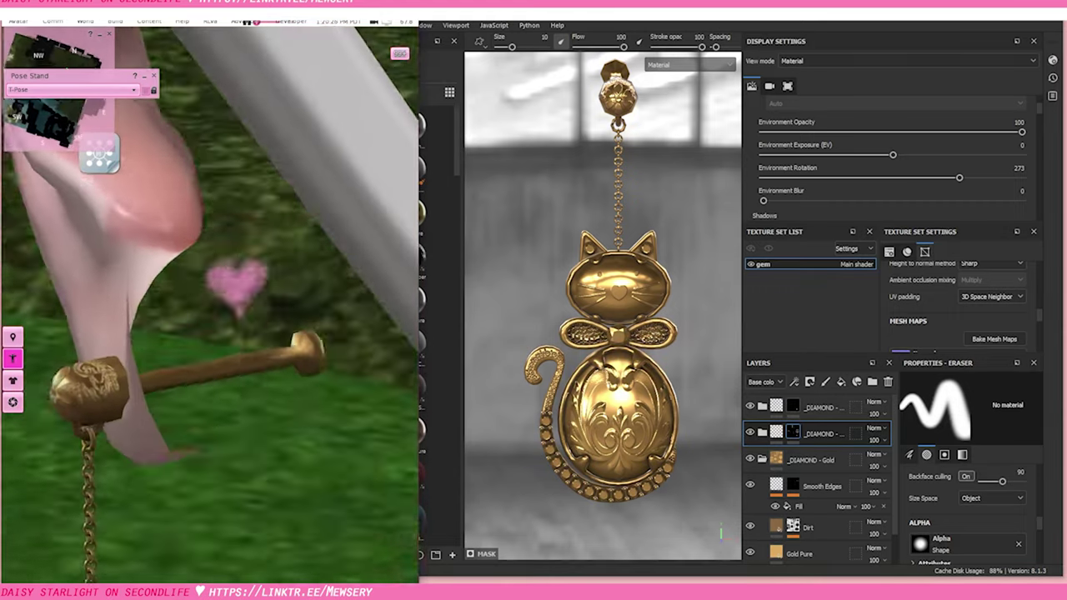
Orbit down to the cat pendant and set the eraser alpha to Flower Stylized
click(629, 358)
scroll(629, 359, up, 5)
scroll(630, 358, up, 3)
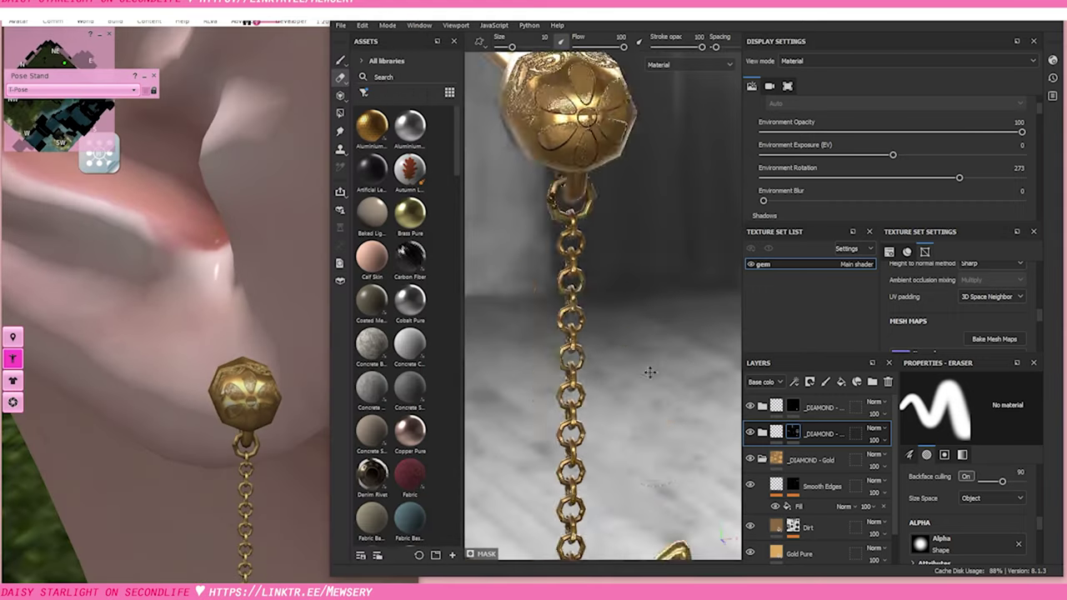
scroll(648, 374, up, 2)
alt+drag(648, 374, 617, 330)
mouse_move(624, 438)
alt+mouse_down()
mouse_move(617, 400)
mouse_move(625, 424)
alt+mouse_up()
alt+middle_drag(626, 423, 633, 334)
alt+drag(634, 334, 659, 375)
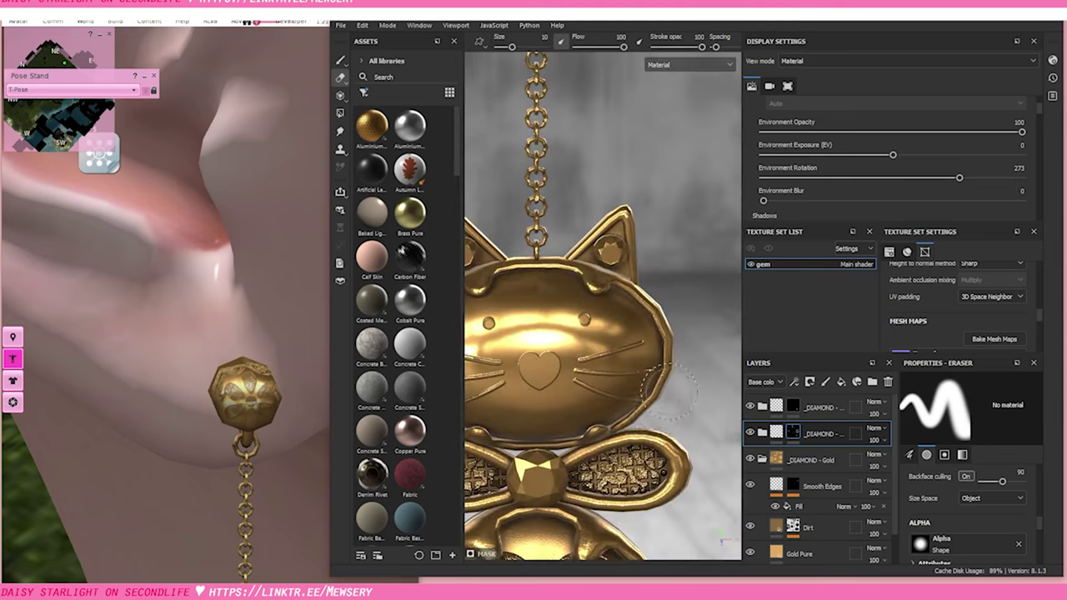
scroll(675, 417, down, 2)
scroll(694, 450, down, 2)
scroll(693, 450, up, 3)
click(920, 543)
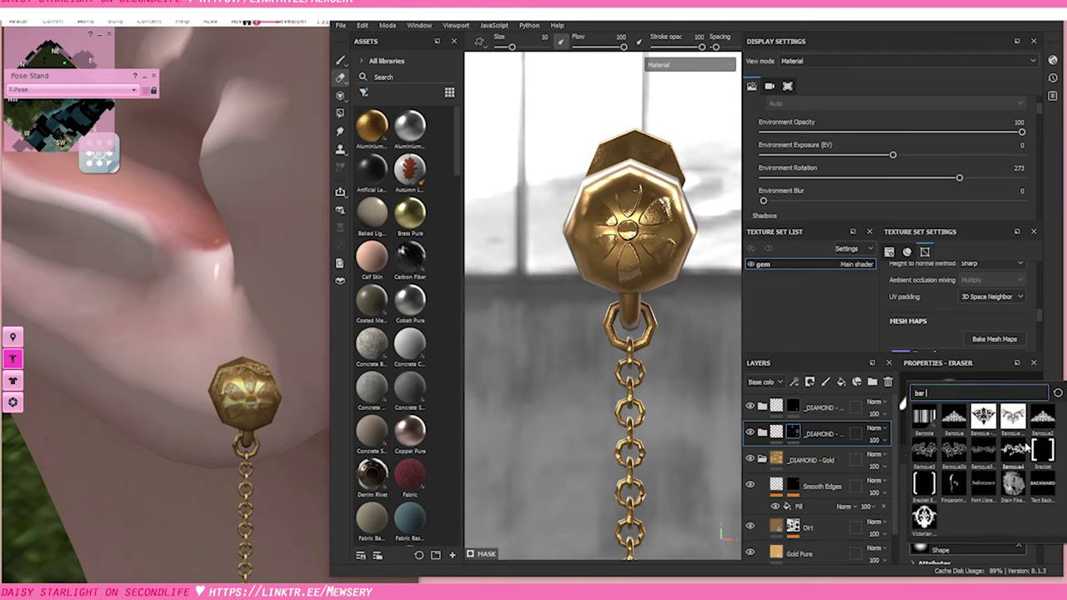
click(964, 476)
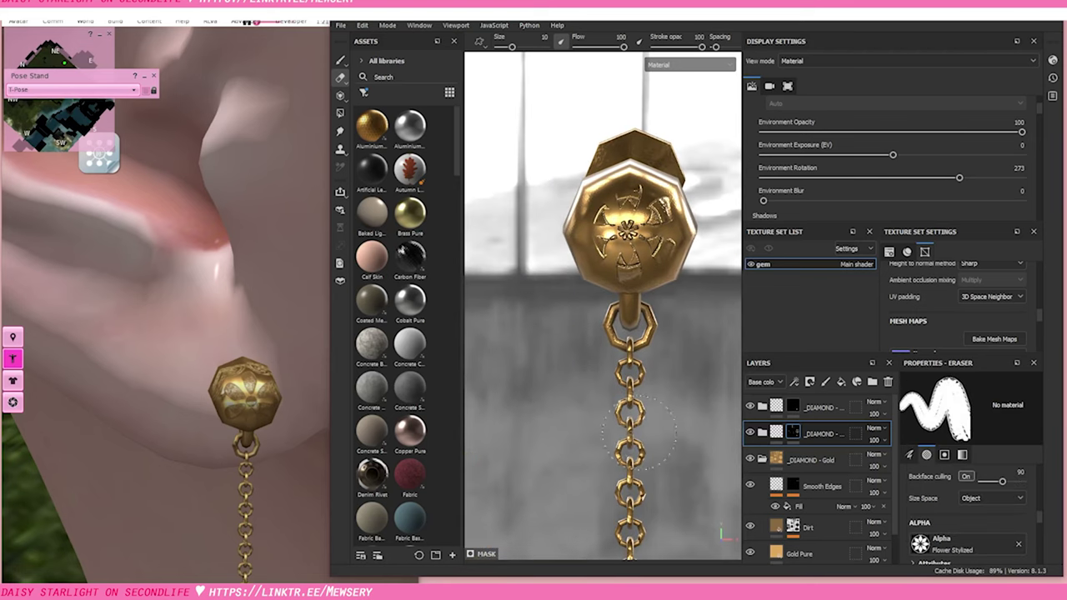
Switch back to painting with the Flower Sakura Grains alpha, facing the stud front
click(340, 61)
alt+drag(583, 334, 634, 333)
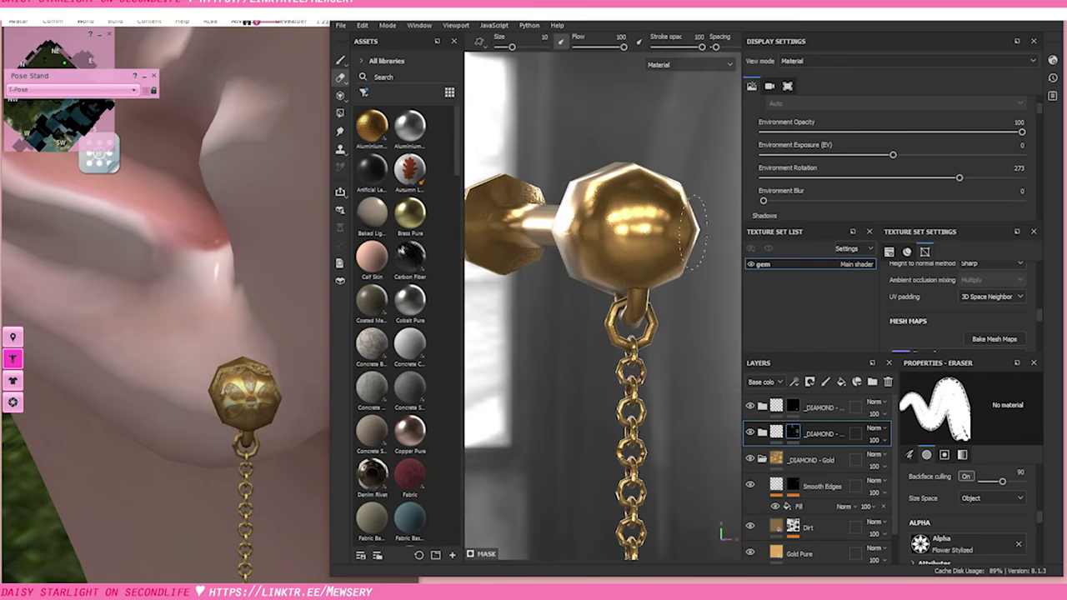
click(921, 543)
click(953, 438)
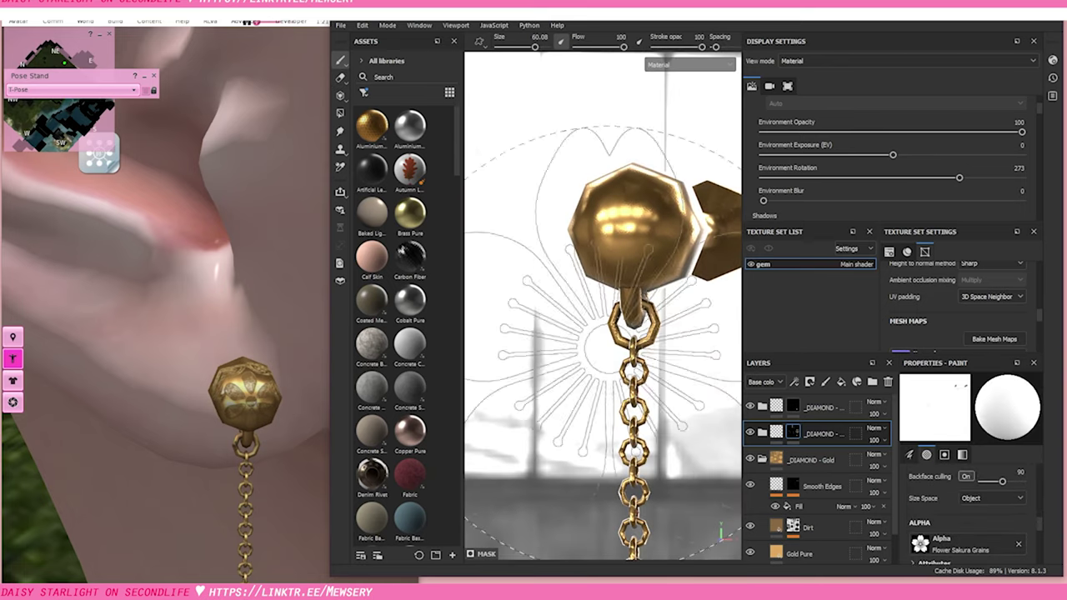
mouse_move(609, 342)
alt+mouse_down()
mouse_move(631, 218)
mouse_move(653, 290)
alt+mouse_up()
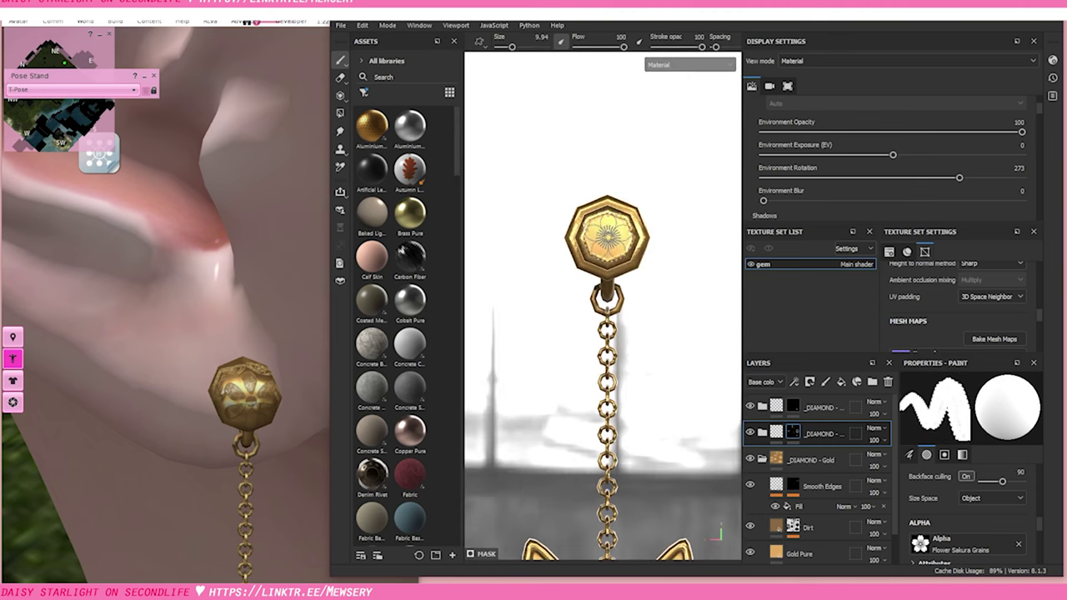
Re-export the textures as gem_2D_View.png and view the stud at an angle
click(341, 25)
click(369, 183)
click(964, 493)
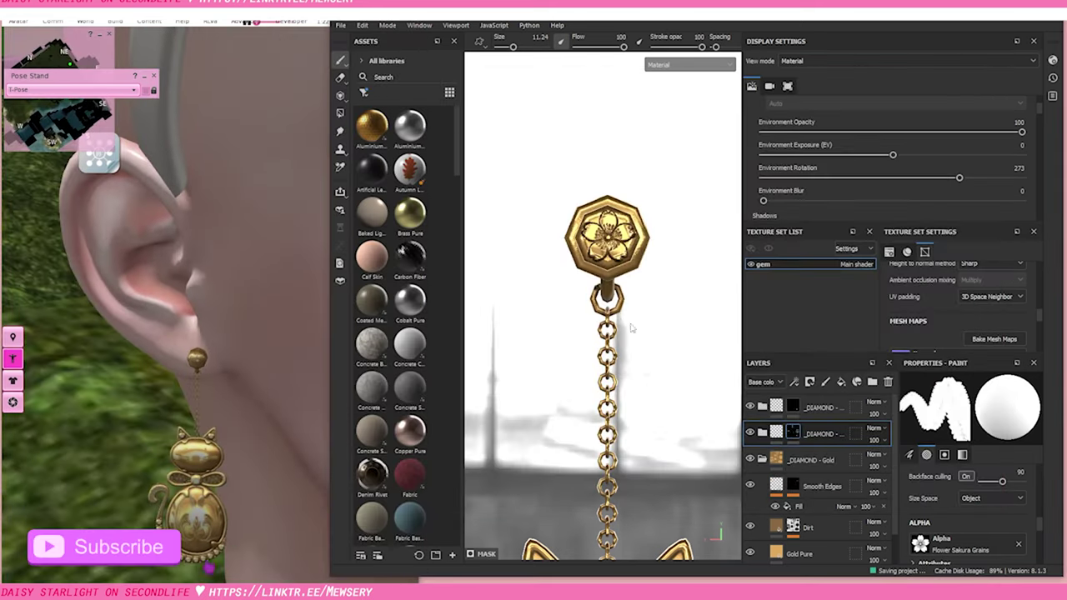
mouse_move(631, 328)
alt+mouse_down()
mouse_move(506, 376)
mouse_move(609, 424)
mouse_move(509, 356)
mouse_move(697, 367)
alt+mouse_up()
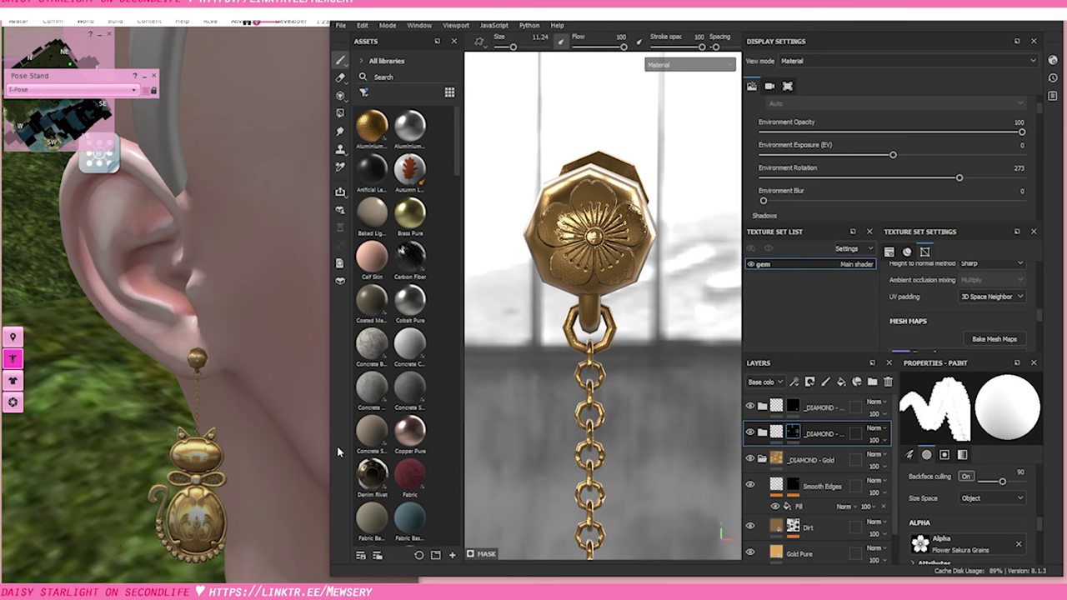
Add a Sharpen filter to Smooth Edges on the _DIAMOND - Gold layer
click(755, 460)
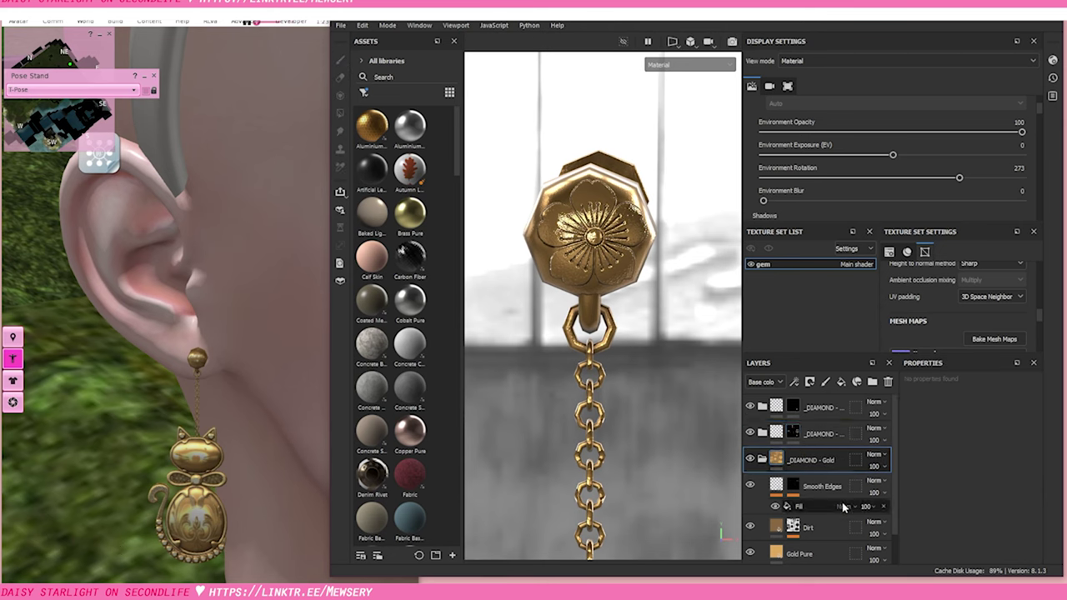
scroll(754, 457, down, 1)
alt+middle_drag(596, 424, 669, 412)
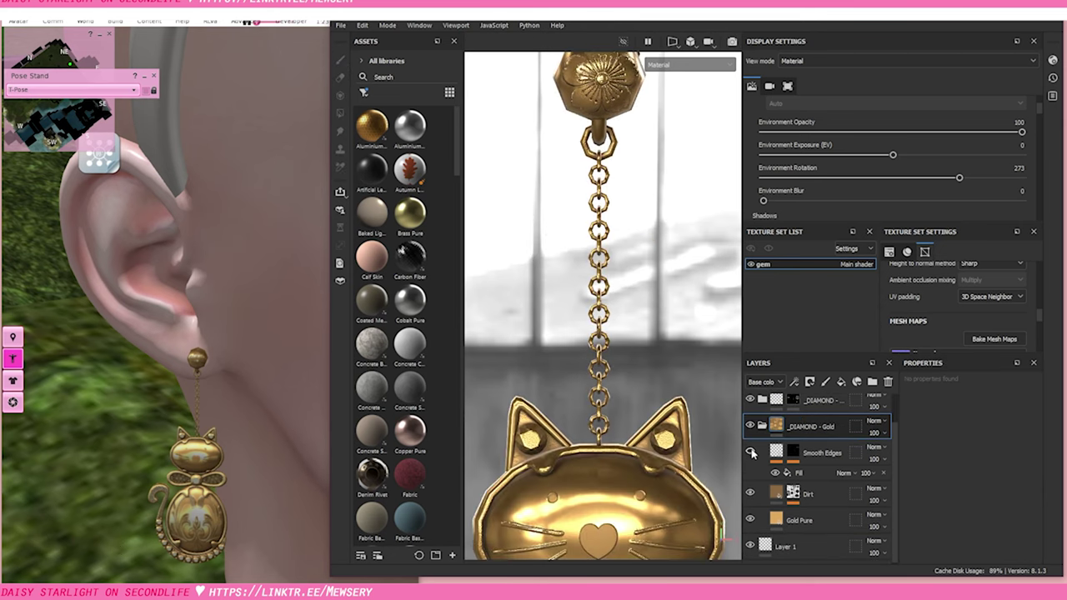
scroll(677, 248, up, 3)
right_click(829, 453)
click(859, 429)
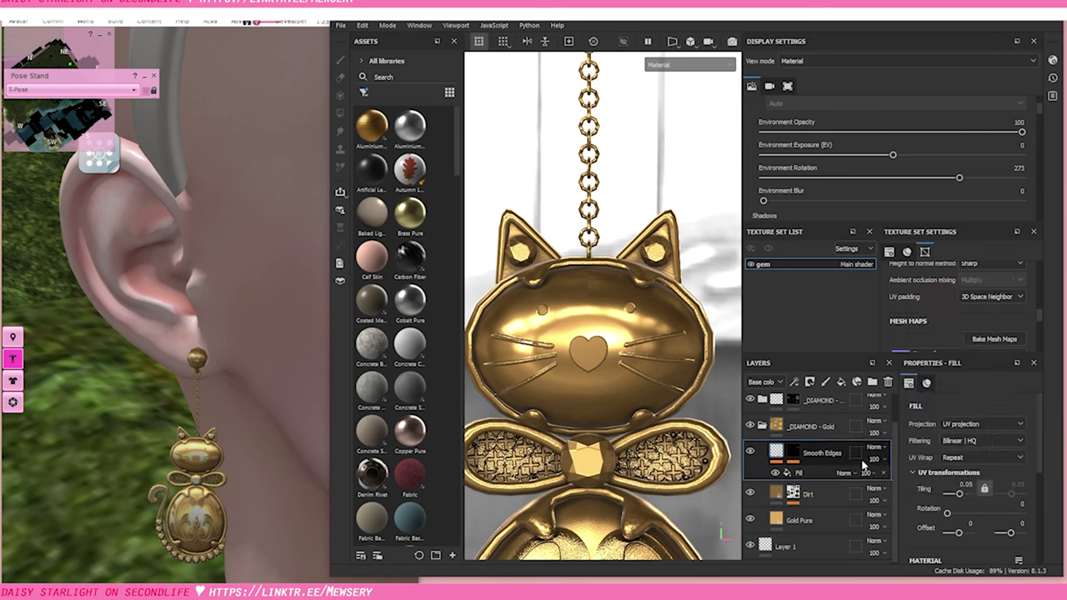
click(936, 442)
text(shar)
click(923, 317)
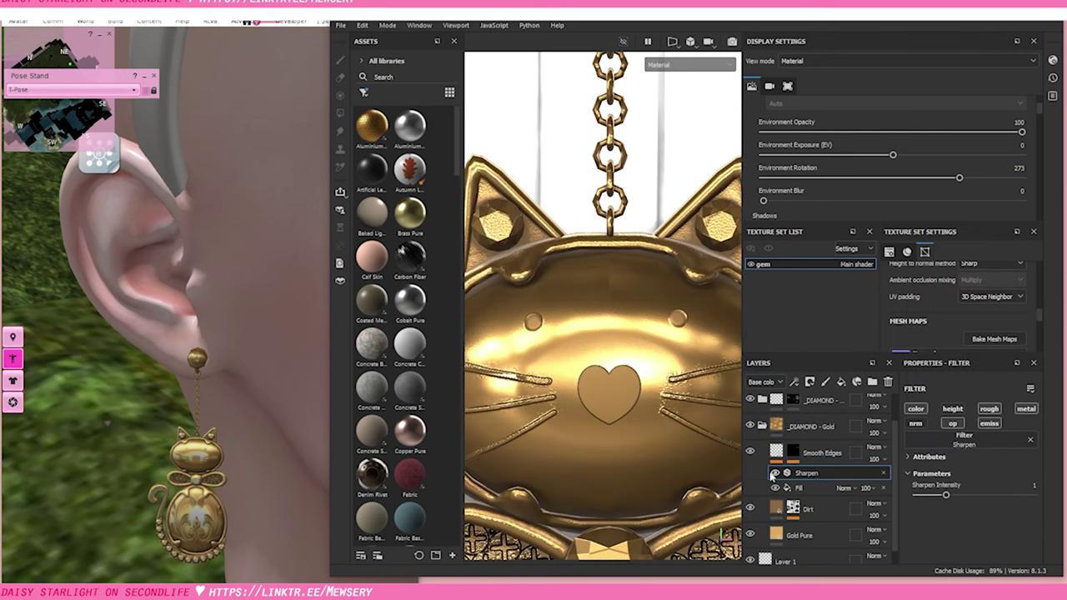
Give Gold Pure a brightening Levels and filter, add Fiber Glass Edge Wear, then re-export
right_click(827, 523)
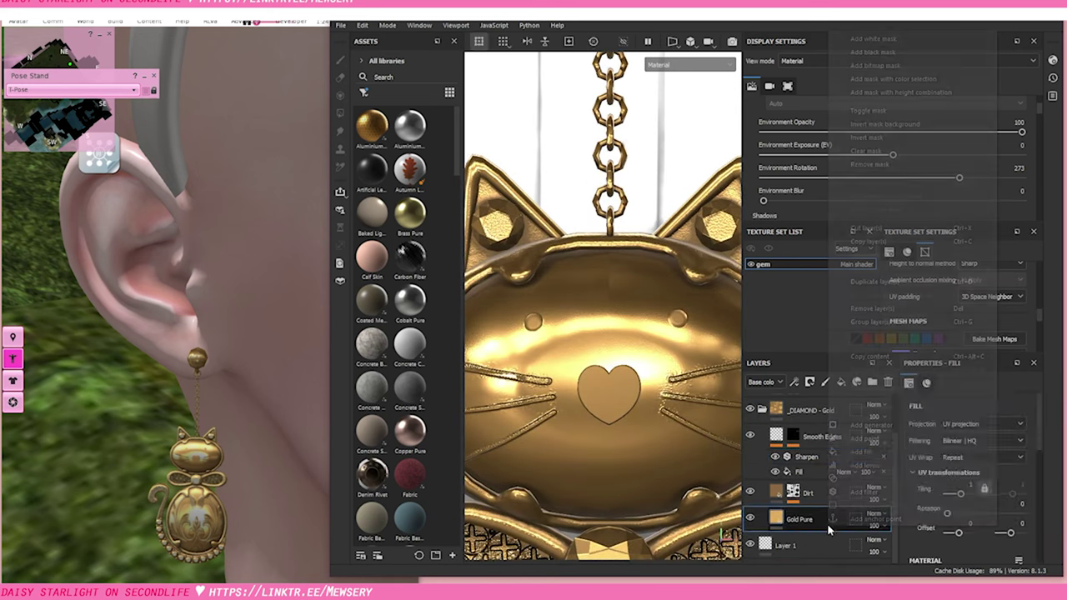
click(859, 504)
drag(989, 479, 1018, 479)
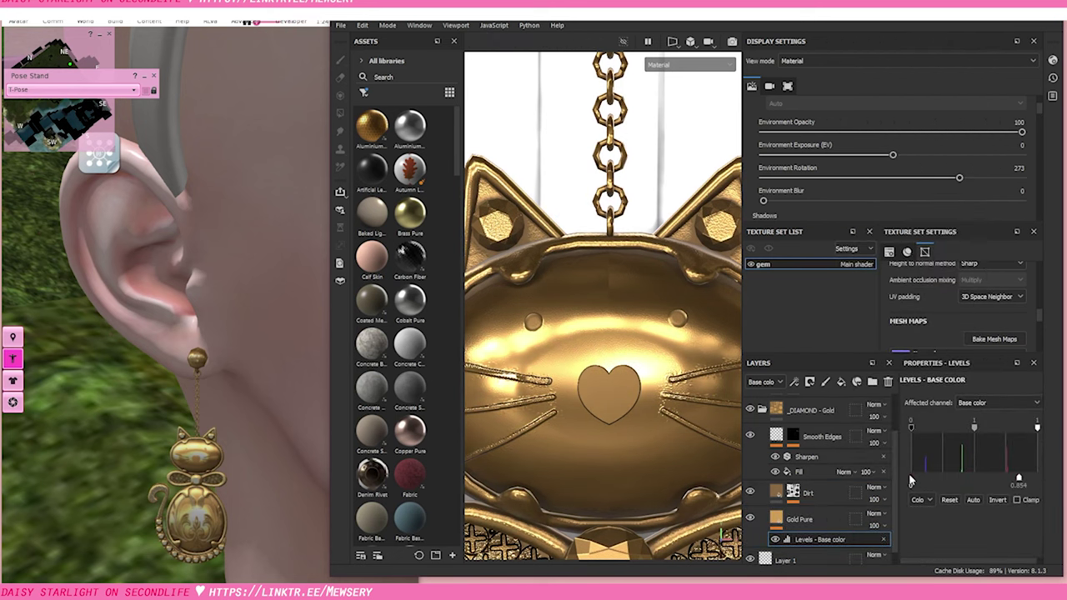
right_click(833, 539)
click(859, 517)
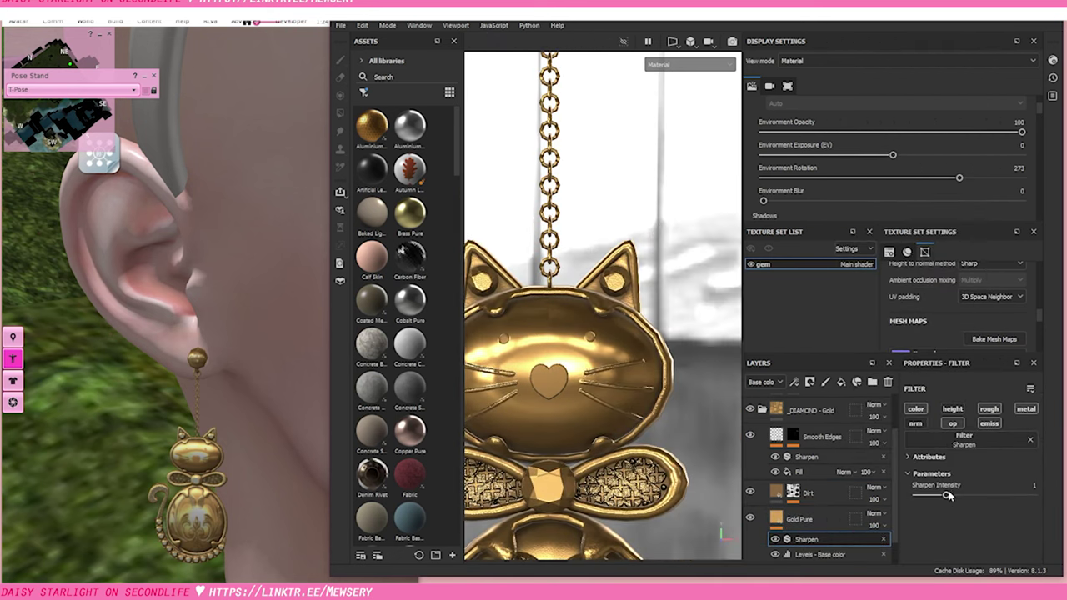
right_click(834, 540)
click(859, 508)
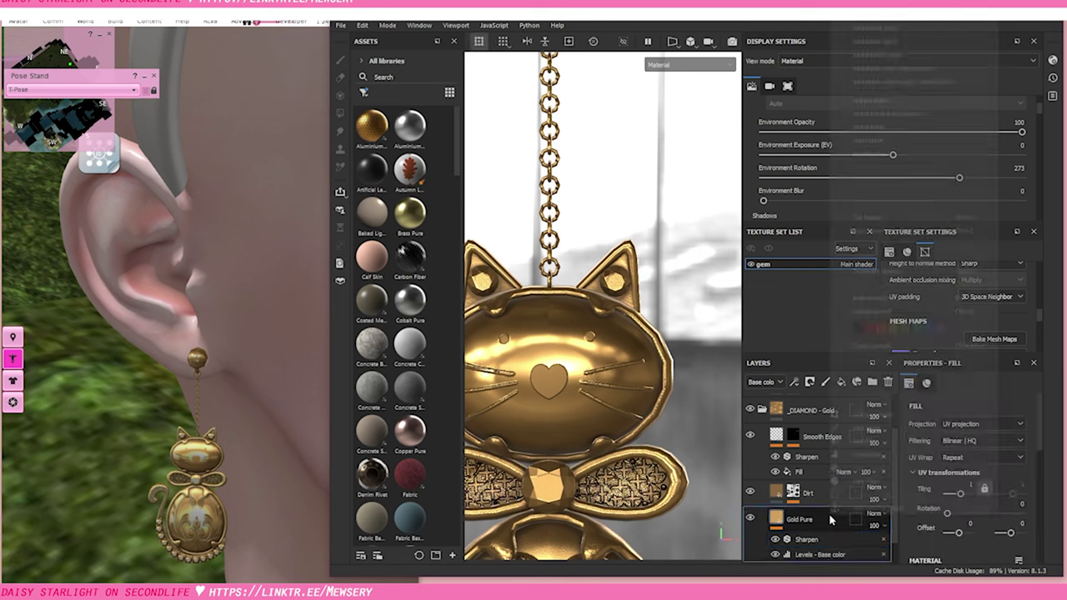
click(950, 444)
click(961, 448)
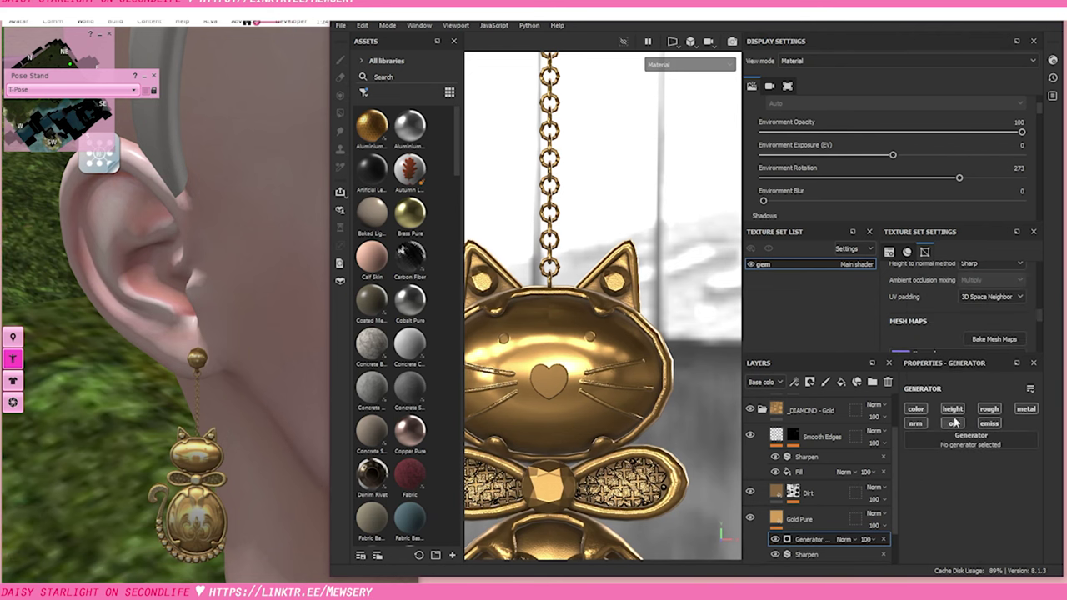
right_click(880, 544)
click(960, 438)
click(925, 392)
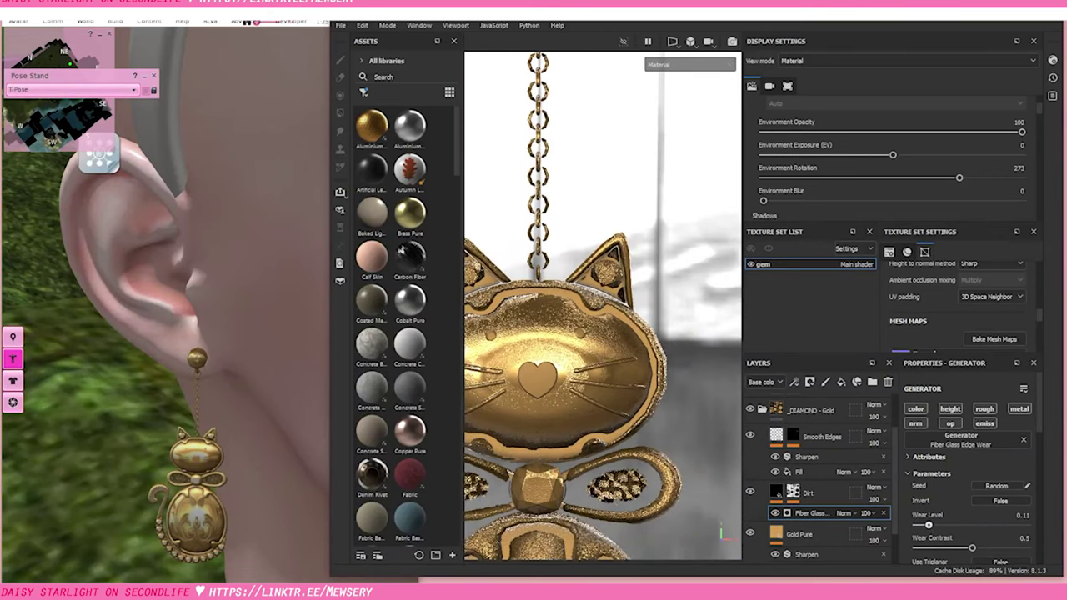
click(340, 25)
click(366, 162)
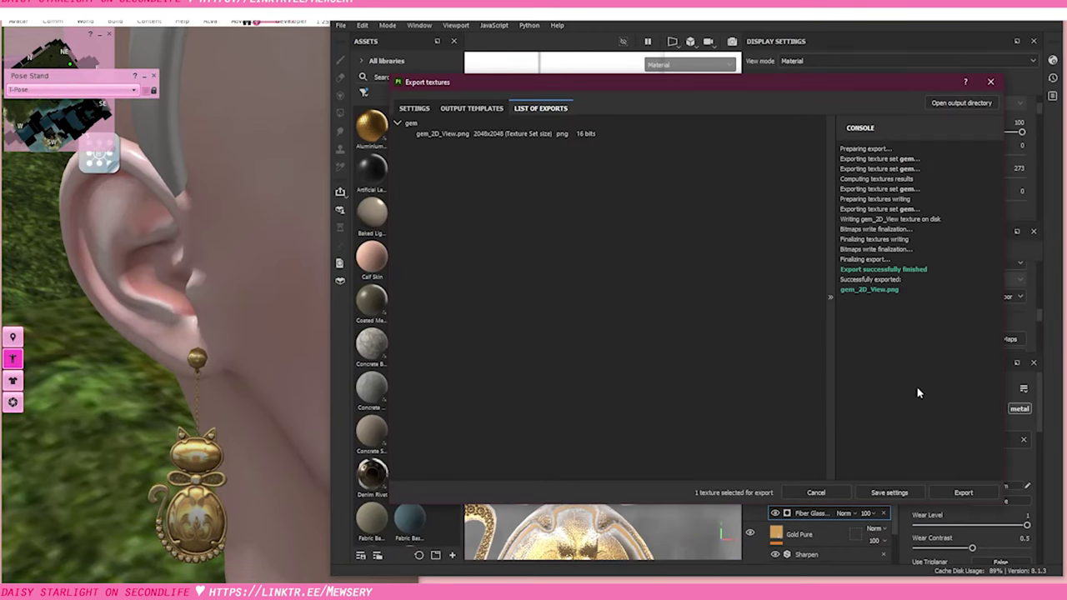
Switch the Dirt mask's generator to Metal Edge Wear
click(990, 82)
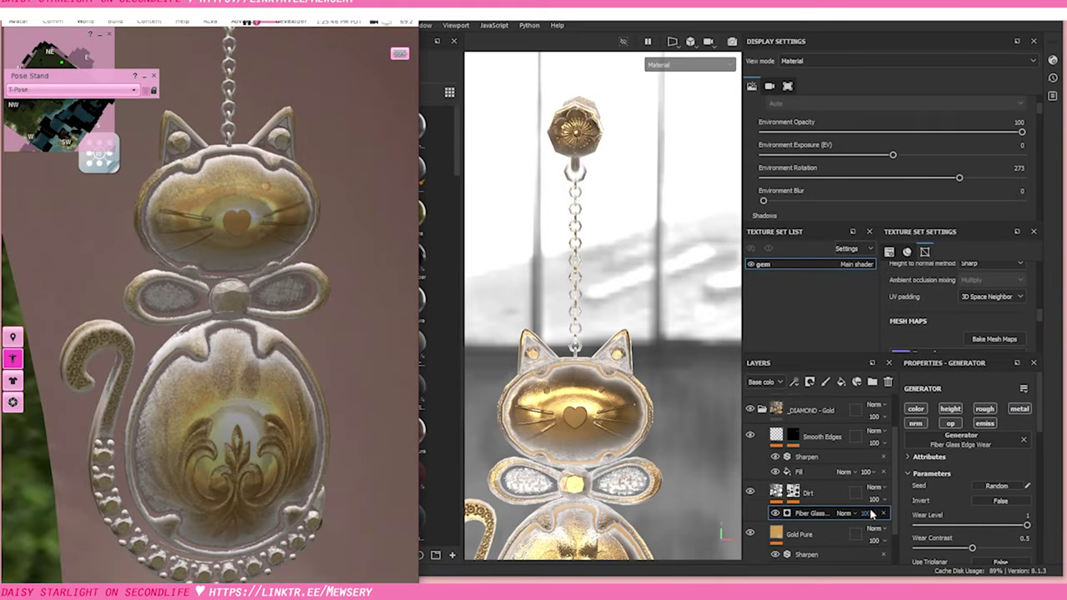
right_click(871, 514)
click(953, 446)
click(1014, 379)
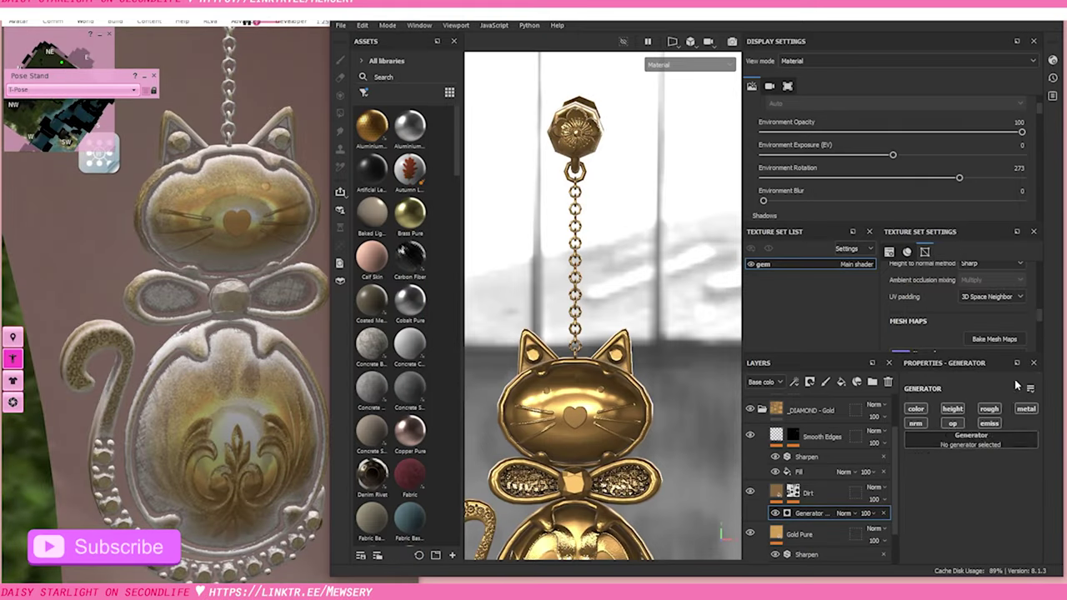
scroll(658, 425, up, 3)
scroll(663, 424, down, 3)
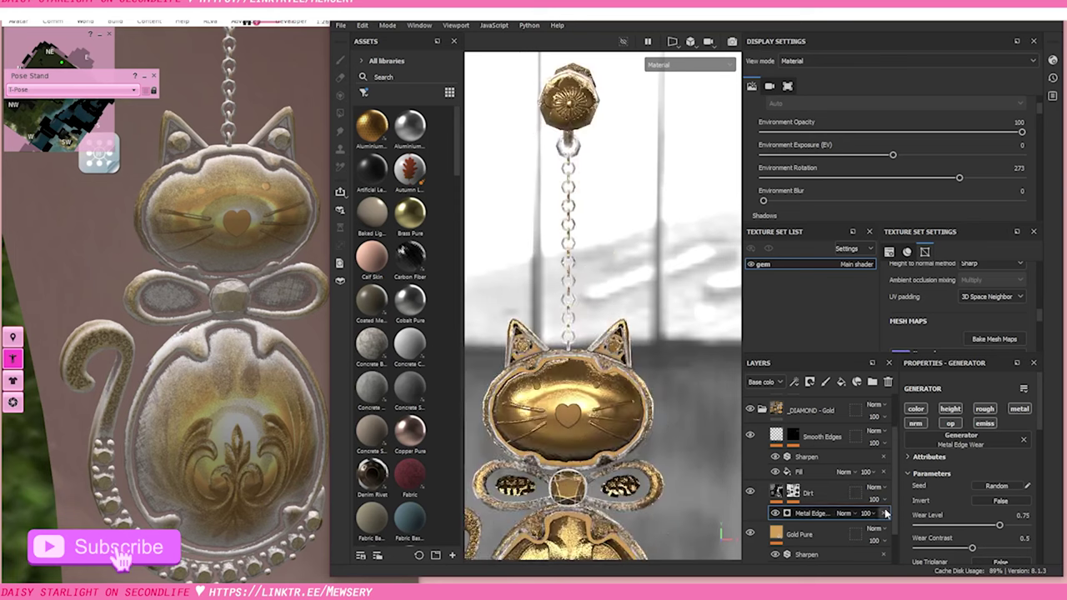
Add an Auto Stitcher generator under Gold Pure and remove its stitch lines from the model
right_click(834, 518)
click(875, 421)
click(931, 423)
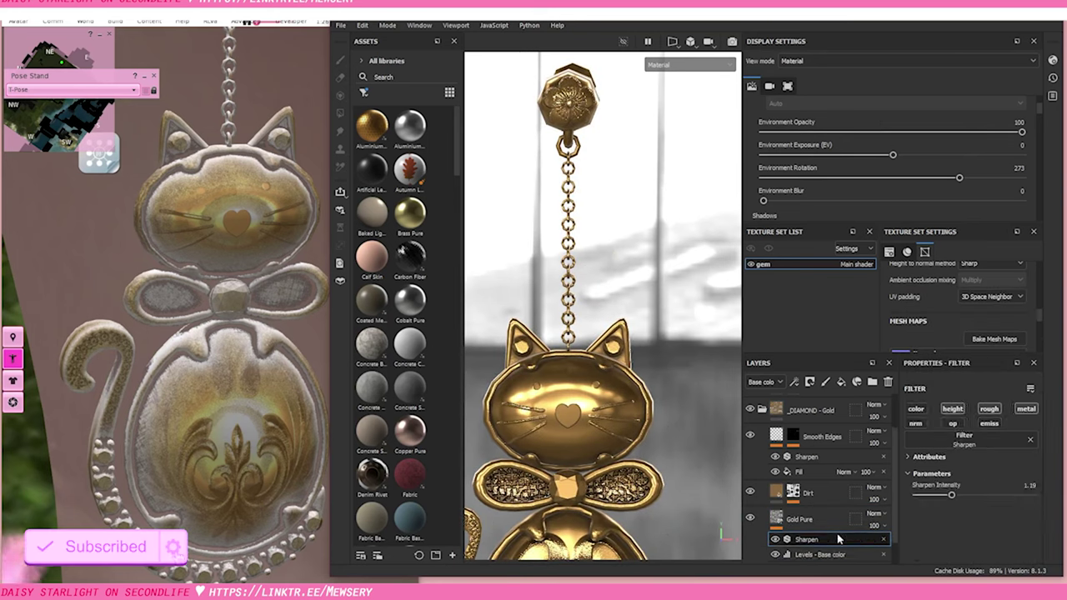
click(961, 436)
click(924, 467)
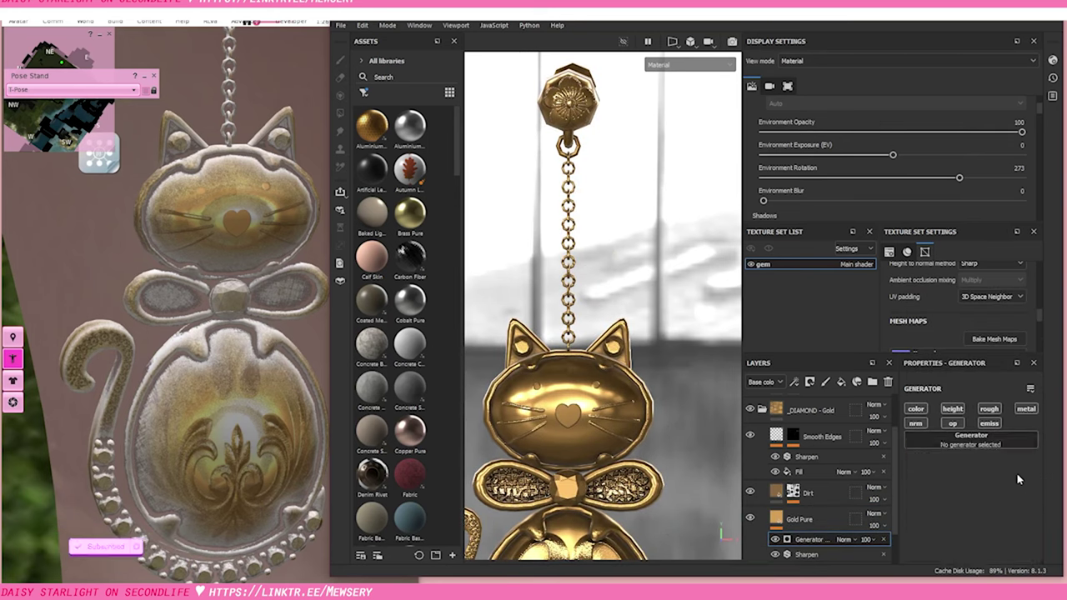
Add a Glow filter to the Smooth Edges layer with width 0.55
scroll(811, 478, up, 1)
right_click(811, 478)
click(838, 434)
click(1012, 539)
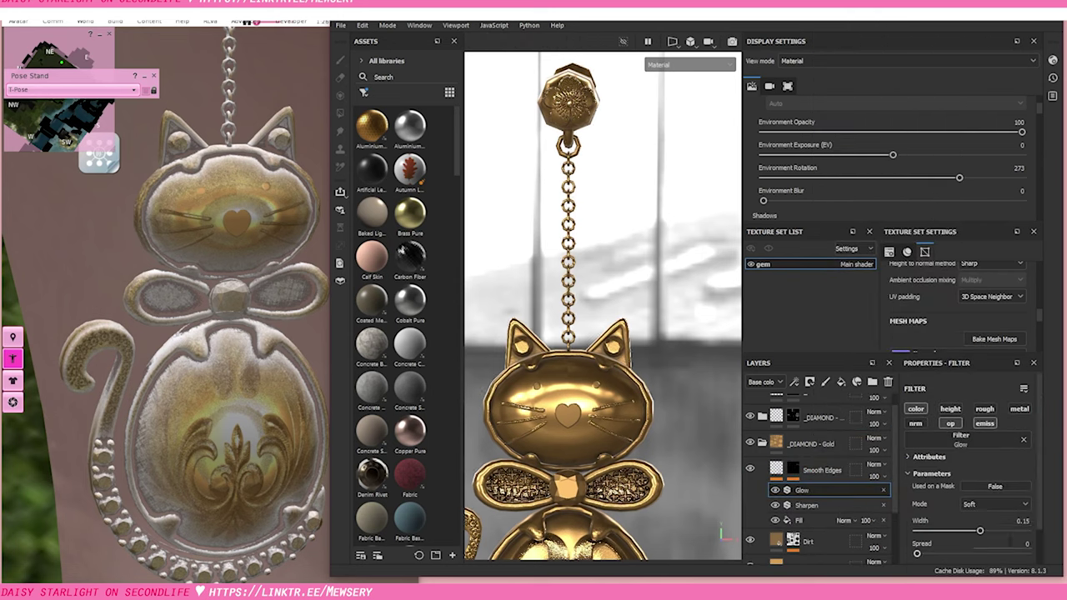
drag(948, 532, 1002, 532)
scroll(967, 501, down, 1)
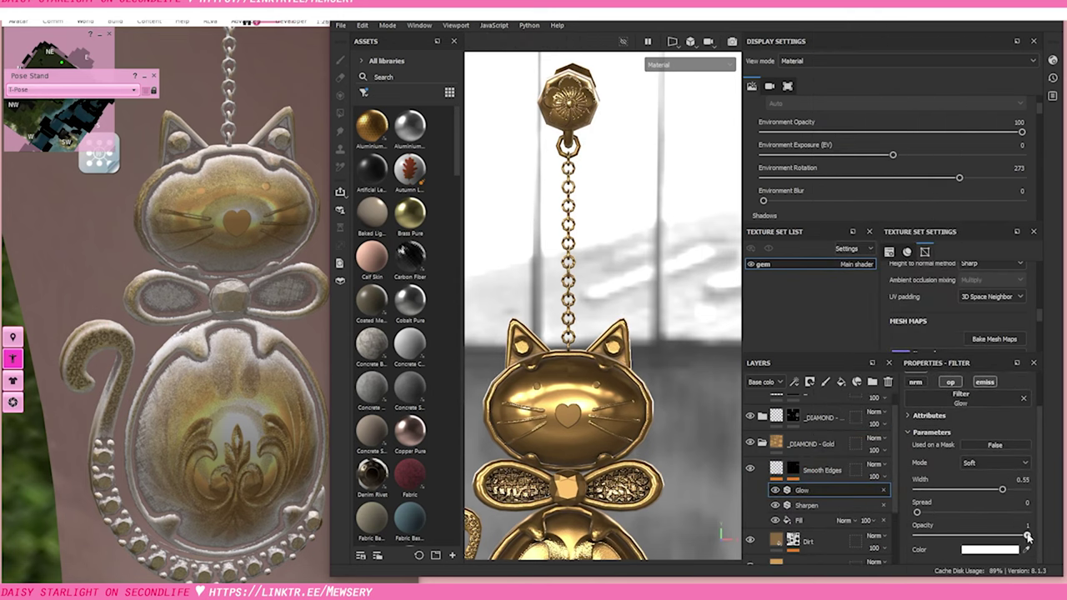
scroll(926, 423, up, 1)
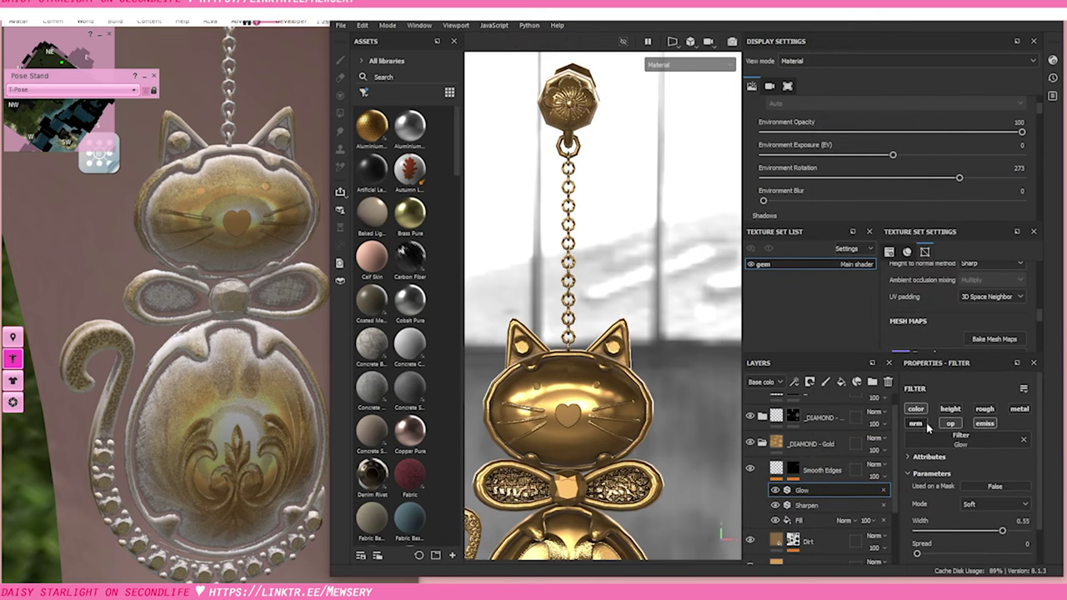
Re-export the earring textures with the new glow
click(340, 25)
click(384, 183)
click(989, 486)
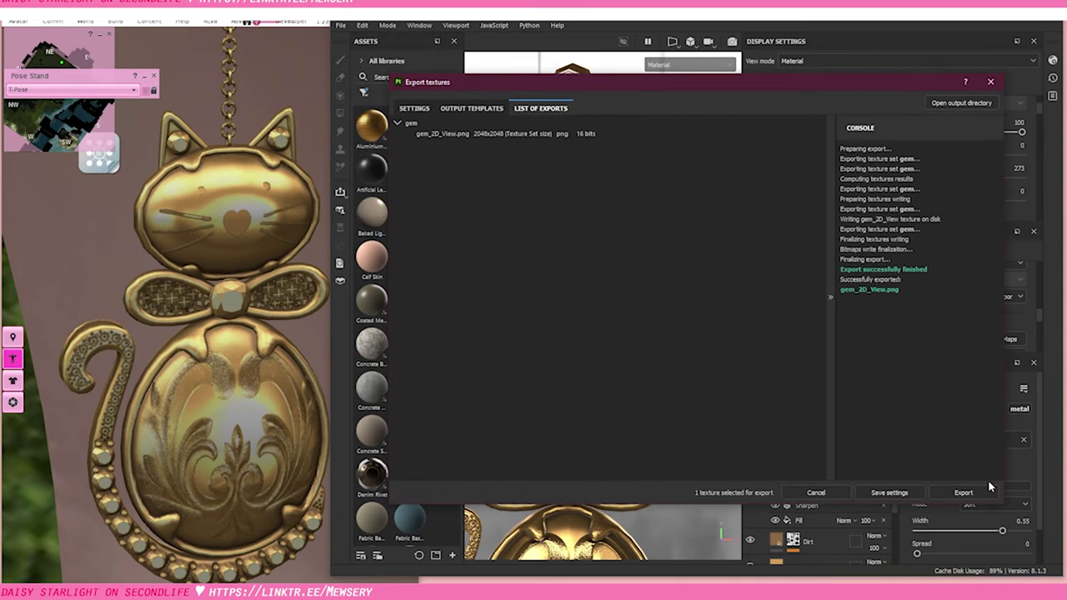
click(990, 81)
Save the Substance 3D Painter project
click(340, 25)
click(359, 92)
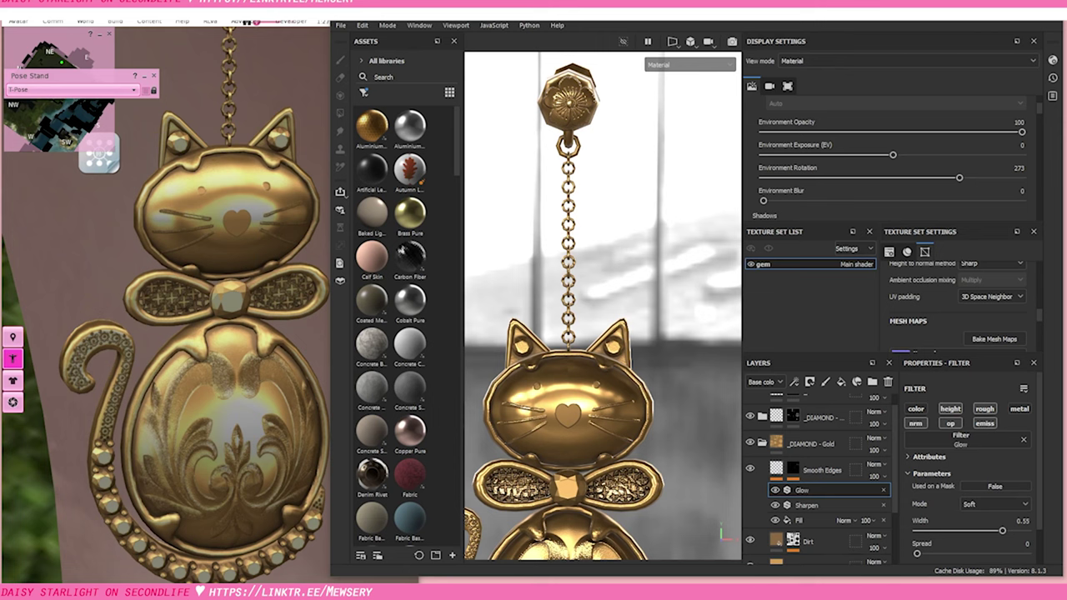
click(376, 61)
Apply the black material to the earring, export it, and preview it in Second Life
click(810, 447)
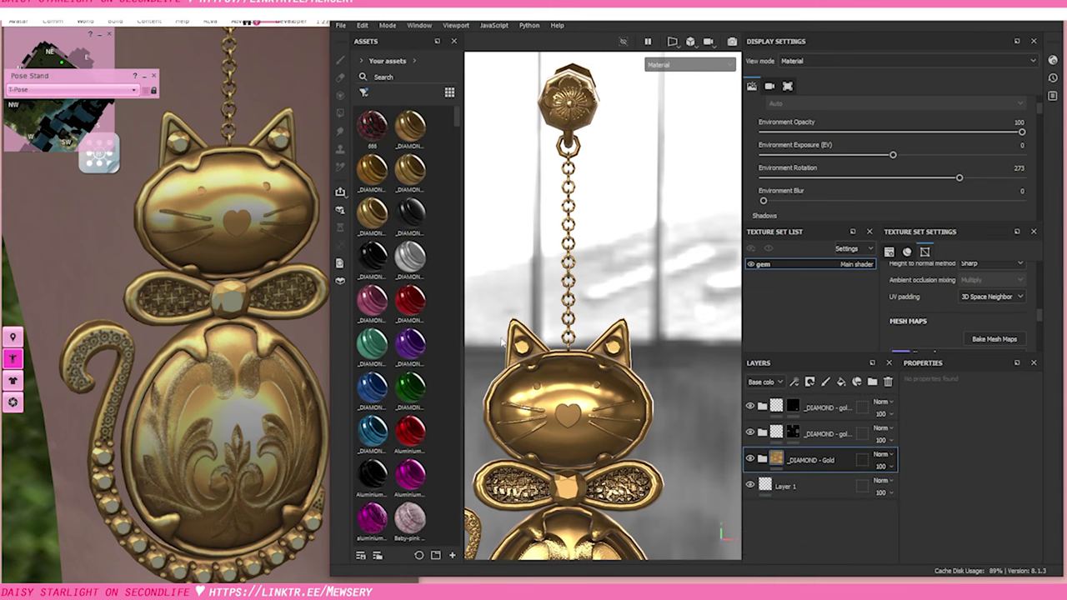
drag(830, 451, 826, 458)
click(341, 25)
click(371, 192)
click(975, 490)
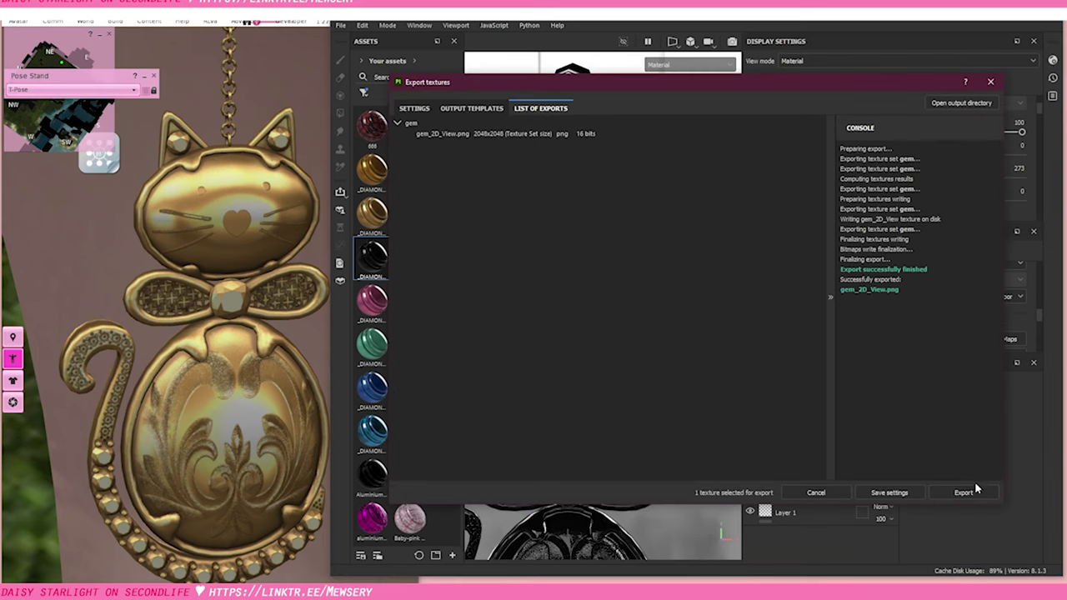
click(244, 301)
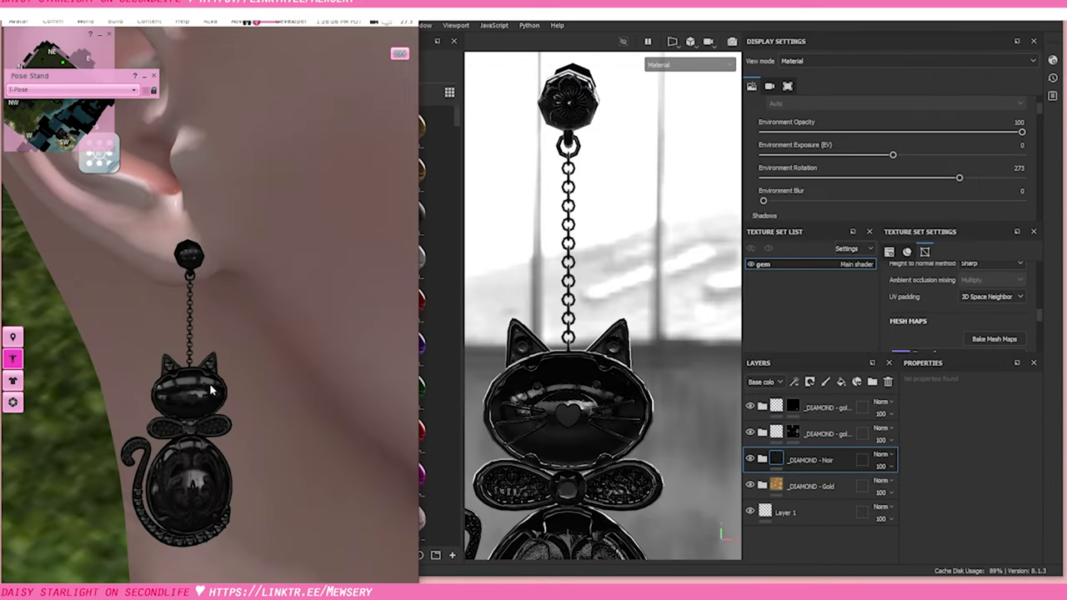
scroll(244, 302, up, 5)
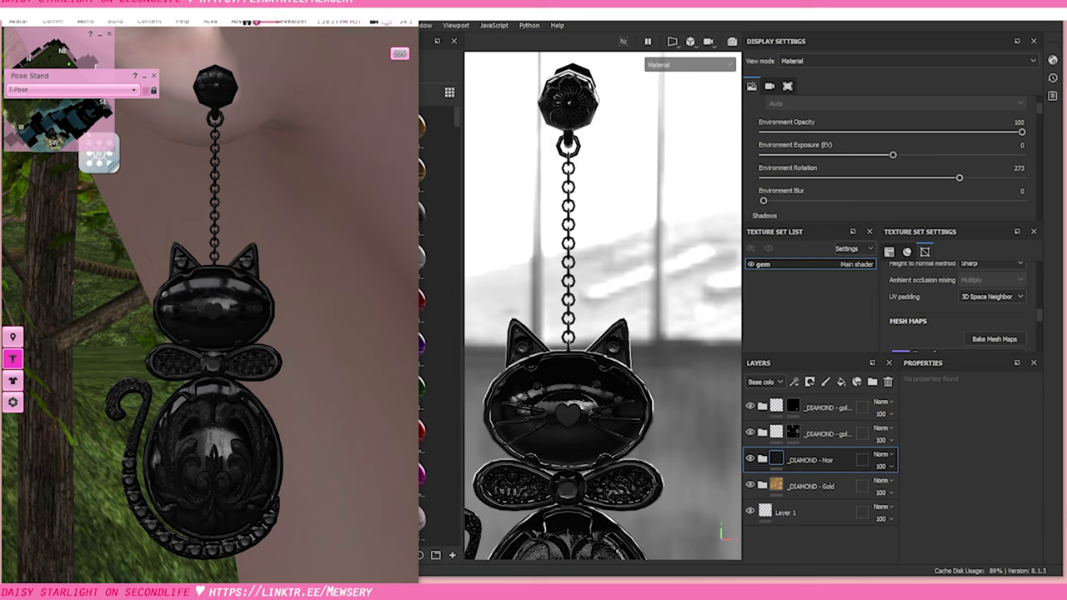
click(831, 578)
Undo back to the silver material and export the silver earring texture
key(ctrl+z)
key(ctrl+z)
key(ctrl+z)
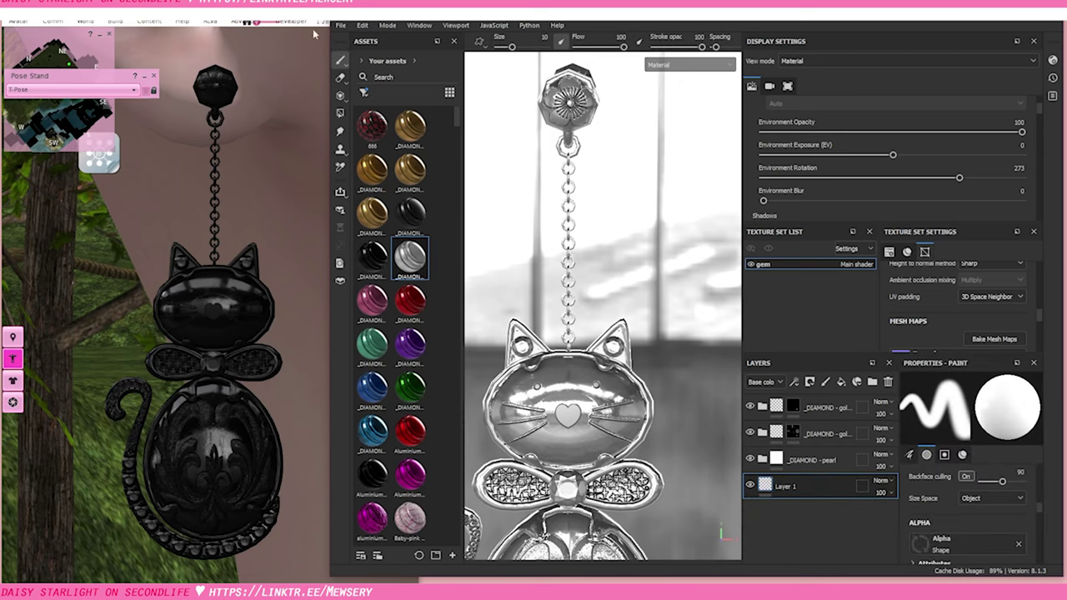
key(ctrl+shift+e)
click(964, 493)
key(Escape)
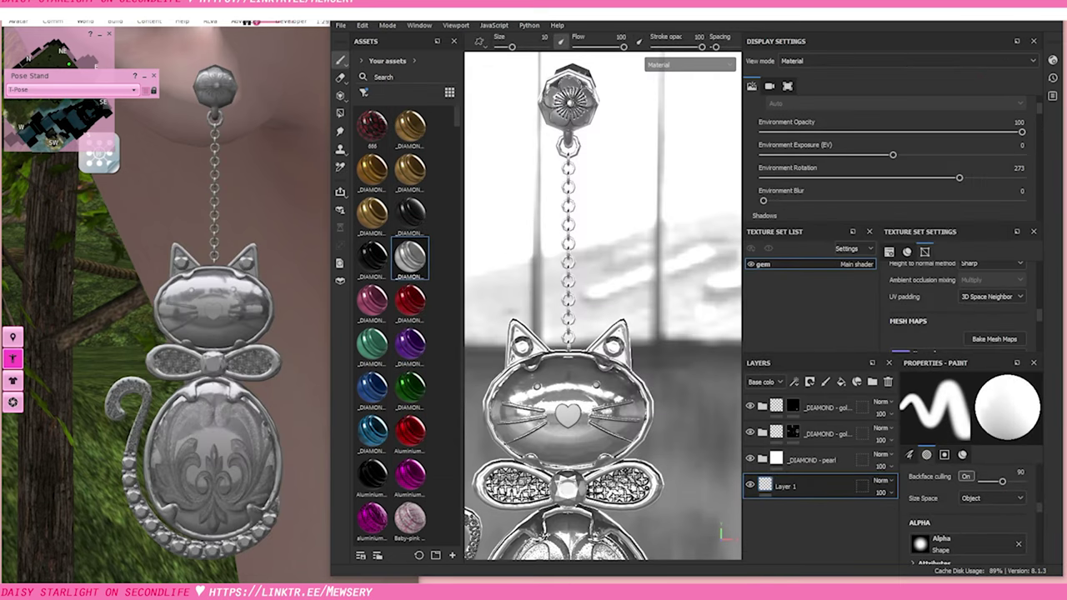
Apply the pink material and export the pink earring texture
drag(378, 300, 821, 460)
click(341, 25)
click(371, 190)
click(963, 492)
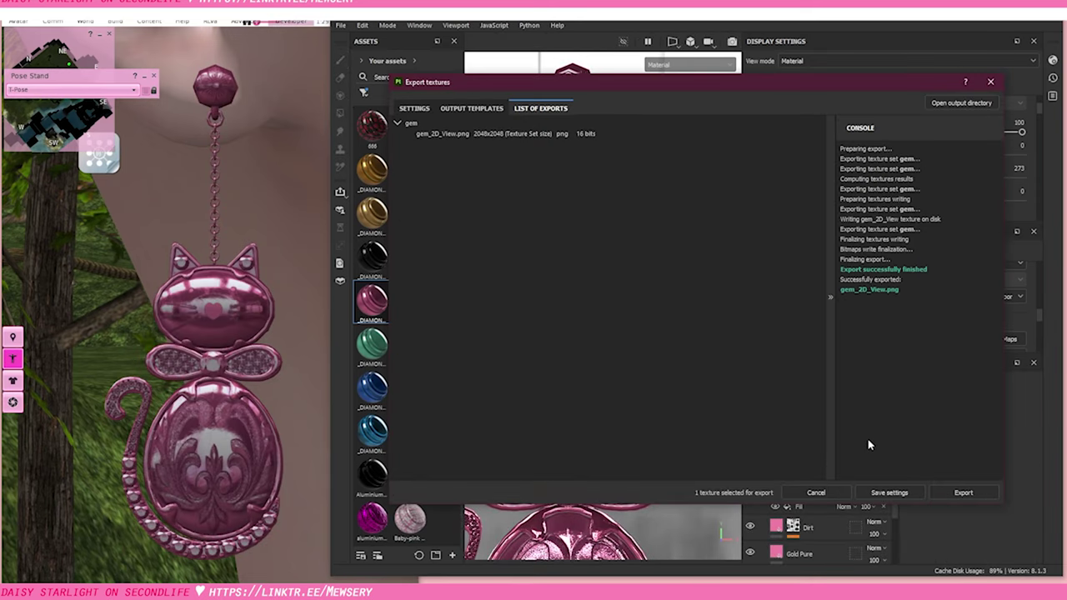
click(990, 82)
Apply the ruby red material, export it, and check it in Second Life
drag(792, 447, 793, 453)
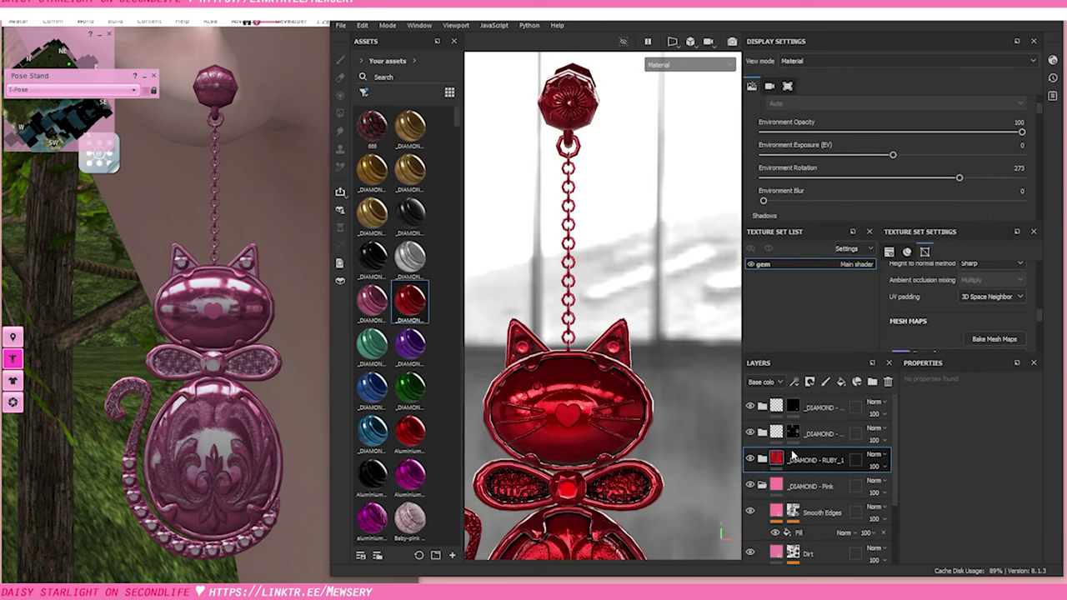
click(341, 25)
click(375, 236)
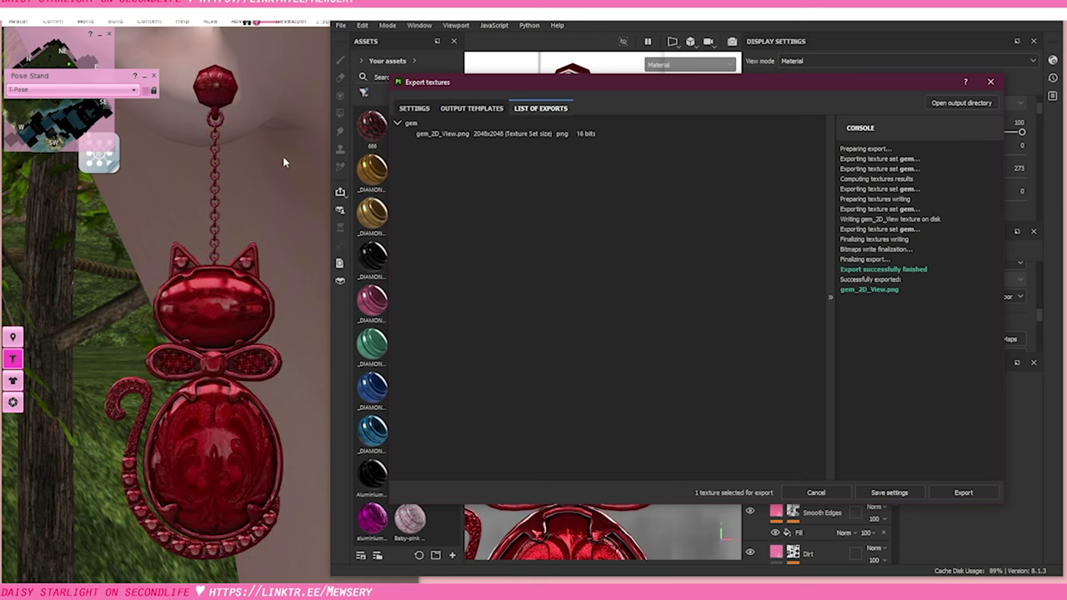
click(283, 163)
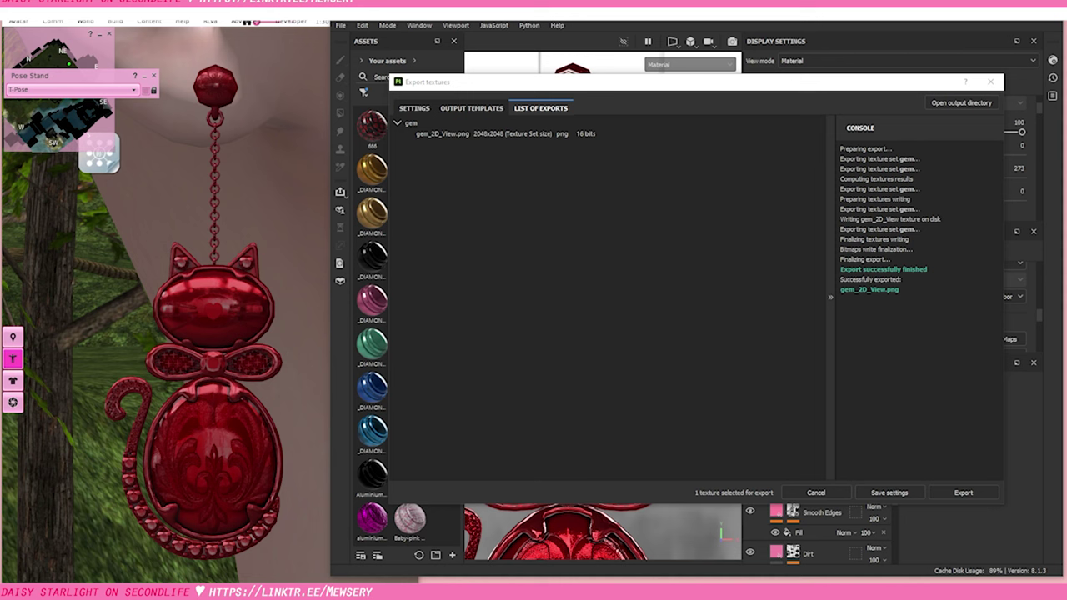
click(990, 82)
Apply the green material and export the green earring texture
drag(373, 343, 810, 464)
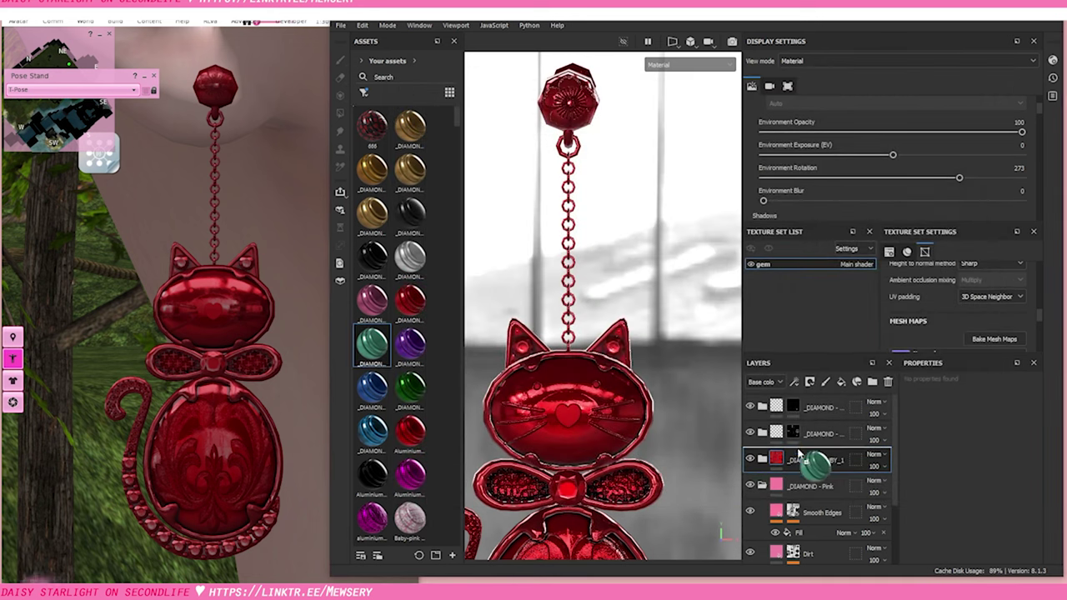
click(341, 25)
click(375, 235)
click(968, 494)
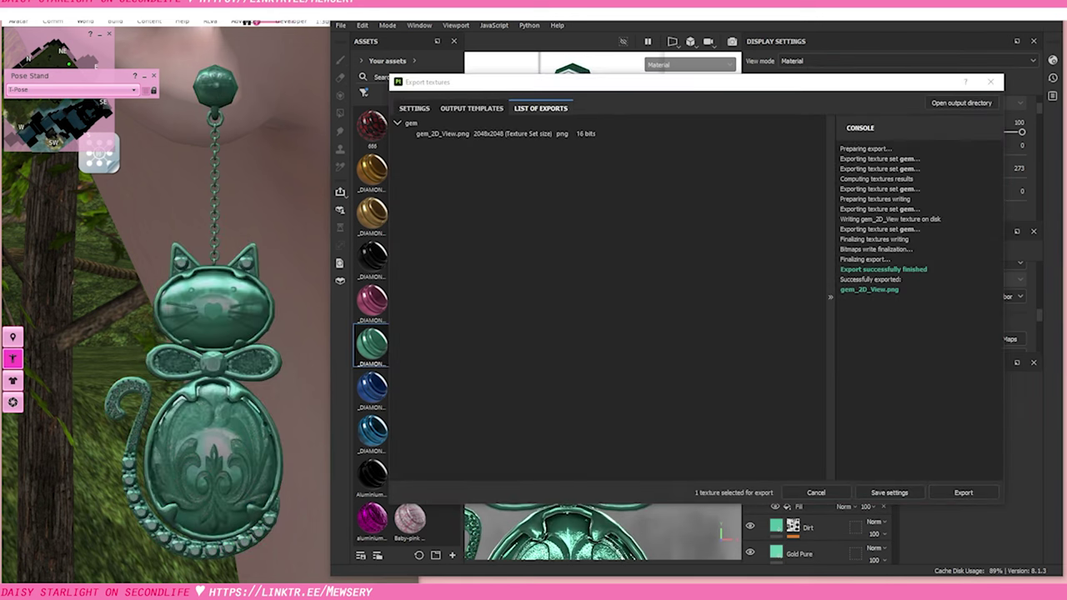